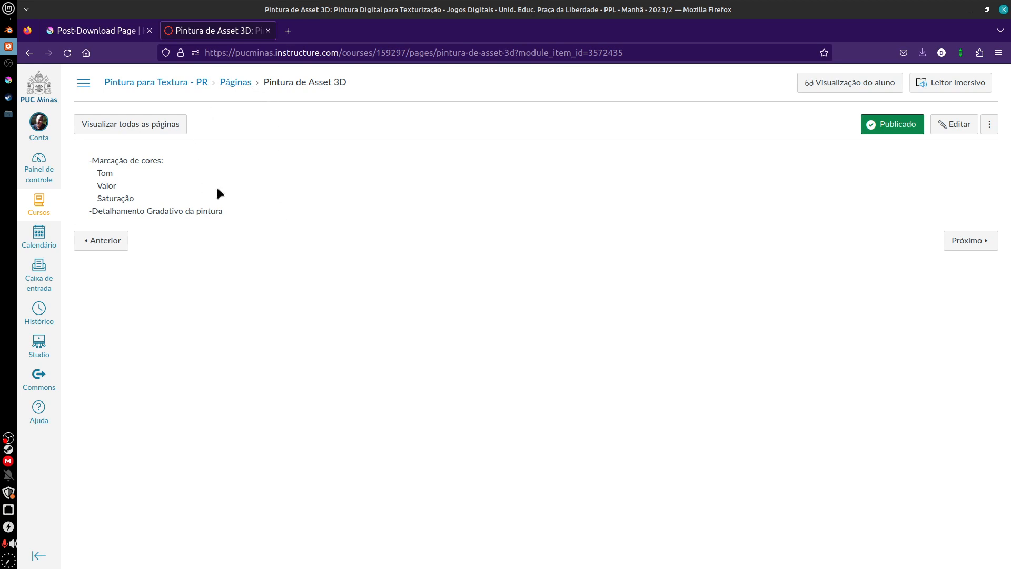
# Step: Open the Pintura para Textura course's module list and look through the units of Módulo 01 and Módulo 02
pyautogui.click(158, 85)
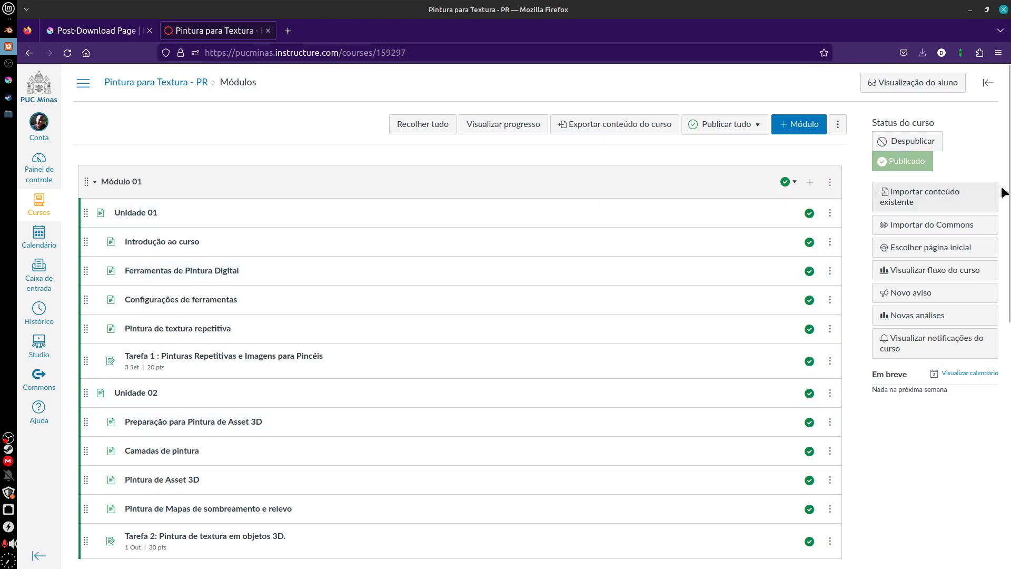
pyautogui.moveTo(1007, 190); pyautogui.dragTo(1003, 355)
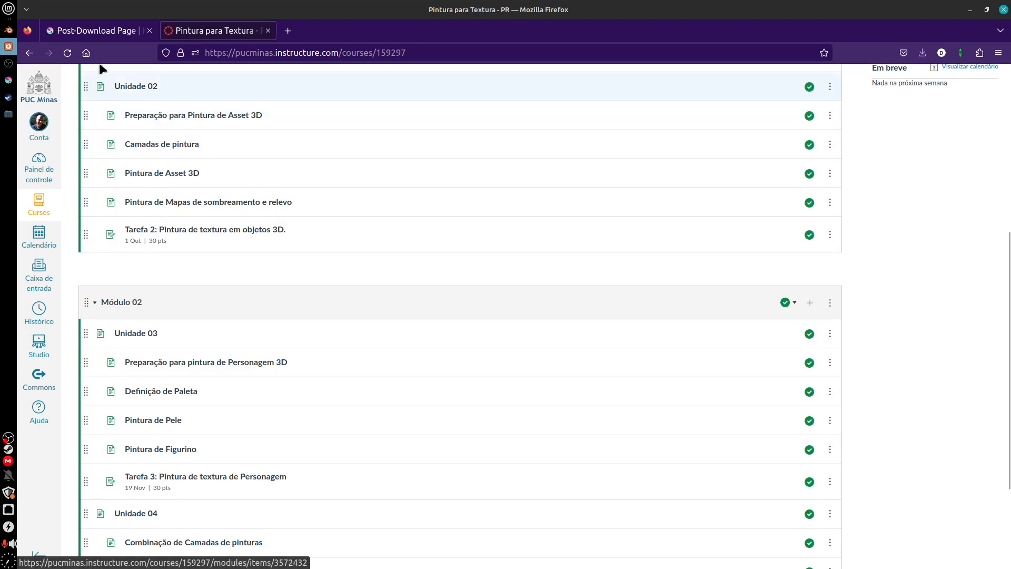
# Step: Switch to Blender's UV Editing workspace, leave Edit Mode and exclude the MansionFurniture collection from the view layer
pyautogui.hotkey('alt', 'Tab')
pyautogui.moveTo(579, 337)
pyautogui.mouseDown(button='middle')
pyautogui.moveTo(568, 367)
pyautogui.moveTo(578, 368)
pyautogui.moveTo(575, 352)
pyautogui.mouseUp(button='middle')
pyautogui.click(260, 29)
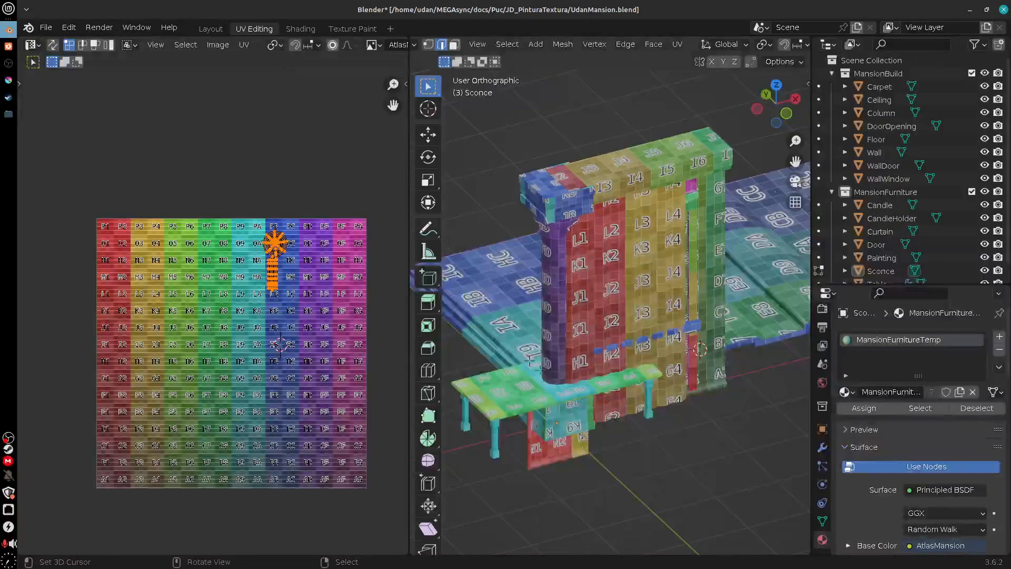
pyautogui.press('Tab')
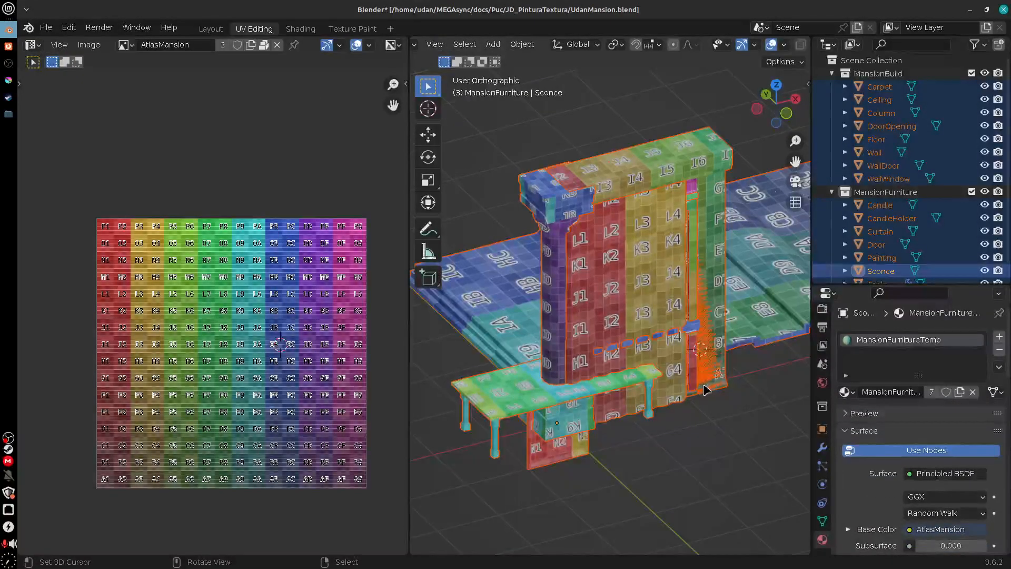
pyautogui.press('Tab')
pyautogui.press('Tab')
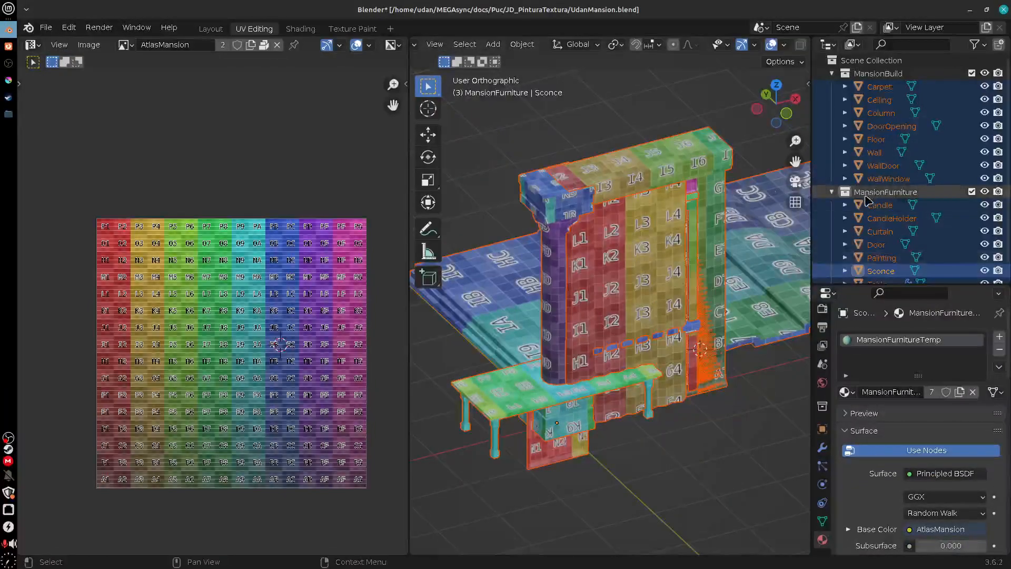
pyautogui.click(878, 73)
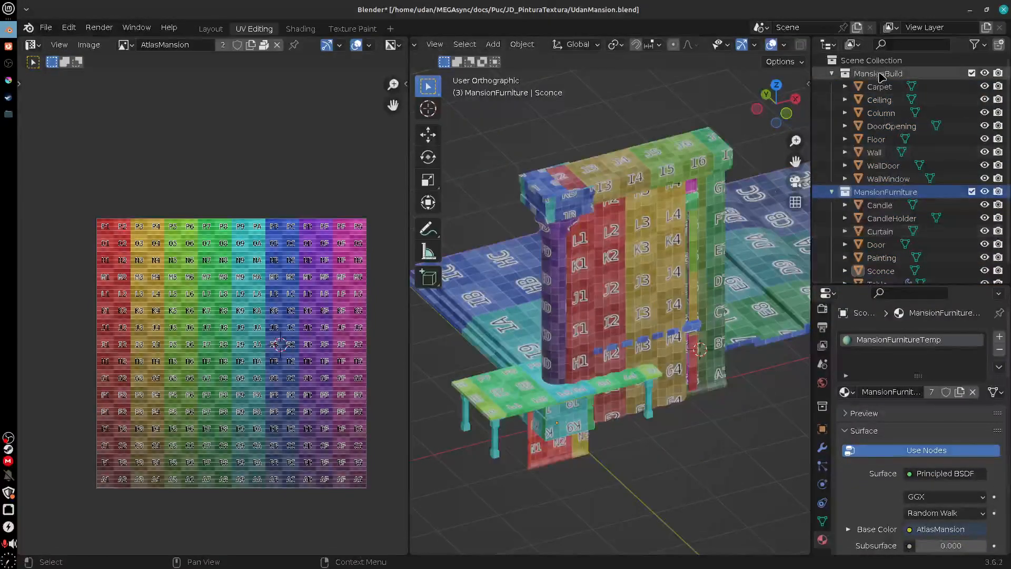
pyautogui.click(971, 192)
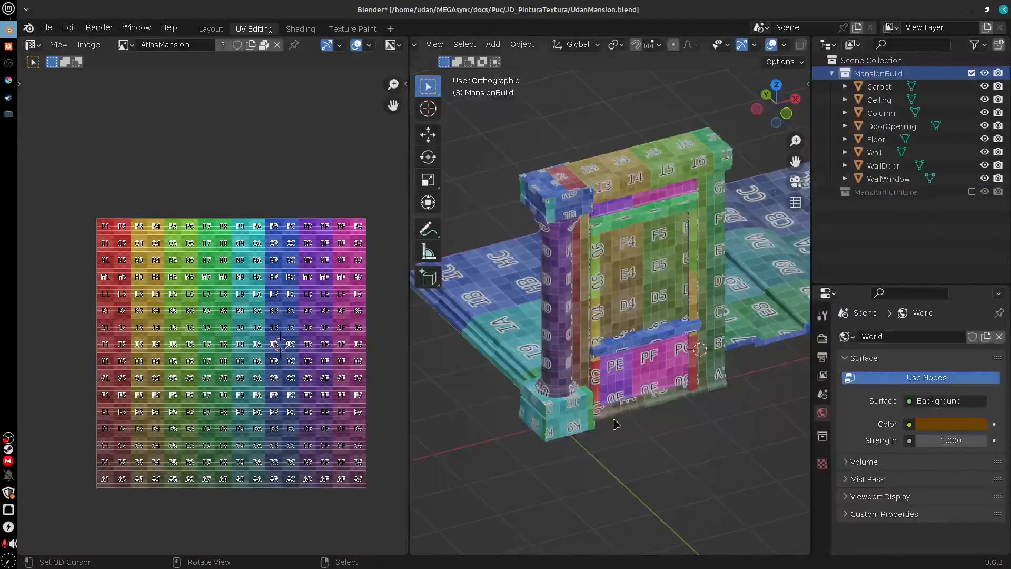
# Step: Select every MansionBuild object with Wall as the active one and enter Edit Mode to show their UVs together
pyautogui.press('a')
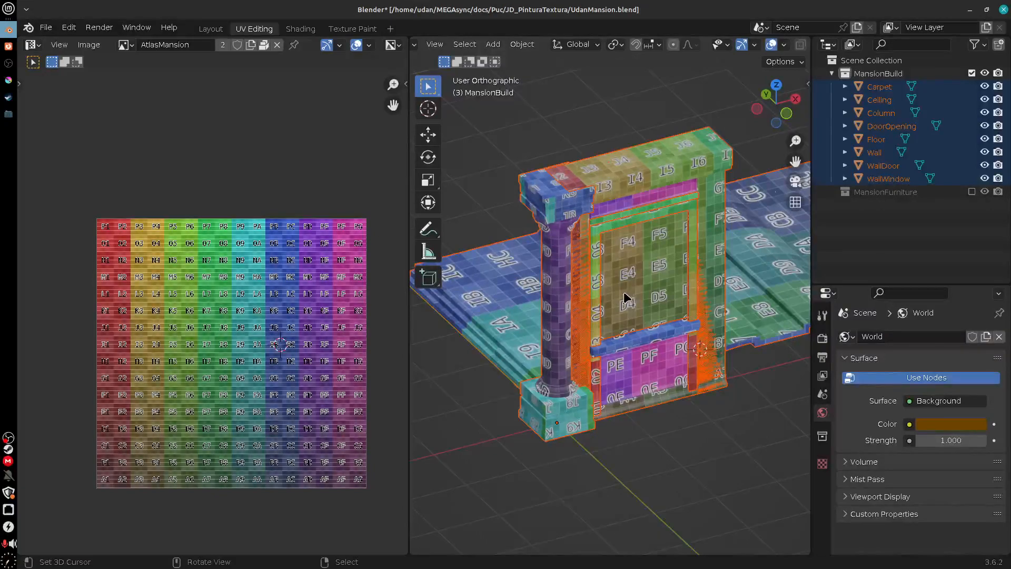
pyautogui.moveTo(626, 298); pyautogui.dragTo(665, 350, button='middle')
pyautogui.click(669, 308)
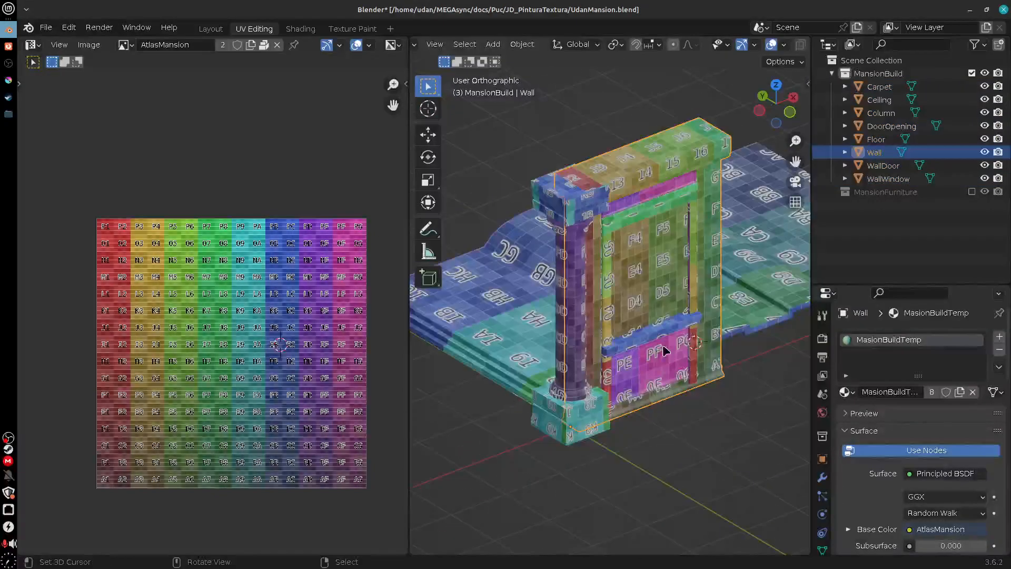
pyautogui.press('a')
pyautogui.press('Tab')
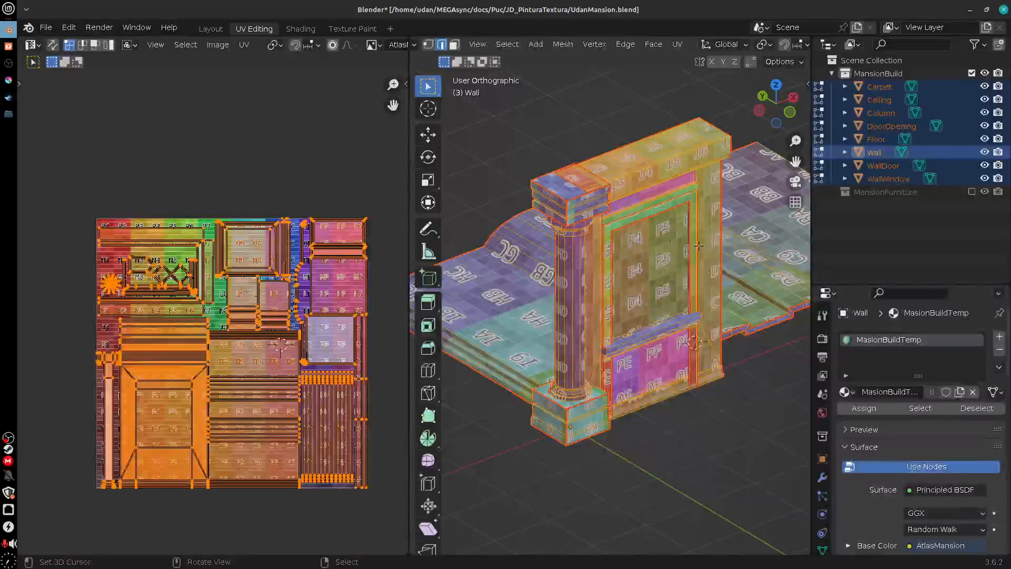
# Step: Examine the combined UV layout of the MansionBuild objects over the AtlasMansion image and return to Object Mode
pyautogui.scroll(2, 300, 479)
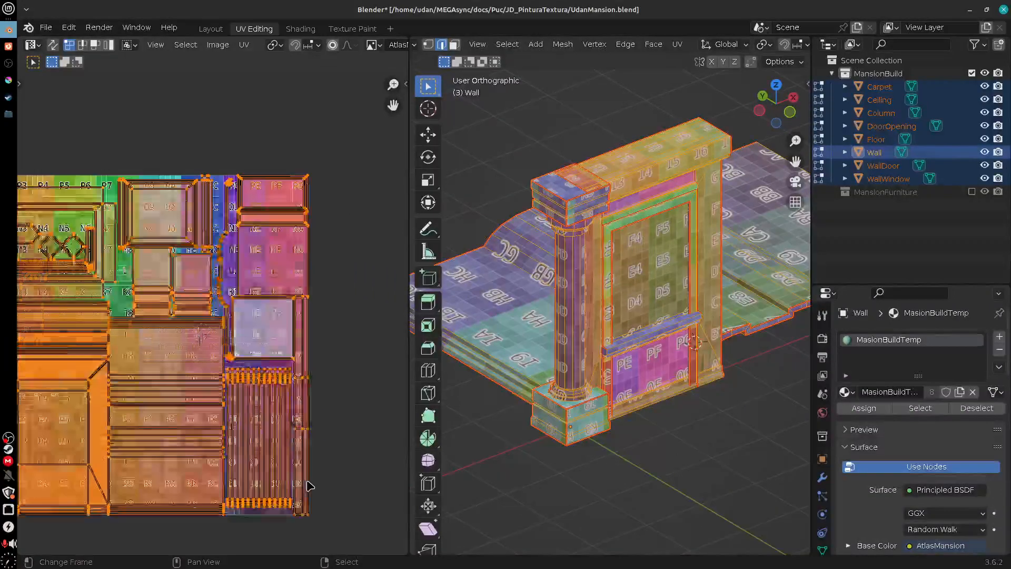
pyautogui.scroll(1, 307, 481)
pyautogui.moveTo(355, 464); pyautogui.dragTo(500, 349, button='middle')
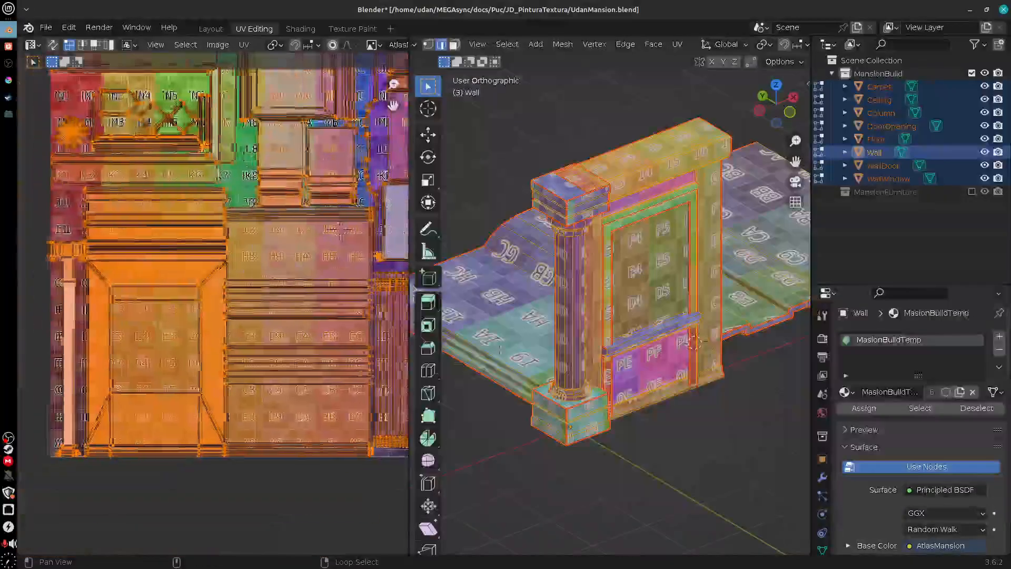
pyautogui.moveTo(346, 490); pyautogui.dragTo(291, 493, button='middle')
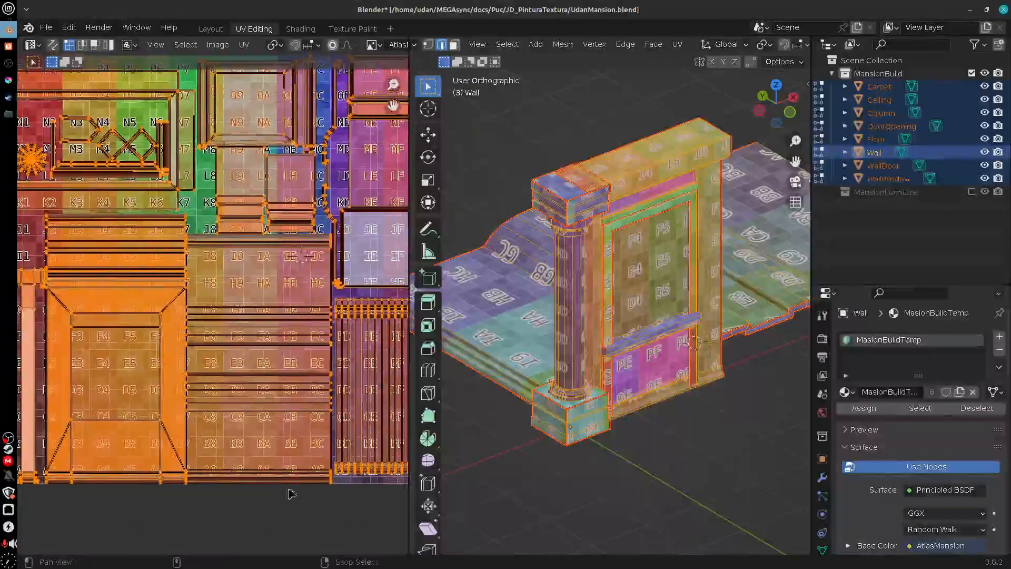
pyautogui.press('Tab')
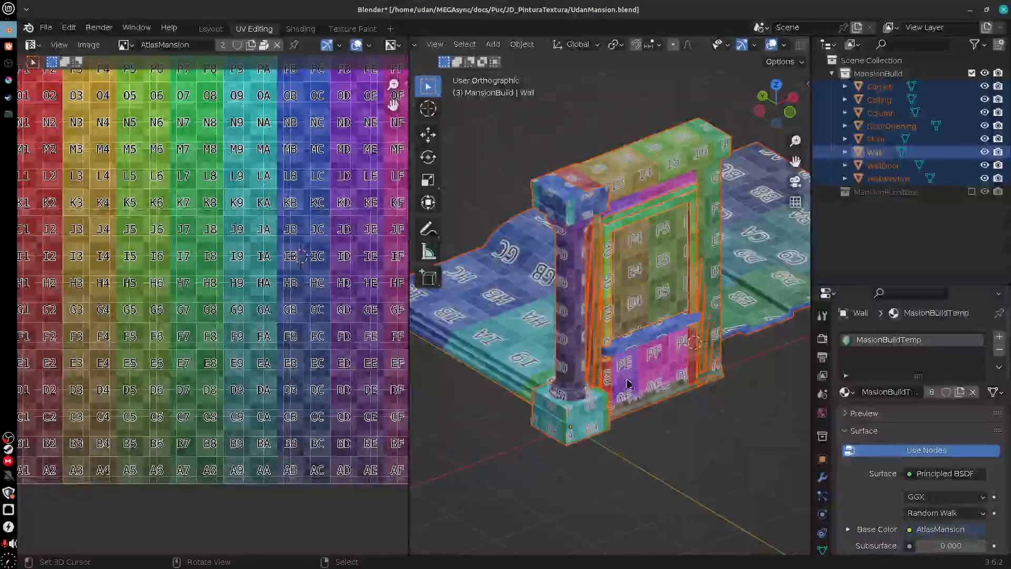
pyautogui.moveTo(368, 400)
pyautogui.mouseDown(button='middle')
pyautogui.moveTo(359, 425)
pyautogui.moveTo(383, 418)
pyautogui.mouseUp(button='middle')
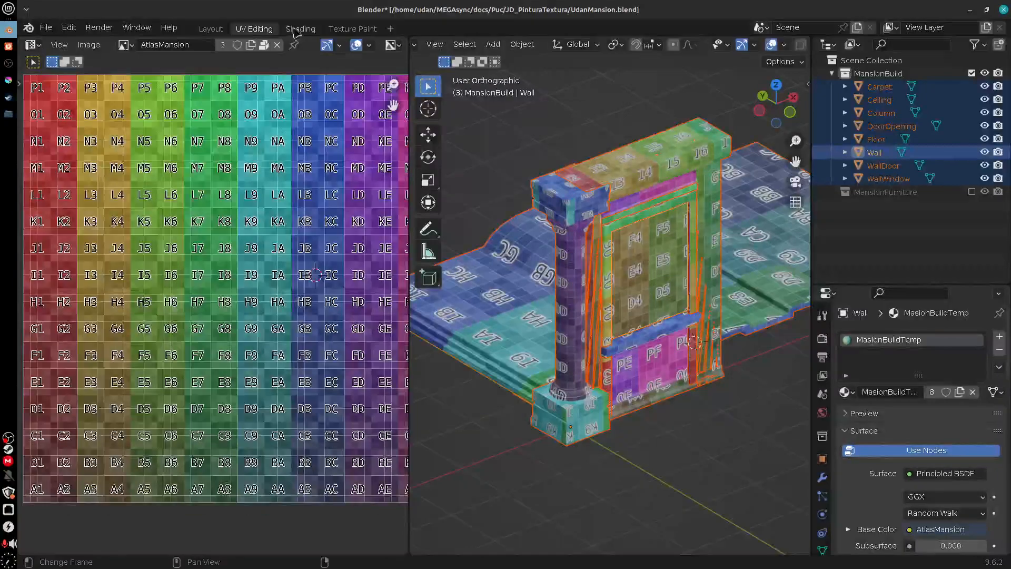
# Step: Open the Shading workspace and examine the node setup of the wall's MasionBuildTemp material
pyautogui.click(299, 29)
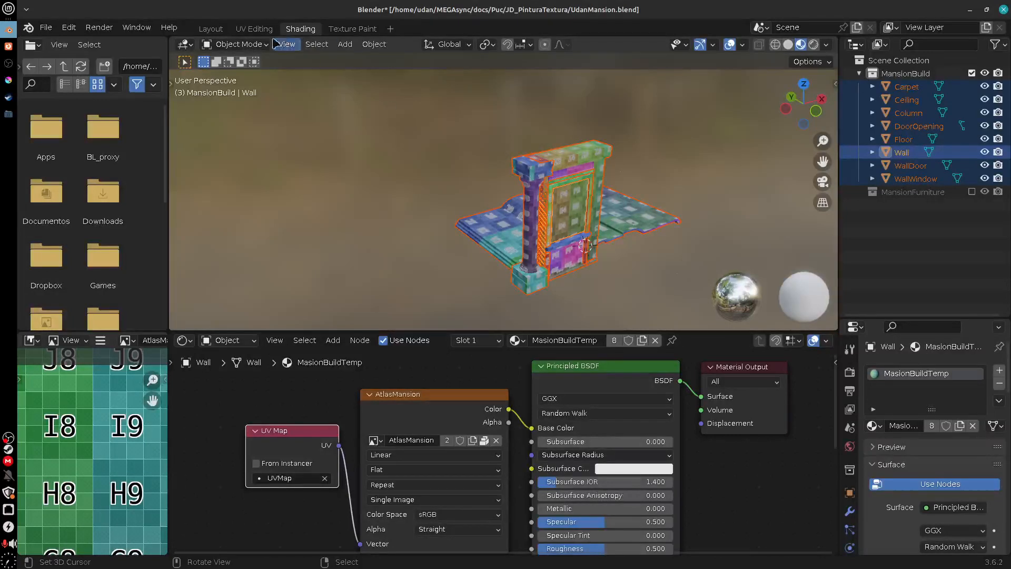
pyautogui.moveTo(307, 390); pyautogui.dragTo(288, 380, button='middle')
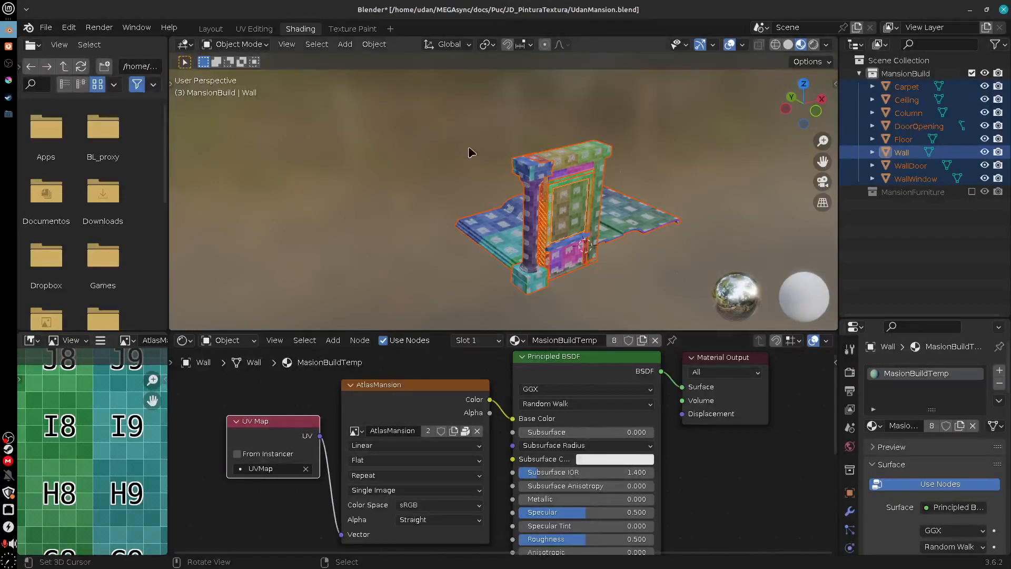
# Step: In the Texture Paint workspace, try black brush strokes on the 3D wall and on the AtlasMansion image, undoing each one
pyautogui.click(352, 28)
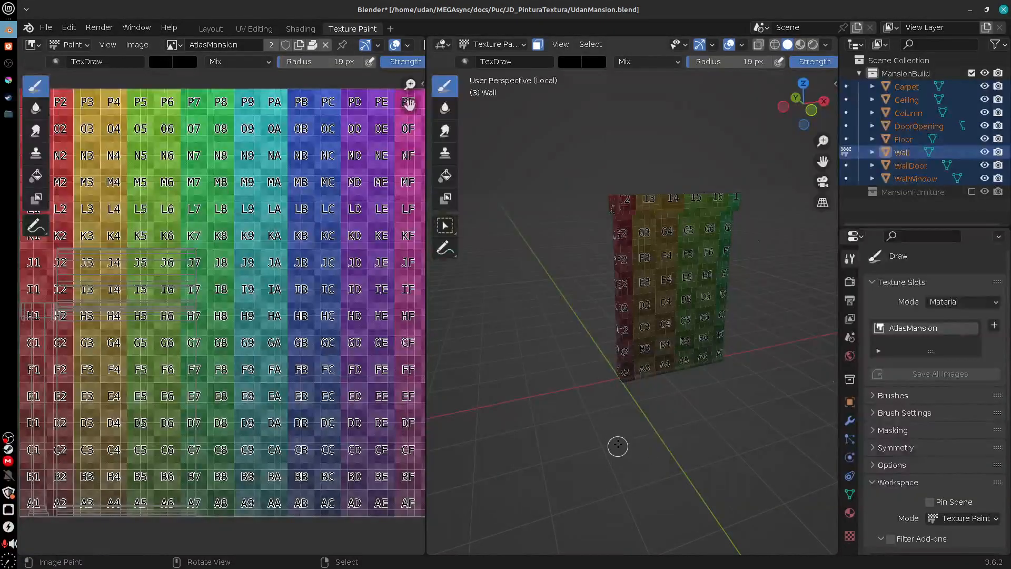
pyautogui.moveTo(630, 409); pyautogui.dragTo(611, 403, button='middle')
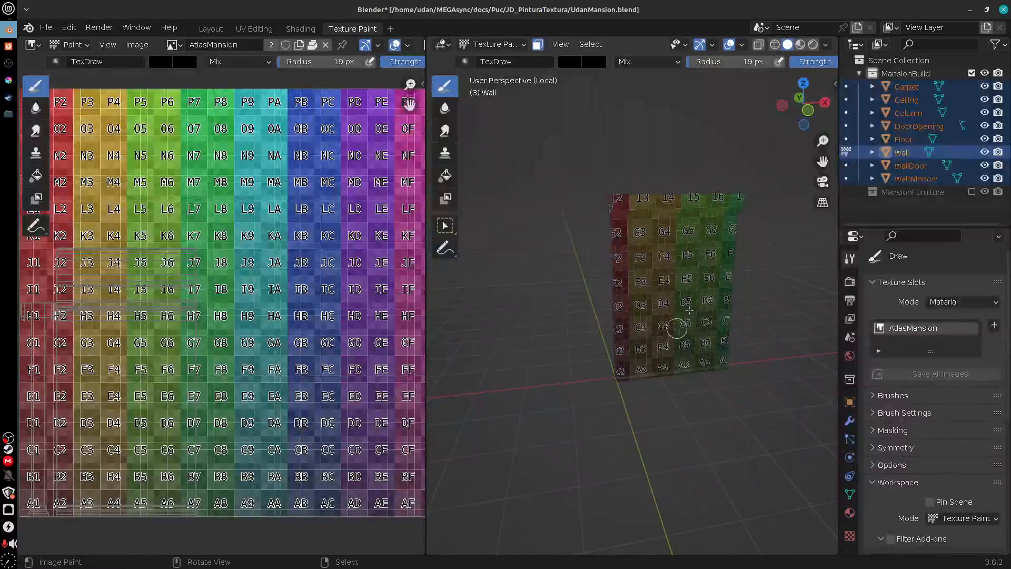
pyautogui.moveTo(707, 257); pyautogui.dragTo(694, 316)
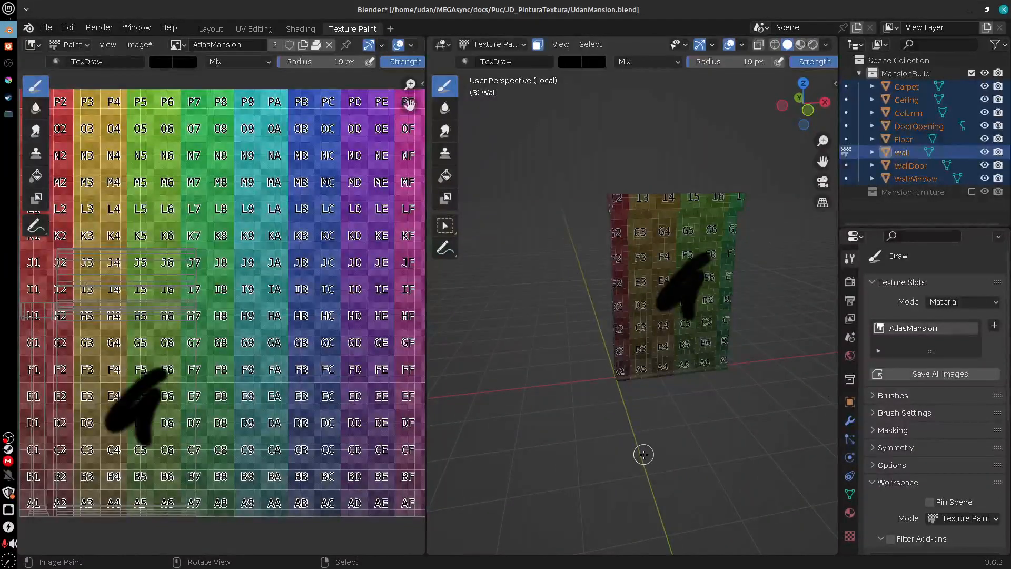
pyautogui.hotkey('ctrl', 'z')
pyautogui.moveTo(109, 348)
pyautogui.mouseDown()
pyautogui.moveTo(105, 371)
pyautogui.moveTo(200, 369)
pyautogui.mouseUp()
pyautogui.hotkey('ctrl', 'z')
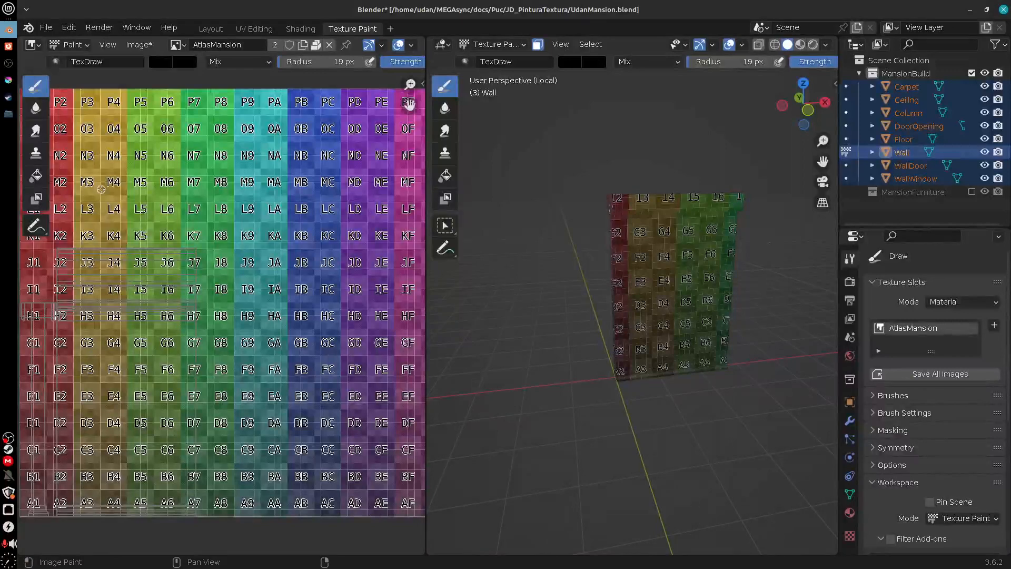
# Step: Switch to Krita and look over the wall and floor painting in AtlasMansion.kra
pyautogui.click(9, 84)
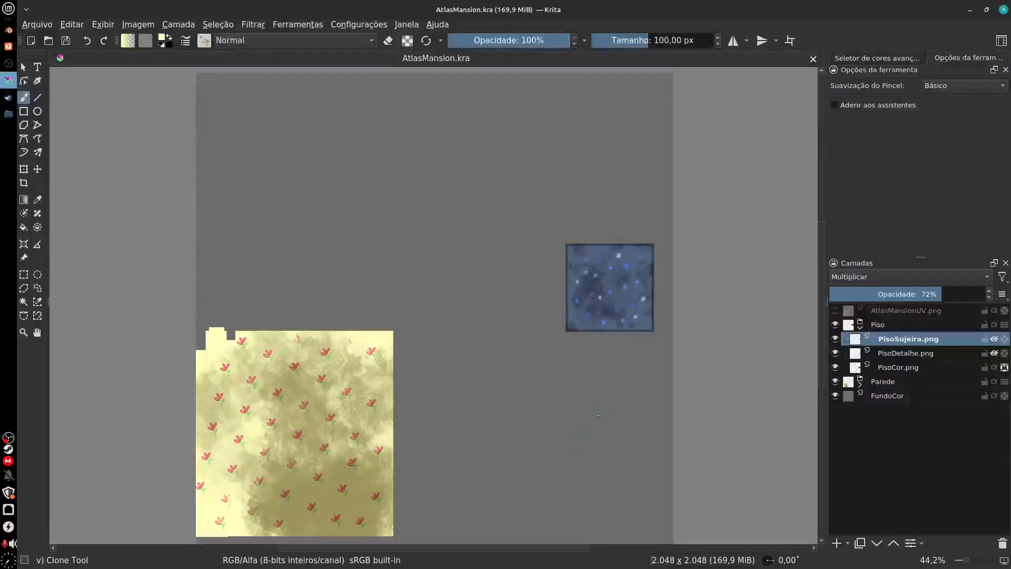
pyautogui.scroll(-2, 537, 426)
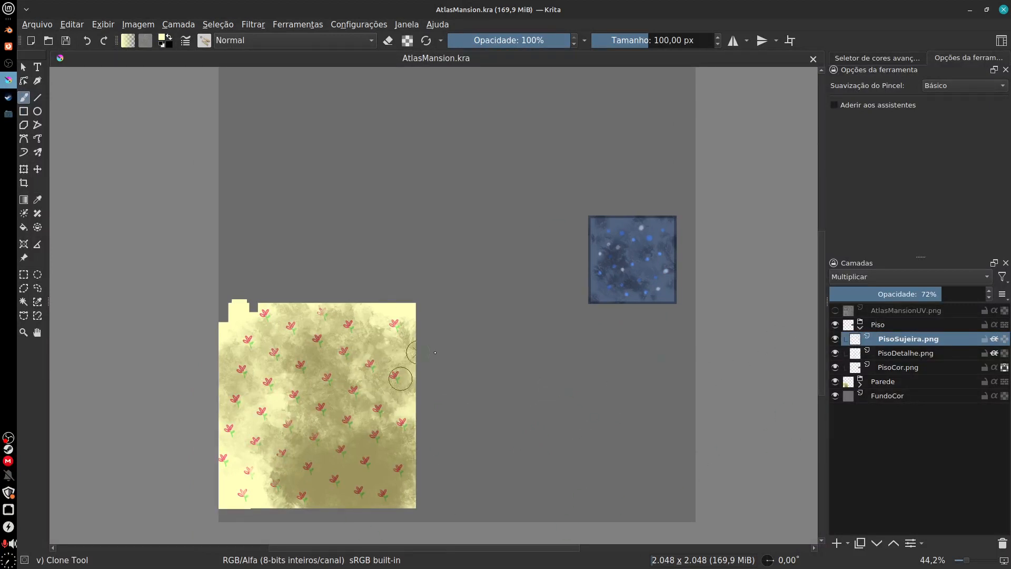
pyautogui.moveTo(400, 379); pyautogui.dragTo(367, 390, button='middle')
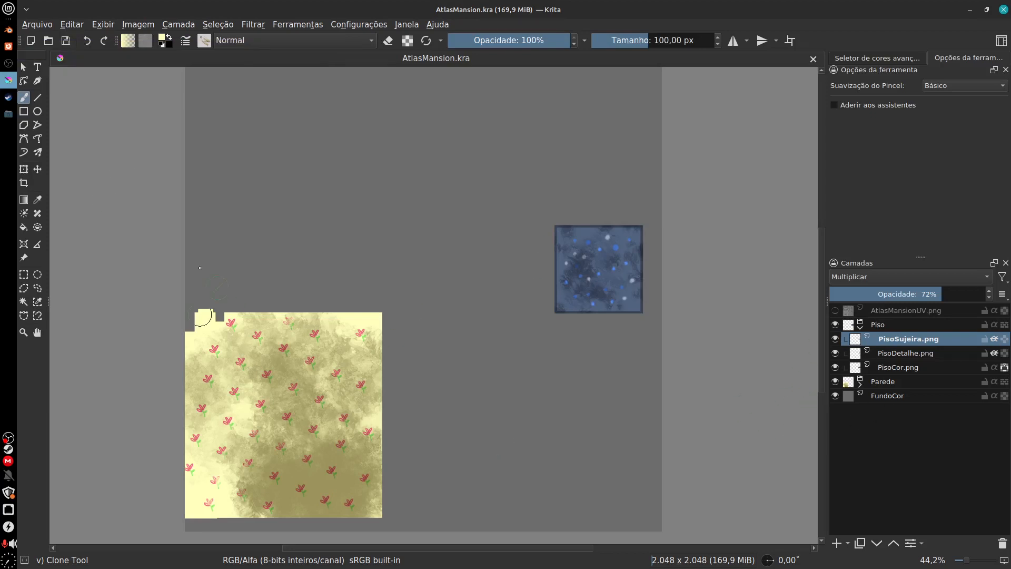
# Step: Switch to Firefox and open the Pintura de Asset 3D page under Unidade 02 to review its topics
pyautogui.click(9, 47)
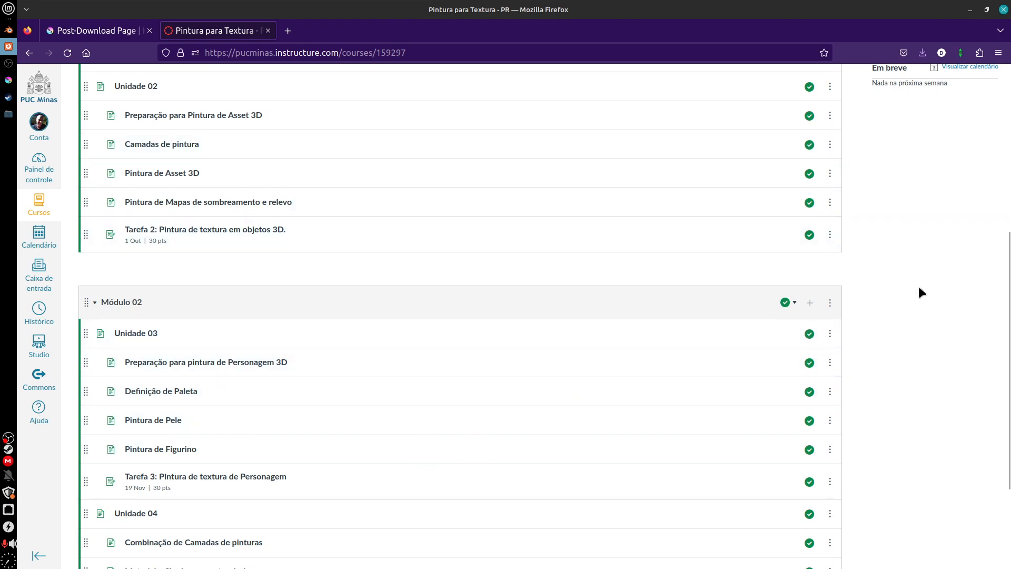
pyautogui.moveTo(1004, 250); pyautogui.dragTo(989, 167)
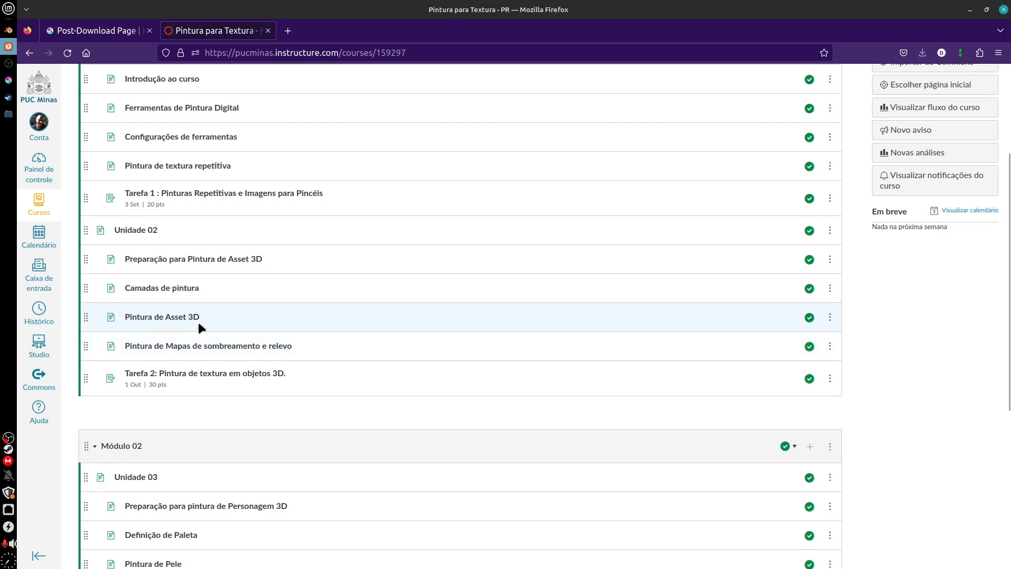
pyautogui.click(182, 317)
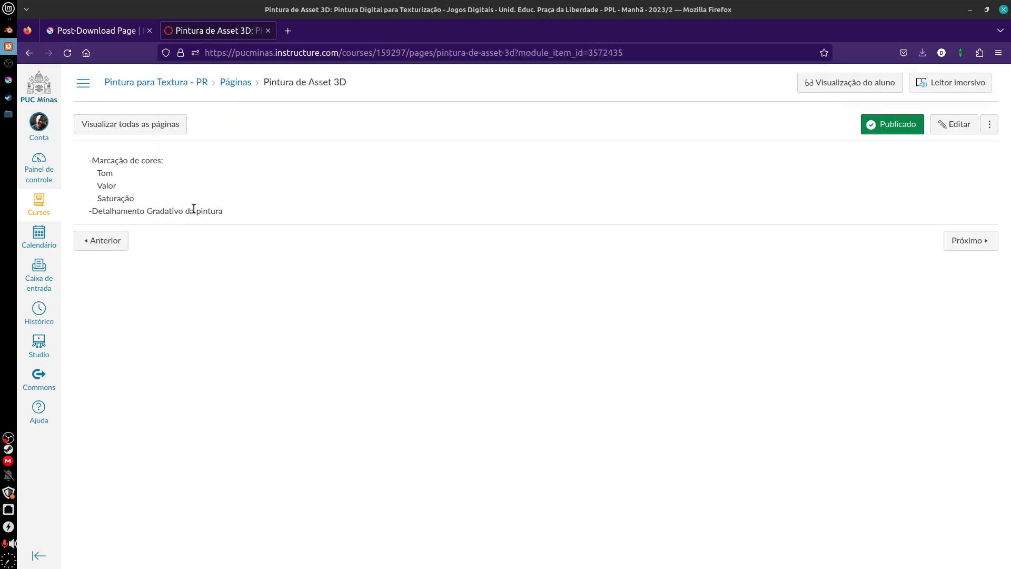
pyautogui.click(30, 52)
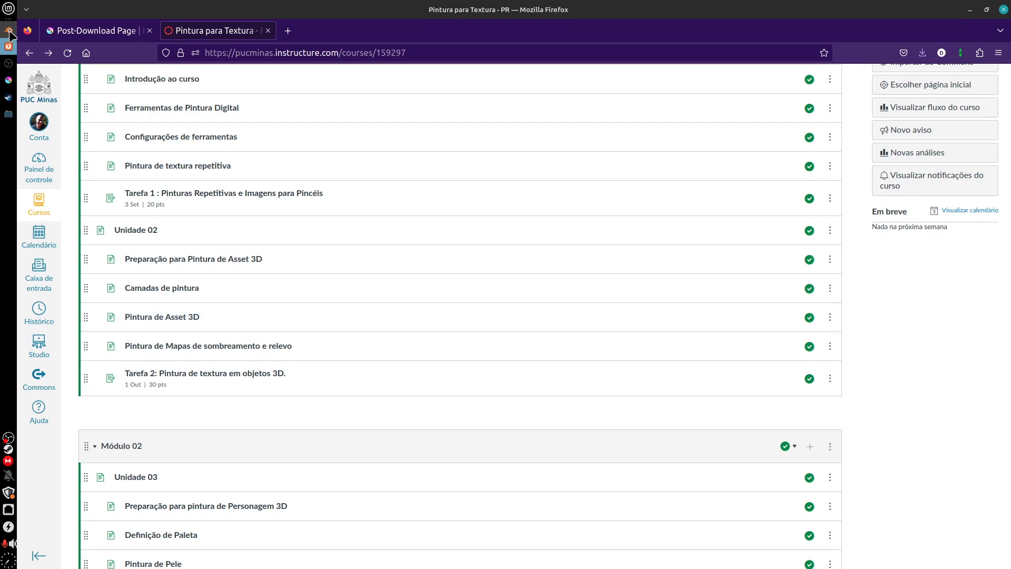
pyautogui.click(192, 318)
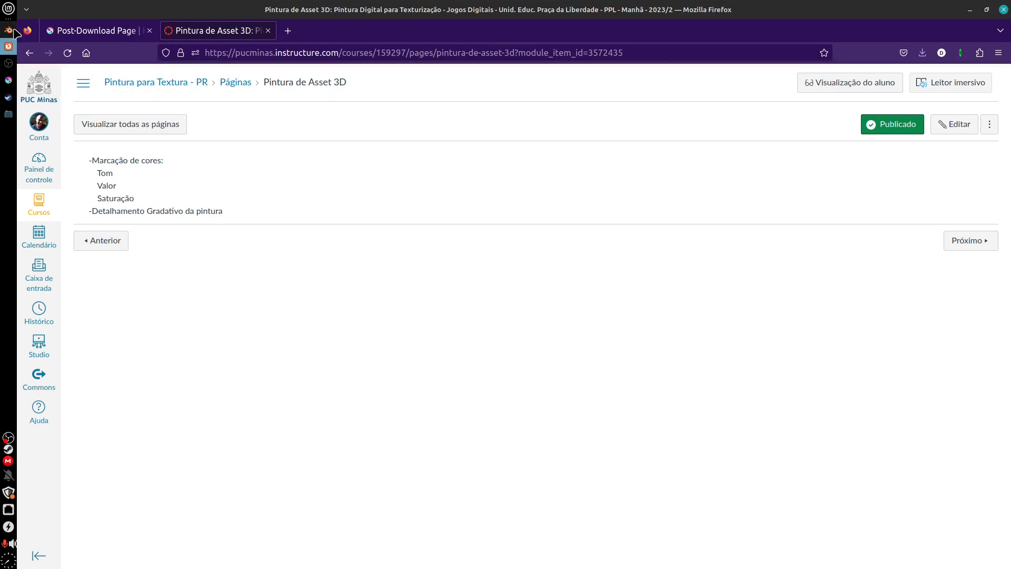
# Step: Switch back to Blender and widen the Texture Paint image editor so the whole AtlasMansion image is in view
pyautogui.hotkey('alt', 'Tab')
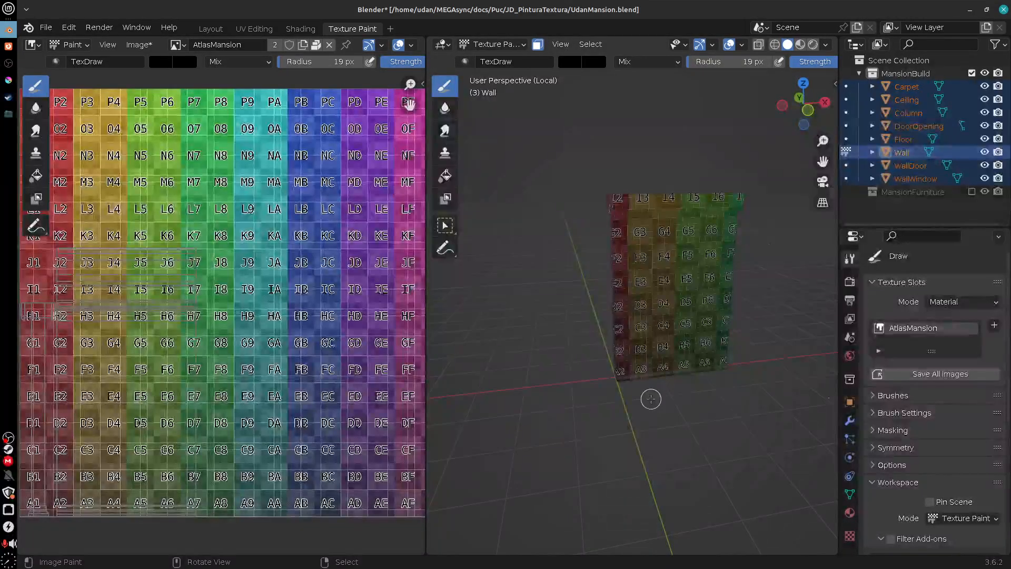
pyautogui.moveTo(659, 415); pyautogui.dragTo(611, 423, button='middle')
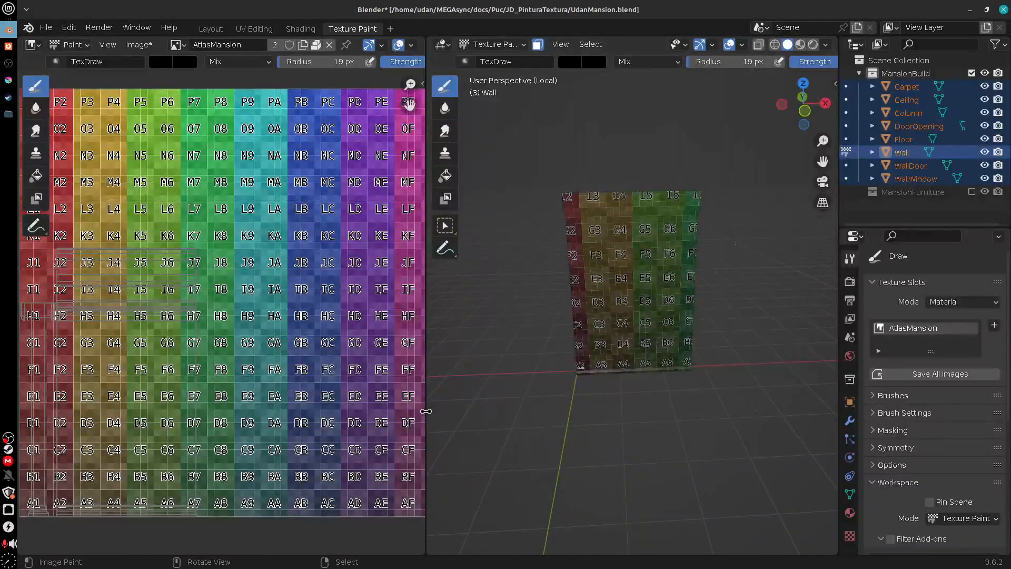
pyautogui.moveTo(425, 411); pyautogui.dragTo(445, 410)
pyautogui.scroll(-1, 357, 400)
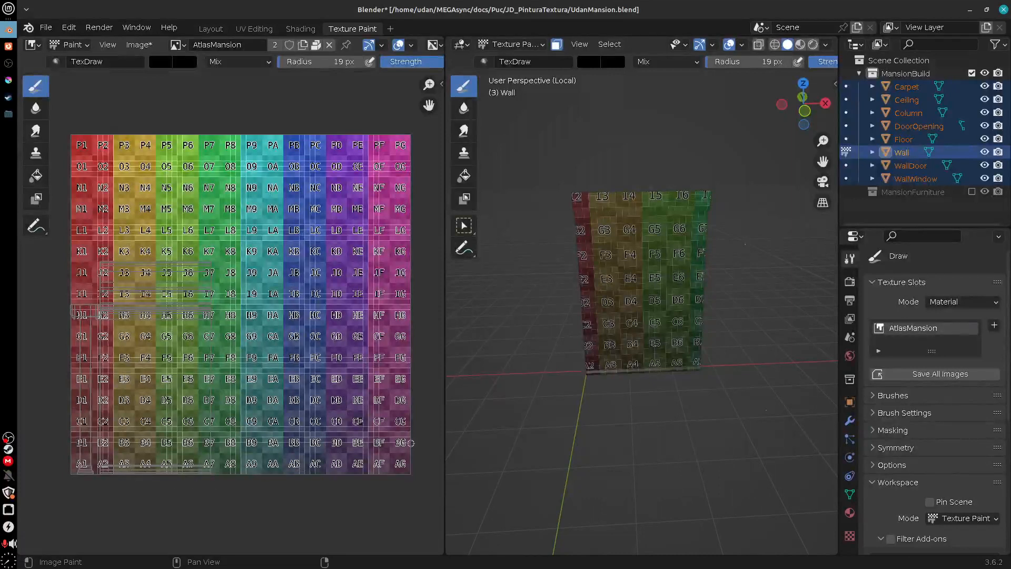
# Step: Return to the Shading workspace and enlarge the node editor for the MasionBuildTemp material
pyautogui.click(300, 29)
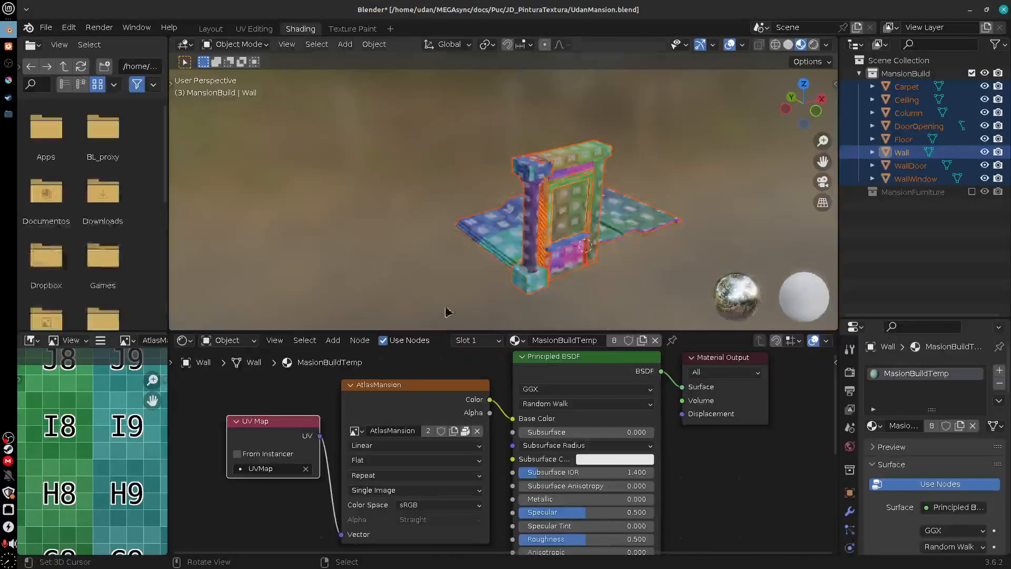
pyautogui.moveTo(609, 331); pyautogui.dragTo(609, 284)
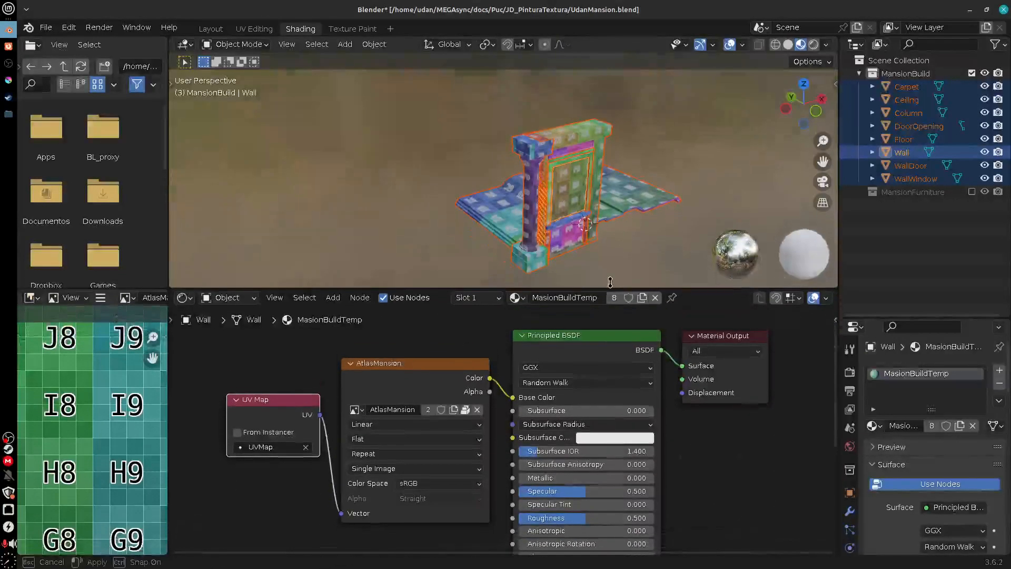
pyautogui.moveTo(712, 487); pyautogui.dragTo(759, 474, button='middle')
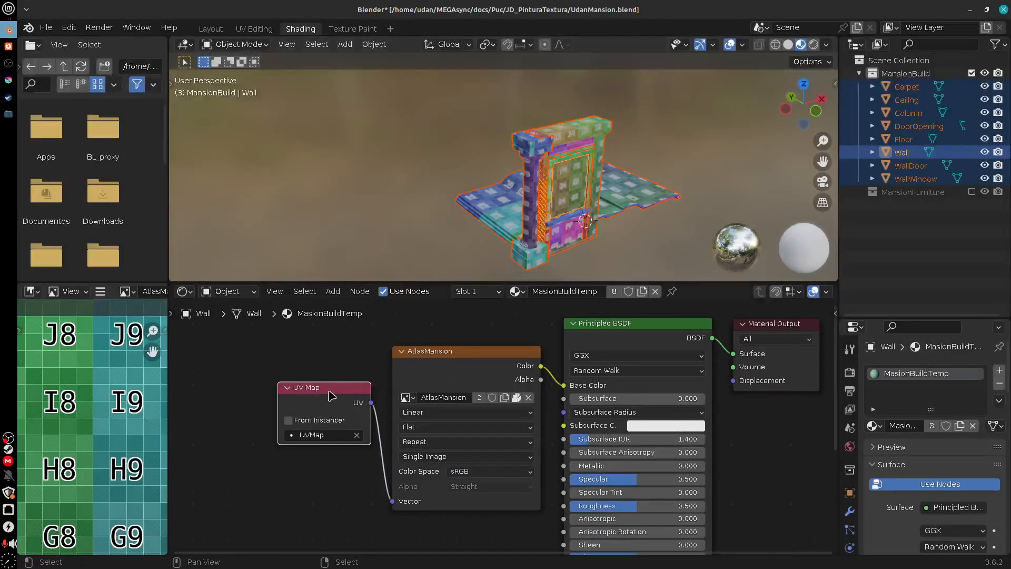
# Step: Move the UV Map and AtlasMansion nodes away from the Principled BSDF to leave room between them
pyautogui.moveTo(328, 389); pyautogui.dragTo(286, 403)
pyautogui.moveTo(434, 351); pyautogui.dragTo(398, 349)
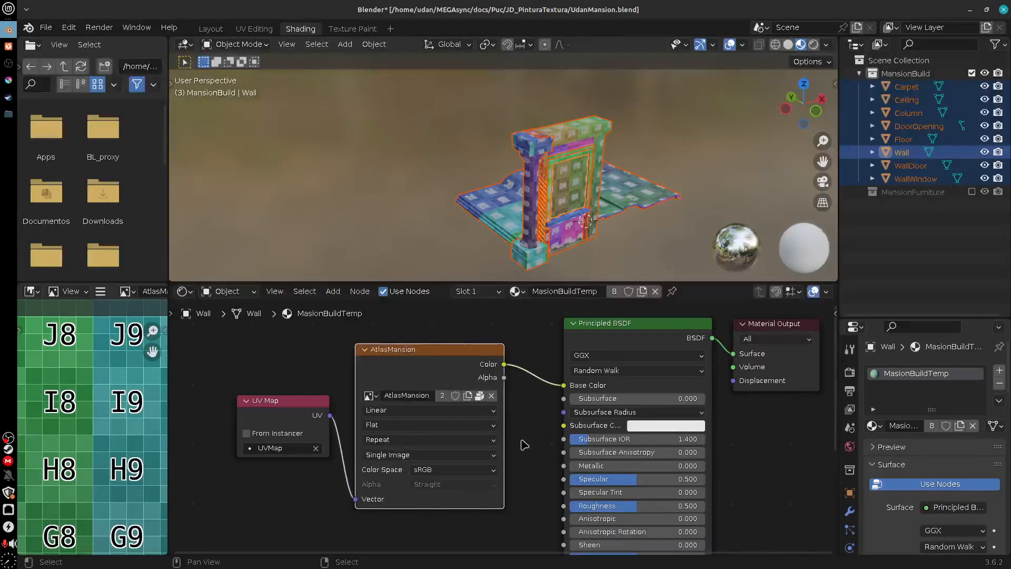
pyautogui.moveTo(309, 420); pyautogui.dragTo(445, 390, button='middle')
pyautogui.moveTo(398, 372); pyautogui.dragTo(269, 377)
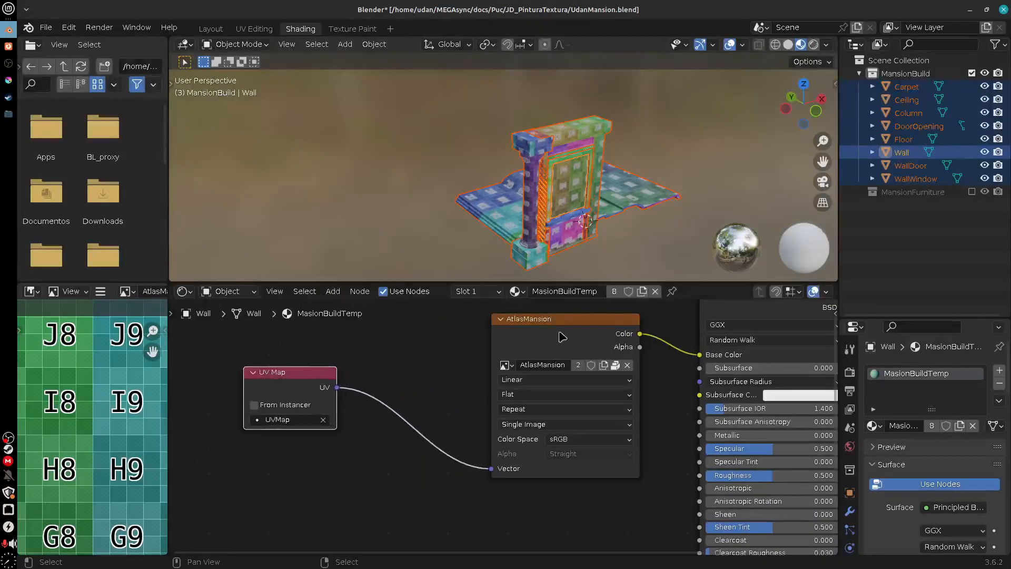
pyautogui.moveTo(585, 326); pyautogui.dragTo(460, 334)
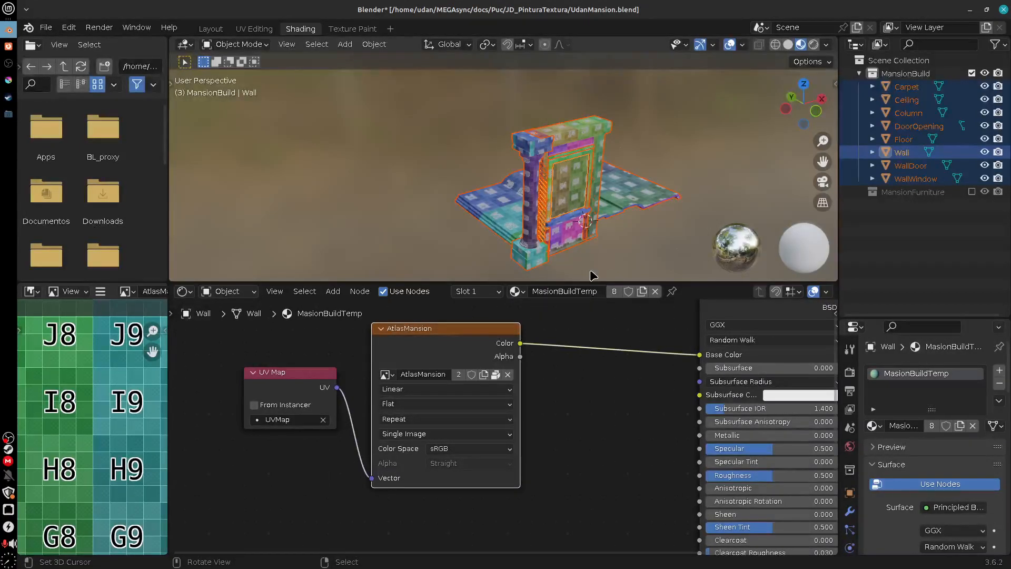
pyautogui.moveTo(287, 372); pyautogui.dragTo(277, 368)
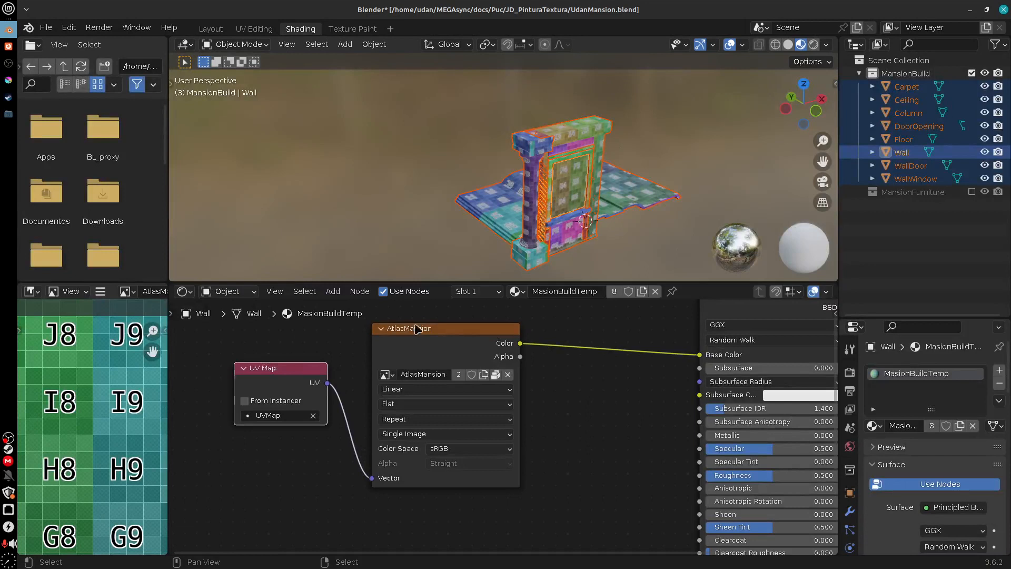
# Step: Collapse the AtlasMansion and UV Map nodes and line them up in one row
pyautogui.click(381, 329)
pyautogui.moveTo(416, 337); pyautogui.dragTo(411, 365)
pyautogui.moveTo(281, 376); pyautogui.dragTo(288, 359)
pyautogui.click(248, 351)
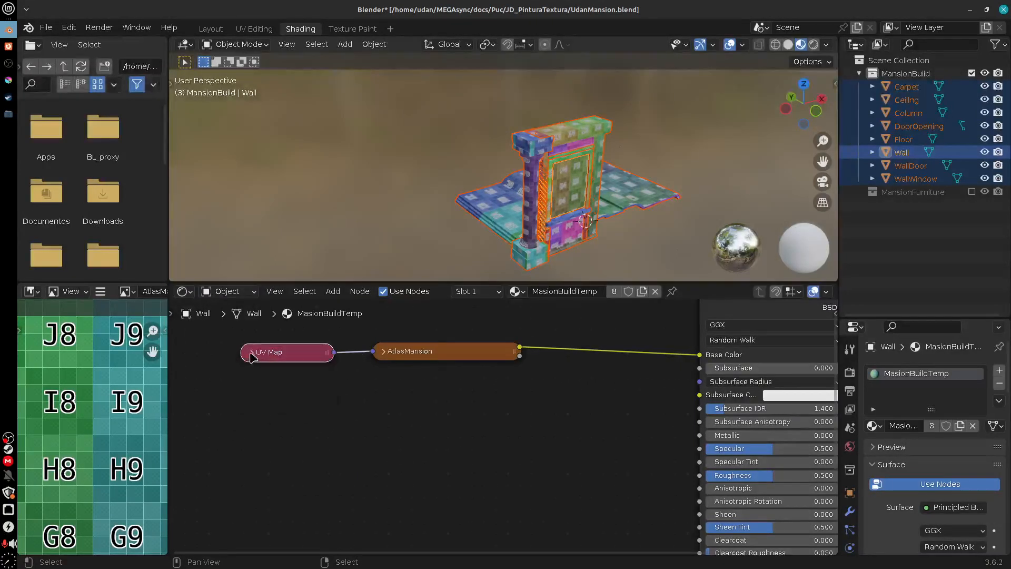
pyautogui.moveTo(458, 360); pyautogui.dragTo(443, 360)
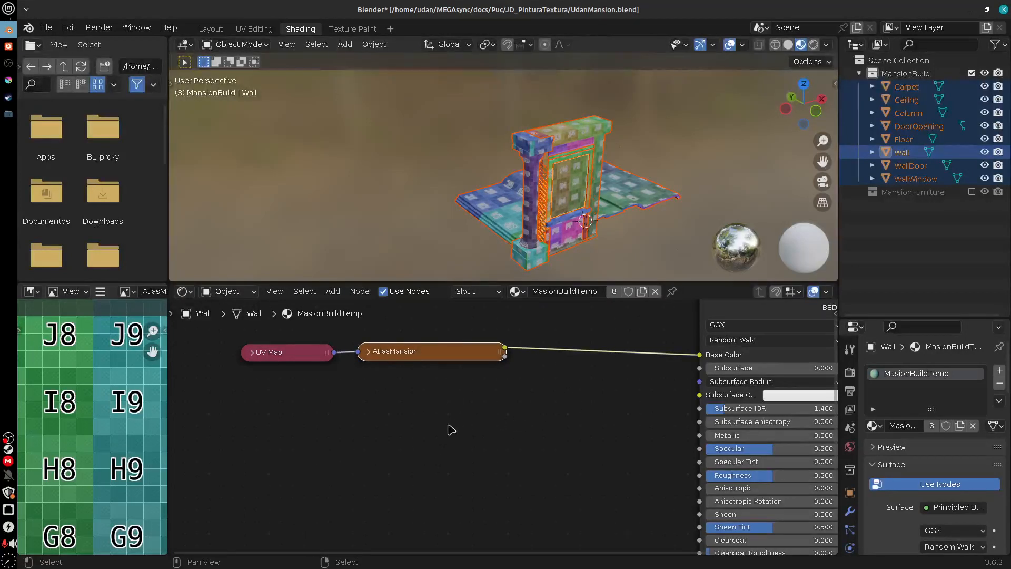
# Step: Add an Image Texture node below the AtlasMansion node
pyautogui.hotkey('shift', 'a')
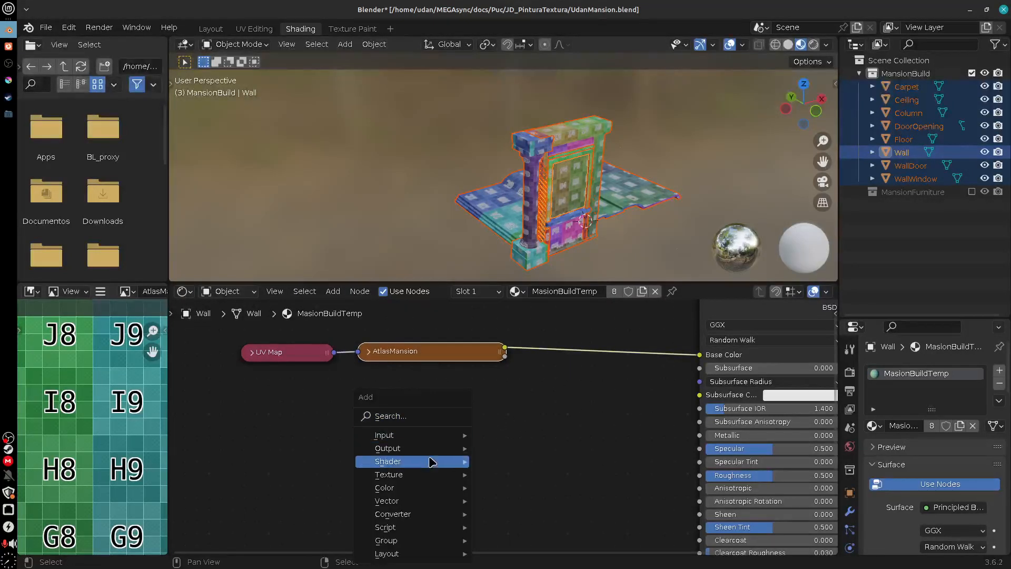
pyautogui.moveTo(431, 462)
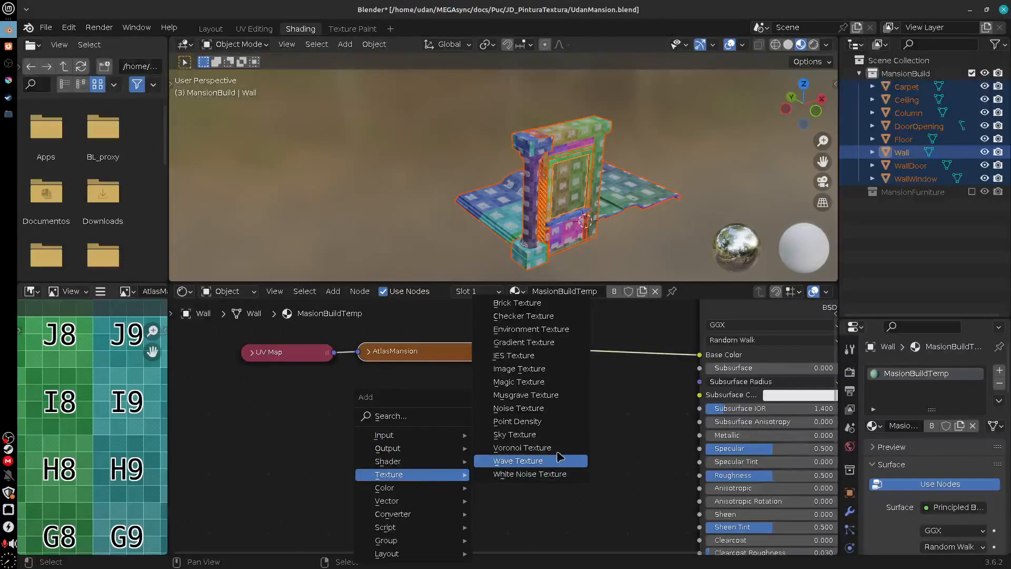
pyautogui.click(548, 368)
pyautogui.click(513, 488)
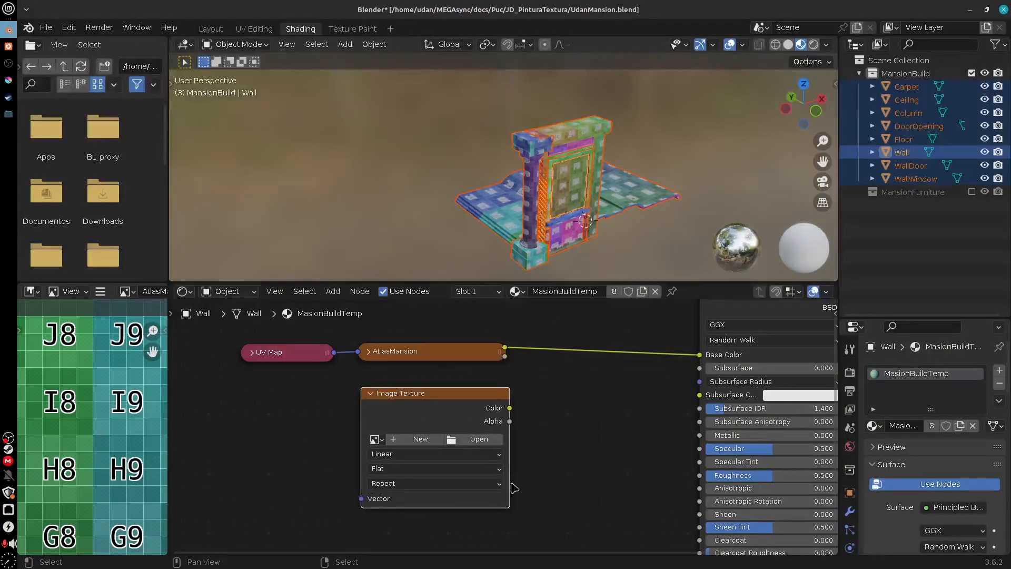
# Step: Start a new image for the empty Image Texture node and name it BaseColor
pyautogui.click(413, 440)
pyautogui.click(435, 436)
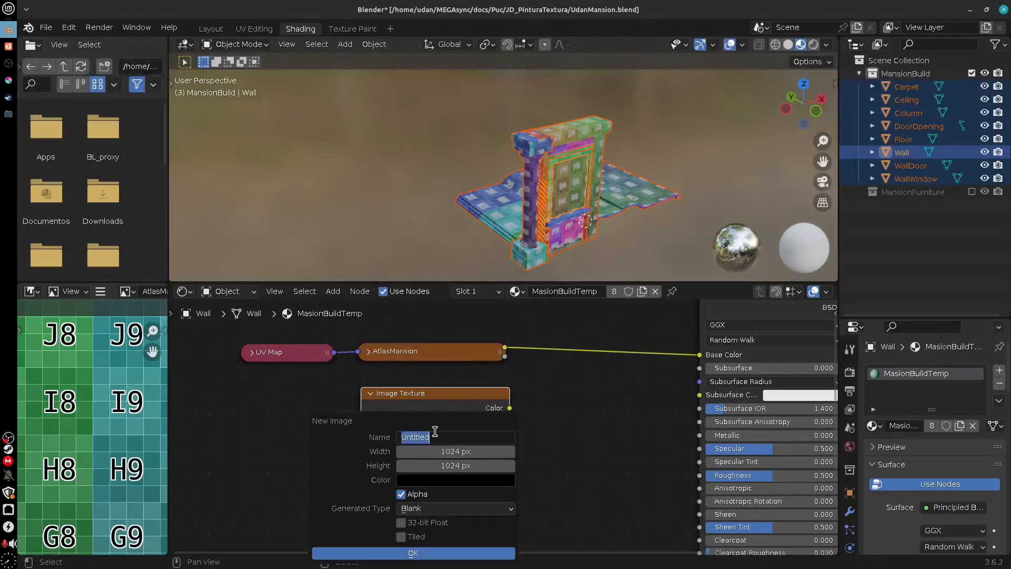
pyautogui.write('Co')
pyautogui.write('rBase')
pyautogui.hotkey('ctrl', 'a')
pyautogui.write('Base')
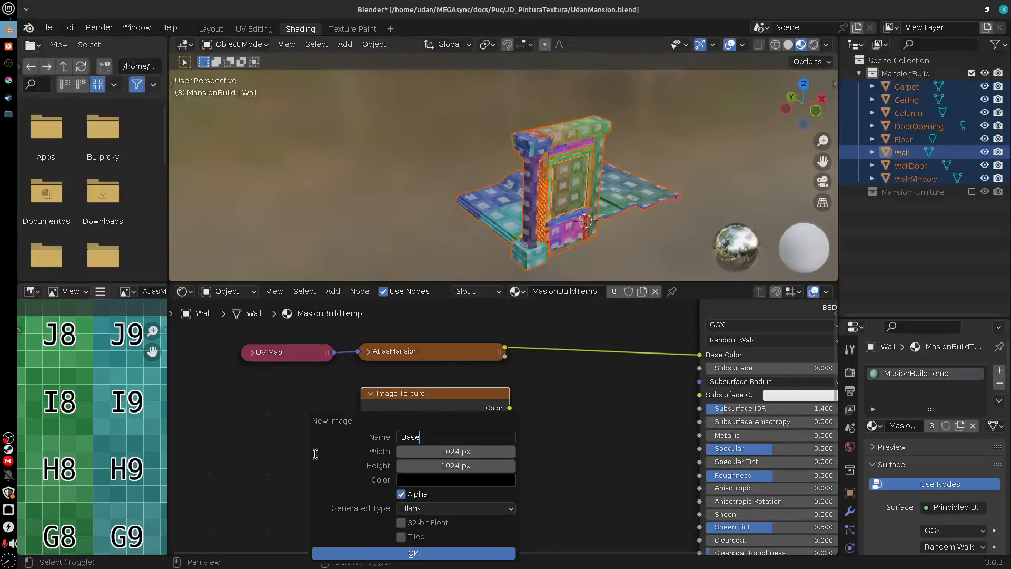
pyautogui.write('Color')
pyautogui.press('Return')
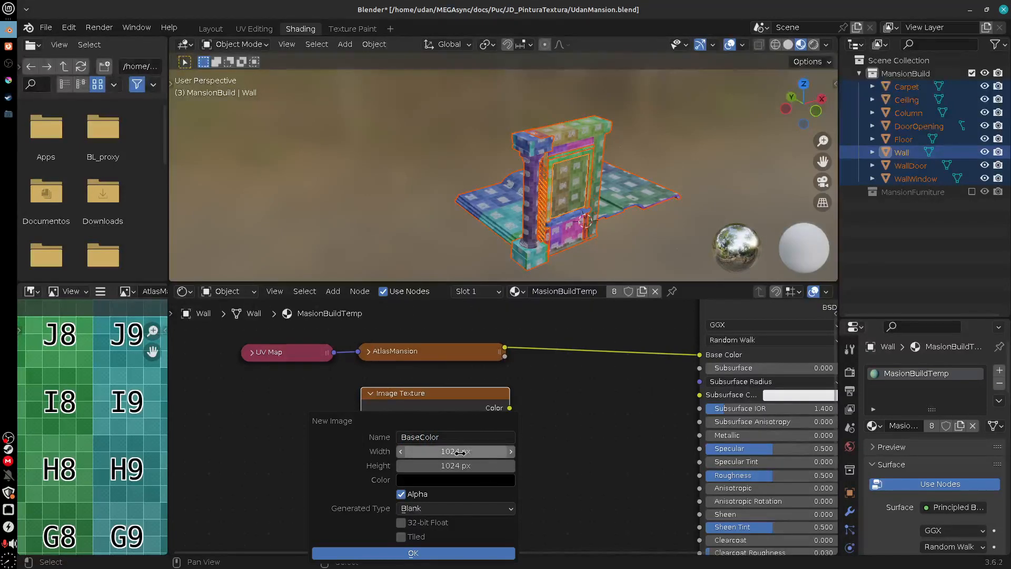
# Step: Set the new image to 2048 × 2048 px with a fully transparent black fill and create it
pyautogui.click(460, 451)
pyautogui.write('204')
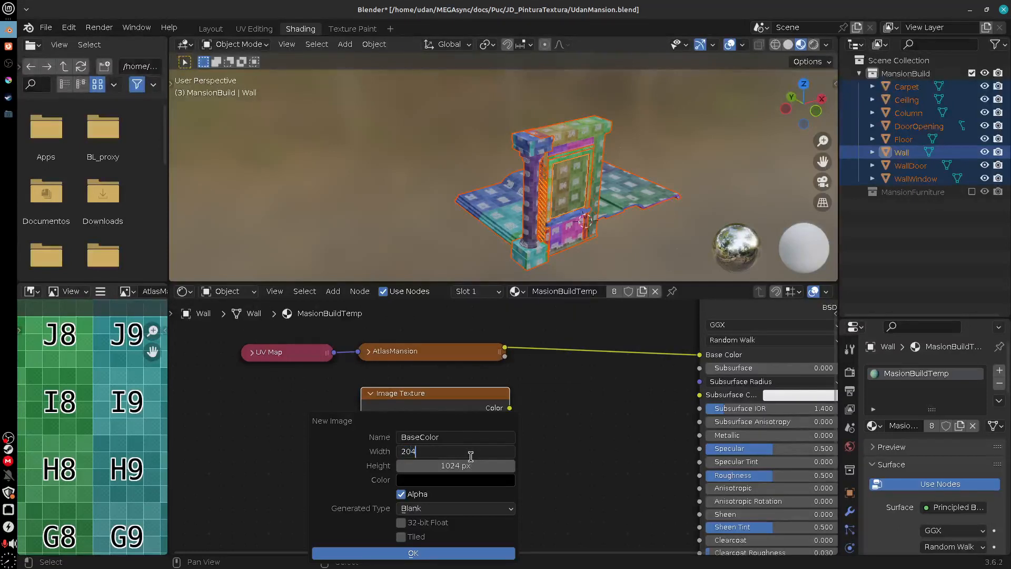
pyautogui.write('8')
pyautogui.click(469, 463)
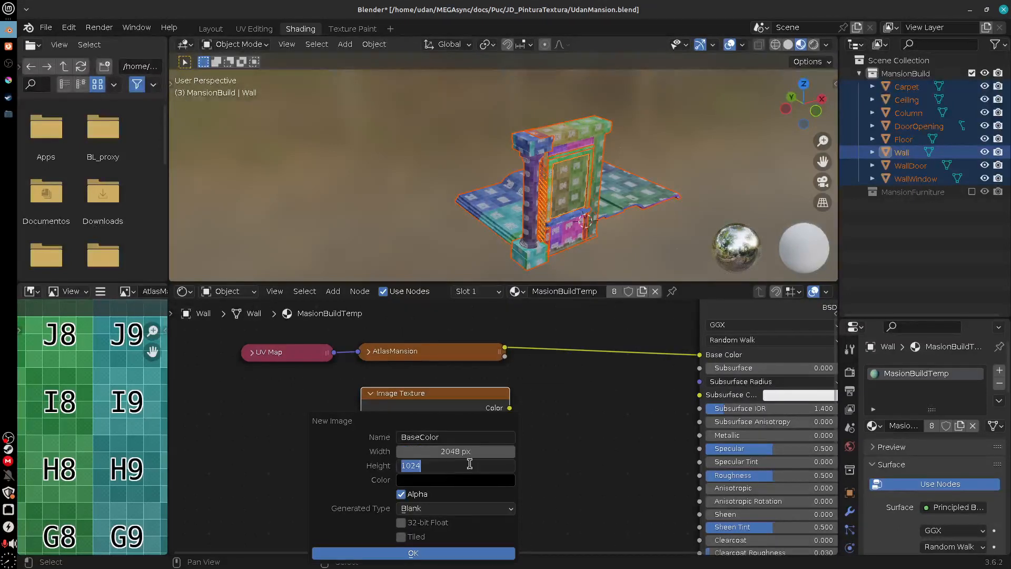
pyautogui.write('2048')
pyautogui.press('Return')
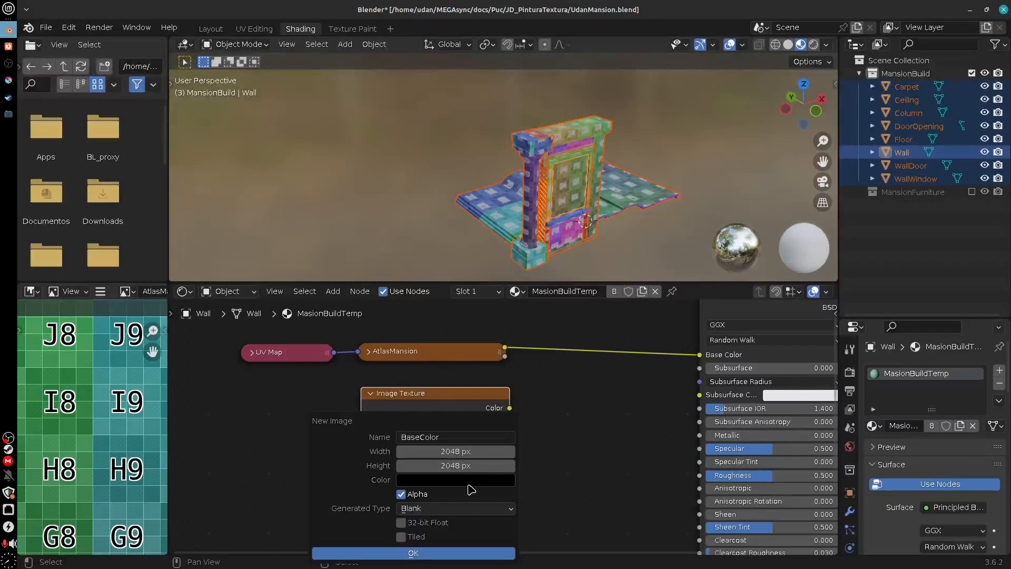
pyautogui.click(471, 485)
pyautogui.moveTo(490, 467); pyautogui.dragTo(410, 466)
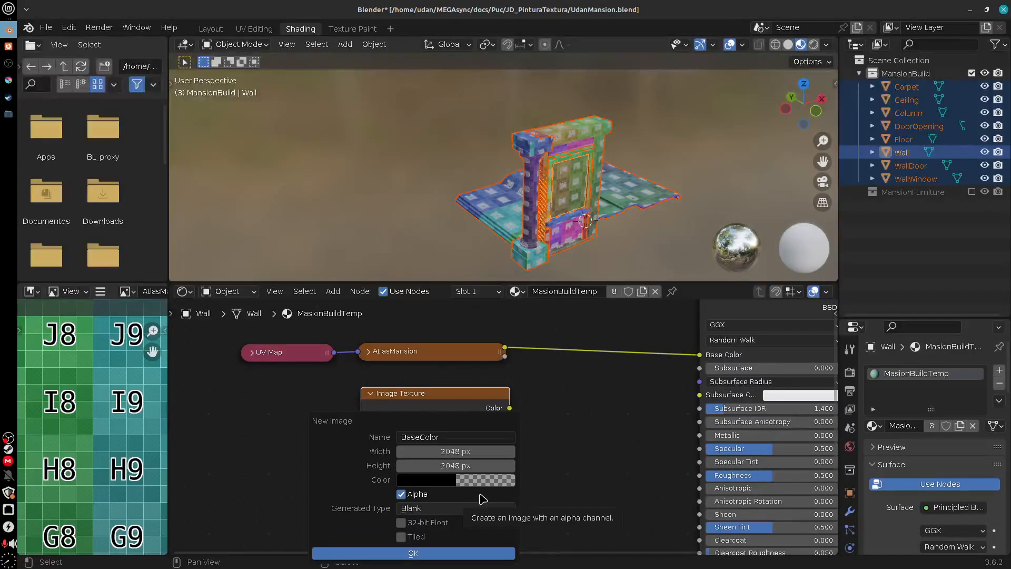
pyautogui.click(433, 553)
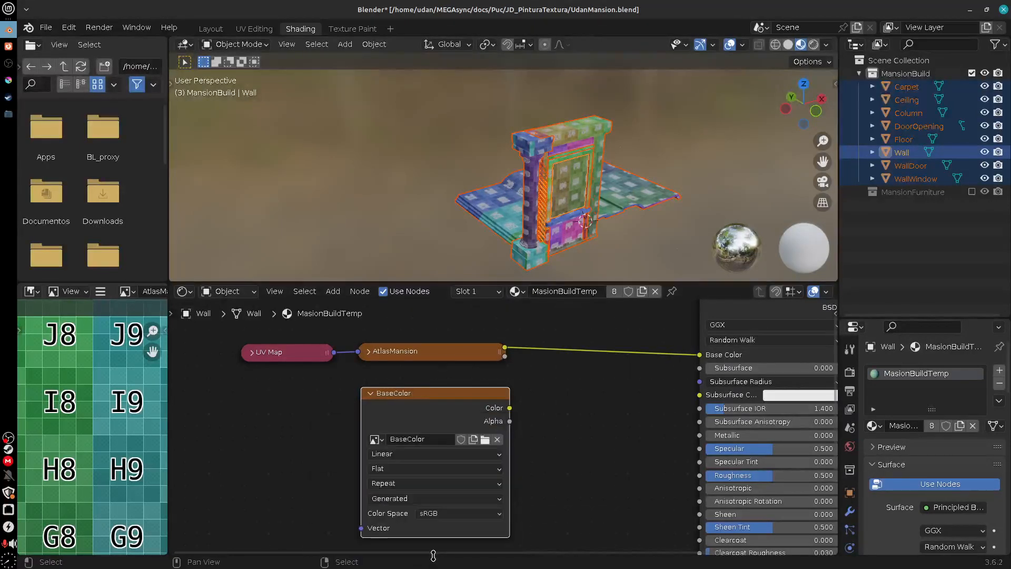
# Step: Collapse the BaseColor node under AtlasMansion and feed the UV Map output into its Vector input, with UV Map placed between their rows
pyautogui.moveTo(453, 406); pyautogui.dragTo(444, 405)
pyautogui.click(363, 393)
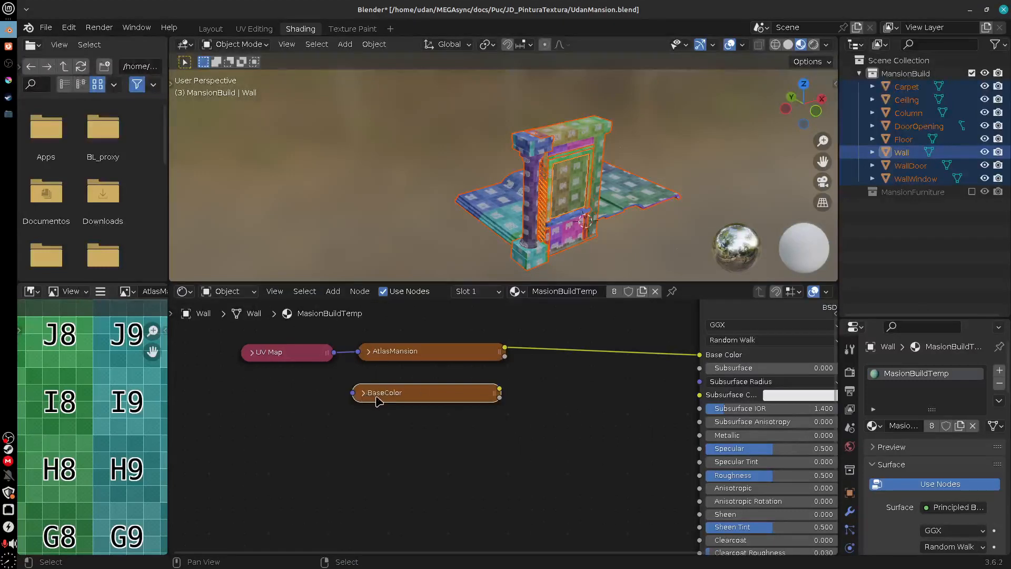
pyautogui.click(363, 394)
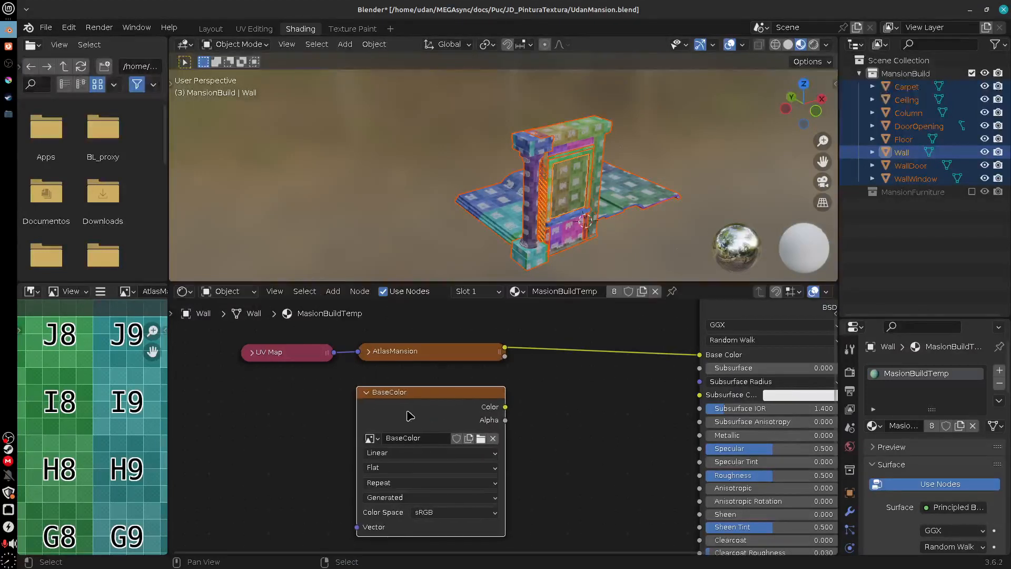
pyautogui.click(363, 393)
pyautogui.moveTo(297, 359); pyautogui.dragTo(314, 370)
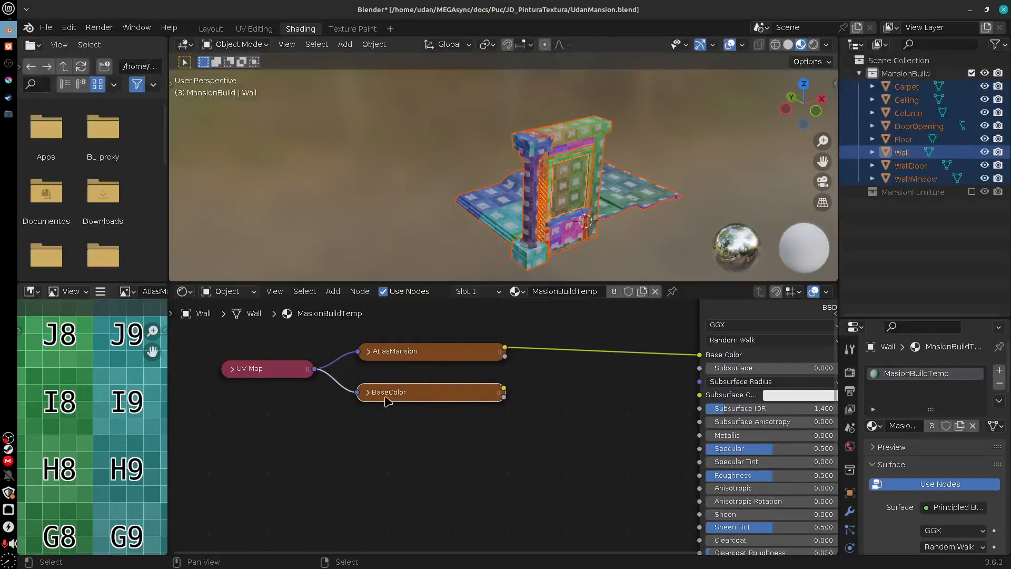
# Step: Expand the BaseColor node and insert a Mix Color node on the link from AtlasMansion to Base Color
pyautogui.click(367, 393)
pyautogui.moveTo(524, 470); pyautogui.dragTo(510, 433, button='middle')
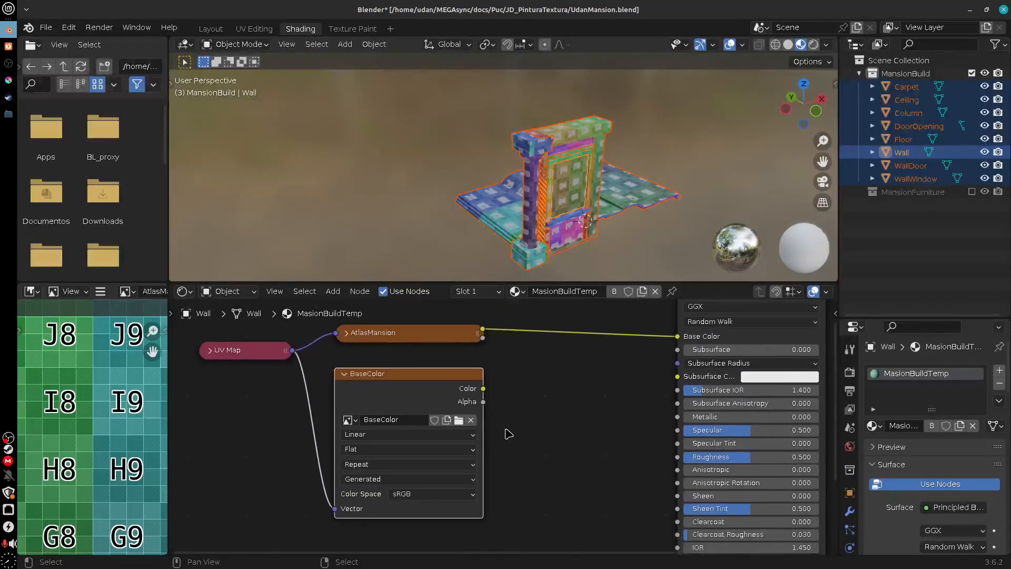
pyautogui.hotkey('shift', 'a')
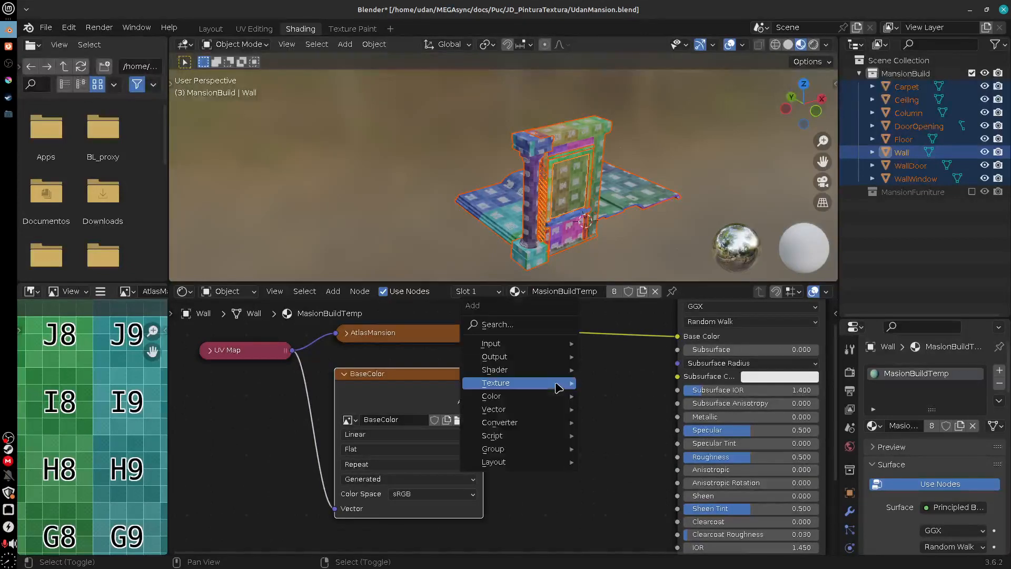
pyautogui.moveTo(559, 396)
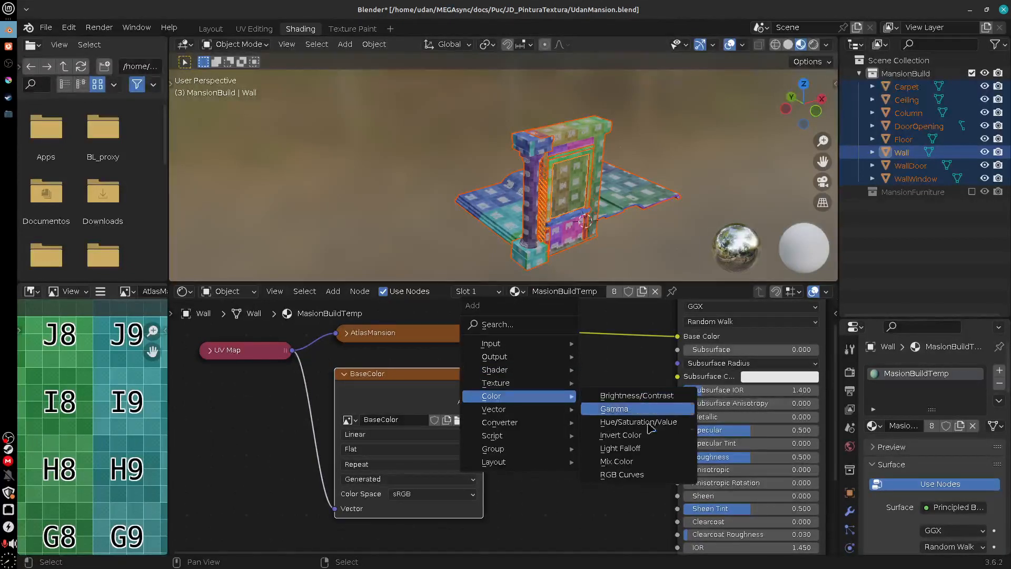
pyautogui.click(616, 461)
pyautogui.click(543, 321)
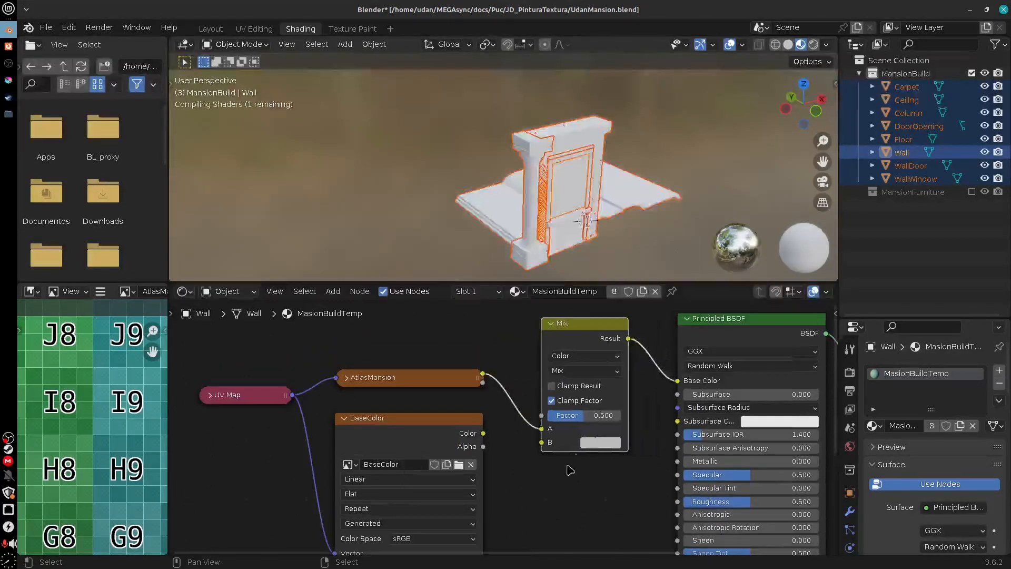
# Step: Connect the BaseColor texture's Color output to the Mix node's B input and its Alpha output to Factor
pyautogui.moveTo(483, 433); pyautogui.dragTo(542, 442)
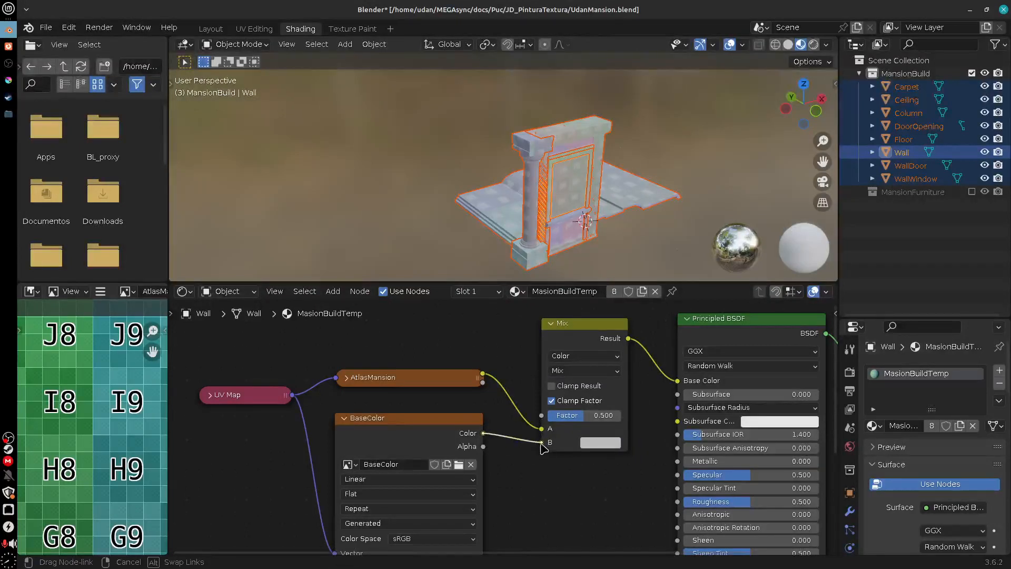
pyautogui.moveTo(551, 481); pyautogui.dragTo(546, 445, button='middle')
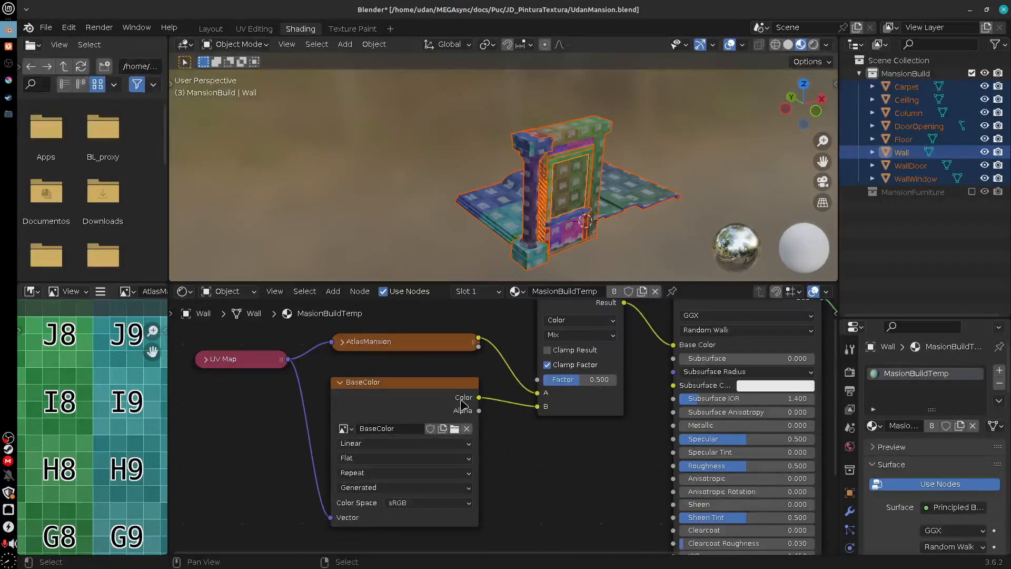
pyautogui.moveTo(422, 388); pyautogui.dragTo(425, 399)
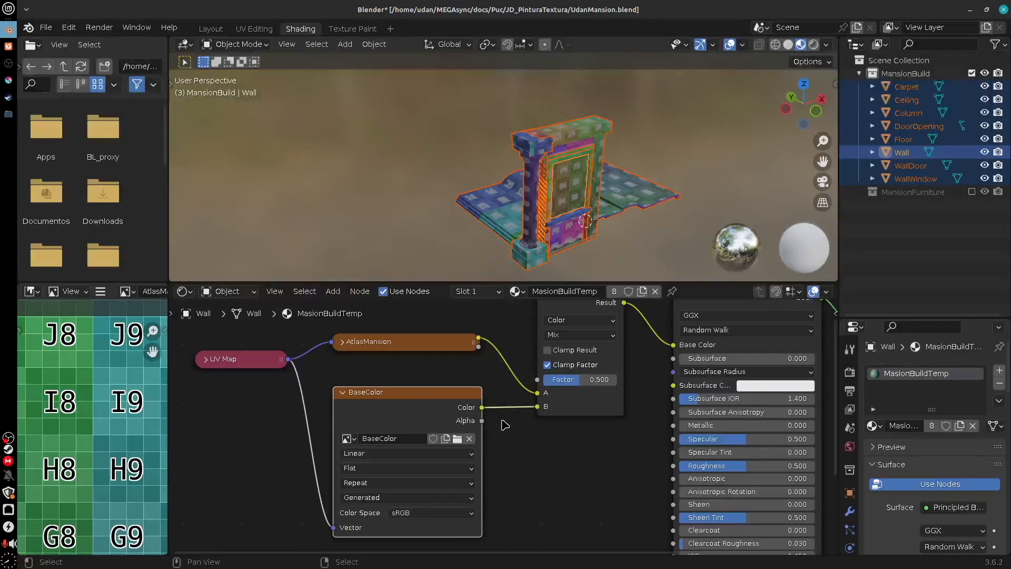
pyautogui.moveTo(482, 420); pyautogui.dragTo(537, 379)
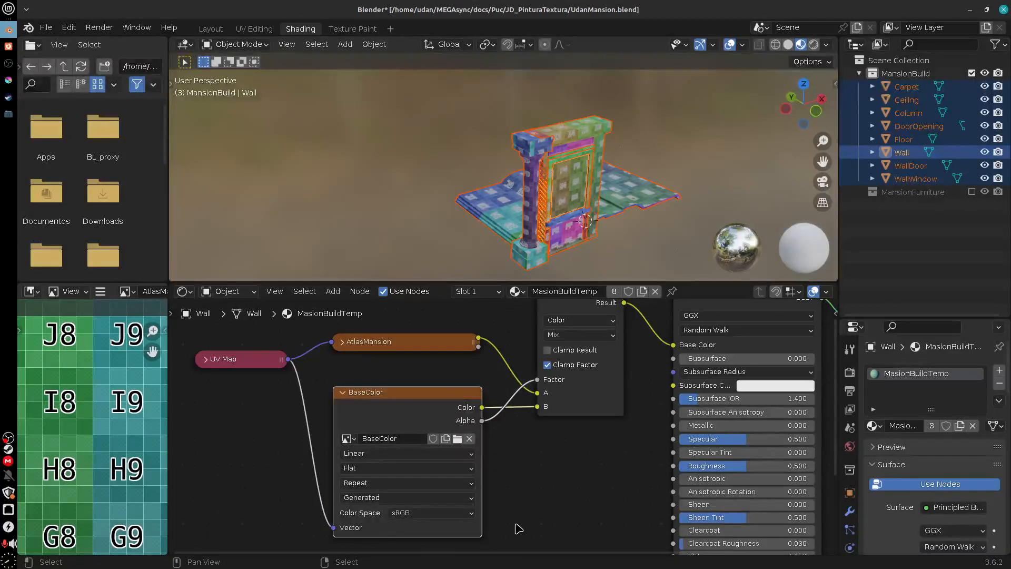
# Step: Realign the AtlasMansion and BaseColor nodes and collapse BaseColor again
pyautogui.moveTo(411, 402); pyautogui.dragTo(387, 400)
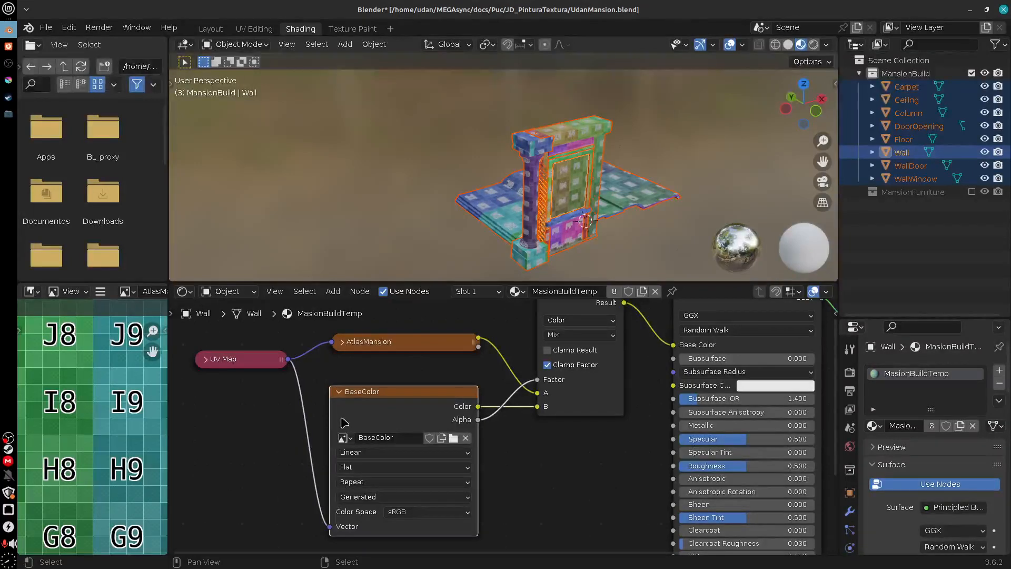
pyautogui.moveTo(393, 396); pyautogui.dragTo(417, 399)
pyautogui.moveTo(396, 350); pyautogui.dragTo(396, 346)
pyautogui.moveTo(535, 476); pyautogui.dragTo(514, 498, button='middle')
pyautogui.click(321, 404)
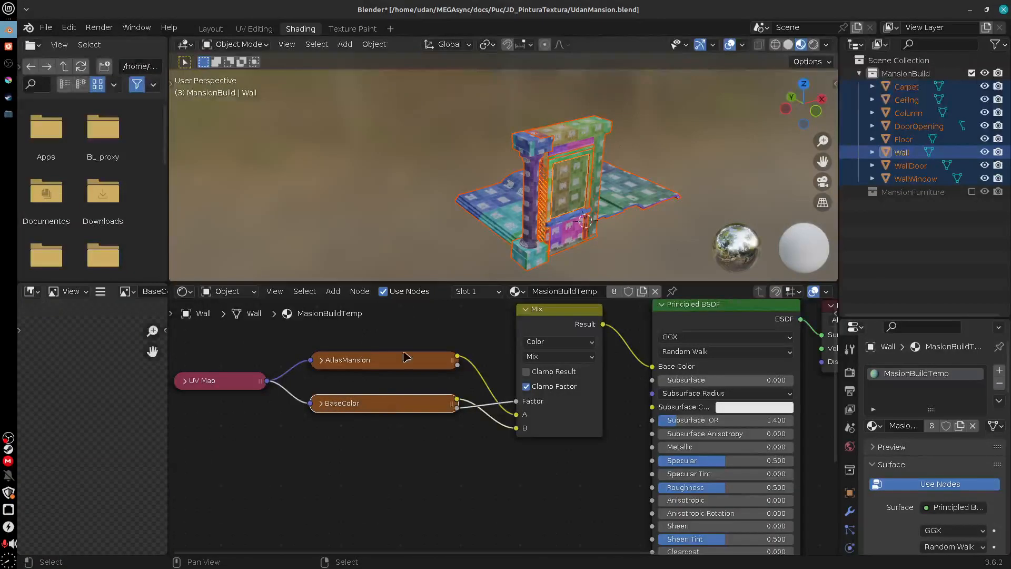
# Step: Open the Texture Paint workspace and show the wall in Material Preview shading beside the BaseColor image
pyautogui.click(353, 29)
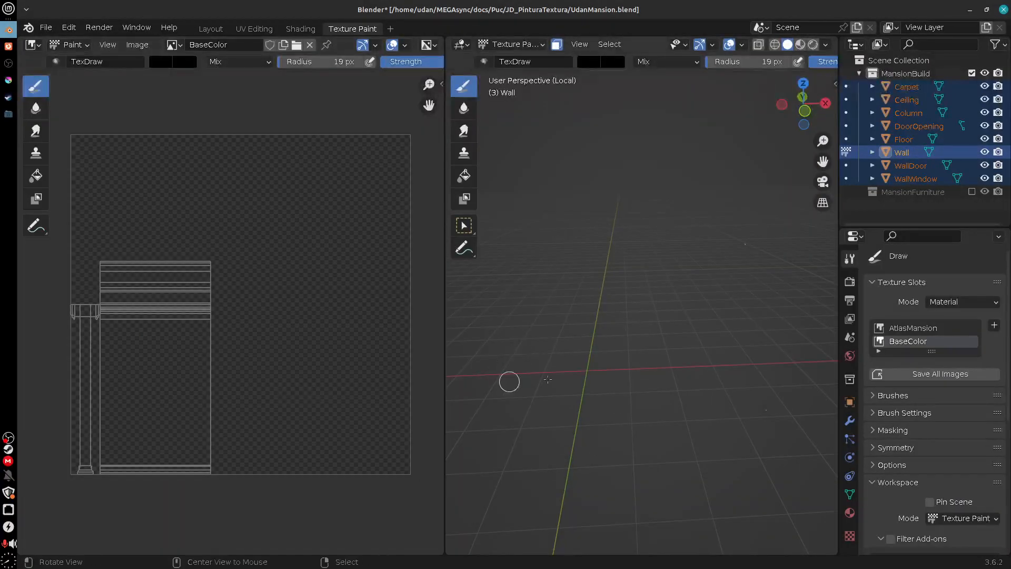
pyautogui.moveTo(510, 379)
pyautogui.mouseDown(button='middle')
pyautogui.moveTo(553, 368)
pyautogui.moveTo(526, 379)
pyautogui.mouseUp(button='middle')
pyautogui.moveTo(253, 387)
pyautogui.mouseDown(button='middle')
pyautogui.moveTo(233, 407)
pyautogui.moveTo(255, 418)
pyautogui.moveTo(269, 407)
pyautogui.mouseUp(button='middle')
pyautogui.click(800, 46)
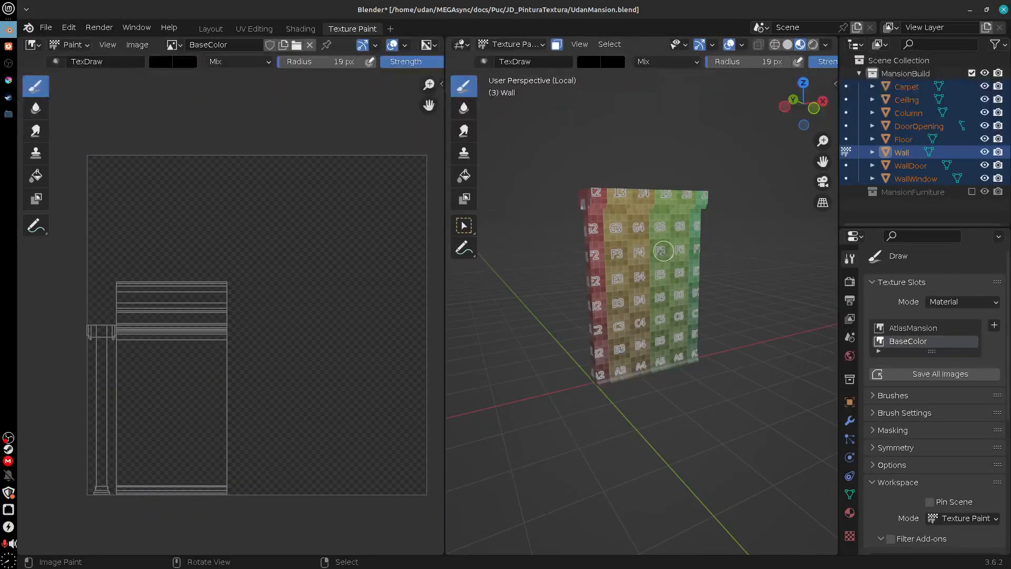
# Step: Paint a black diagonal test stroke across the wall on the BaseColor texture and undo it
pyautogui.click(662, 249)
pyautogui.moveTo(666, 247); pyautogui.dragTo(625, 312)
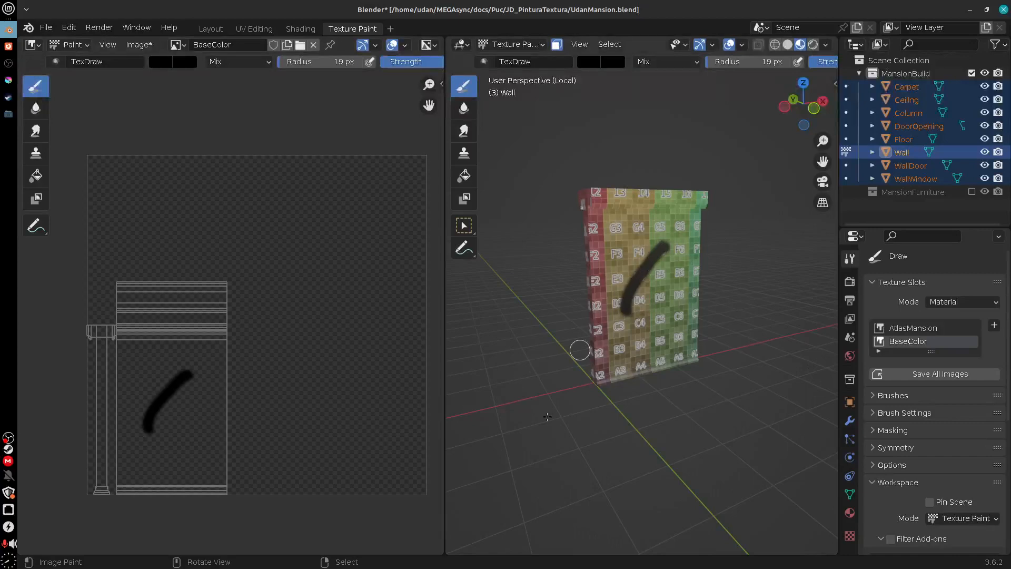
pyautogui.hotkey('ctrl', 'z')
# Step: Compare the AtlasMansion and BaseColor texture slots by switching the active paint slot between them
pyautogui.moveTo(605, 416); pyautogui.dragTo(658, 411, button='middle')
pyautogui.click(922, 328)
pyautogui.click(918, 340)
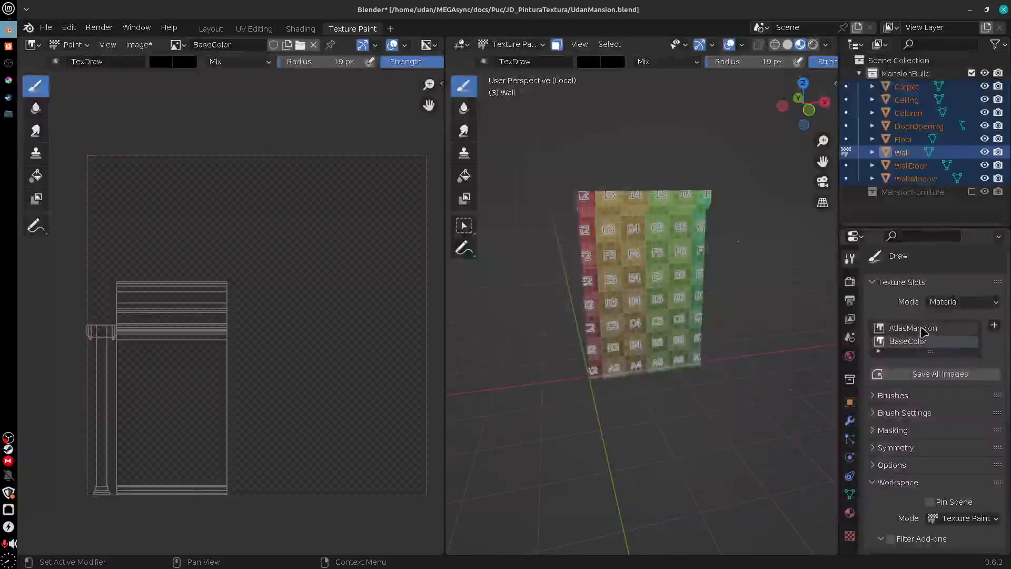
pyautogui.click(919, 328)
pyautogui.click(916, 340)
pyautogui.click(917, 329)
pyautogui.click(916, 341)
pyautogui.click(919, 328)
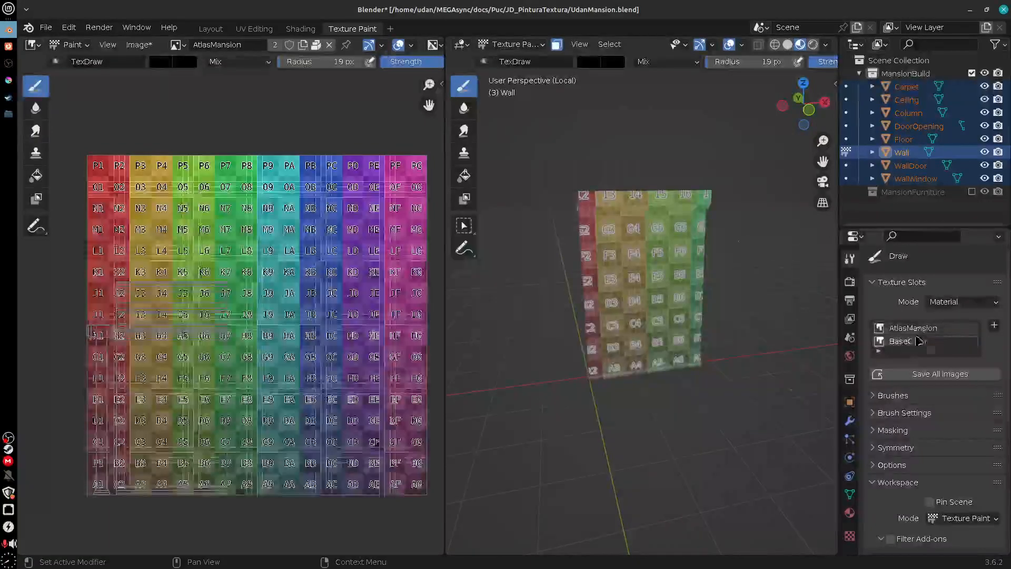
# Step: Make BaseColor the active paint slot and enlarge the properties editor in height and width
pyautogui.click(913, 341)
pyautogui.moveTo(894, 235); pyautogui.dragTo(894, 155)
pyautogui.moveTo(837, 313); pyautogui.dragTo(775, 313)
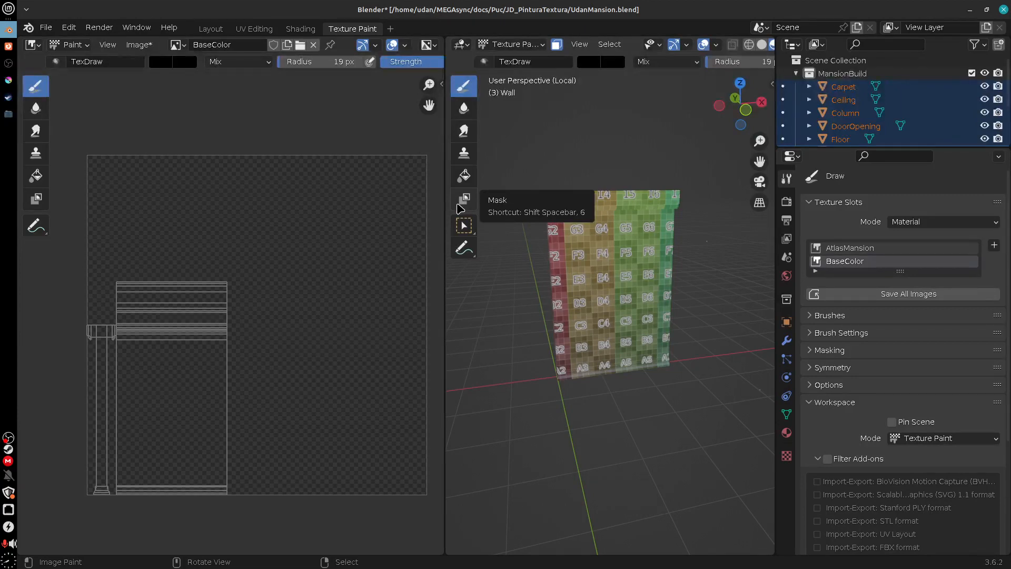
# Step: Draw a circled annotation above the wall, erase it with the Annotate Eraser, and return to the Draw brush
pyautogui.click(465, 248)
pyautogui.moveTo(573, 116)
pyautogui.mouseDown()
pyautogui.moveTo(560, 131)
pyautogui.moveTo(580, 119)
pyautogui.mouseUp()
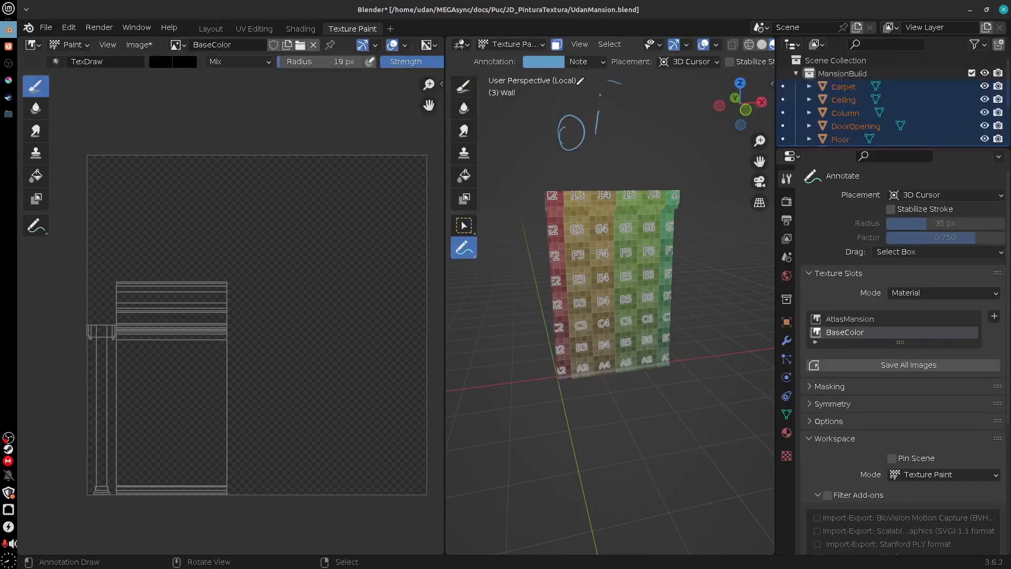
pyautogui.moveTo(581, 80); pyautogui.dragTo(605, 161)
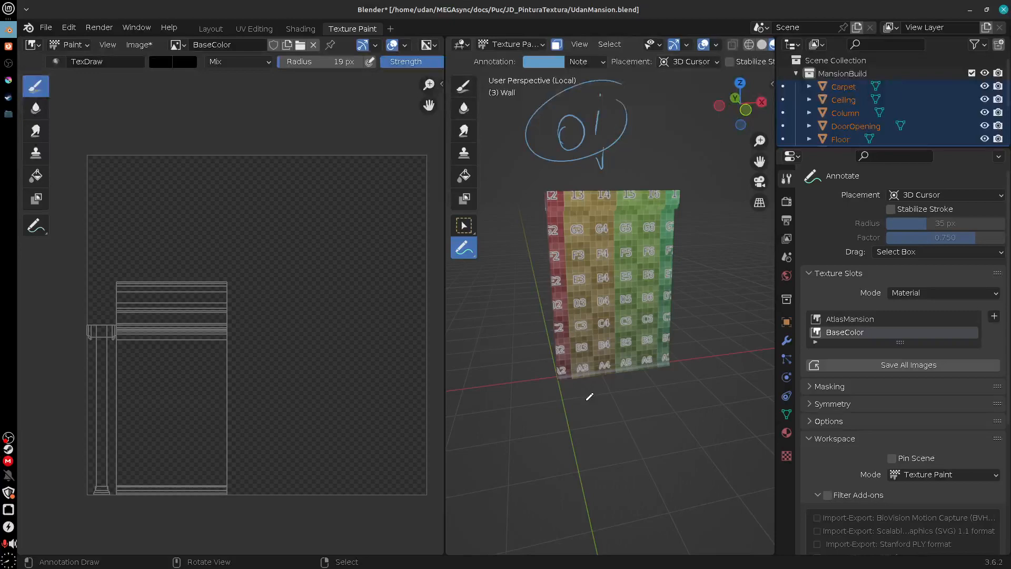
pyautogui.click(466, 254)
pyautogui.click(524, 333)
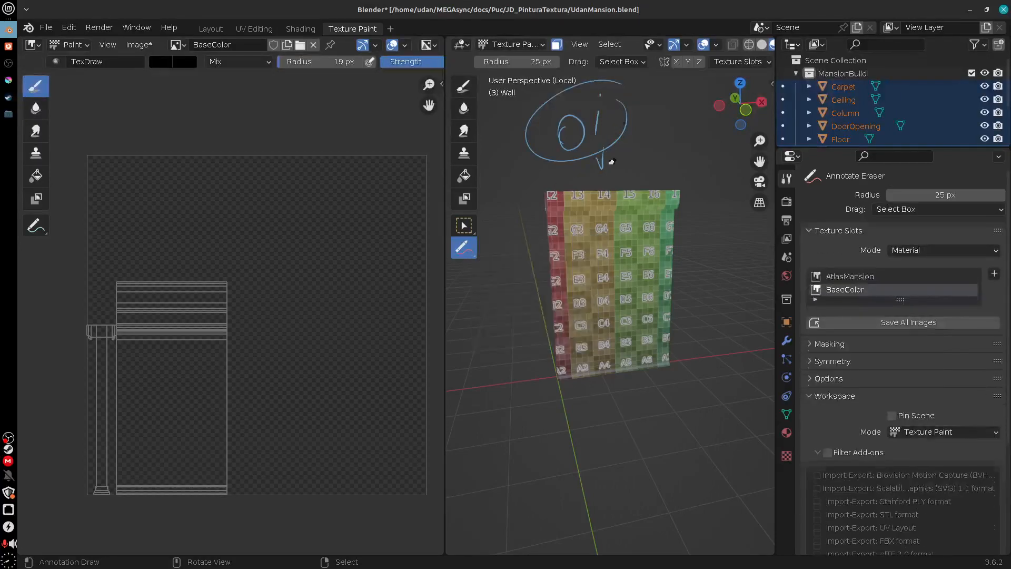
pyautogui.moveTo(616, 142)
pyautogui.mouseDown()
pyautogui.moveTo(631, 139)
pyautogui.moveTo(528, 111)
pyautogui.mouseUp()
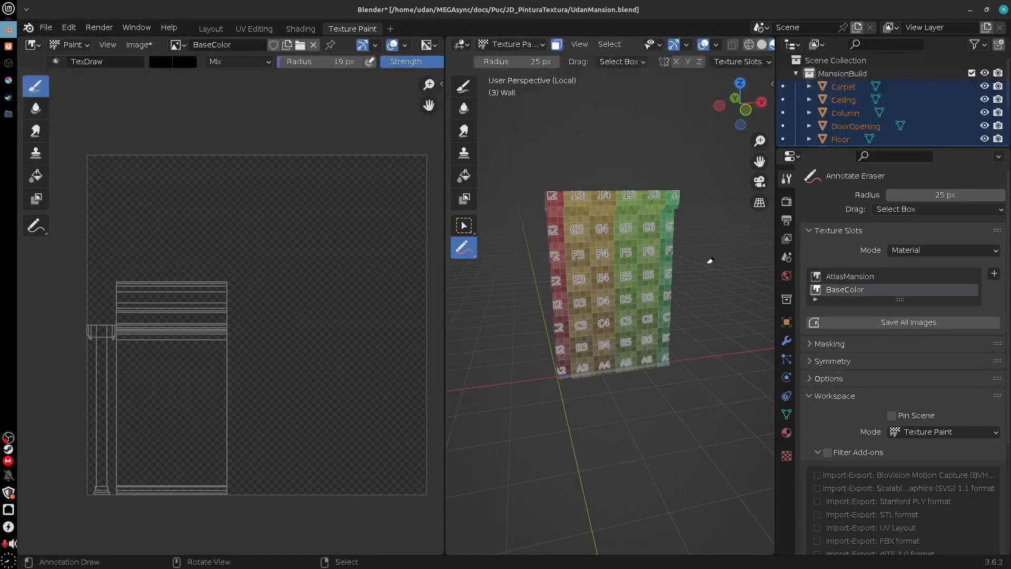
pyautogui.click(464, 85)
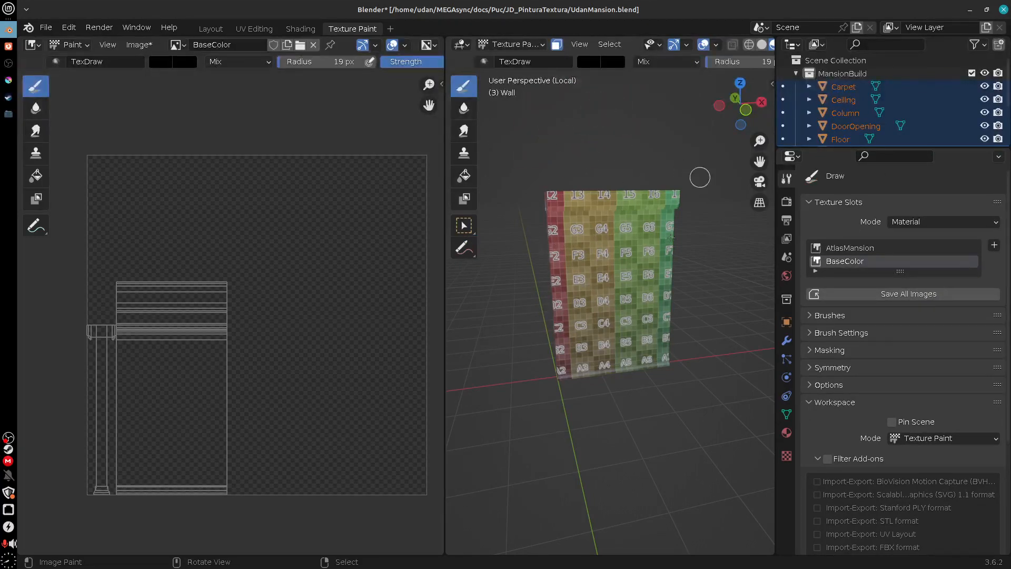
# Step: Widen the 3D viewport, make the properties editor taller, and collapse the Workspace settings
pyautogui.moveTo(446, 366); pyautogui.dragTo(404, 369)
pyautogui.moveTo(305, 399); pyautogui.dragTo(279, 402, button='middle')
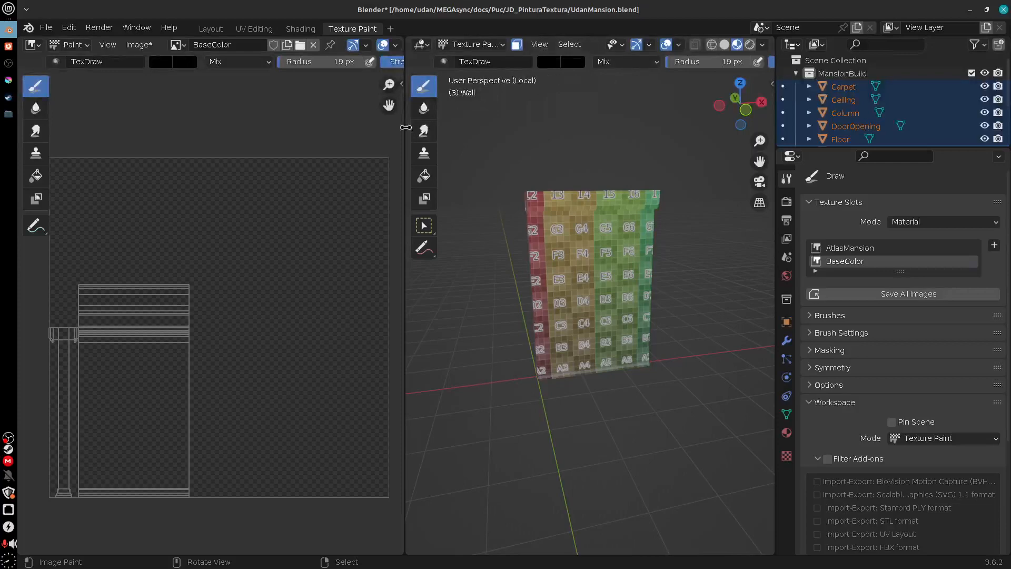
pyautogui.moveTo(406, 127); pyautogui.dragTo(397, 128)
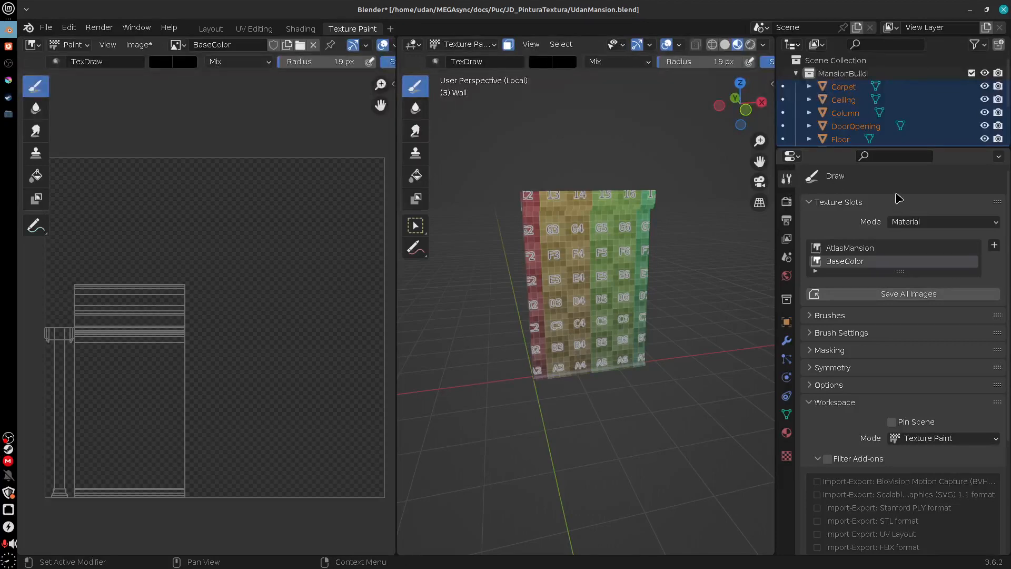
pyautogui.moveTo(889, 149); pyautogui.dragTo(889, 113)
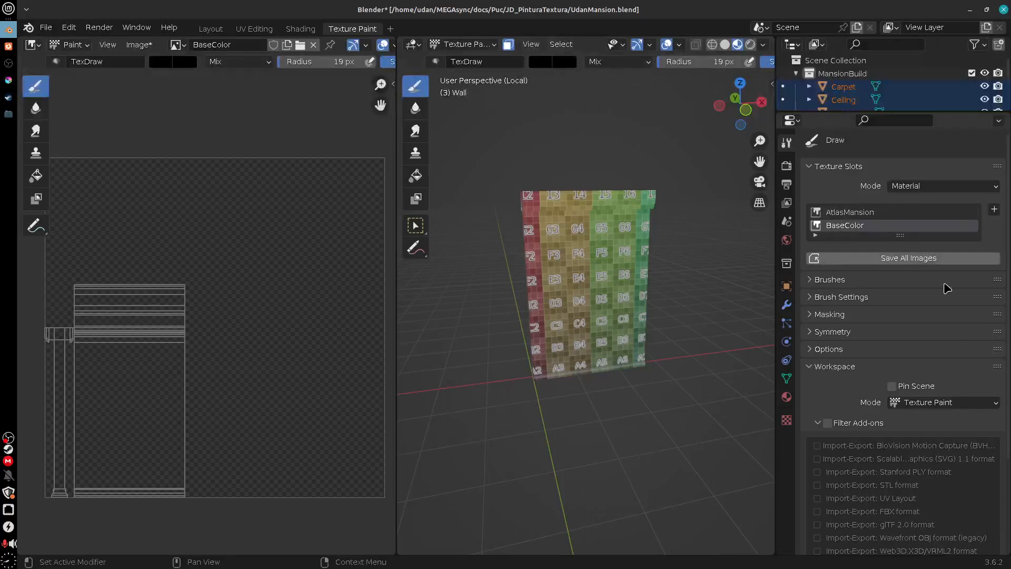
pyautogui.click(824, 367)
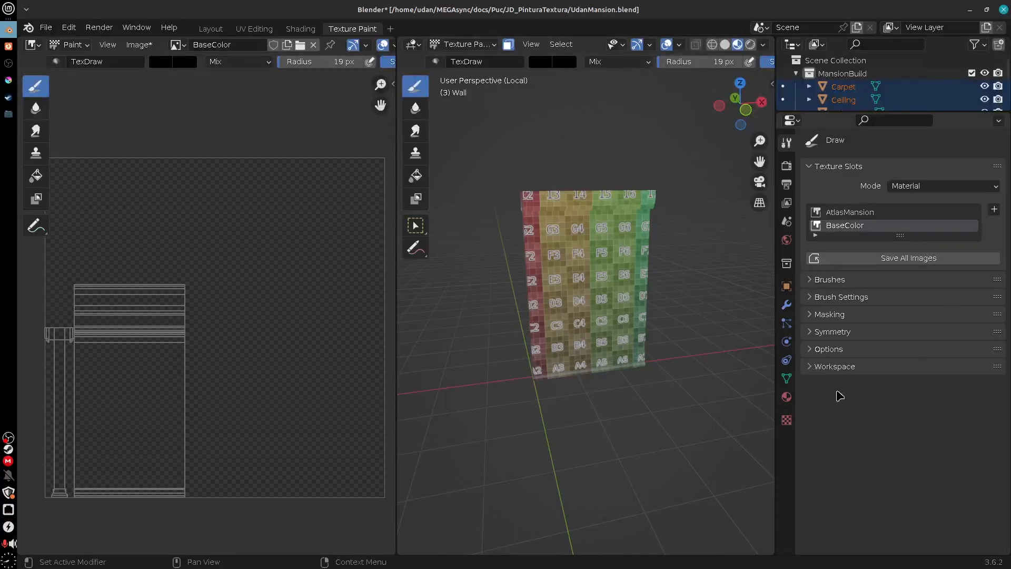
# Step: Examine the Draw tool's brush preview, brush settings, masking and symmetry options
pyautogui.click(815, 280)
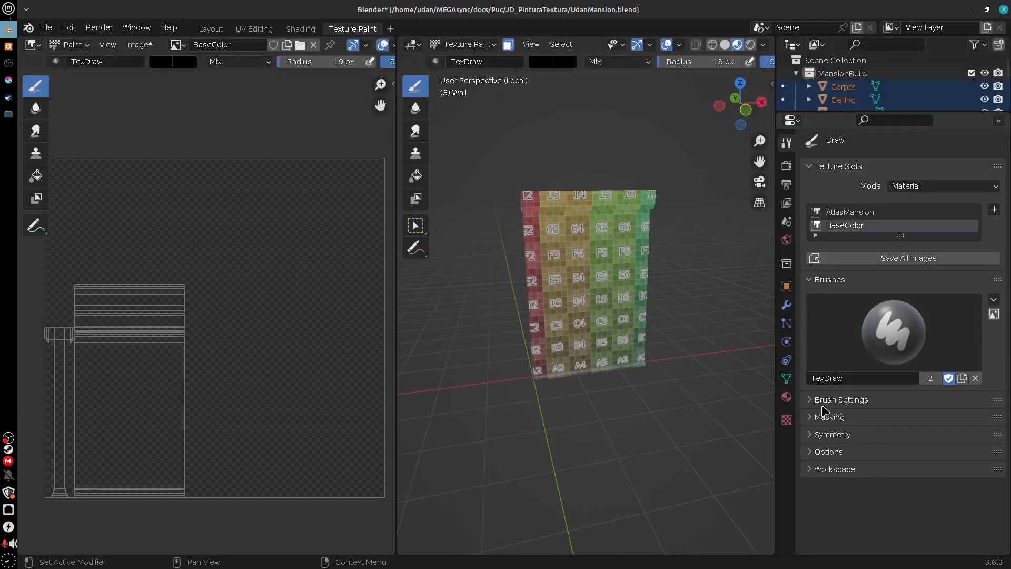
pyautogui.click(815, 279)
pyautogui.click(821, 297)
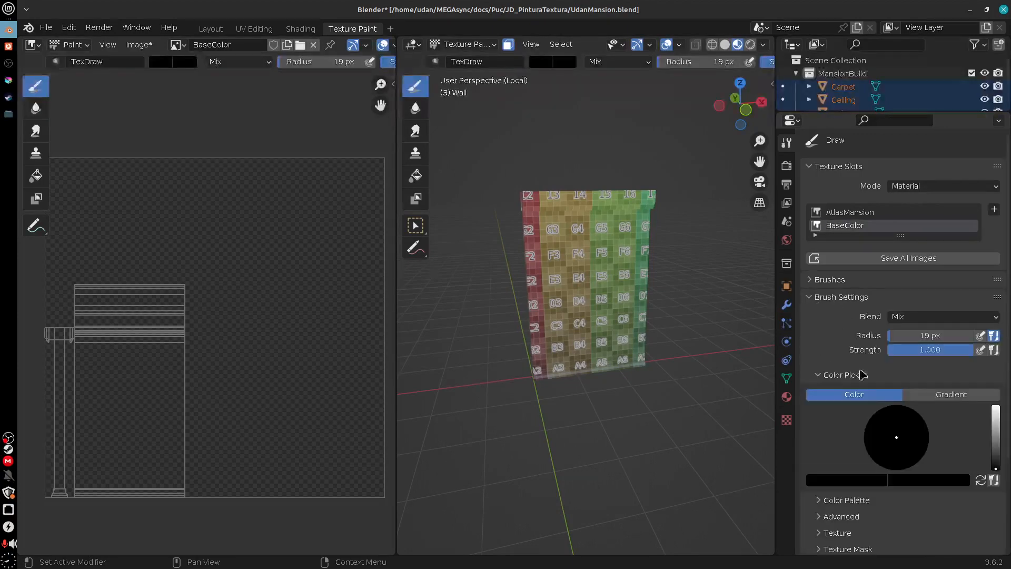
pyautogui.click(831, 297)
pyautogui.click(816, 315)
pyautogui.click(810, 316)
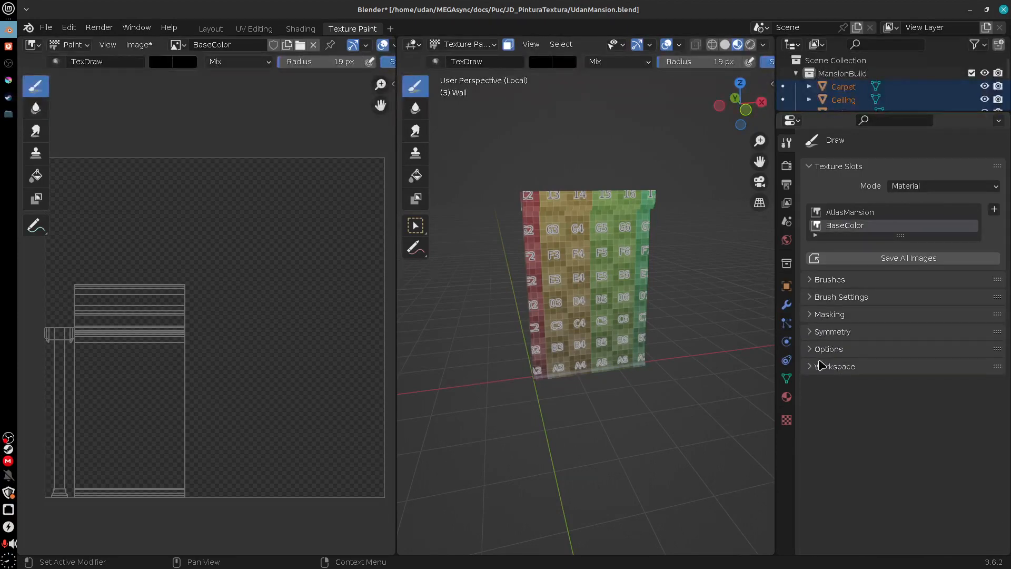
pyautogui.click(813, 332)
pyautogui.click(812, 331)
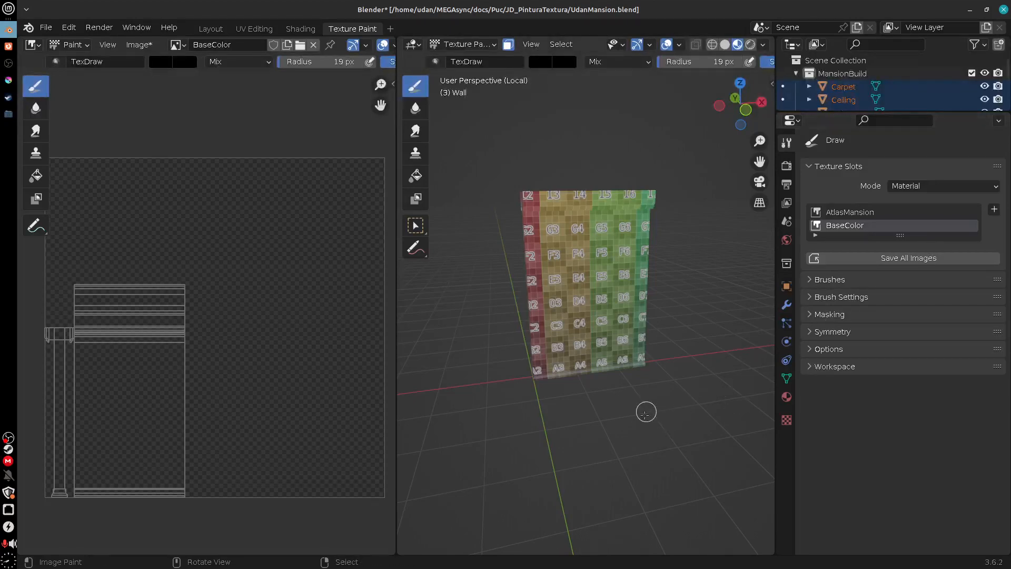
# Step: Compare the brush's blending mode options in the viewport header with the Blend option in Brush Settings
pyautogui.click(631, 62)
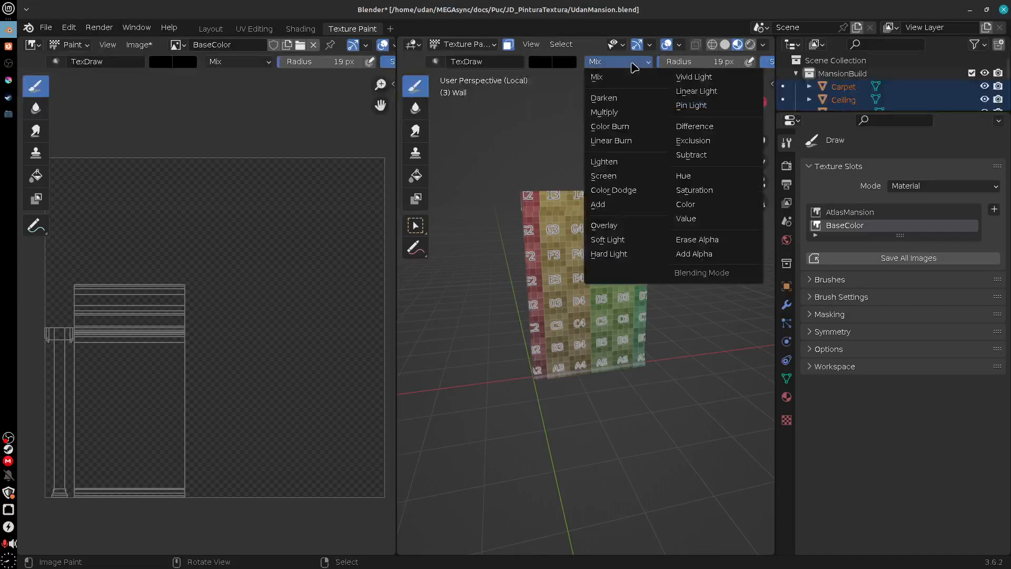
pyautogui.click(815, 280)
pyautogui.click(815, 281)
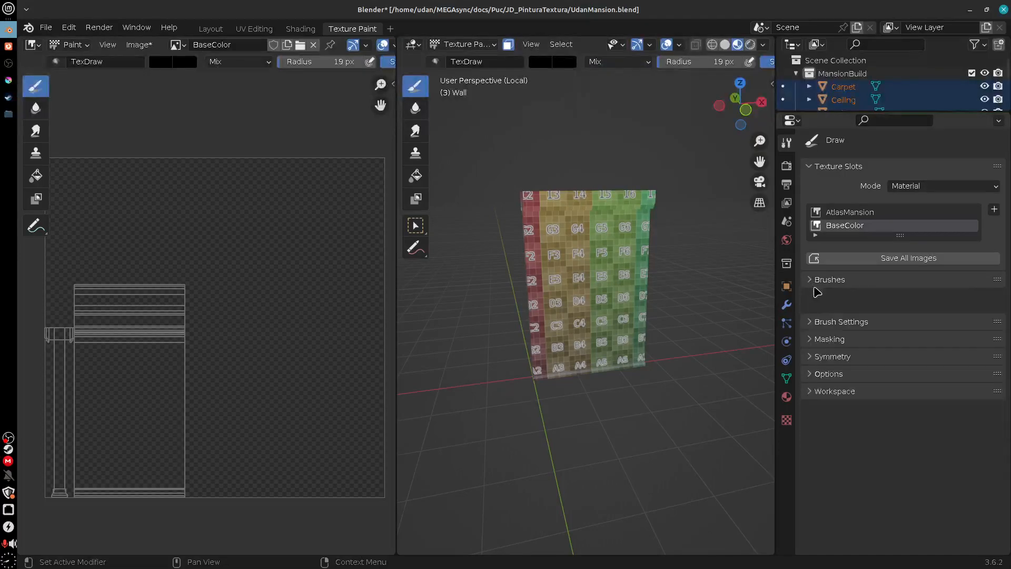
pyautogui.click(820, 296)
pyautogui.click(916, 316)
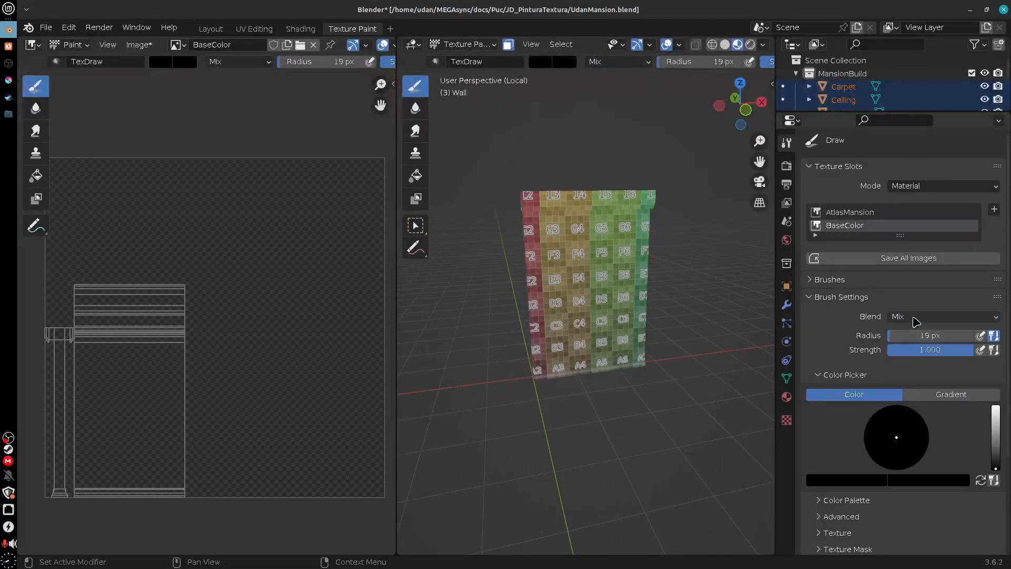
pyautogui.click(817, 298)
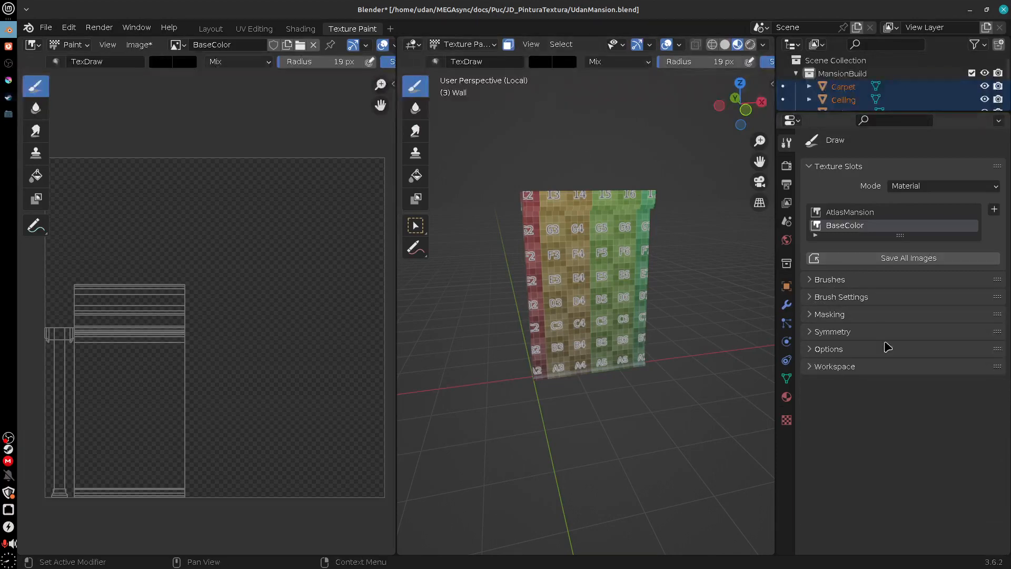
pyautogui.click(815, 298)
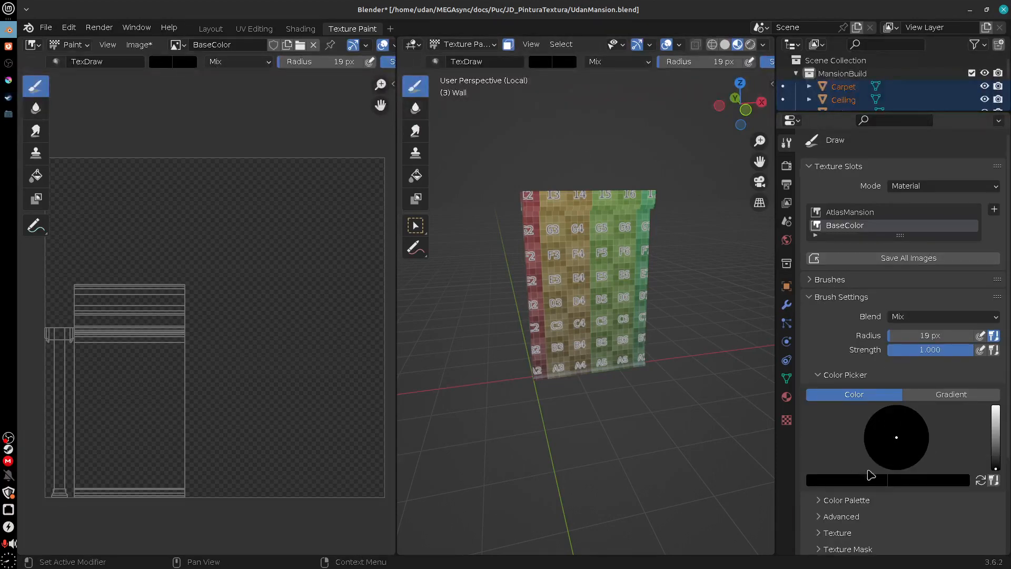
pyautogui.click(821, 297)
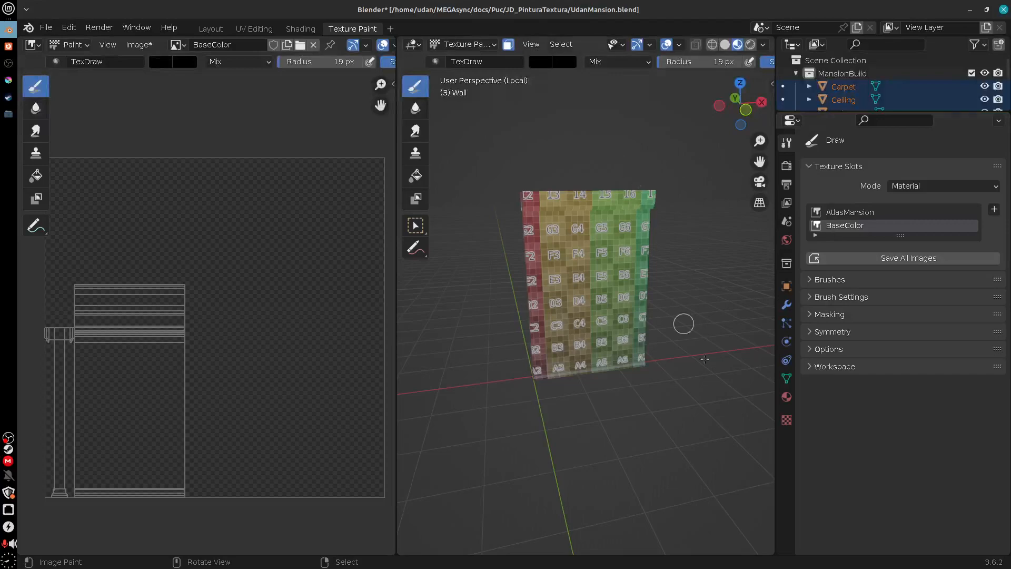
# Step: Zoom in on the tool properties and widen the properties editor
pyautogui.keyDown('ctrl'); pyautogui.scroll(2, 858, 391); pyautogui.keyUp('ctrl')
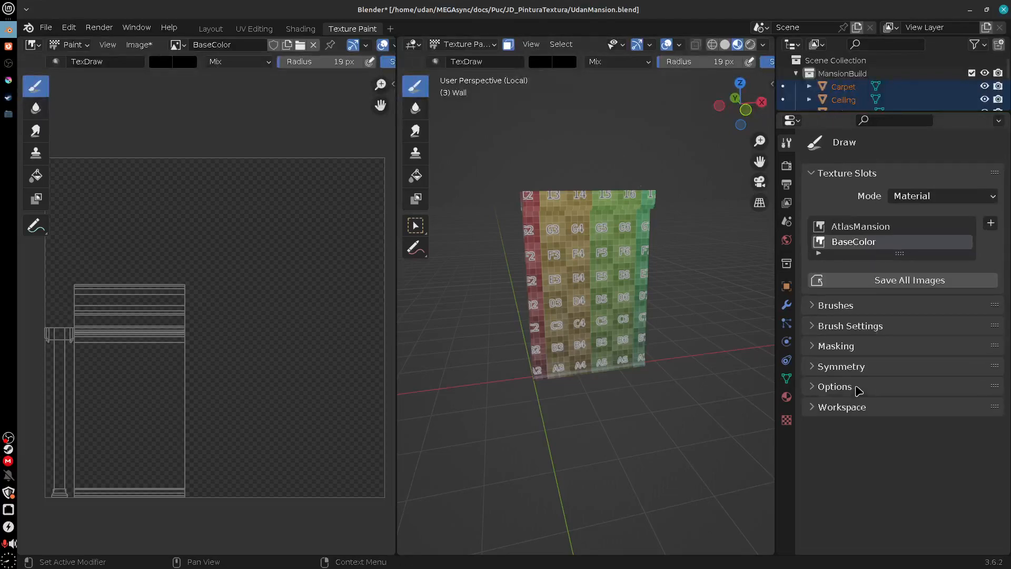
pyautogui.moveTo(775, 468); pyautogui.dragTo(763, 468)
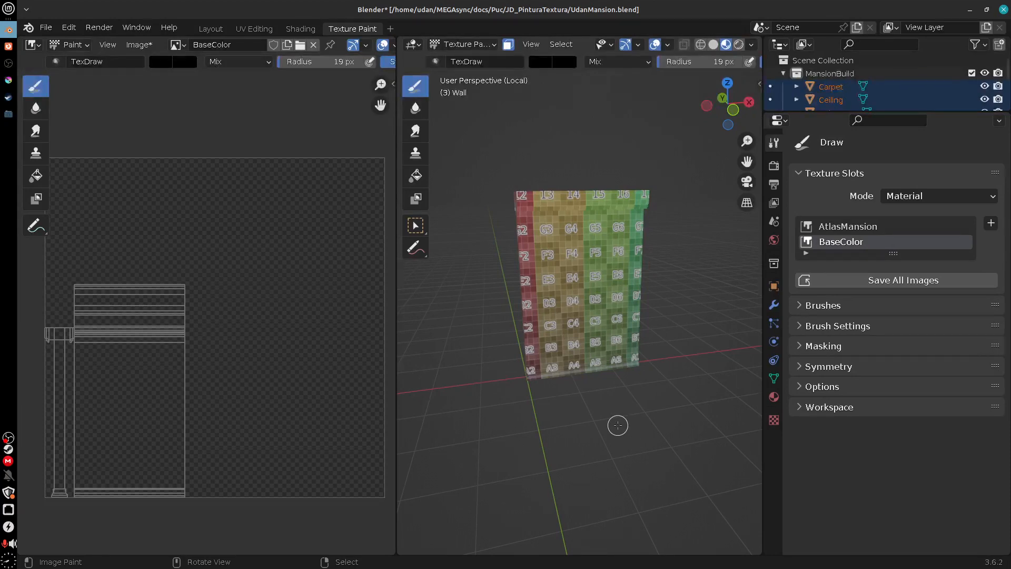
pyautogui.moveTo(617, 425); pyautogui.dragTo(568, 368, button='middle')
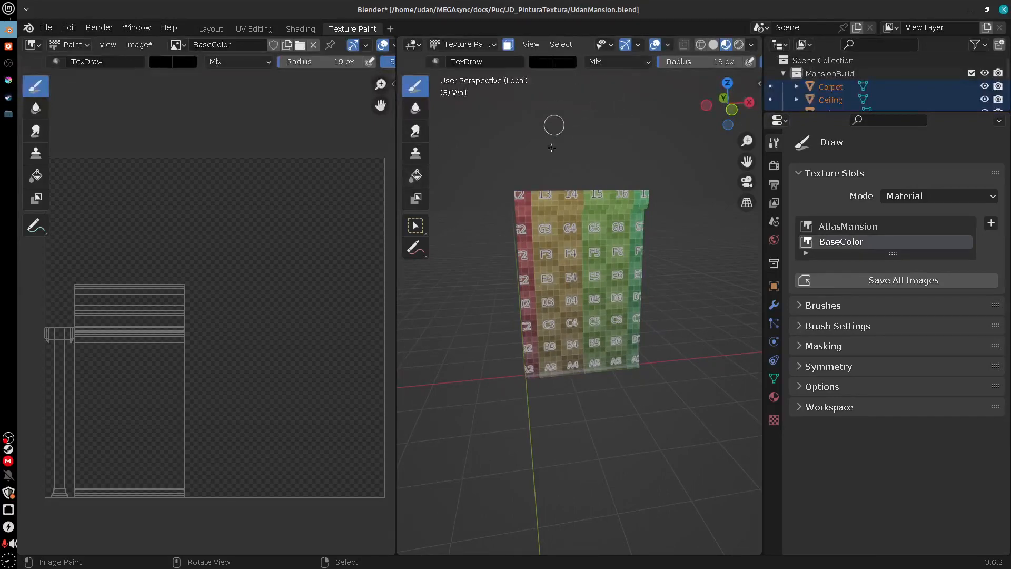
pyautogui.moveTo(678, 397)
pyautogui.mouseDown(button='middle')
pyautogui.moveTo(641, 393)
pyautogui.moveTo(679, 369)
pyautogui.moveTo(723, 361)
pyautogui.mouseUp(button='middle')
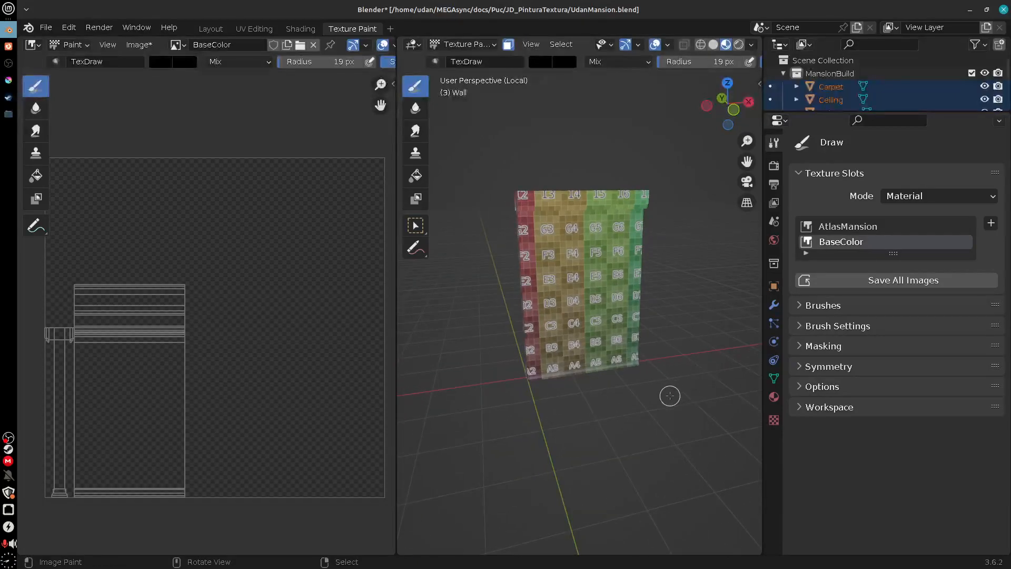
pyautogui.keyDown('shift'); pyautogui.moveTo(668, 394); pyautogui.dragTo(639, 401, button='middle'); pyautogui.keyUp('shift')
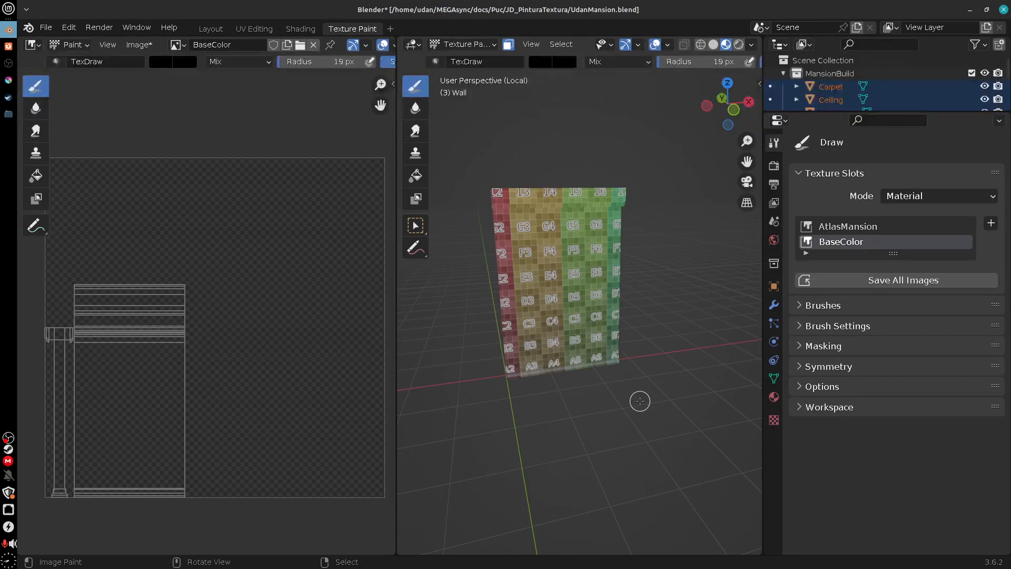
pyautogui.moveTo(639, 401)
pyautogui.mouseDown(button='middle')
pyautogui.moveTo(589, 420)
pyautogui.moveTo(593, 411)
pyautogui.mouseUp(button='middle')
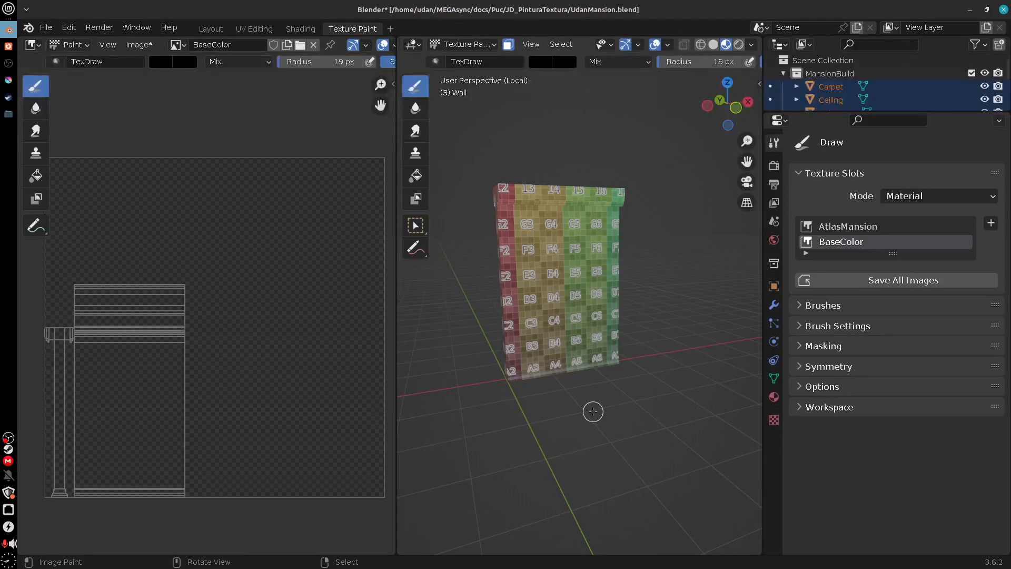
pyautogui.moveTo(560, 400); pyautogui.dragTo(555, 397, button='middle')
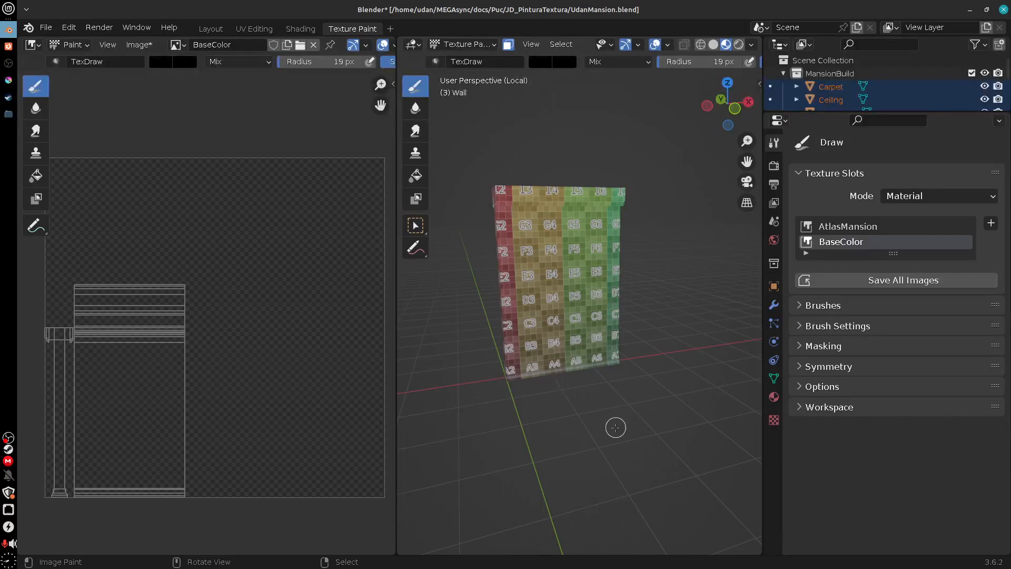
pyautogui.moveTo(614, 427); pyautogui.dragTo(624, 419, button='middle')
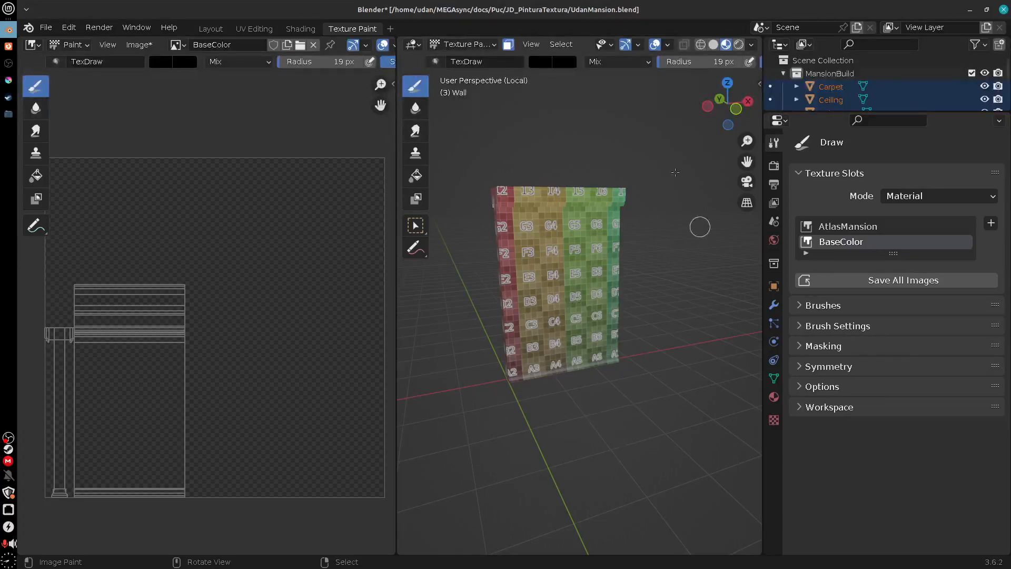
# Step: Toggle the wall's face selection paint mask off and on repeatedly, leaving it enabled
pyautogui.click(508, 45)
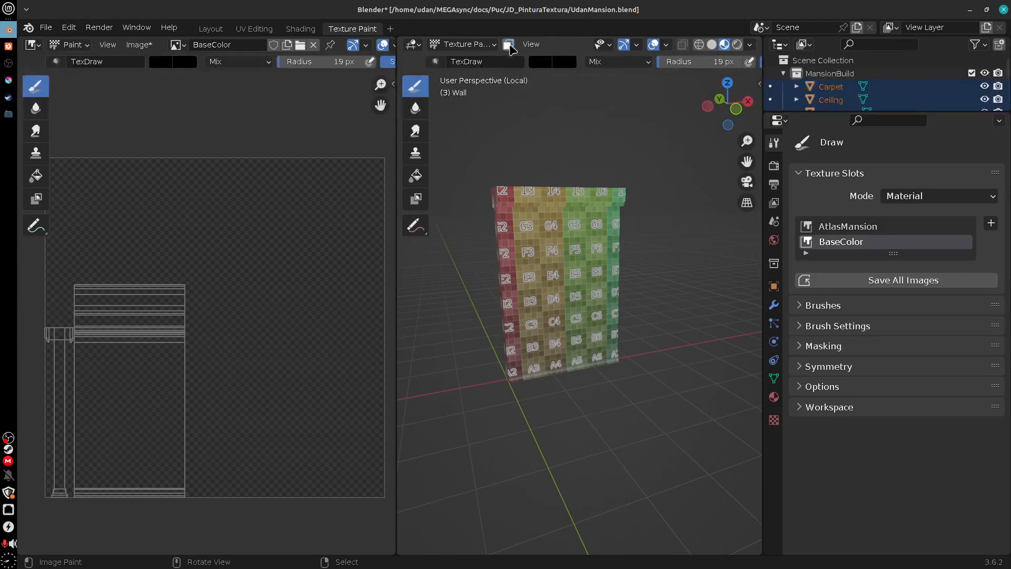
pyautogui.click(509, 45)
pyautogui.click(508, 46)
pyautogui.click(508, 46)
pyautogui.click(508, 46)
pyautogui.click(509, 45)
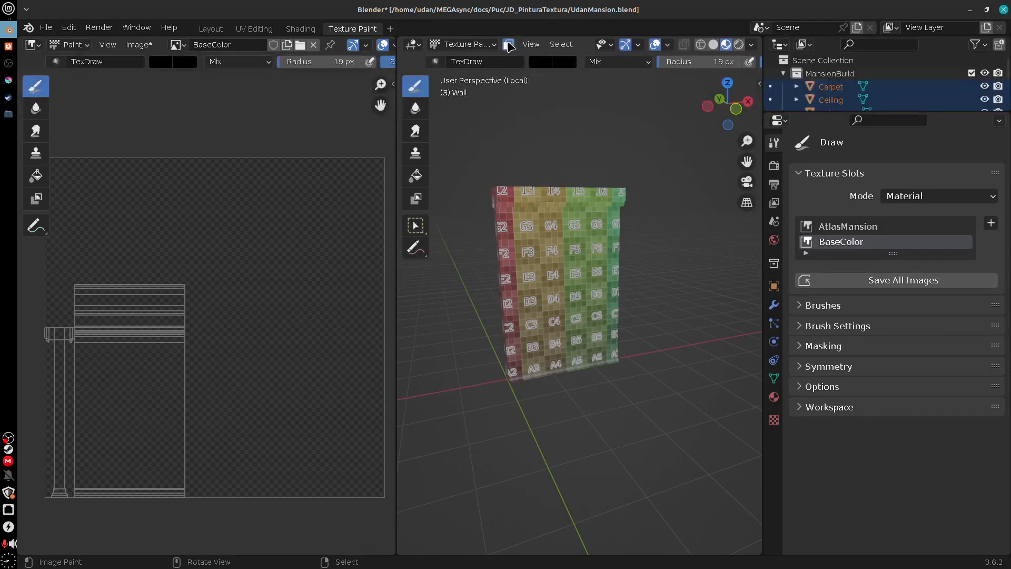
pyautogui.click(509, 46)
pyautogui.click(509, 46)
pyautogui.click(508, 45)
pyautogui.click(509, 45)
# Step: Paint black test strokes across the wall's masked front face on BaseColor and undo them
pyautogui.moveTo(579, 215)
pyautogui.mouseDown(button='middle')
pyautogui.moveTo(627, 249)
pyautogui.moveTo(631, 224)
pyautogui.mouseUp(button='middle')
pyautogui.moveTo(502, 219)
pyautogui.mouseDown()
pyautogui.moveTo(542, 189)
pyautogui.moveTo(533, 241)
pyautogui.moveTo(505, 295)
pyautogui.moveTo(535, 395)
pyautogui.moveTo(616, 279)
pyautogui.moveTo(563, 199)
pyautogui.mouseUp()
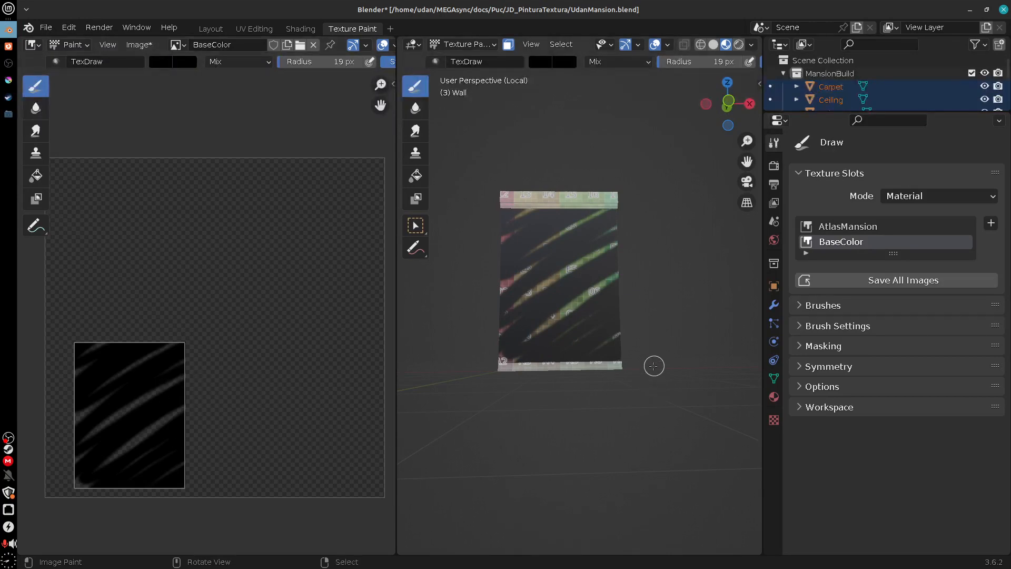
pyautogui.hotkey('ctrl', 'z')
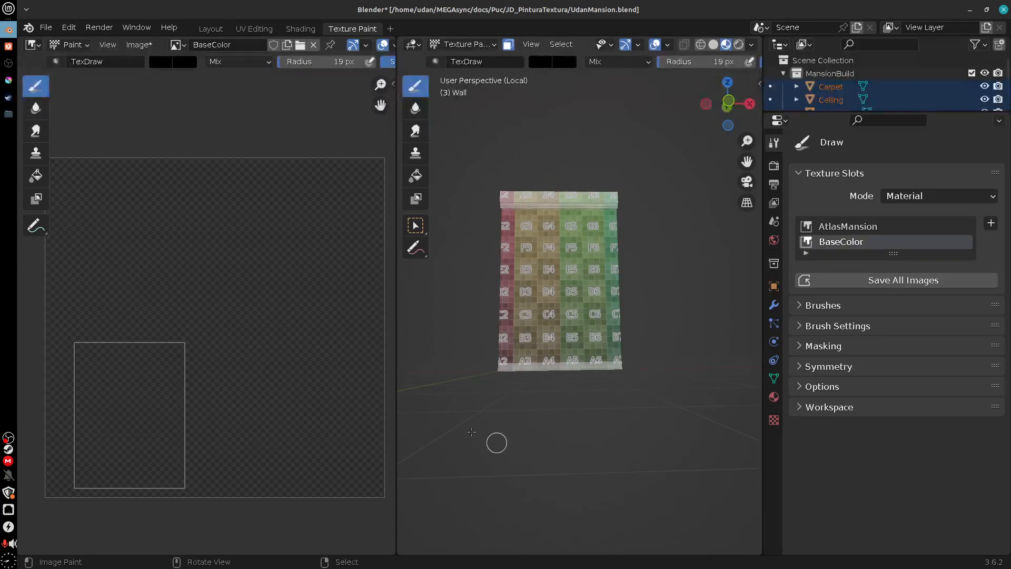
# Step: Widen the image editor and show its sidebar with the Draw brush settings beside the BaseColor image
pyautogui.moveTo(398, 357); pyautogui.dragTo(456, 355)
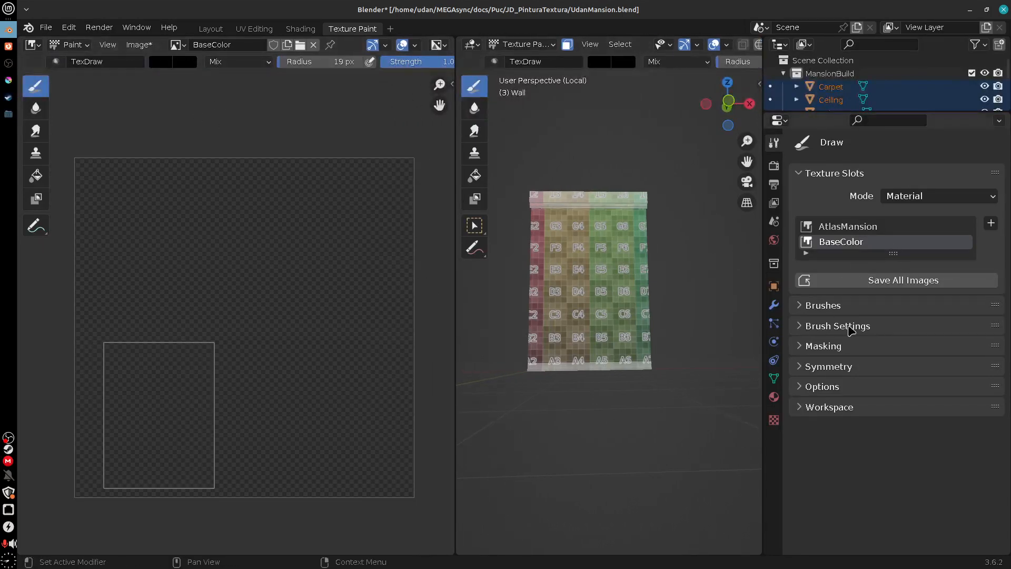
pyautogui.click(451, 83)
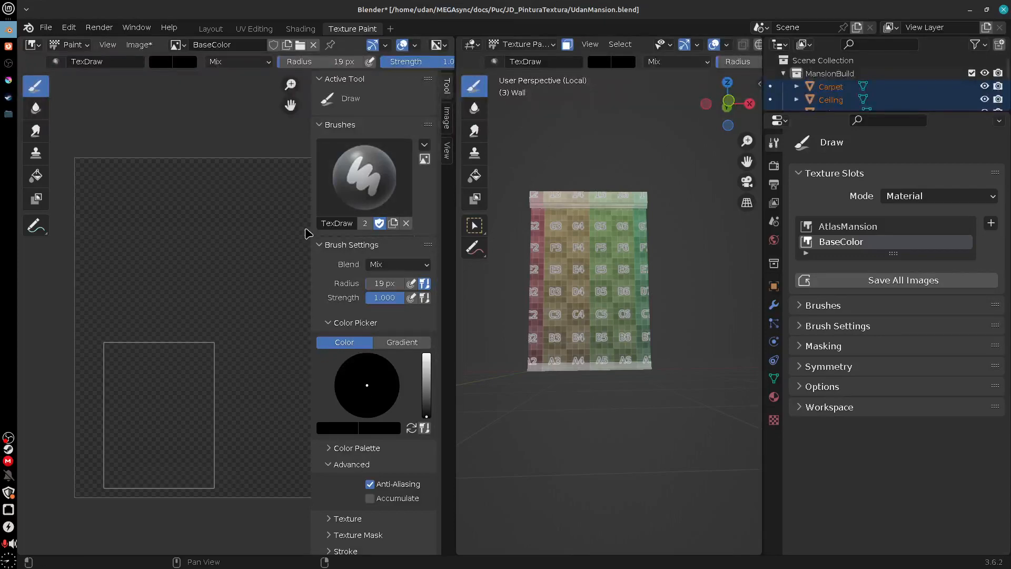
pyautogui.moveTo(205, 256); pyautogui.dragTo(166, 269, button='middle')
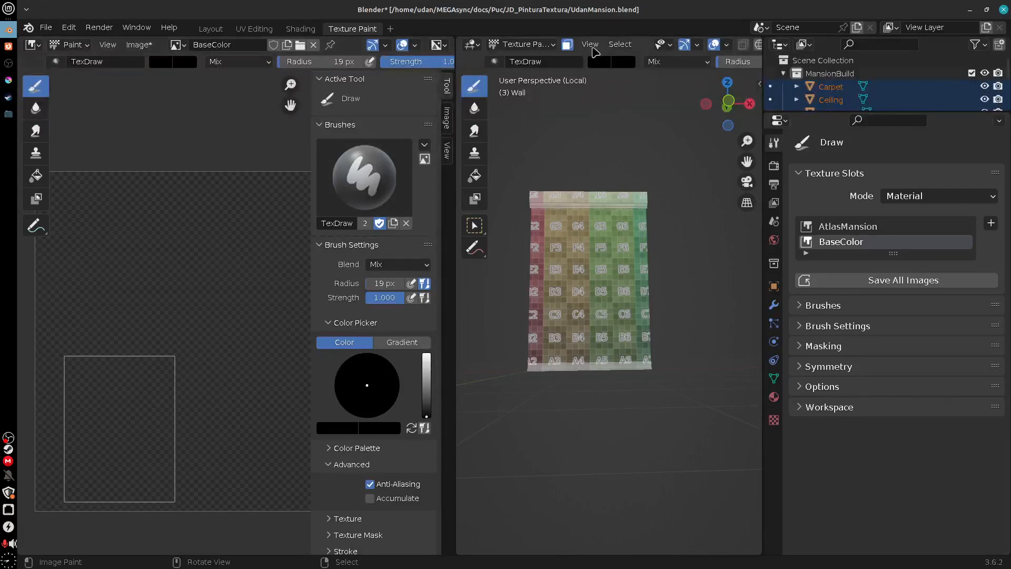
# Step: Set the Draw brush's primary color to a light blue
pyautogui.click(604, 62)
pyautogui.click(652, 90)
pyautogui.moveTo(700, 107)
pyautogui.mouseDown()
pyautogui.moveTo(700, 84)
pyautogui.moveTo(674, 98)
pyautogui.moveTo(650, 93)
pyautogui.mouseUp()
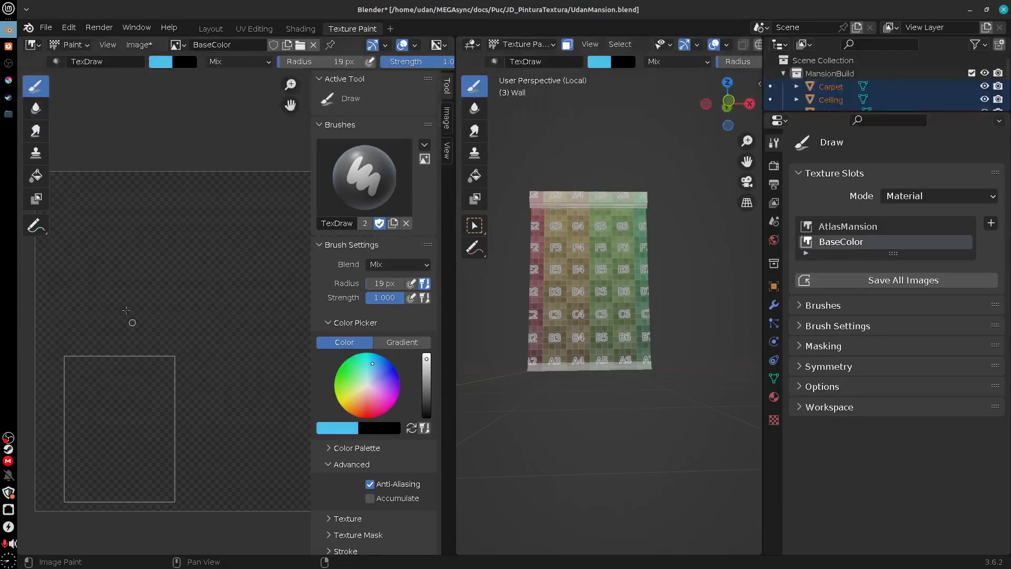
# Step: Hide the image editor's sidebar, paint a wavy blue test stroke over the wall's UV area on BaseColor and undo it
pyautogui.moveTo(310, 311); pyautogui.dragTo(419, 312)
pyautogui.moveTo(119, 392); pyautogui.dragTo(186, 400)
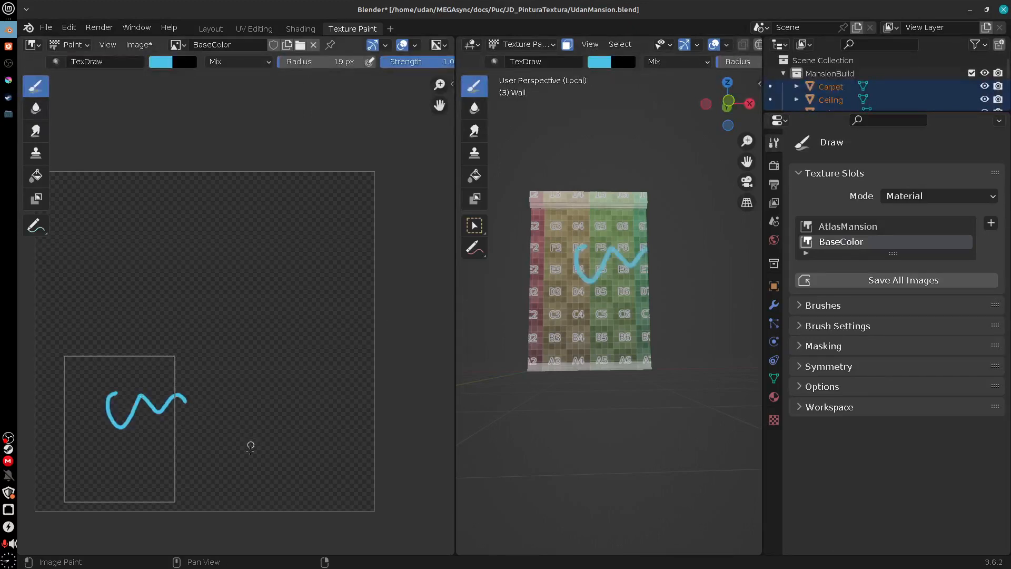
pyautogui.hotkey('ctrl', 'z')
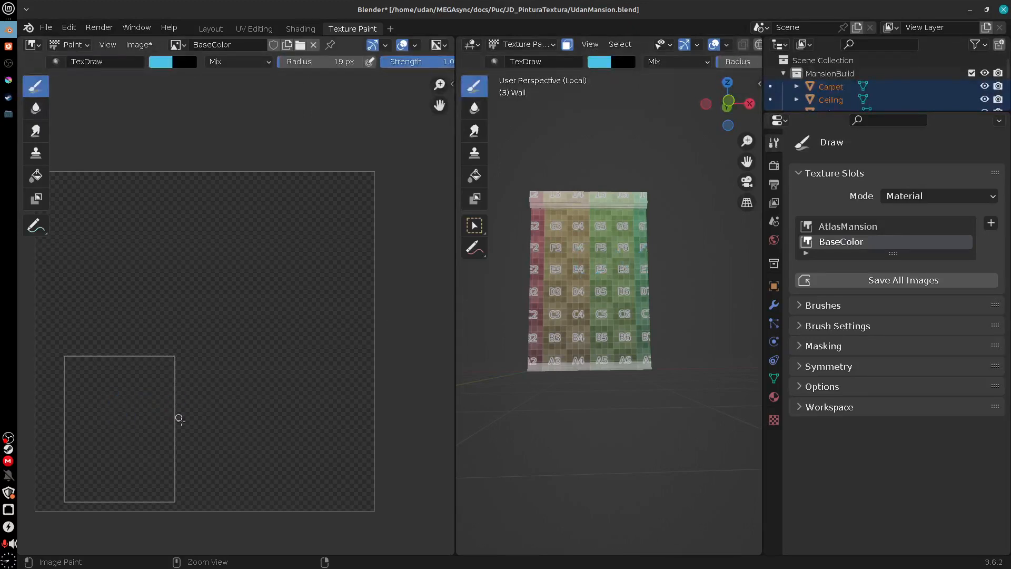
# Step: Narrow the image editor to give the 3D view more room, and view the wall from a slight angle
pyautogui.moveTo(279, 395); pyautogui.dragTo(320, 372, button='middle')
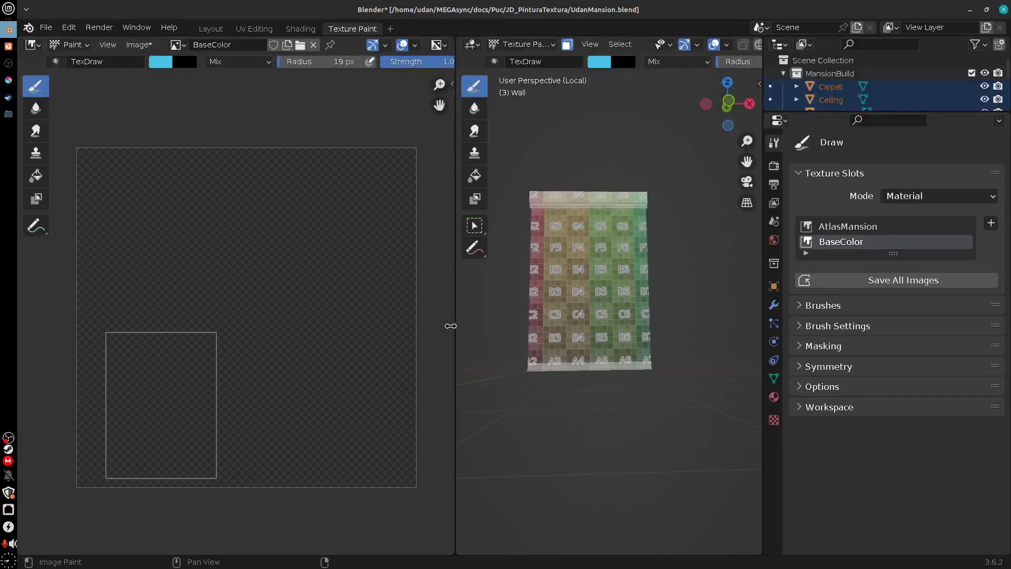
pyautogui.moveTo(457, 324); pyautogui.dragTo(413, 324)
pyautogui.moveTo(247, 349); pyautogui.dragTo(256, 338, button='middle')
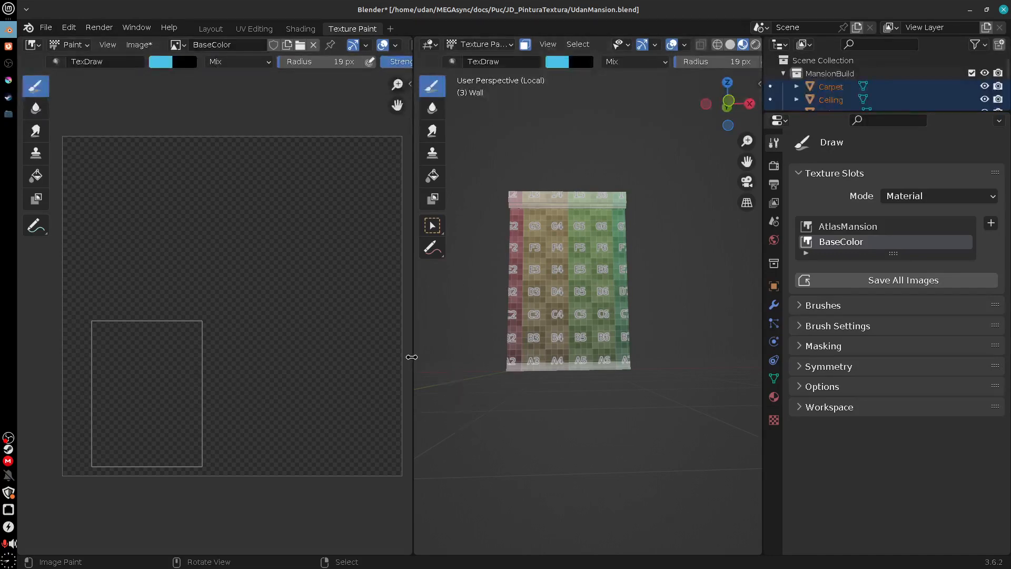
pyautogui.moveTo(412, 357); pyautogui.dragTo(351, 357)
pyautogui.moveTo(537, 312)
pyautogui.mouseDown(button='middle')
pyautogui.moveTo(528, 405)
pyautogui.moveTo(517, 394)
pyautogui.mouseUp(button='middle')
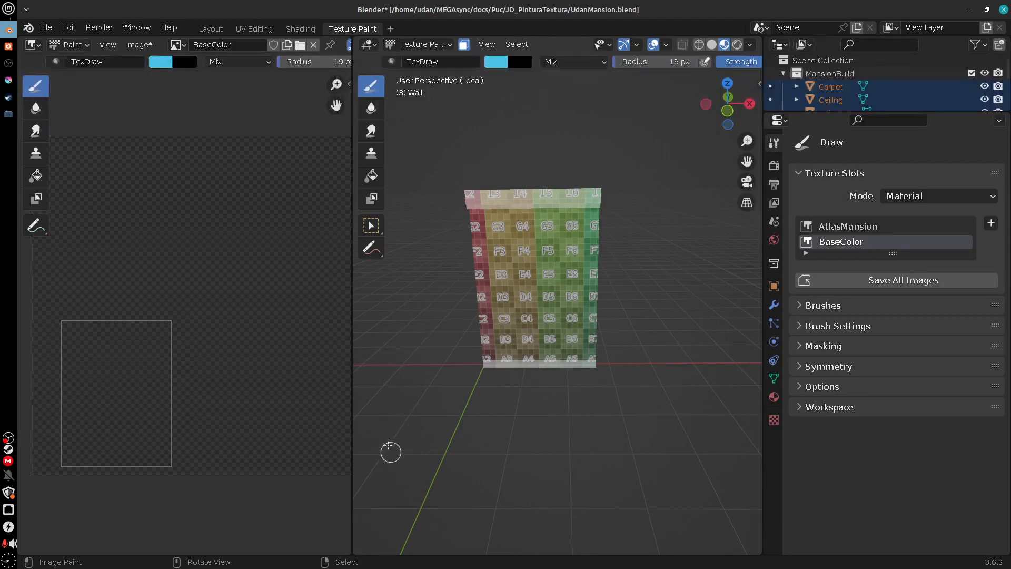
pyautogui.moveTo(390, 452); pyautogui.dragTo(352, 445, button='middle')
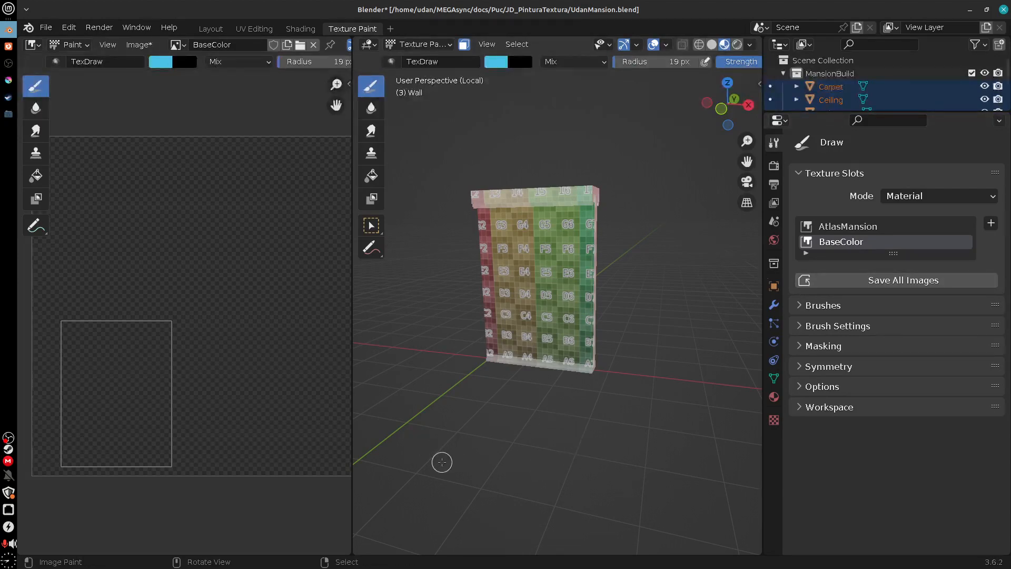
# Step: Paint a blue test stroke on the wall's front face in the 3D view and undo it
pyautogui.moveTo(548, 250)
pyautogui.mouseDown(button='middle')
pyautogui.moveTo(532, 274)
pyautogui.moveTo(547, 231)
pyautogui.mouseUp(button='middle')
pyautogui.moveTo(548, 231)
pyautogui.mouseDown()
pyautogui.moveTo(571, 261)
pyautogui.moveTo(591, 259)
pyautogui.mouseUp()
pyautogui.hotkey('ctrl', 'z')
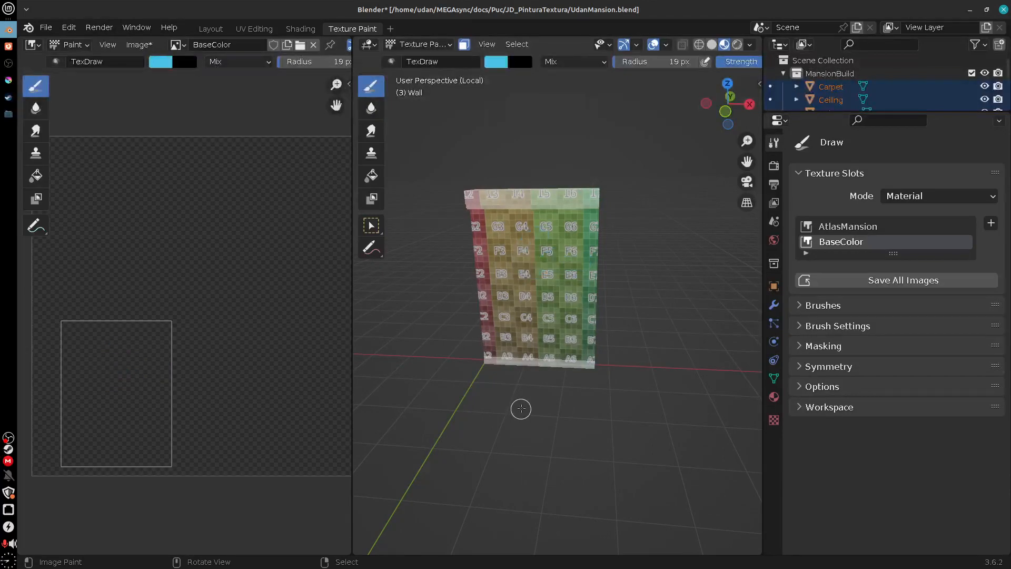
# Step: Duplicate the TexDraw brush and name the copy UdanPreset
pyautogui.click(822, 305)
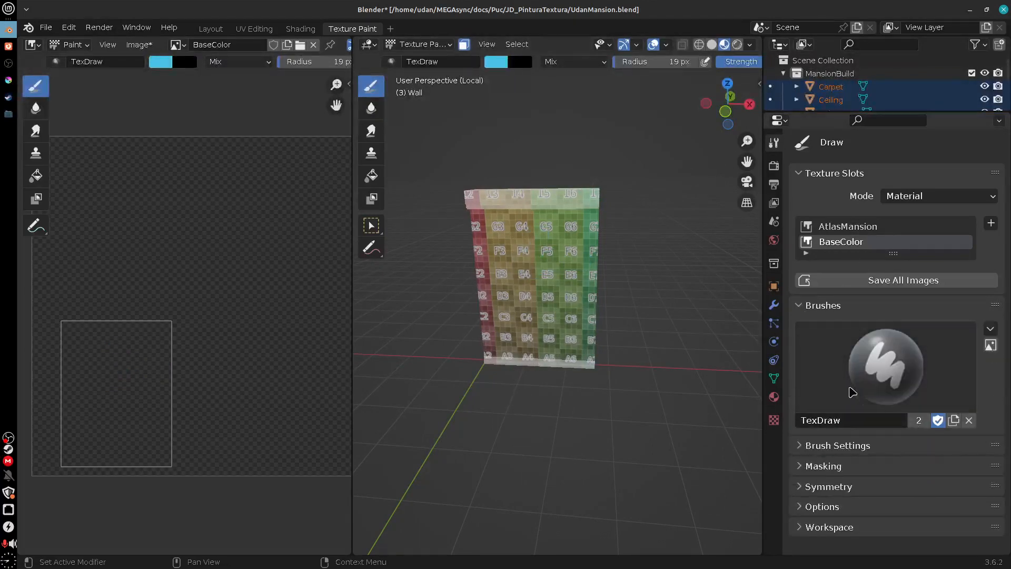
pyautogui.click(908, 377)
pyautogui.click(954, 420)
pyautogui.click(831, 421)
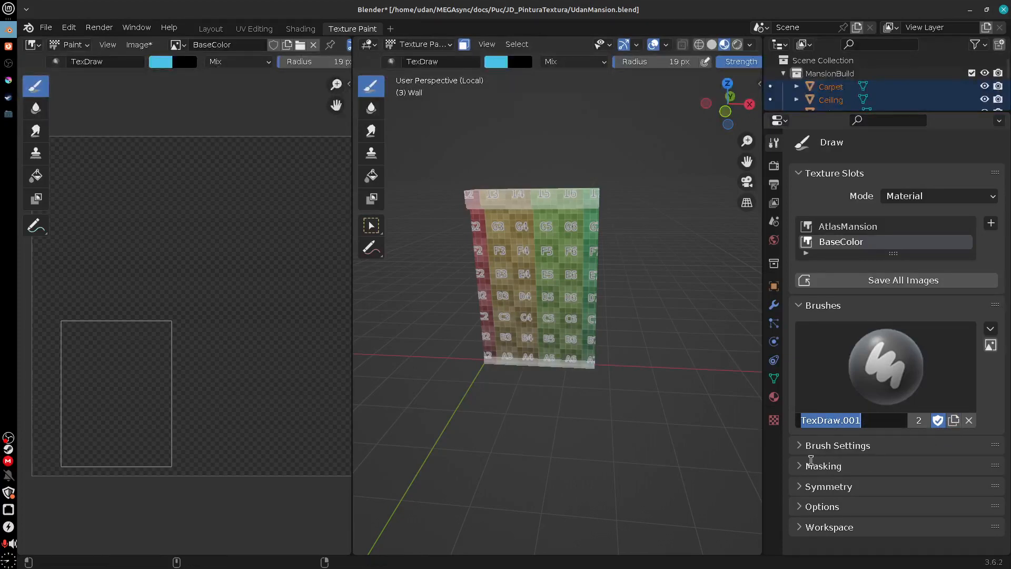
pyautogui.write('UdanPreset')
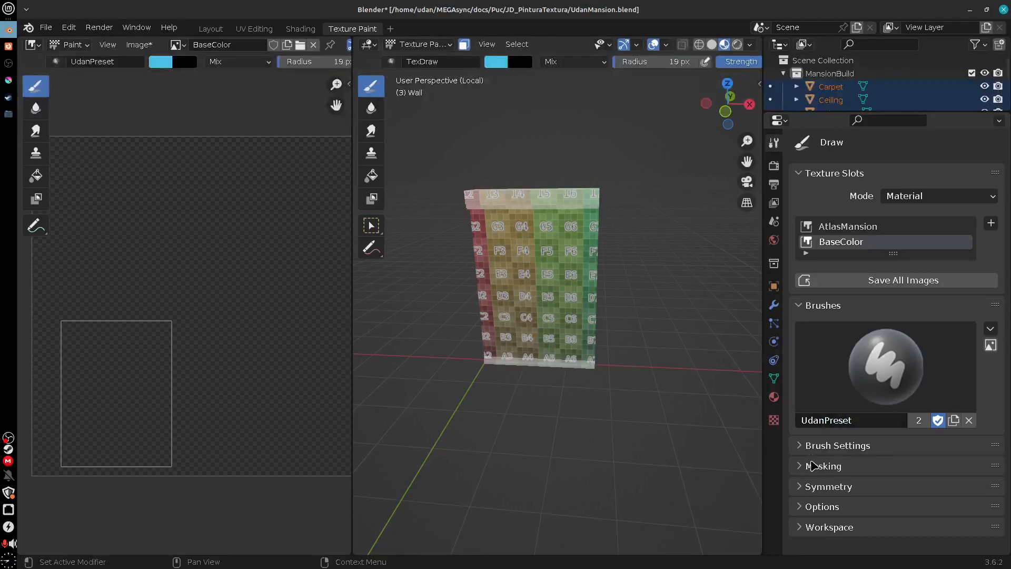
# Step: Give the UdanPreset brush a custom icon, using Abstract.jpg from the Documentos/Assets_II/terrain_utils folder
pyautogui.click(884, 364)
pyautogui.click(990, 346)
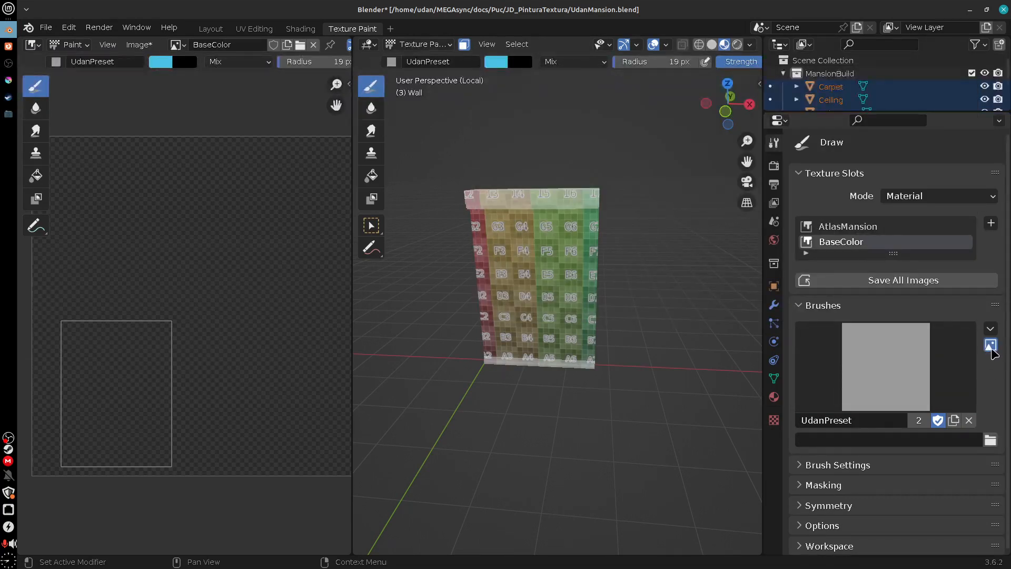
pyautogui.click(990, 439)
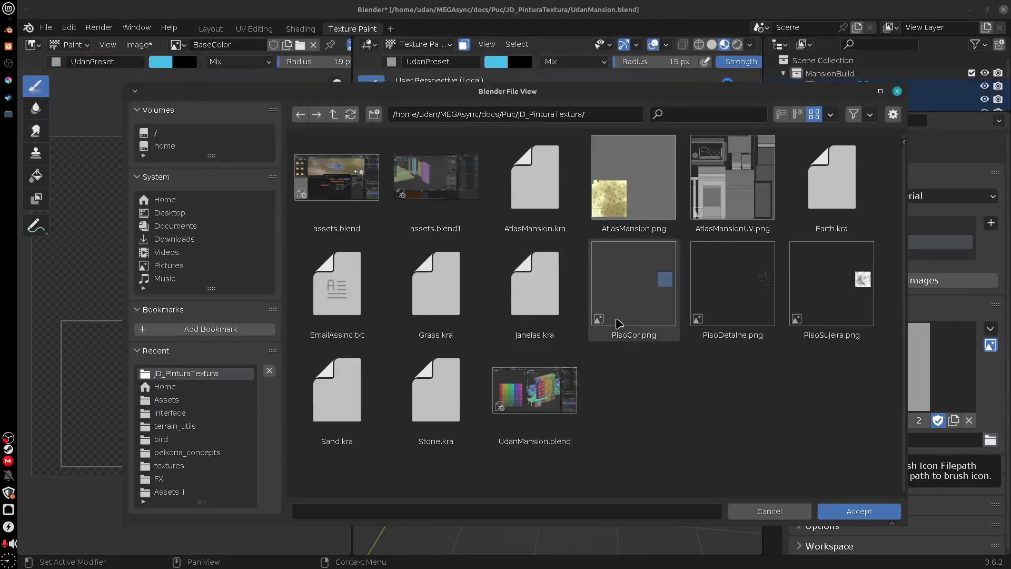
pyautogui.click(333, 114)
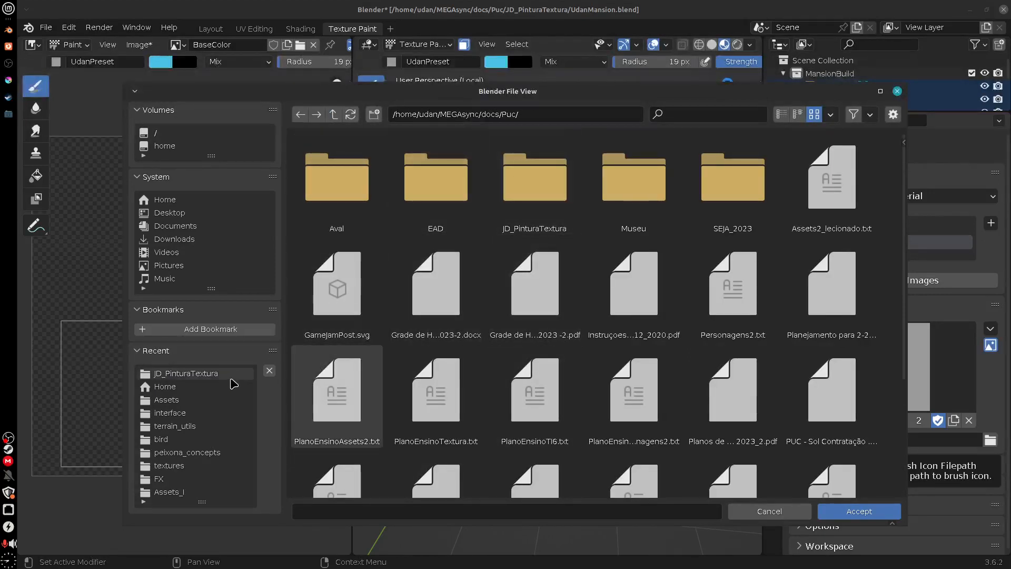
pyautogui.click(210, 388)
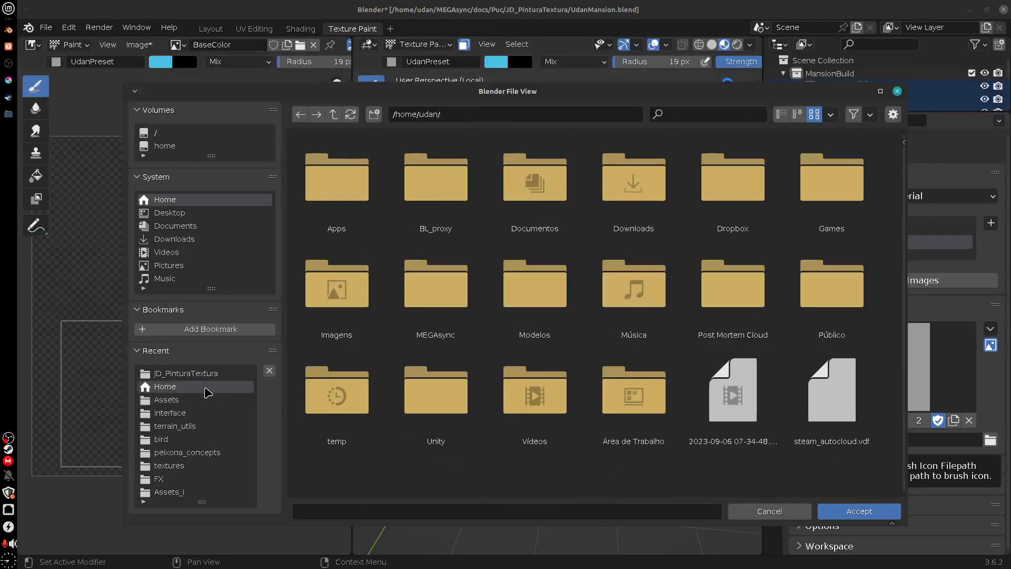
pyautogui.click(538, 183)
pyautogui.doubleClick(538, 183)
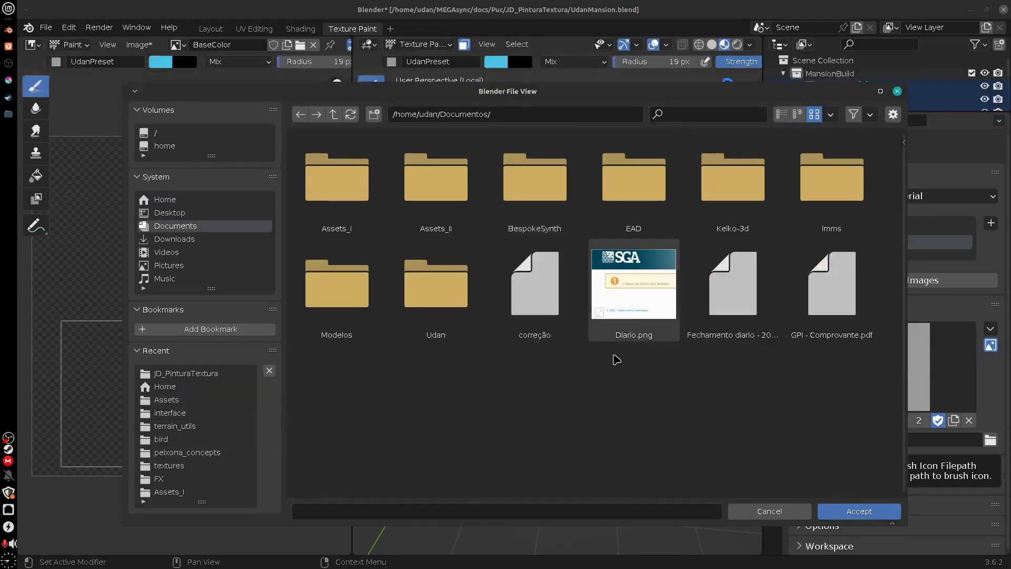
pyautogui.doubleClick(448, 282)
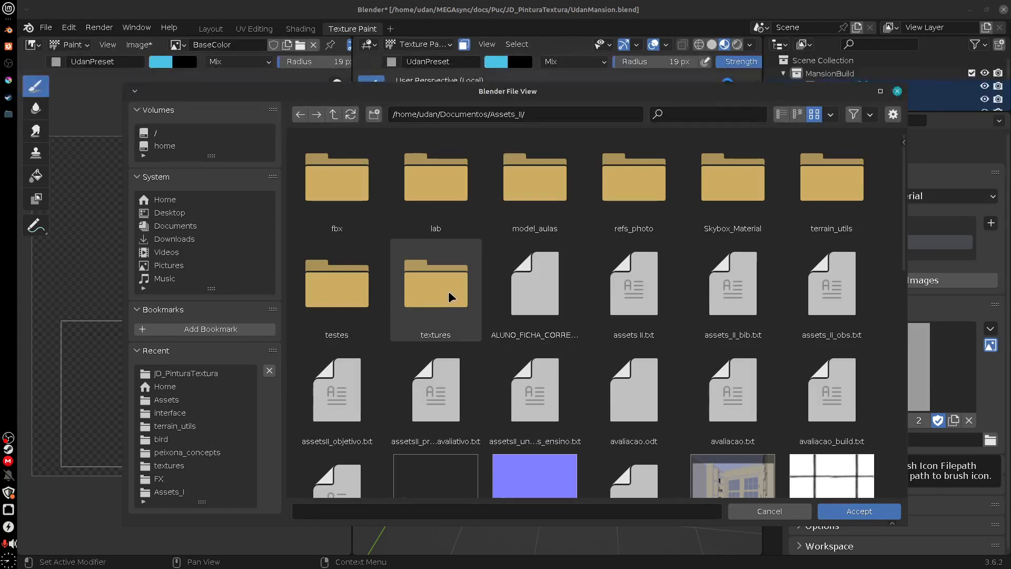
pyautogui.click(828, 201)
pyautogui.doubleClick(828, 201)
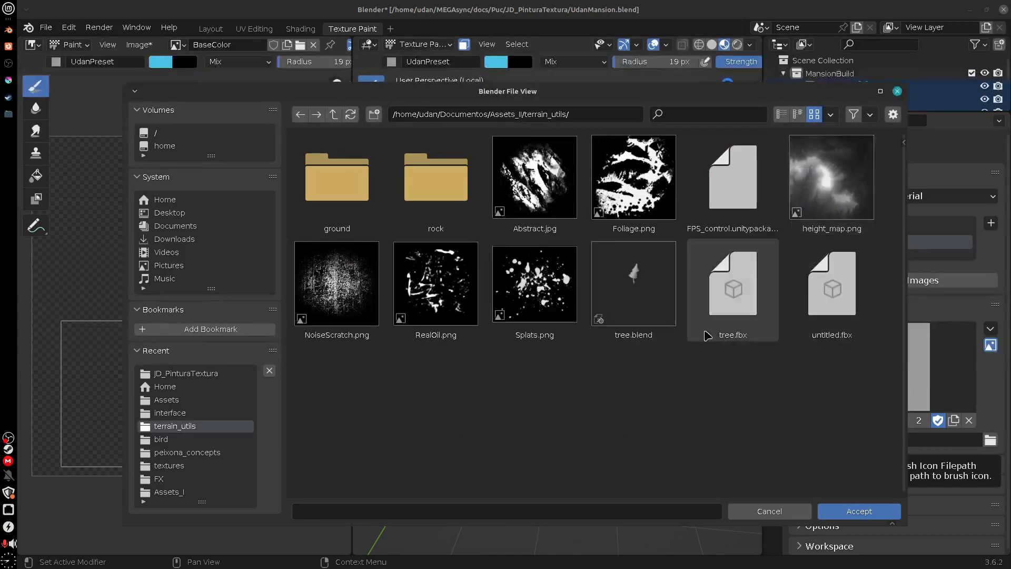
pyautogui.click(543, 183)
pyautogui.doubleClick(543, 184)
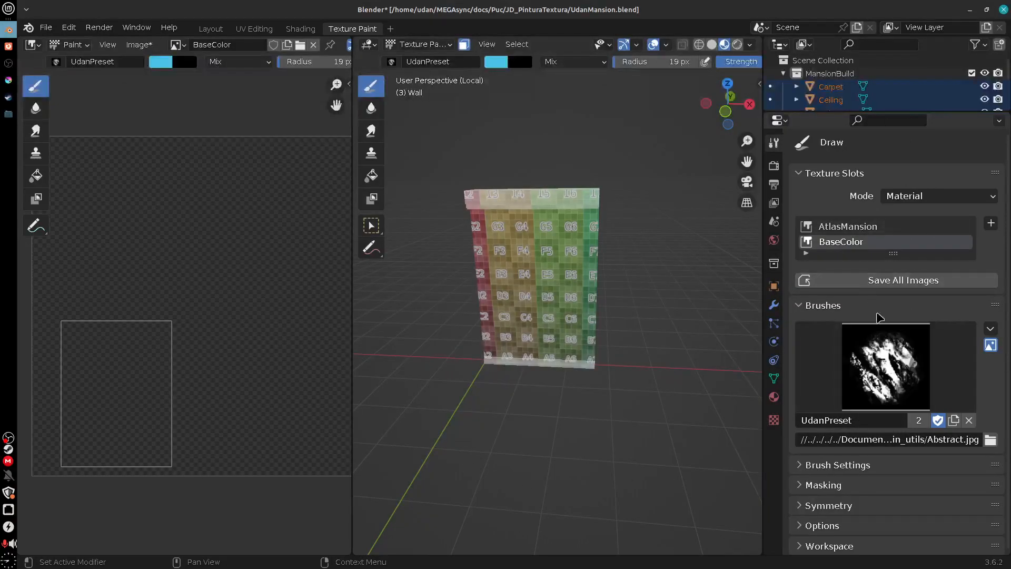
# Step: Examine the list of available brushes, comparing TexDraw with the UdanPreset icon
pyautogui.click(894, 370)
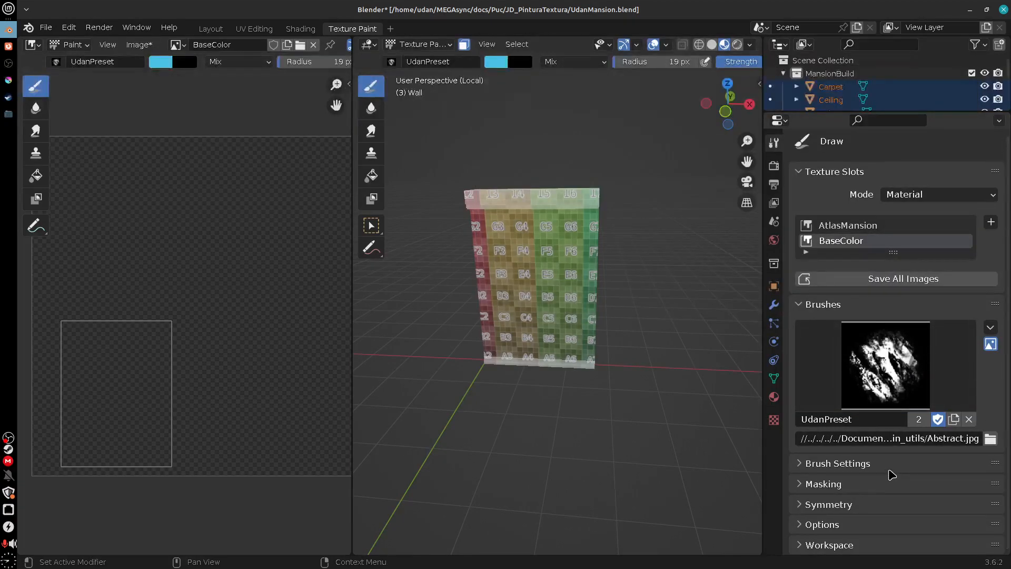
pyautogui.click(882, 371)
pyautogui.click(819, 308)
pyautogui.click(842, 308)
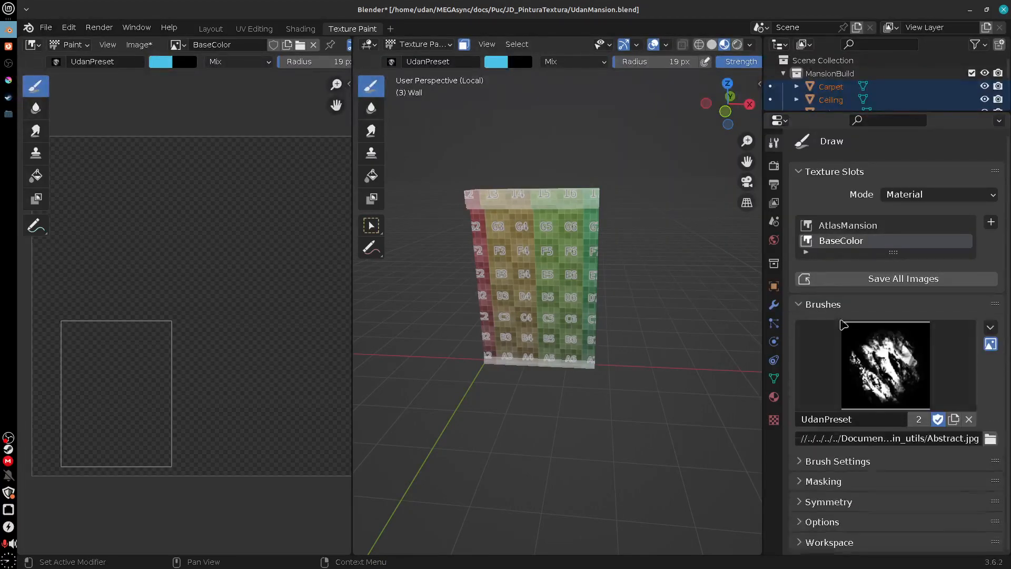
pyautogui.doubleClick(867, 311)
pyautogui.click(902, 371)
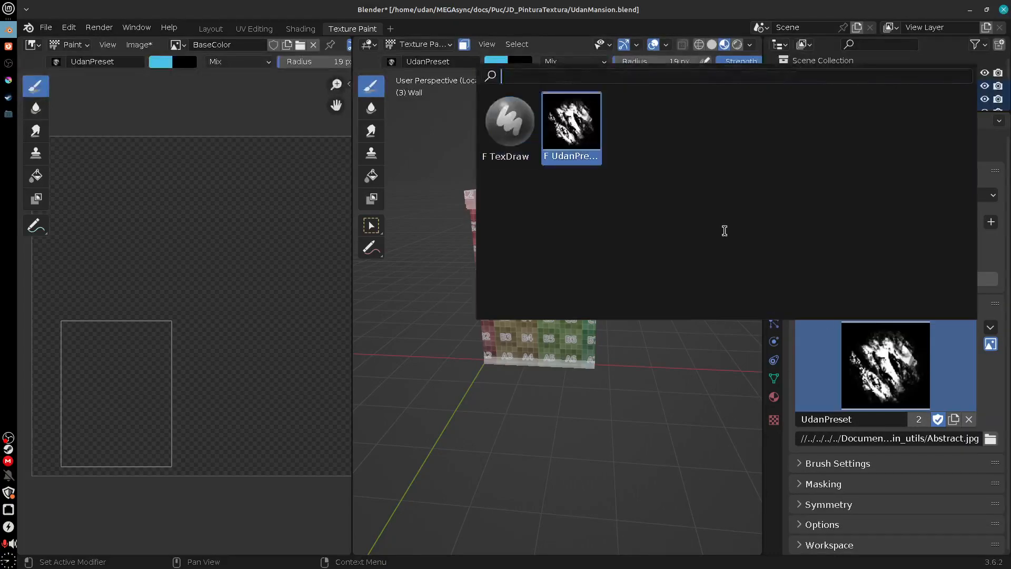
# Step: Collapse the Brushes section and expand Brush Settings, with its Color Picker folded away
pyautogui.click(850, 308)
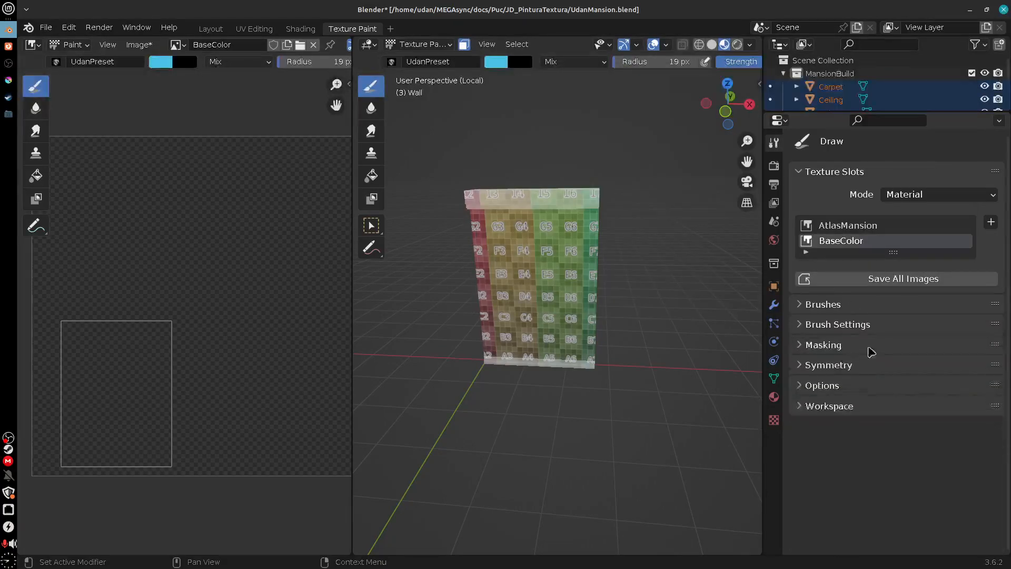
pyautogui.click(837, 324)
pyautogui.scroll(-5, 1005, 386)
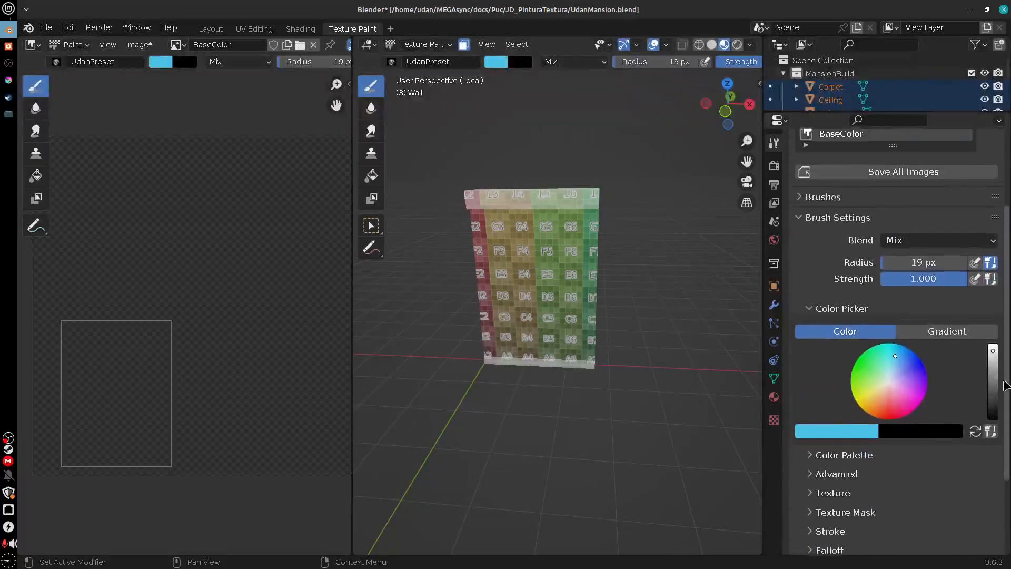
pyautogui.moveTo(1005, 386); pyautogui.dragTo(1008, 405)
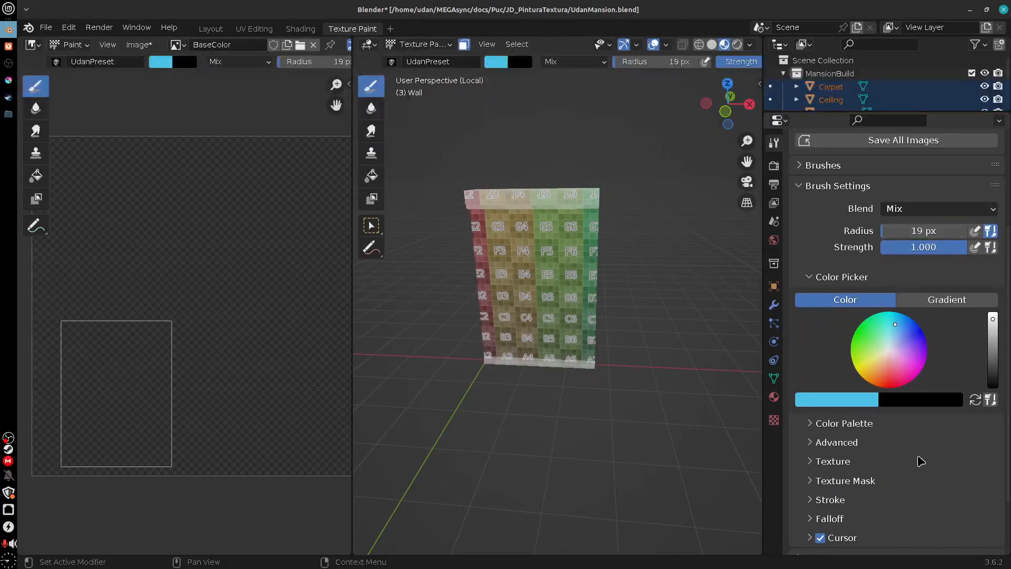
pyautogui.click(819, 277)
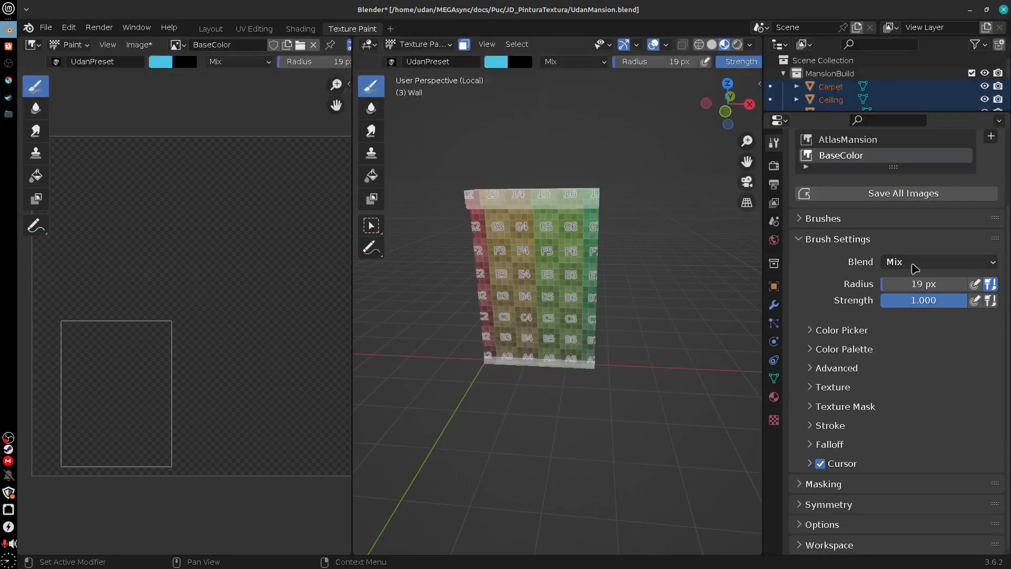
# Step: Look over the available blending modes and set the UdanPreset brush's blend mode to Multiply
pyautogui.click(914, 263)
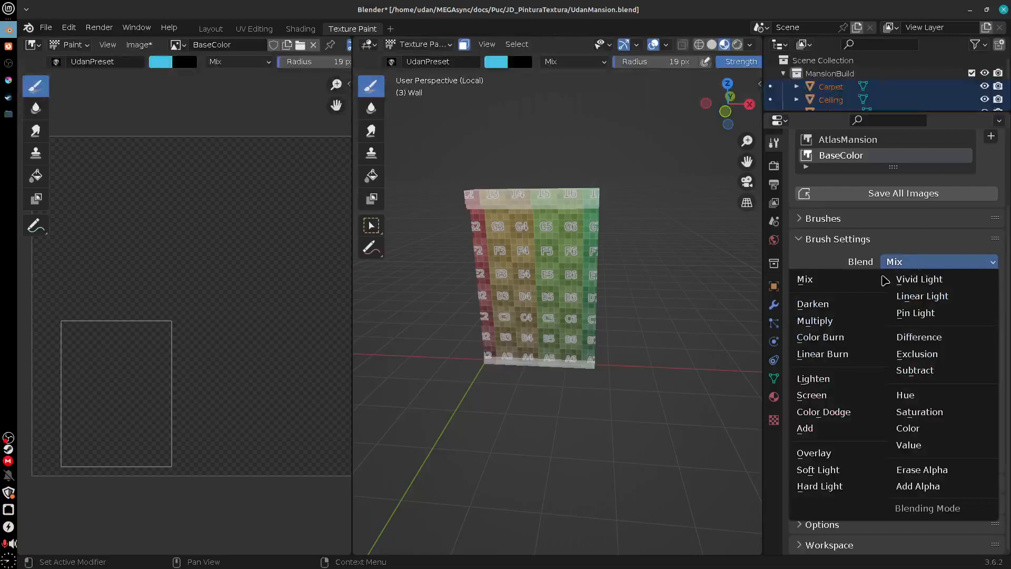
pyautogui.click(914, 264)
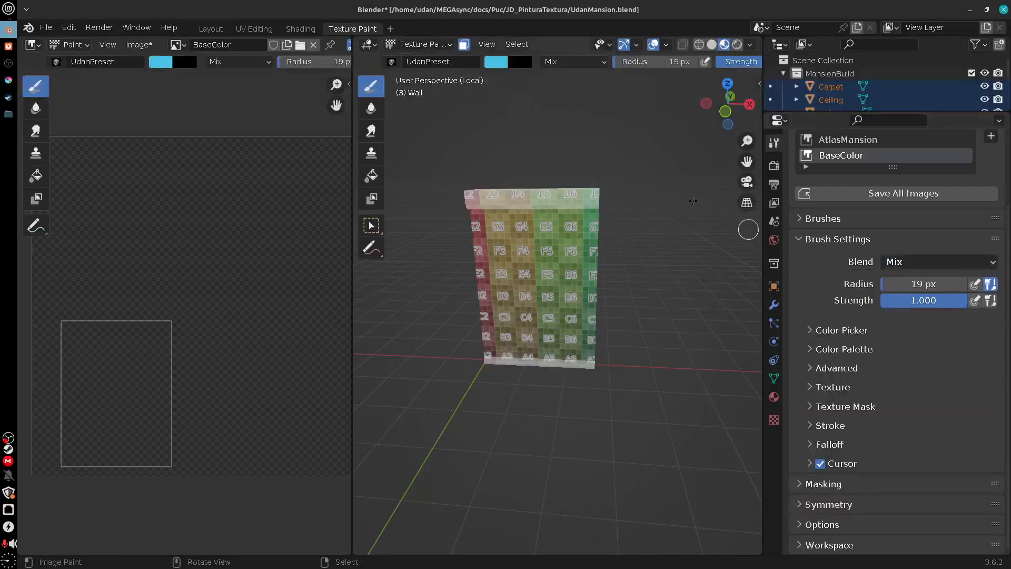
pyautogui.click(926, 263)
pyautogui.click(821, 320)
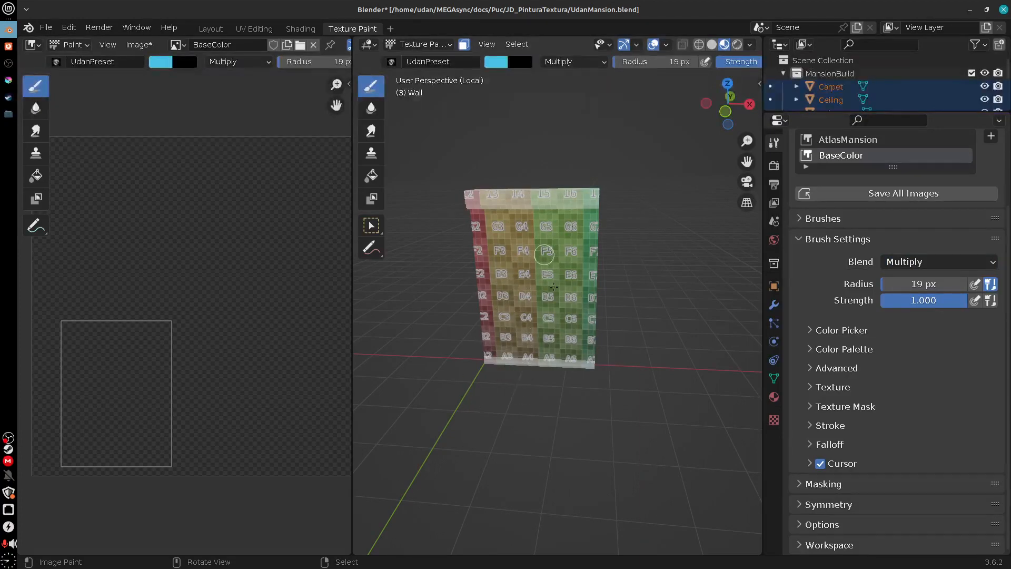
# Step: Make AtlasMansion the active texture slot, paint a Multiply test stroke on the wall and undo it
pyautogui.click(847, 139)
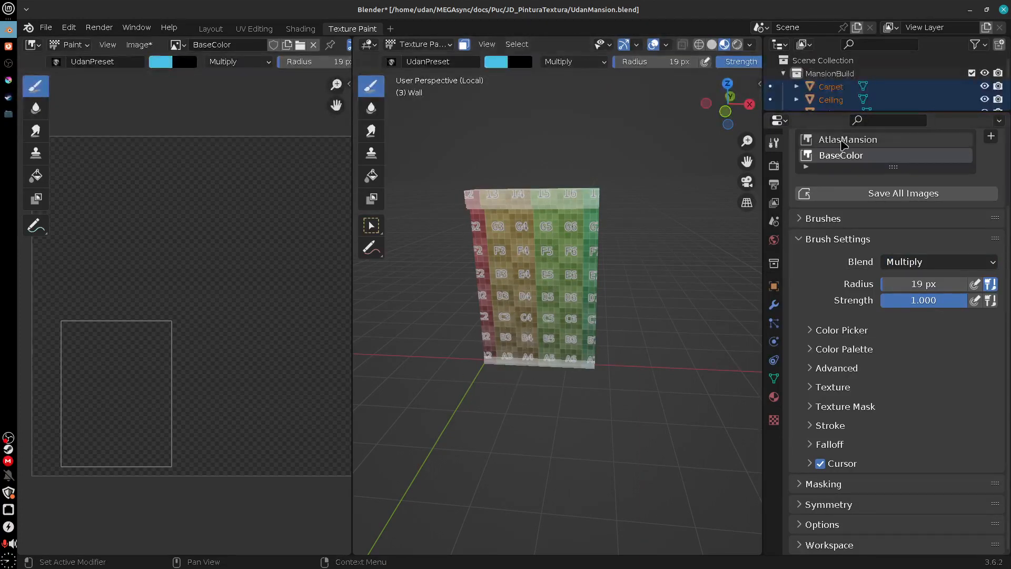
pyautogui.moveTo(528, 273)
pyautogui.mouseDown()
pyautogui.moveTo(547, 252)
pyautogui.moveTo(532, 305)
pyautogui.moveTo(550, 337)
pyautogui.mouseUp()
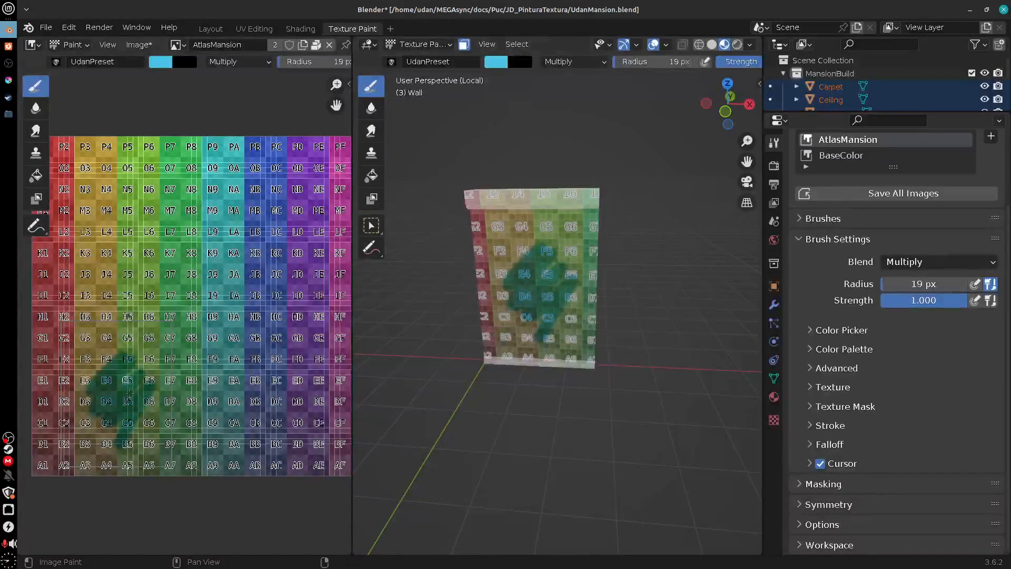
pyautogui.hotkey('ctrl', 'z')
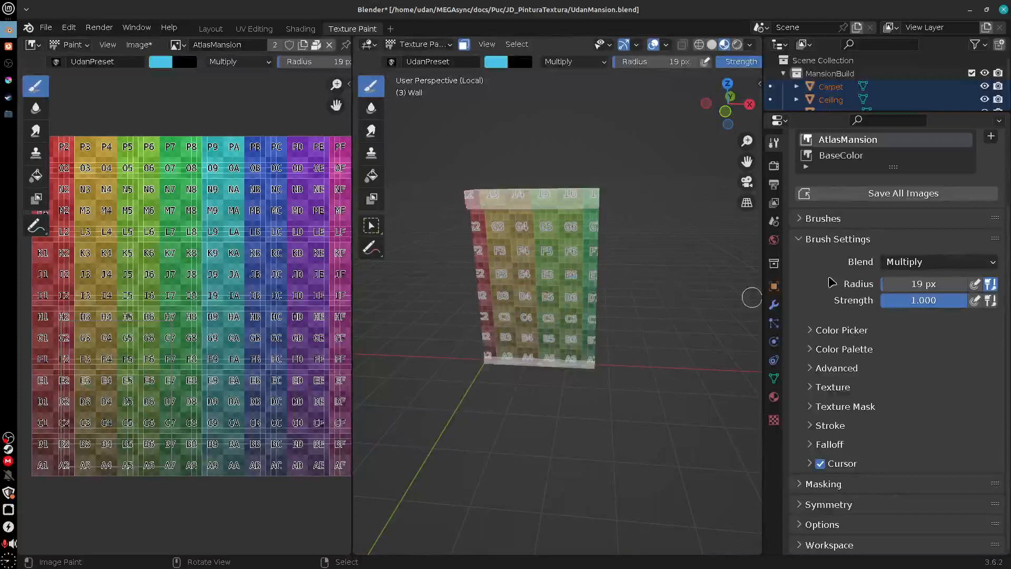
# Step: Set the brush's blend mode to Lighten and paint a light blue test patch on the middle of the wall
pyautogui.click(922, 262)
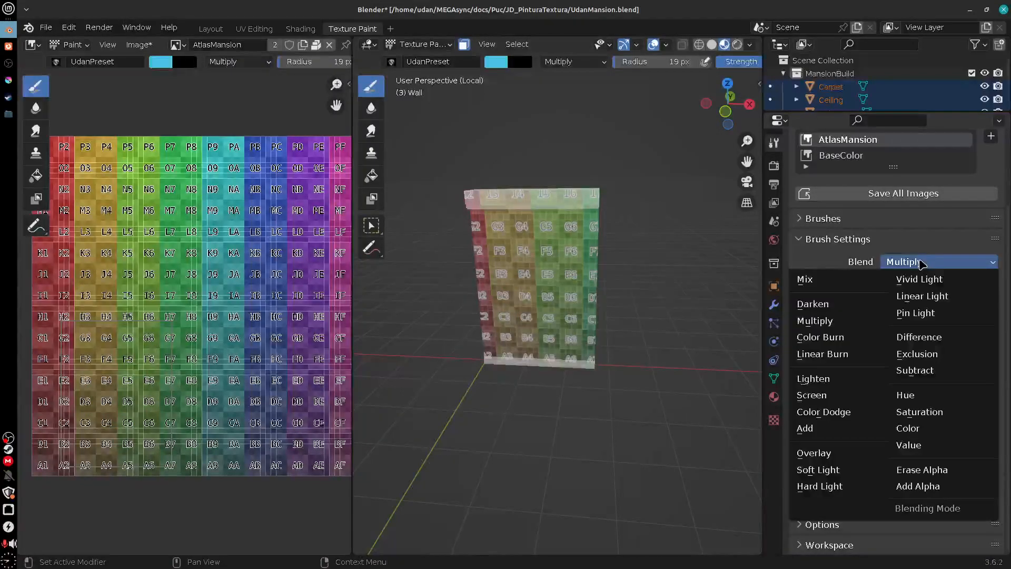
pyautogui.click(836, 379)
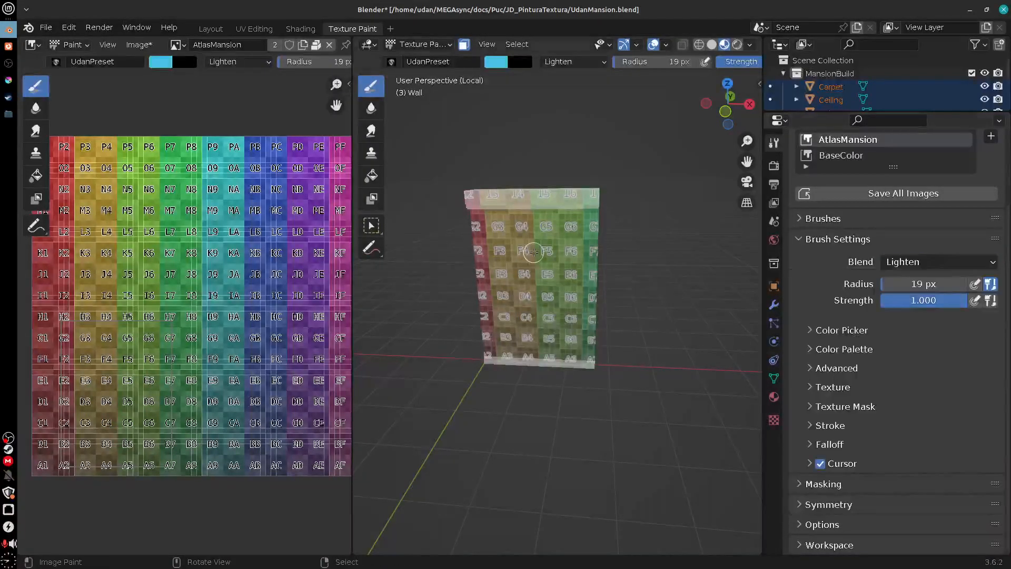
pyautogui.moveTo(532, 247)
pyautogui.mouseDown()
pyautogui.moveTo(526, 284)
pyautogui.moveTo(552, 338)
pyautogui.mouseUp()
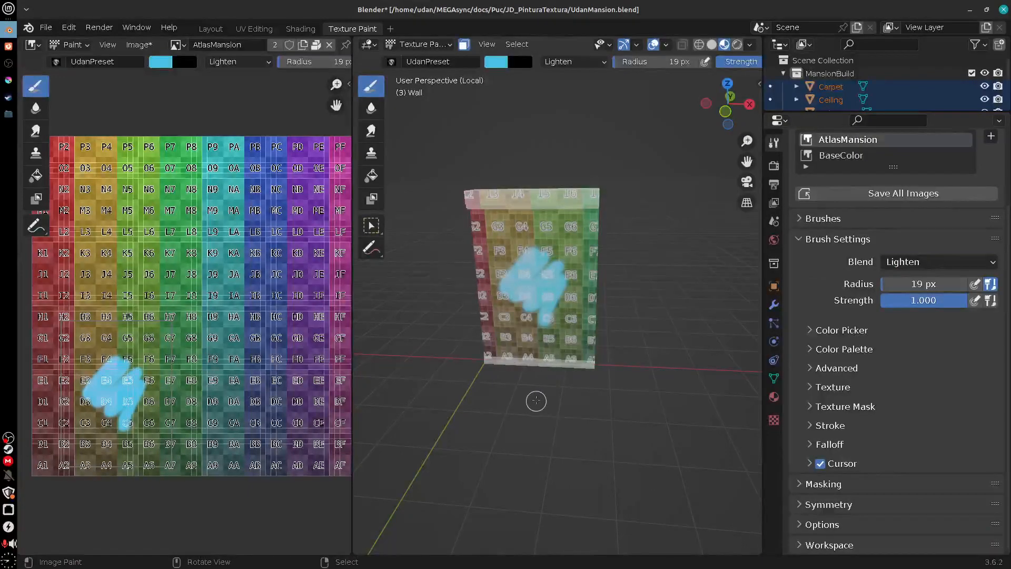
# Step: Undo the Lighten patch, paint a test stroke on the wall in Mix blend mode and undo it
pyautogui.hotkey('ctrl', 'z')
pyautogui.click(927, 261)
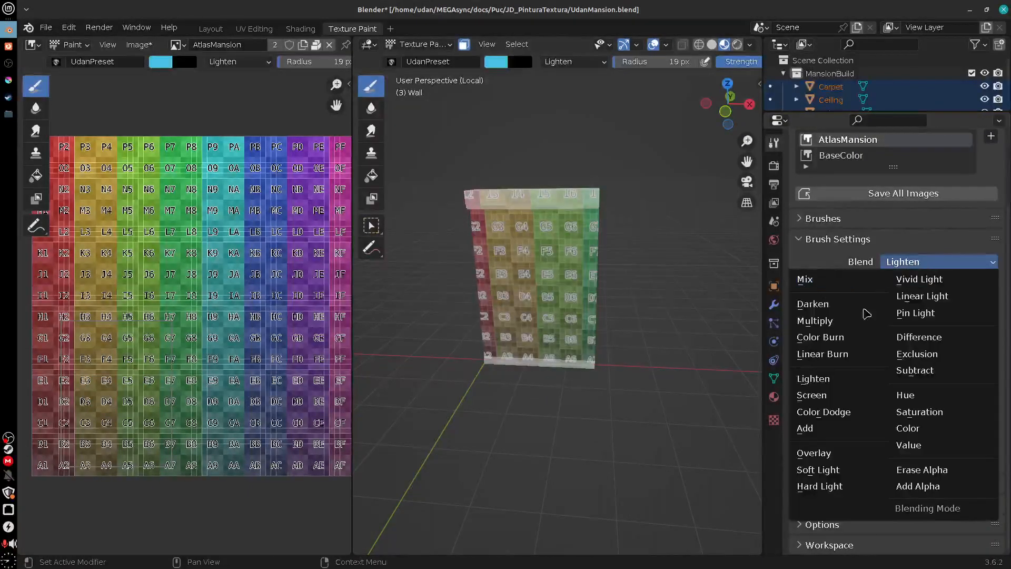
pyautogui.click(806, 279)
pyautogui.moveTo(538, 243)
pyautogui.mouseDown()
pyautogui.moveTo(513, 295)
pyautogui.moveTo(555, 300)
pyautogui.mouseUp()
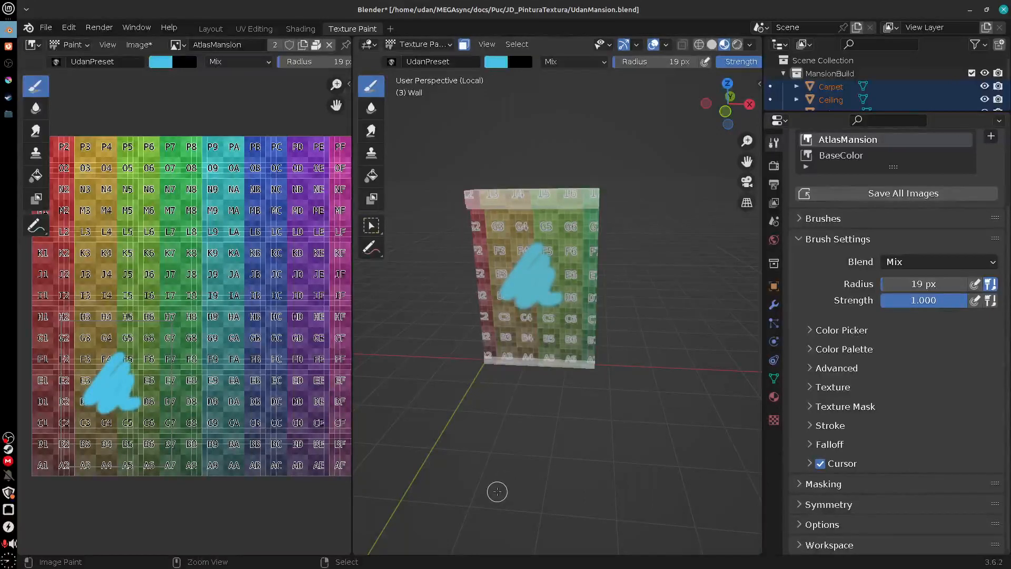
pyautogui.hotkey('ctrl', 'z')
# Step: Set the brush's blend mode to Erase Alpha, erase a spot on the wall, inspect it in the image and undo it
pyautogui.click(929, 262)
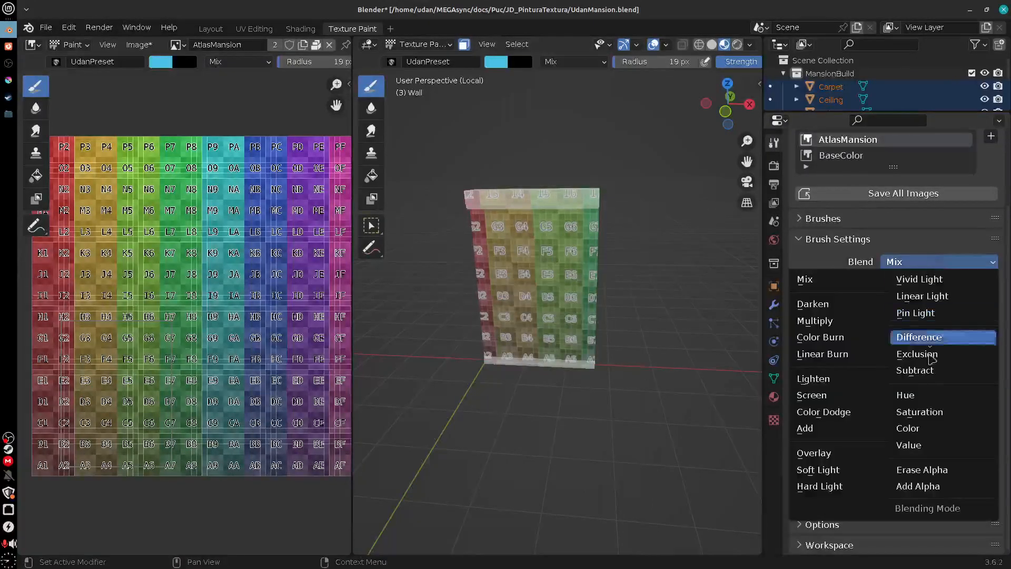
pyautogui.click(936, 477)
pyautogui.moveTo(528, 262); pyautogui.dragTo(537, 287)
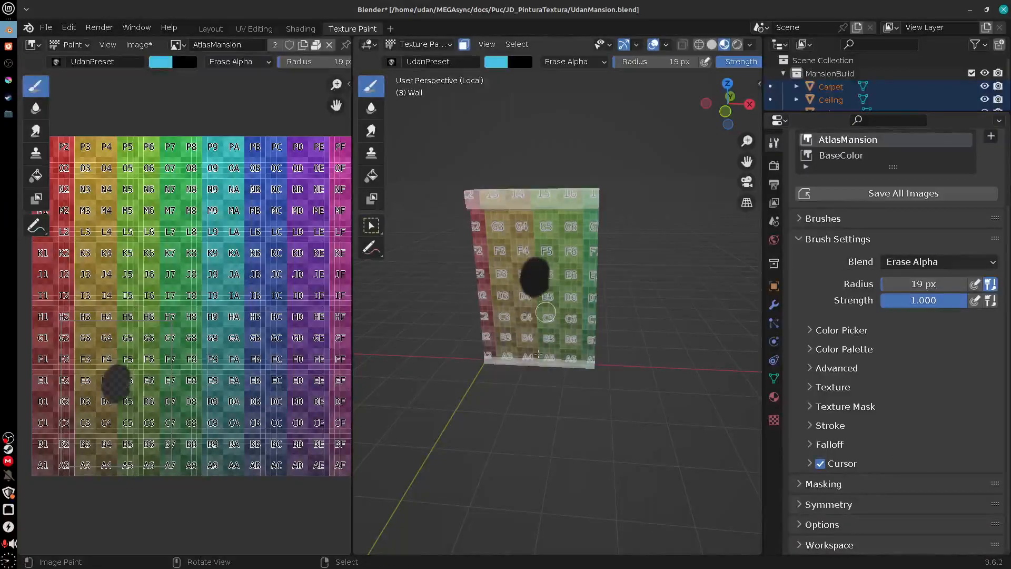
pyautogui.scroll(4, 174, 410)
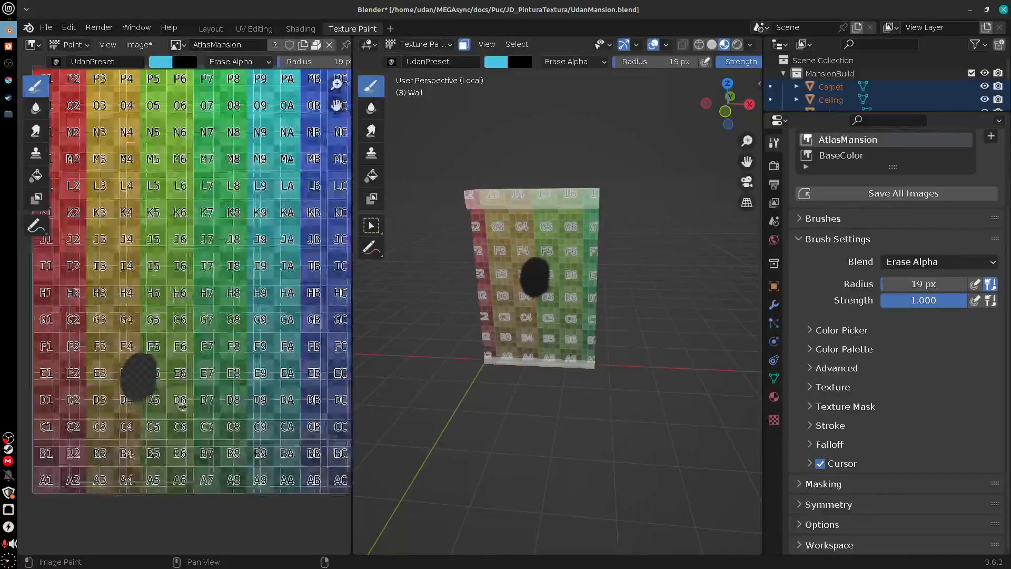
pyautogui.scroll(4, 173, 413)
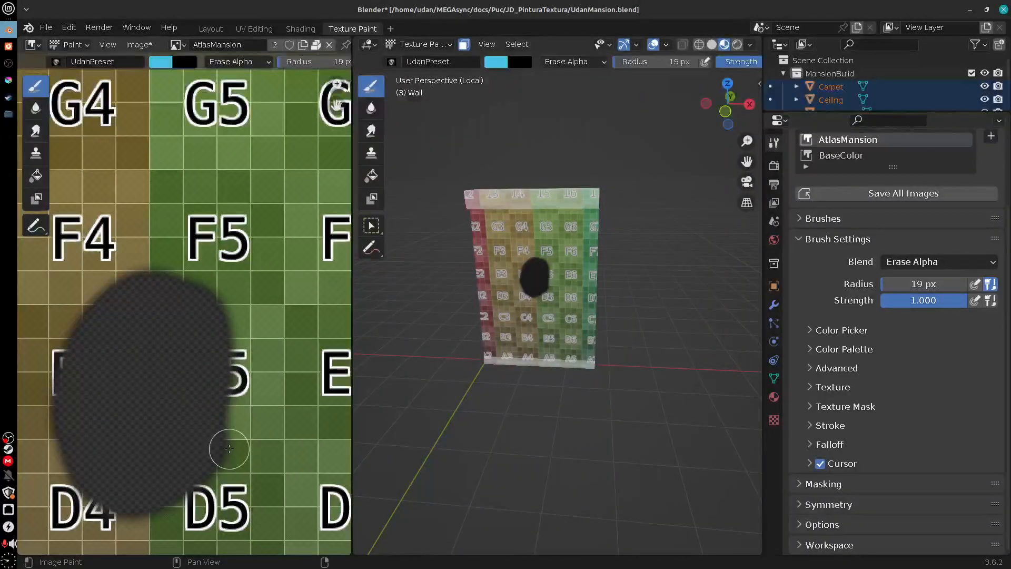
pyautogui.hotkey('ctrl', 'z')
# Step: Erase another small spot on the wall with Erase Alpha and switch the brush's blend mode to Add Alpha
pyautogui.click(938, 262)
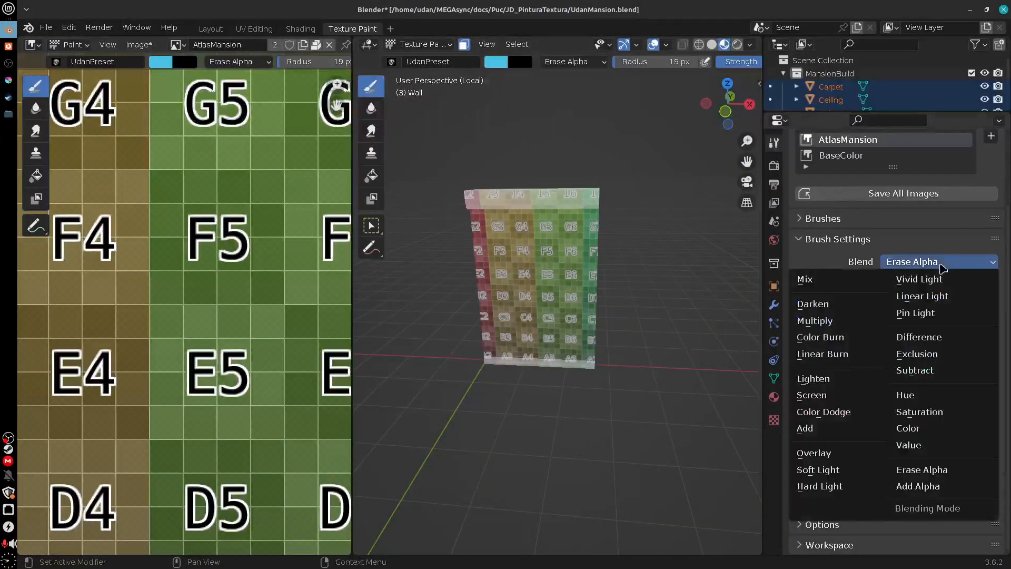
pyautogui.click(925, 471)
pyautogui.moveTo(510, 289); pyautogui.dragTo(519, 288)
pyautogui.click(951, 263)
pyautogui.click(937, 486)
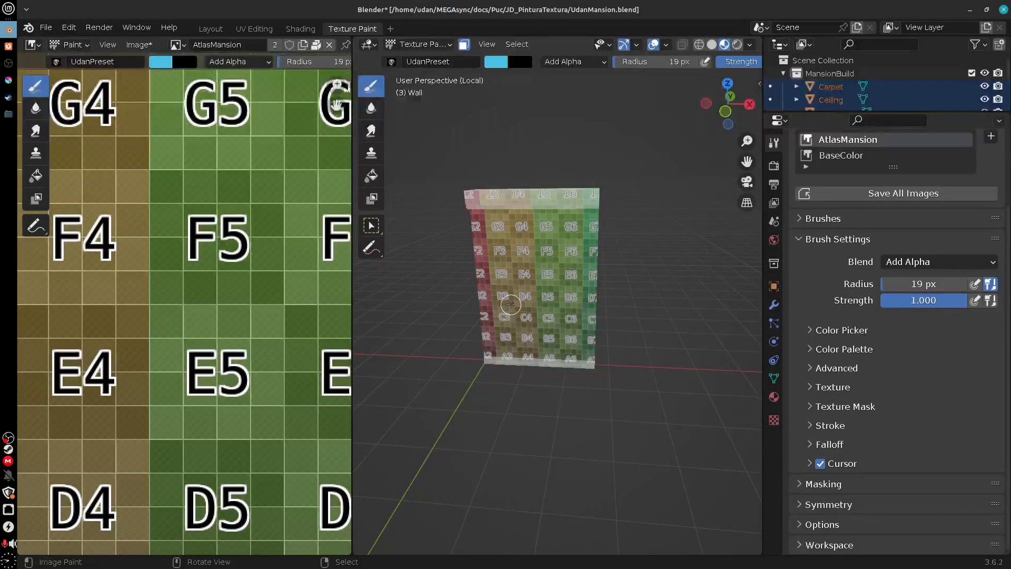
# Step: Set the brush's blend mode back to Mix and its radius to 51 px
pyautogui.click(948, 263)
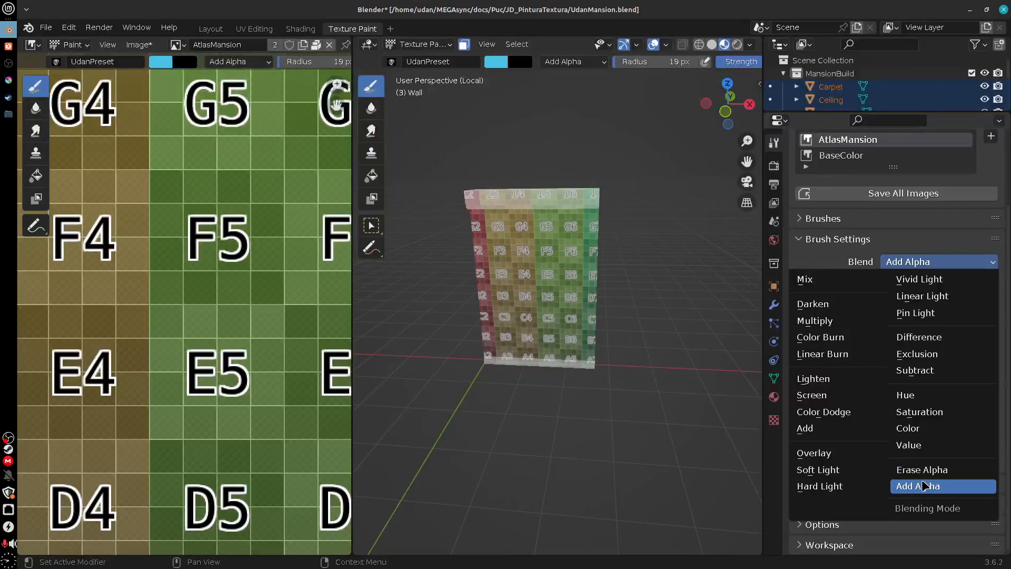
pyautogui.click(805, 279)
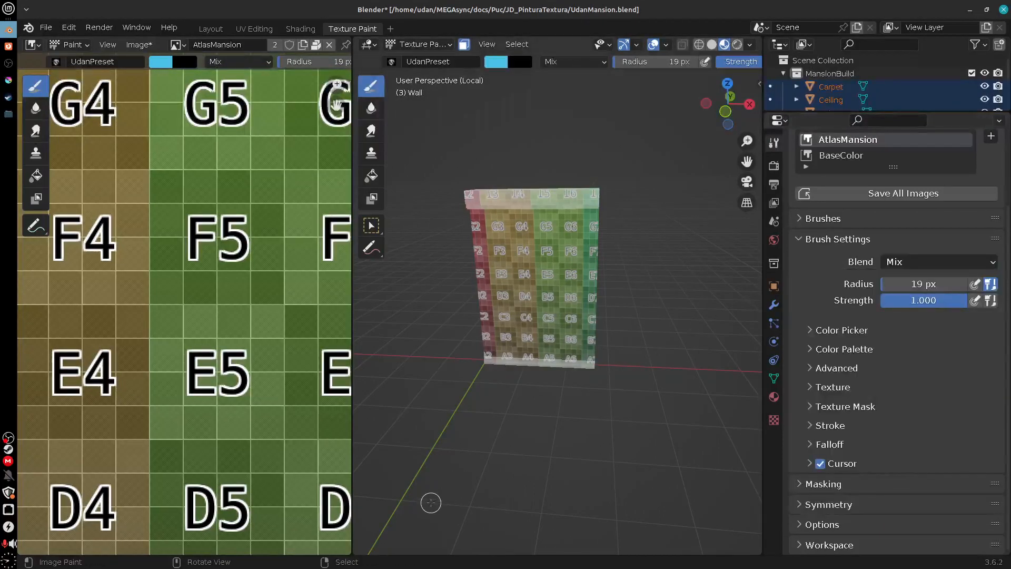
pyautogui.moveTo(448, 474)
pyautogui.mouseDown(button='middle')
pyautogui.moveTo(463, 467)
pyautogui.moveTo(446, 468)
pyautogui.mouseUp(button='middle')
pyautogui.click(903, 285)
pyautogui.write('89')
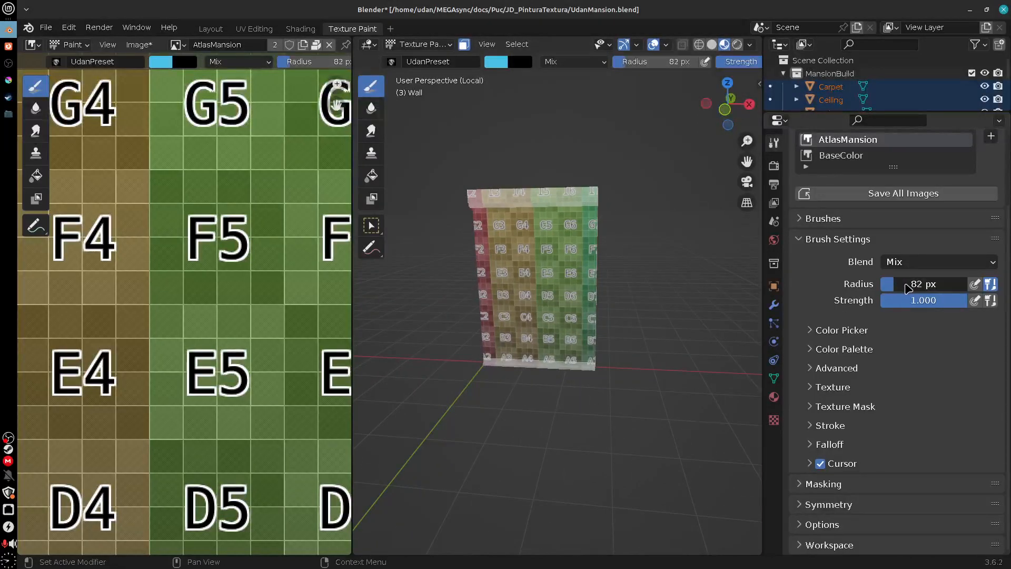
pyautogui.press('Return')
pyautogui.moveTo(896, 283); pyautogui.dragTo(889, 283)
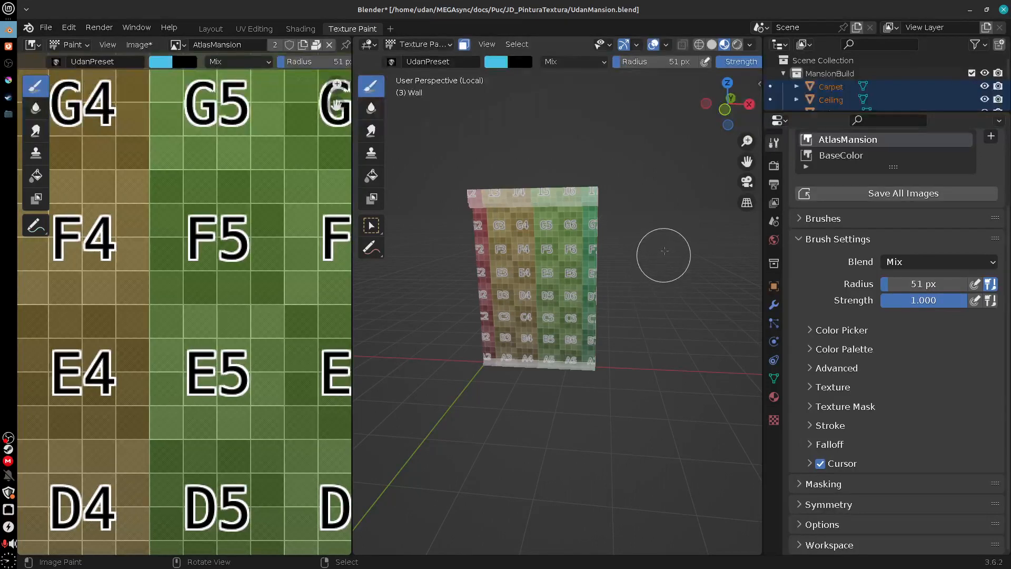
# Step: Annotate the letter F beside the wall and interactively resize the brush to a 38 px radius
pyautogui.moveTo(662, 249)
pyautogui.mouseDown()
pyautogui.moveTo(661, 291)
pyautogui.moveTo(678, 246)
pyautogui.mouseUp()
pyautogui.moveTo(662, 268); pyautogui.dragTo(673, 266)
pyautogui.press('f')
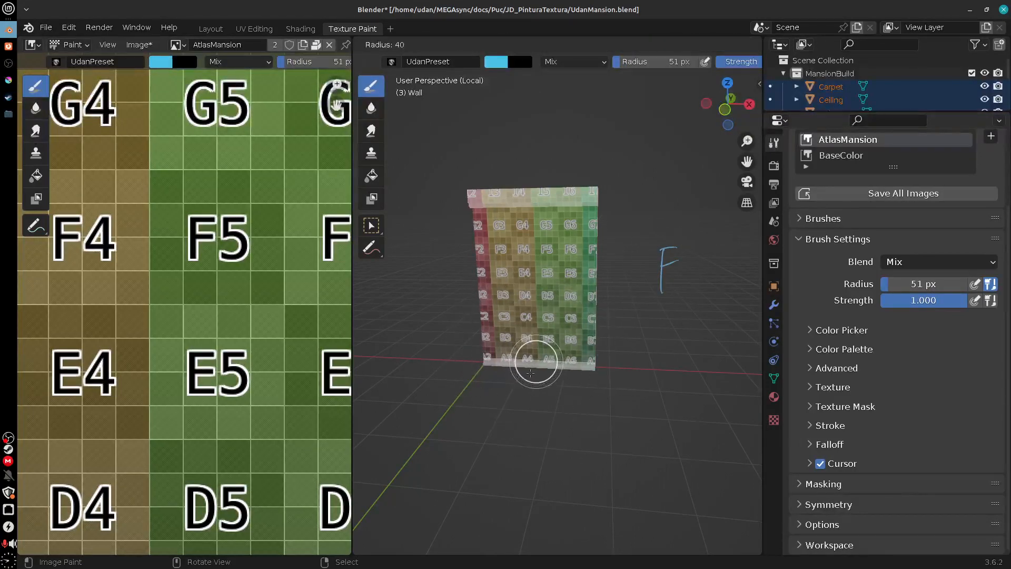
pyautogui.click(537, 372)
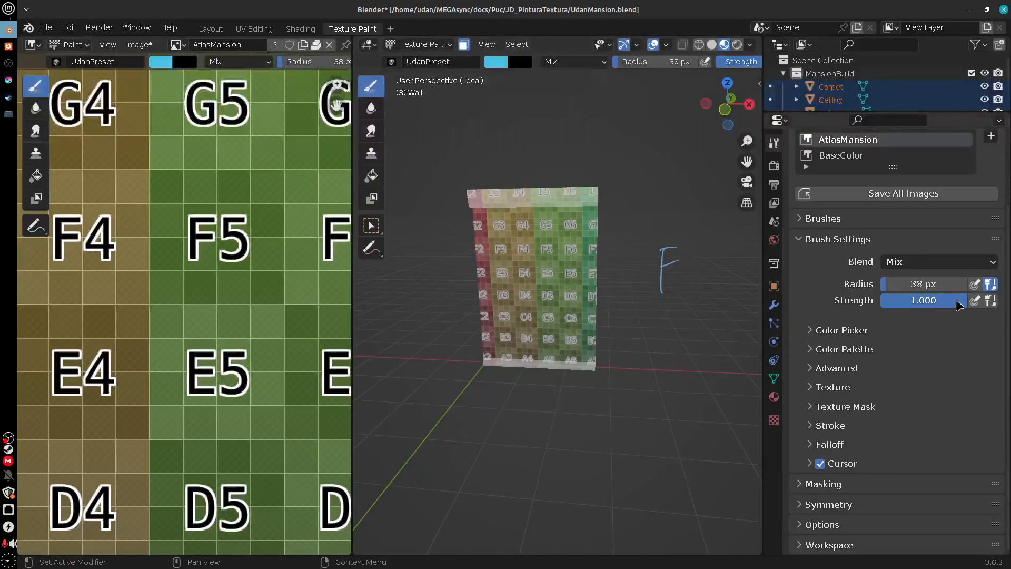
# Step: Paint a test stroke on the wall at 0.413 strength, lower the strength to 0.175 and undo the stroke
pyautogui.moveTo(961, 305); pyautogui.dragTo(916, 301)
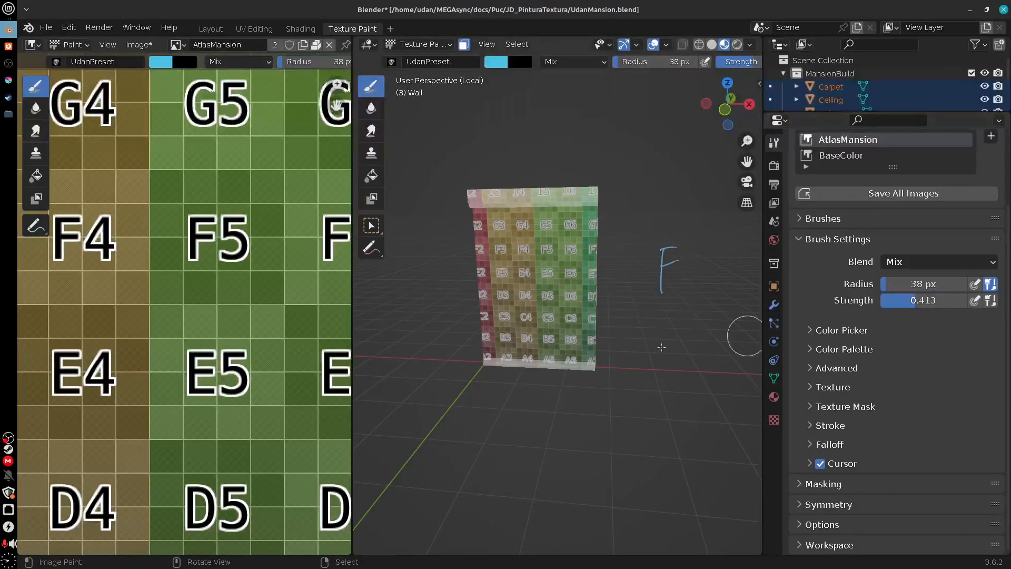
pyautogui.moveTo(529, 277)
pyautogui.mouseDown()
pyautogui.moveTo(524, 247)
pyautogui.moveTo(570, 293)
pyautogui.mouseUp()
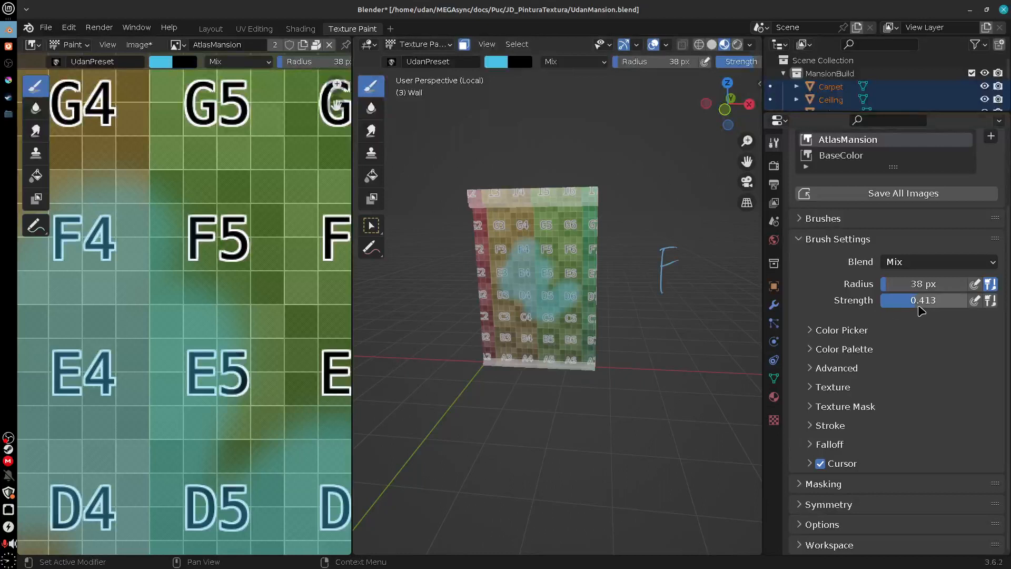
pyautogui.moveTo(919, 301); pyautogui.dragTo(901, 301)
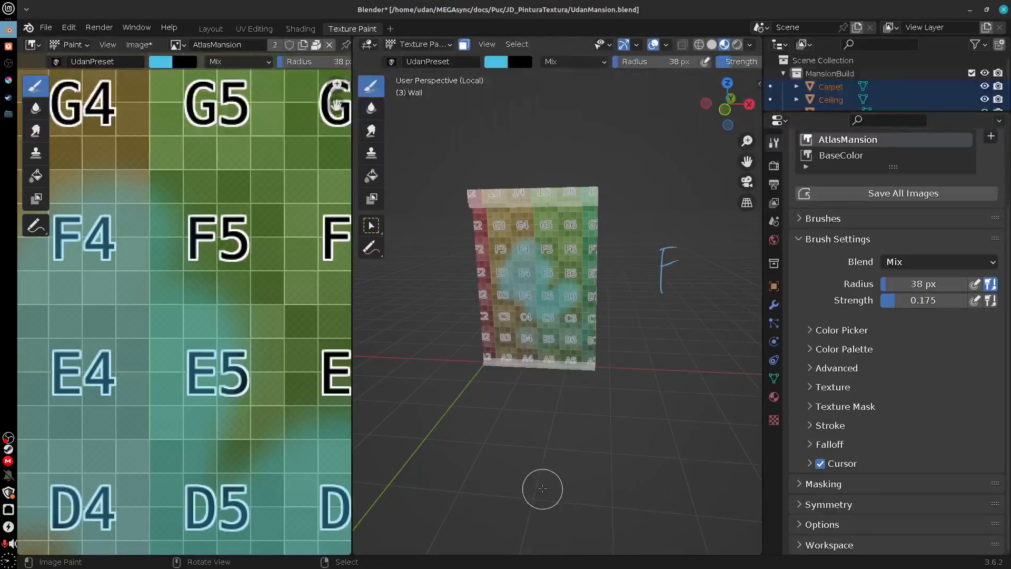
pyautogui.hotkey('ctrl', 'z')
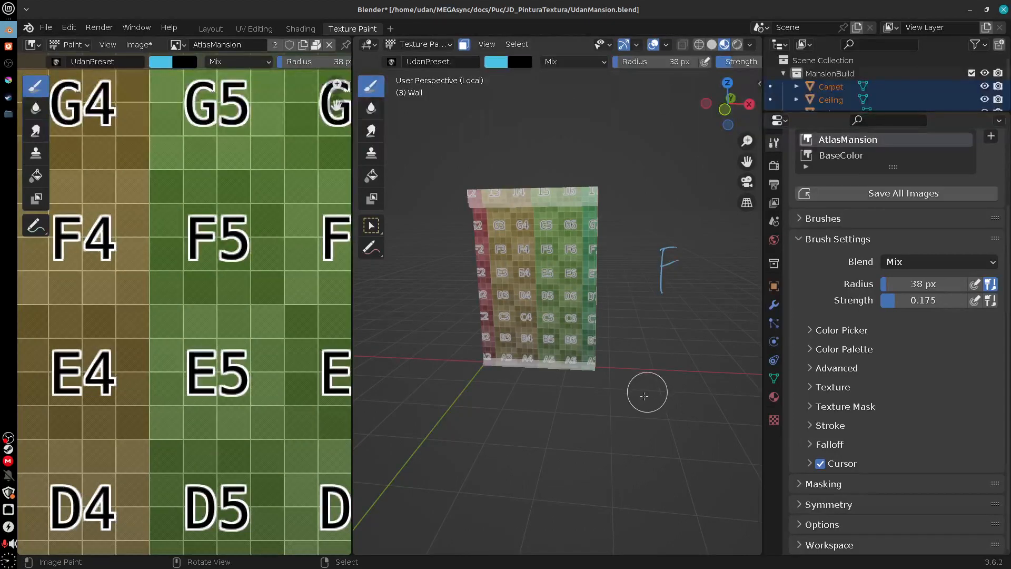
pyautogui.hotkey('shift', 'f')
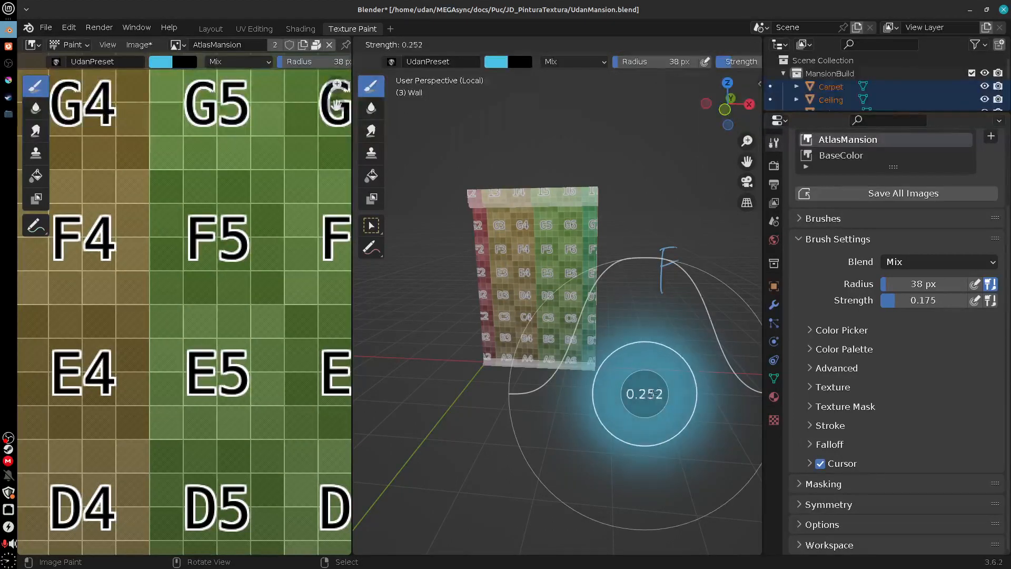
pyautogui.press('Escape')
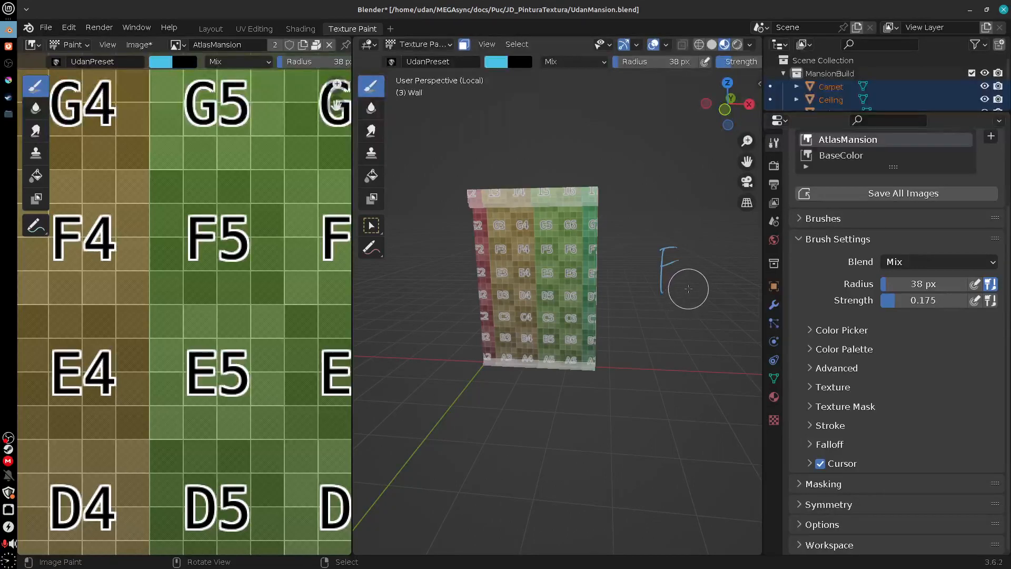
# Step: Write the annotation "– size" beside the F in the 3D view
pyautogui.moveTo(687, 287); pyautogui.dragTo(715, 288)
pyautogui.moveTo(726, 287)
pyautogui.mouseDown()
pyautogui.moveTo(727, 275)
pyautogui.moveTo(740, 289)
pyautogui.mouseUp()
pyautogui.click(728, 273)
pyautogui.moveTo(741, 285); pyautogui.dragTo(750, 288)
# Step: Write a "Shift + F" annotation with a strength label below the F note and erase all the annotations
pyautogui.moveTo(636, 320)
pyautogui.mouseDown()
pyautogui.moveTo(616, 349)
pyautogui.moveTo(634, 339)
pyautogui.moveTo(633, 349)
pyautogui.mouseUp()
pyautogui.moveTo(634, 342); pyautogui.dragTo(643, 349)
pyautogui.moveTo(647, 340)
pyautogui.mouseDown()
pyautogui.moveTo(652, 350)
pyautogui.moveTo(662, 337)
pyautogui.mouseUp()
pyautogui.click(648, 334)
pyautogui.moveTo(669, 328)
pyautogui.mouseDown()
pyautogui.moveTo(668, 345)
pyautogui.moveTo(674, 336)
pyautogui.moveTo(648, 370)
pyautogui.mouseUp()
pyautogui.moveTo(643, 364)
pyautogui.mouseDown()
pyautogui.moveTo(654, 364)
pyautogui.moveTo(652, 404)
pyautogui.moveTo(663, 377)
pyautogui.moveTo(670, 385)
pyautogui.moveTo(715, 367)
pyautogui.moveTo(718, 380)
pyautogui.mouseUp()
pyautogui.moveTo(720, 369); pyautogui.dragTo(720, 375)
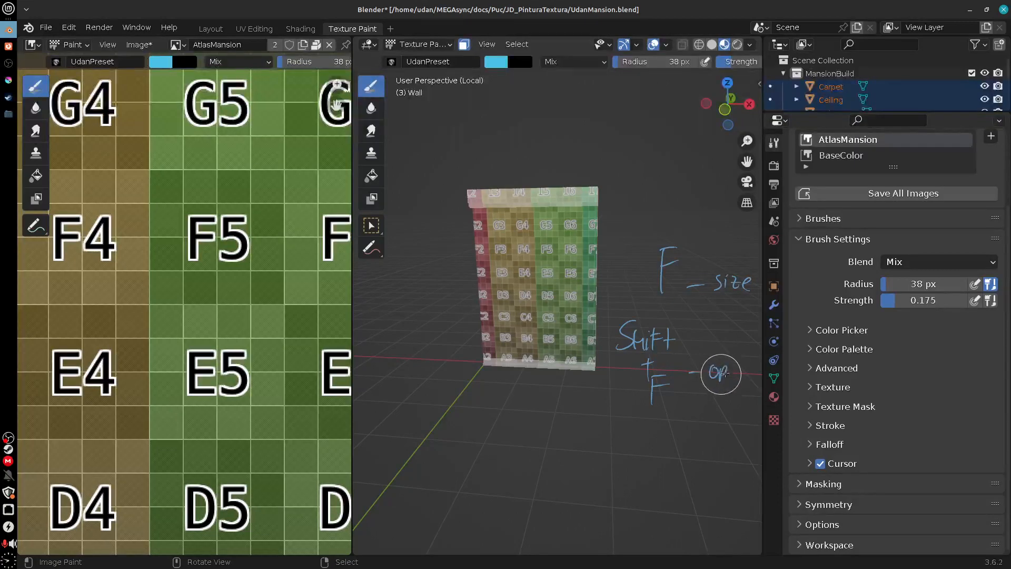
pyautogui.moveTo(721, 366); pyautogui.dragTo(723, 375, button='right')
pyautogui.moveTo(719, 363)
pyautogui.mouseDown()
pyautogui.moveTo(713, 376)
pyautogui.moveTo(726, 370)
pyautogui.mouseUp()
pyautogui.moveTo(729, 369); pyautogui.dragTo(752, 384)
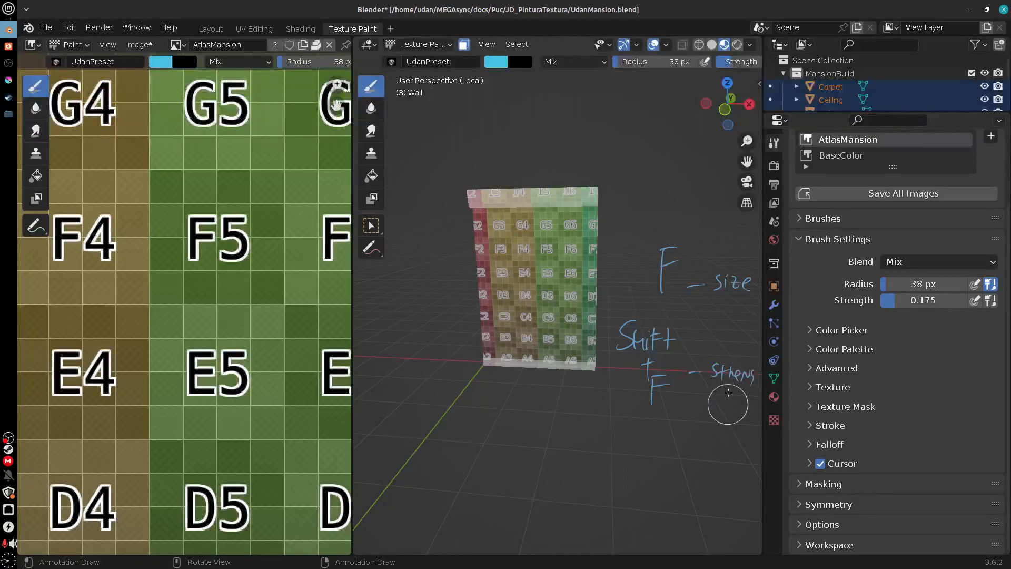
pyautogui.moveTo(729, 401)
pyautogui.mouseDown(button='right')
pyautogui.moveTo(742, 333)
pyautogui.moveTo(700, 309)
pyautogui.moveTo(630, 315)
pyautogui.moveTo(655, 325)
pyautogui.mouseUp(button='right')
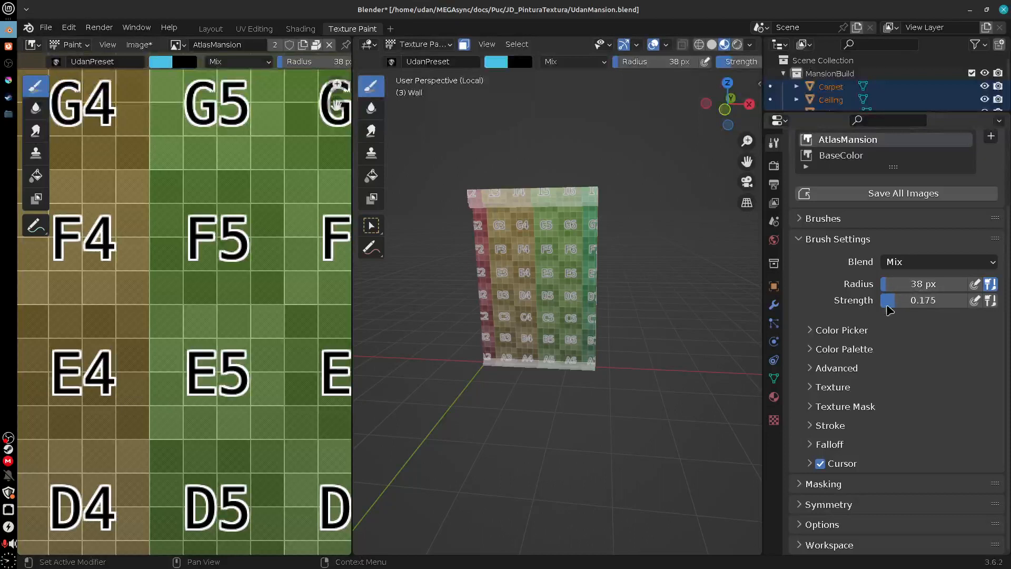
# Step: Enable pen pressure for the brush radius, paint a faint test stroke on the wall and undo it
pyautogui.click(974, 285)
pyautogui.click(975, 285)
pyautogui.moveTo(521, 274)
pyautogui.mouseDown()
pyautogui.moveTo(529, 247)
pyautogui.moveTo(521, 274)
pyautogui.moveTo(549, 316)
pyautogui.mouseUp()
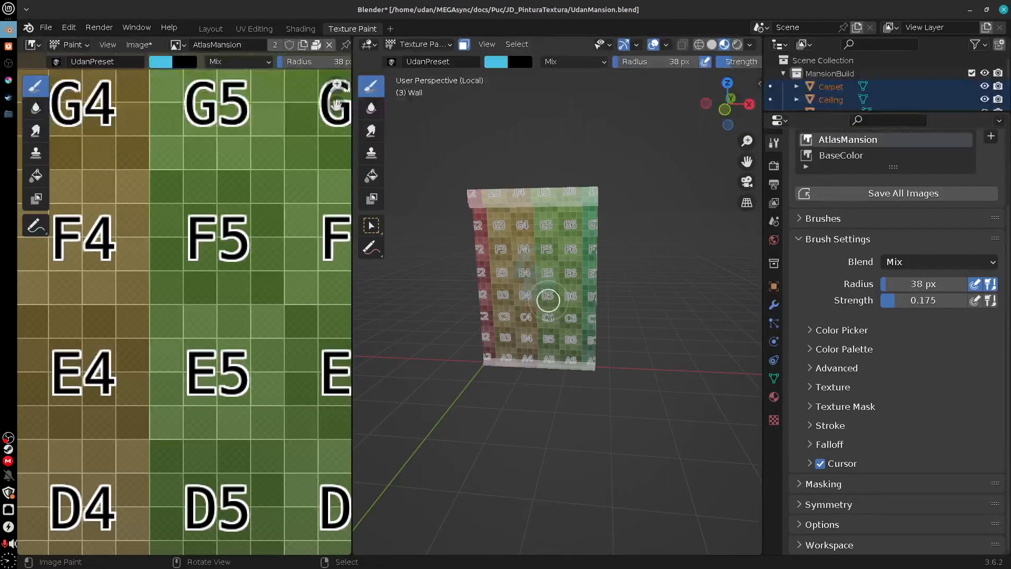
pyautogui.hotkey('ctrl', 'z')
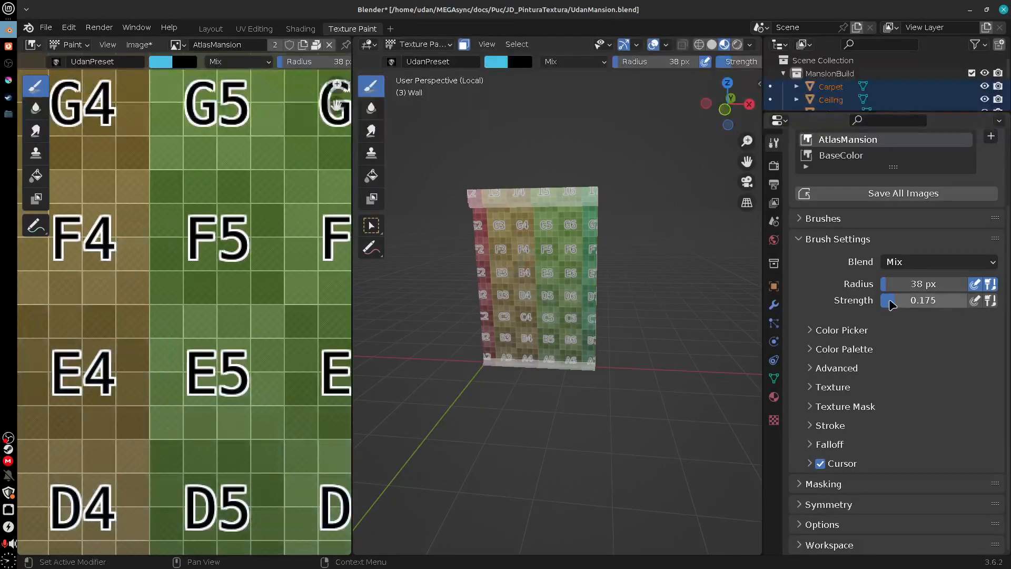
# Step: Set the brush strength to 1.000, paint a pressure-sized test stroke on the wall and undo it
pyautogui.moveTo(890, 303); pyautogui.dragTo(969, 301)
pyautogui.moveTo(520, 235)
pyautogui.mouseDown()
pyautogui.moveTo(518, 256)
pyautogui.moveTo(527, 247)
pyautogui.moveTo(532, 271)
pyautogui.moveTo(574, 318)
pyautogui.mouseUp()
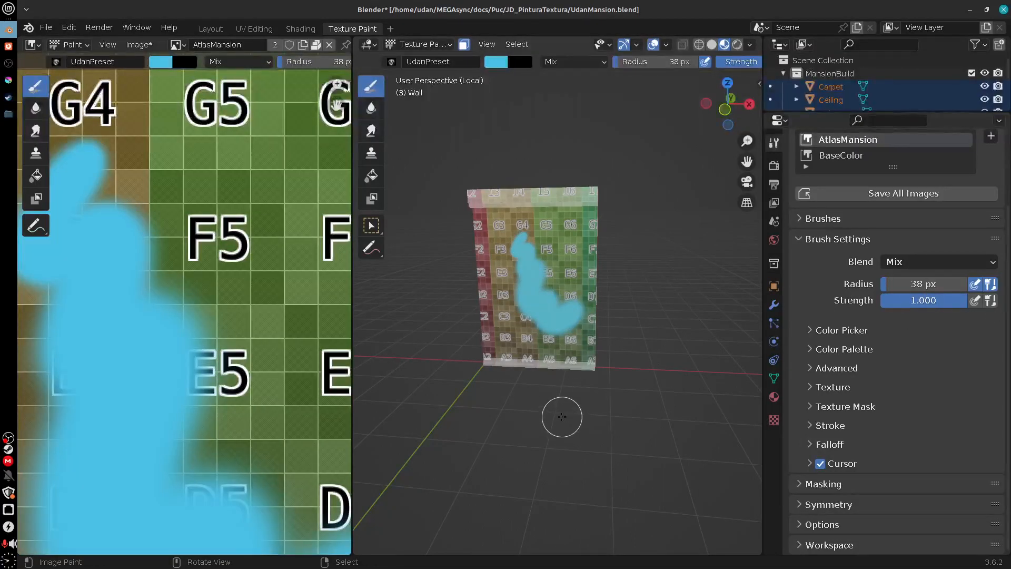
pyautogui.hotkey('ctrl', 'z')
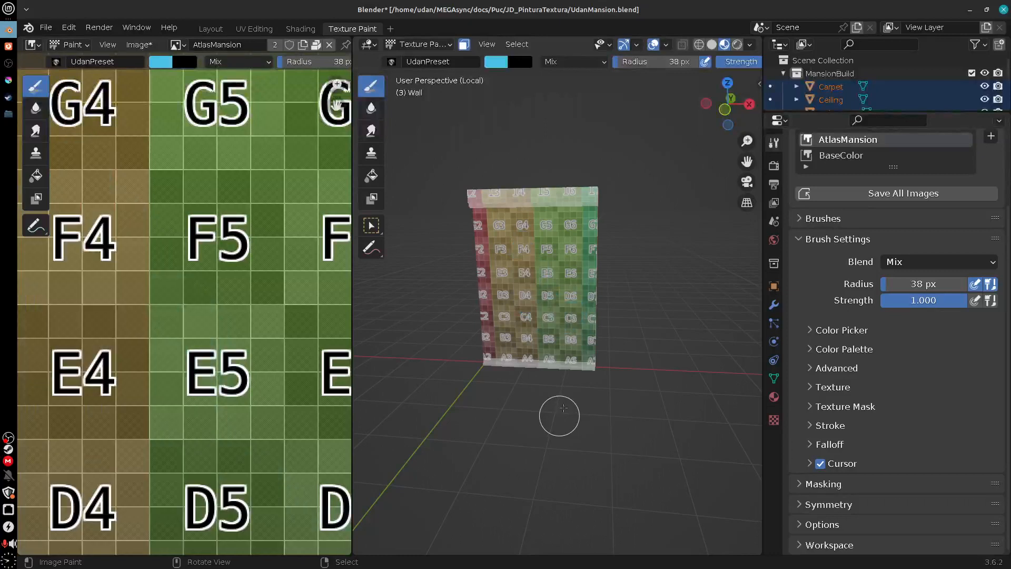
# Step: Switch pen pressure from the brush radius to the strength, paint a test stroke on the wall and undo it
pyautogui.click(975, 284)
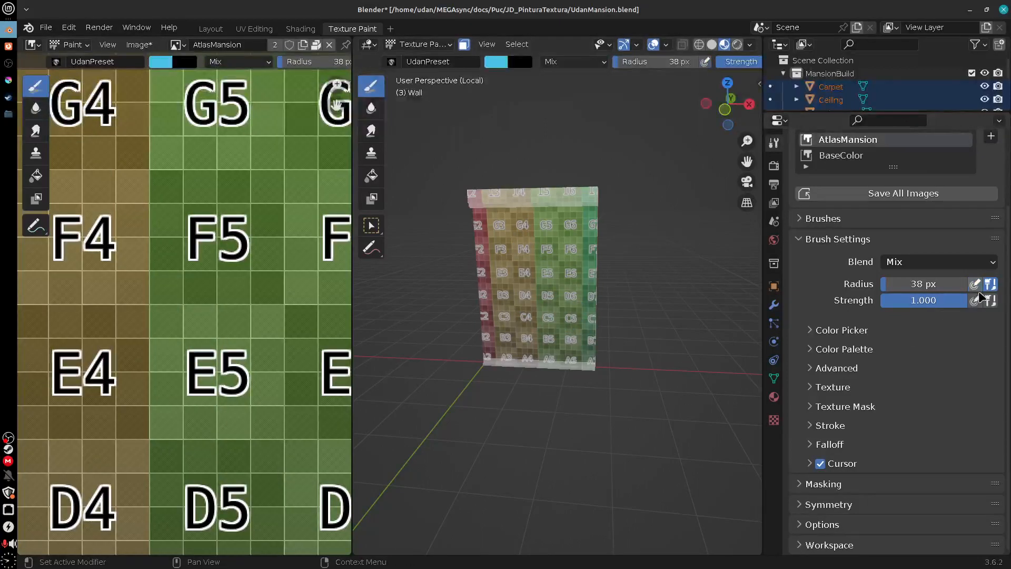
pyautogui.click(975, 300)
pyautogui.moveTo(523, 260); pyautogui.dragTo(551, 319)
pyautogui.hotkey('ctrl', 'z')
# Step: Look over the Soften, Smear and Clone painting tools and their brush settings
pyautogui.click(371, 108)
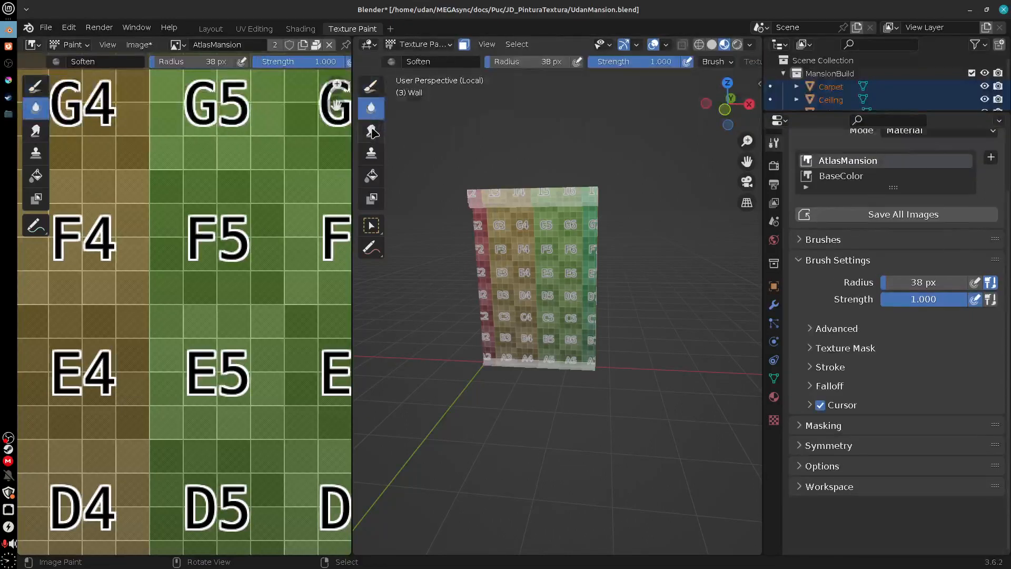
pyautogui.click(372, 132)
pyautogui.click(373, 153)
pyautogui.click(371, 108)
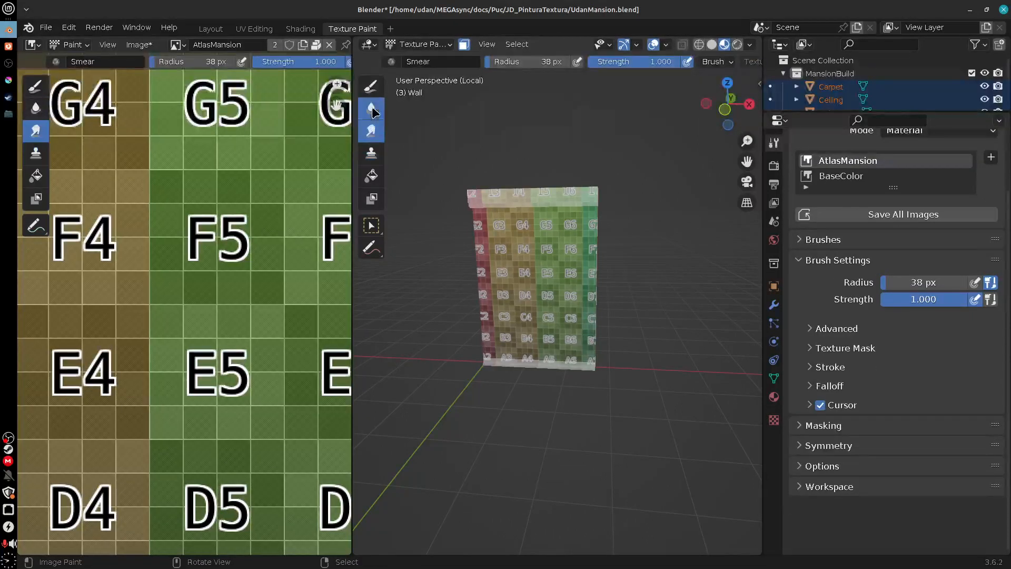
# Step: Return to the Draw tool with the UdanPreset brush, paint a test stroke on the wall and undo it
pyautogui.click(371, 85)
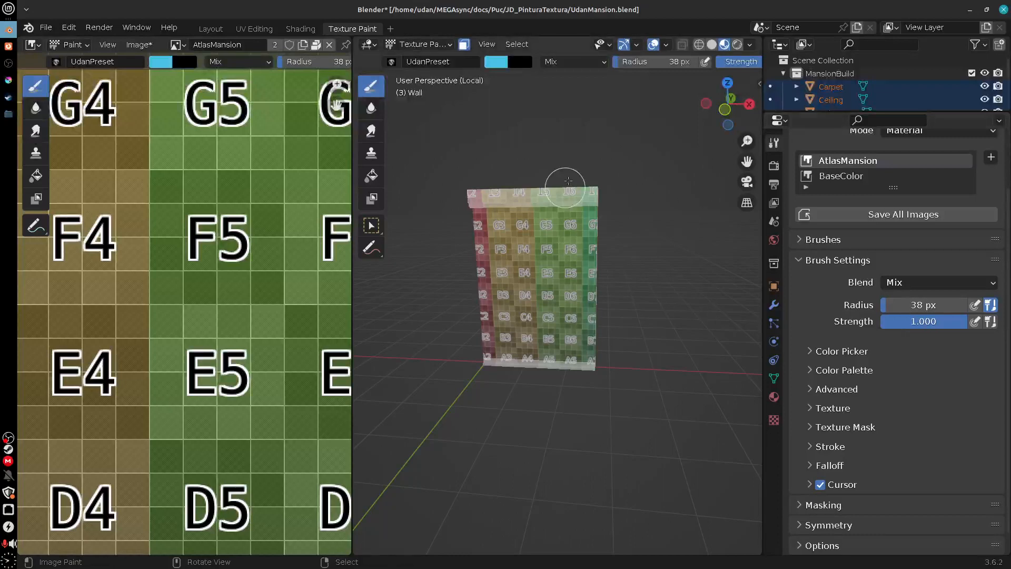
pyautogui.moveTo(554, 248)
pyautogui.mouseDown()
pyautogui.moveTo(533, 226)
pyautogui.moveTo(576, 284)
pyautogui.mouseUp()
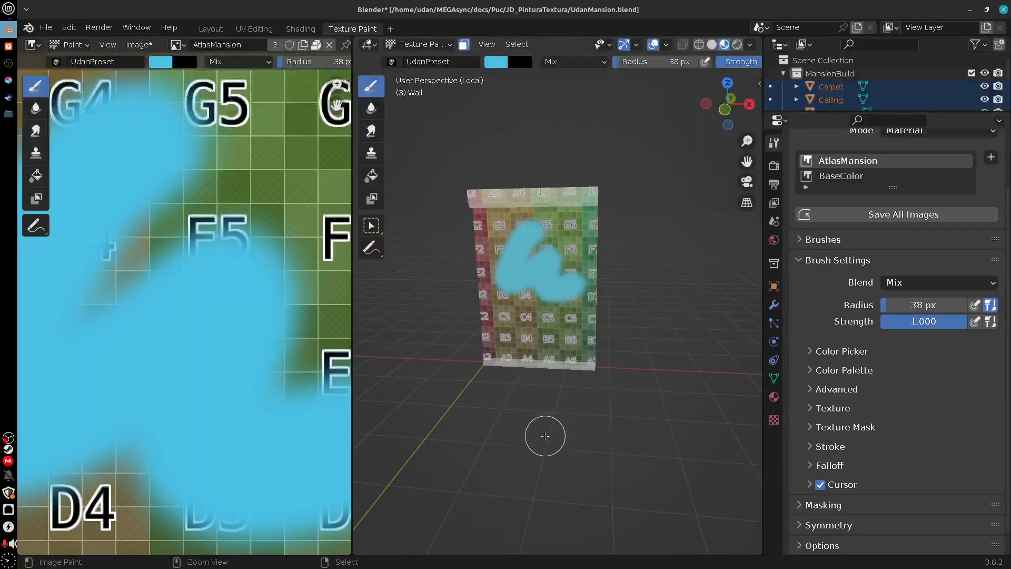
pyautogui.hotkey('ctrl', 'z')
# Step: Switch to AtlasMansion.kra in Krita and open the brush editor with its list of brush presets shown
pyautogui.hotkey('alt', 'Tab')
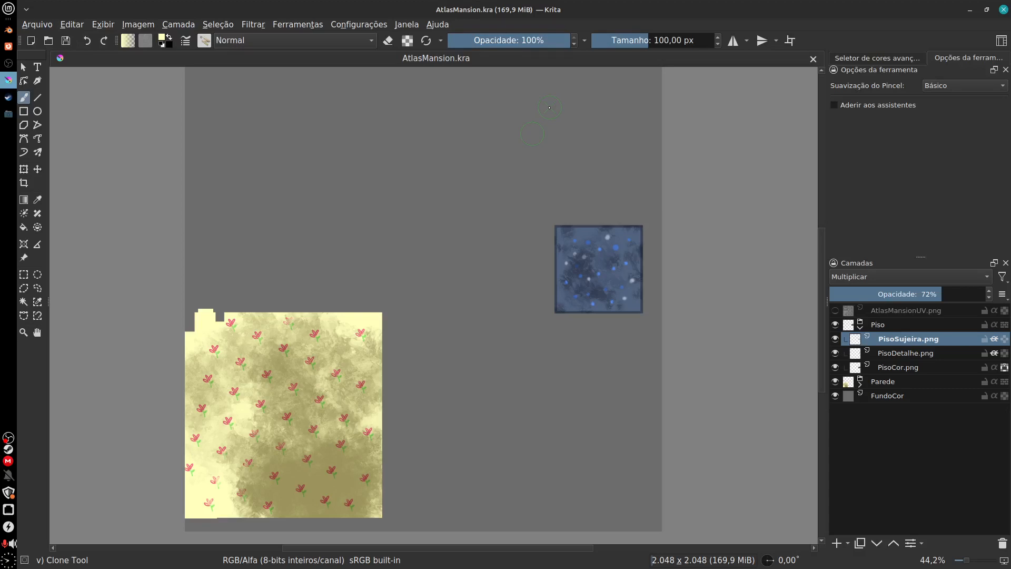
pyautogui.click(186, 40)
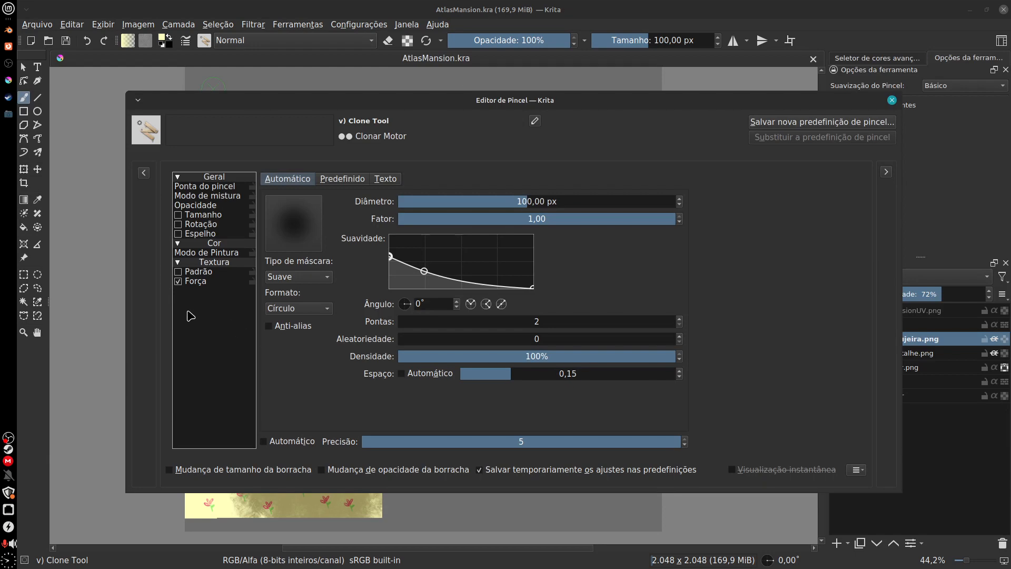
pyautogui.click(145, 173)
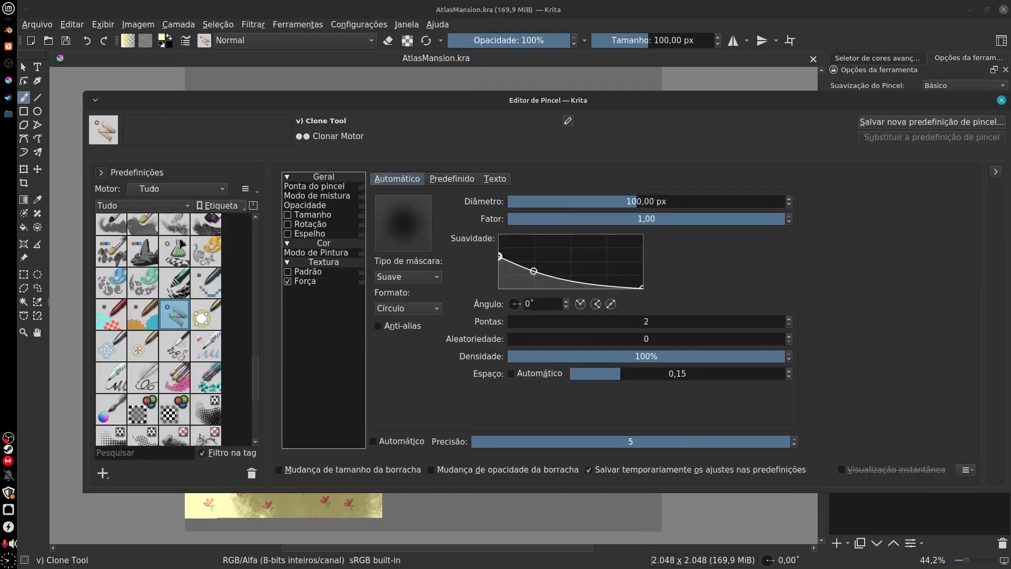
# Step: Look over the RGBA 02 Thickpaint, Basic-1 and Basic-2 Opacity presets and the latter's size settings, then close the brush editor
pyautogui.click(132, 224)
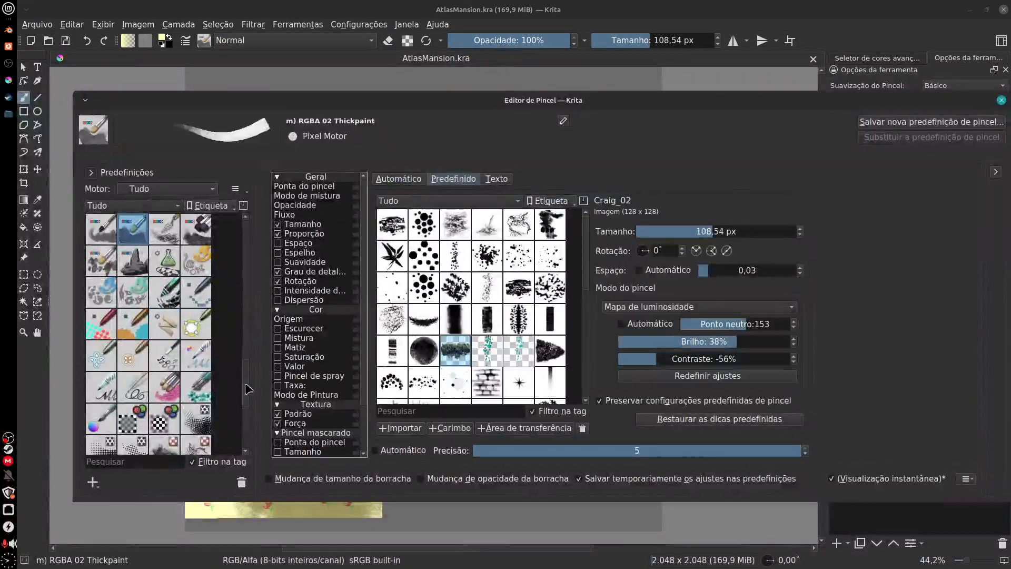
pyautogui.moveTo(246, 387); pyautogui.dragTo(252, 230)
pyautogui.click(116, 263)
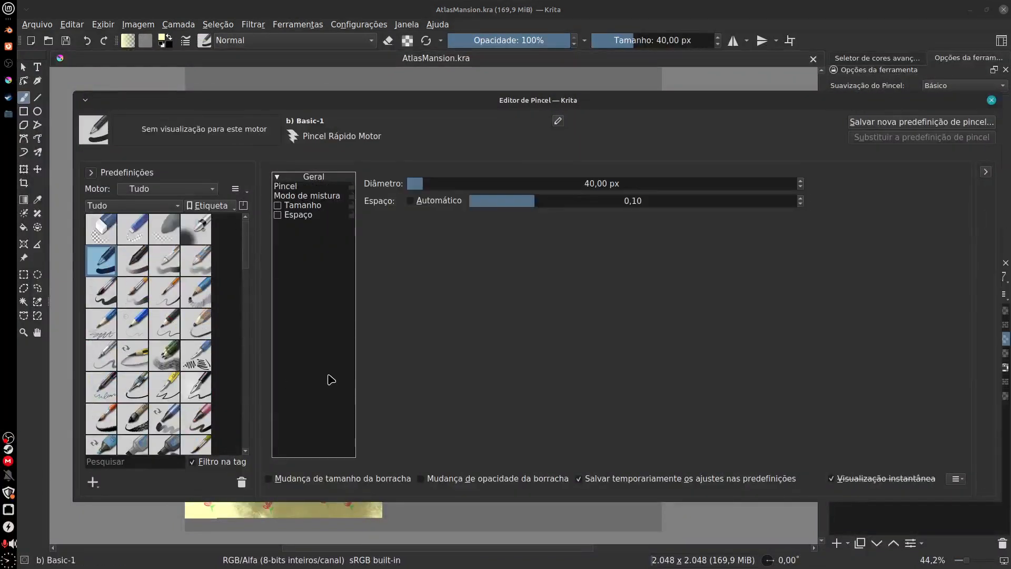
pyautogui.click(141, 261)
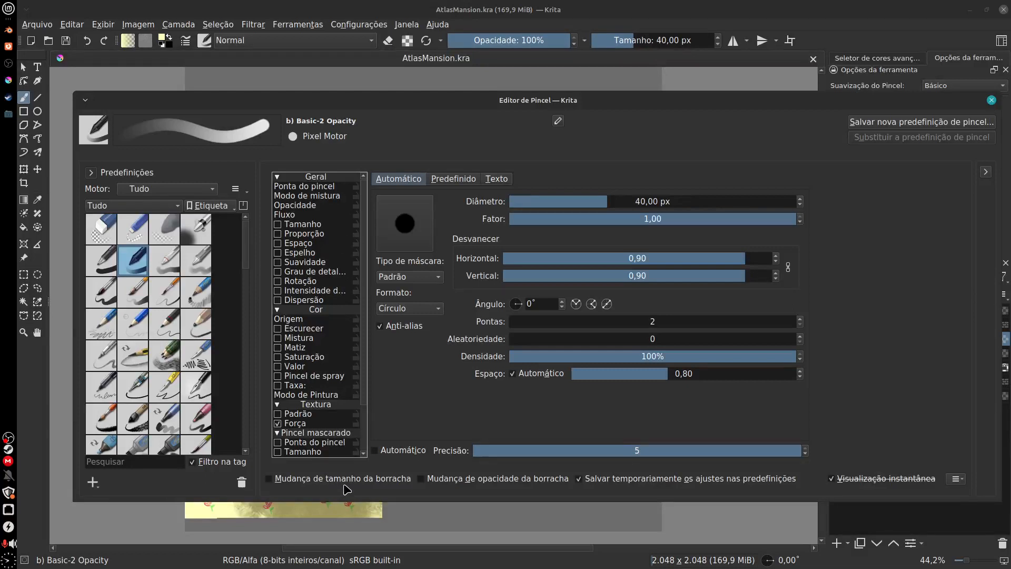
pyautogui.click(314, 225)
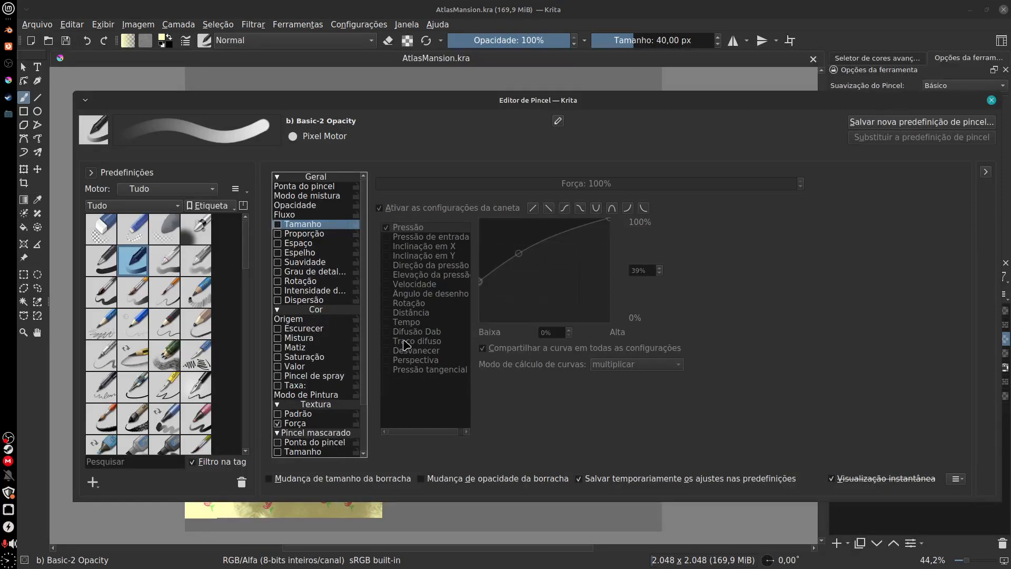
pyautogui.click(992, 100)
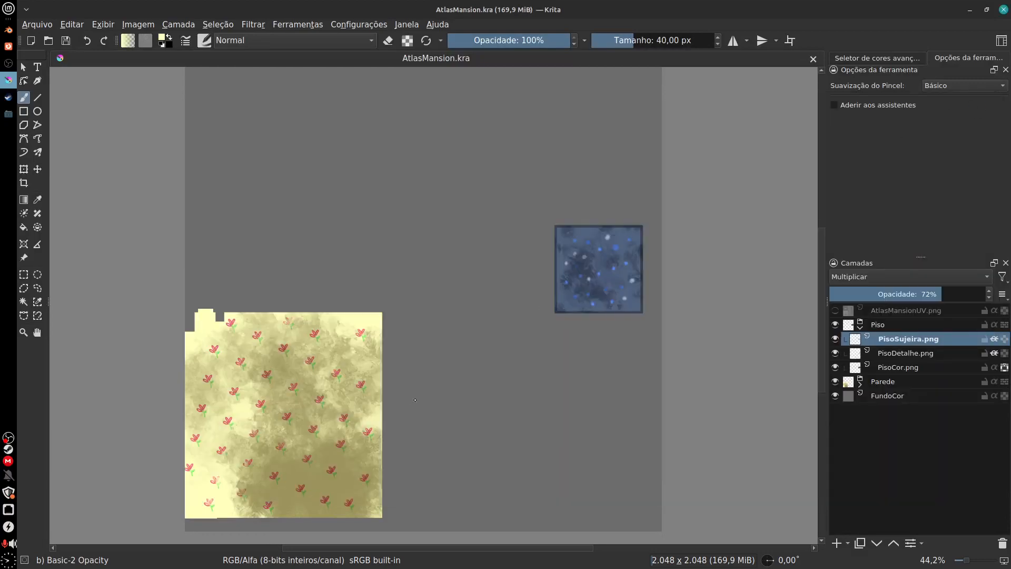
# Step: Switch to Blender, expand the brush's Color Picker settings and change the brush colour to light green
pyautogui.click(8, 31)
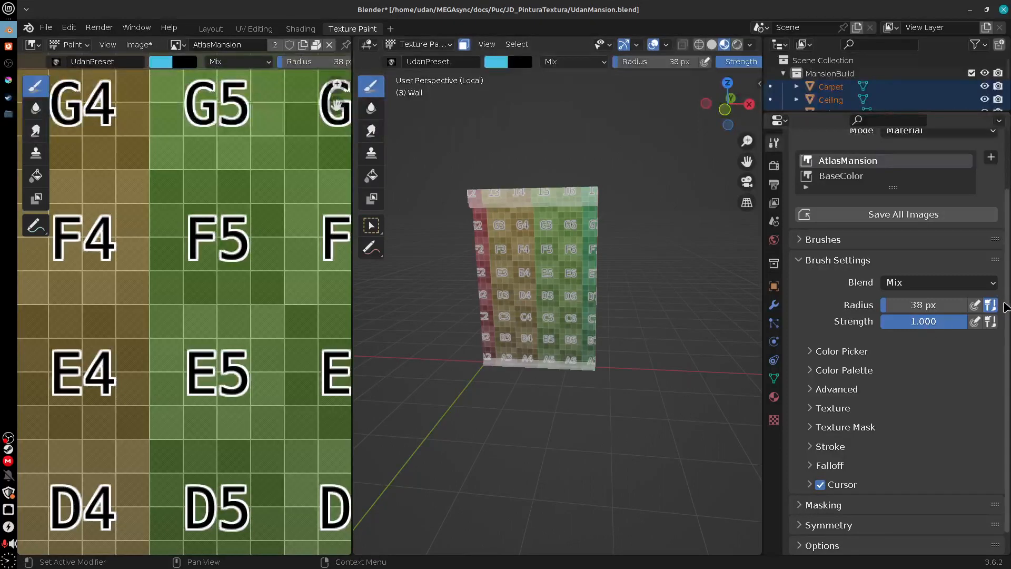
pyautogui.scroll(-1, 1004, 347)
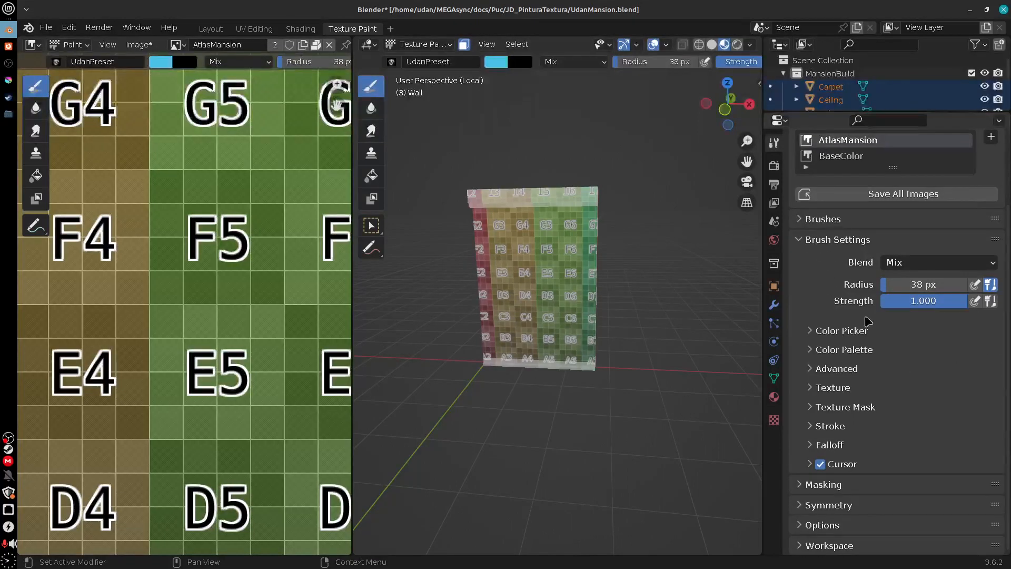
pyautogui.click(851, 333)
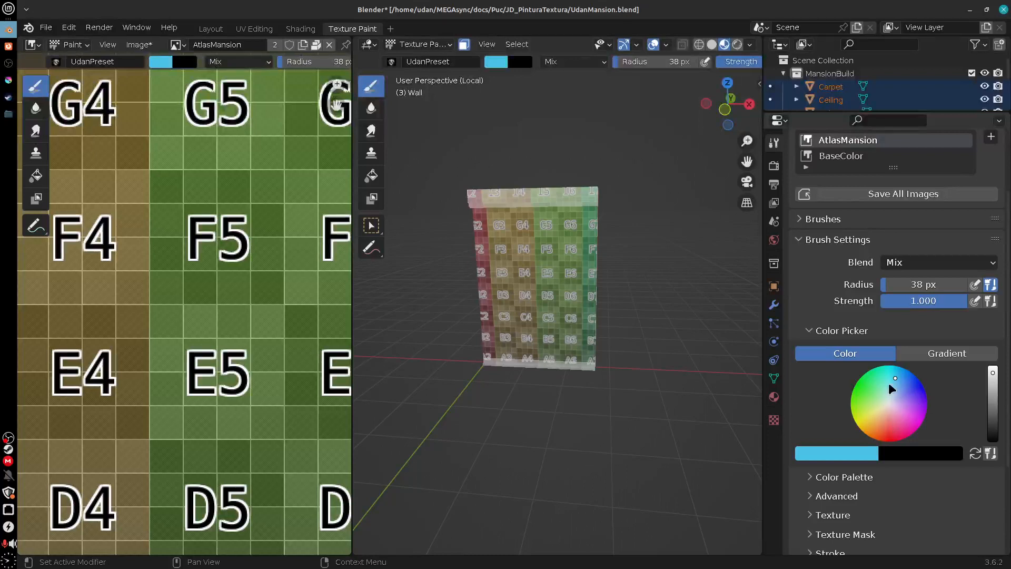
pyautogui.moveTo(889, 384)
pyautogui.mouseDown()
pyautogui.moveTo(907, 417)
pyautogui.moveTo(876, 390)
pyautogui.mouseUp()
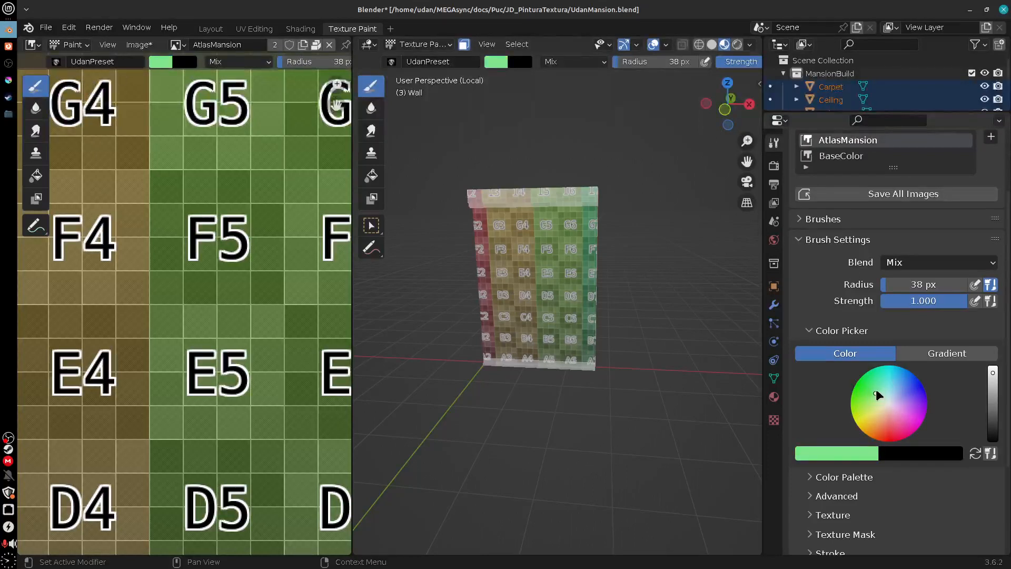
# Step: Change the brush colour to yellow-green, paint a test stroke on the wall and undo it
pyautogui.moveTo(1006, 363); pyautogui.dragTo(1008, 452)
pyautogui.click(872, 262)
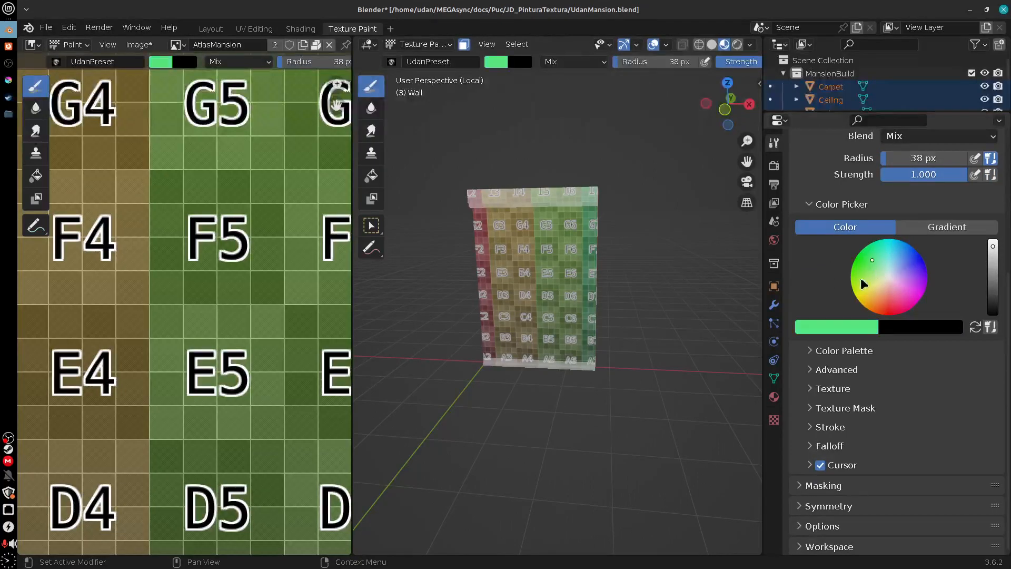
pyautogui.click(864, 281)
pyautogui.moveTo(504, 245)
pyautogui.mouseDown()
pyautogui.moveTo(519, 277)
pyautogui.moveTo(557, 292)
pyautogui.mouseUp()
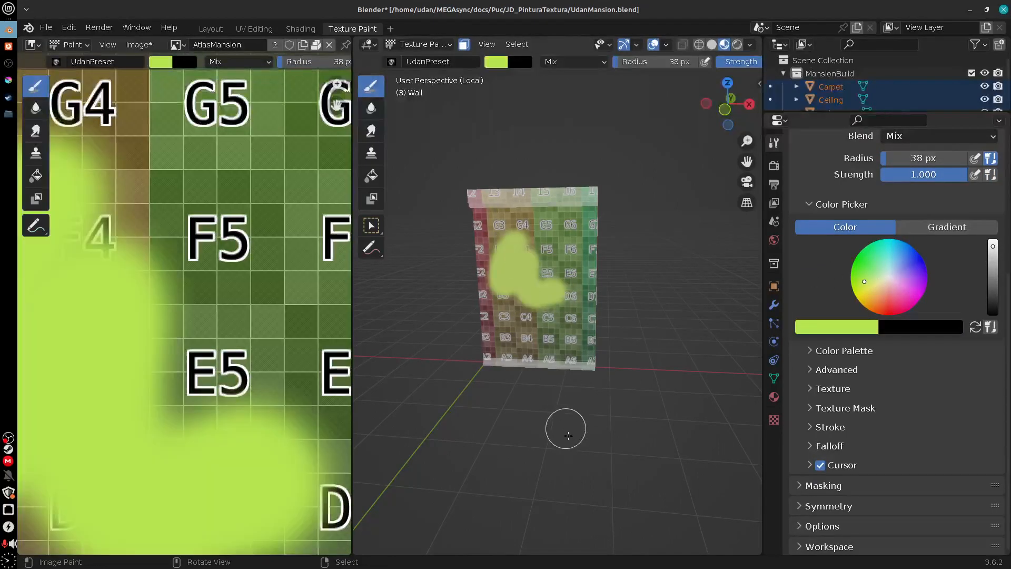
pyautogui.hotkey('ctrl', 'z')
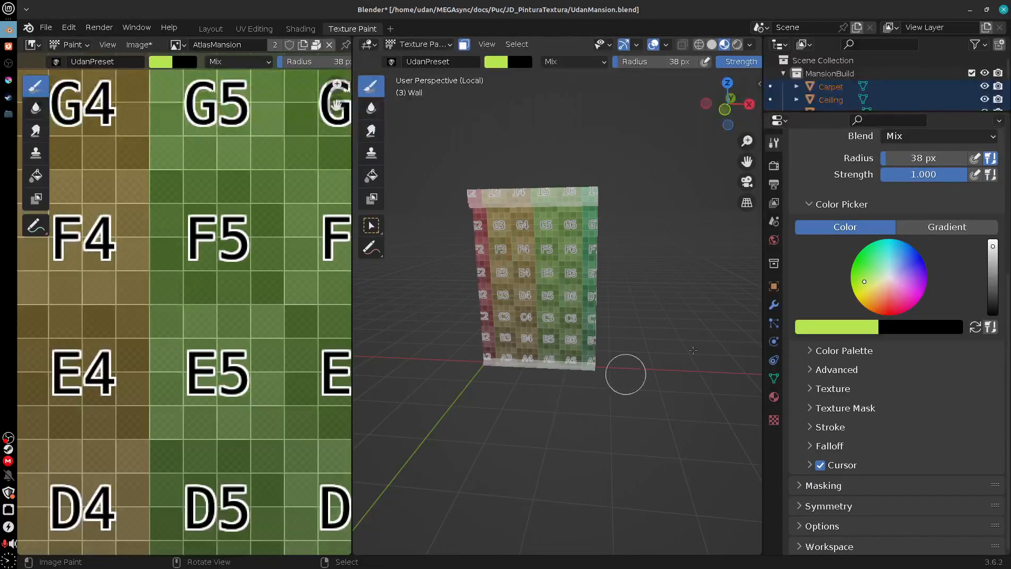
# Step: Switch the brush colour to a gradient with a dark yellow first stop and a blue last stop
pyautogui.click(946, 226)
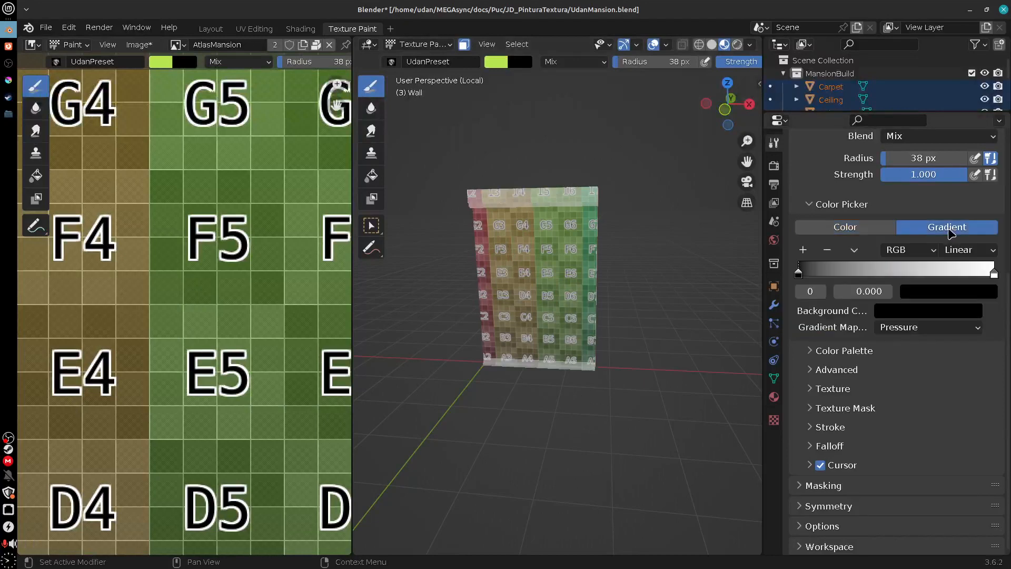
pyautogui.click(930, 293)
pyautogui.moveTo(983, 133); pyautogui.dragTo(985, 109)
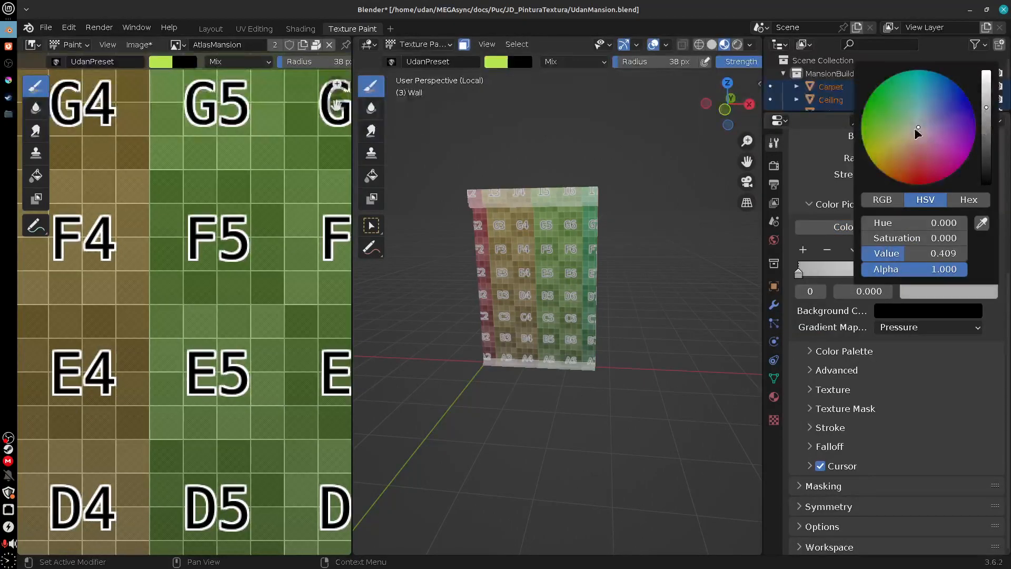
pyautogui.moveTo(915, 129); pyautogui.dragTo(865, 157)
pyautogui.click(994, 273)
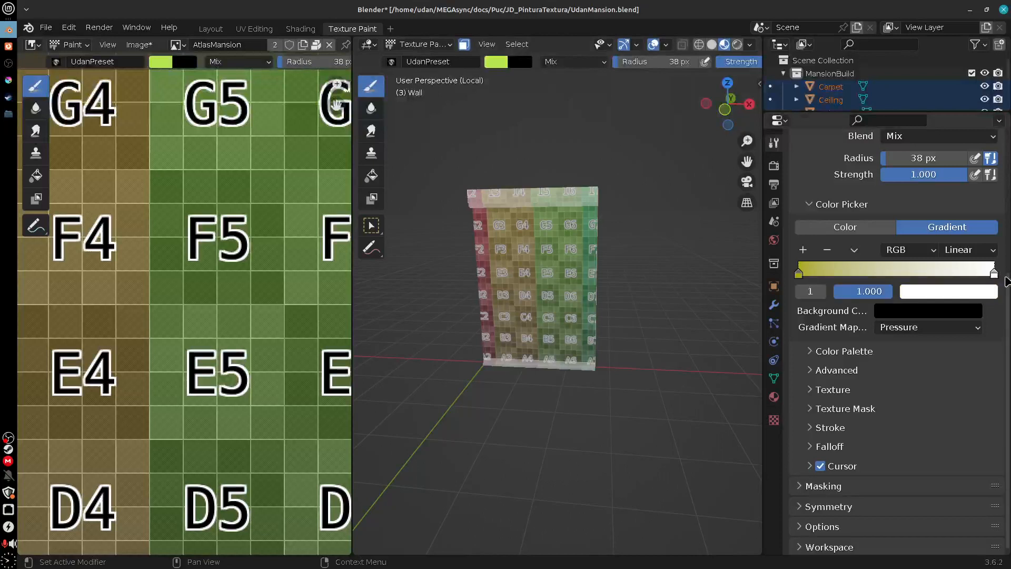
pyautogui.click(948, 291)
pyautogui.moveTo(919, 120); pyautogui.dragTo(967, 108)
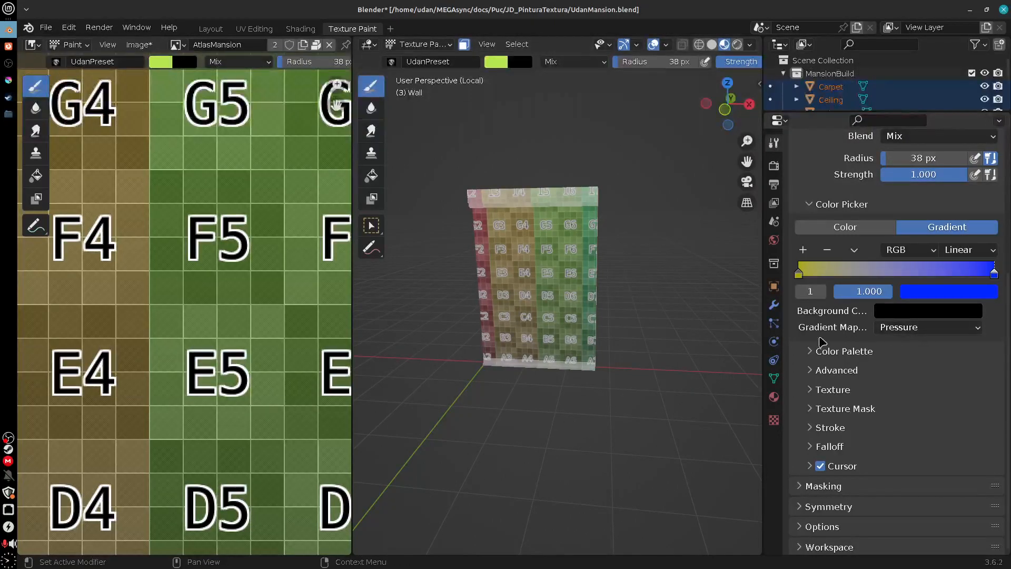
# Step: Set the gradient mapping to Repeat, paint a test stroke across the wall and undo it
pyautogui.click(913, 328)
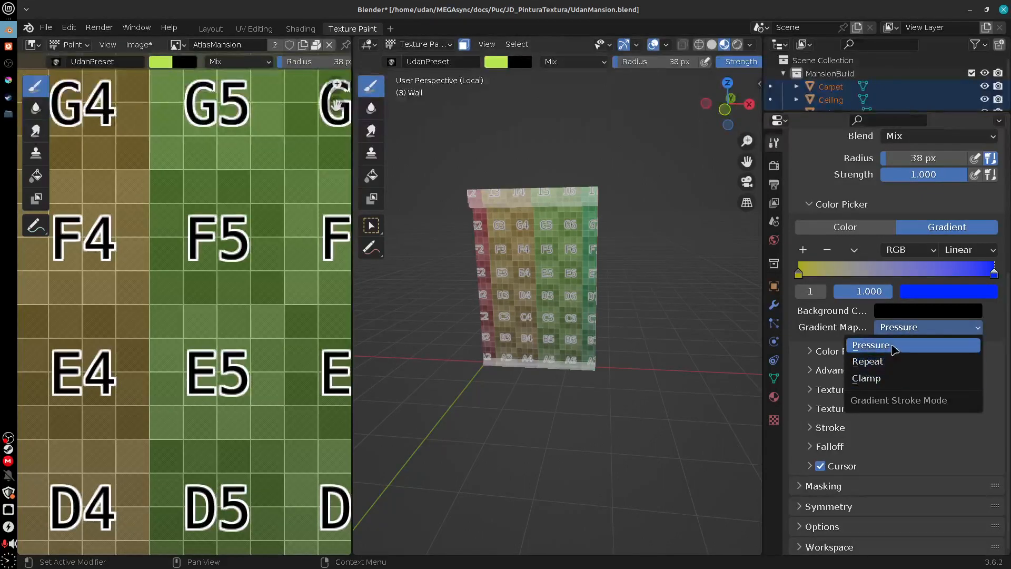
pyautogui.click(884, 362)
pyautogui.moveTo(505, 232)
pyautogui.mouseDown()
pyautogui.moveTo(557, 327)
pyautogui.moveTo(583, 337)
pyautogui.mouseUp()
pyautogui.hotkey('ctrl', 'z')
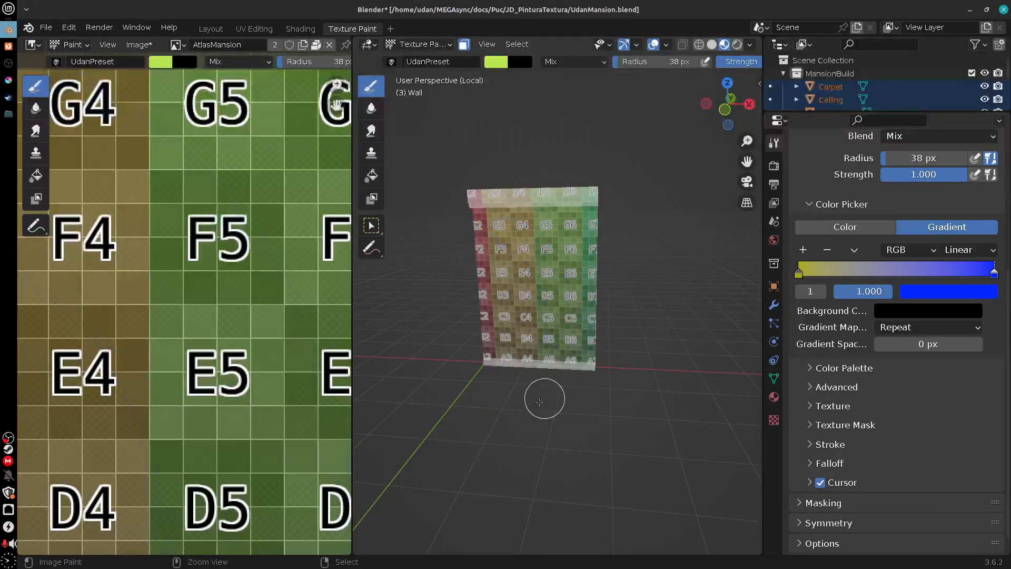
# Step: Set the gradient spacing to 100 px, paint two test strokes on the wall and undo them
pyautogui.click(897, 345)
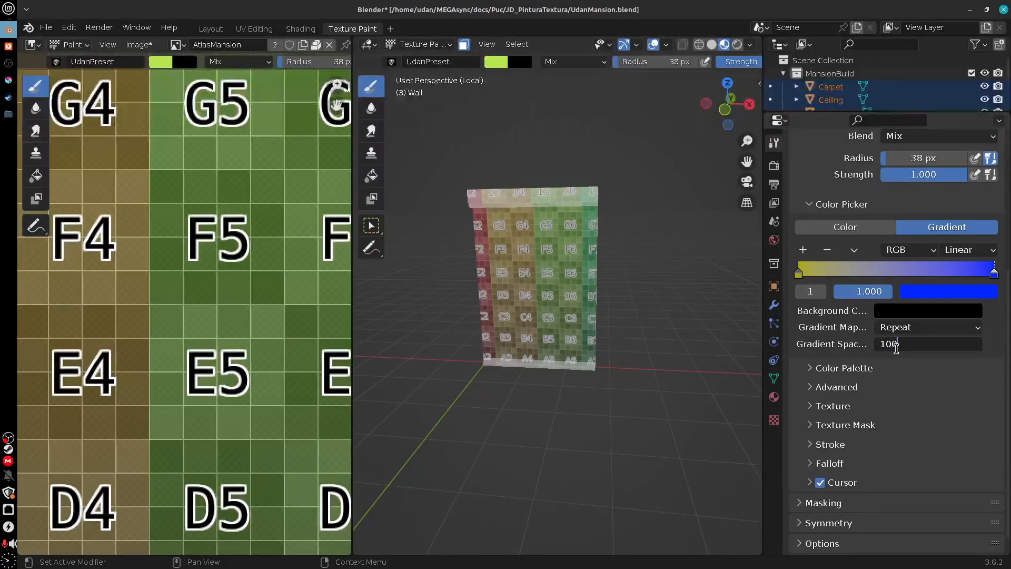
pyautogui.write('100')
pyautogui.press('Return')
pyautogui.moveTo(508, 222)
pyautogui.mouseDown()
pyautogui.moveTo(515, 324)
pyautogui.moveTo(560, 239)
pyautogui.moveTo(585, 262)
pyautogui.moveTo(586, 337)
pyautogui.mouseUp()
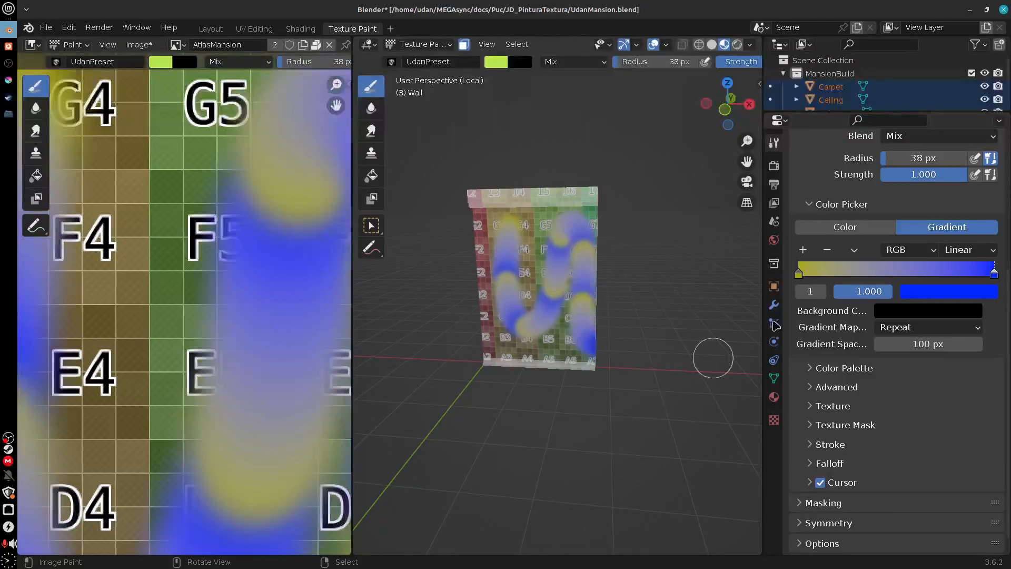
pyautogui.hotkey('ctrl', 'z')
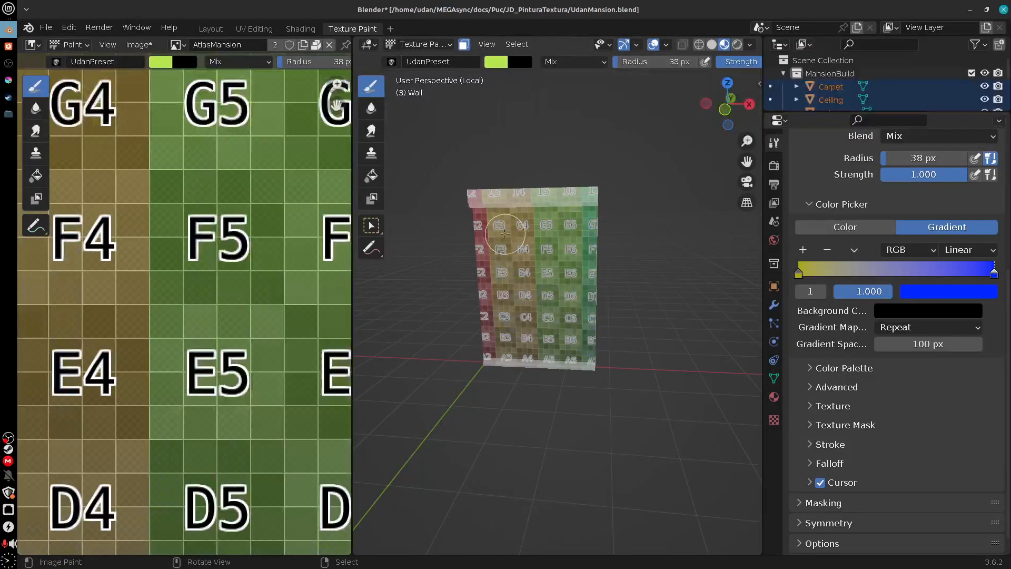
pyautogui.moveTo(500, 220)
pyautogui.mouseDown()
pyautogui.moveTo(520, 332)
pyautogui.moveTo(574, 316)
pyautogui.moveTo(600, 284)
pyautogui.mouseUp()
pyautogui.hotkey('ctrl', 'z')
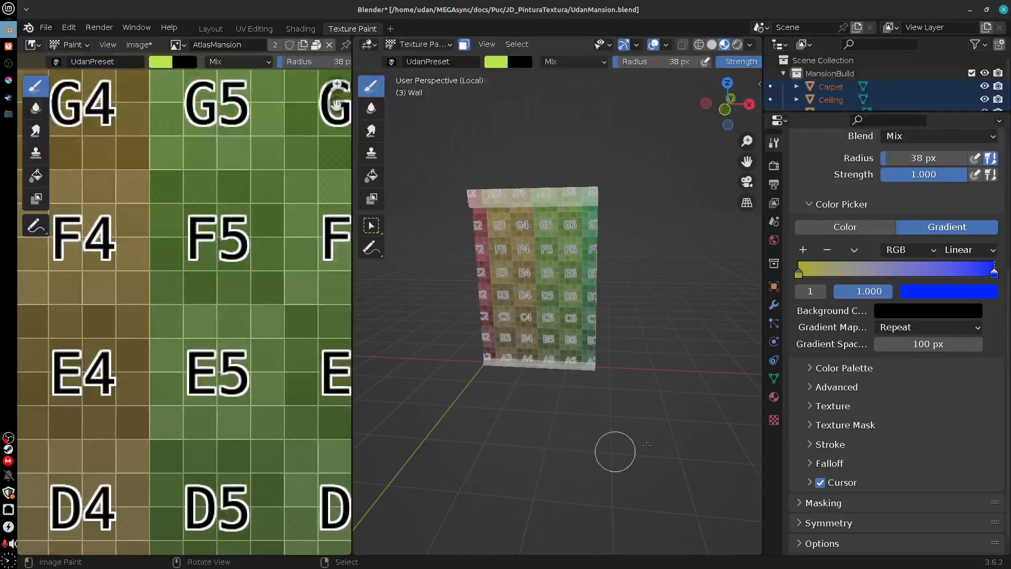
# Step: Set the gradient mapping to Pressure, paint two test strokes down the wall and undo both
pyautogui.click(925, 329)
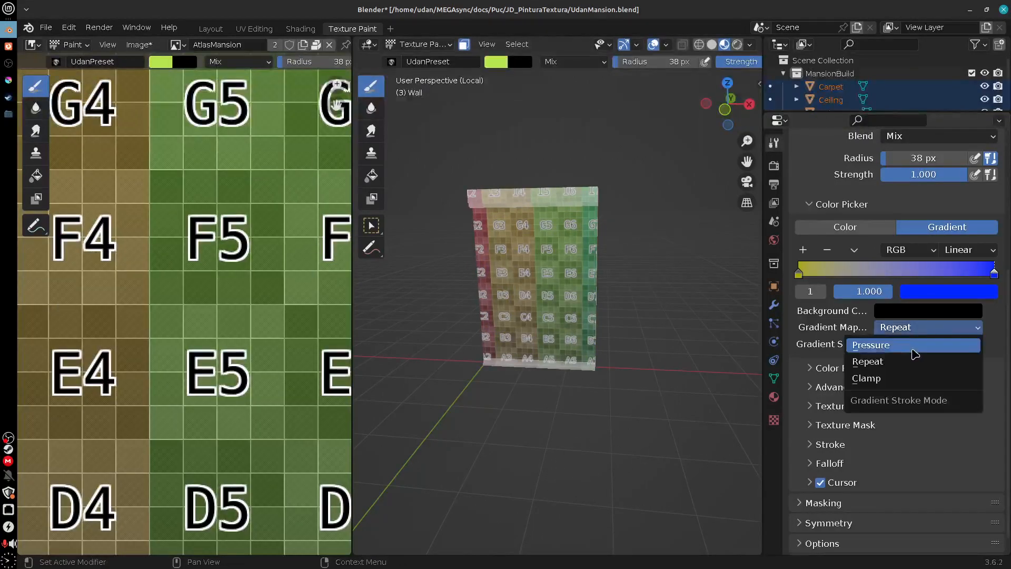
pyautogui.click(895, 345)
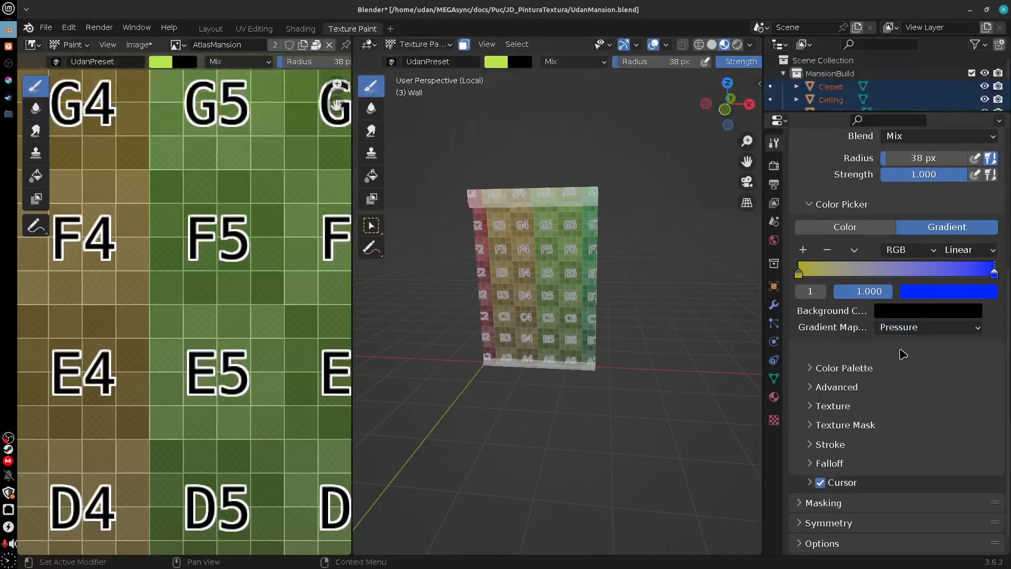
pyautogui.moveTo(527, 237); pyautogui.dragTo(509, 328)
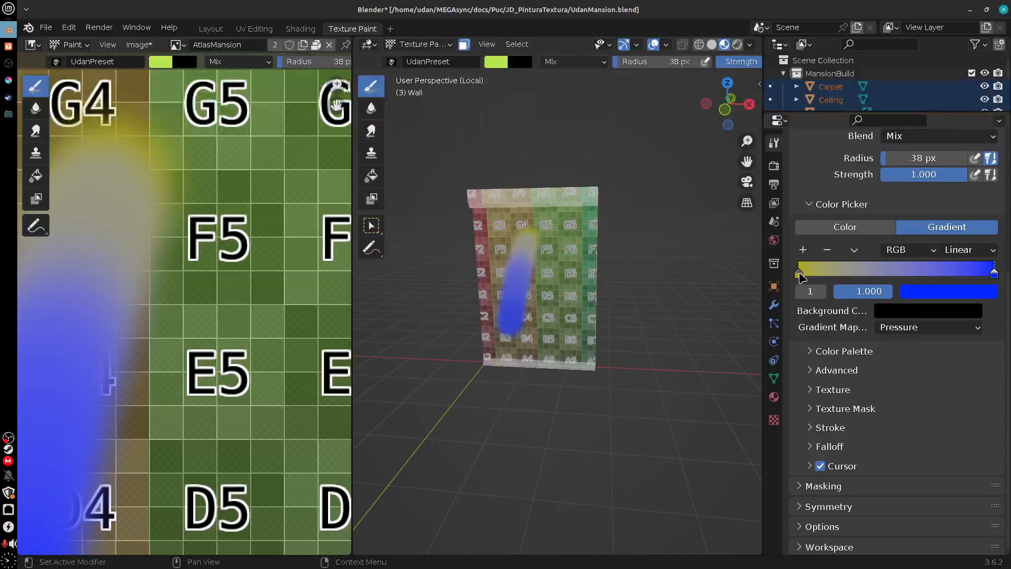
pyautogui.click(798, 273)
pyautogui.moveTo(564, 223); pyautogui.dragTo(556, 302)
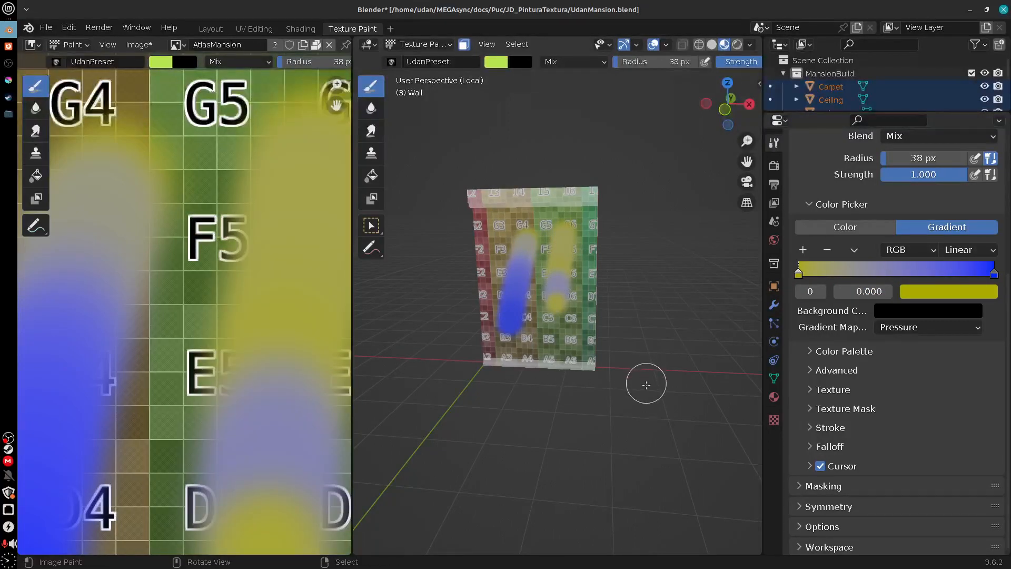
pyautogui.hotkey('ctrl', 'z')
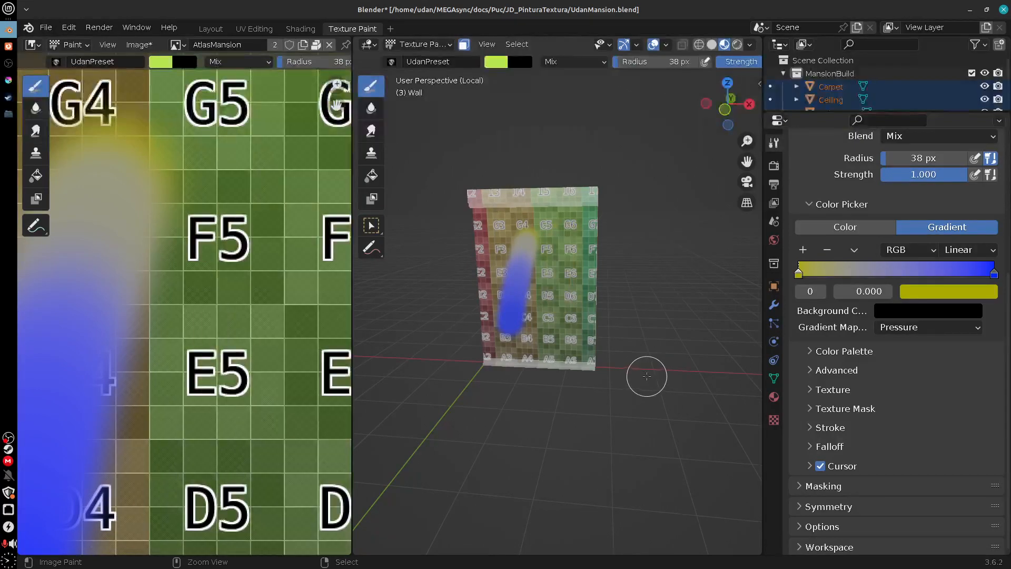
pyautogui.hotkey('ctrl', 'z')
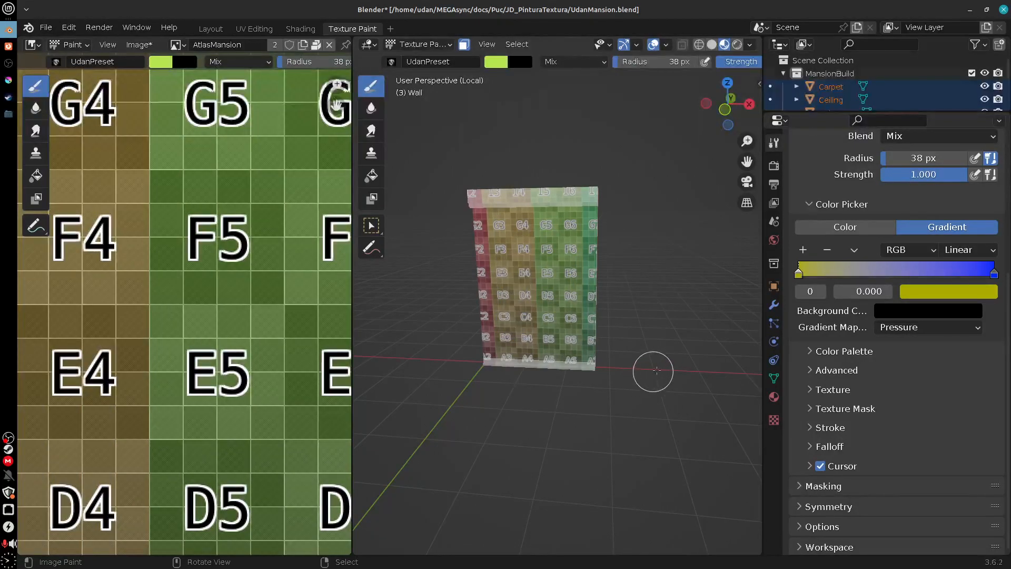
# Step: Set the gradient mapping to Clamp, paint three strokes side by side down the wall and undo them all
pyautogui.click(915, 330)
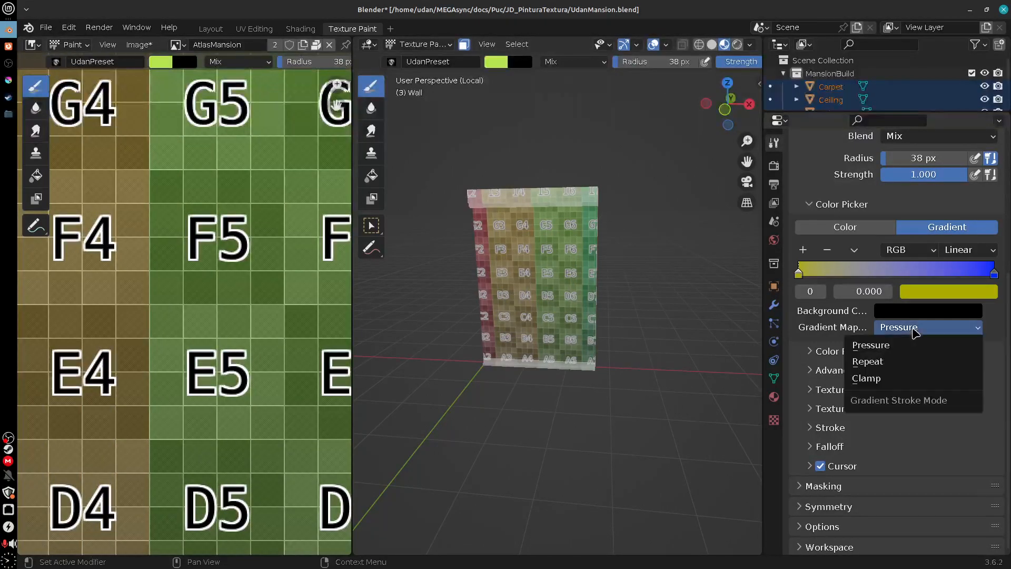
pyautogui.click(884, 378)
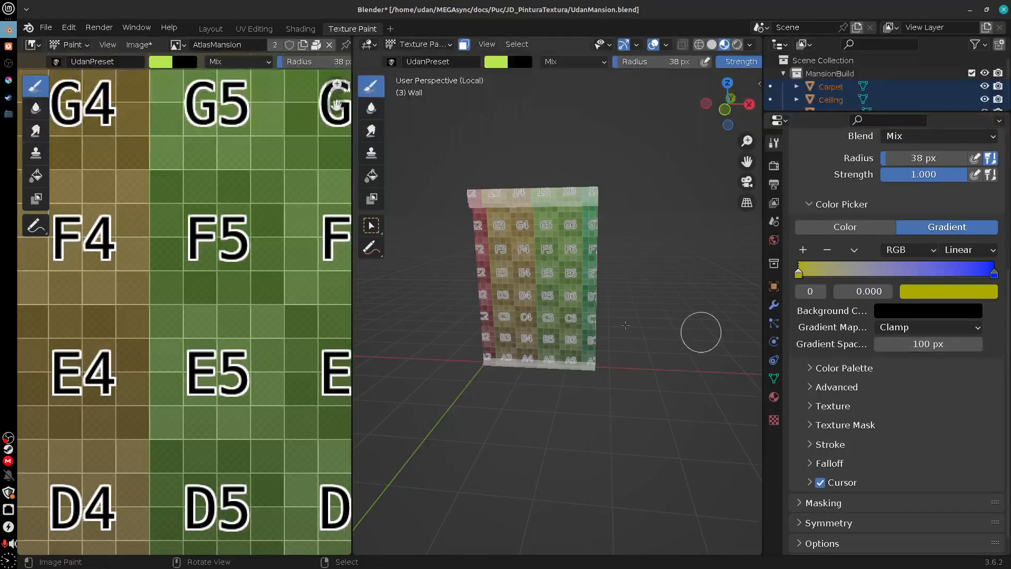
pyautogui.moveTo(517, 224); pyautogui.dragTo(514, 324)
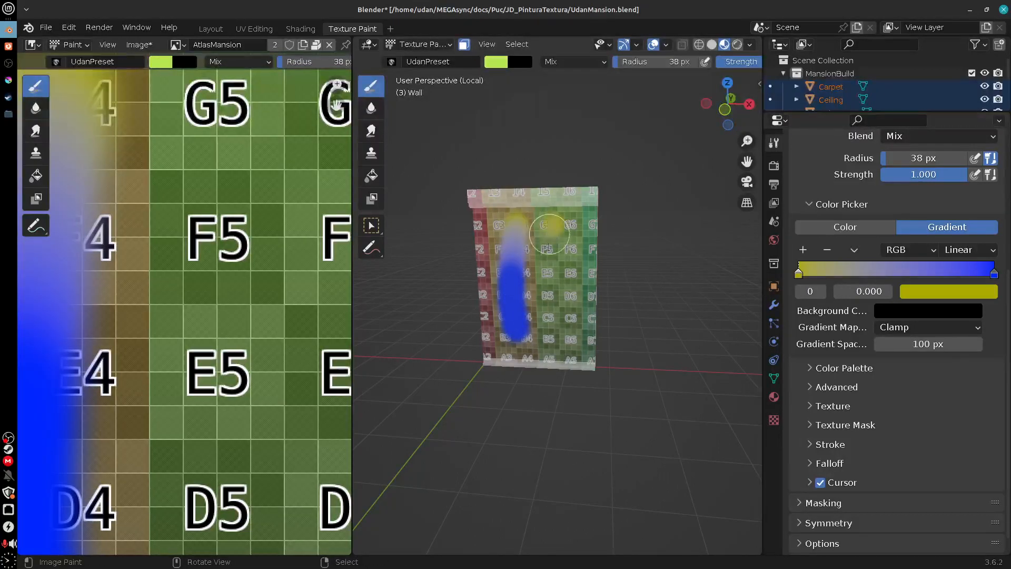
pyautogui.moveTo(548, 248); pyautogui.dragTo(551, 342)
pyautogui.moveTo(578, 227); pyautogui.dragTo(583, 337)
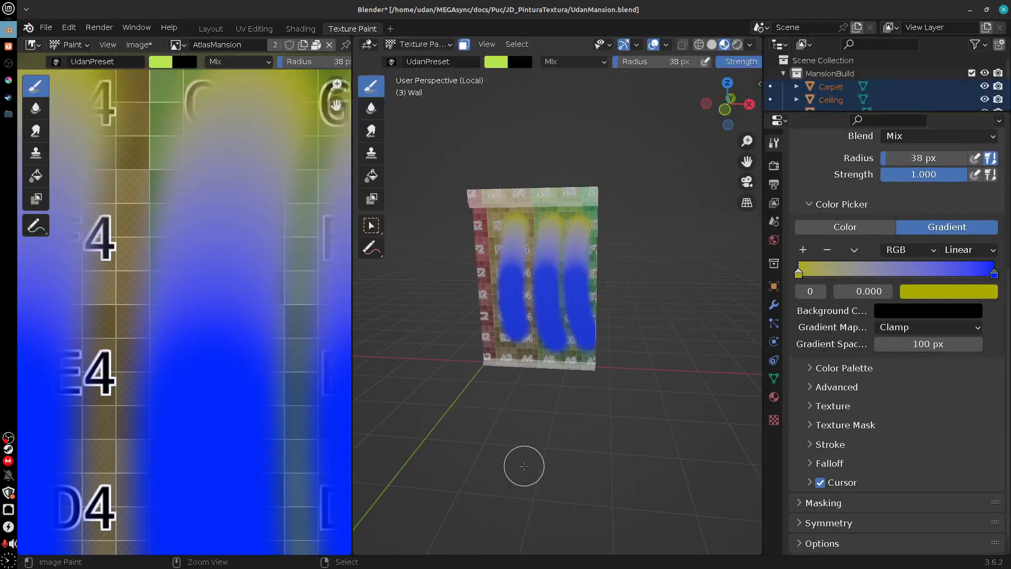
pyautogui.hotkey('ctrl', 'z')
pyautogui.hotkey('ctrl', 'z')
pyautogui.hotkey('ctrl', 'z')
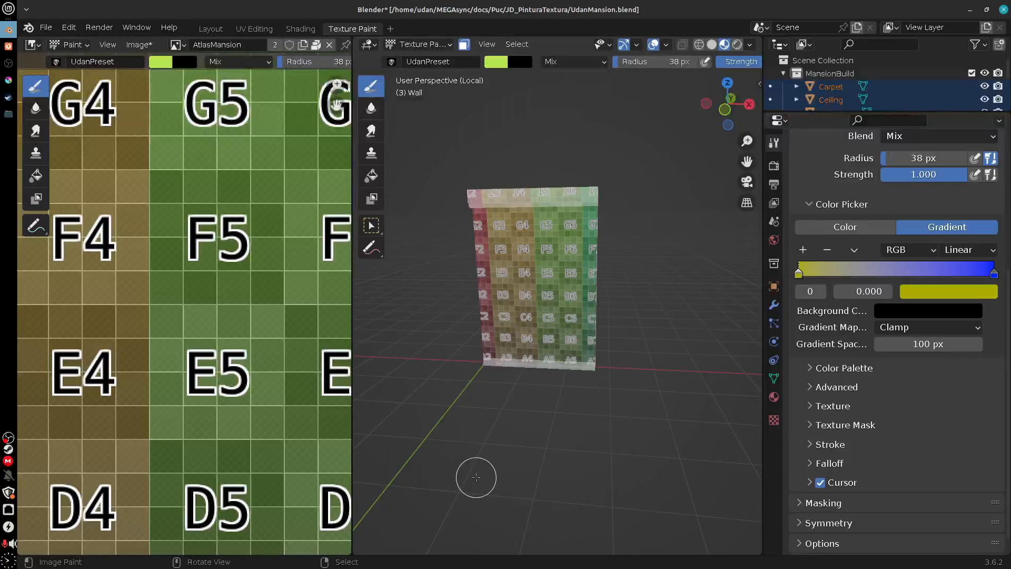
# Step: Return the brush to a single colour and swap its primary and secondary colours, making black the painting colour
pyautogui.click(856, 230)
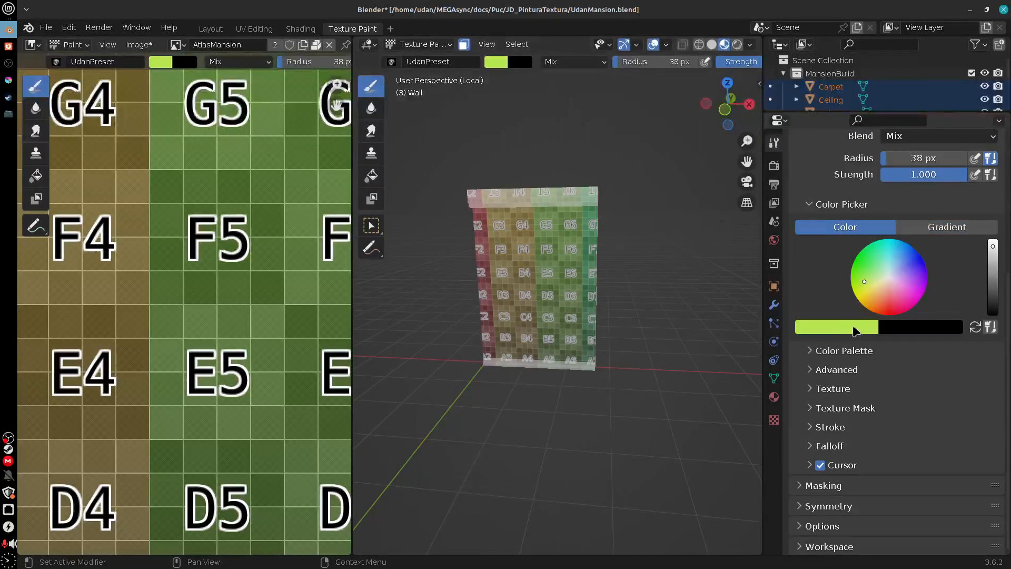
pyautogui.click(975, 327)
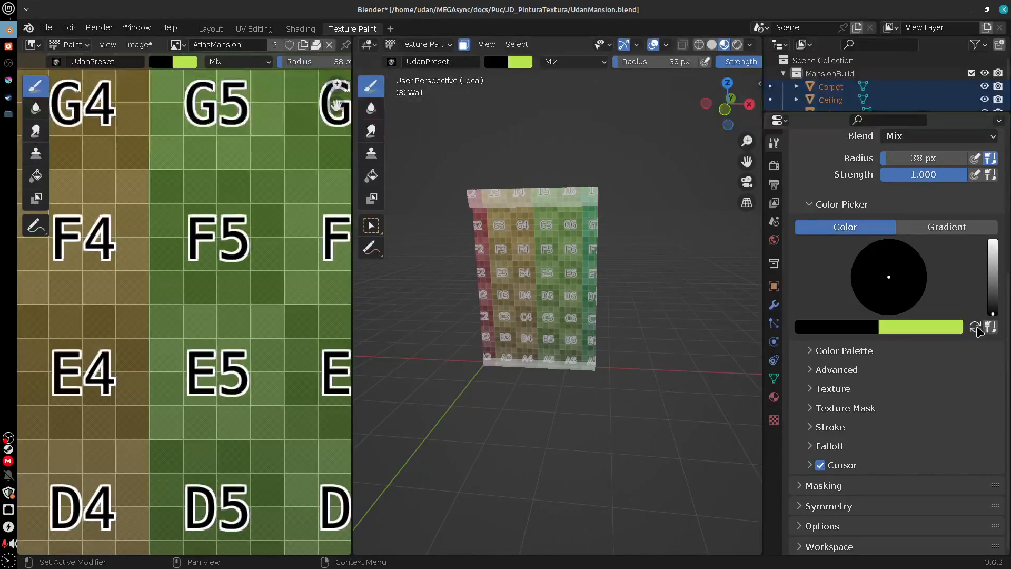
# Step: Swap the primary and secondary brush colours between one green and one black stroke painted across the wall, and undo both strokes
pyautogui.click(976, 328)
pyautogui.click(975, 327)
pyautogui.click(976, 328)
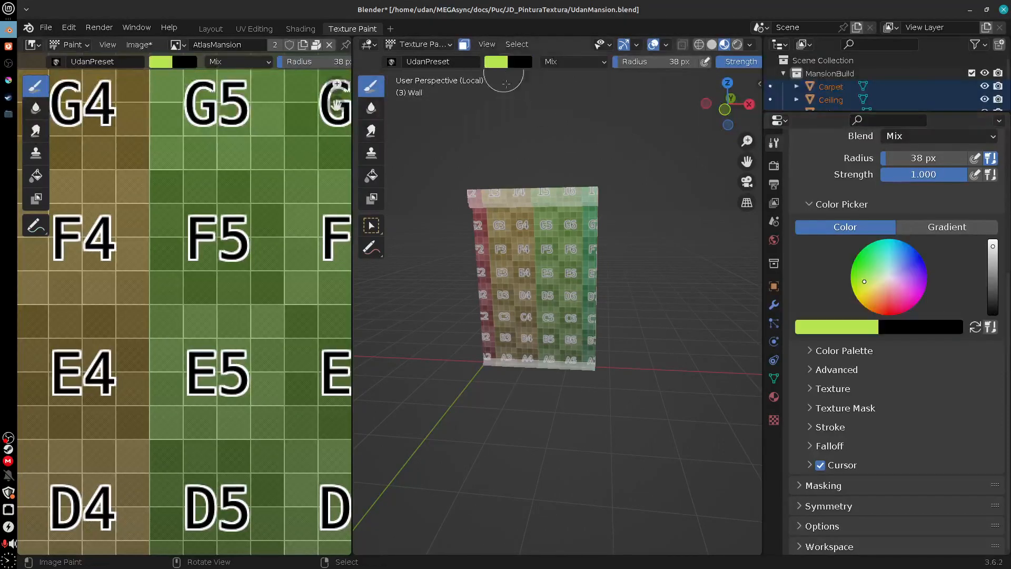
pyautogui.moveTo(542, 245)
pyautogui.mouseDown()
pyautogui.moveTo(537, 253)
pyautogui.moveTo(562, 254)
pyautogui.moveTo(518, 301)
pyautogui.mouseUp()
pyautogui.click(976, 327)
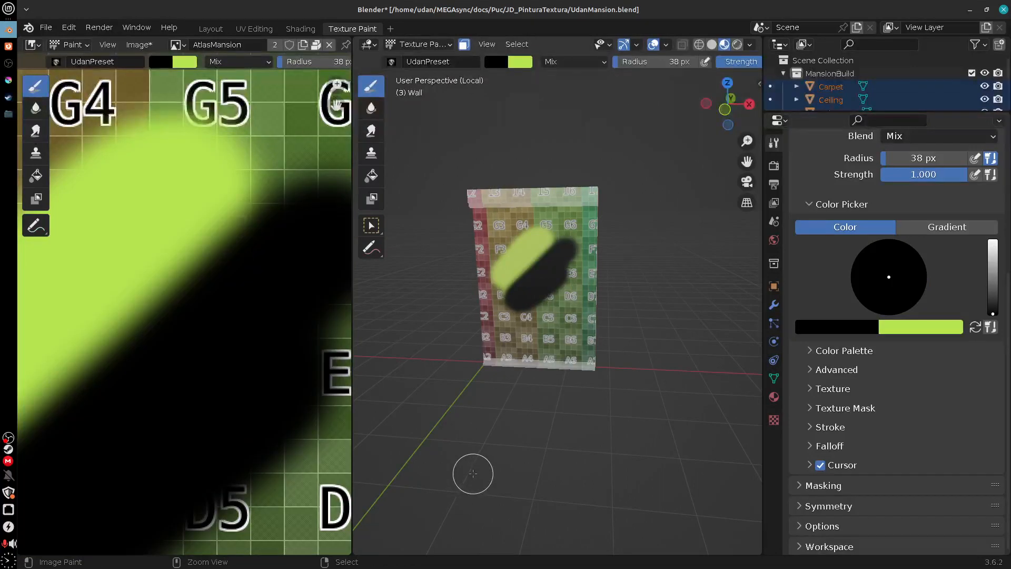
pyautogui.hotkey('ctrl', 'z')
pyautogui.hotkey('ctrl', 'z')
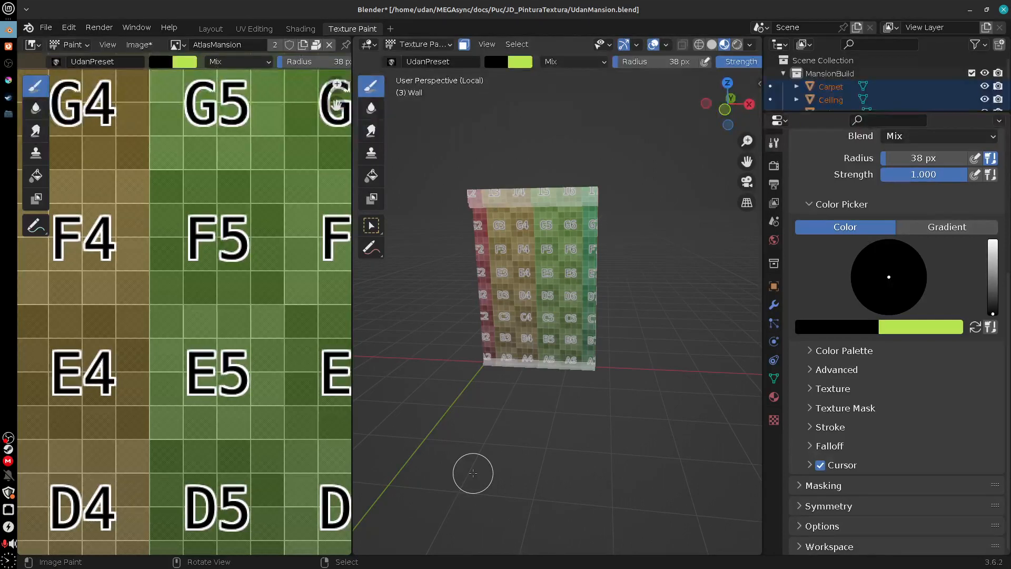
# Step: Assign the existing color palette named Palette to the brush, look over its swatches, and replace it with Palette.001
pyautogui.click(823, 350)
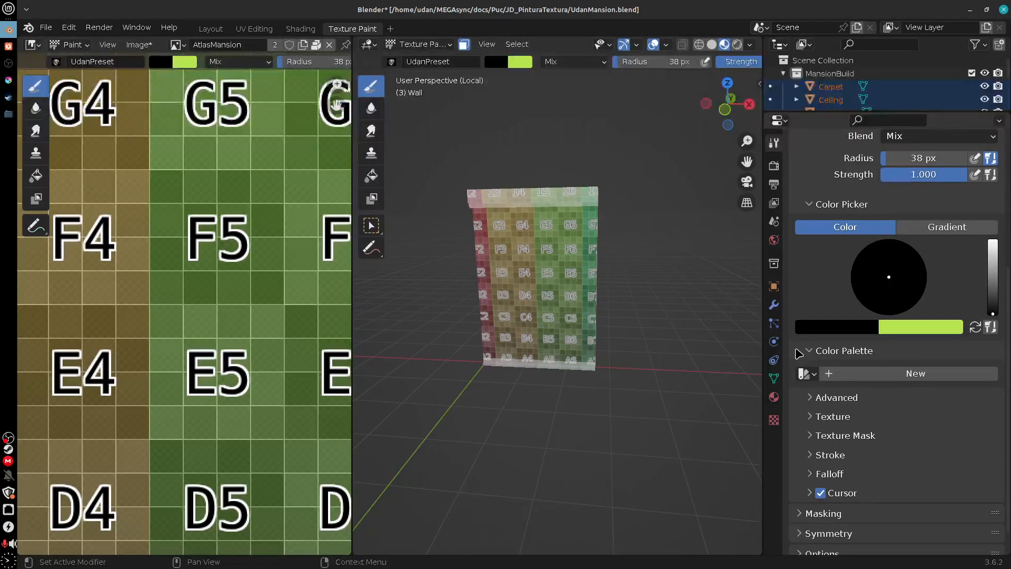
pyautogui.click(805, 373)
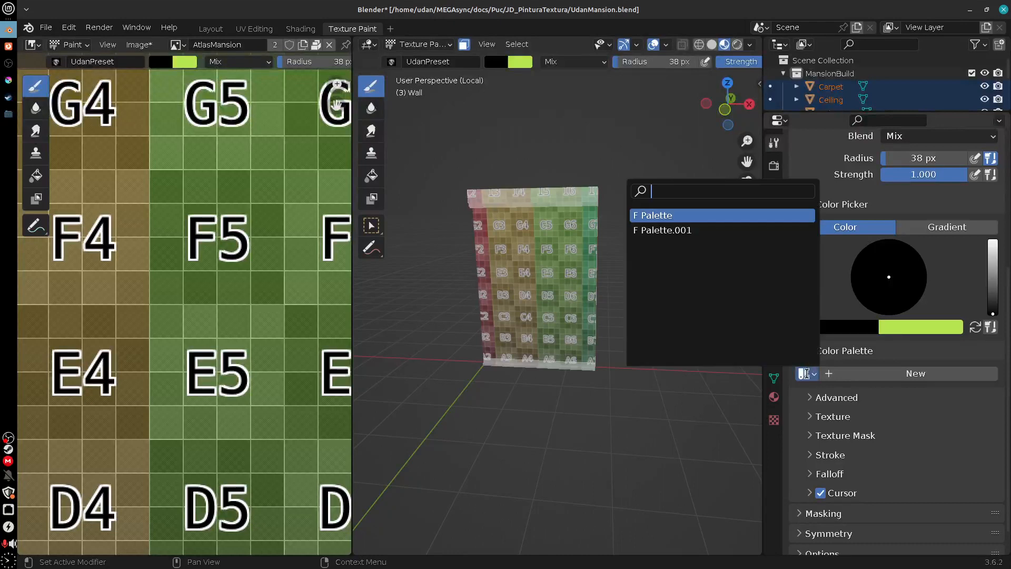
pyautogui.click(662, 215)
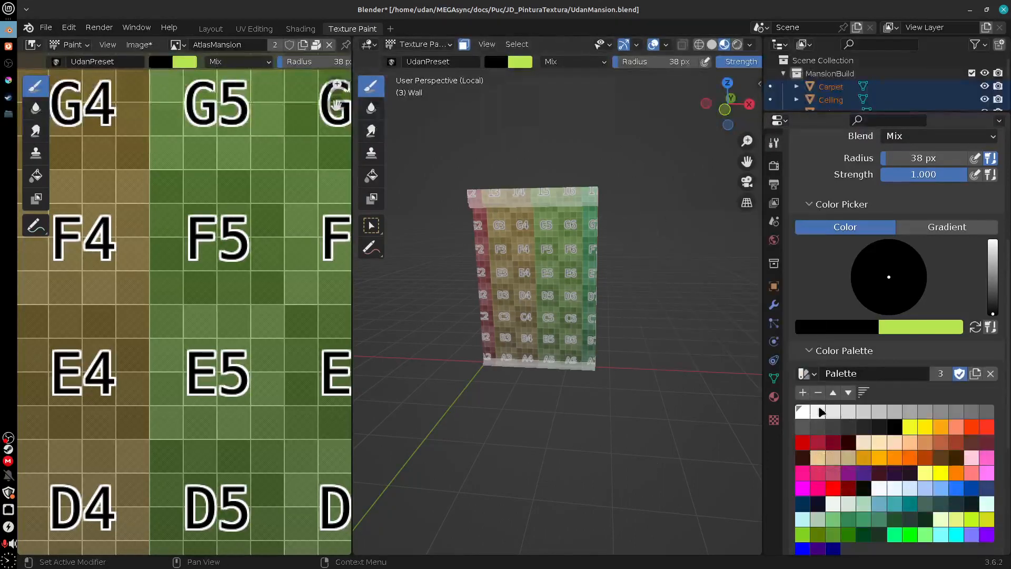
pyautogui.moveTo(1007, 371)
pyautogui.mouseDown()
pyautogui.moveTo(1007, 458)
pyautogui.moveTo(1005, 400)
pyautogui.moveTo(1002, 411)
pyautogui.mouseUp()
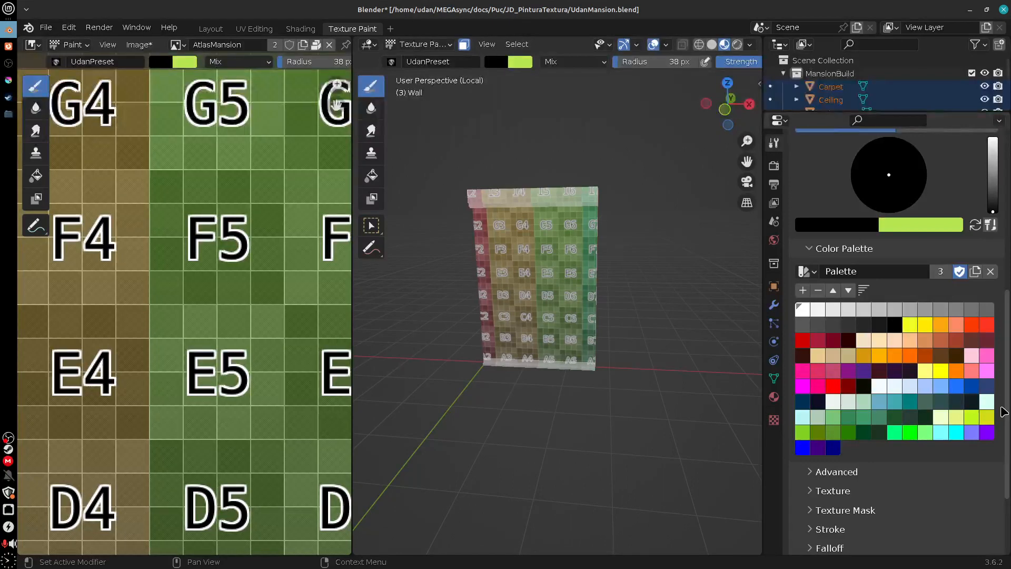
pyautogui.click(806, 272)
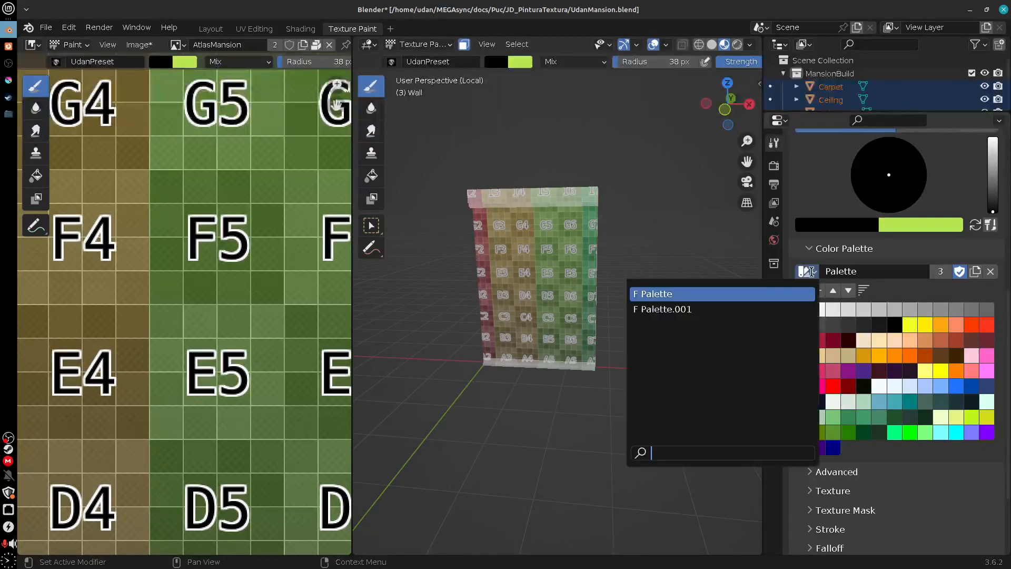
pyautogui.click(687, 308)
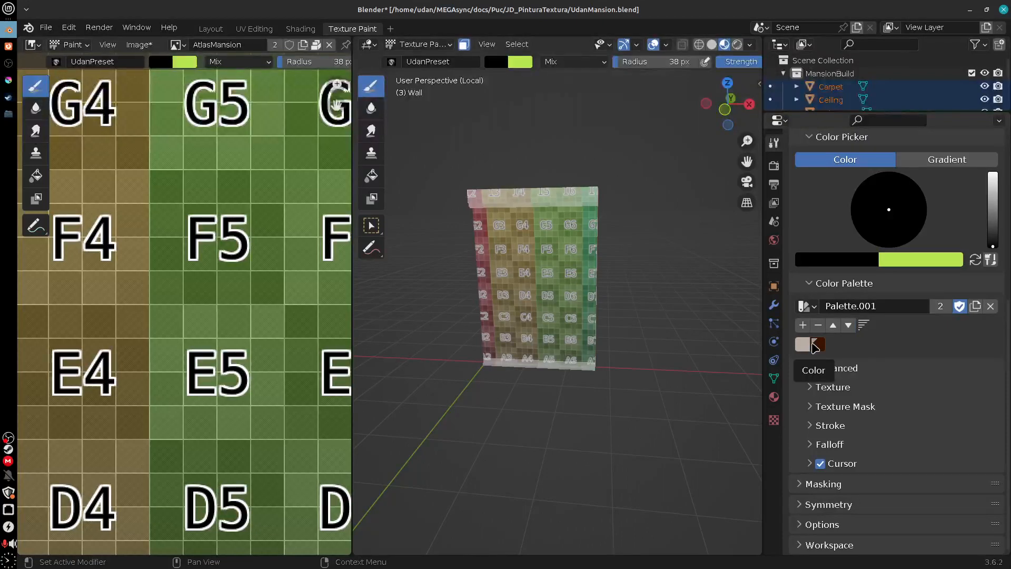
# Step: Rename the assigned color palette as UdanPalette
pyautogui.click(878, 307)
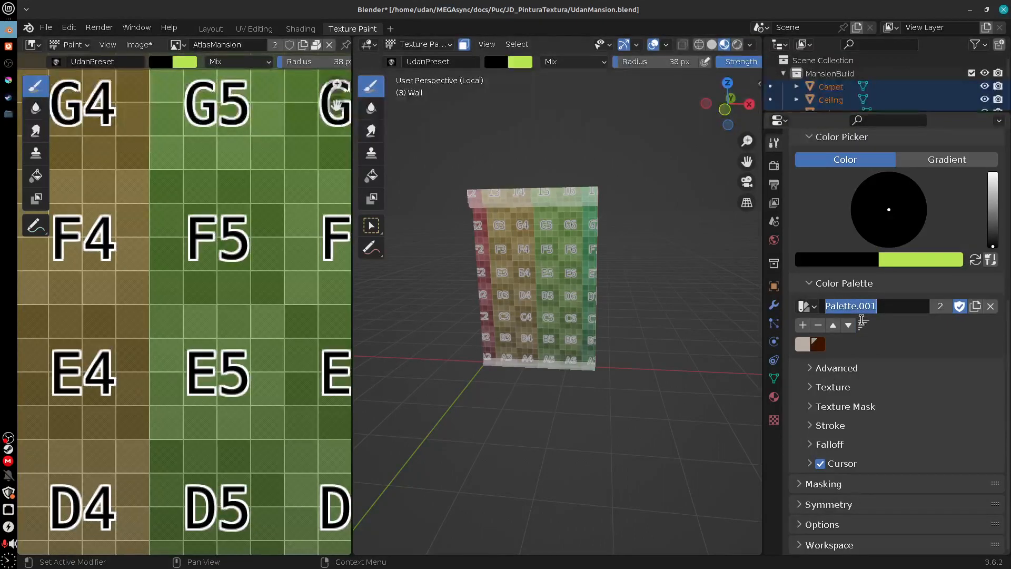
pyautogui.write('Uda')
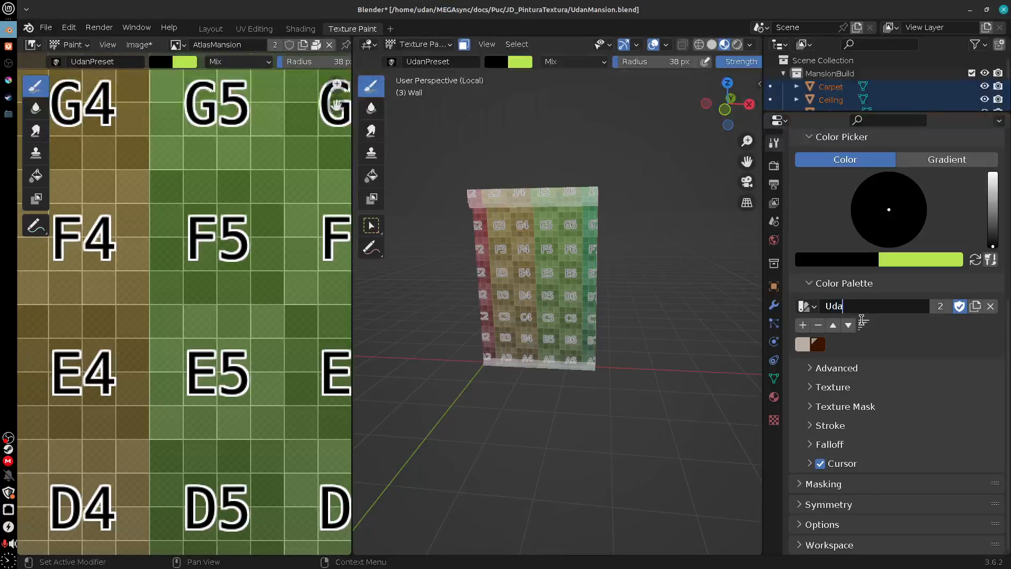
pyautogui.write('n')
pyautogui.press('Return')
pyautogui.click(865, 306)
pyautogui.write('Palette')
pyautogui.press('Return')
# Step: Pick the light beige swatch as the brush colour, remove both swatches from the palette, and view the primary colour's HSV values
pyautogui.click(959, 307)
pyautogui.click(818, 325)
pyautogui.click(802, 345)
pyautogui.click(817, 325)
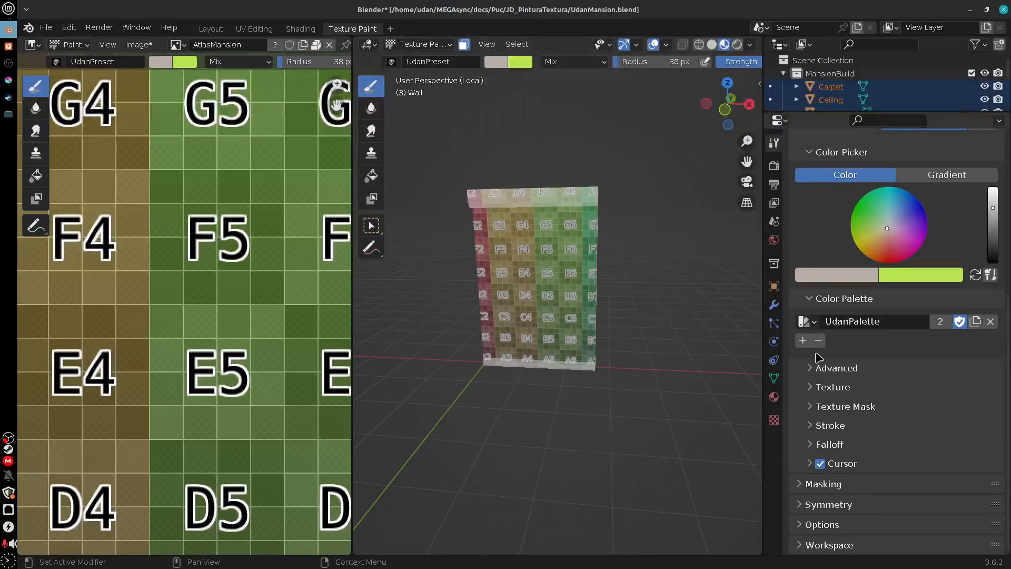
pyautogui.moveTo(602, 342)
pyautogui.mouseDown(button='middle')
pyautogui.moveTo(702, 346)
pyautogui.moveTo(463, 405)
pyautogui.moveTo(498, 388)
pyautogui.moveTo(590, 382)
pyautogui.mouseUp(button='middle')
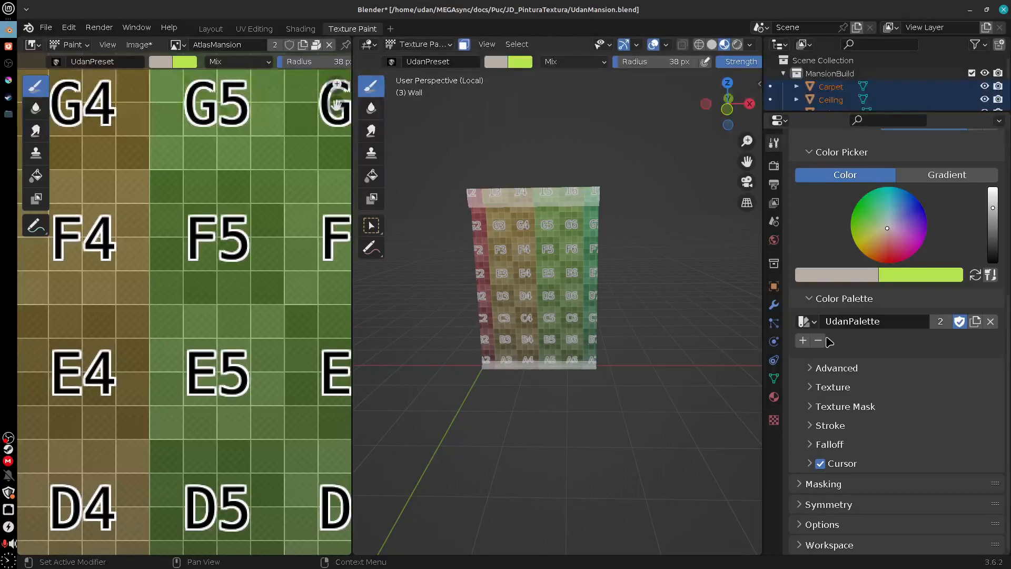
pyautogui.rightClick(503, 67)
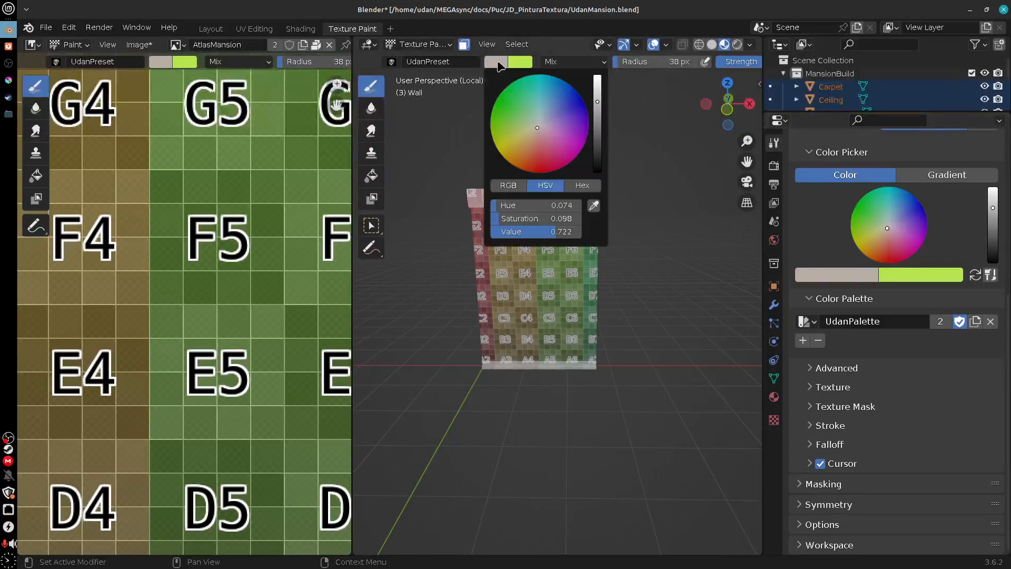
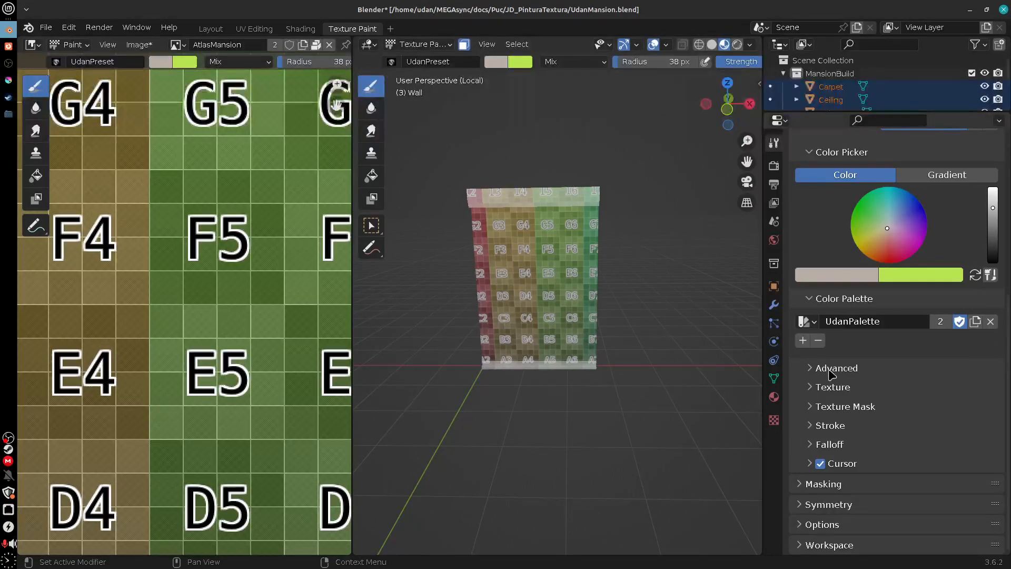
# Step: Examine the brush's advanced Affect Alpha and Accumulate options, compare with the alpha settings of the layers in Krita, and return to Blender
pyautogui.click(830, 370)
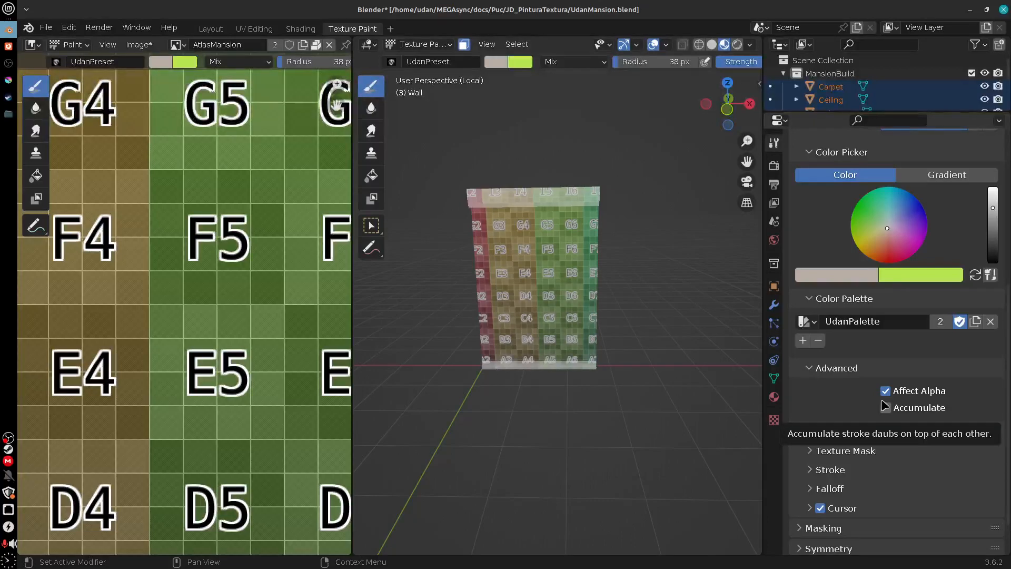
pyautogui.hotkey('alt', 'Tab')
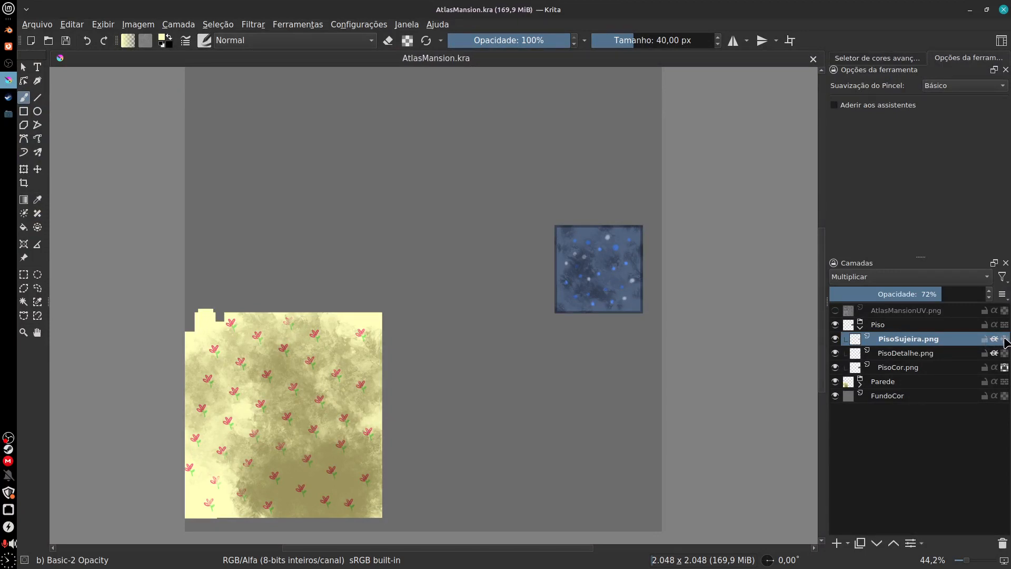
pyautogui.click(970, 10)
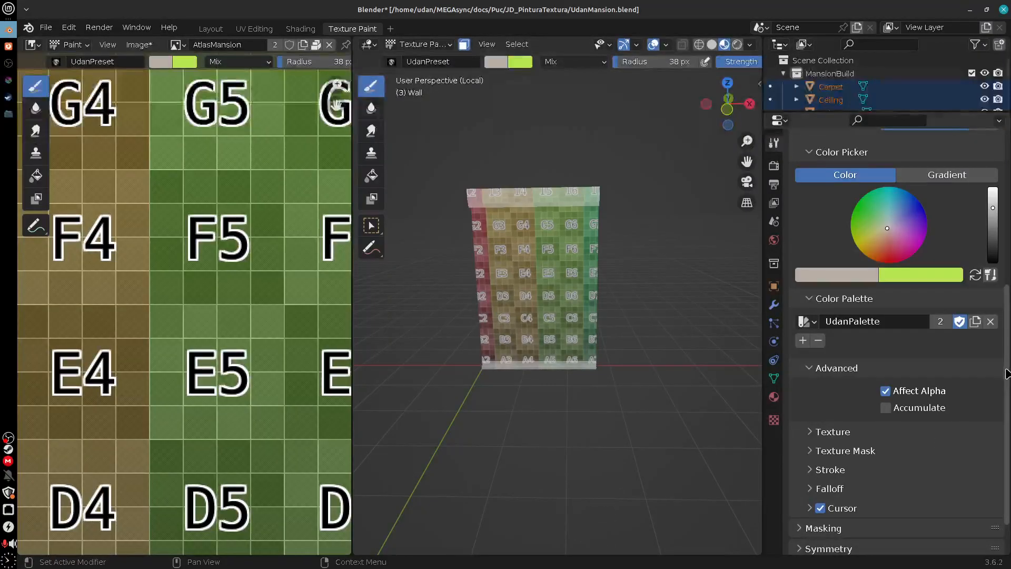
pyautogui.scroll(-2, 982, 408)
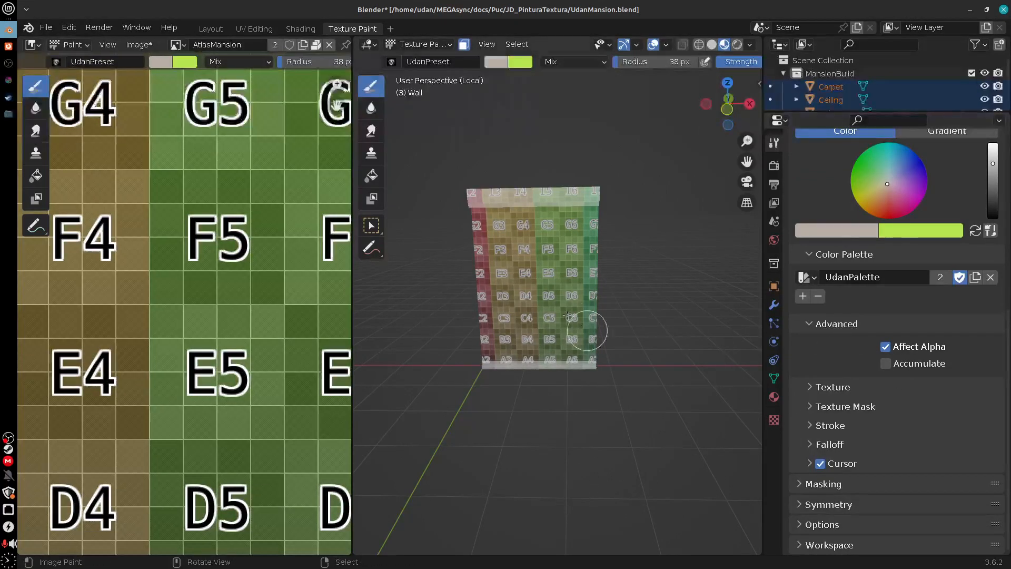
pyautogui.click(836, 324)
# Step: Examine the brush's texture settings, including its mapping, angle, offset and size
pyautogui.click(831, 389)
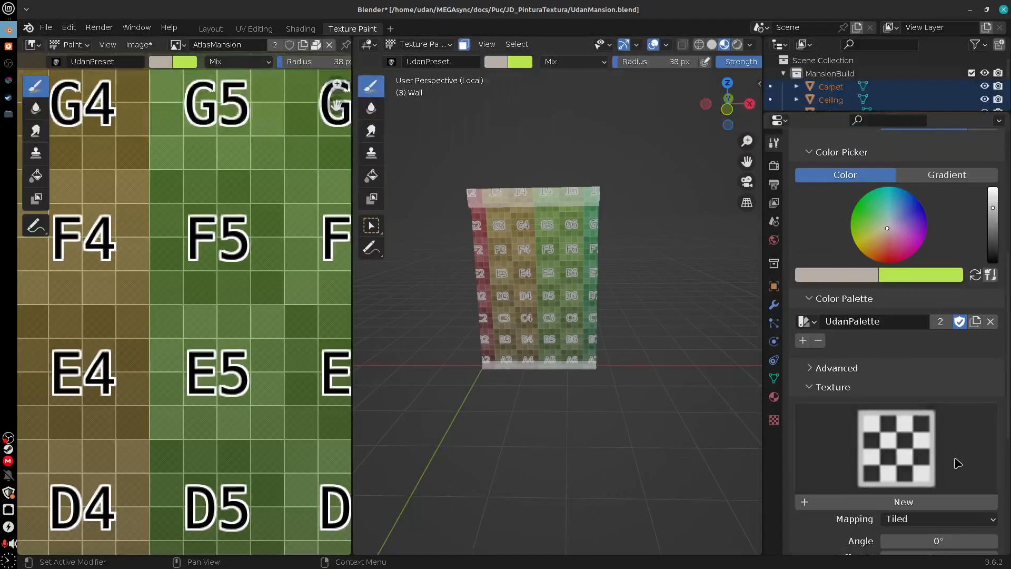
pyautogui.click(885, 452)
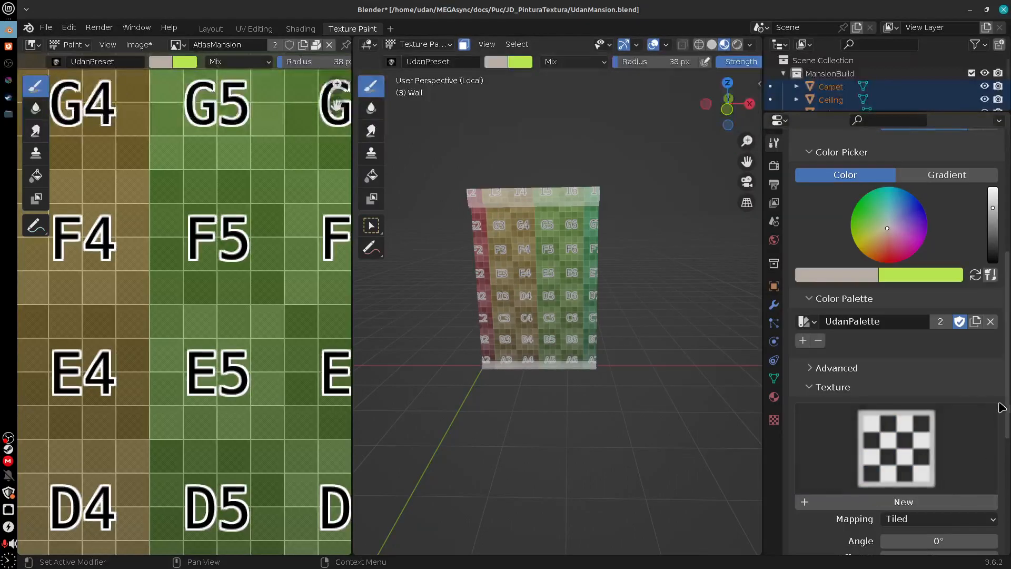
pyautogui.scroll(-6, 1006, 470)
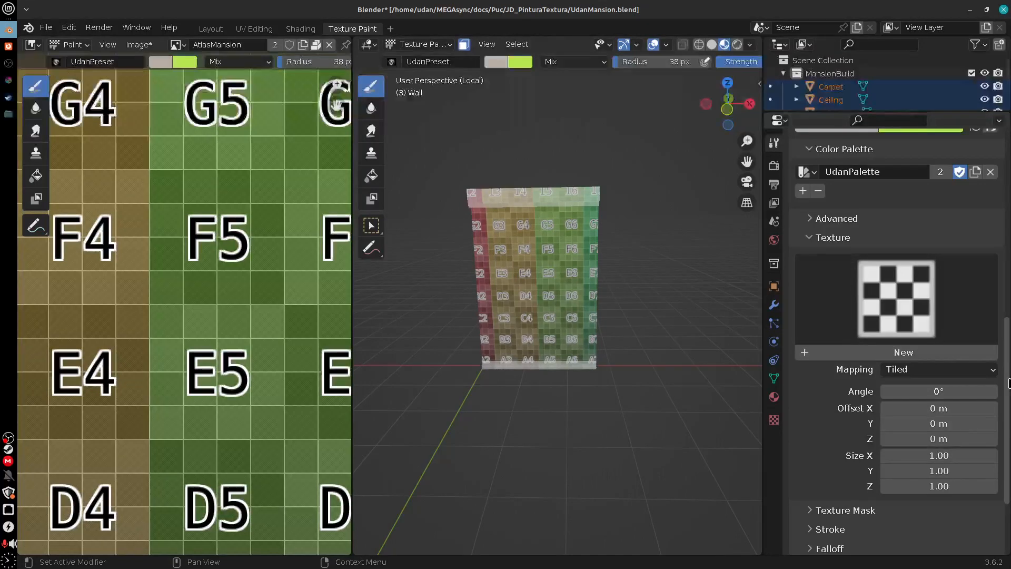
# Step: Set the primary brush colour to pure white with value 1.000 and saturation 0, and the secondary colour to black
pyautogui.moveTo(1008, 382); pyautogui.dragTo(1009, 305)
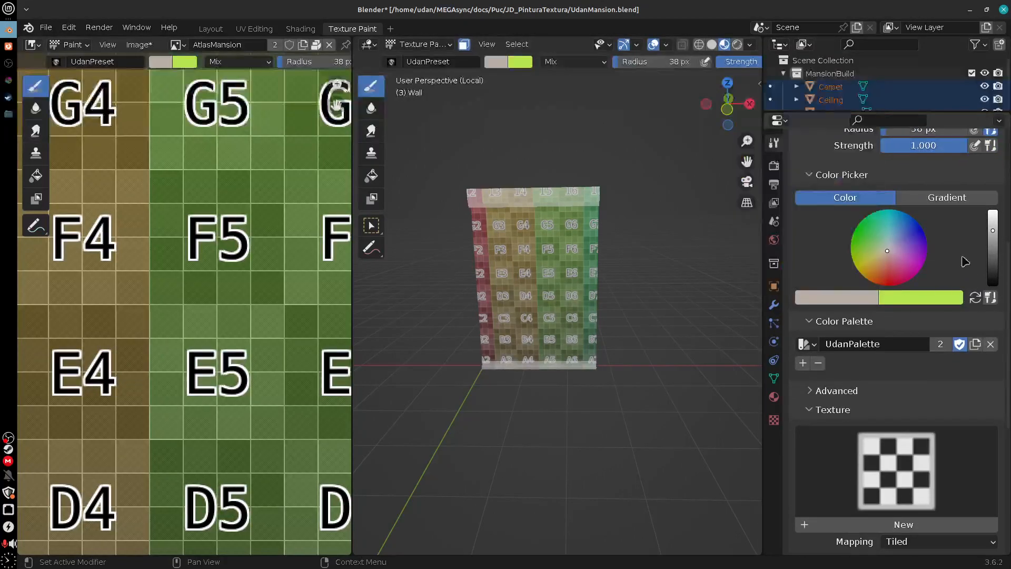
pyautogui.click(851, 301)
pyautogui.moveTo(992, 232); pyautogui.dragTo(992, 211)
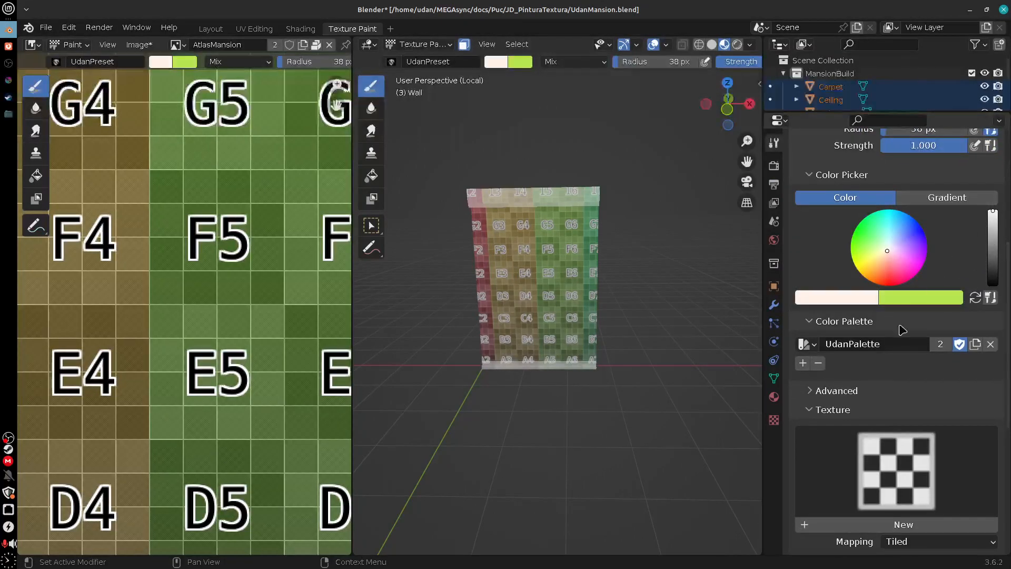
pyautogui.click(871, 296)
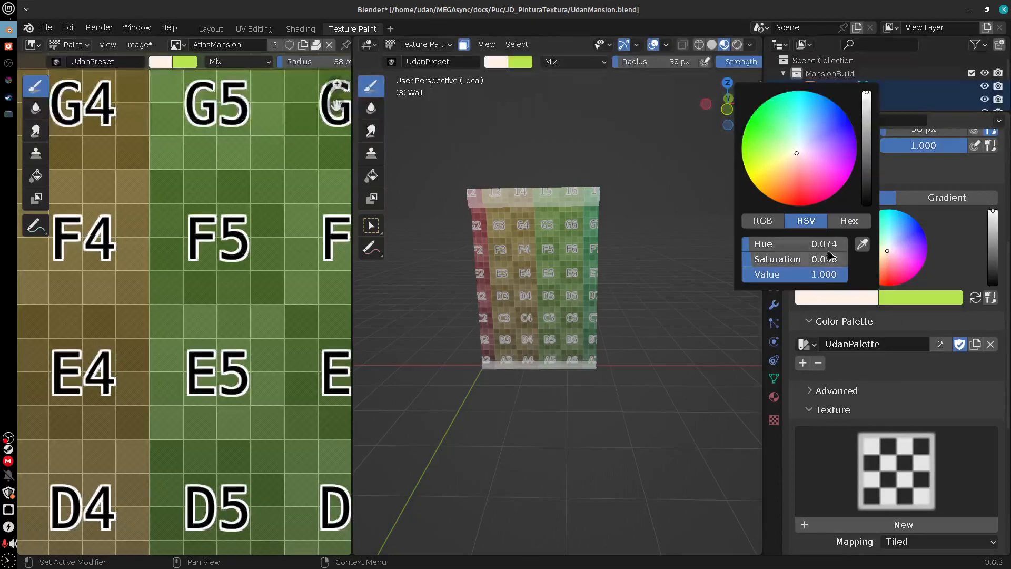
pyautogui.moveTo(763, 258); pyautogui.dragTo(728, 258)
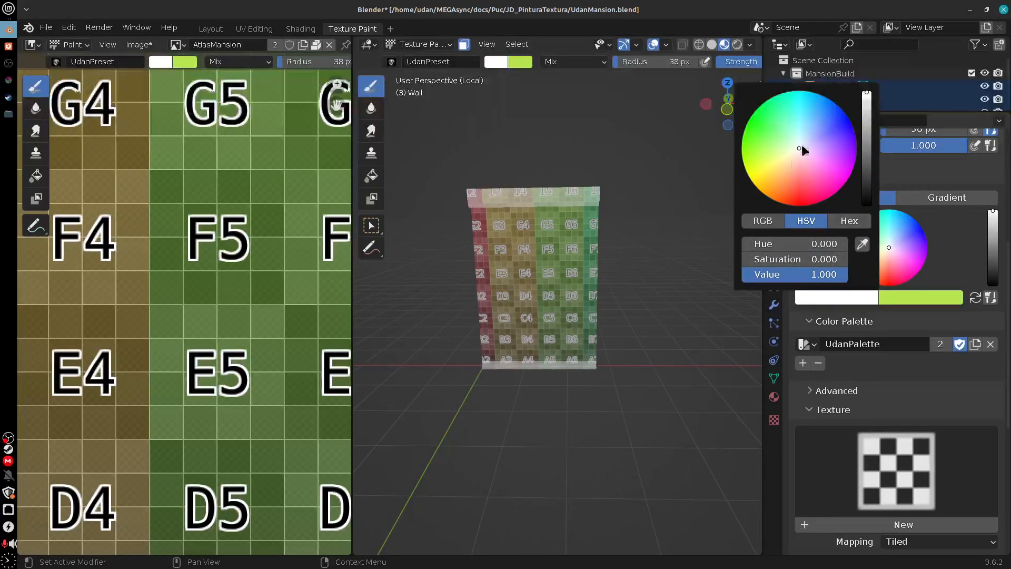
pyautogui.click(920, 299)
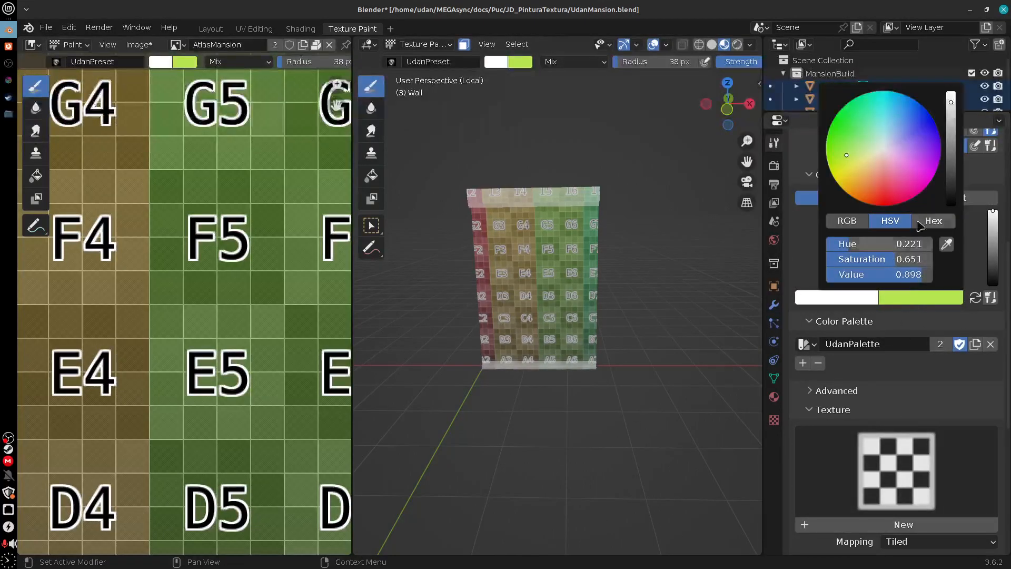
pyautogui.moveTo(916, 268); pyautogui.dragTo(842, 269)
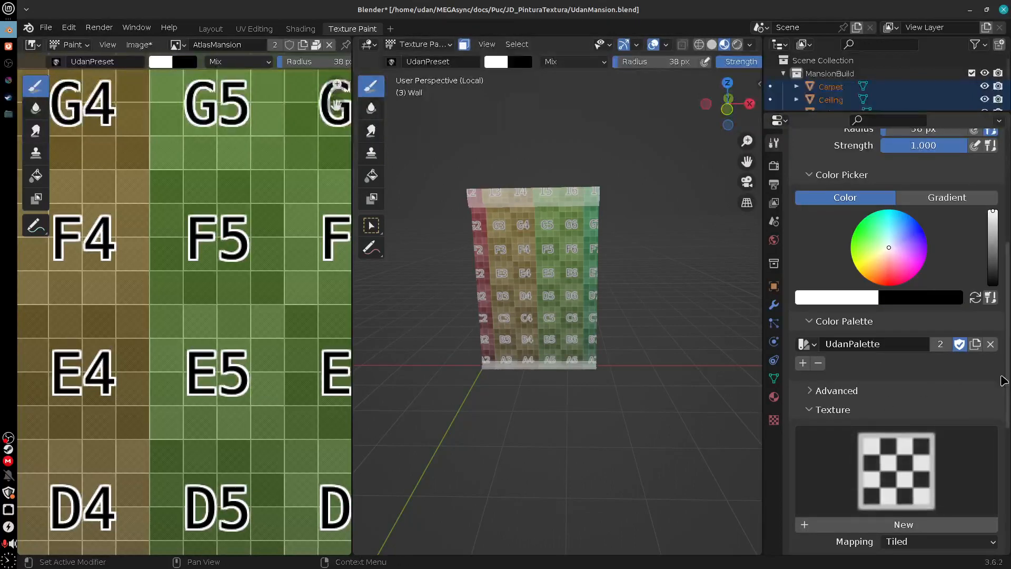
# Step: Create a new texture for the brush and name it Exemplo
pyautogui.scroll(-6, 946, 395)
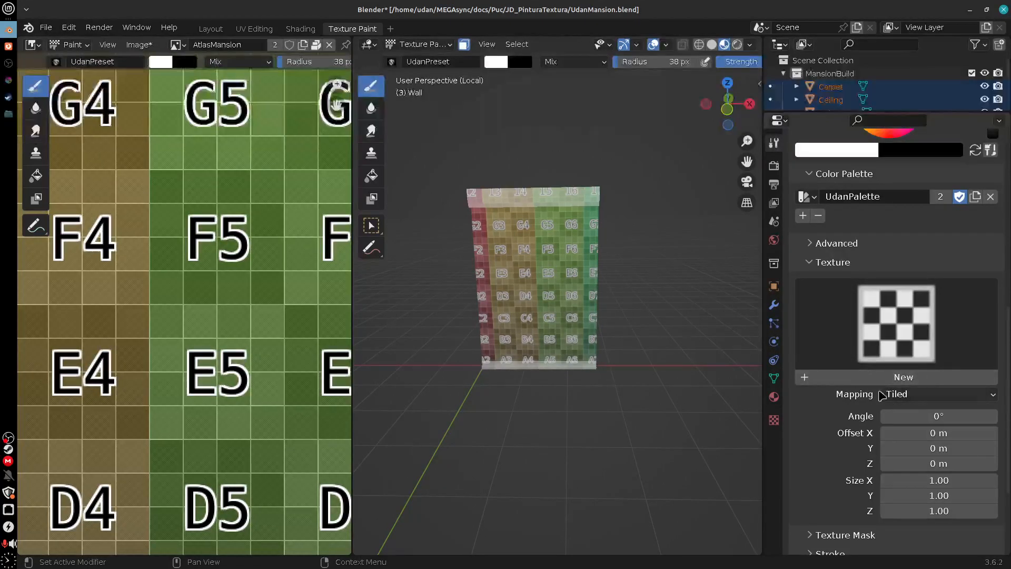
pyautogui.click(908, 377)
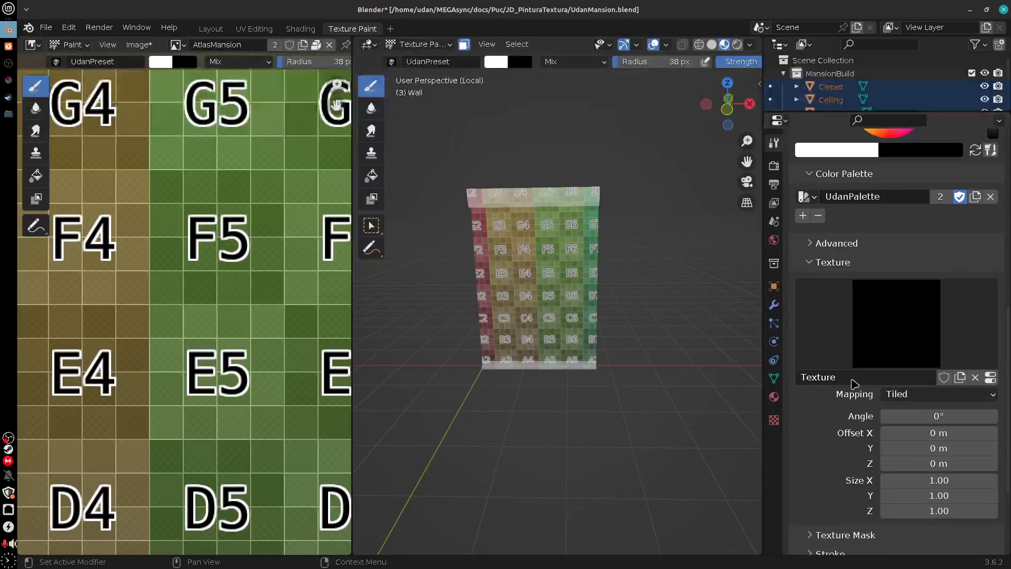
pyautogui.click(850, 381)
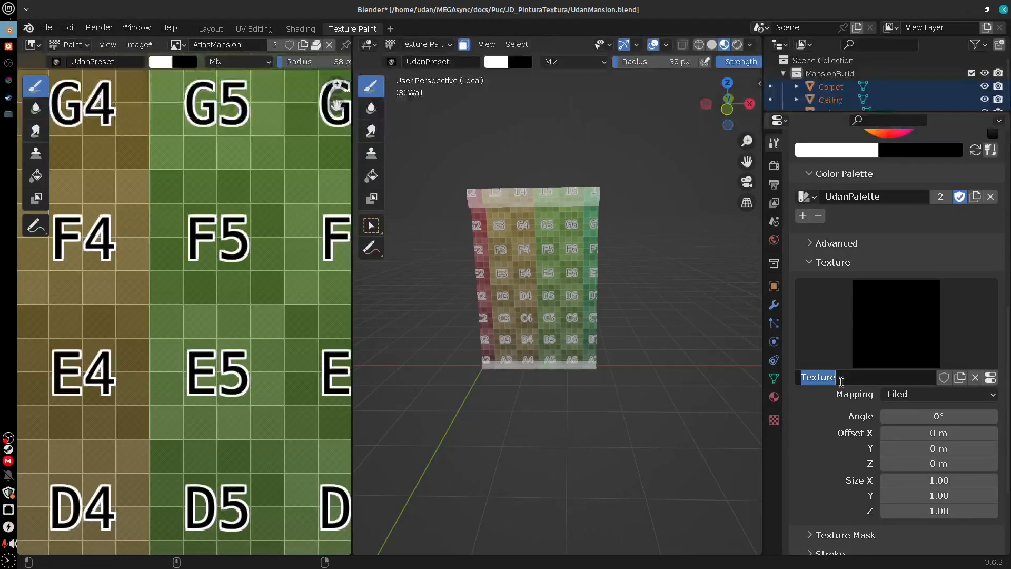
pyautogui.write('EE')
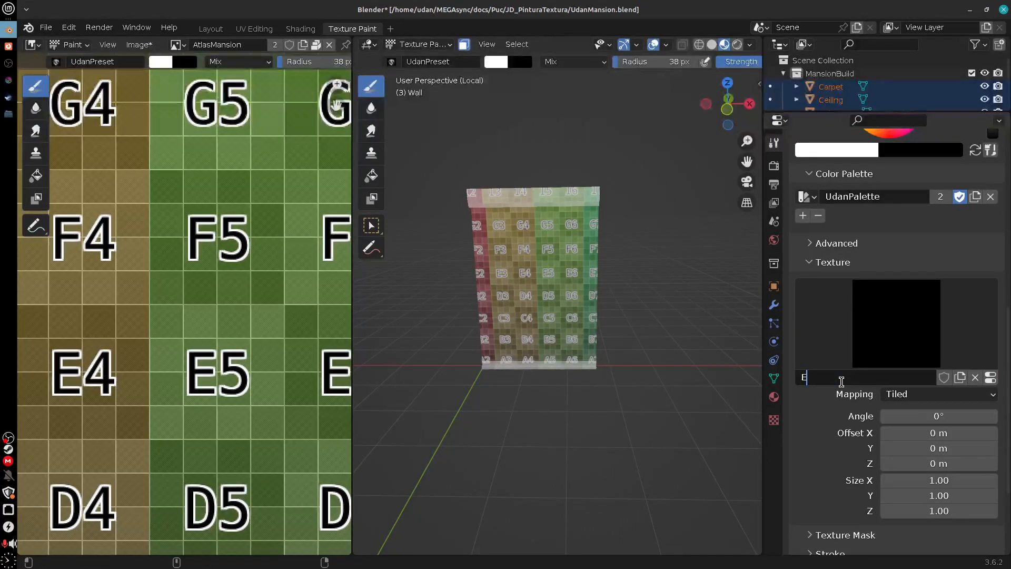
pyautogui.write('xemplo')
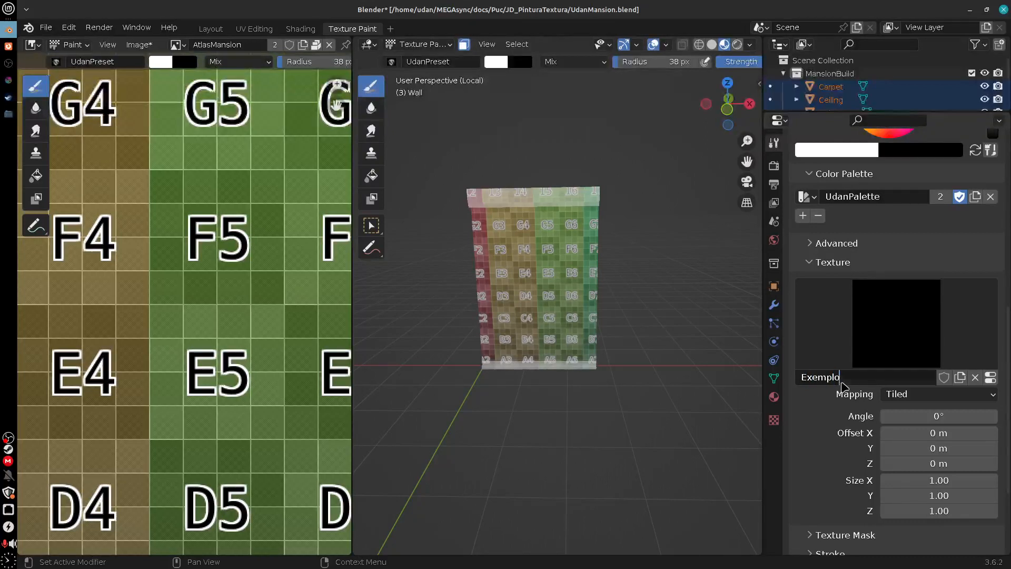
pyautogui.press('Return')
# Step: Open the Exemplo texture's settings and load 0.png from the terrain_utils/rock folder as its image
pyautogui.click(991, 378)
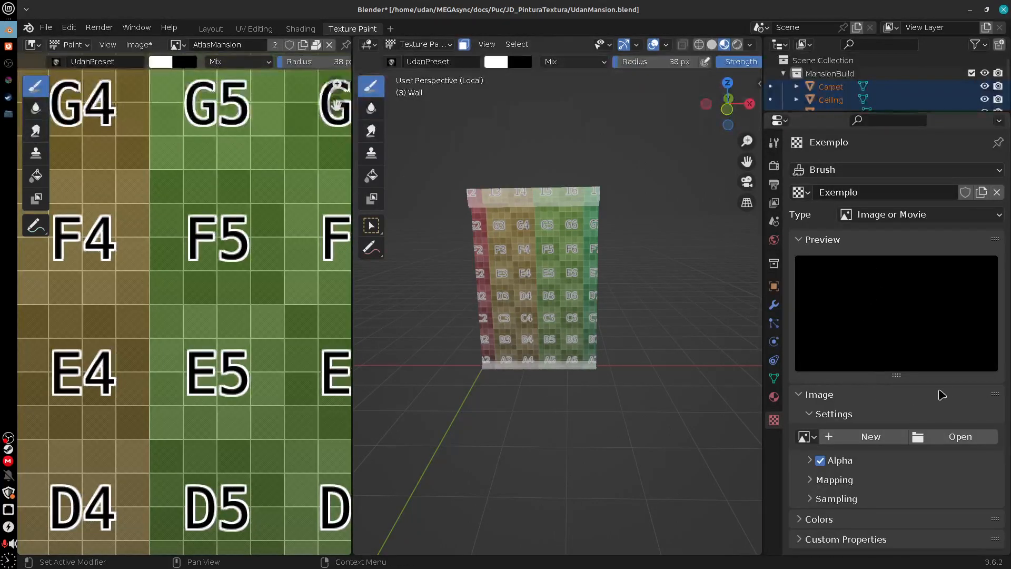
pyautogui.click(954, 437)
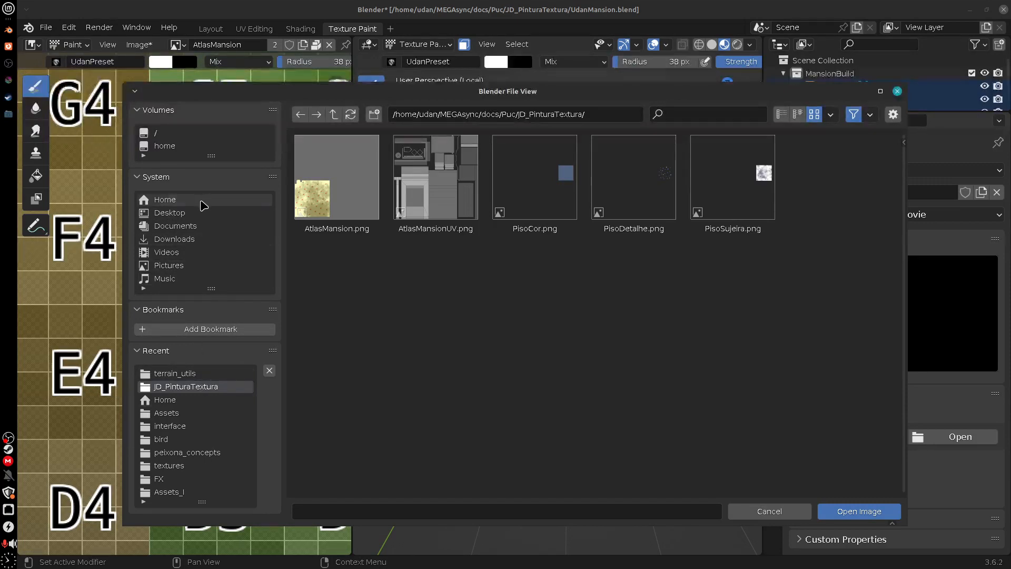
pyautogui.click(203, 205)
pyautogui.click(208, 374)
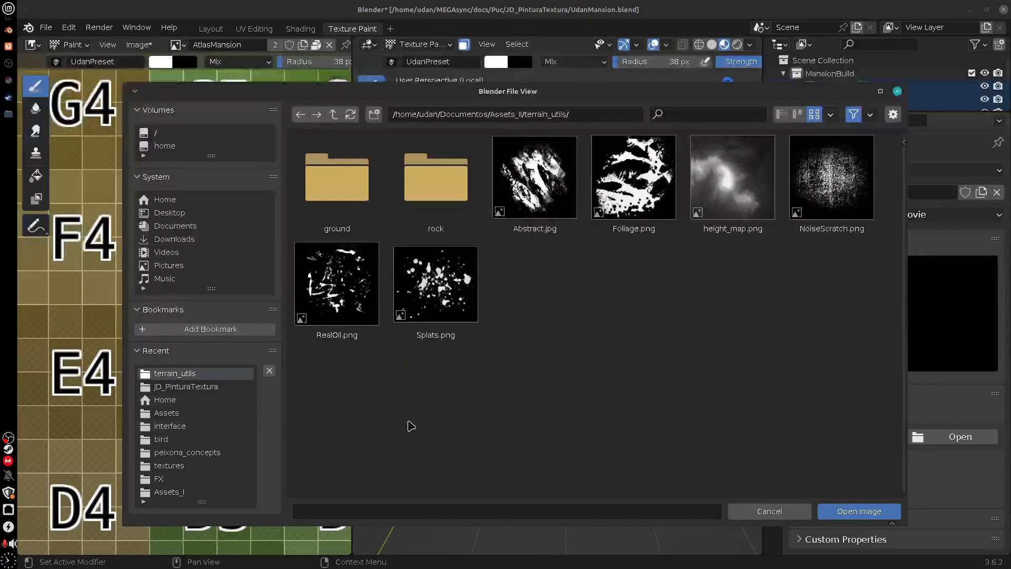
pyautogui.doubleClick(451, 180)
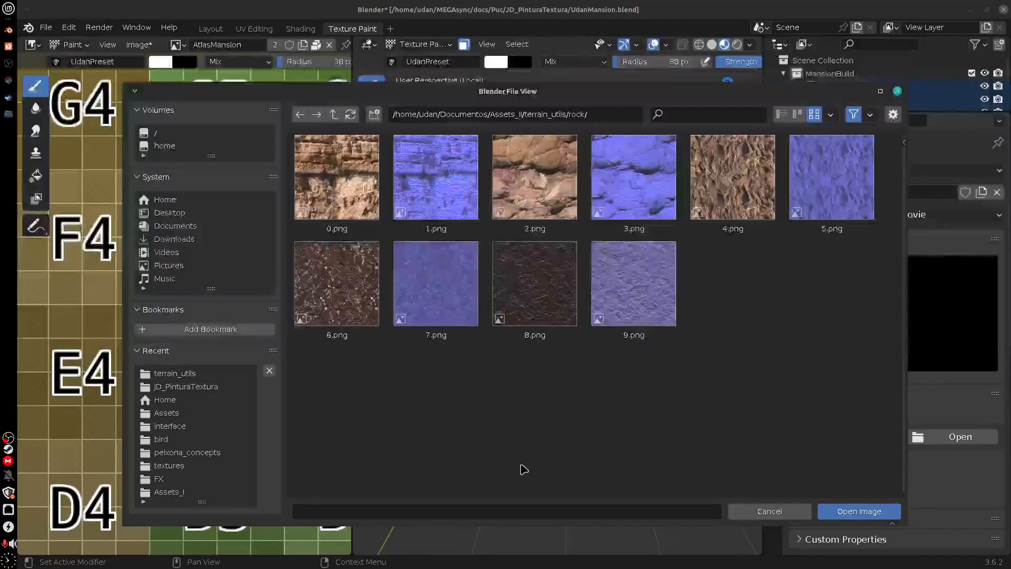
pyautogui.click(354, 177)
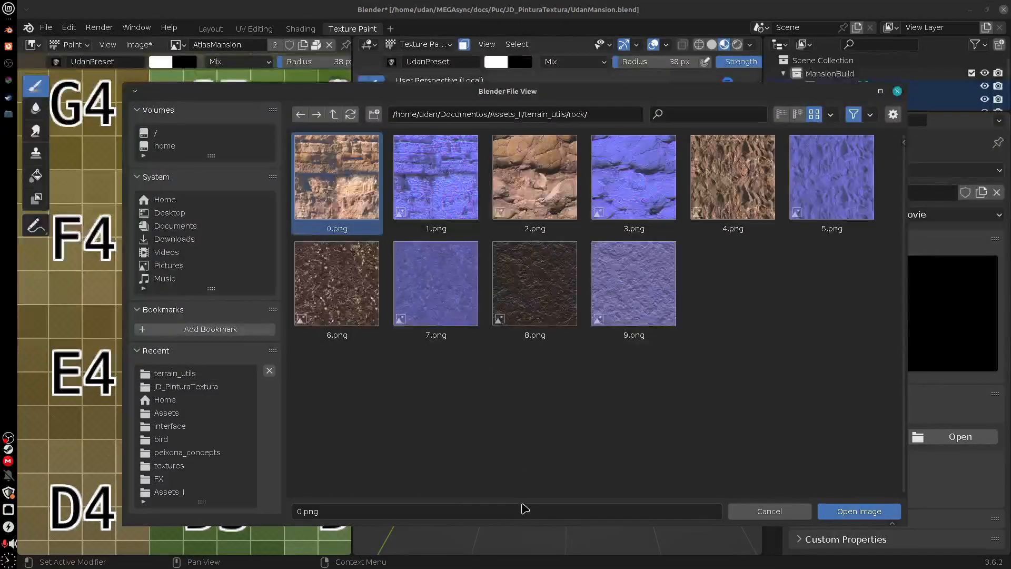
pyautogui.click(859, 511)
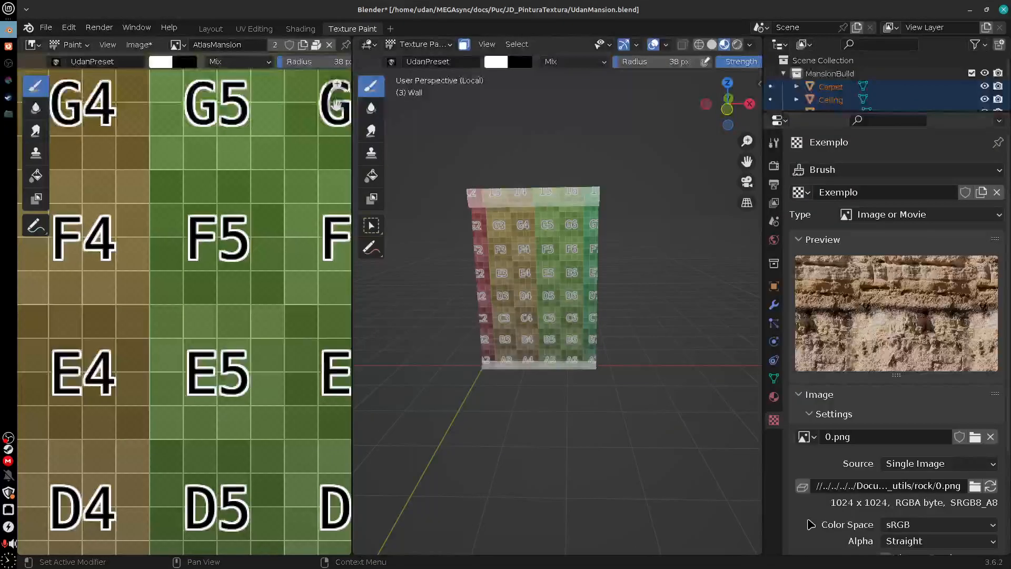
# Step: Paint test strokes over the wall with the tiled rock texture and undo them
pyautogui.moveTo(579, 266)
pyautogui.mouseDown()
pyautogui.moveTo(531, 293)
pyautogui.moveTo(508, 284)
pyautogui.moveTo(494, 263)
pyautogui.moveTo(484, 316)
pyautogui.moveTo(579, 337)
pyautogui.moveTo(617, 308)
pyautogui.moveTo(573, 340)
pyautogui.mouseUp()
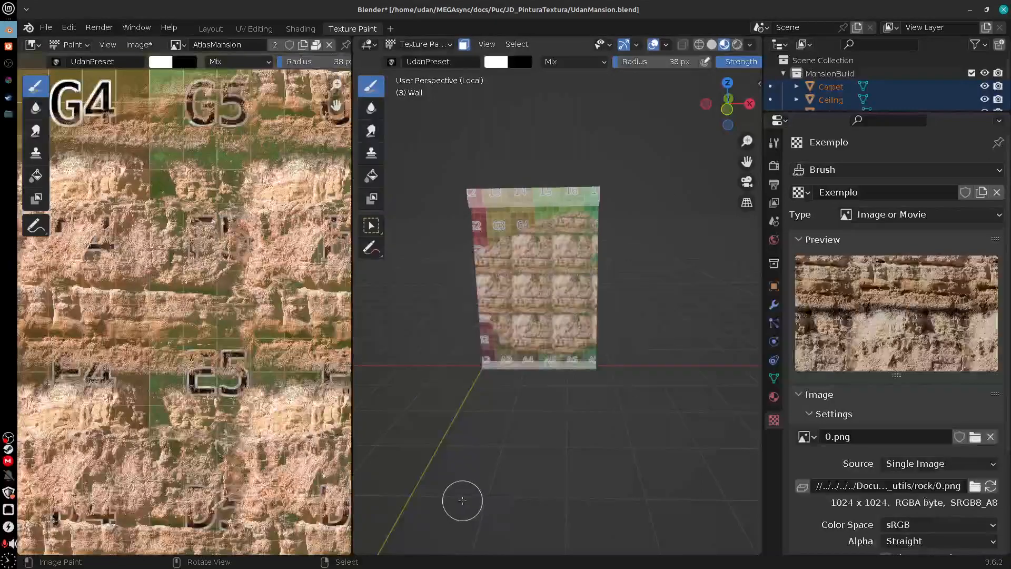
pyautogui.moveTo(548, 226)
pyautogui.mouseDown()
pyautogui.moveTo(468, 241)
pyautogui.moveTo(597, 293)
pyautogui.mouseUp()
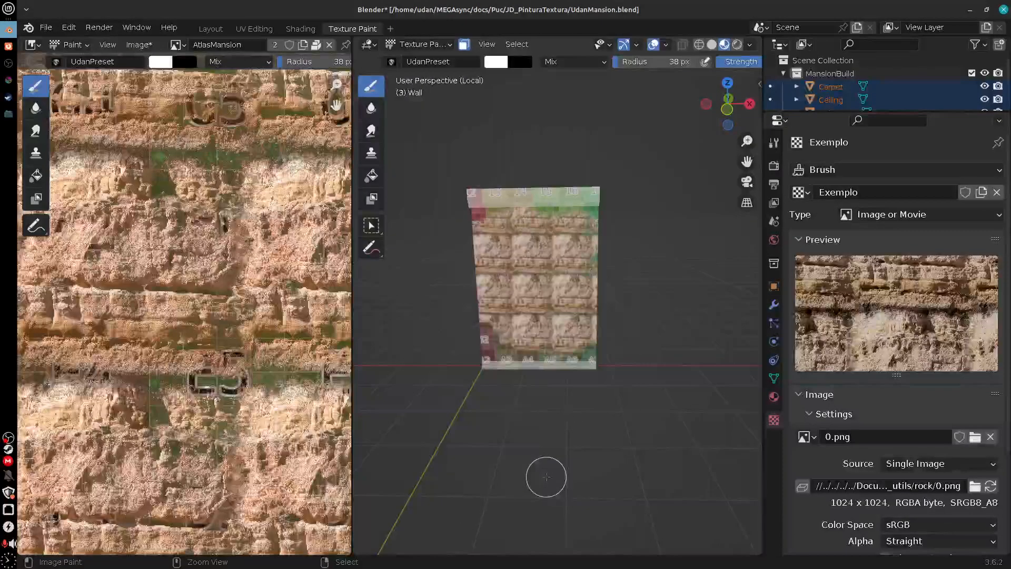
pyautogui.hotkey('ctrl', 'z')
pyautogui.hotkey('ctrl', 'z')
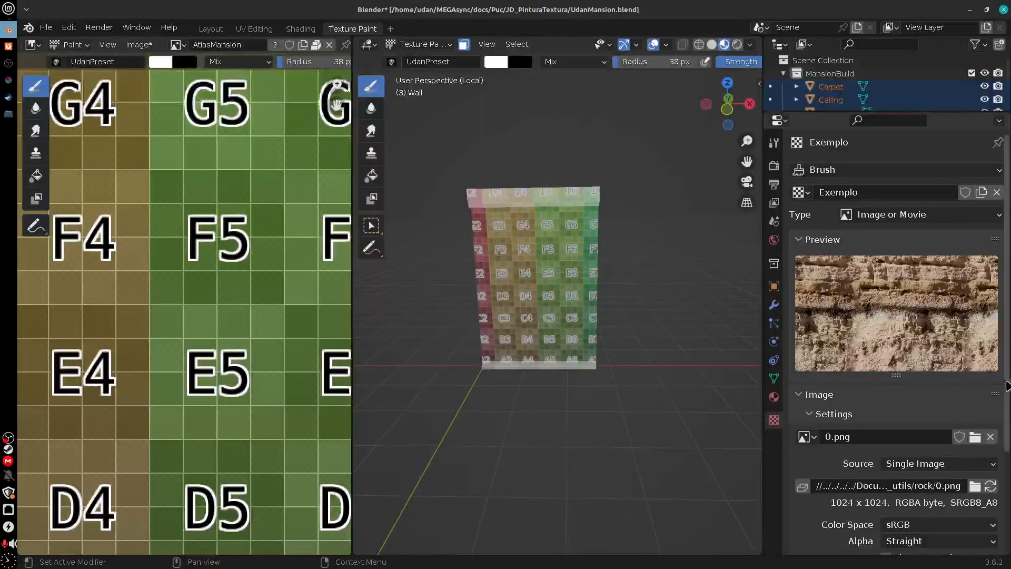
# Step: Look through the Exemplo texture's image settings and return to the brush's texture settings
pyautogui.scroll(-3, 1005, 458)
pyautogui.scroll(4, 1004, 458)
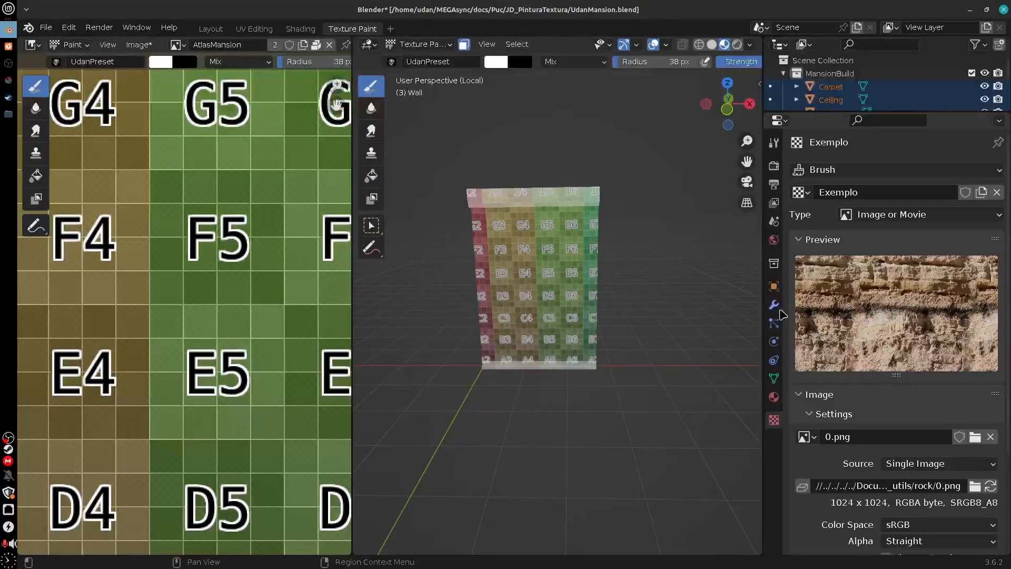
pyautogui.click(775, 143)
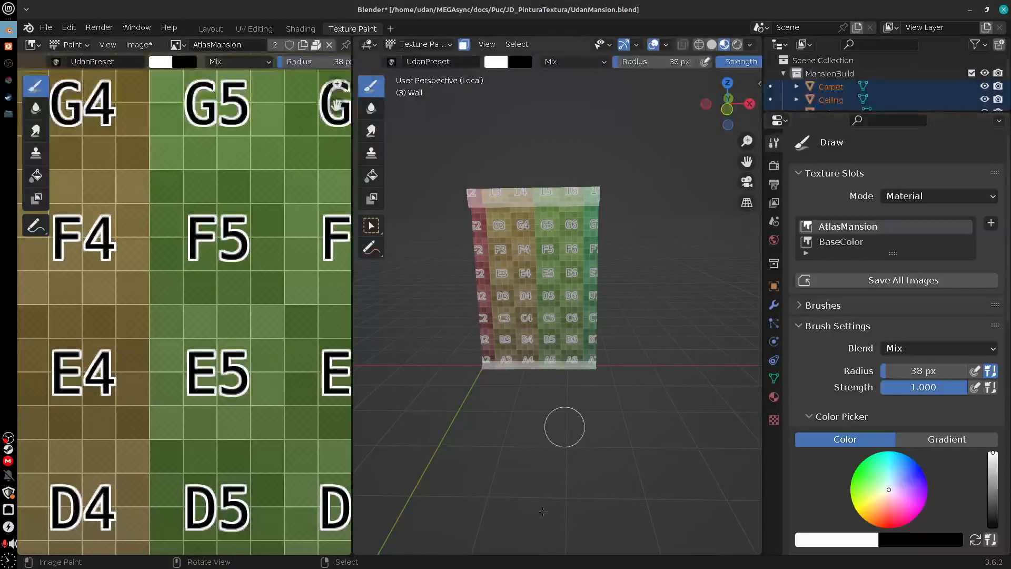
pyautogui.scroll(-10, 969, 450)
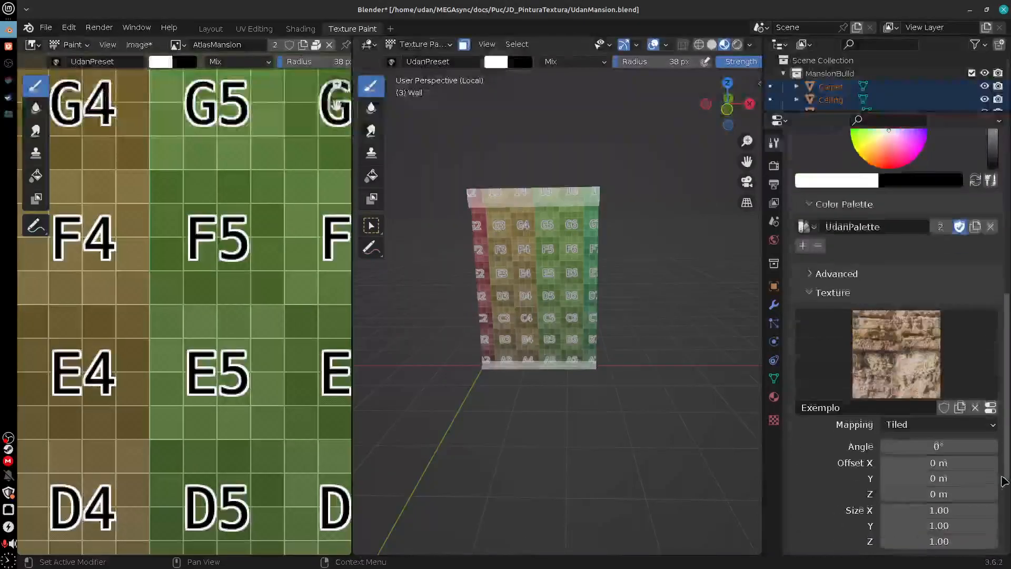
# Step: Set the brush texture's mapping to View Plane, paint a test stroke on the wall and undo it
pyautogui.click(921, 390)
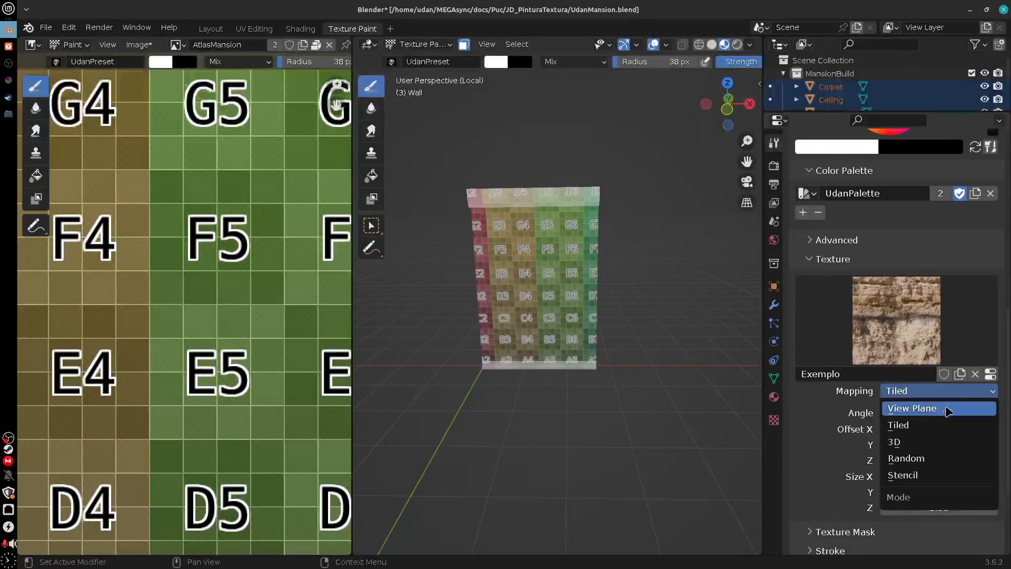
pyautogui.click(934, 409)
pyautogui.moveTo(524, 224)
pyautogui.mouseDown()
pyautogui.moveTo(504, 295)
pyautogui.moveTo(578, 254)
pyautogui.moveTo(585, 261)
pyautogui.mouseUp()
pyautogui.hotkey('ctrl', 'z')
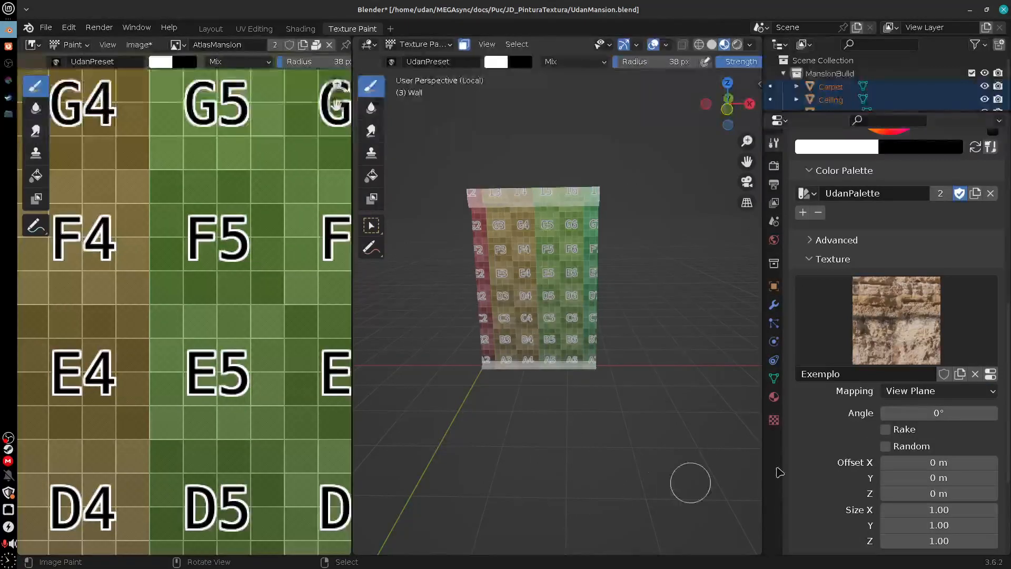
# Step: Compare curved test strokes on the wall with Rake enabled and disabled, undoing each stroke
pyautogui.moveTo(550, 224)
pyautogui.mouseDown()
pyautogui.moveTo(508, 295)
pyautogui.moveTo(579, 279)
pyautogui.moveTo(533, 363)
pyautogui.mouseUp()
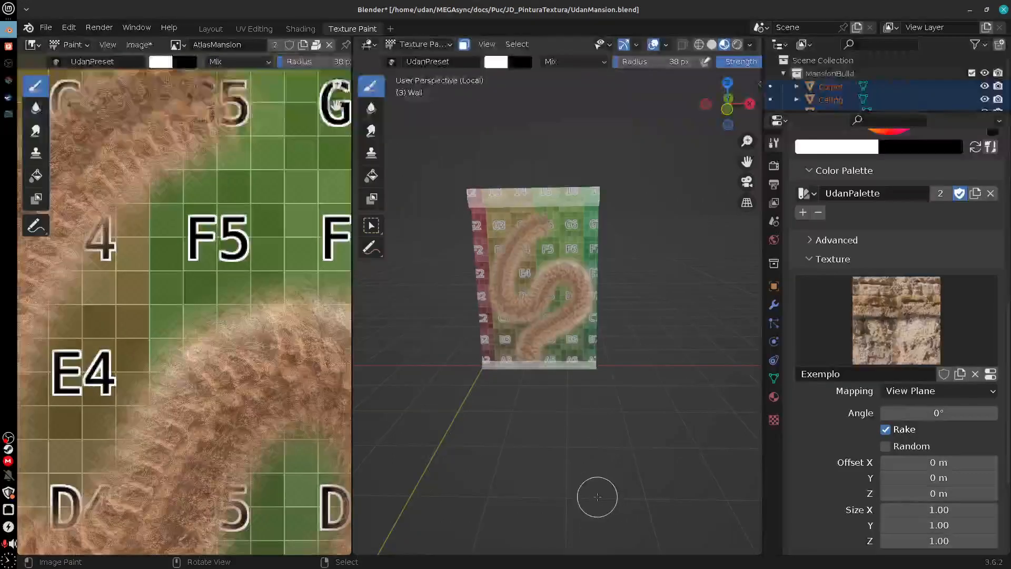
pyautogui.hotkey('ctrl', 'z')
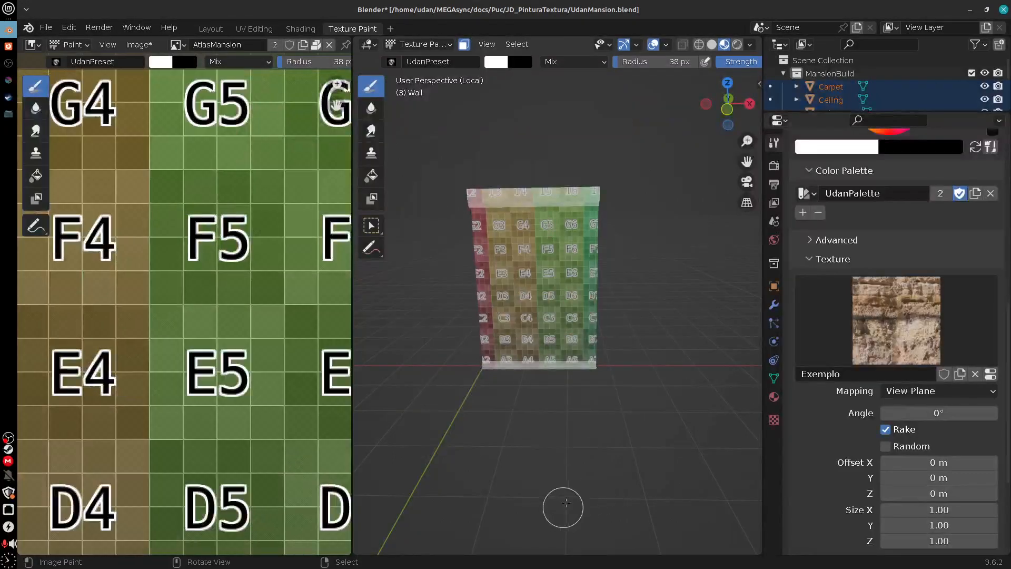
pyautogui.click(885, 429)
pyautogui.moveTo(545, 227)
pyautogui.mouseDown()
pyautogui.moveTo(527, 303)
pyautogui.moveTo(584, 350)
pyautogui.mouseUp()
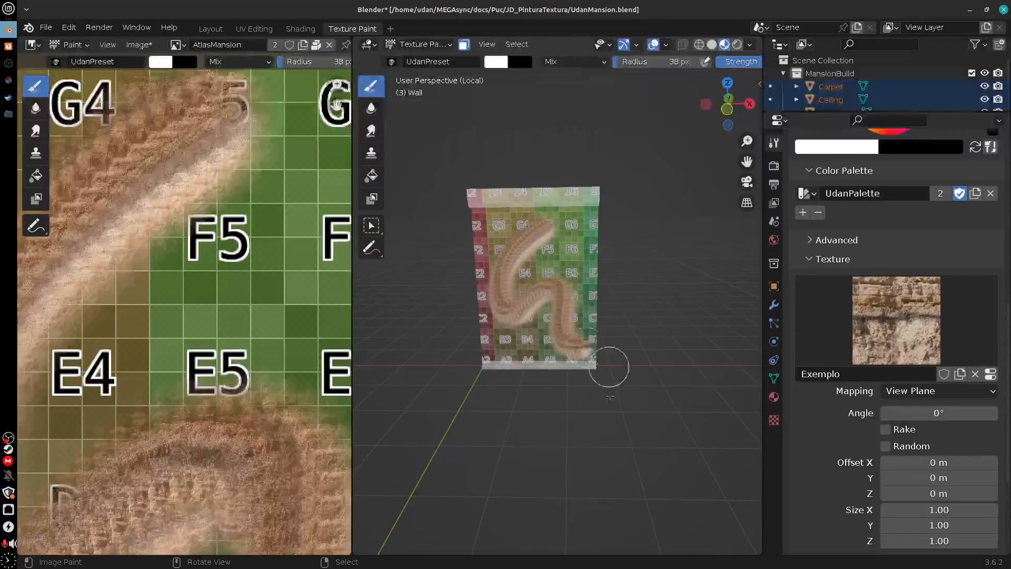
pyautogui.hotkey('ctrl', 'z')
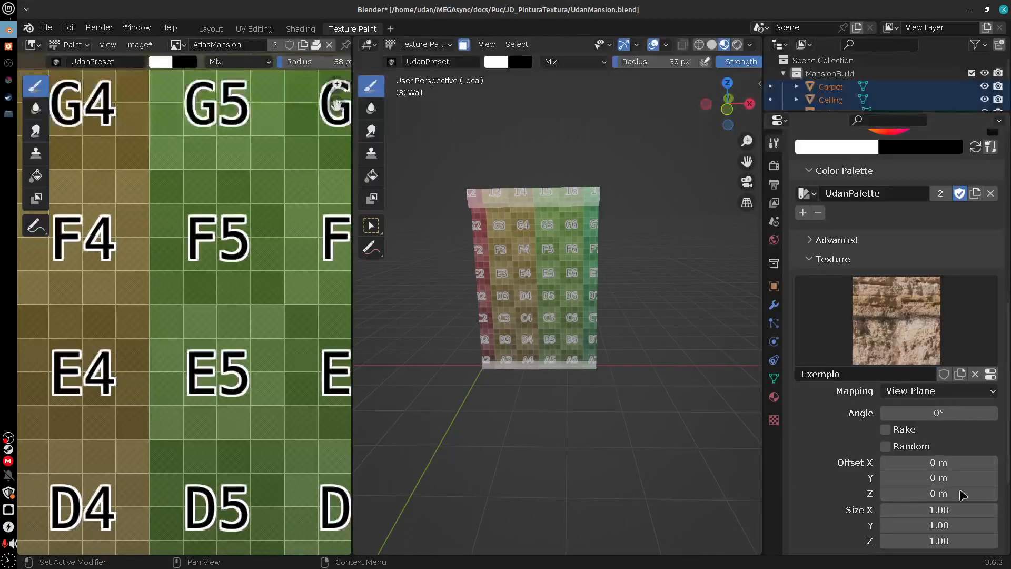
# Step: Try a texture angle of 7.8° with a test stroke on the wall, undo the stroke and reset the angle to 0°
pyautogui.moveTo(917, 419); pyautogui.dragTo(932, 419)
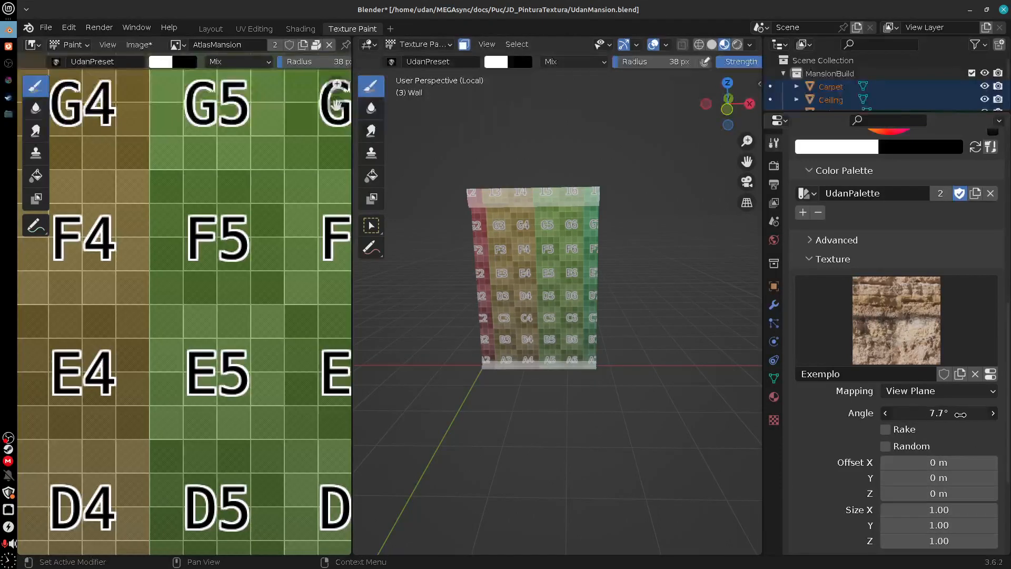
pyautogui.moveTo(550, 234)
pyautogui.mouseDown()
pyautogui.moveTo(508, 303)
pyautogui.moveTo(553, 310)
pyautogui.mouseUp()
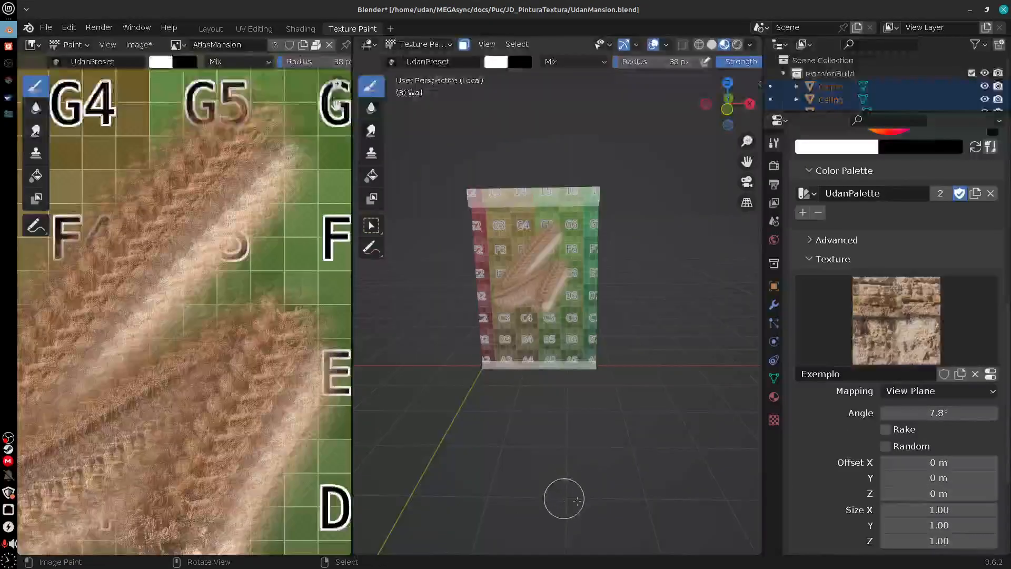
pyautogui.hotkey('ctrl', 'z')
pyautogui.click(940, 414)
pyautogui.write('0')
pyautogui.press('Return')
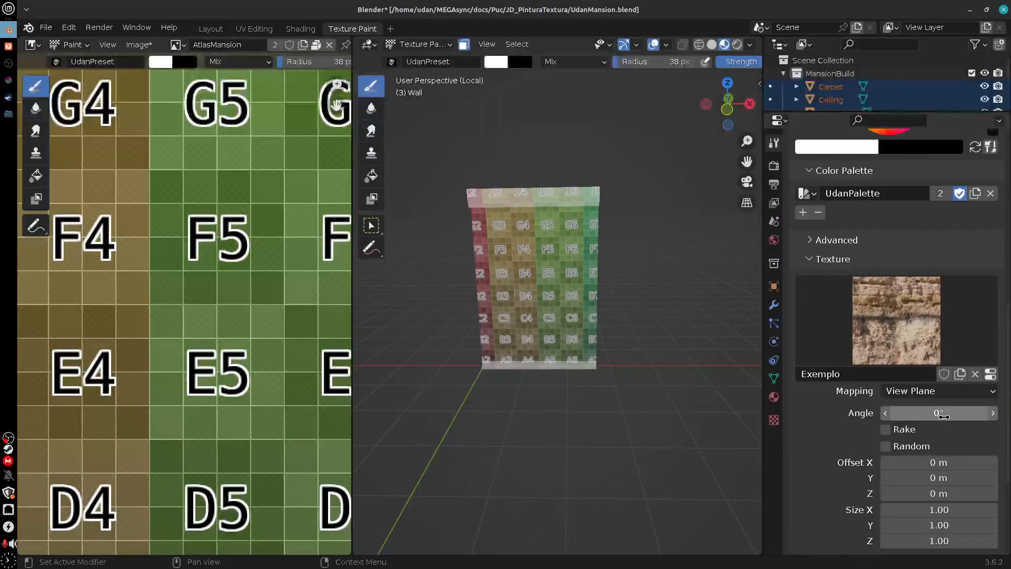
# Step: Set the brush texture's mapping to 3D, paint a short test stroke near the wall's upper edge and undo it
pyautogui.click(943, 390)
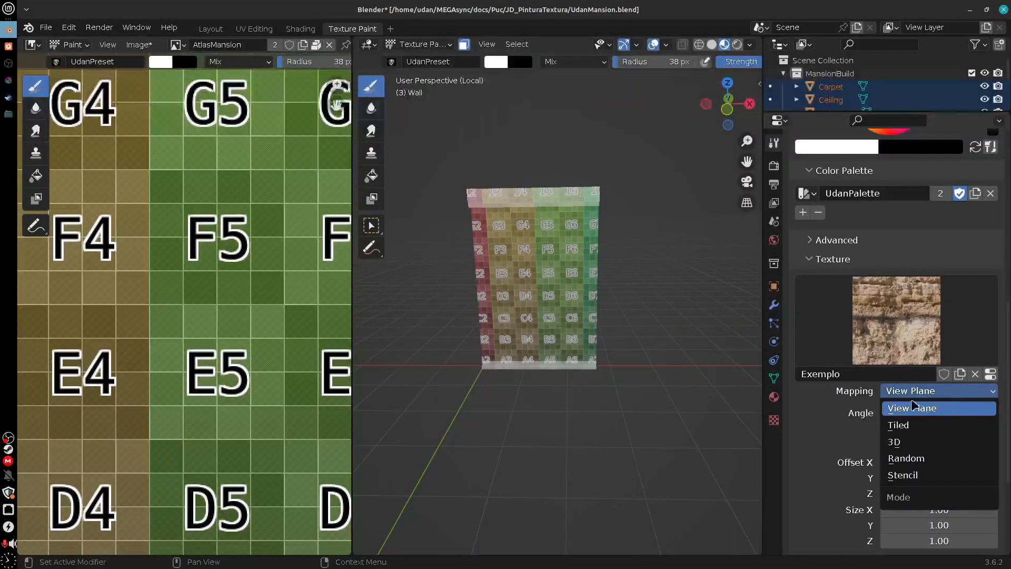
pyautogui.click(910, 447)
pyautogui.moveTo(542, 210)
pyautogui.mouseDown()
pyautogui.moveTo(495, 252)
pyautogui.moveTo(606, 255)
pyautogui.moveTo(603, 293)
pyautogui.moveTo(614, 311)
pyautogui.moveTo(587, 310)
pyautogui.moveTo(507, 224)
pyautogui.moveTo(490, 226)
pyautogui.moveTo(558, 226)
pyautogui.mouseUp()
pyautogui.hotkey('ctrl', 'z')
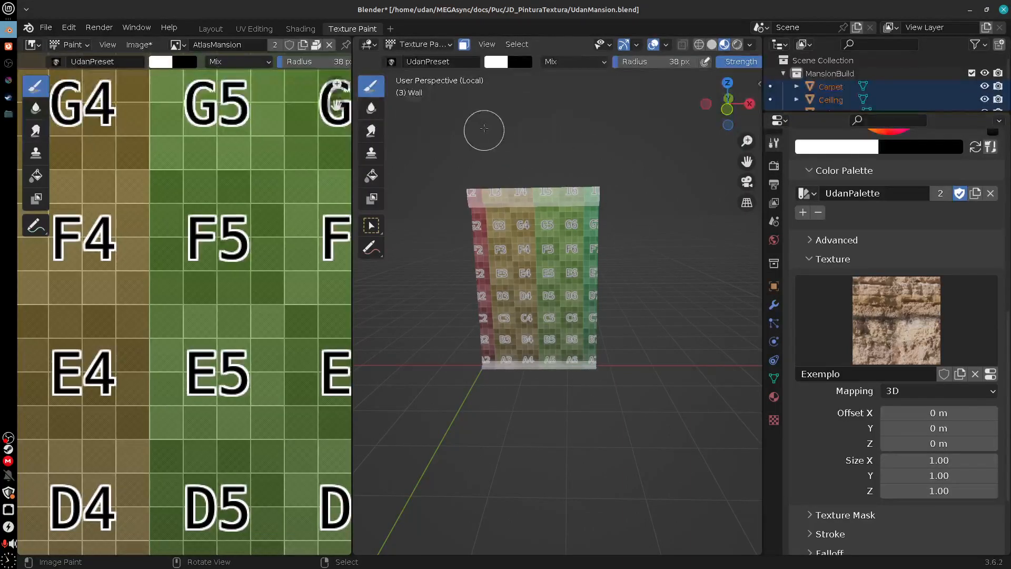
# Step: Sketch an annotation of a slanted plane above the wall and erase it
pyautogui.moveTo(458, 149)
pyautogui.mouseDown()
pyautogui.moveTo(474, 124)
pyautogui.moveTo(630, 124)
pyautogui.moveTo(429, 195)
pyautogui.mouseUp()
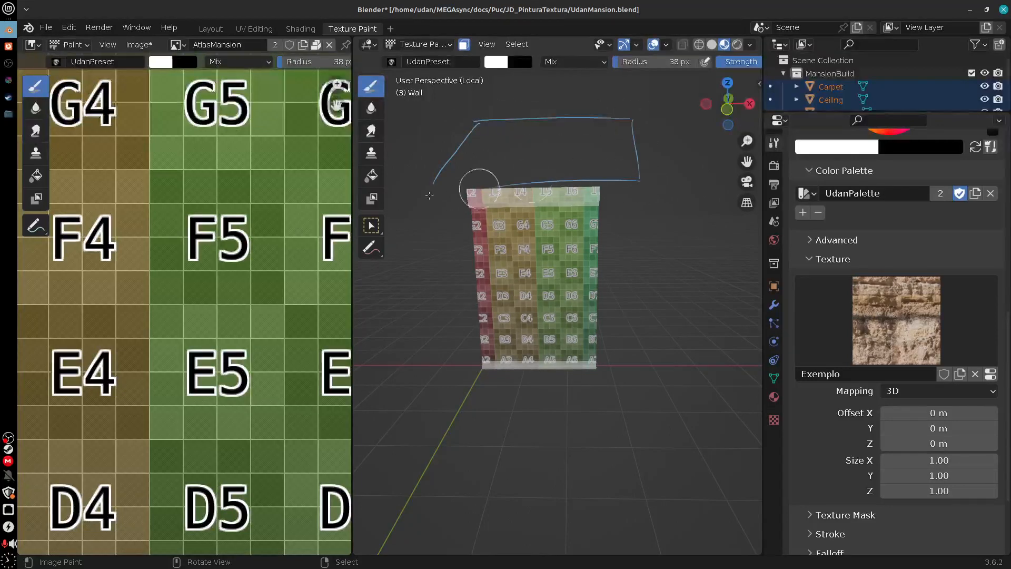
pyautogui.moveTo(578, 399); pyautogui.dragTo(573, 411)
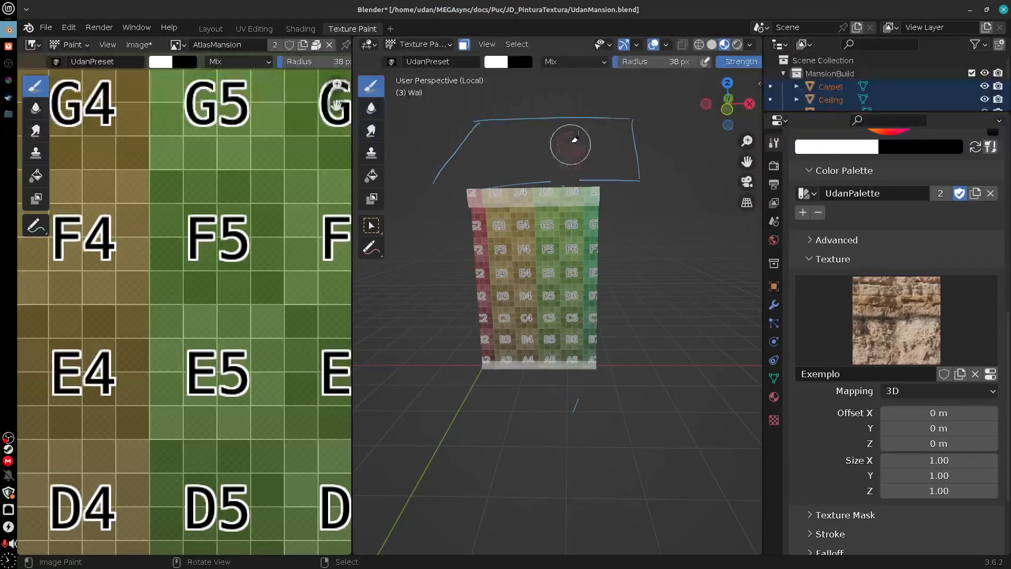
pyautogui.moveTo(566, 142); pyautogui.dragTo(610, 174, button='right')
pyautogui.moveTo(661, 155)
pyautogui.mouseDown(button='right')
pyautogui.moveTo(440, 180)
pyautogui.moveTo(519, 108)
pyautogui.moveTo(575, 334)
pyautogui.moveTo(582, 254)
pyautogui.moveTo(550, 148)
pyautogui.moveTo(544, 157)
pyautogui.mouseUp(button='right')
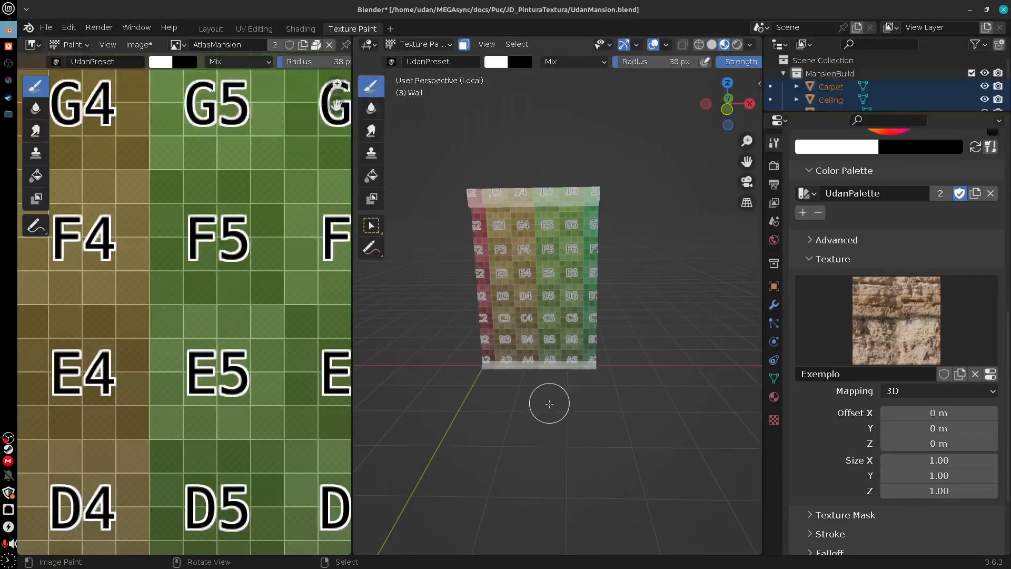
# Step: Set the brush texture's mapping to Random, paint test strokes across the wall from the front view and undo them all
pyautogui.press('KP_7')
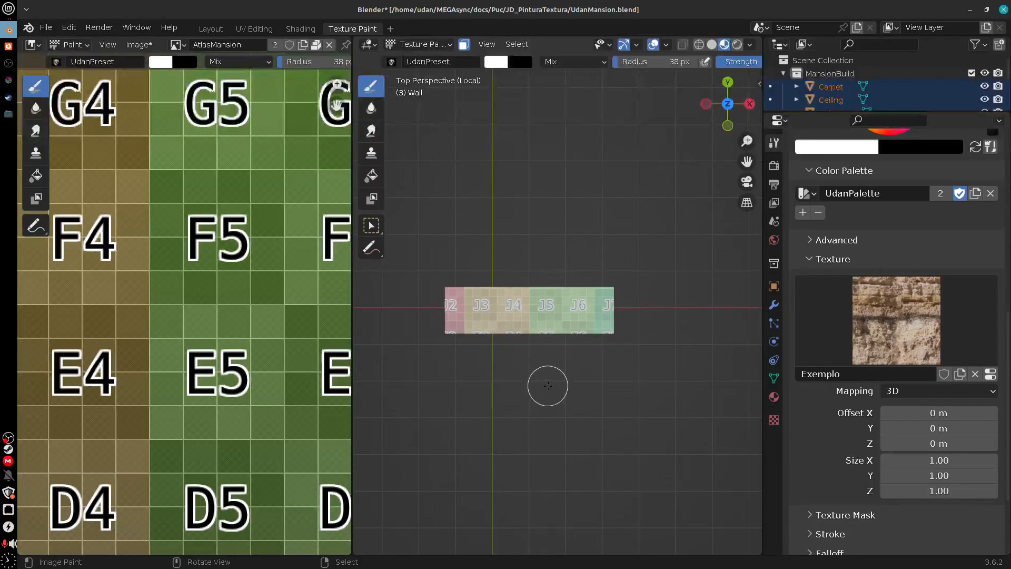
pyautogui.press('KP_1')
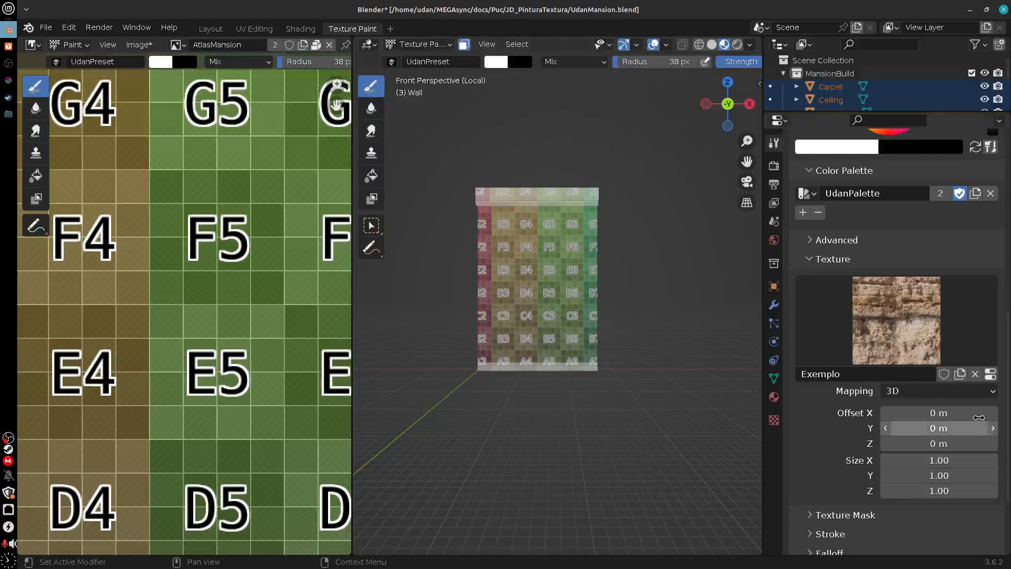
pyautogui.moveTo(1006, 378); pyautogui.dragTo(1007, 434)
pyautogui.click(937, 314)
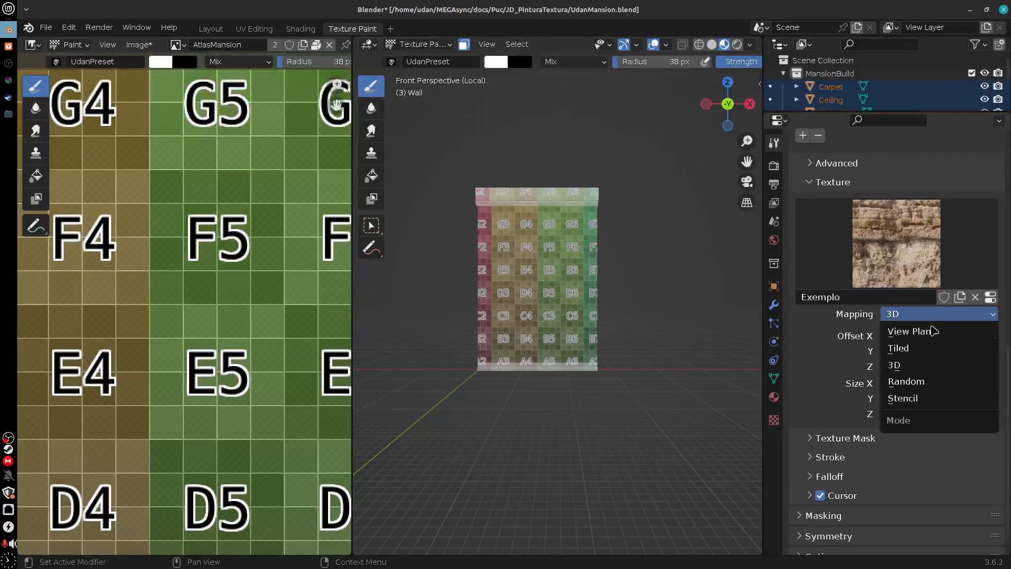
pyautogui.click(906, 381)
pyautogui.moveTo(532, 247)
pyautogui.mouseDown()
pyautogui.moveTo(574, 295)
pyautogui.moveTo(521, 248)
pyautogui.moveTo(574, 305)
pyautogui.moveTo(579, 347)
pyautogui.moveTo(564, 284)
pyautogui.moveTo(510, 366)
pyautogui.mouseUp()
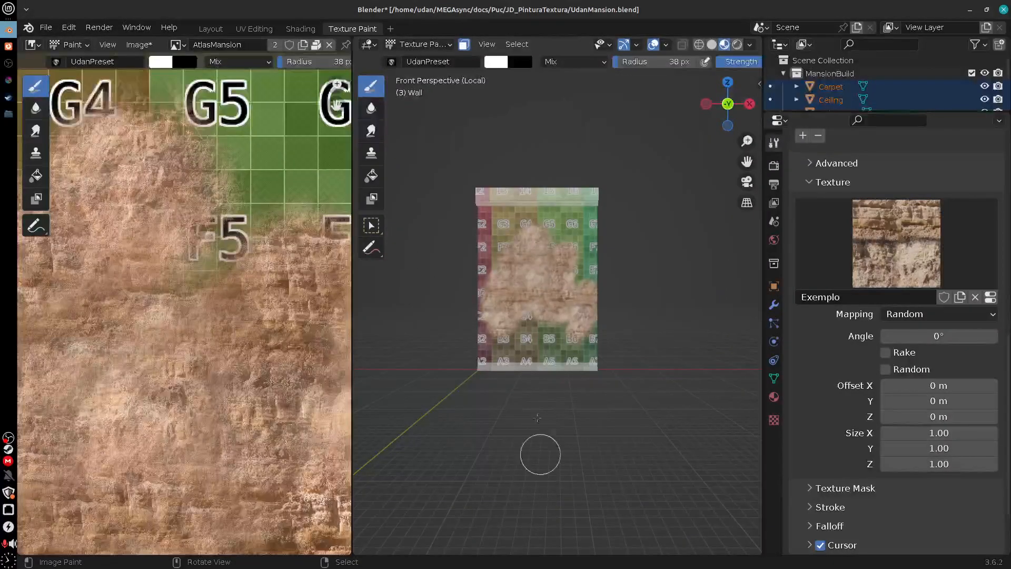
pyautogui.hotkey('ctrl', 'z')
pyautogui.hotkey('ctrl', 'z')
pyautogui.hotkey('ctrl', 'z')
pyautogui.hotkey('ctrl', 'z')
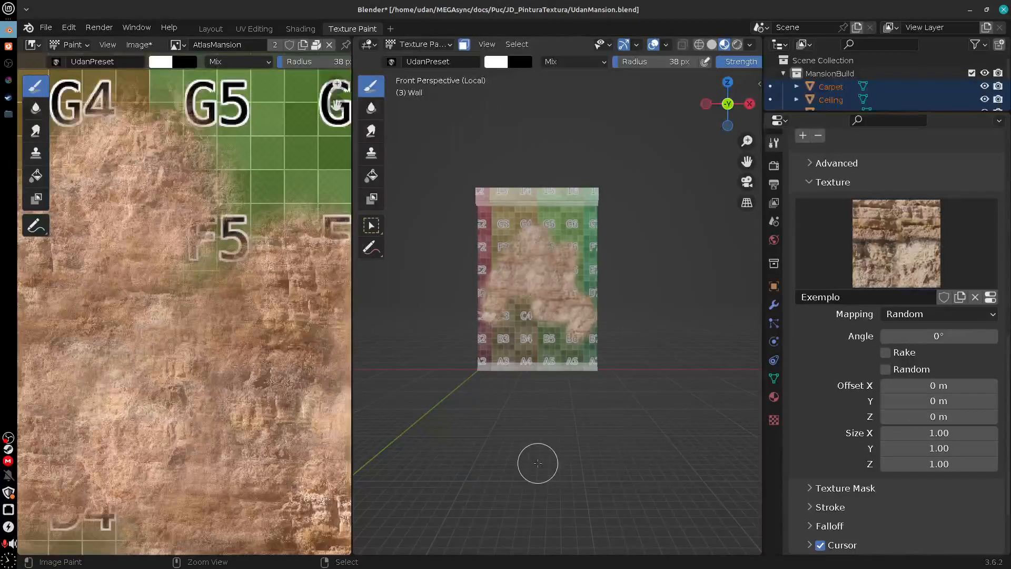
pyautogui.hotkey('ctrl', 'z')
pyautogui.hotkey('ctrl', 'z')
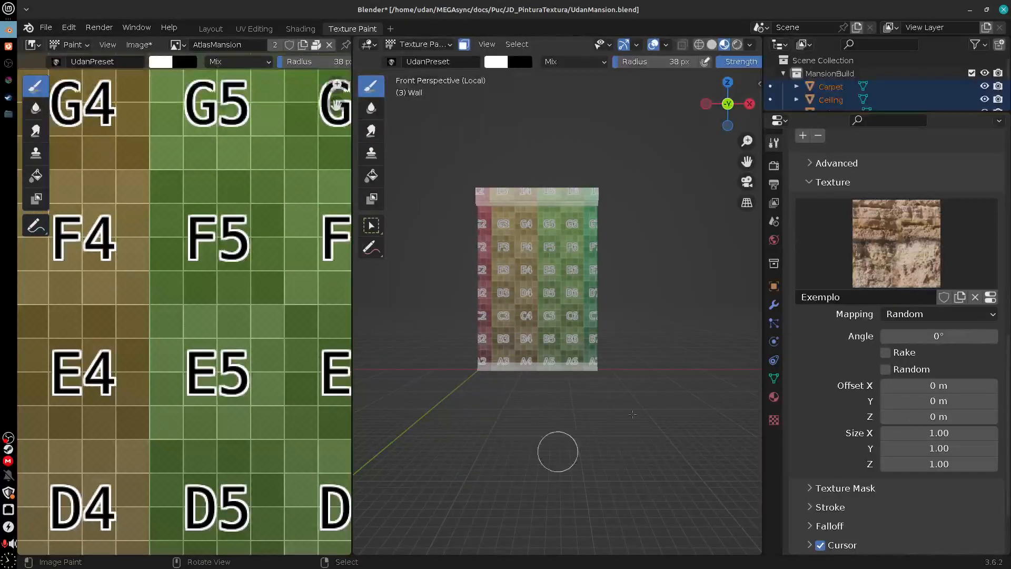
# Step: Set the brush texture's mapping to Stencil and move the rock stencil so that it covers the whole wall
pyautogui.click(933, 318)
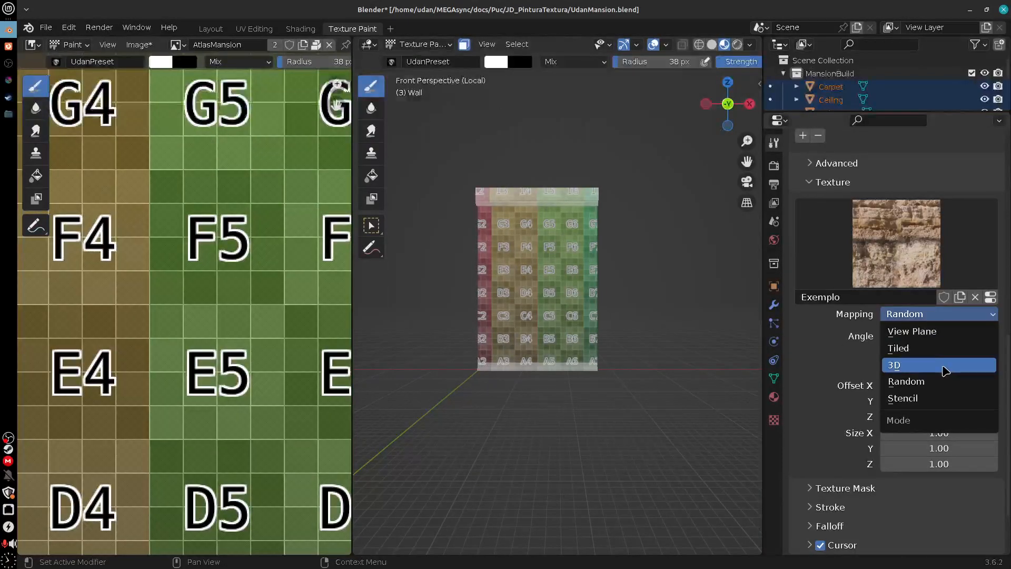
pyautogui.click(928, 398)
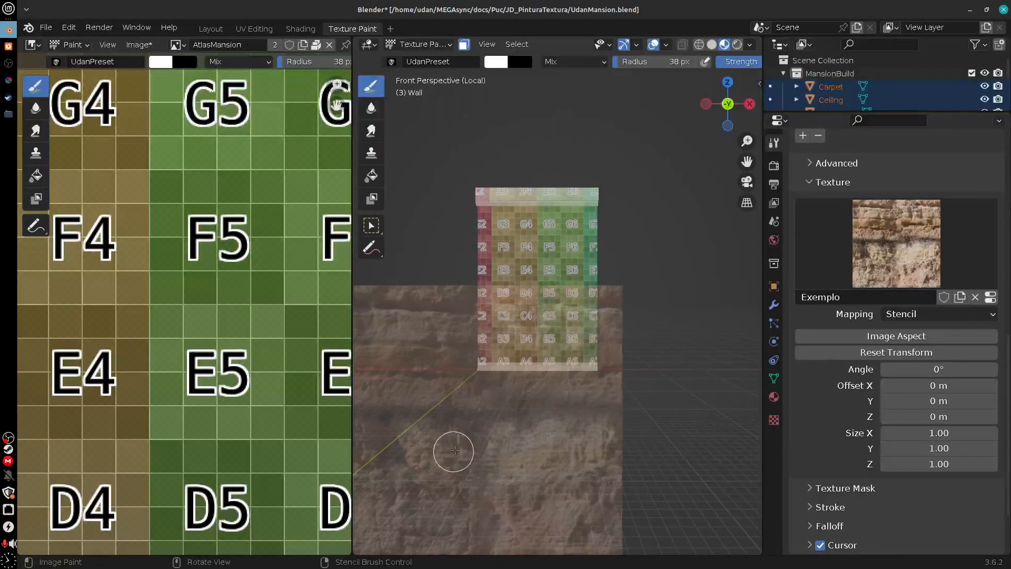
pyautogui.moveTo(454, 450)
pyautogui.mouseDown(button='right')
pyautogui.moveTo(436, 347)
pyautogui.moveTo(496, 346)
pyautogui.moveTo(513, 304)
pyautogui.moveTo(507, 316)
pyautogui.moveTo(521, 324)
pyautogui.mouseUp(button='right')
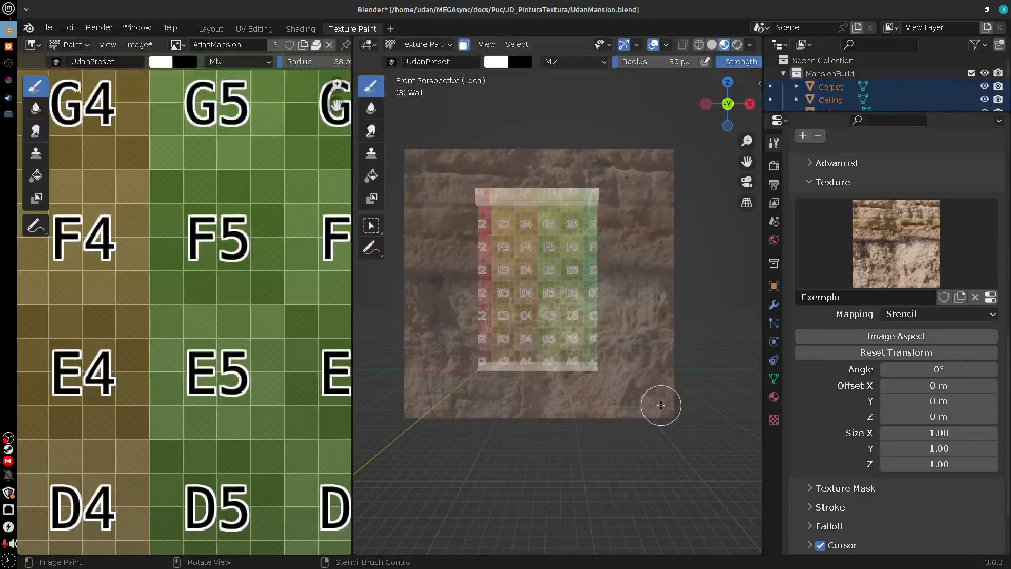
# Step: Fit the rock stencil over the wall, paint the rock texture through it and undo the strokes
pyautogui.moveTo(658, 405)
pyautogui.mouseDown()
pyautogui.moveTo(632, 372)
pyautogui.moveTo(583, 341)
pyautogui.moveTo(518, 477)
pyautogui.mouseUp()
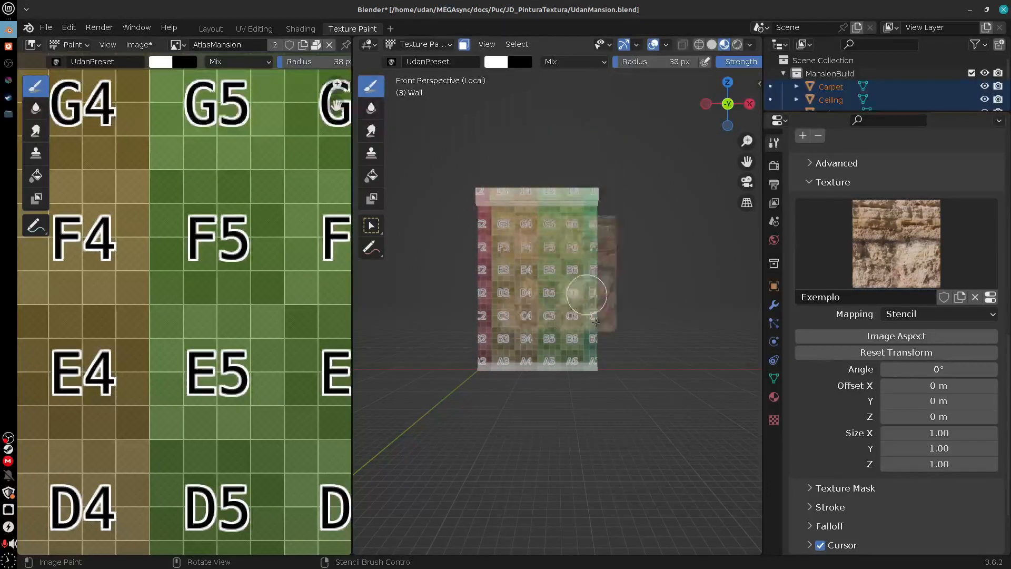
pyautogui.moveTo(584, 321)
pyautogui.mouseDown()
pyautogui.moveTo(609, 248)
pyautogui.moveTo(590, 328)
pyautogui.moveTo(592, 247)
pyautogui.moveTo(603, 266)
pyautogui.moveTo(586, 316)
pyautogui.mouseUp()
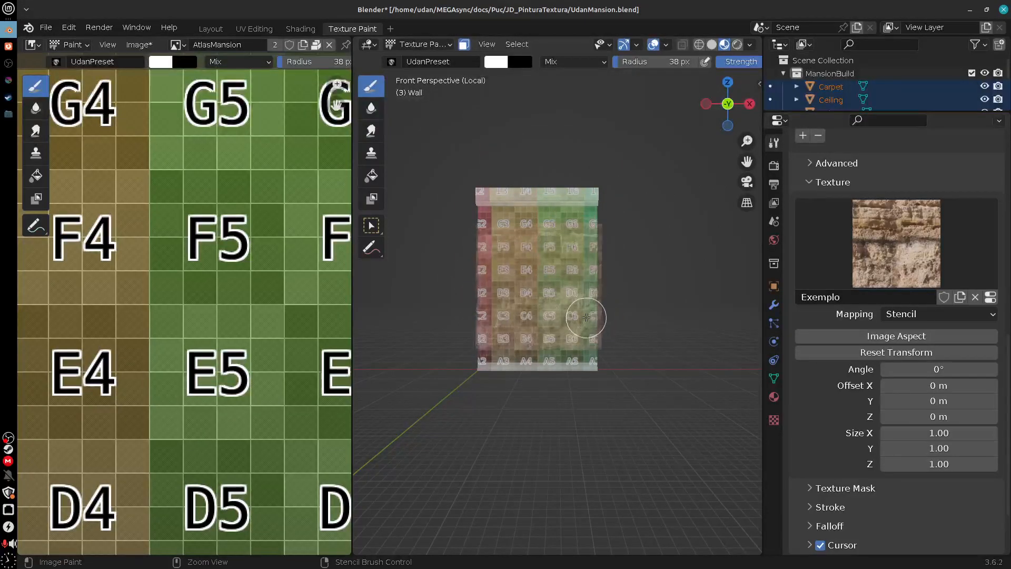
pyautogui.keyDown('ctrl'); pyautogui.moveTo(586, 316); pyautogui.dragTo(585, 315, button='right'); pyautogui.keyUp('ctrl')
pyautogui.moveTo(513, 229)
pyautogui.mouseDown()
pyautogui.moveTo(495, 252)
pyautogui.moveTo(537, 216)
pyautogui.moveTo(584, 237)
pyautogui.moveTo(488, 317)
pyautogui.moveTo(589, 300)
pyautogui.moveTo(563, 348)
pyautogui.moveTo(614, 334)
pyautogui.mouseUp()
pyautogui.moveTo(514, 233); pyautogui.dragTo(463, 243)
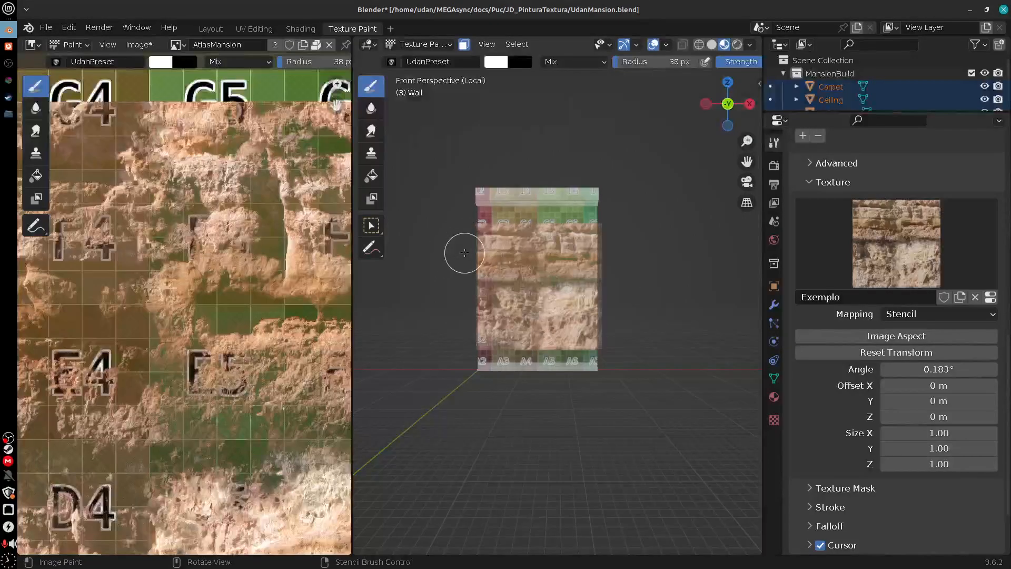
pyautogui.hotkey('ctrl', 'z')
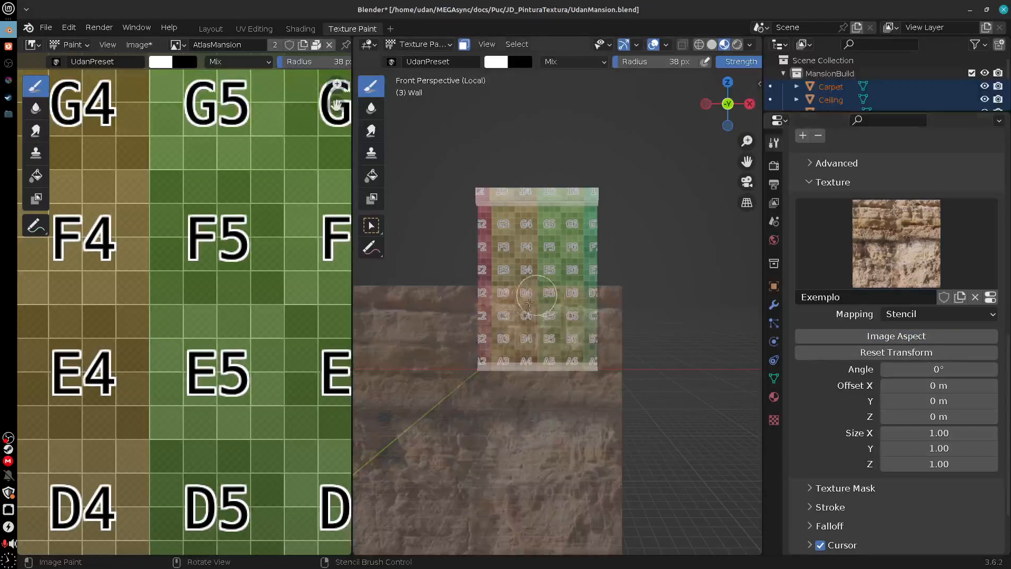
# Step: Reposition the rock stencil below the wall at an angle of 311°, try a Size X of 5.90 and restore it to 1.00
pyautogui.moveTo(504, 476); pyautogui.dragTo(604, 446, button='right')
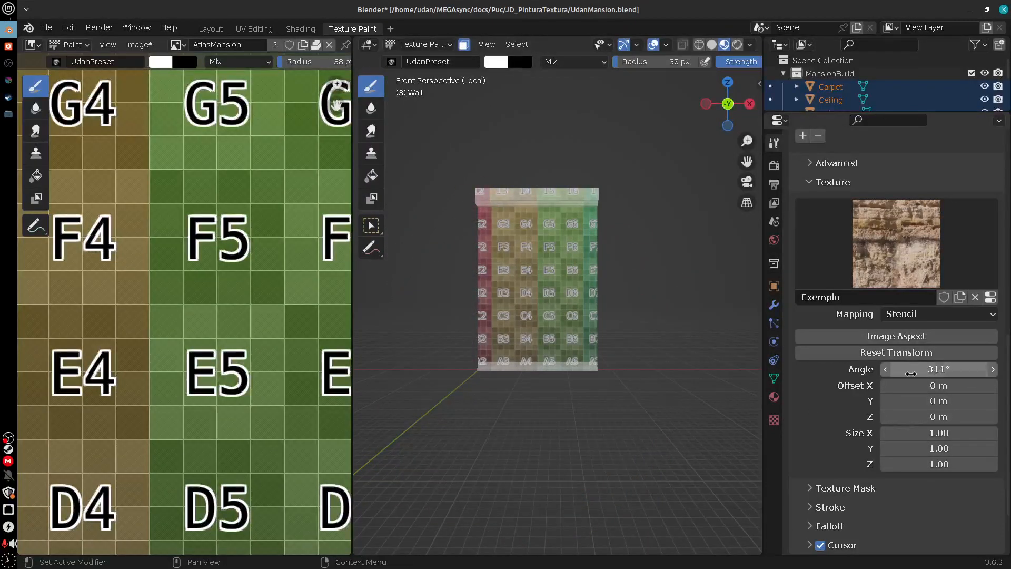
pyautogui.keyDown('shift'); pyautogui.moveTo(521, 447); pyautogui.dragTo(508, 406, button='right'); pyautogui.keyUp('shift')
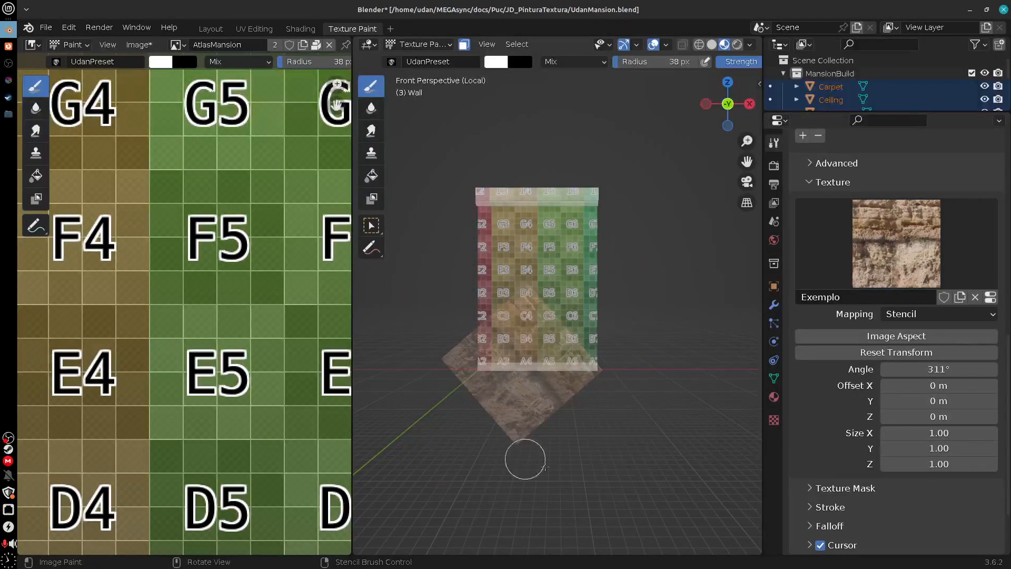
pyautogui.doubleClick(938, 432)
pyautogui.write('5.9')
pyautogui.press('Return')
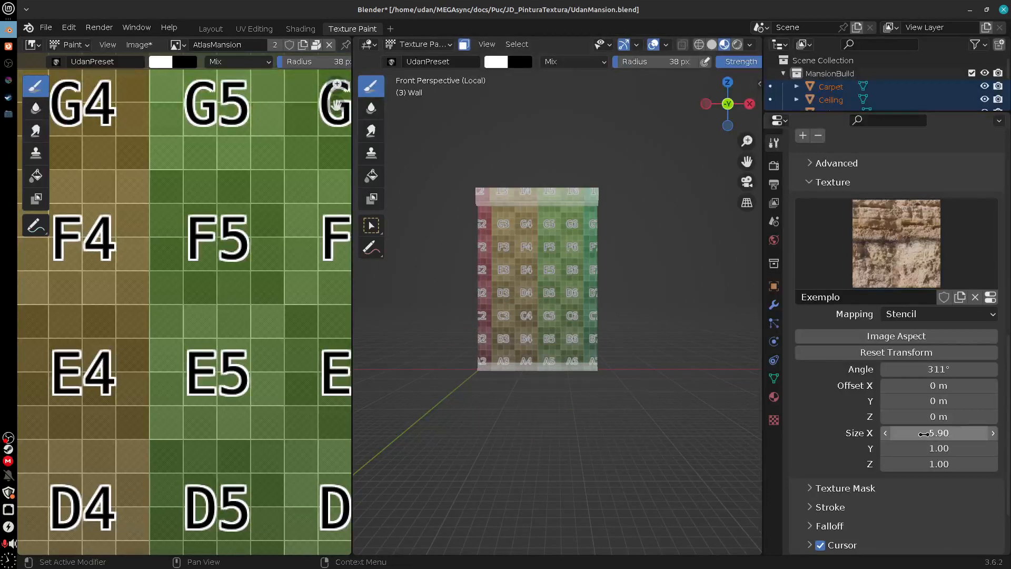
pyautogui.doubleClick(944, 433)
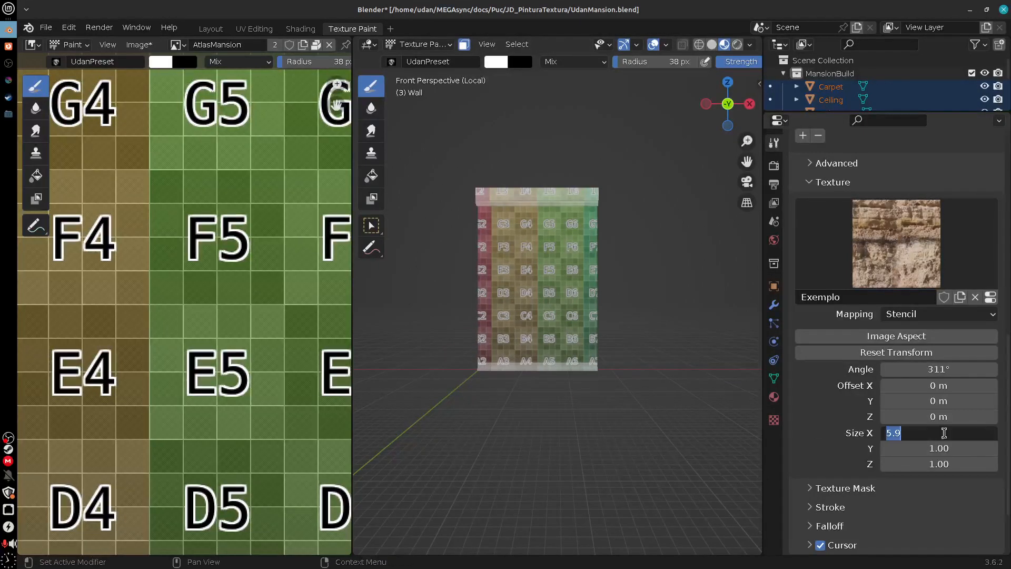
pyautogui.write('1')
pyautogui.press('Return')
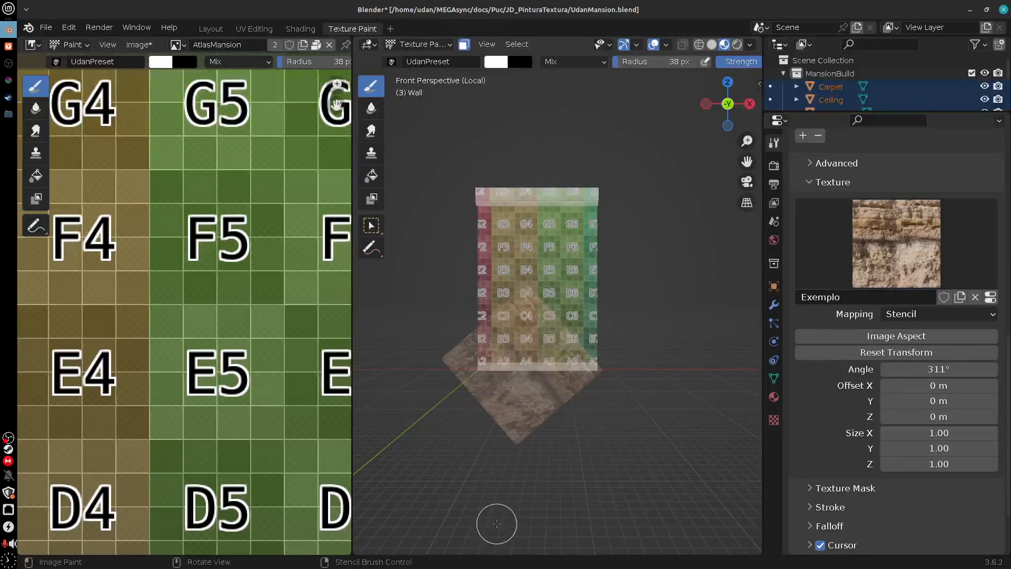
# Step: Try a texture Offset X of 4.1 m, reset the stencil's transform and return Offset X to 0 m
pyautogui.moveTo(927, 386); pyautogui.dragTo(948, 385)
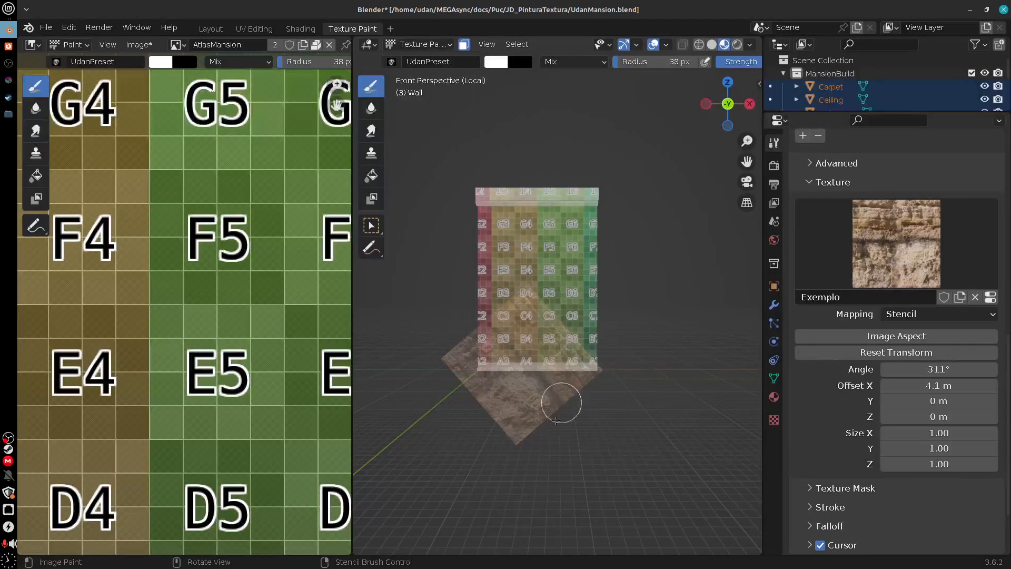
pyautogui.click(919, 353)
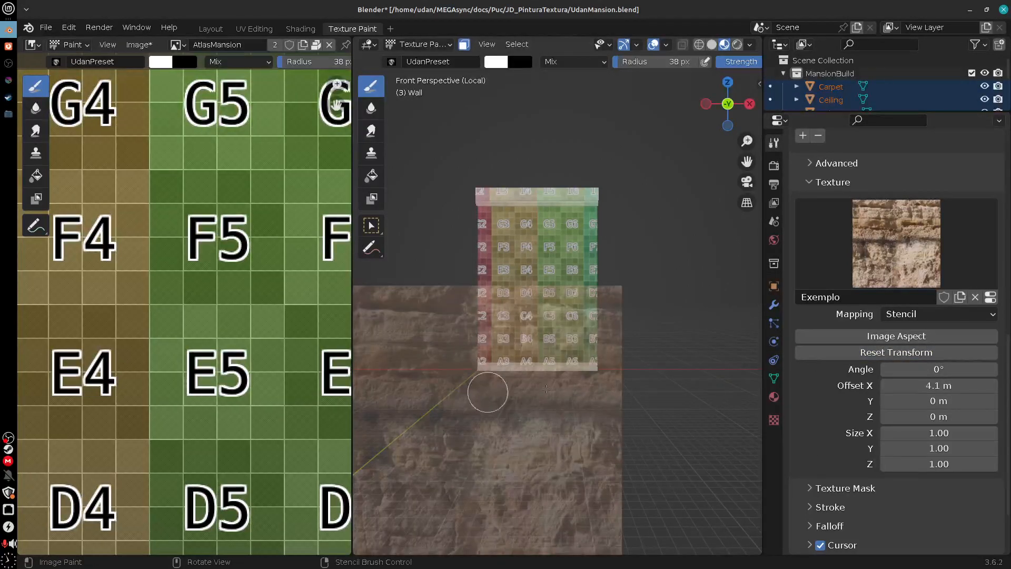
pyautogui.click(957, 391)
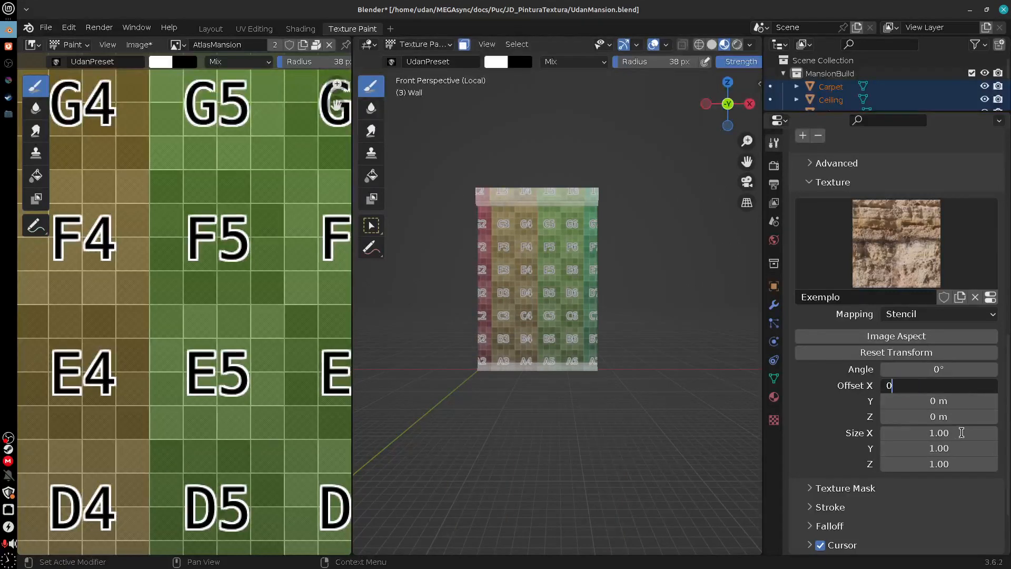
pyautogui.write('0')
pyautogui.press('Return')
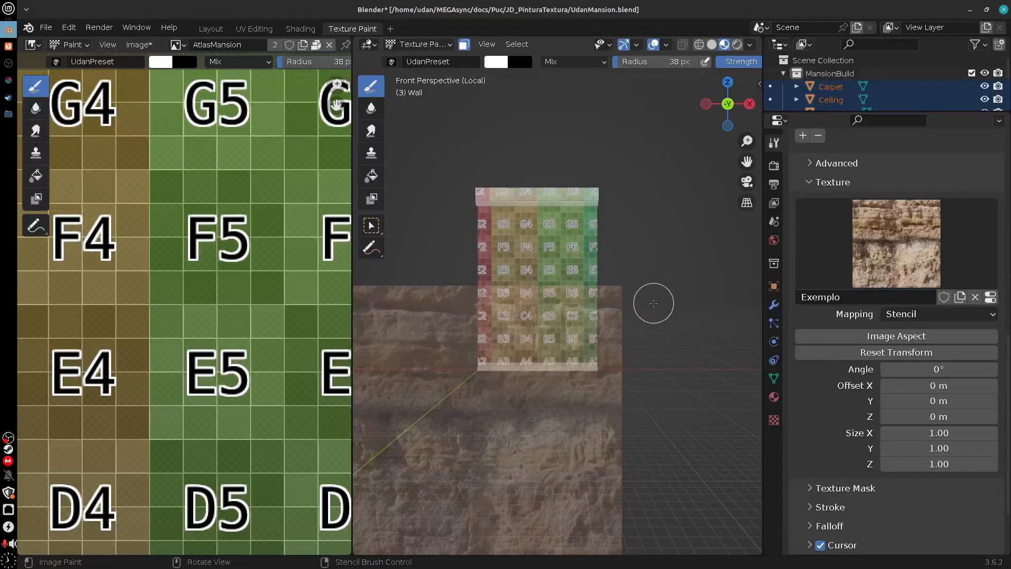
# Step: Remove the Exemplo rock texture from the brush
pyautogui.moveTo(653, 300)
pyautogui.mouseDown()
pyautogui.moveTo(649, 332)
pyautogui.moveTo(699, 293)
pyautogui.moveTo(718, 368)
pyautogui.moveTo(654, 372)
pyautogui.mouseUp()
pyautogui.moveTo(673, 329)
pyautogui.mouseDown(button='right')
pyautogui.moveTo(657, 310)
pyautogui.moveTo(718, 339)
pyautogui.moveTo(653, 394)
pyautogui.mouseUp(button='right')
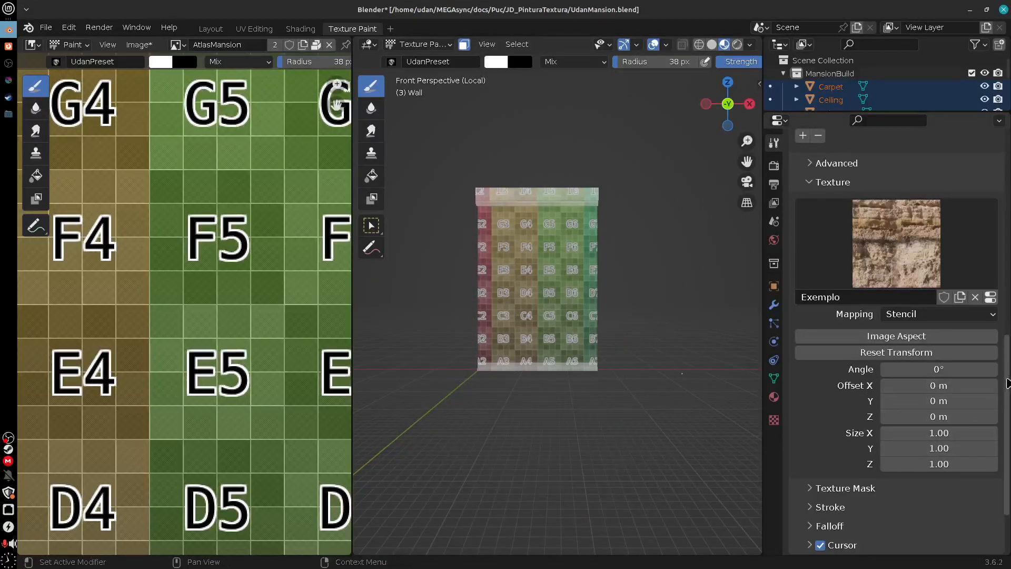
pyautogui.scroll(1, 1006, 371)
pyautogui.scroll(1, 1007, 371)
pyautogui.scroll(-4, 937, 358)
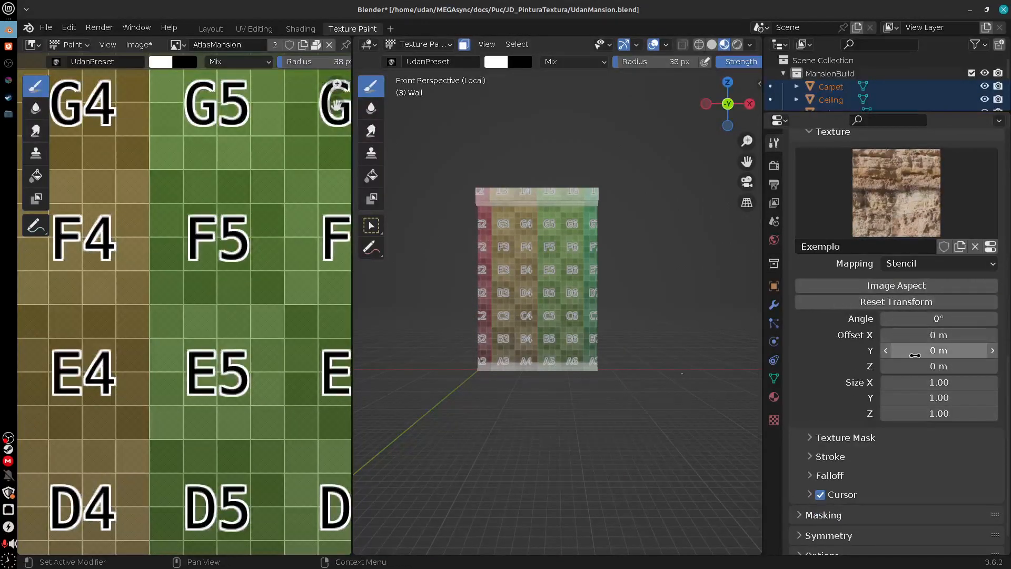
pyautogui.scroll(5, 1005, 397)
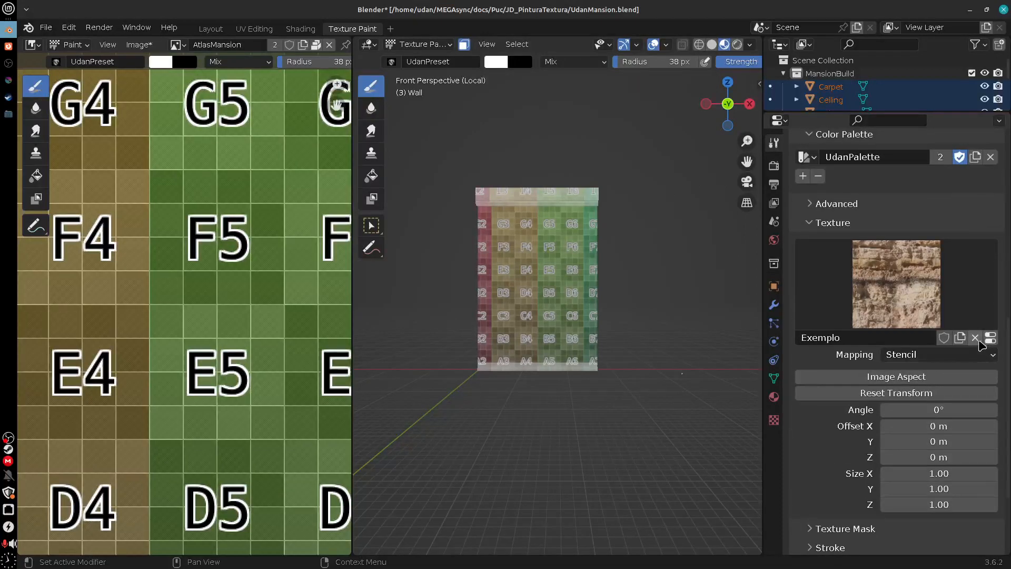
pyautogui.click(977, 338)
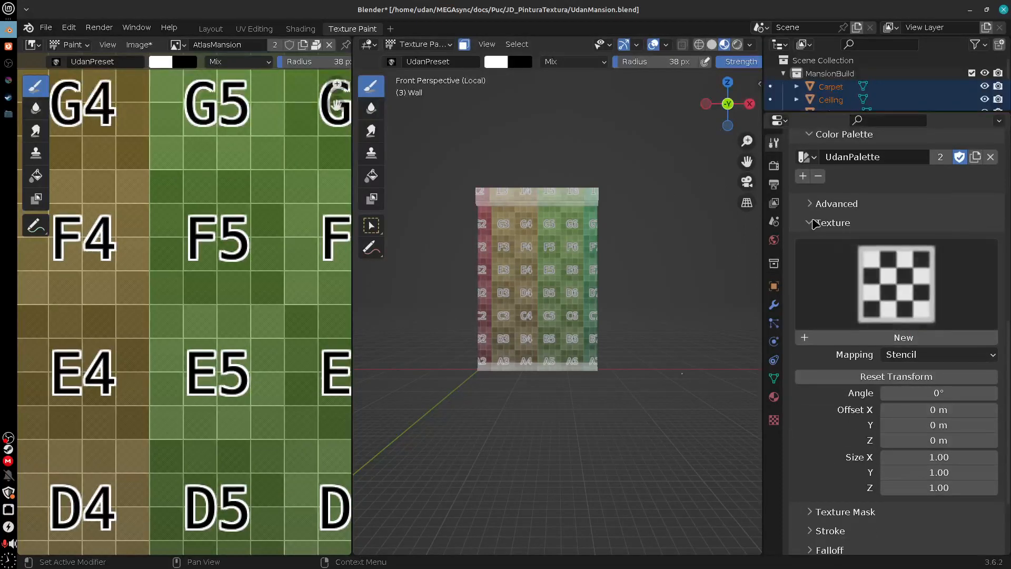
# Step: Create a new texture for the brush's Texture Mask and name it UdanBrushTip
pyautogui.moveTo(812, 222); pyautogui.dragTo(839, 280)
pyautogui.click(844, 406)
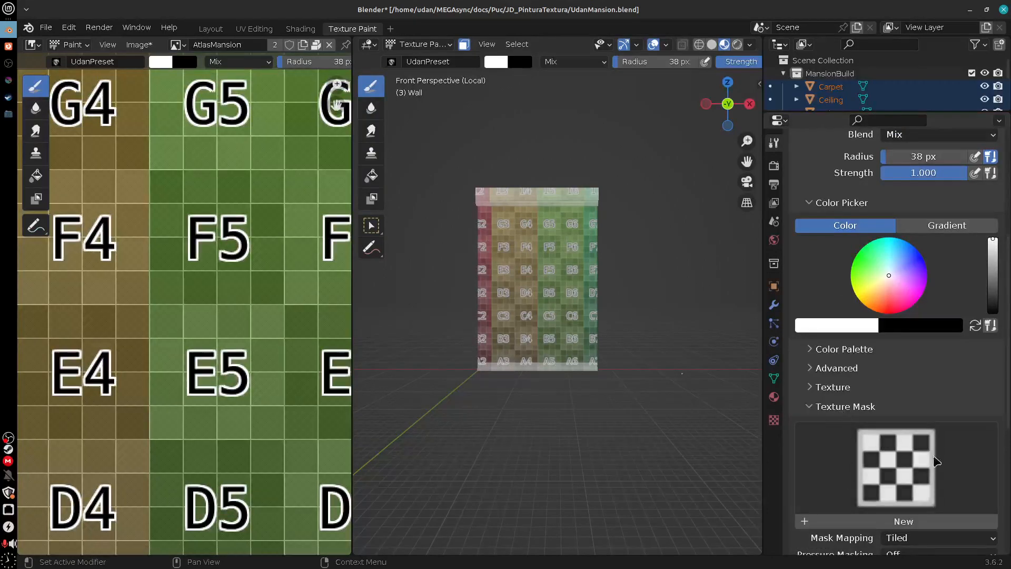
pyautogui.scroll(-9, 995, 441)
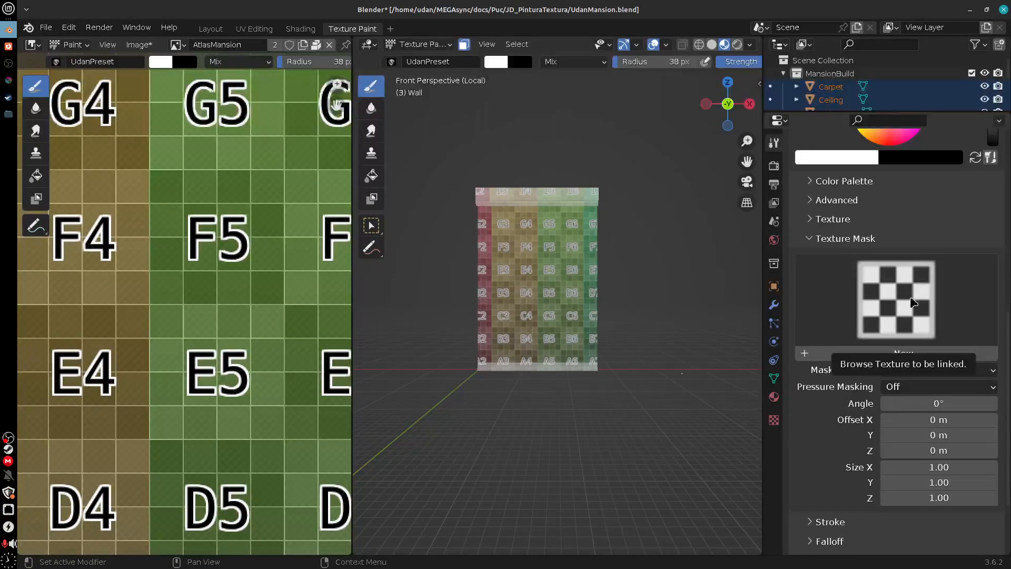
pyautogui.click(912, 317)
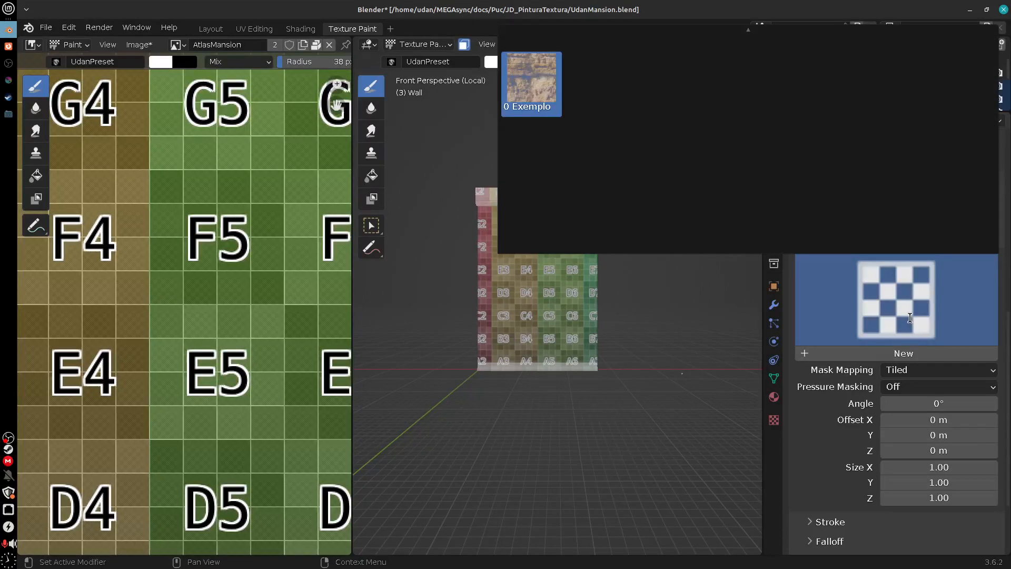
pyautogui.click(906, 353)
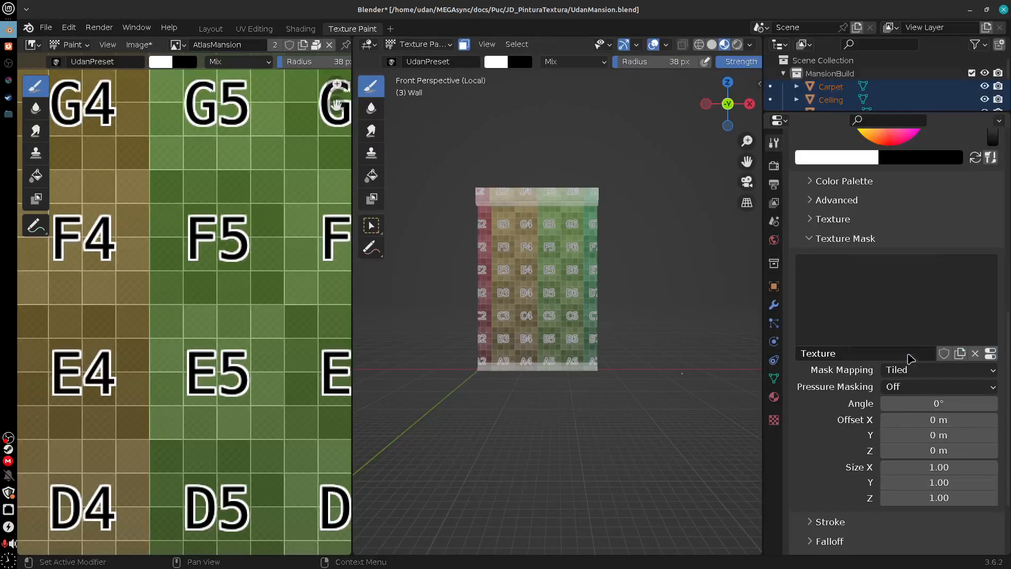
pyautogui.doubleClick(842, 354)
pyautogui.write('U')
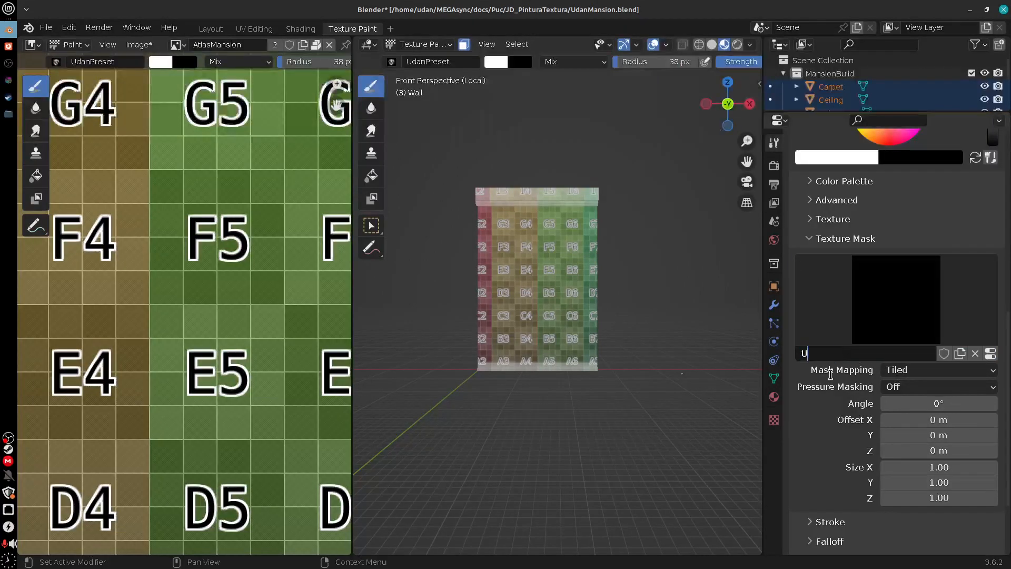
pyautogui.write('danBrush')
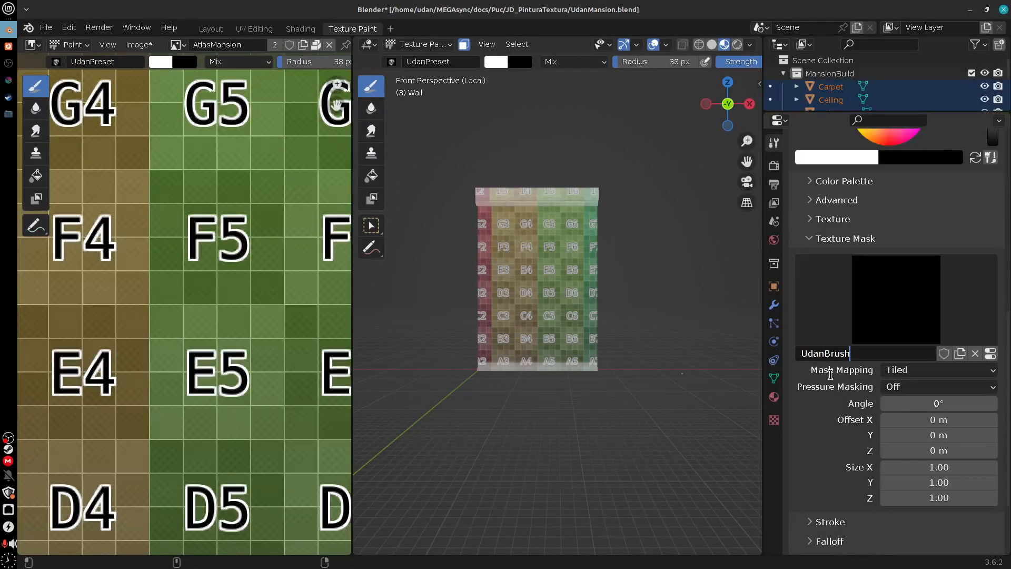
pyautogui.write('Tip')
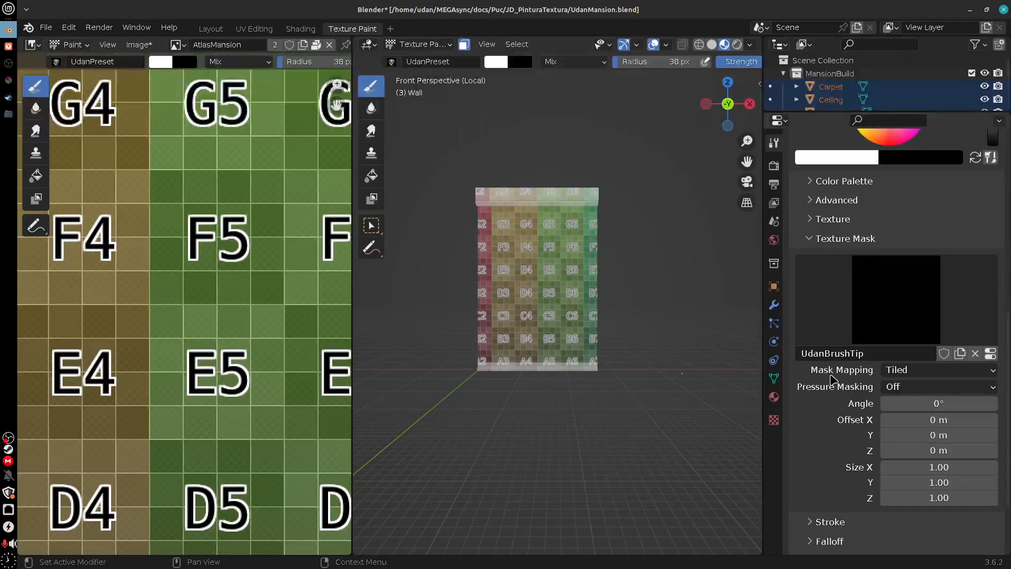
# Step: Load Abstract.jpg from the terrain_utils folder as the image of the UdanBrushTip mask texture
pyautogui.click(991, 353)
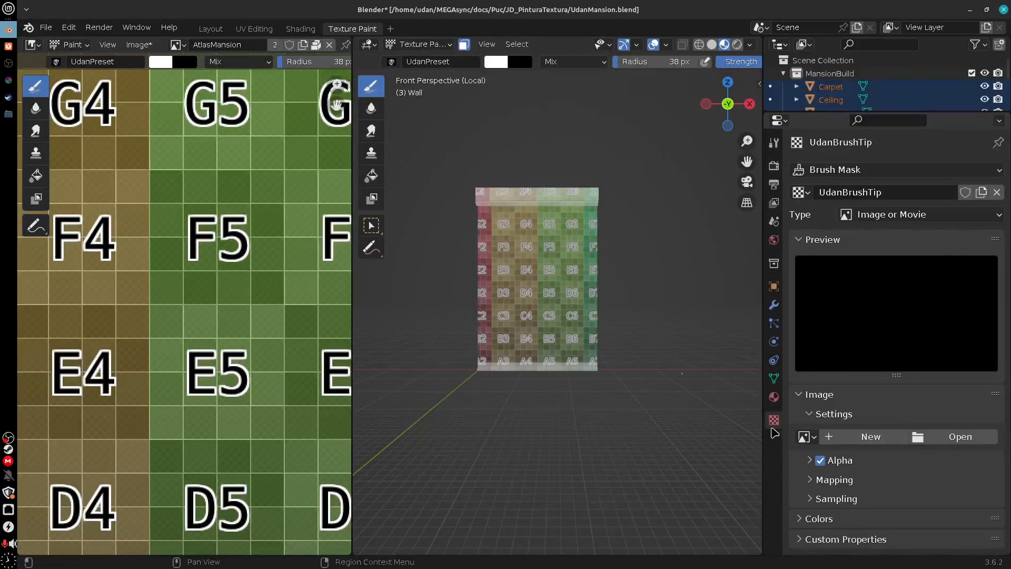
pyautogui.click(774, 143)
pyautogui.click(773, 419)
pyautogui.click(957, 441)
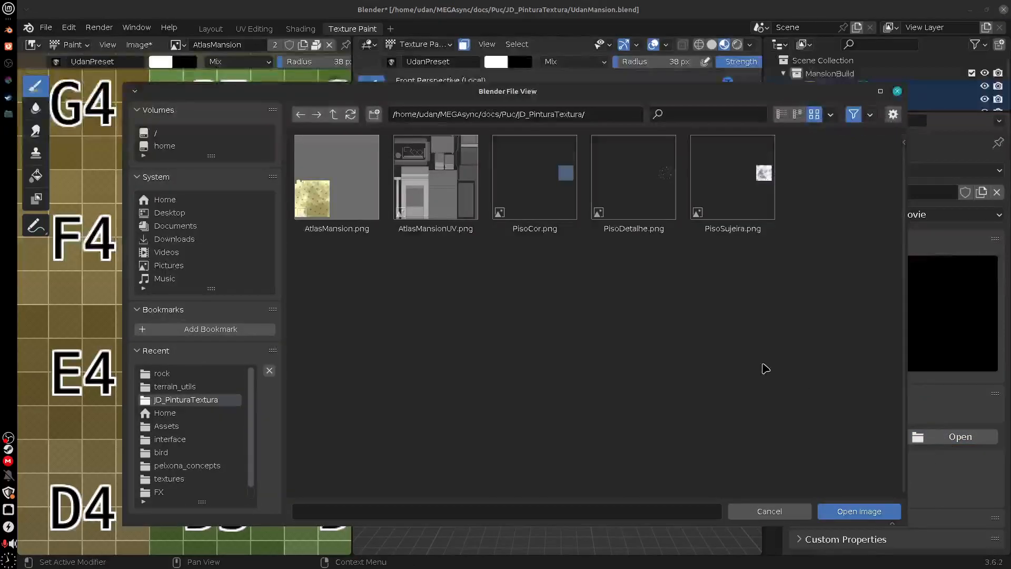
pyautogui.click(195, 375)
pyautogui.click(200, 385)
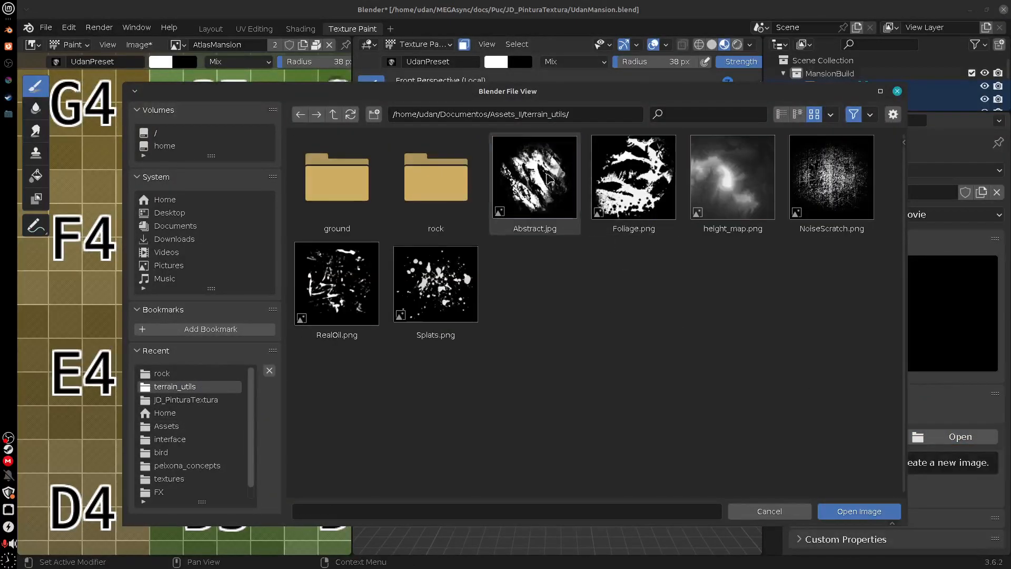
pyautogui.click(550, 179)
pyautogui.click(859, 512)
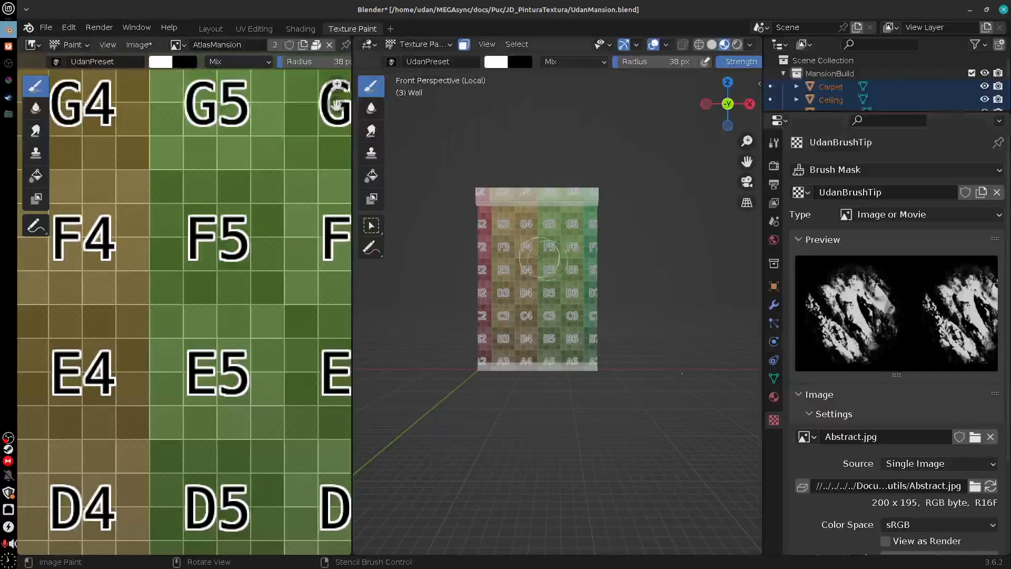
# Step: Paint a test stroke across the wall with the masked white brush and undo it
pyautogui.moveTo(533, 241)
pyautogui.mouseDown()
pyautogui.moveTo(558, 274)
pyautogui.moveTo(598, 293)
pyautogui.moveTo(521, 242)
pyautogui.moveTo(505, 316)
pyautogui.mouseUp()
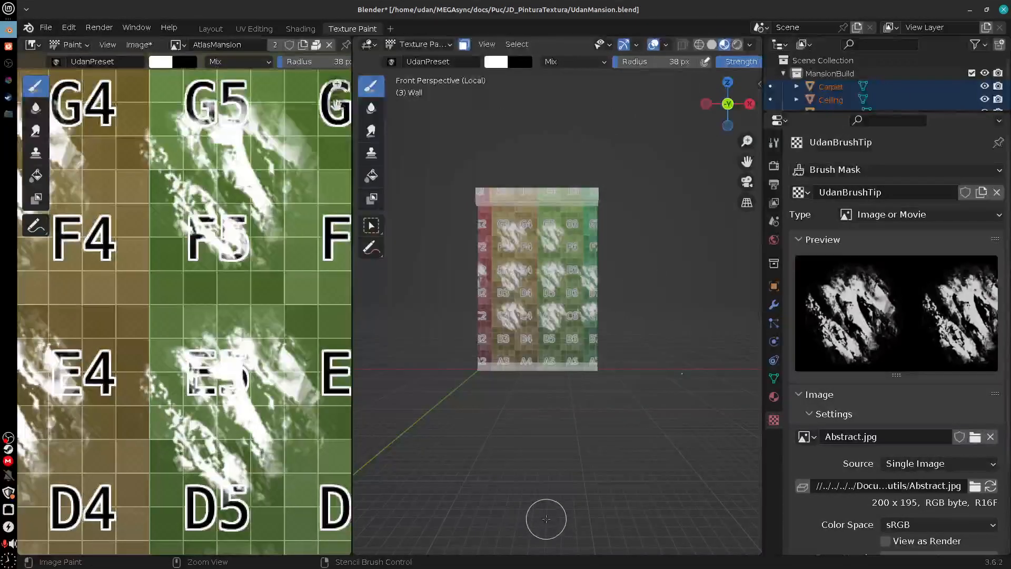
pyautogui.hotkey('ctrl', 'z')
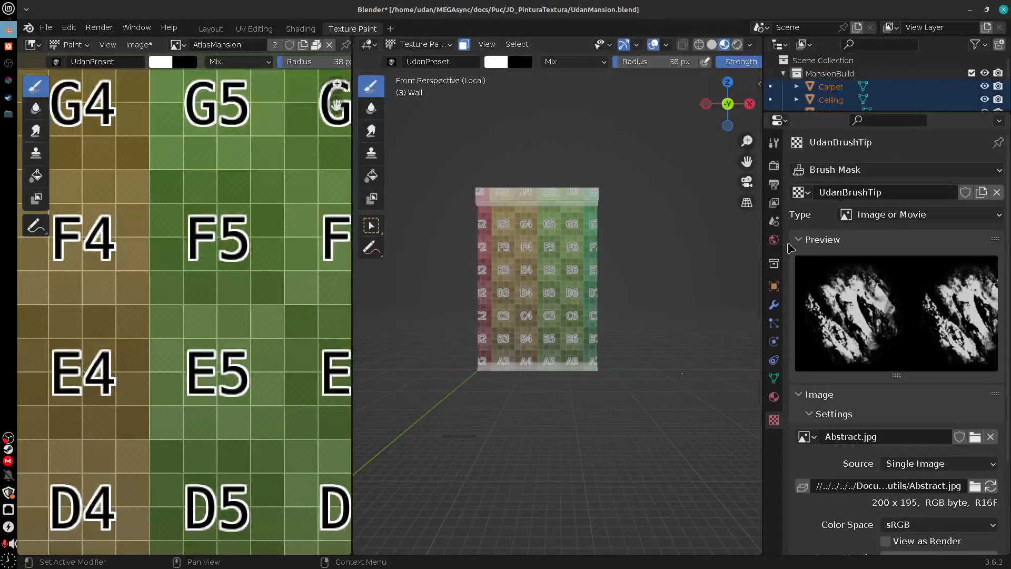
# Step: Try View Plane as the texture mask's mapping and set the mapping to Random
pyautogui.click(773, 143)
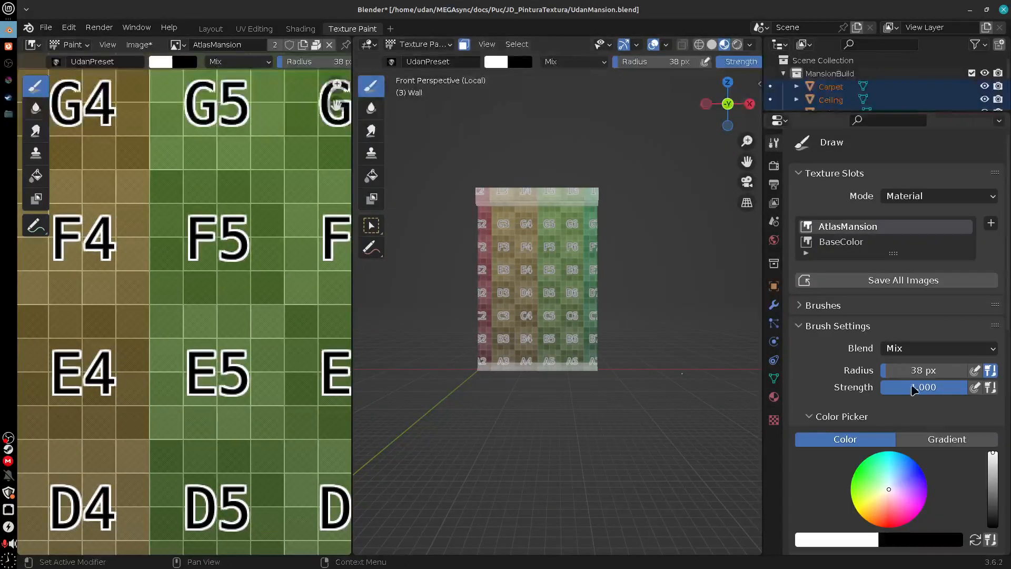
pyautogui.scroll(-5, 1003, 425)
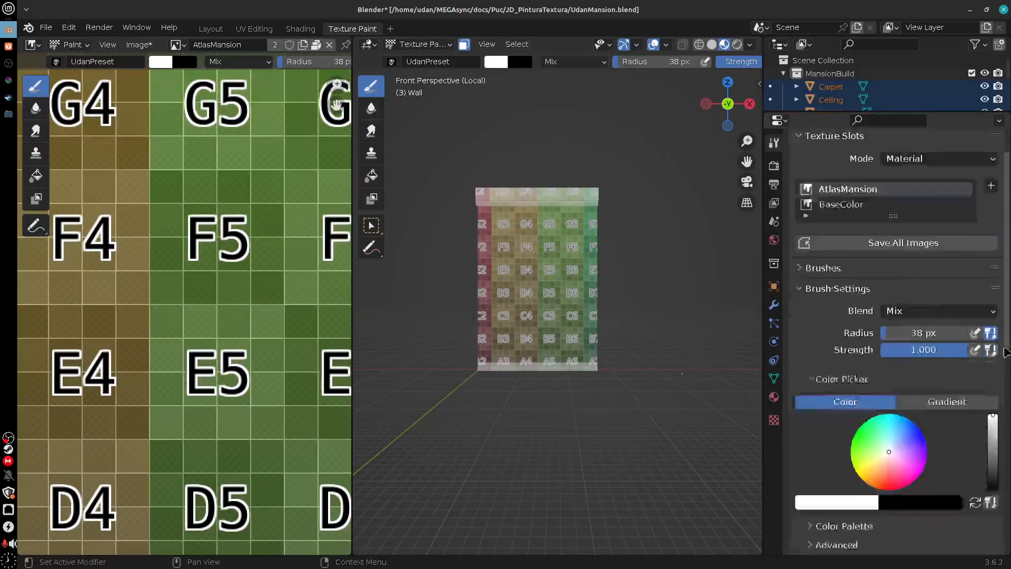
pyautogui.scroll(-6, 1003, 425)
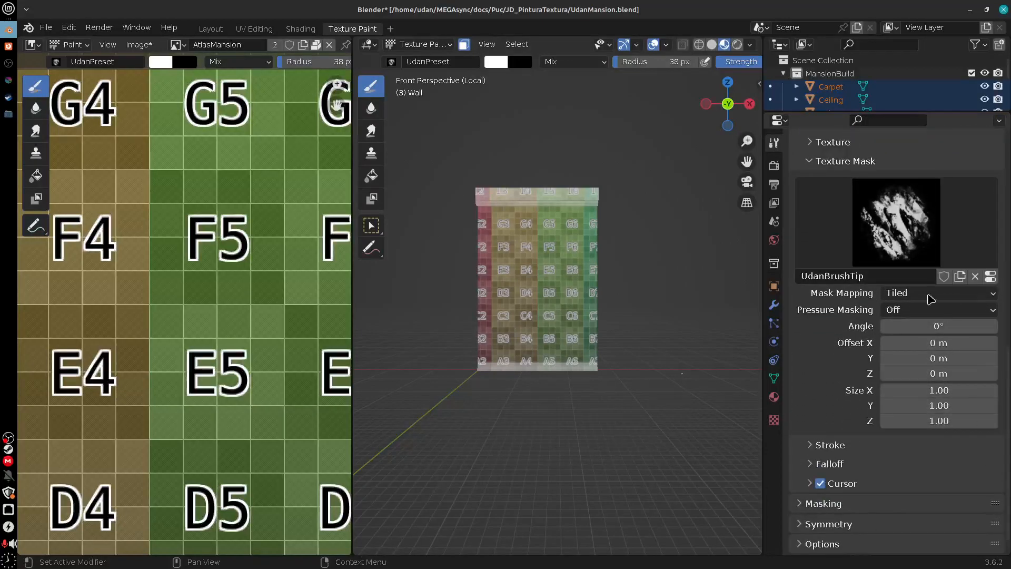
pyautogui.click(920, 298)
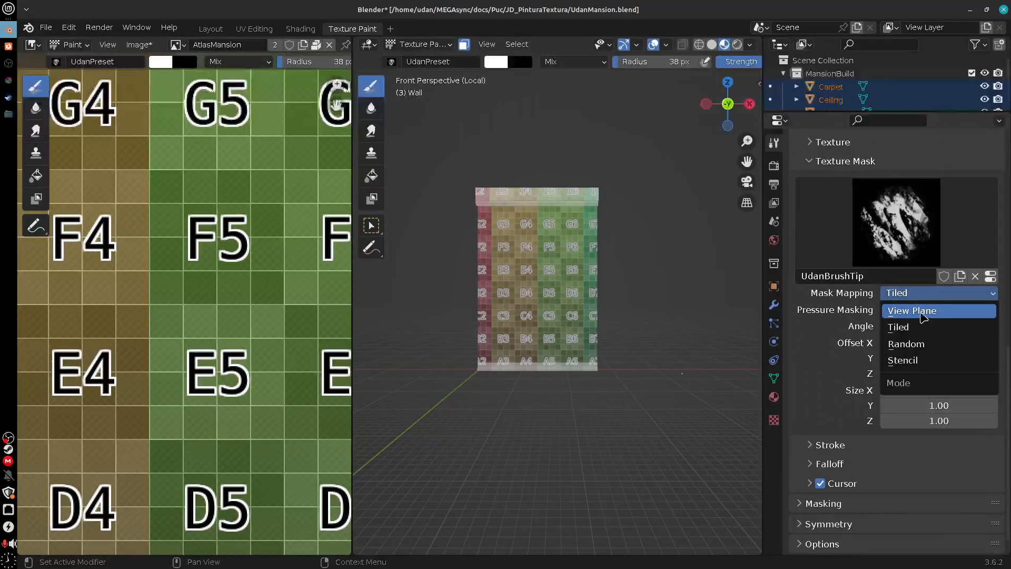
pyautogui.click(922, 315)
pyautogui.click(927, 295)
pyautogui.click(923, 343)
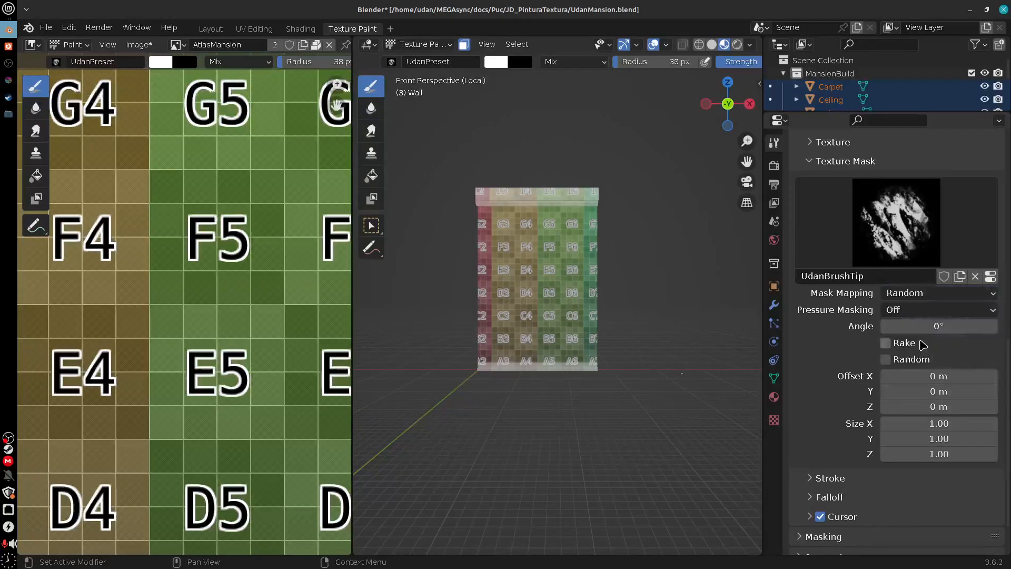
# Step: Try Stencil as the texture mask's mapping and set the mapping to View Plane
pyautogui.click(925, 293)
pyautogui.click(925, 360)
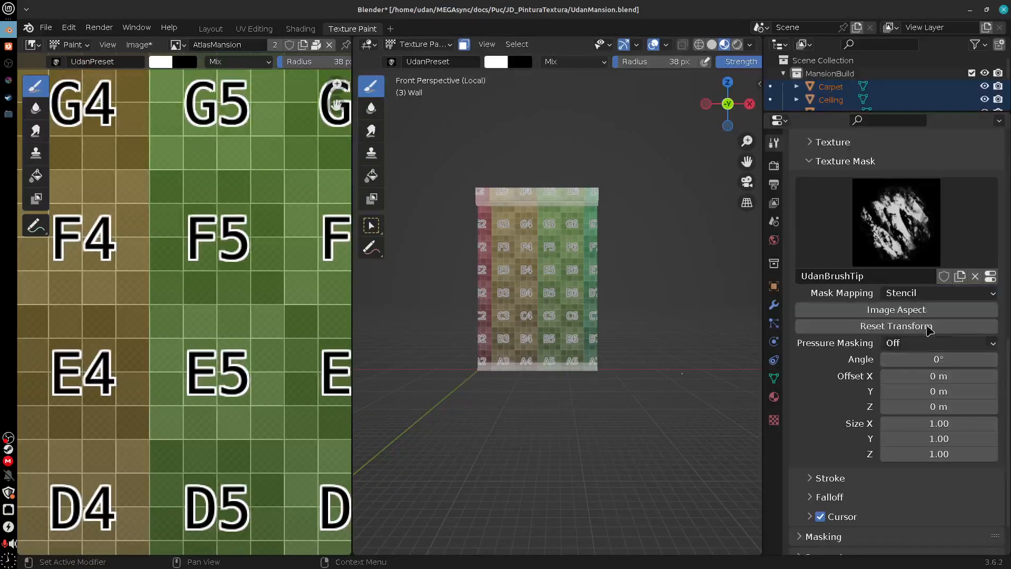
pyautogui.click(925, 293)
pyautogui.click(912, 294)
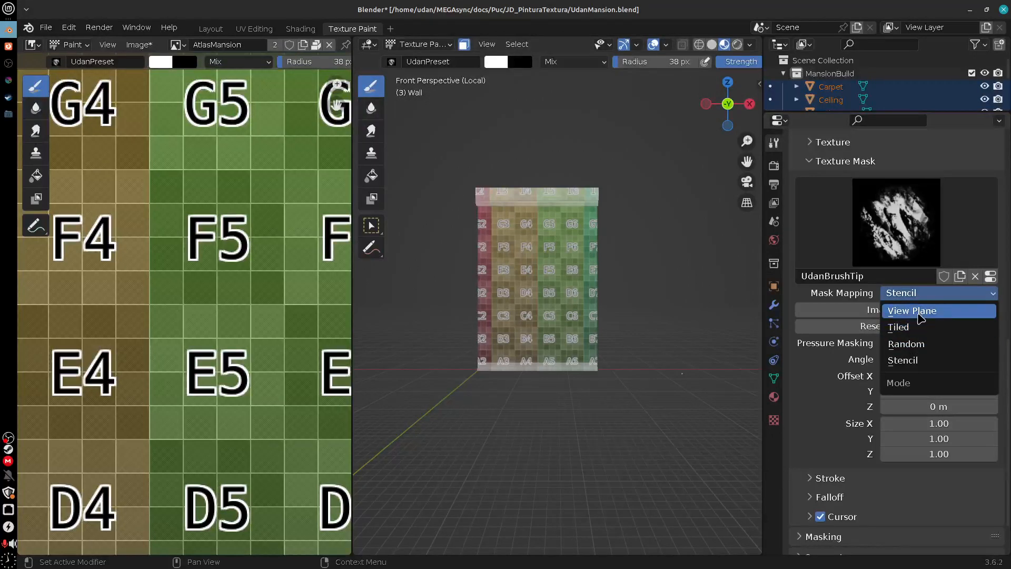
pyautogui.click(913, 310)
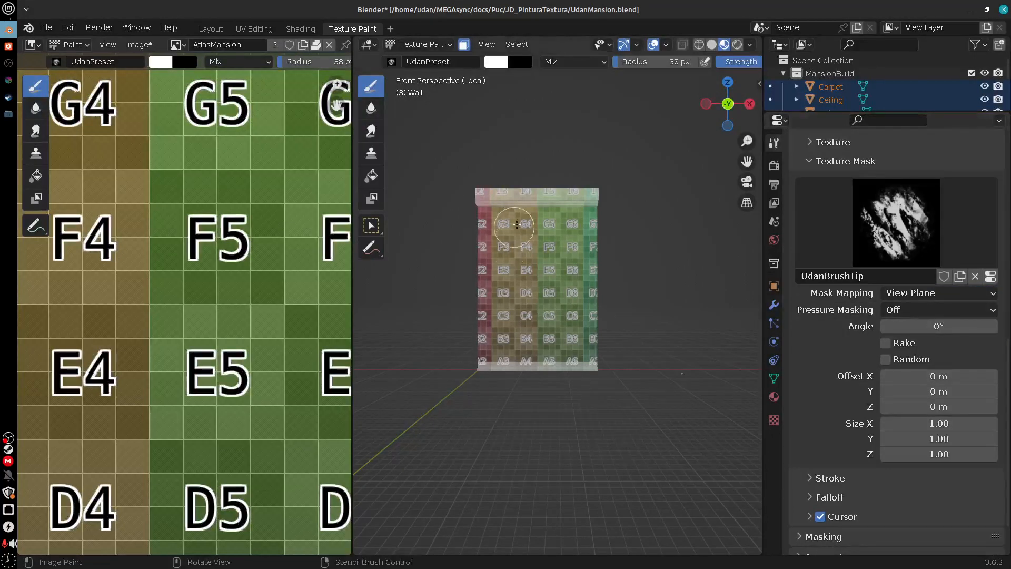
# Step: Paint a curved test stroke across the wall with the View Plane mask and undo it
pyautogui.moveTo(513, 226)
pyautogui.mouseDown()
pyautogui.moveTo(503, 277)
pyautogui.moveTo(566, 305)
pyautogui.moveTo(589, 241)
pyautogui.moveTo(530, 300)
pyautogui.moveTo(569, 321)
pyautogui.mouseUp()
pyautogui.hotkey('ctrl', 'z')
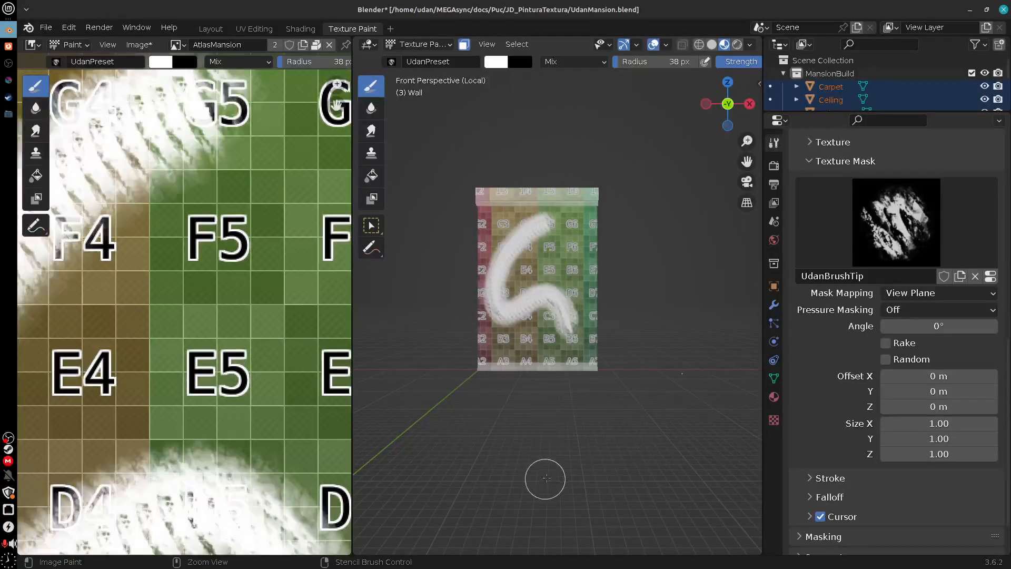
pyautogui.hotkey('ctrl', 'z')
# Step: Enable Rake for the texture mask's angle, paint test strokes in several directions on the wall and undo them
pyautogui.moveTo(513, 237)
pyautogui.mouseDown()
pyautogui.moveTo(502, 295)
pyautogui.moveTo(576, 239)
pyautogui.mouseUp()
pyautogui.keyDown('ctrl'); pyautogui.moveTo(567, 350); pyautogui.dragTo(563, 316, button='middle'); pyautogui.keyUp('ctrl')
pyautogui.hotkey('ctrl', 'z')
pyautogui.moveTo(476, 141)
pyautogui.mouseDown()
pyautogui.moveTo(442, 292)
pyautogui.moveTo(574, 364)
pyautogui.mouseUp()
pyautogui.moveTo(585, 141)
pyautogui.mouseDown()
pyautogui.moveTo(594, 237)
pyautogui.moveTo(574, 284)
pyautogui.mouseUp()
pyautogui.moveTo(513, 276); pyautogui.dragTo(458, 424)
pyautogui.hotkey('ctrl', 'z')
pyautogui.hotkey('ctrl', 'z')
pyautogui.hotkey('ctrl', 'z')
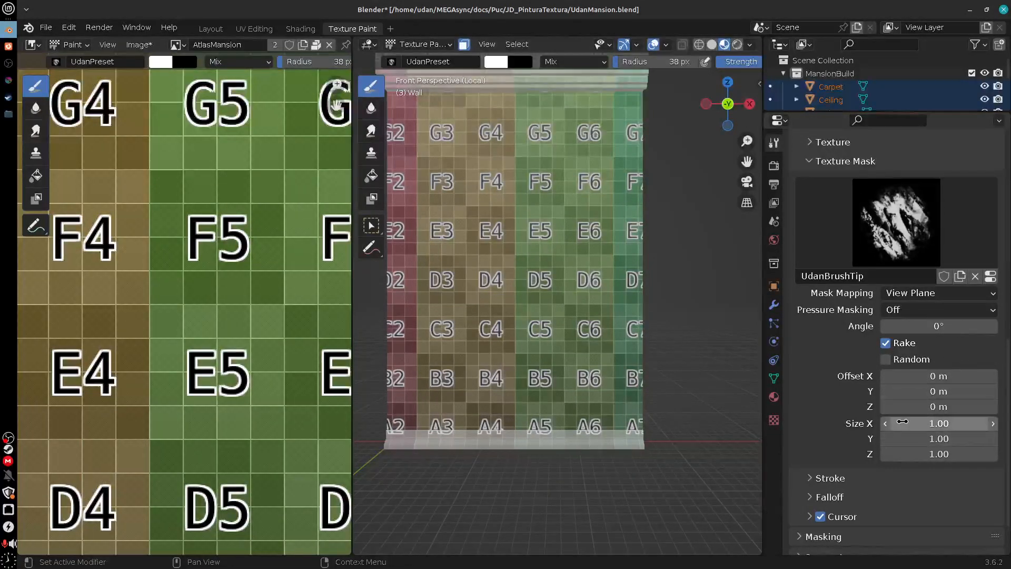
# Step: Try Cutoff as the mask's Pressure Masking with several short test strokes and dabs on the wall
pyautogui.click(927, 310)
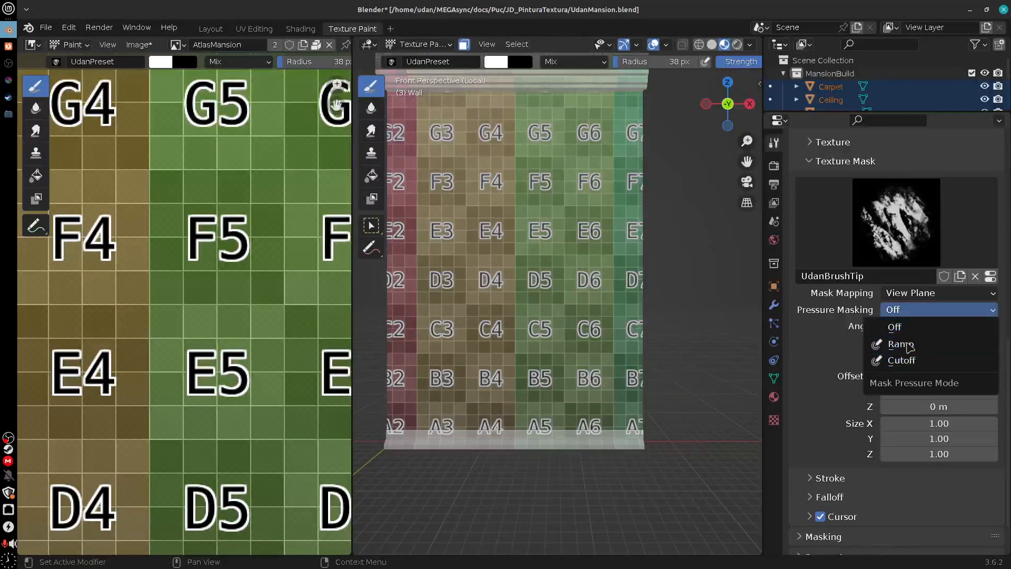
pyautogui.click(901, 360)
pyautogui.moveTo(516, 211); pyautogui.dragTo(468, 308)
pyautogui.moveTo(550, 239); pyautogui.dragTo(518, 297)
pyautogui.moveTo(574, 263)
pyautogui.mouseDown()
pyautogui.moveTo(550, 311)
pyautogui.moveTo(577, 361)
pyautogui.mouseUp()
pyautogui.moveTo(574, 166); pyautogui.dragTo(580, 174)
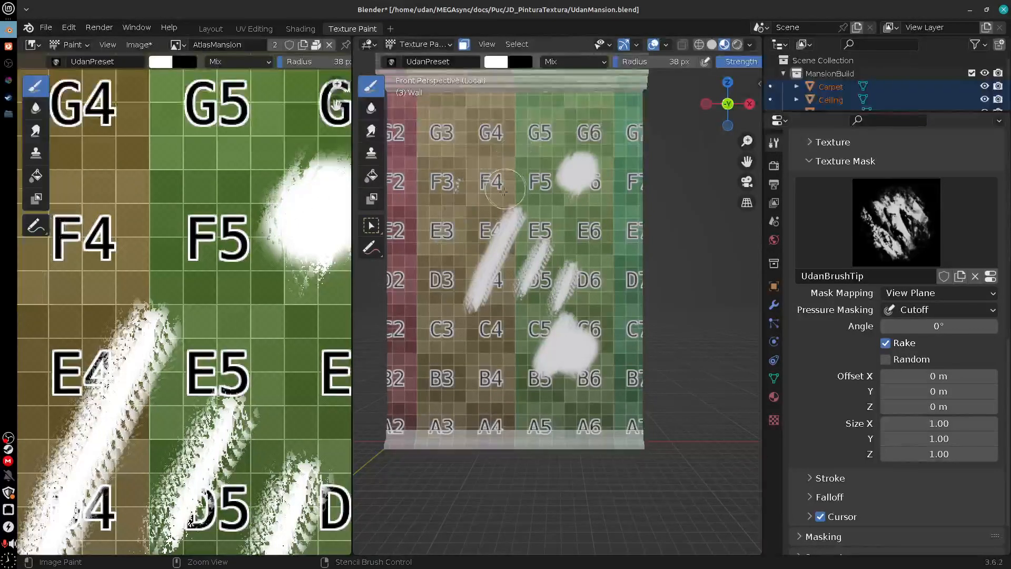
pyautogui.moveTo(525, 263)
pyautogui.mouseDown(button='middle')
pyautogui.moveTo(558, 266)
pyautogui.moveTo(518, 266)
pyautogui.mouseUp(button='middle')
pyautogui.moveTo(456, 345)
pyautogui.mouseDown()
pyautogui.moveTo(434, 390)
pyautogui.moveTo(477, 368)
pyautogui.moveTo(503, 376)
pyautogui.mouseUp()
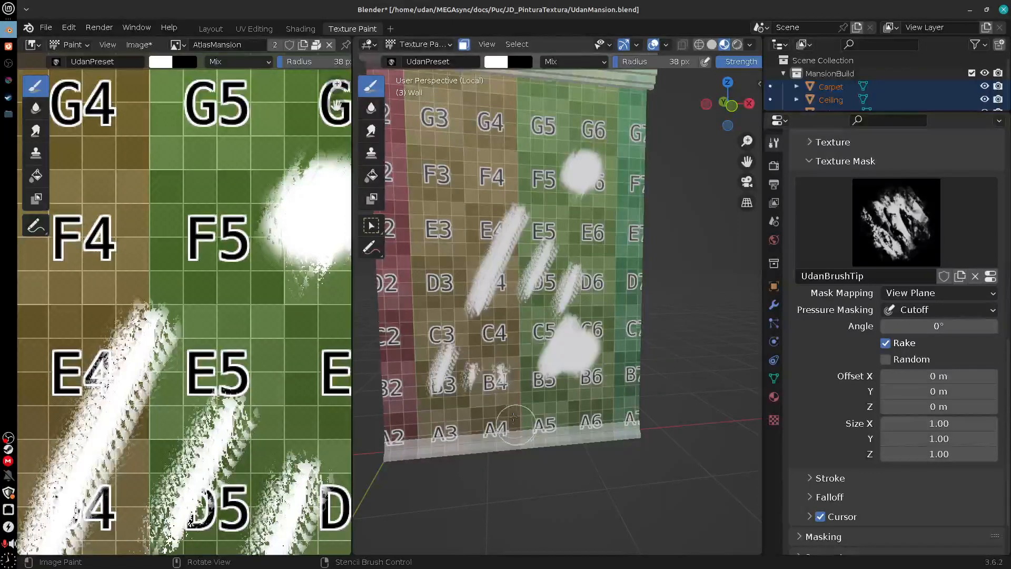
# Step: Undo all the test strokes painted with Cutoff pressure masking
pyautogui.hotkey('ctrl', 'z')
pyautogui.hotkey('ctrl', 'z')
pyautogui.hotkey('ctrl', 'z')
pyautogui.hotkey('ctrl', 'z')
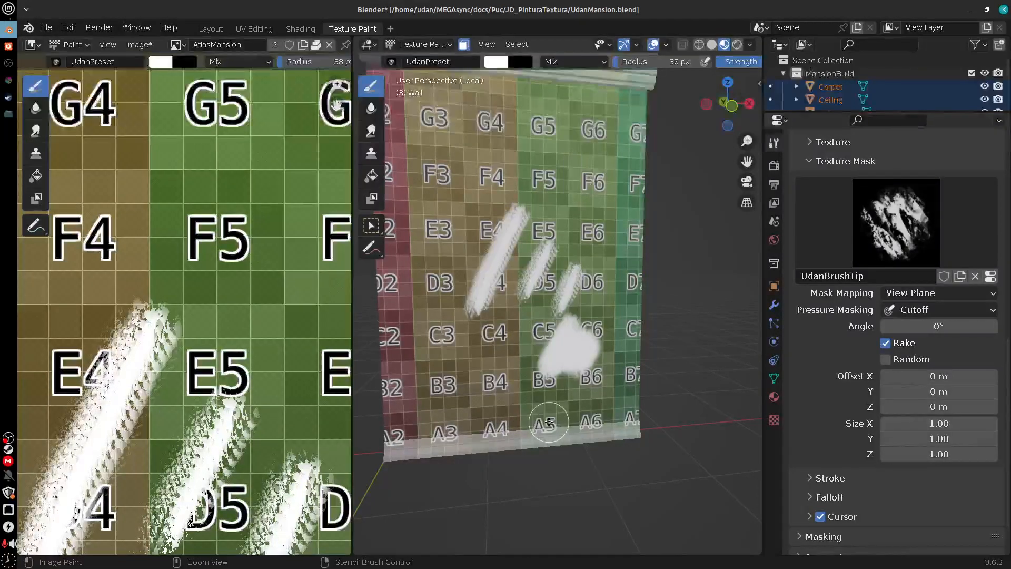
pyautogui.hotkey('ctrl', 'z')
pyautogui.hotkey('ctrl', 'z')
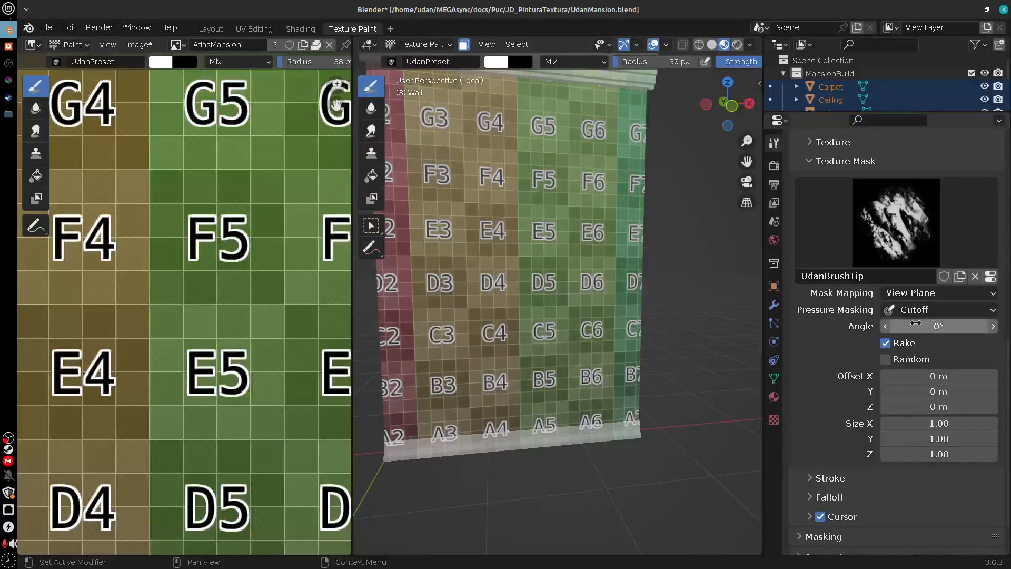
# Step: Try Ramp as the mask's Pressure Masking with diagonal test strokes and a dab on the wall, and undo them
pyautogui.keyDown('shift'); pyautogui.moveTo(500, 435); pyautogui.dragTo(577, 467, button='middle'); pyautogui.keyUp('shift')
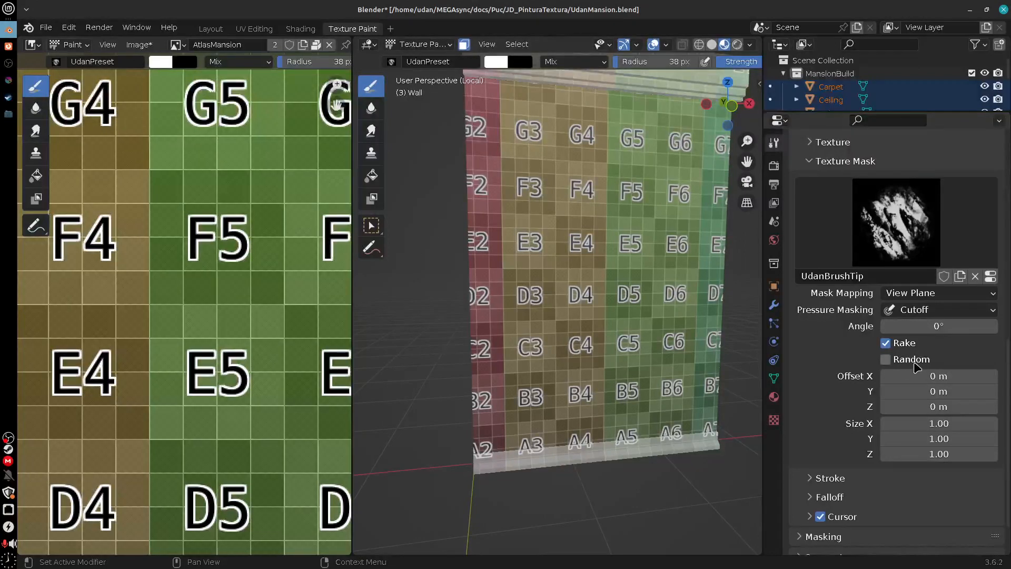
pyautogui.click(934, 312)
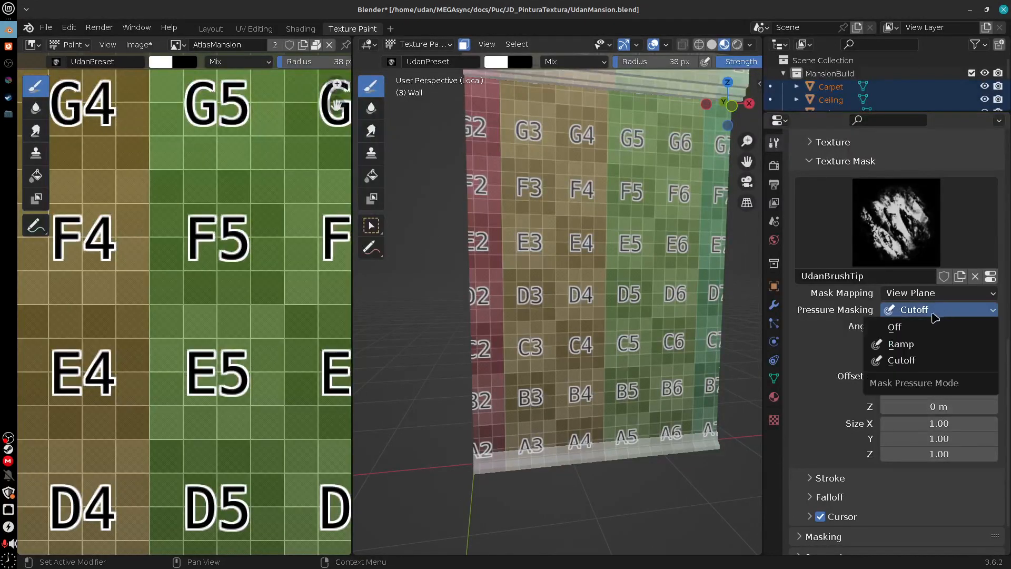
pyautogui.click(908, 348)
pyautogui.moveTo(610, 232); pyautogui.dragTo(560, 329)
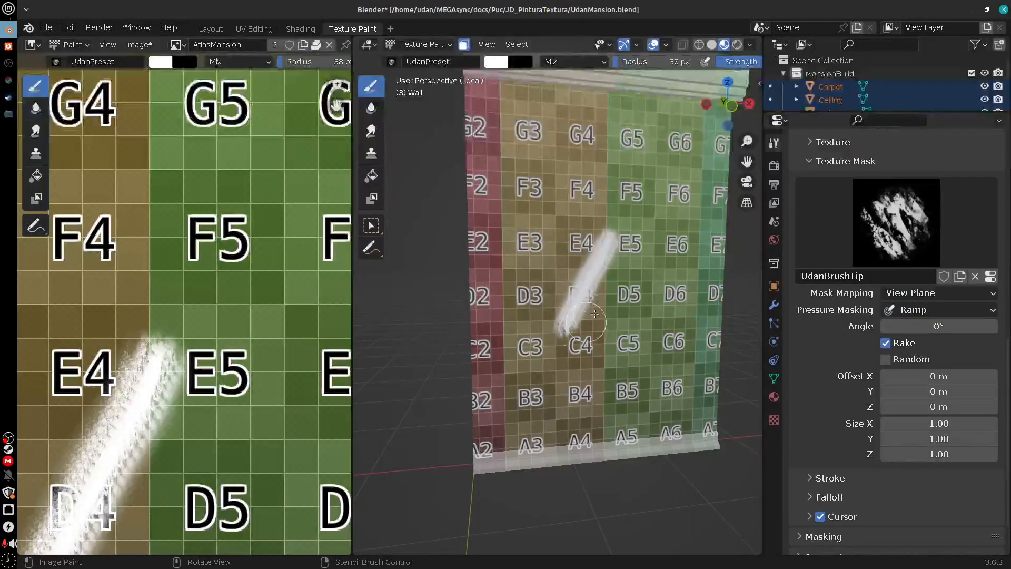
pyautogui.moveTo(631, 283); pyautogui.dragTo(607, 329)
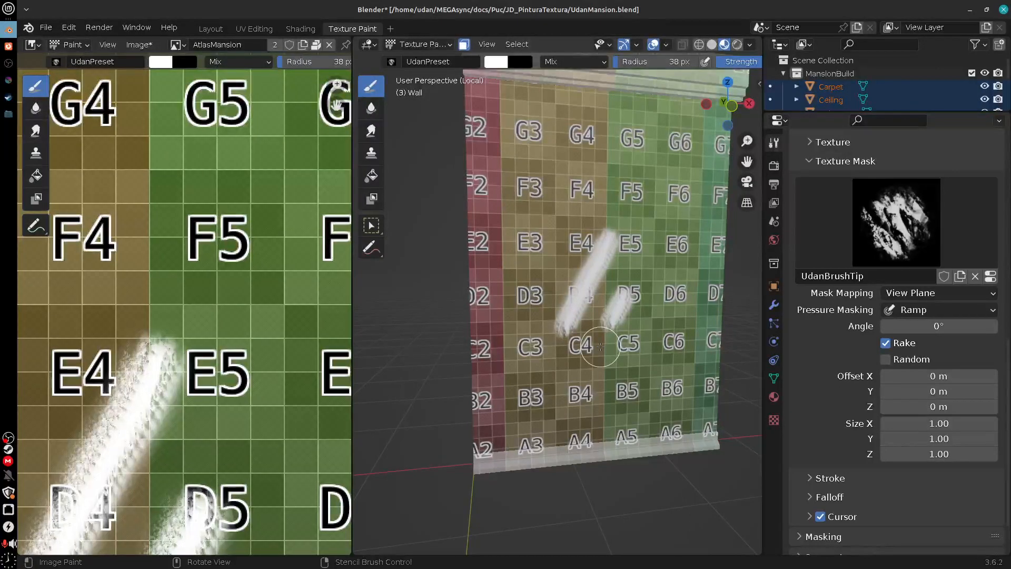
pyautogui.moveTo(658, 354); pyautogui.dragTo(662, 360)
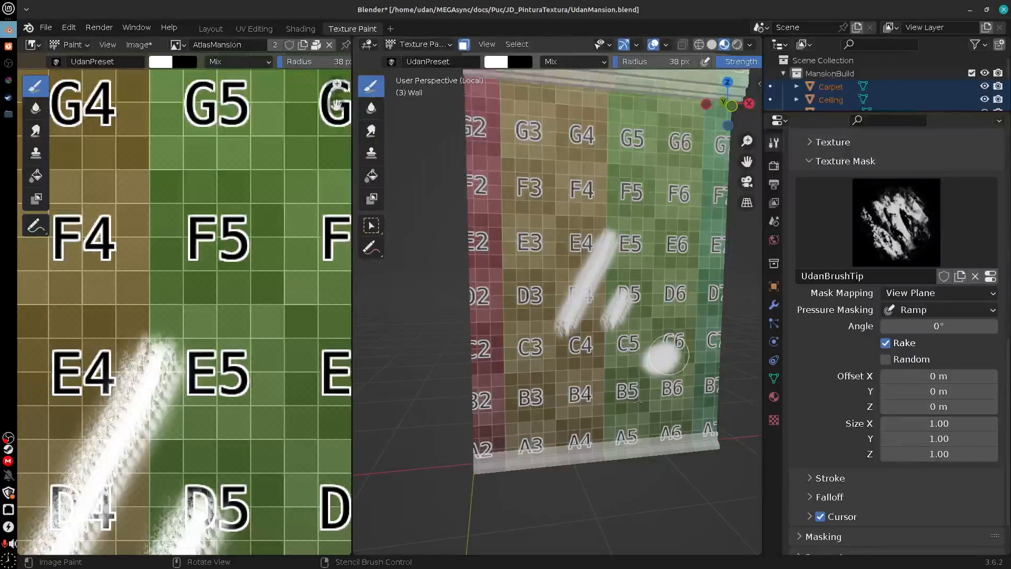
pyautogui.hotkey('ctrl', 'z')
pyautogui.hotkey('ctrl', 'z')
pyautogui.hotkey('ctrl', 'z')
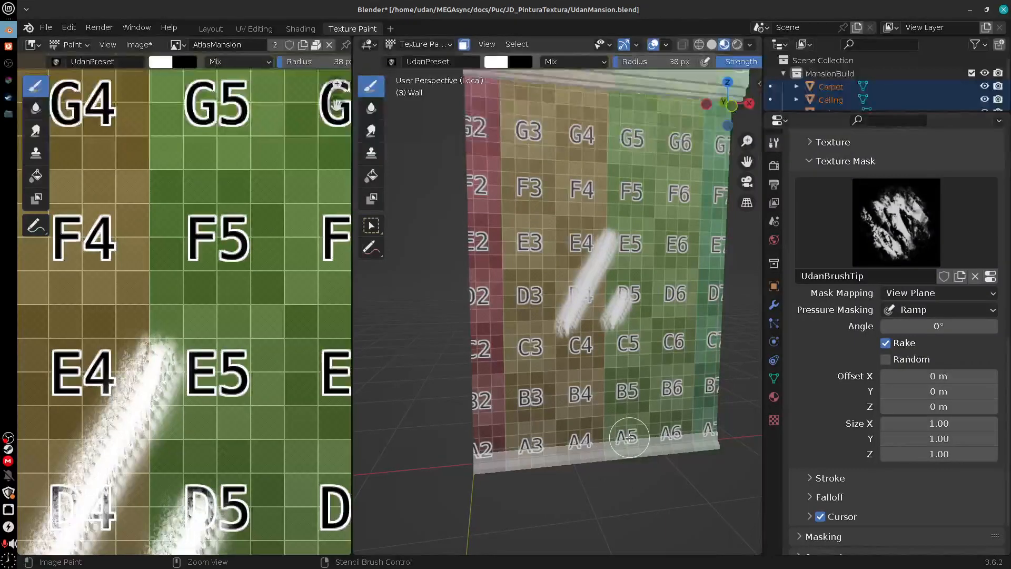
# Step: Set the mask's Pressure Masking to Off, paint a test stroke on the wall and undo it
pyautogui.click(935, 311)
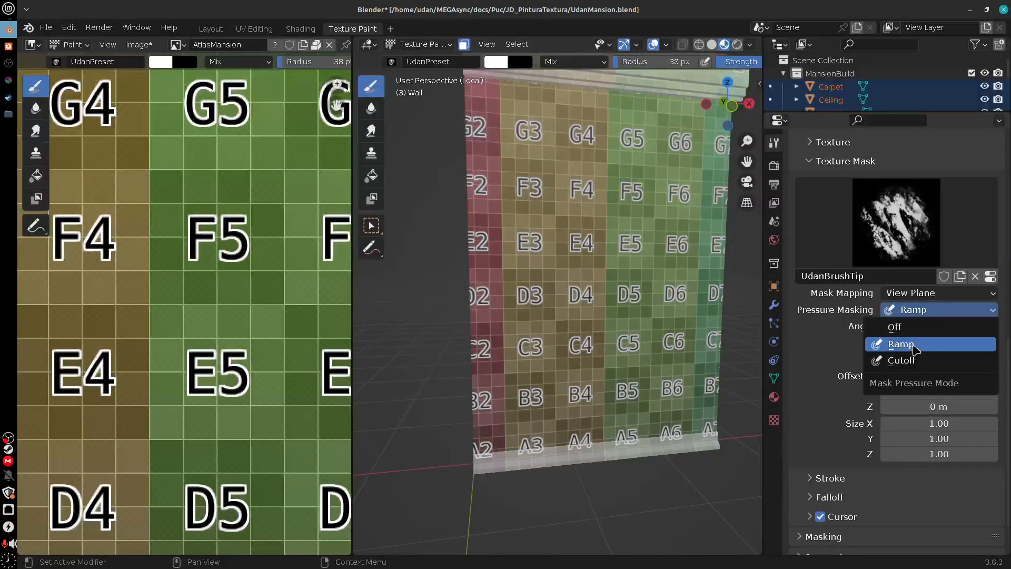
pyautogui.click(899, 326)
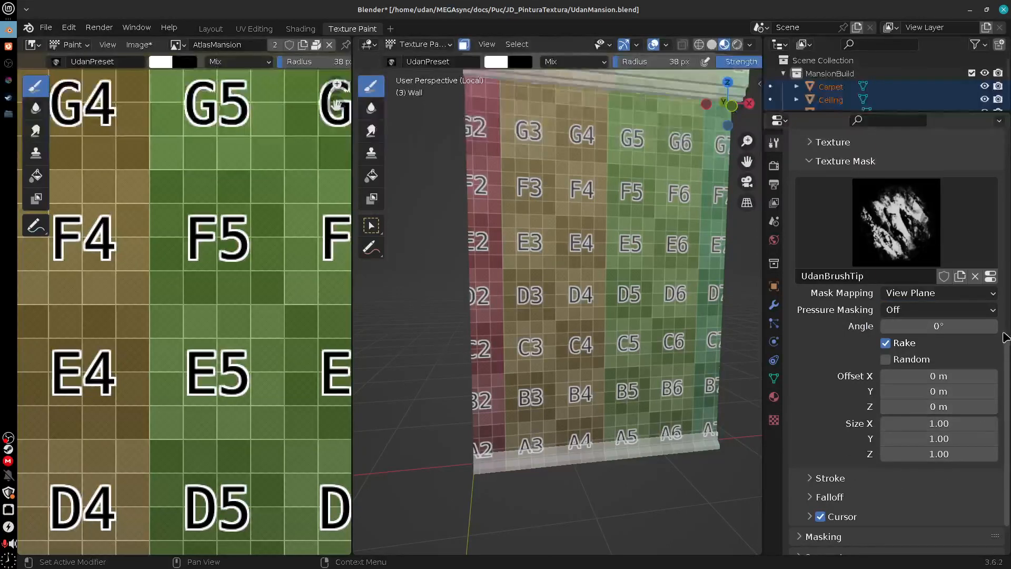
pyautogui.moveTo(605, 216); pyautogui.dragTo(670, 393)
pyautogui.hotkey('ctrl', 'z')
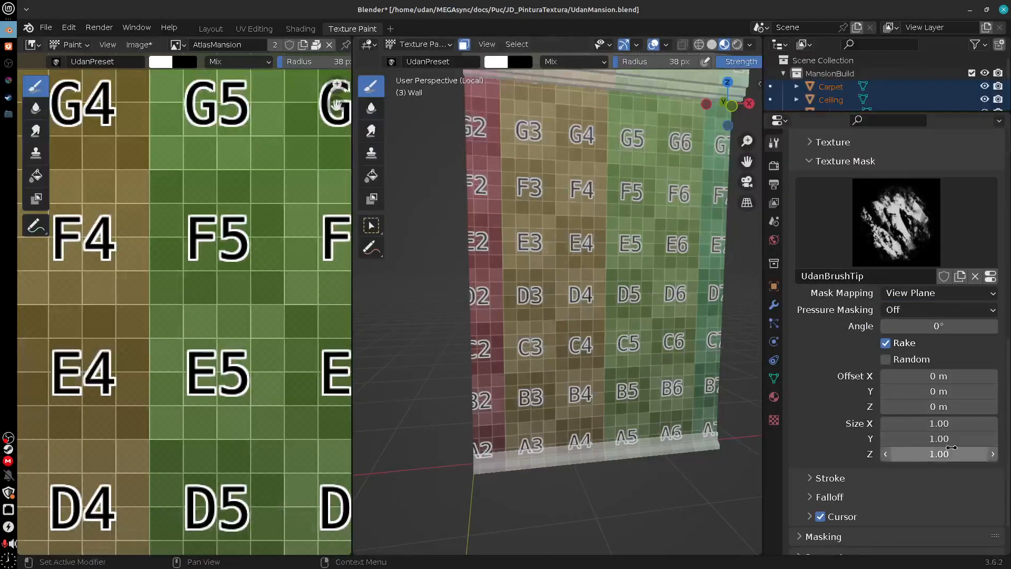
# Step: Give the UdanBrushTip mask texture a fake user and unlink it from the brush's Texture Mask
pyautogui.scroll(-2, 1006, 377)
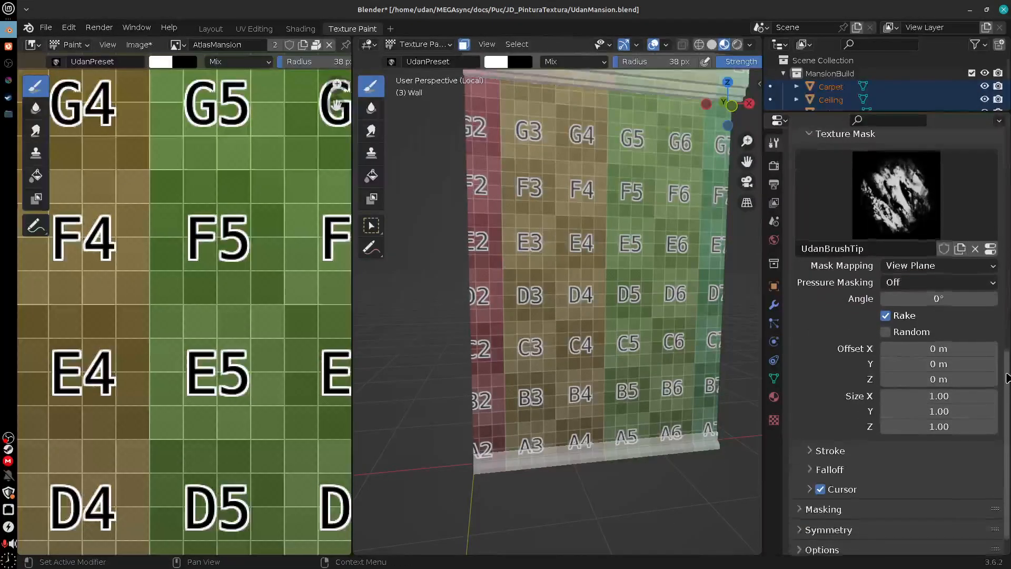
pyautogui.scroll(-2, 1007, 377)
pyautogui.scroll(8, 947, 339)
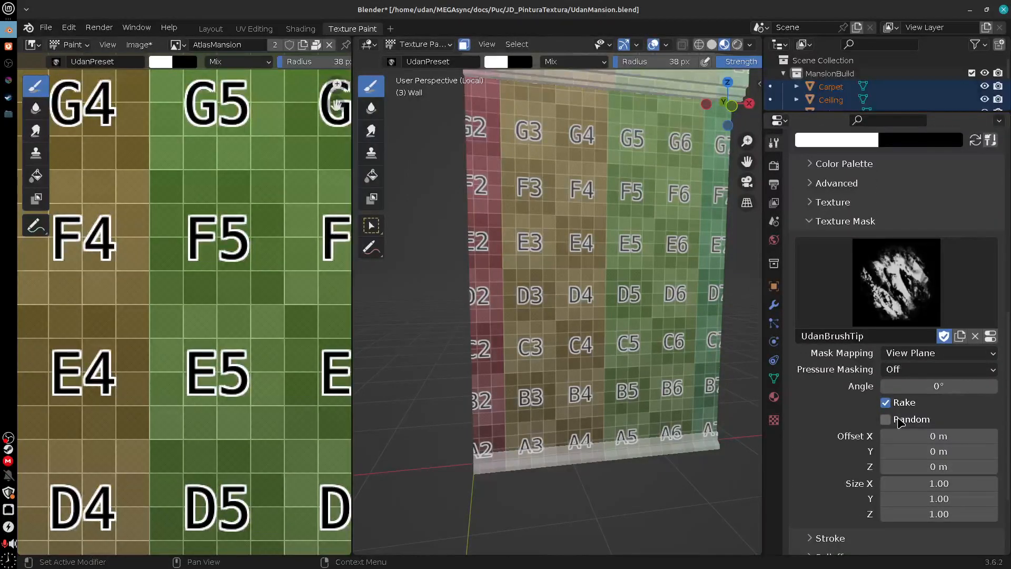
pyautogui.click(974, 336)
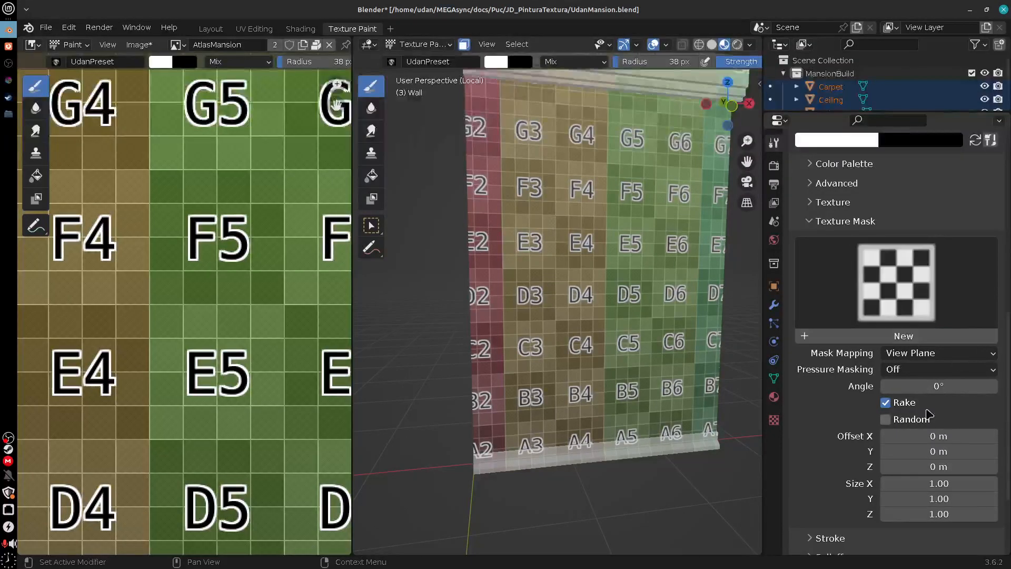
# Step: Assign the existing UdanBrushTip texture to the Brush Mask and pack its Abstract.jpg image into the blend file
pyautogui.click(47, 27)
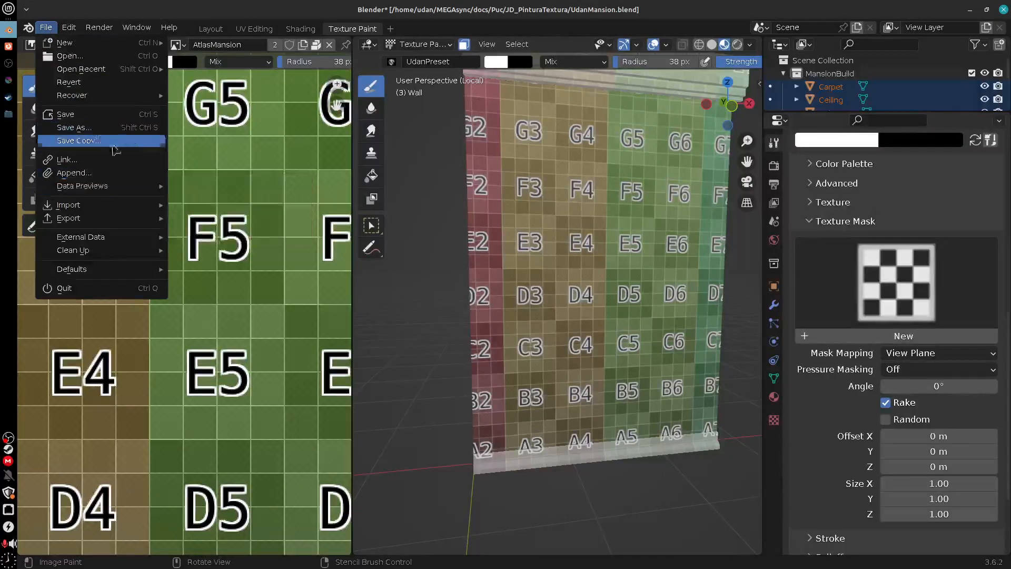
pyautogui.scroll(-5, 985, 386)
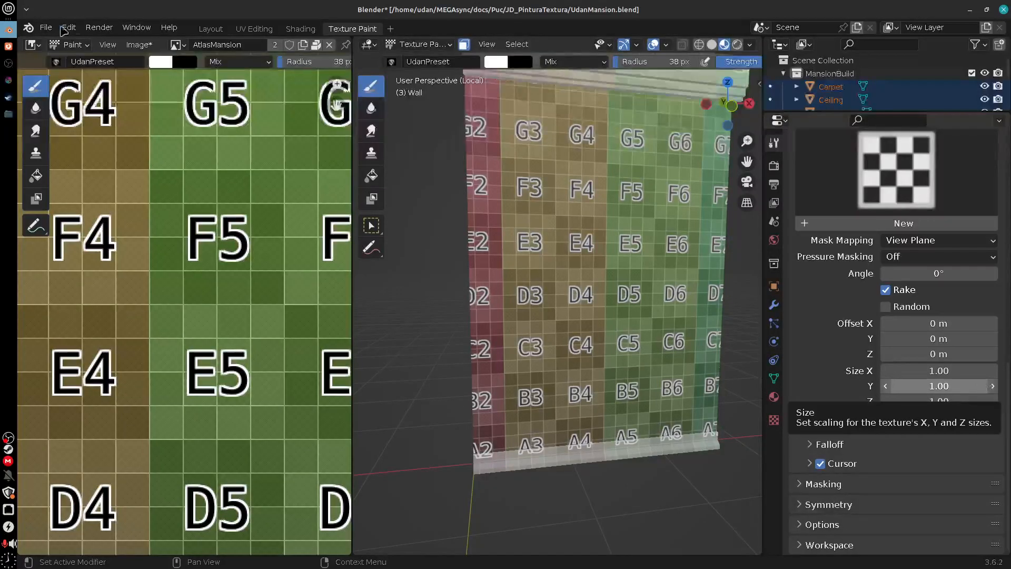
pyautogui.click(773, 397)
pyautogui.click(773, 419)
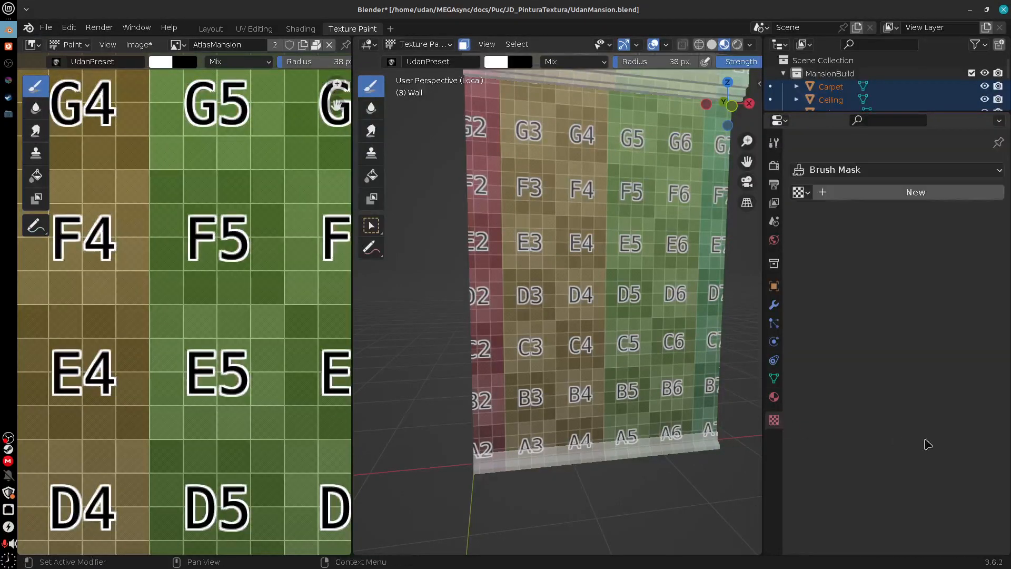
pyautogui.click(801, 193)
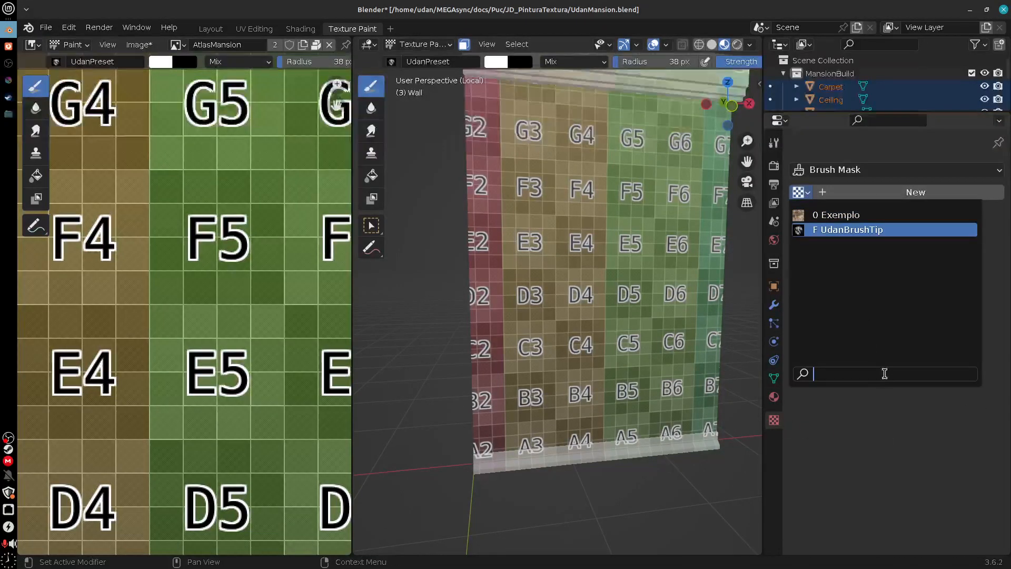
pyautogui.click(876, 229)
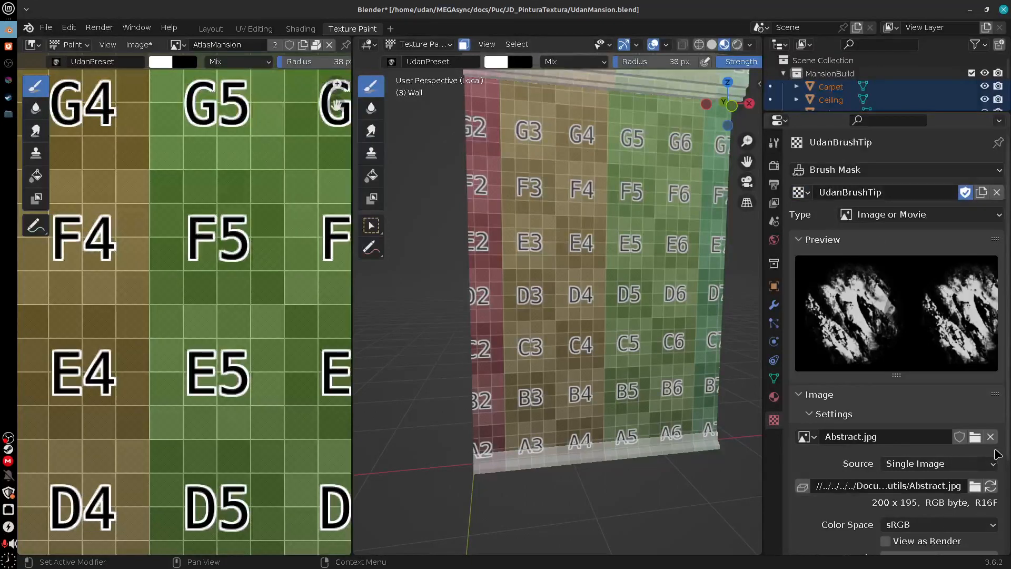
pyautogui.scroll(-4, 1002, 447)
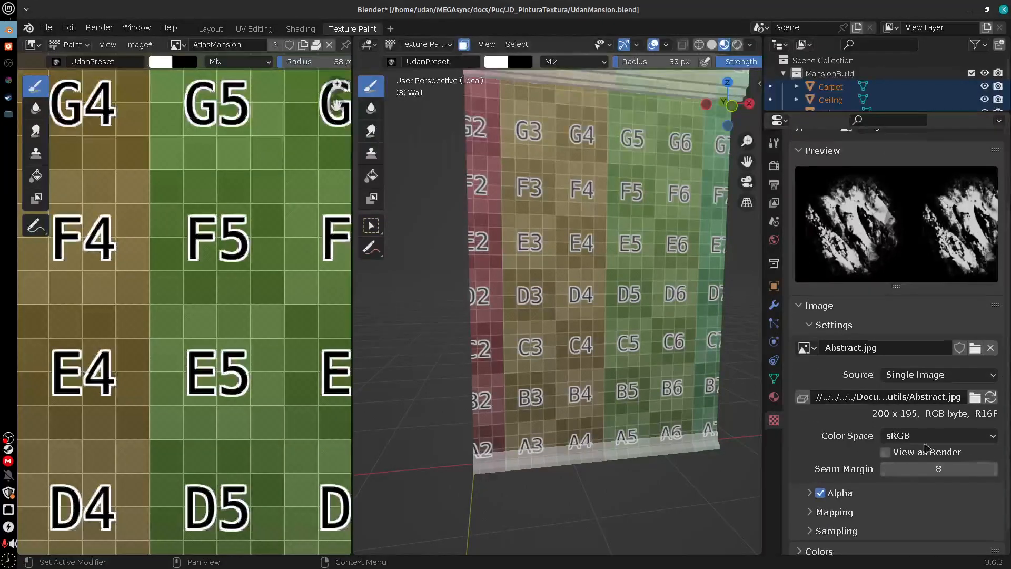
pyautogui.click(801, 399)
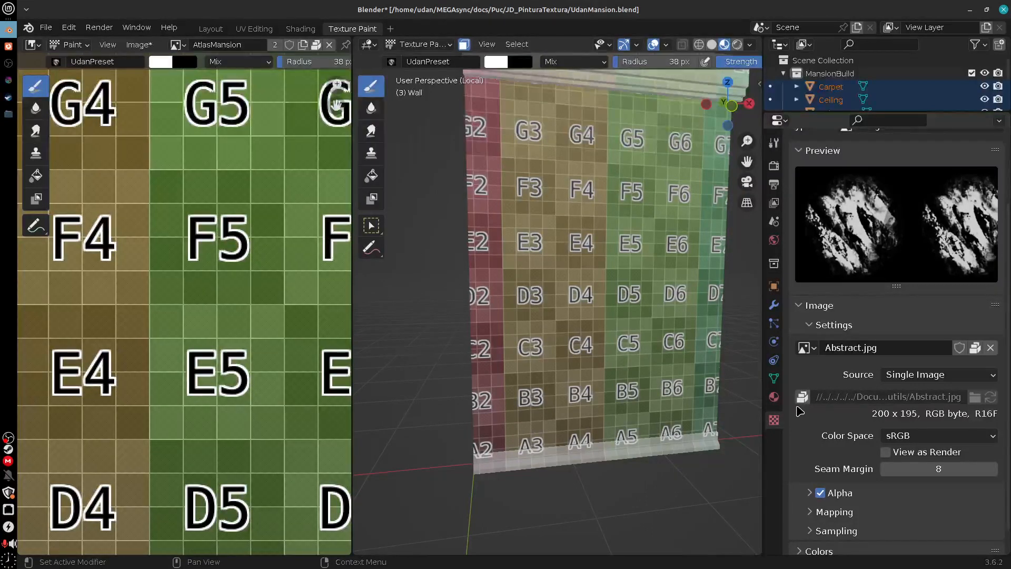
# Step: Show the brush's Stroke settings in place of the Texture Mask settings, and paint an arched test stroke and undo it
pyautogui.click(774, 142)
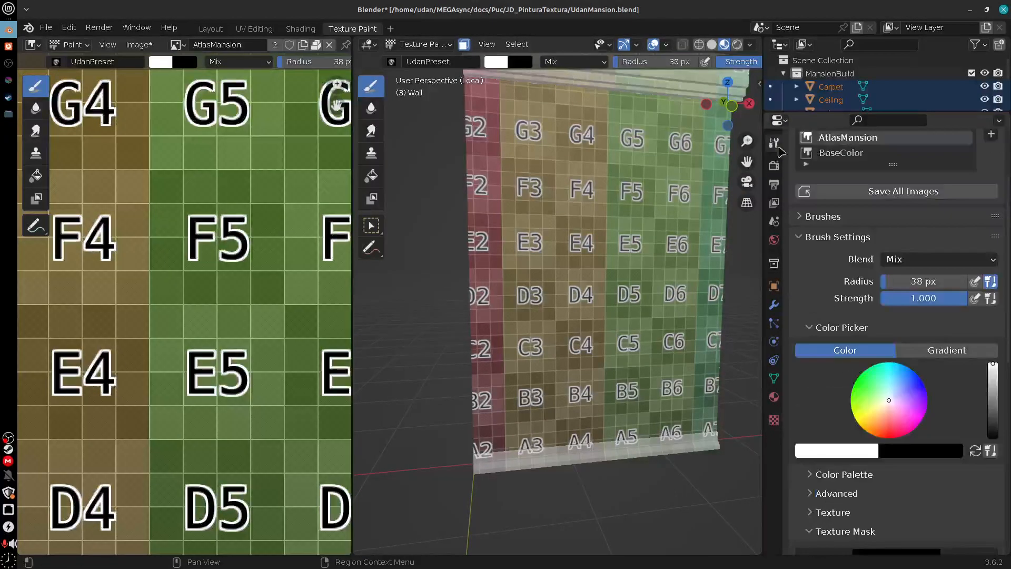
pyautogui.moveTo(1007, 345); pyautogui.dragTo(1007, 487)
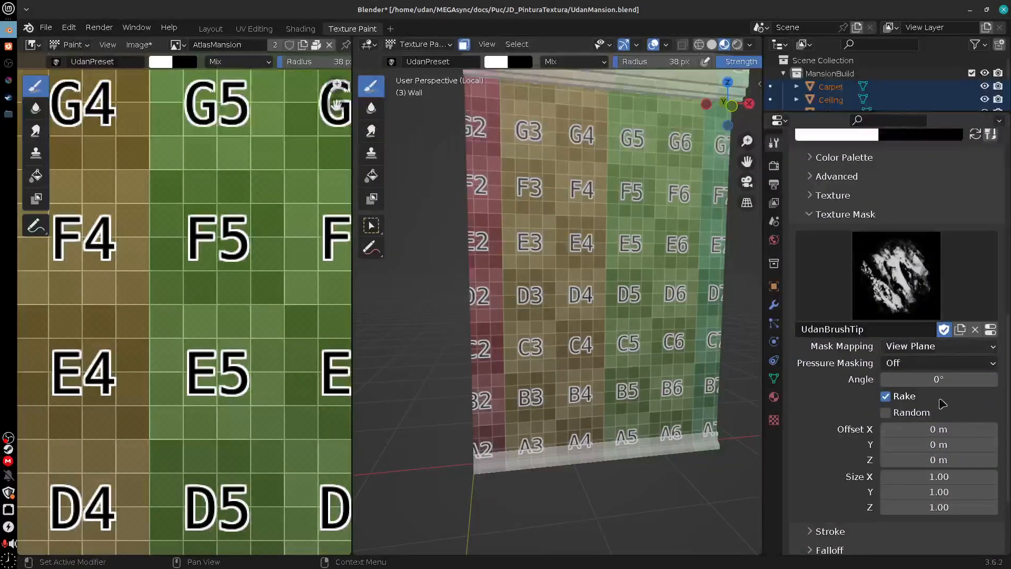
pyautogui.click(820, 219)
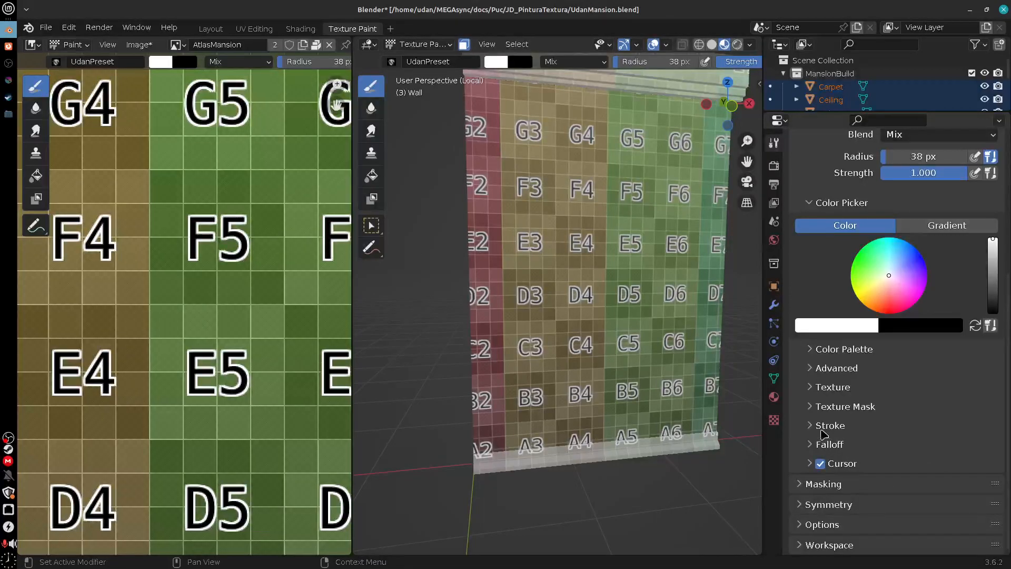
pyautogui.click(815, 425)
pyautogui.scroll(-5, 842, 437)
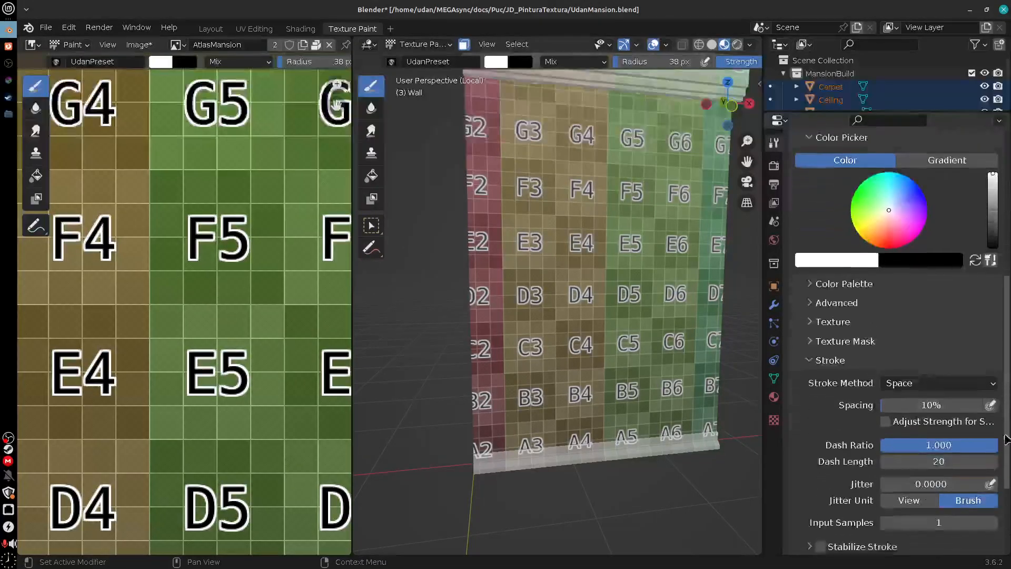
pyautogui.moveTo(514, 337)
pyautogui.mouseDown()
pyautogui.moveTo(545, 307)
pyautogui.moveTo(687, 329)
pyautogui.mouseUp()
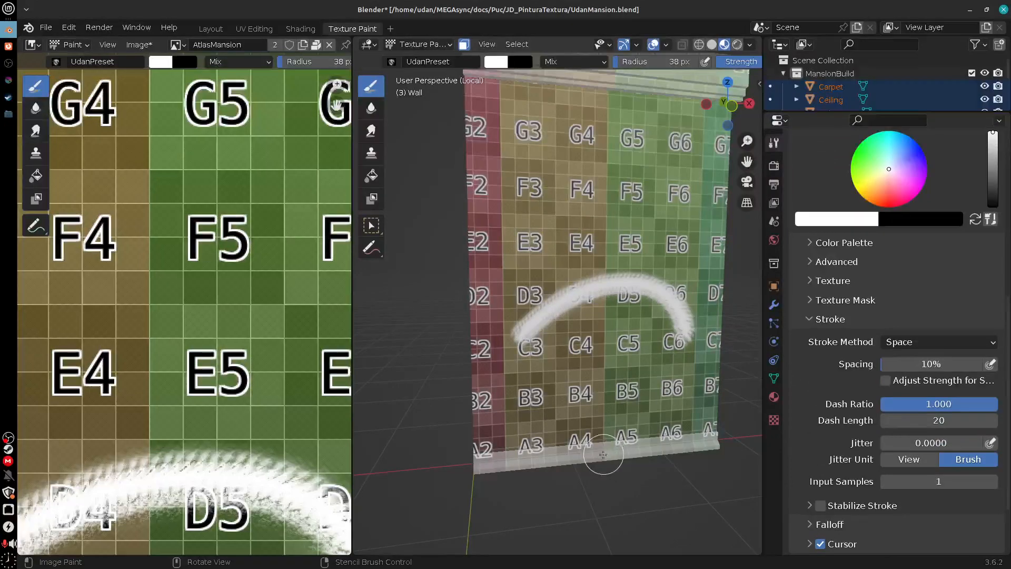
pyautogui.hotkey('ctrl', 'z')
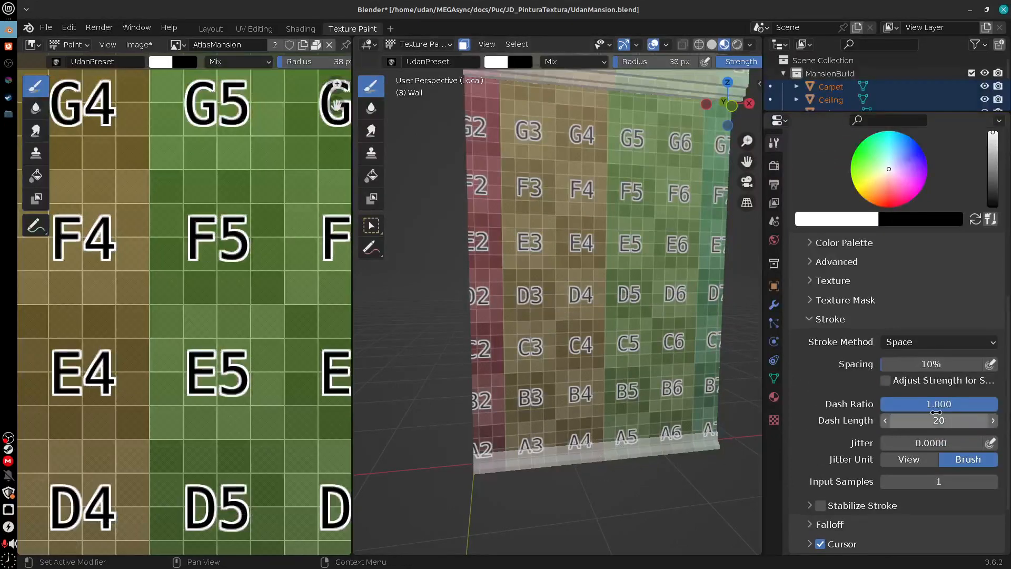
# Step: Unlink the mask texture from the brush's Texture Mask, then paint a diagonal test stroke on the wall and undo it
pyautogui.click(832, 300)
pyautogui.click(975, 415)
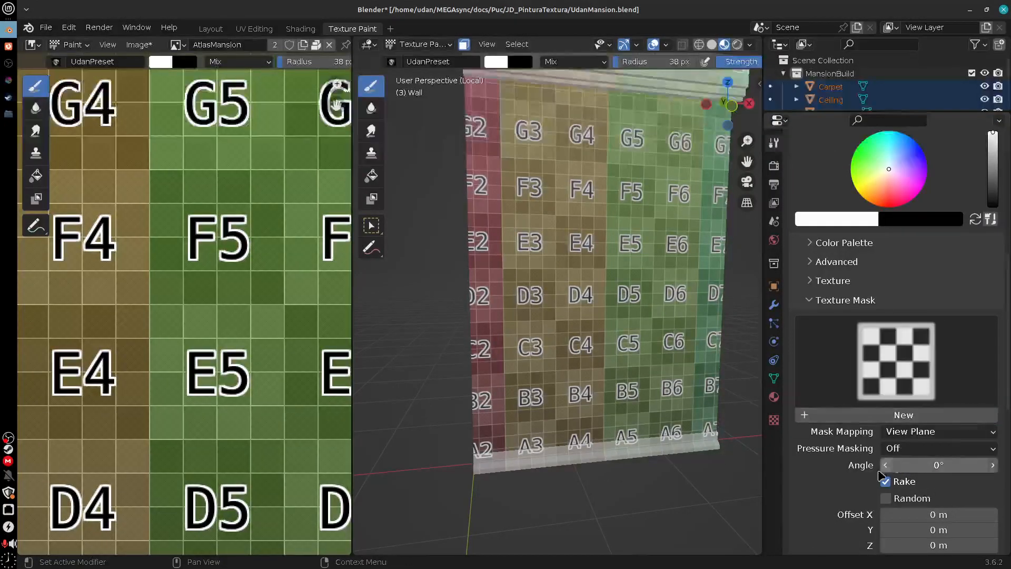
pyautogui.moveTo(566, 214)
pyautogui.mouseDown()
pyautogui.moveTo(639, 324)
pyautogui.moveTo(679, 339)
pyautogui.mouseUp()
pyautogui.hotkey('ctrl', 'z')
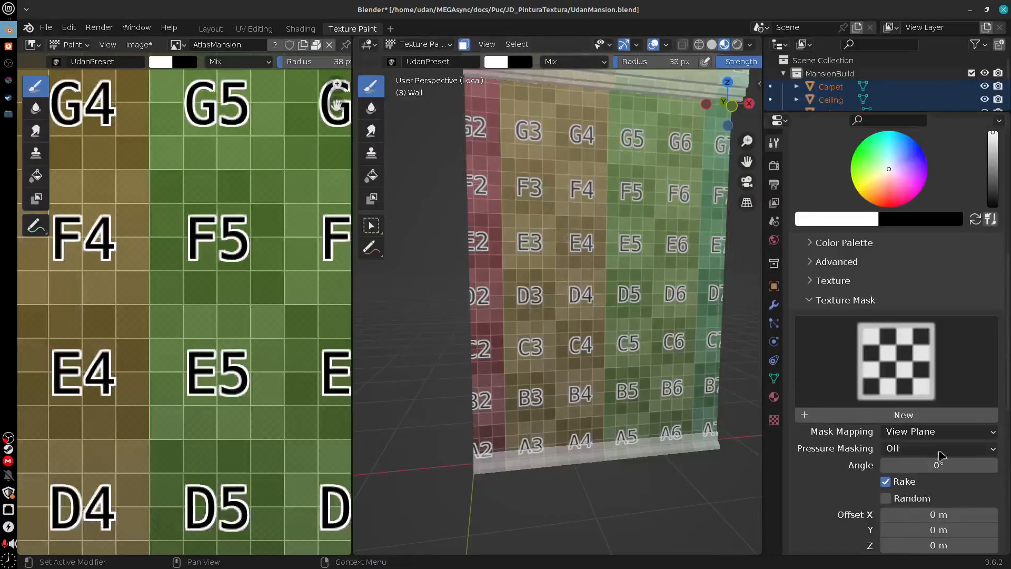
pyautogui.click(823, 301)
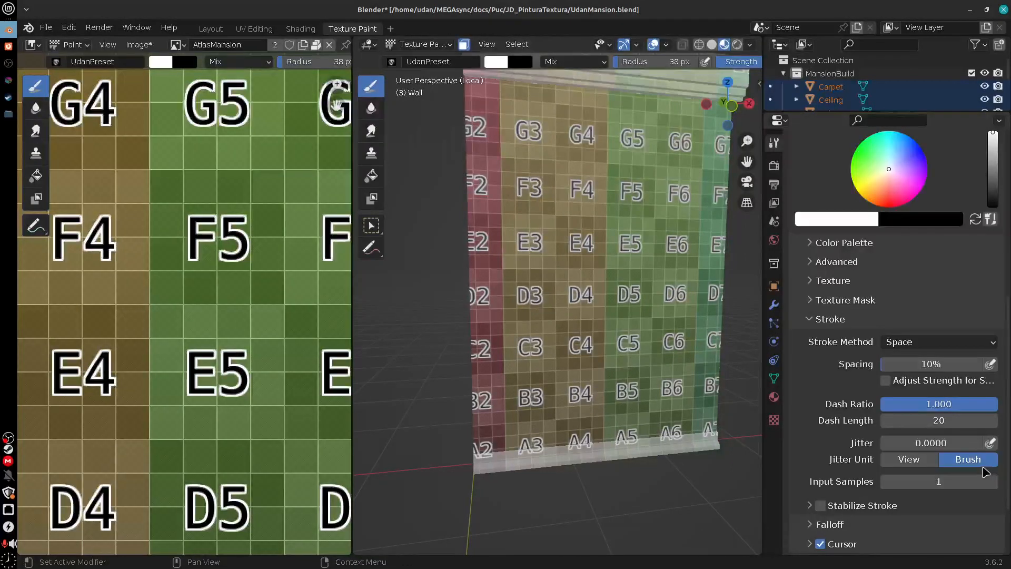
# Step: View the Stroke Method options, and annotate overlapping circles beside the wall to illustrate brush spacing and erase them
pyautogui.click(929, 342)
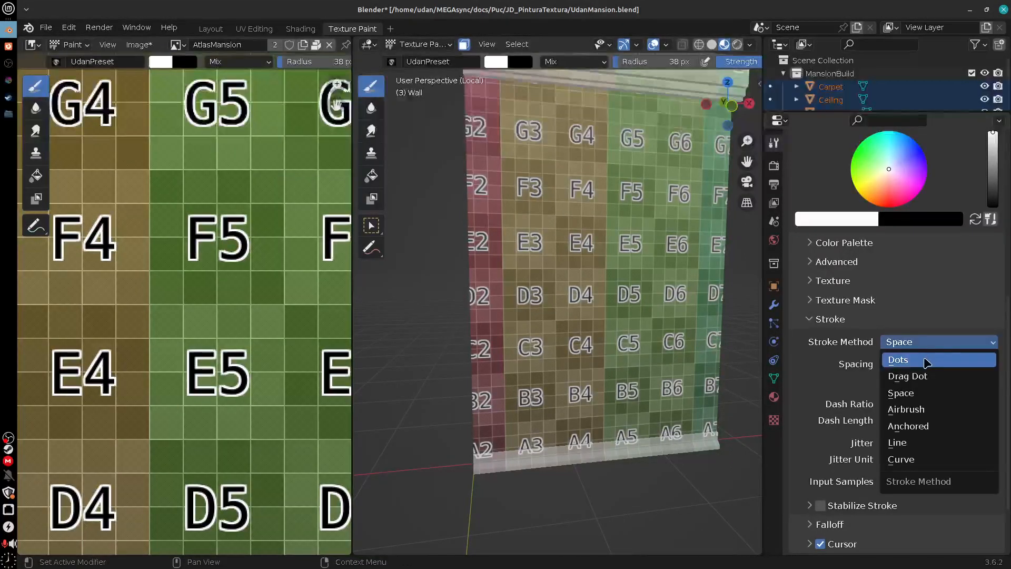
pyautogui.moveTo(587, 270); pyautogui.dragTo(569, 275, button='middle')
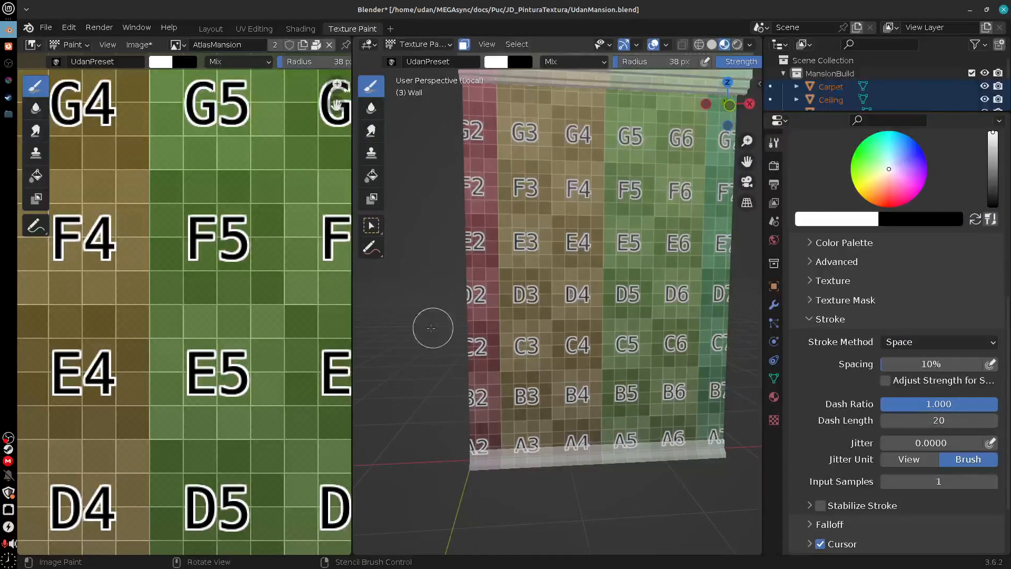
pyautogui.moveTo(418, 313)
pyautogui.mouseDown()
pyautogui.moveTo(445, 329)
pyautogui.moveTo(416, 323)
pyautogui.moveTo(443, 348)
pyautogui.mouseUp()
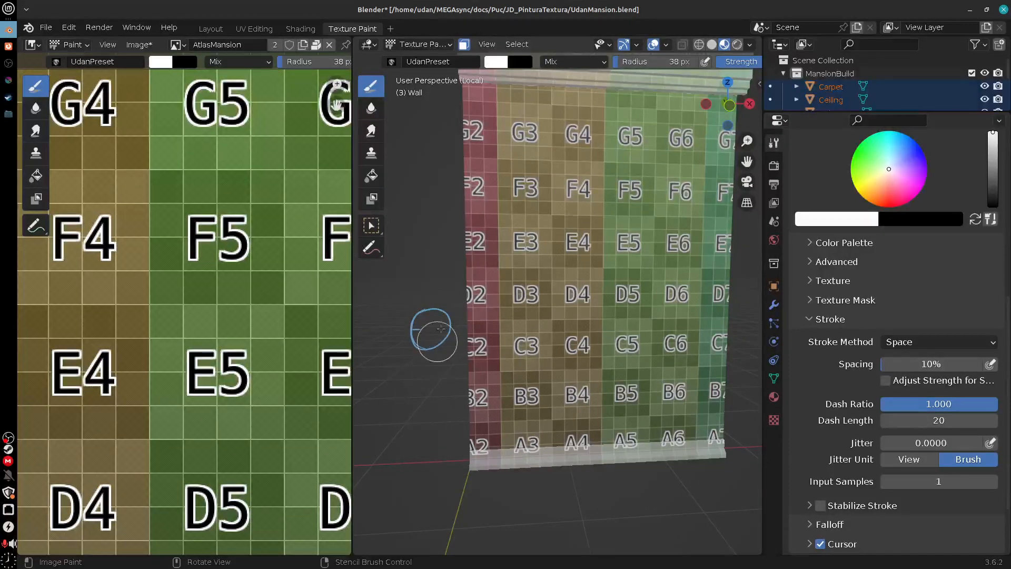
pyautogui.moveTo(422, 322); pyautogui.dragTo(430, 348)
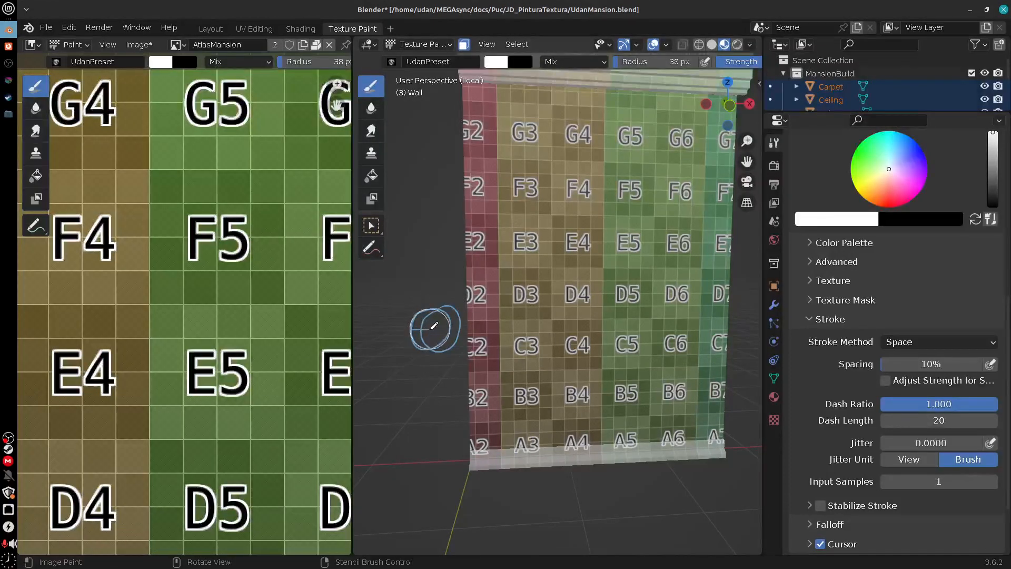
pyautogui.moveTo(449, 342)
pyautogui.mouseDown()
pyautogui.moveTo(469, 310)
pyautogui.moveTo(477, 318)
pyautogui.moveTo(452, 314)
pyautogui.mouseUp()
pyautogui.moveTo(485, 326); pyautogui.dragTo(404, 337, button='right')
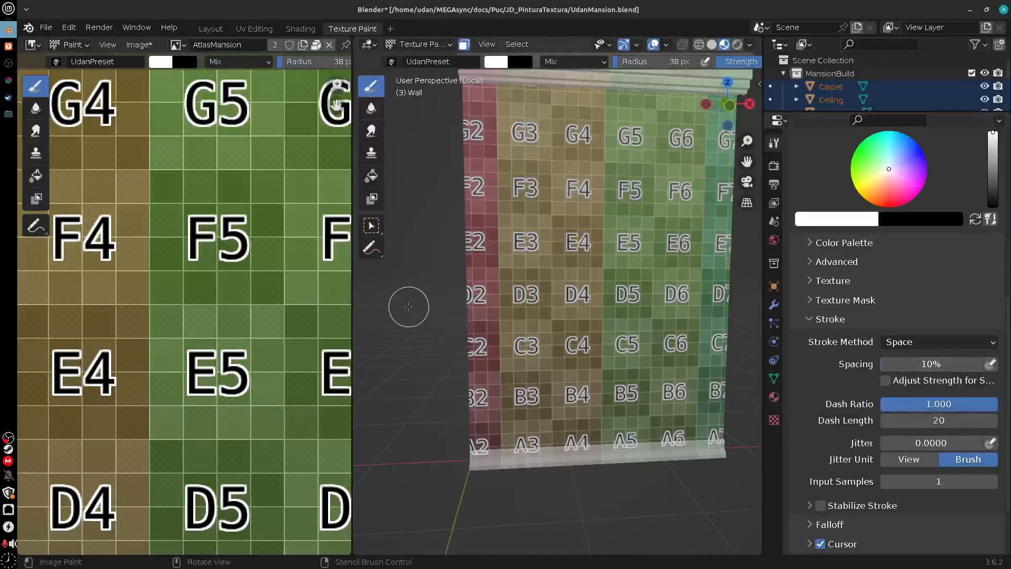
pyautogui.moveTo(410, 291); pyautogui.dragTo(429, 346)
pyautogui.moveTo(413, 294); pyautogui.dragTo(390, 323)
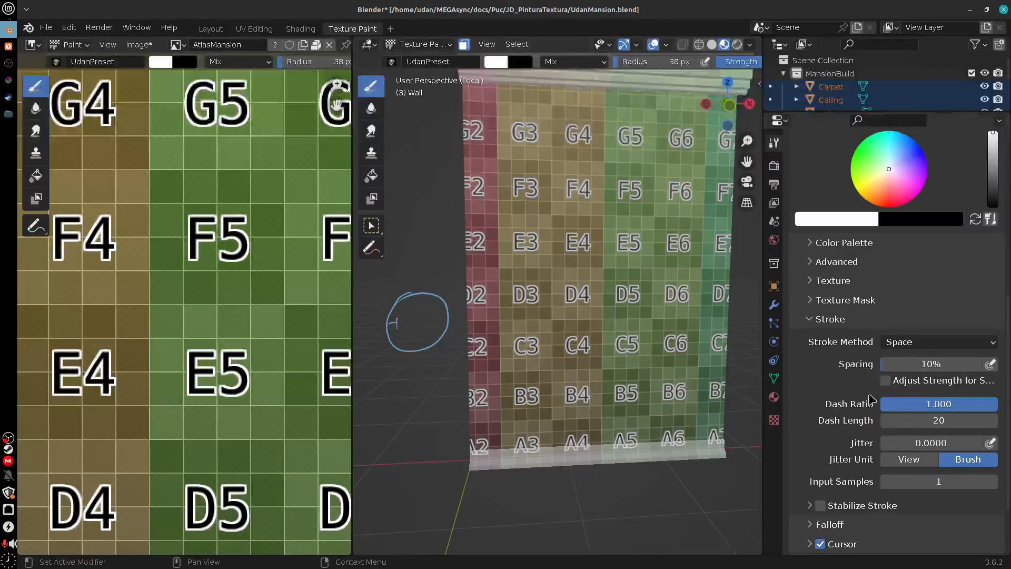
pyautogui.moveTo(413, 323)
pyautogui.mouseDown()
pyautogui.moveTo(420, 309)
pyautogui.moveTo(406, 330)
pyautogui.moveTo(457, 324)
pyautogui.moveTo(419, 292)
pyautogui.mouseUp()
pyautogui.moveTo(419, 292)
pyautogui.mouseDown(button='right')
pyautogui.moveTo(416, 282)
pyautogui.moveTo(432, 360)
pyautogui.moveTo(447, 340)
pyautogui.mouseUp(button='right')
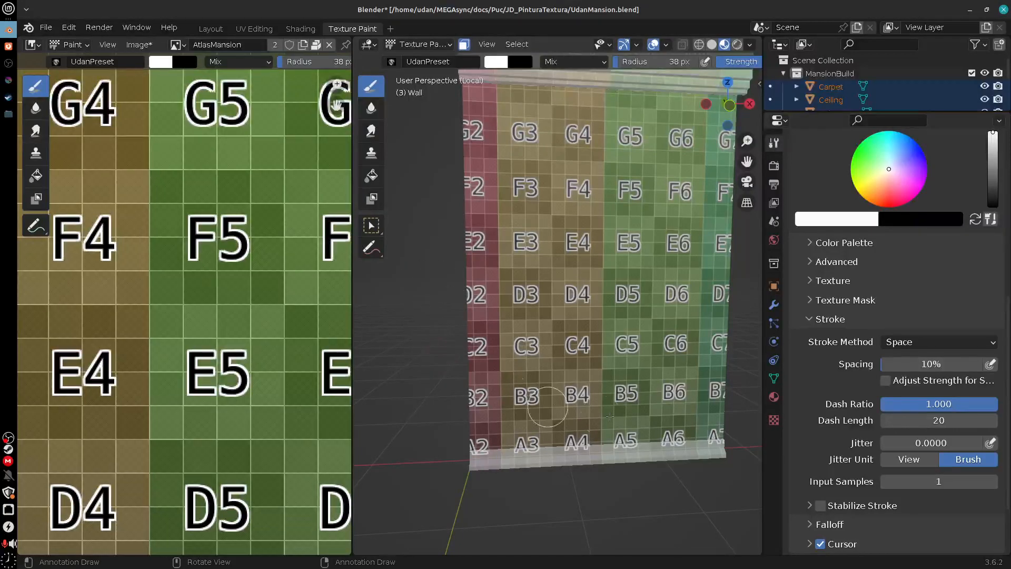
# Step: Set the brush stroke's Spacing to 70% and annotate two adjoining circles with a measuring line beside the wall
pyautogui.doubleClick(932, 364)
pyautogui.write('70')
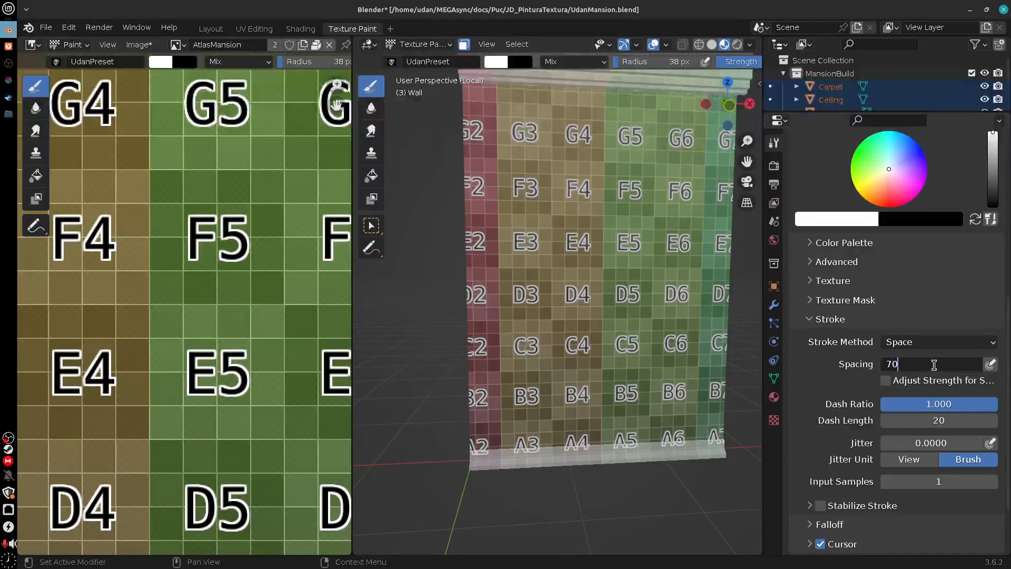
pyautogui.press('Return')
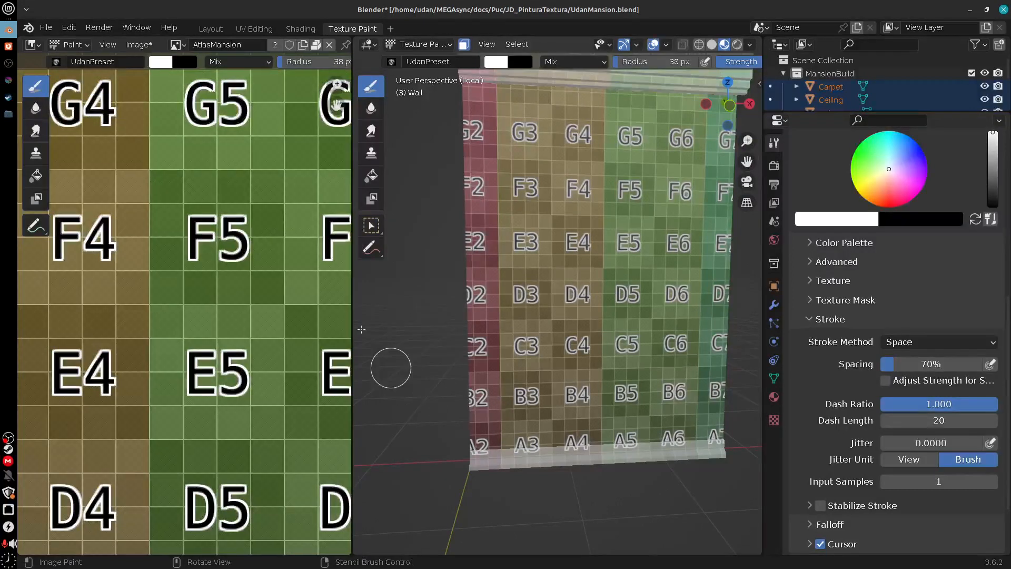
pyautogui.moveTo(406, 310)
pyautogui.mouseDown()
pyautogui.moveTo(380, 347)
pyautogui.moveTo(446, 315)
pyautogui.moveTo(416, 304)
pyautogui.mouseUp()
pyautogui.moveTo(377, 341); pyautogui.dragTo(430, 345)
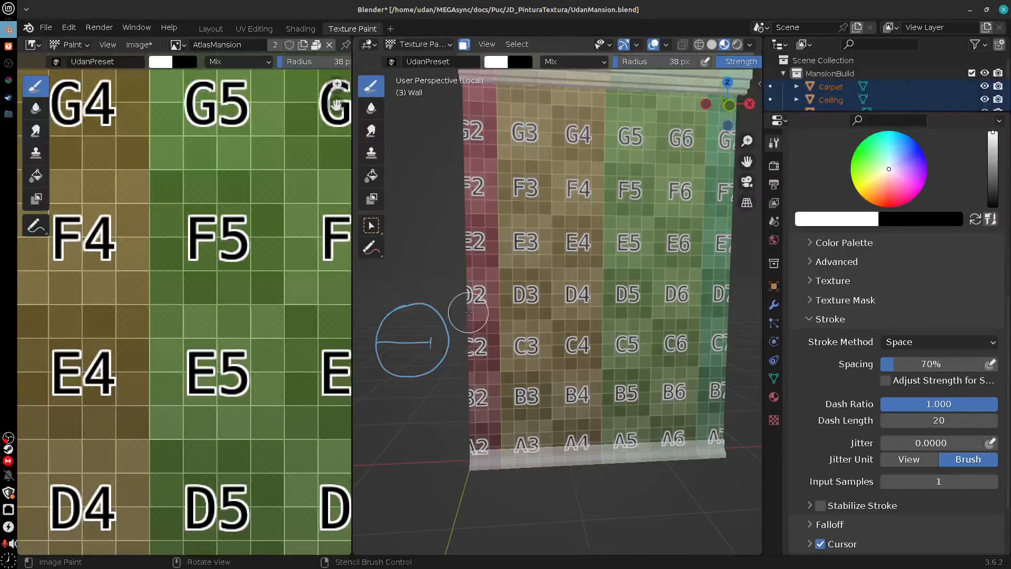
pyautogui.moveTo(467, 309)
pyautogui.mouseDown()
pyautogui.moveTo(442, 372)
pyautogui.moveTo(471, 311)
pyautogui.mouseUp()
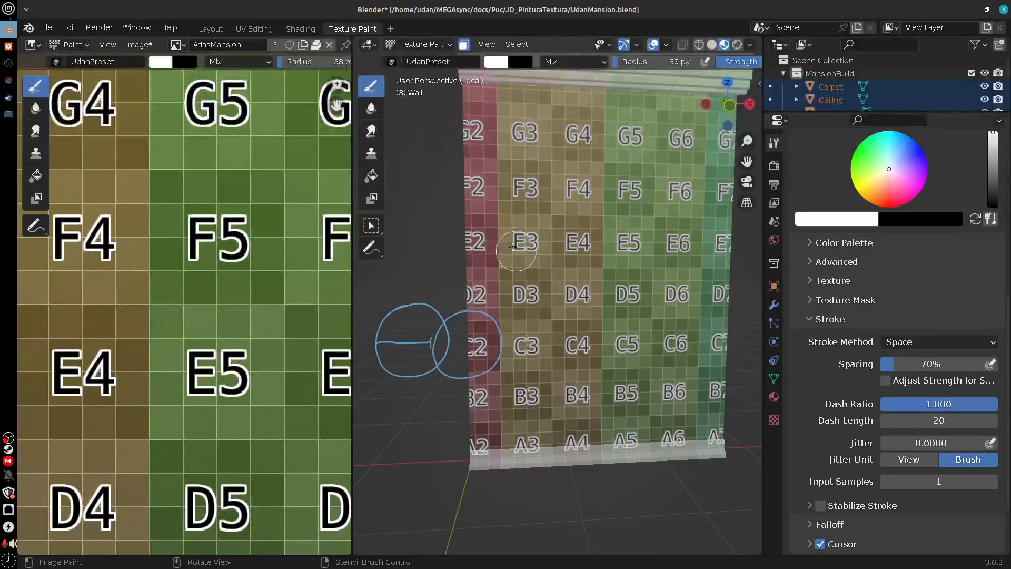
# Step: Paint a horizontal and a looping test stroke on the wall, erase the annotation circles and undo both strokes
pyautogui.moveTo(492, 237); pyautogui.dragTo(687, 247)
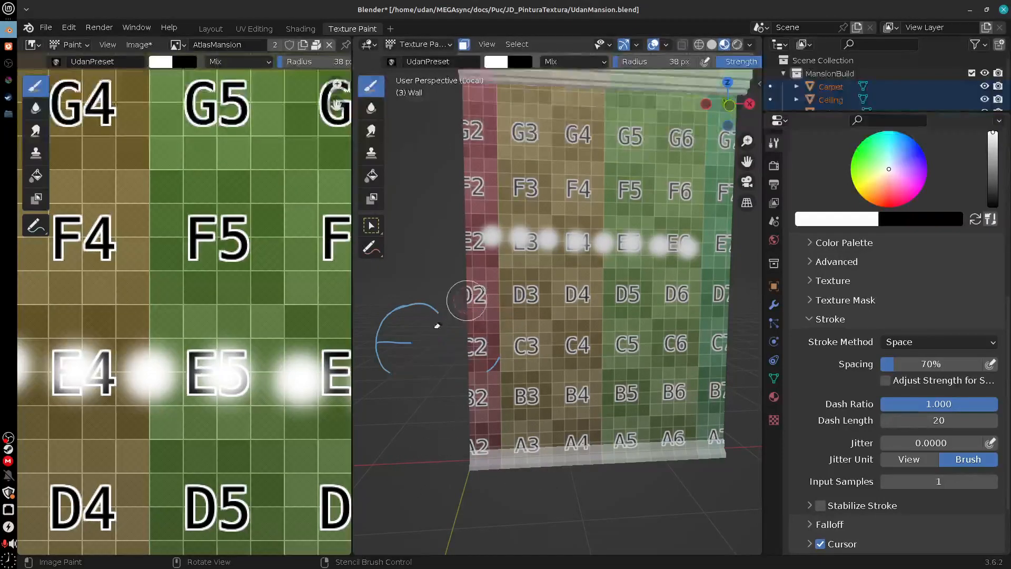
pyautogui.moveTo(517, 338)
pyautogui.mouseDown()
pyautogui.moveTo(508, 318)
pyautogui.moveTo(679, 205)
pyautogui.moveTo(605, 374)
pyautogui.mouseUp()
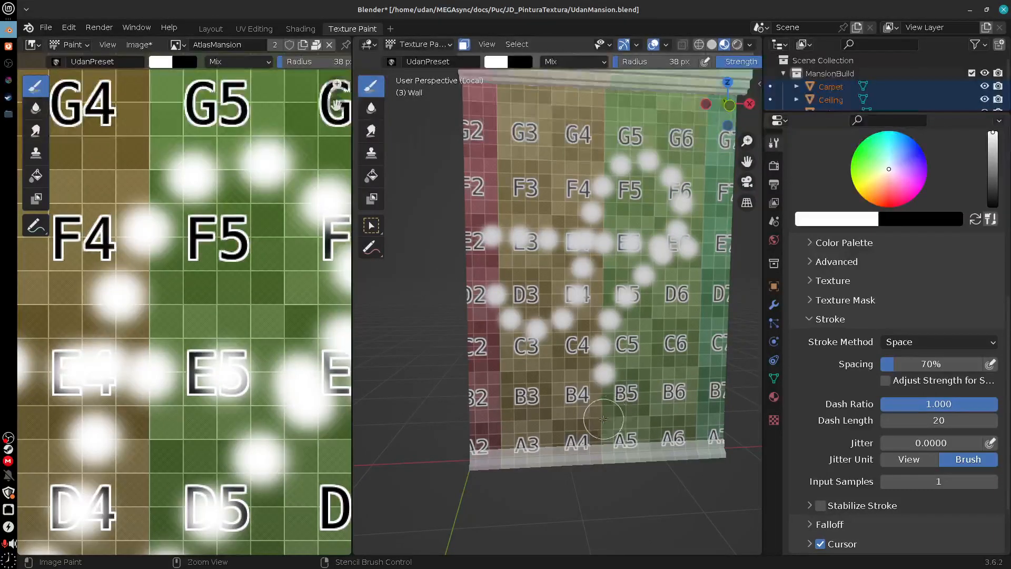
pyautogui.hotkey('ctrl', 'z')
pyautogui.hotkey('ctrl', 'z')
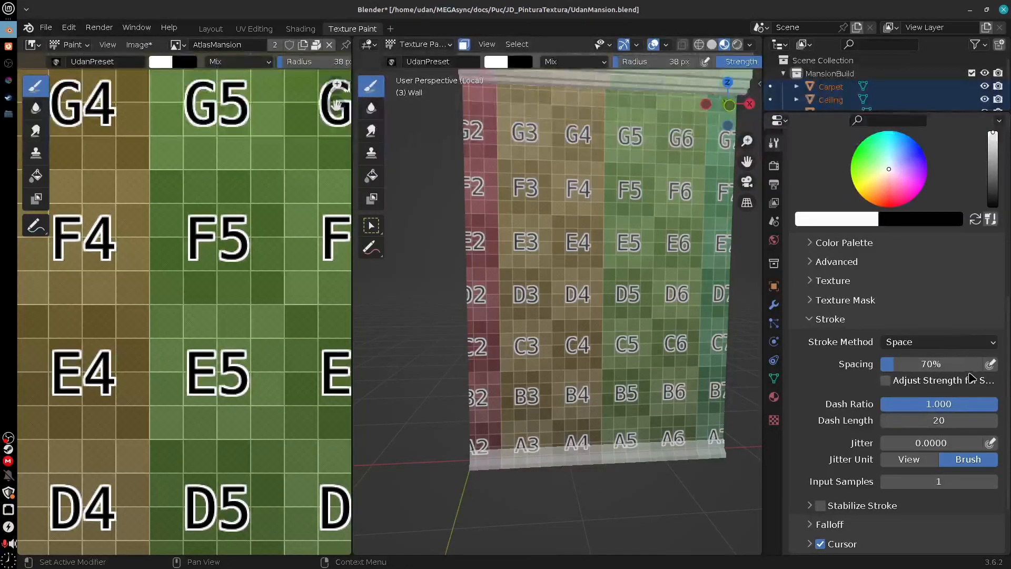
# Step: Open the brush stroke's Spacing value for editing
pyautogui.click(928, 367)
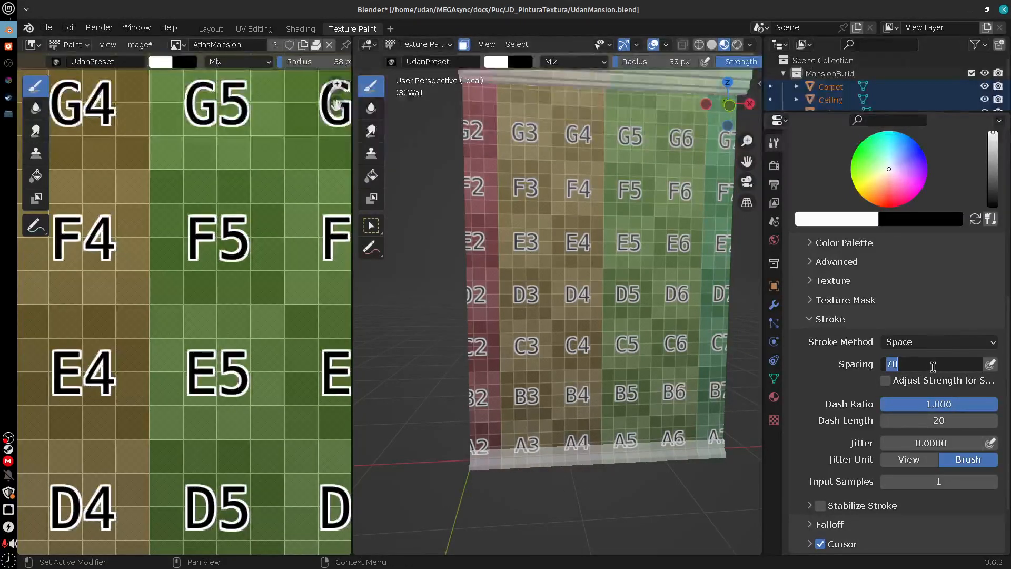
# Step: Set the brush's stroke spacing to 10%
pyautogui.press('Return')
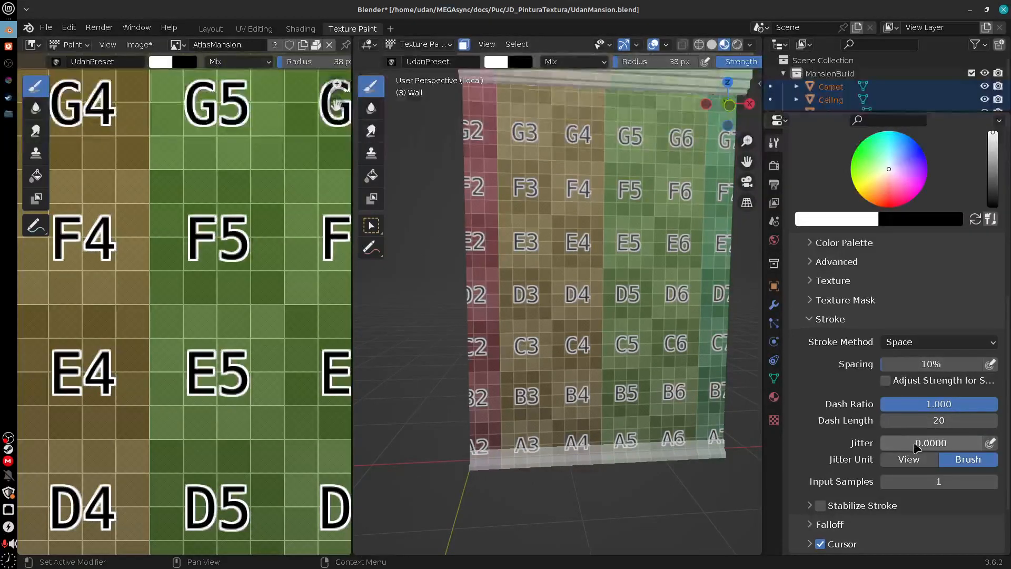
# Step: Sketch annotation curves with circles and loops along them over the wall to illustrate brush dab placement, and erase them
pyautogui.moveTo(469, 330)
pyautogui.mouseDown()
pyautogui.moveTo(517, 285)
pyautogui.moveTo(638, 226)
pyautogui.mouseUp()
pyautogui.moveTo(488, 326); pyautogui.dragTo(552, 268)
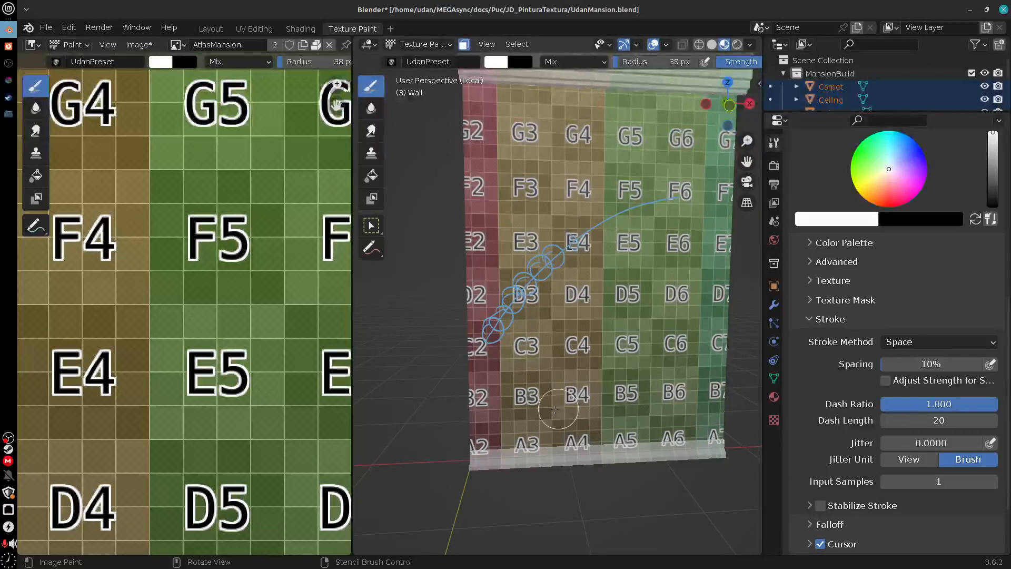
pyautogui.press('d')
pyautogui.moveTo(520, 417)
pyautogui.mouseDown()
pyautogui.moveTo(625, 305)
pyautogui.moveTo(684, 279)
pyautogui.mouseUp()
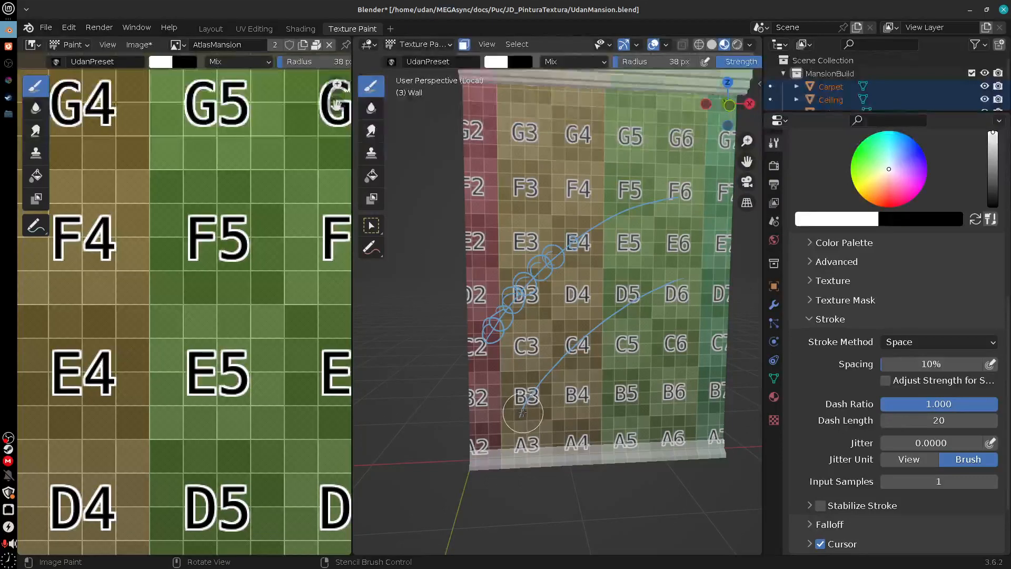
pyautogui.moveTo(528, 403)
pyautogui.mouseDown()
pyautogui.moveTo(561, 337)
pyautogui.moveTo(652, 288)
pyautogui.mouseUp()
pyautogui.moveTo(522, 365)
pyautogui.mouseDown()
pyautogui.moveTo(531, 416)
pyautogui.moveTo(553, 342)
pyautogui.moveTo(567, 362)
pyautogui.moveTo(595, 324)
pyautogui.moveTo(628, 316)
pyautogui.mouseUp()
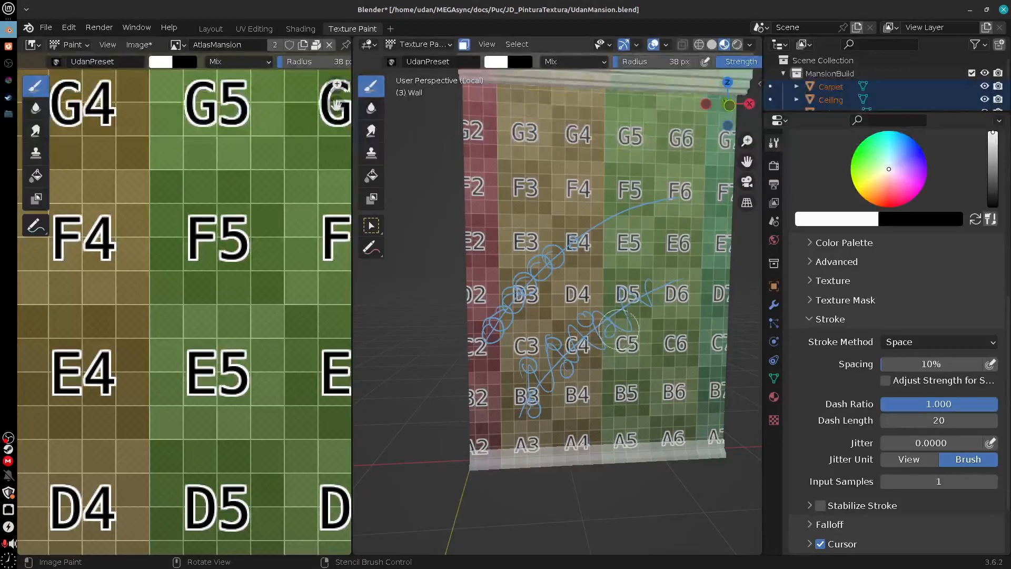
pyautogui.moveTo(531, 436)
pyautogui.mouseDown(button='right')
pyautogui.moveTo(611, 295)
pyautogui.moveTo(638, 221)
pyautogui.moveTo(629, 200)
pyautogui.moveTo(503, 354)
pyautogui.mouseUp(button='right')
# Step: Test a diagonal white stroke on the wall with jitter at 0.5238, undo it and reset the jitter to 0
pyautogui.moveTo(895, 442); pyautogui.dragTo(927, 442)
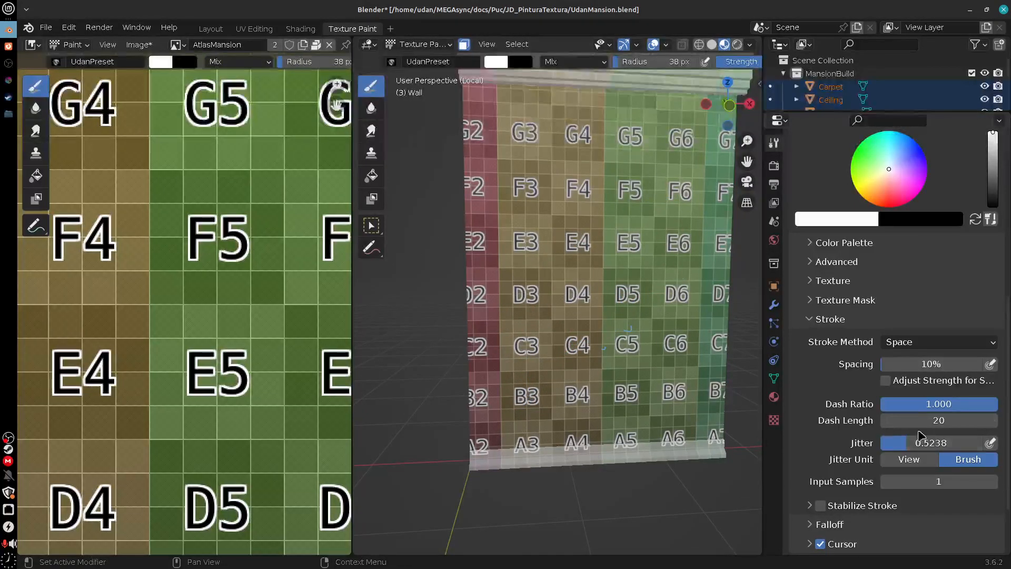
pyautogui.moveTo(505, 382); pyautogui.dragTo(685, 190)
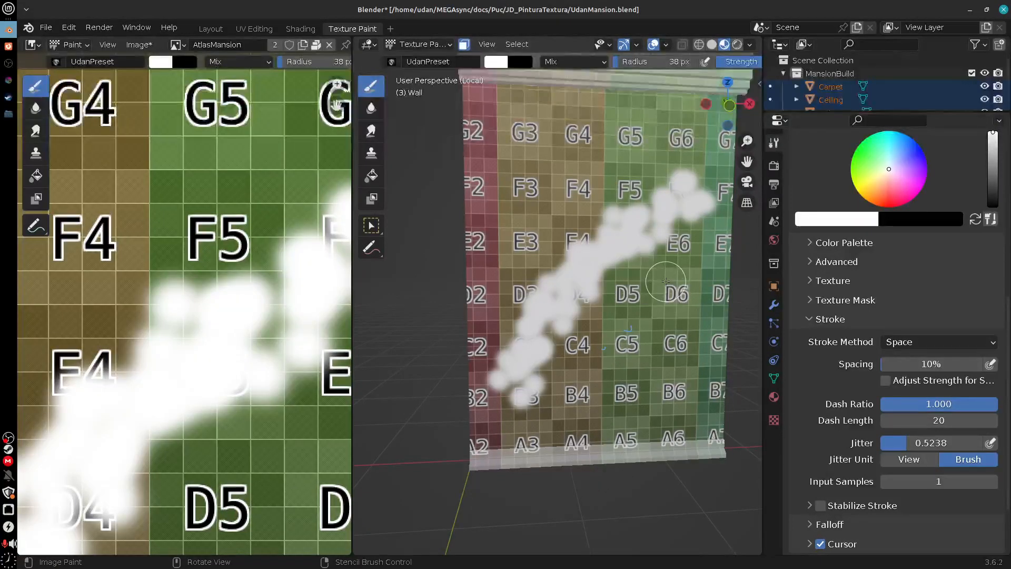
pyautogui.hotkey('ctrl', 'z')
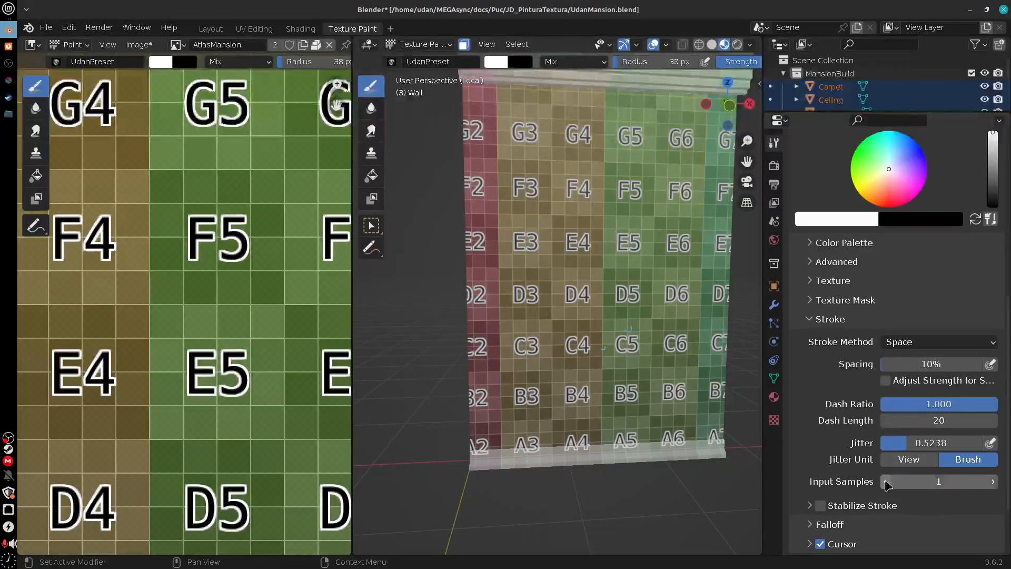
pyautogui.moveTo(914, 447); pyautogui.dragTo(855, 466)
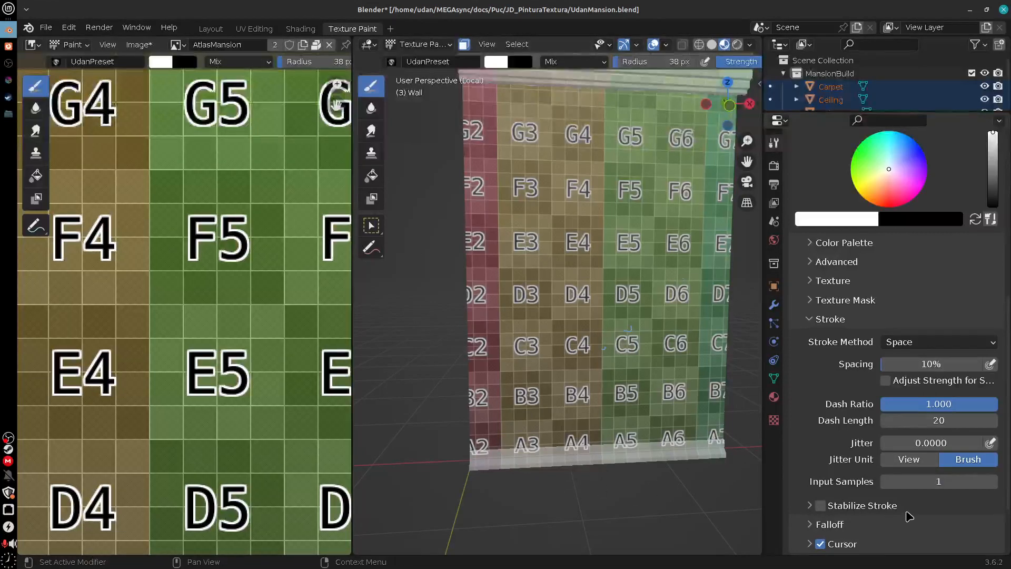
# Step: Test white strokes on the wall with Stabilize Stroke enabled, undo them and disable the stabilization
pyautogui.click(816, 508)
pyautogui.scroll(-5, 821, 473)
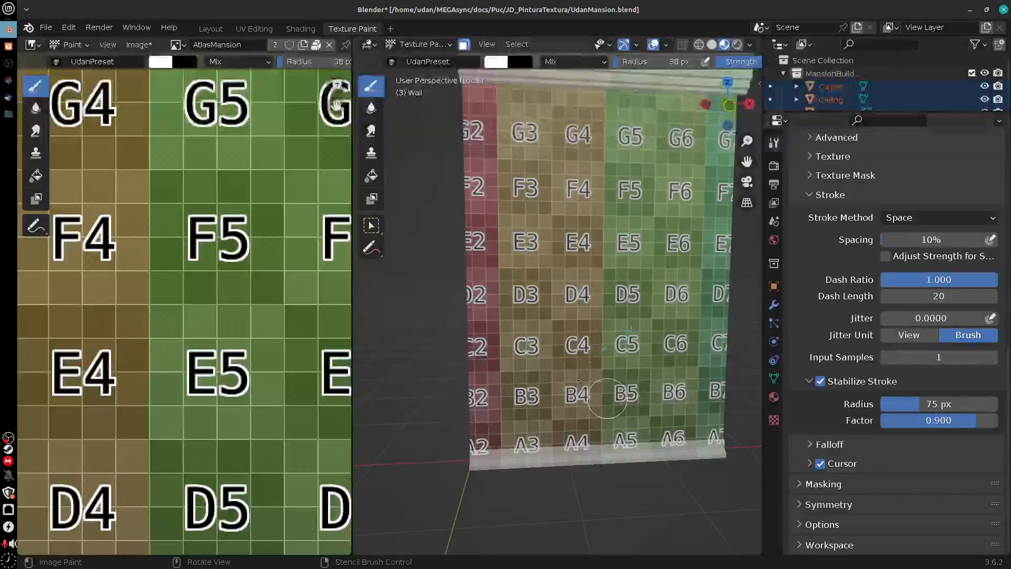
pyautogui.moveTo(526, 340)
pyautogui.mouseDown()
pyautogui.moveTo(529, 252)
pyautogui.moveTo(645, 247)
pyautogui.moveTo(618, 390)
pyautogui.moveTo(721, 249)
pyautogui.mouseUp()
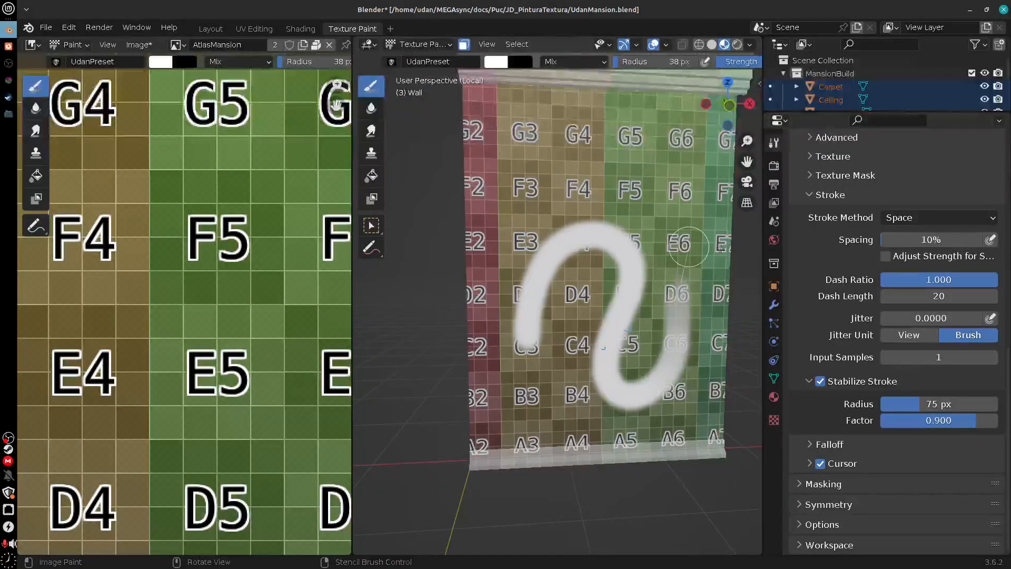
pyautogui.hotkey('ctrl', 'z')
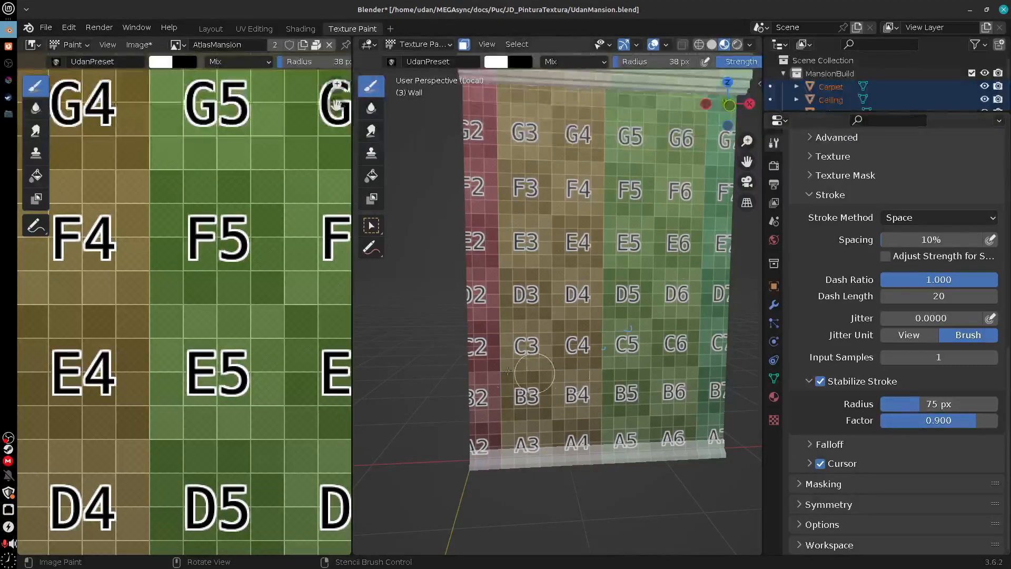
pyautogui.moveTo(526, 368)
pyautogui.mouseDown()
pyautogui.moveTo(505, 274)
pyautogui.moveTo(694, 263)
pyautogui.moveTo(658, 334)
pyautogui.mouseUp()
pyautogui.hotkey('ctrl', 'z')
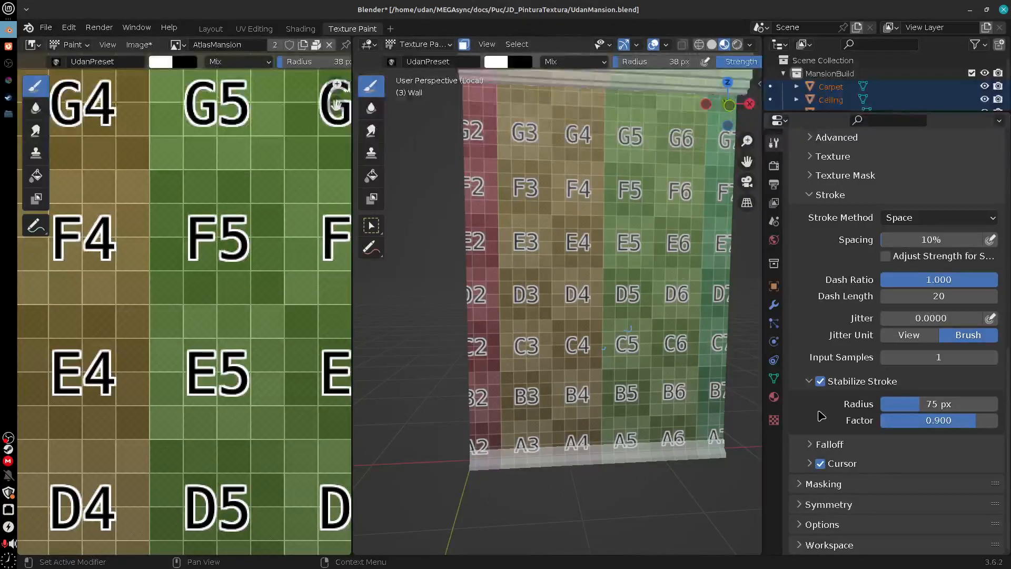
pyautogui.click(820, 381)
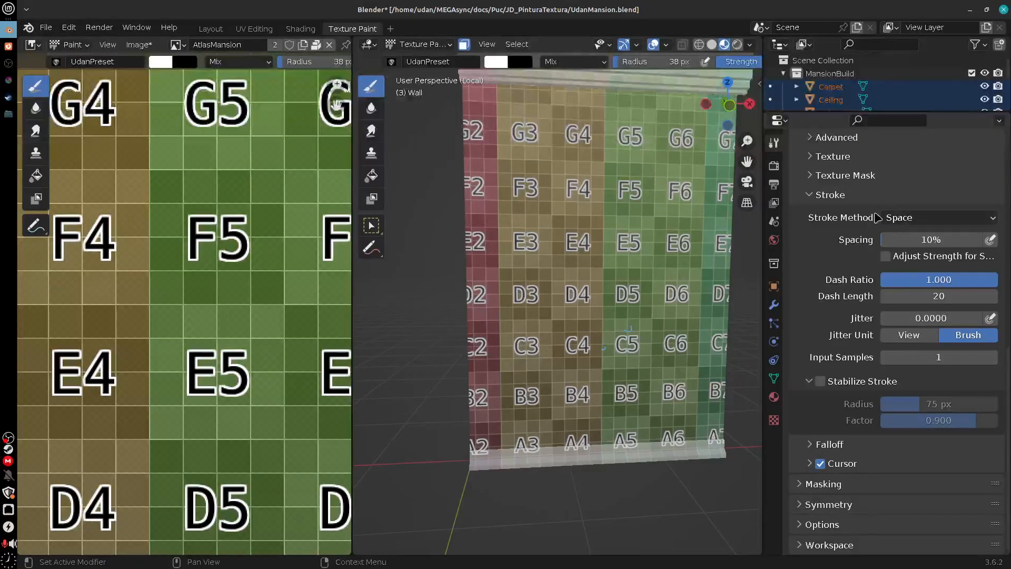
# Step: Switch the stroke method to Dots, test an angled white stroke on the wall and undo it
pyautogui.click(930, 218)
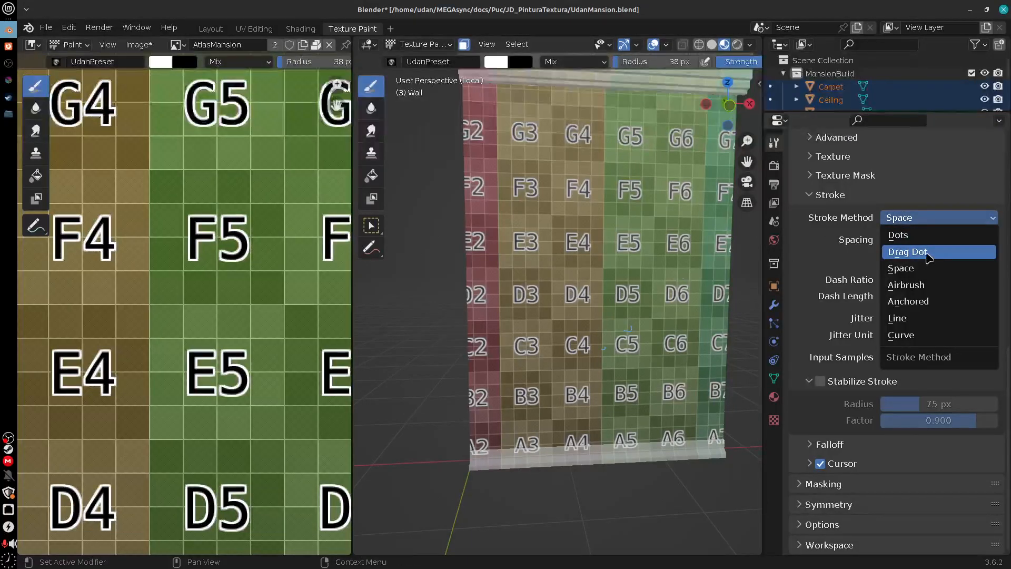
pyautogui.click(916, 235)
pyautogui.moveTo(489, 186)
pyautogui.mouseDown()
pyautogui.moveTo(635, 191)
pyautogui.moveTo(442, 547)
pyautogui.mouseUp()
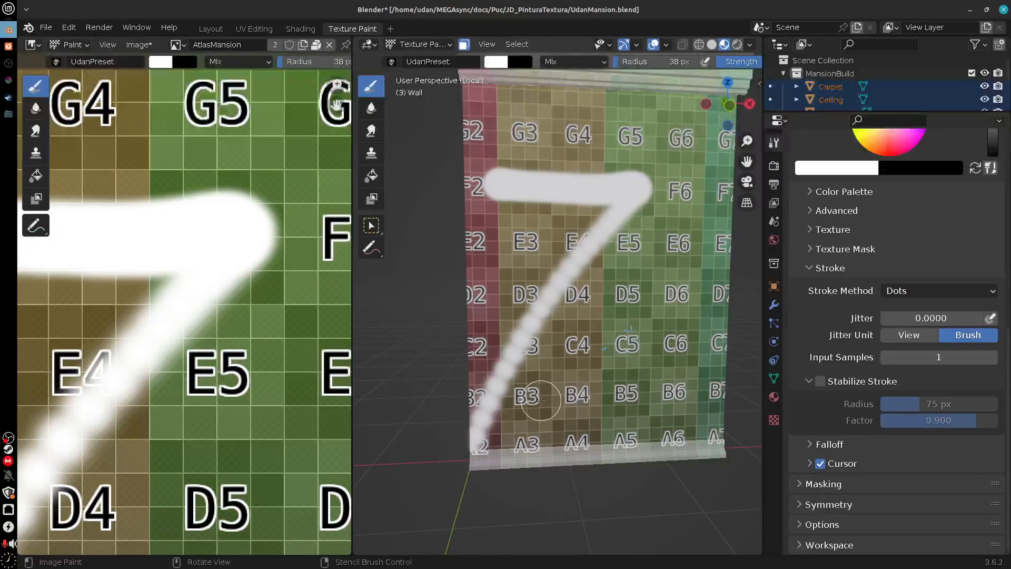
pyautogui.hotkey('ctrl', 'z')
# Step: Test quick diagonal strokes with the Dots method across the wall from the front view, undoing each one
pyautogui.moveTo(570, 241); pyautogui.dragTo(435, 494, button='middle')
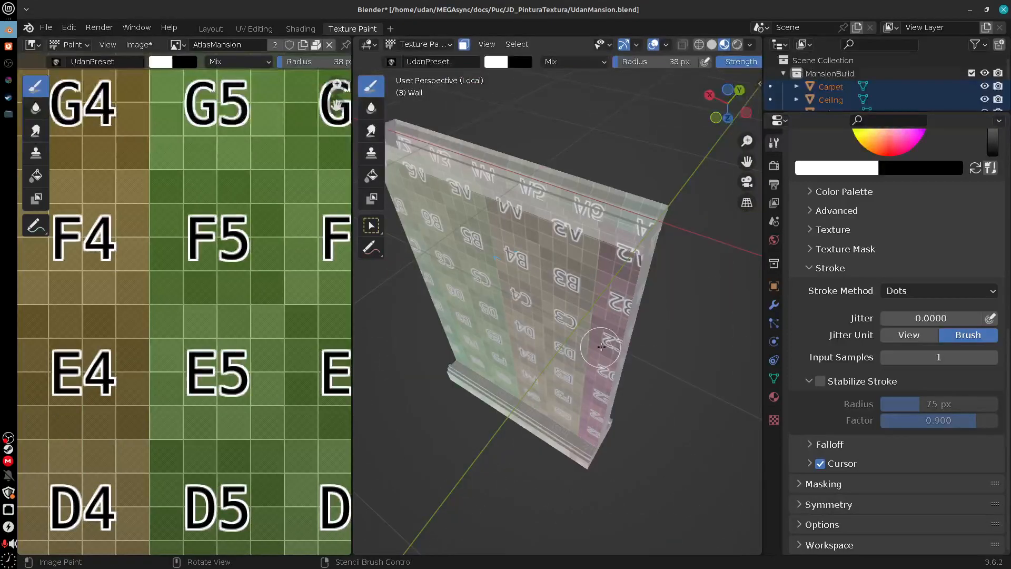
pyautogui.press('KP_1')
pyautogui.moveTo(688, 135); pyautogui.dragTo(452, 476)
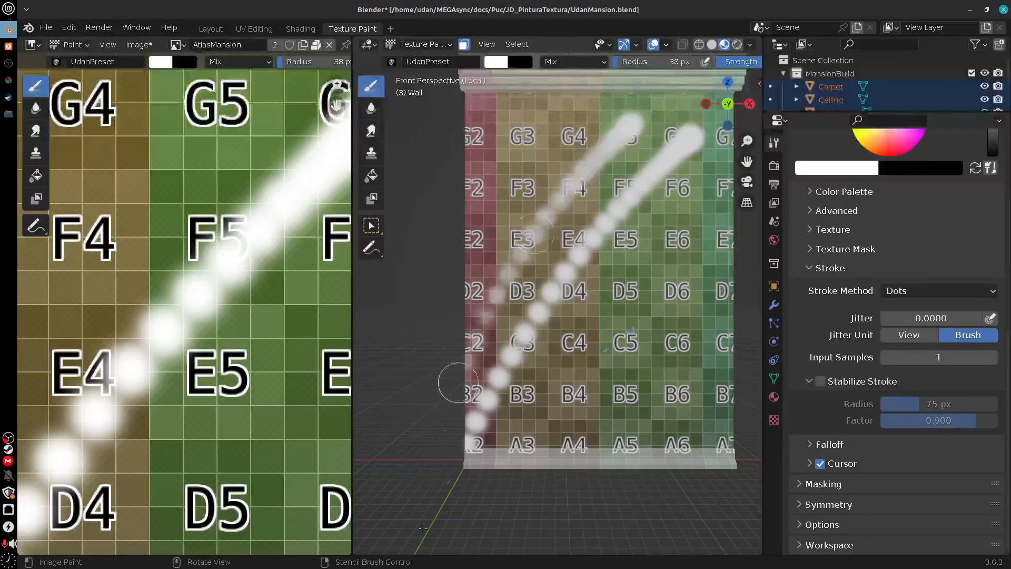
pyautogui.hotkey('ctrl', 'z')
pyautogui.hotkey('ctrl', 'z')
pyautogui.hotkey('ctrl', 'z')
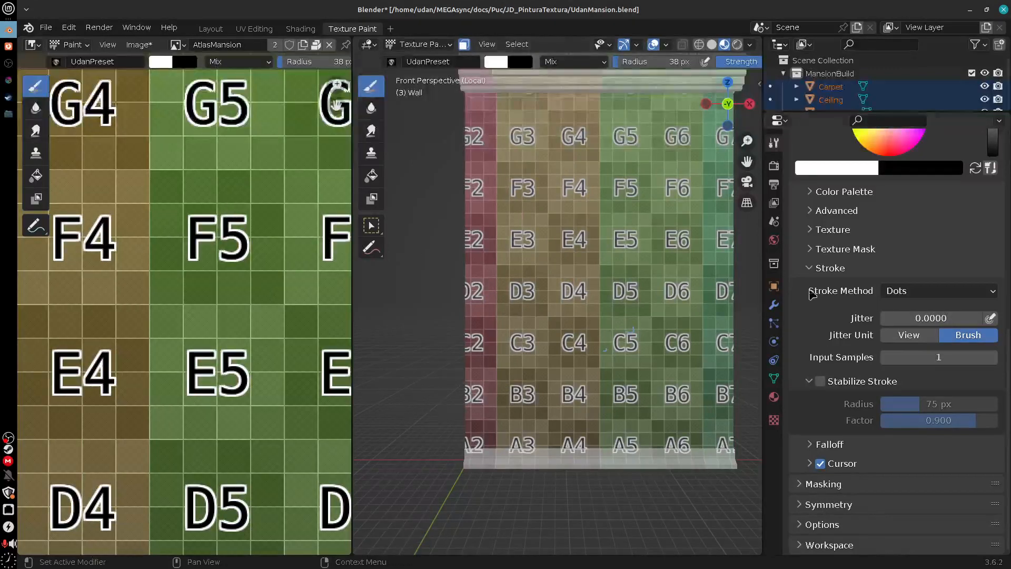
pyautogui.moveTo(663, 146)
pyautogui.mouseDown()
pyautogui.moveTo(623, 188)
pyautogui.moveTo(472, 437)
pyautogui.mouseUp()
pyautogui.hotkey('ctrl', 'z')
pyautogui.moveTo(689, 109); pyautogui.dragTo(459, 528)
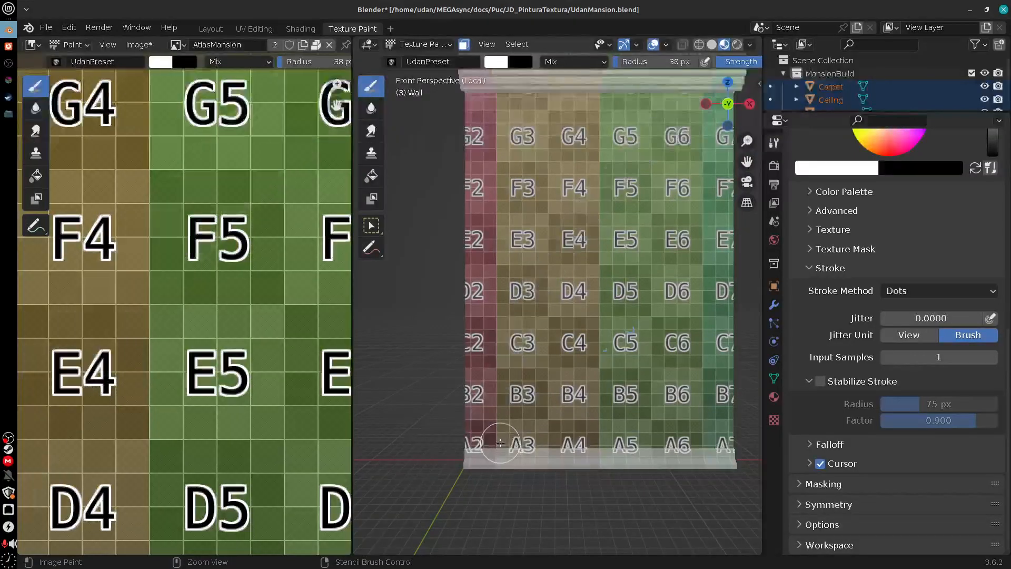
pyautogui.hotkey('ctrl', 'z')
# Step: Switch the stroke method to Drag Dot, position a single white dab near E6 on the wall and undo it
pyautogui.click(941, 291)
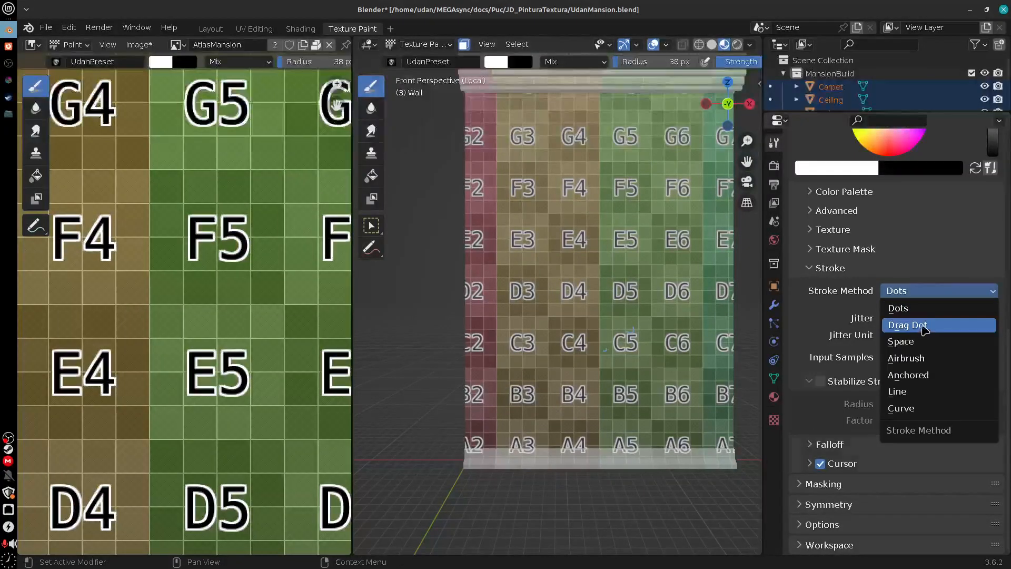
pyautogui.click(921, 326)
pyautogui.moveTo(567, 226)
pyautogui.mouseDown()
pyautogui.moveTo(582, 217)
pyautogui.moveTo(624, 123)
pyautogui.moveTo(512, 127)
pyautogui.moveTo(503, 227)
pyautogui.moveTo(547, 303)
pyautogui.moveTo(606, 316)
pyautogui.moveTo(668, 270)
pyautogui.moveTo(675, 247)
pyautogui.mouseUp()
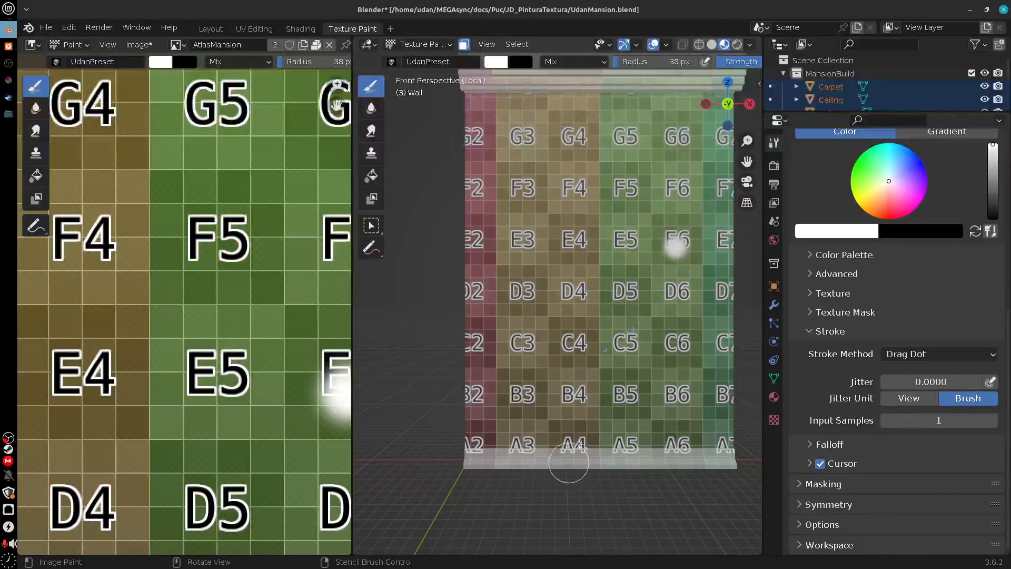
pyautogui.hotkey('ctrl', 'z')
# Step: Place Drag Dot dabs at the grid corners between rows G, F and E of the wall, and undo them all
pyautogui.moveTo(552, 171)
pyautogui.mouseDown()
pyautogui.moveTo(548, 161)
pyautogui.moveTo(598, 161)
pyautogui.mouseUp()
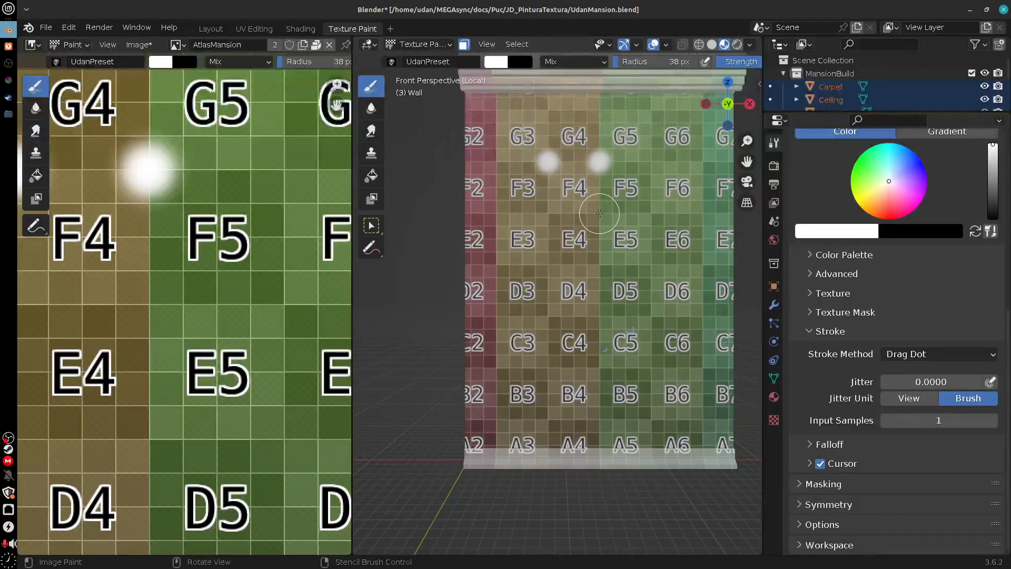
pyautogui.click(651, 161)
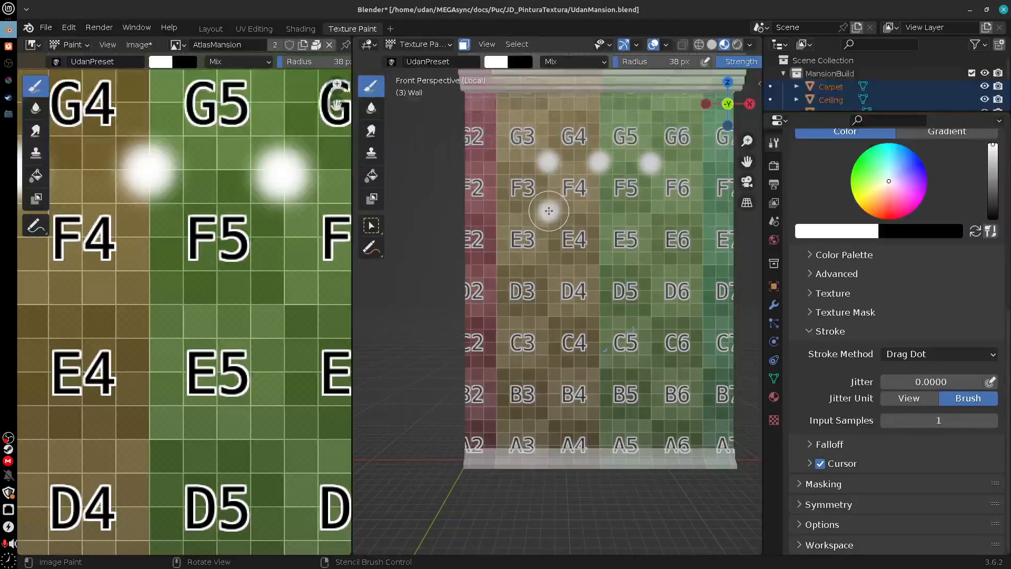
pyautogui.click(543, 211)
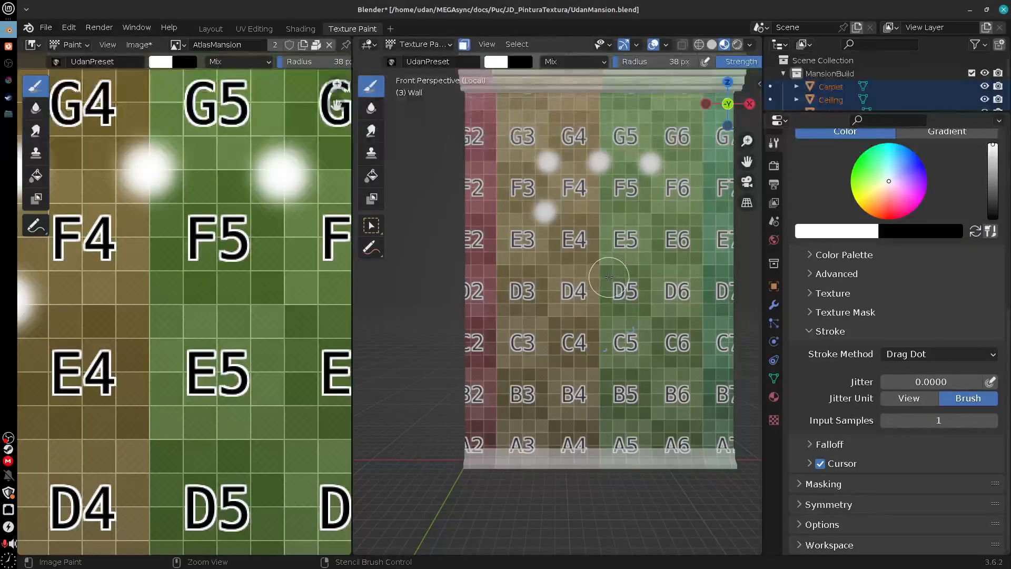
pyautogui.hotkey('ctrl', 'z')
pyautogui.hotkey('ctrl', 'z')
pyautogui.hotkey('ctrl', 'z')
pyautogui.hotkey('ctrl', 'z')
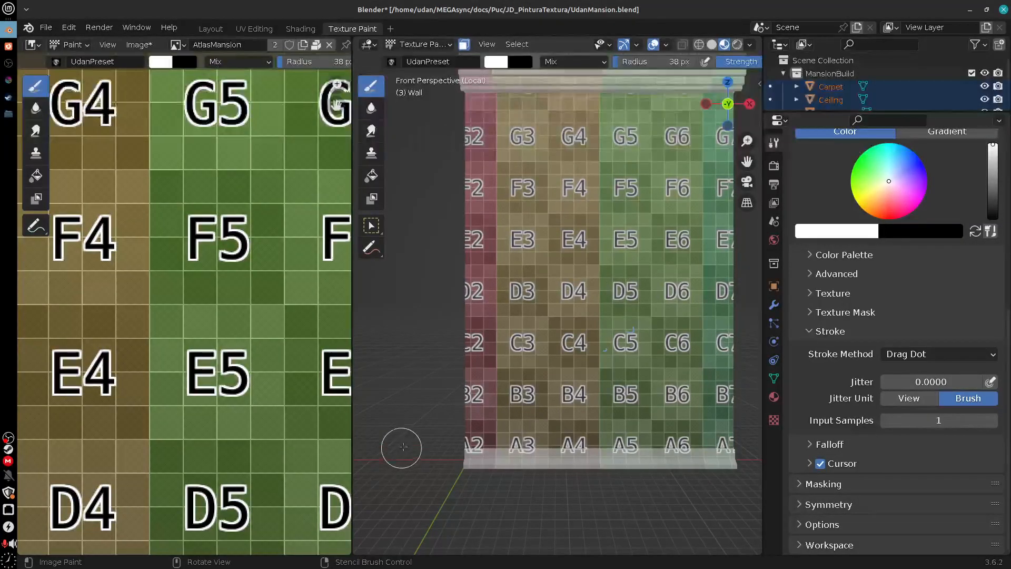
# Step: Switch the stroke method to Airbrush, test spraying white paint on the wall and undo the strokes
pyautogui.click(945, 355)
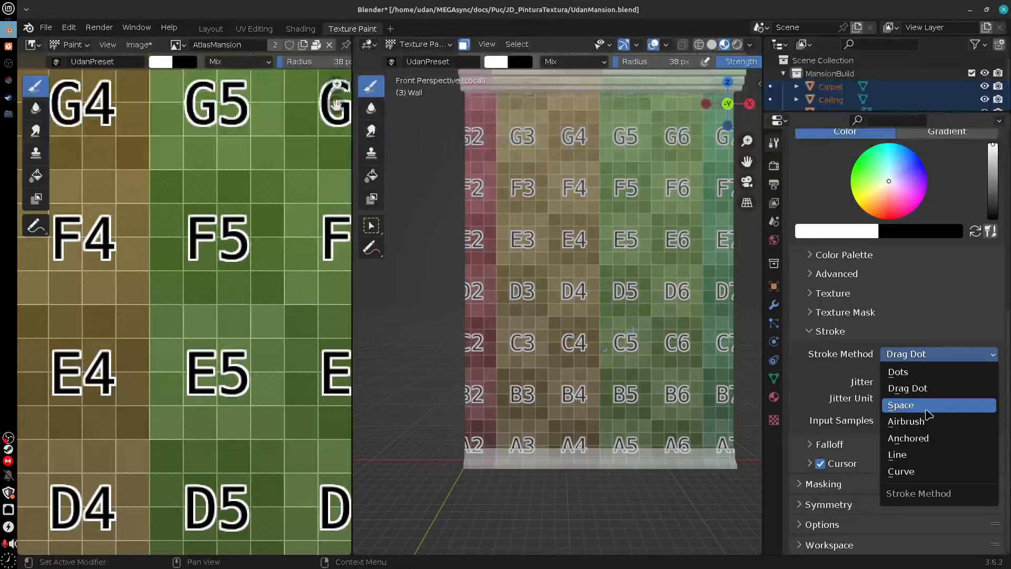
pyautogui.click(905, 421)
pyautogui.moveTo(579, 266)
pyautogui.mouseDown()
pyautogui.moveTo(575, 253)
pyautogui.moveTo(594, 240)
pyautogui.mouseUp()
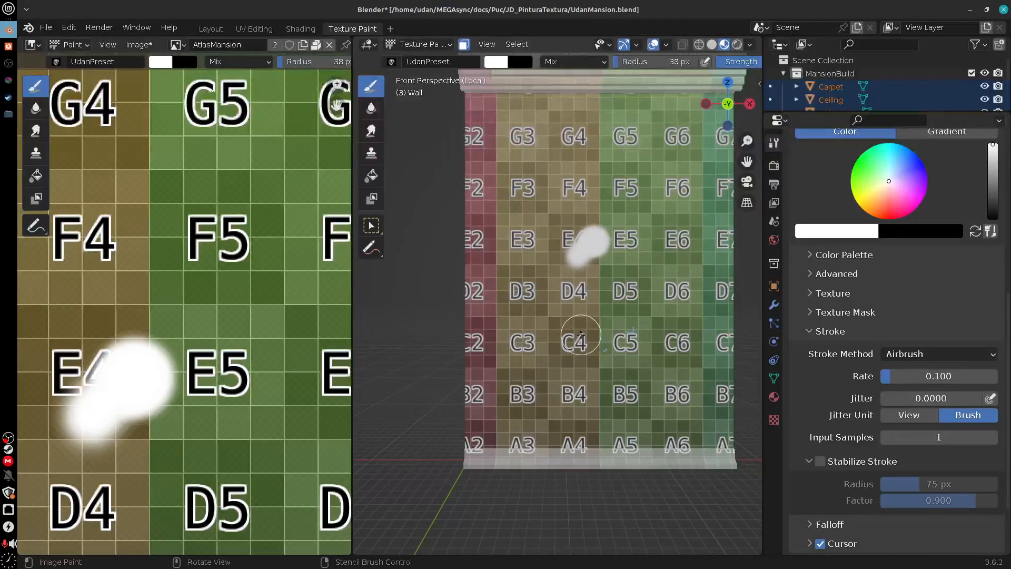
pyautogui.hotkey('ctrl', 'z')
pyautogui.moveTo(553, 206); pyautogui.dragTo(550, 207)
pyautogui.hotkey('ctrl', 'z')
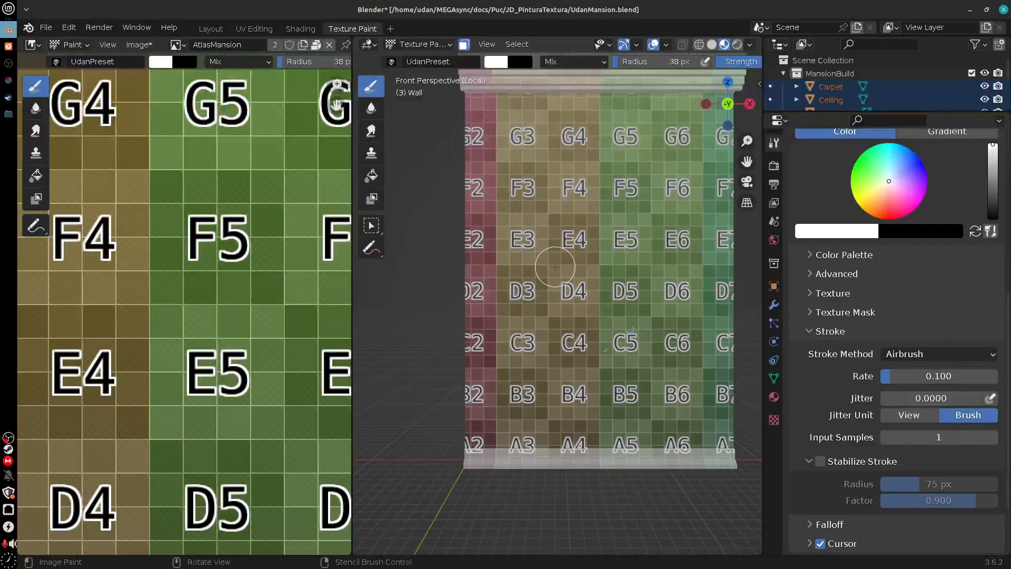
# Step: Switch the stroke method to Anchored, test two scaled white dabs on the wall and undo them
pyautogui.click(942, 358)
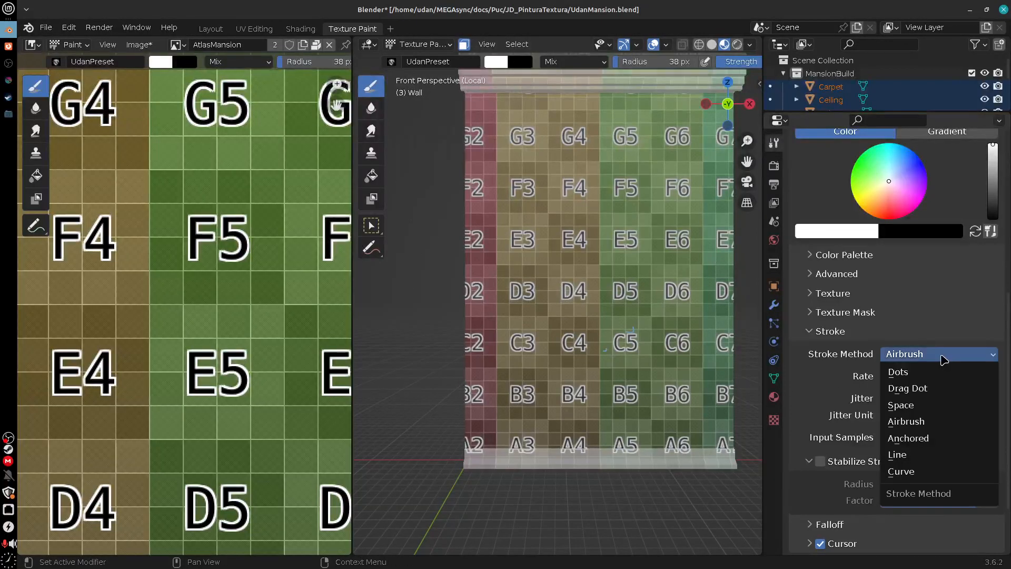
pyautogui.click(932, 440)
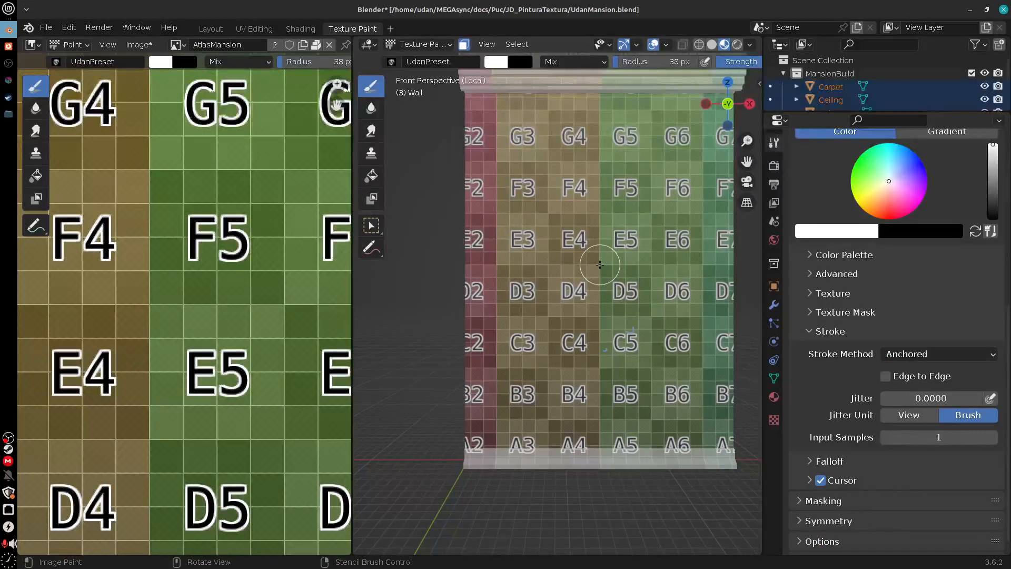
pyautogui.moveTo(599, 264)
pyautogui.mouseDown()
pyautogui.moveTo(683, 373)
pyautogui.moveTo(664, 349)
pyautogui.moveTo(671, 359)
pyautogui.mouseUp()
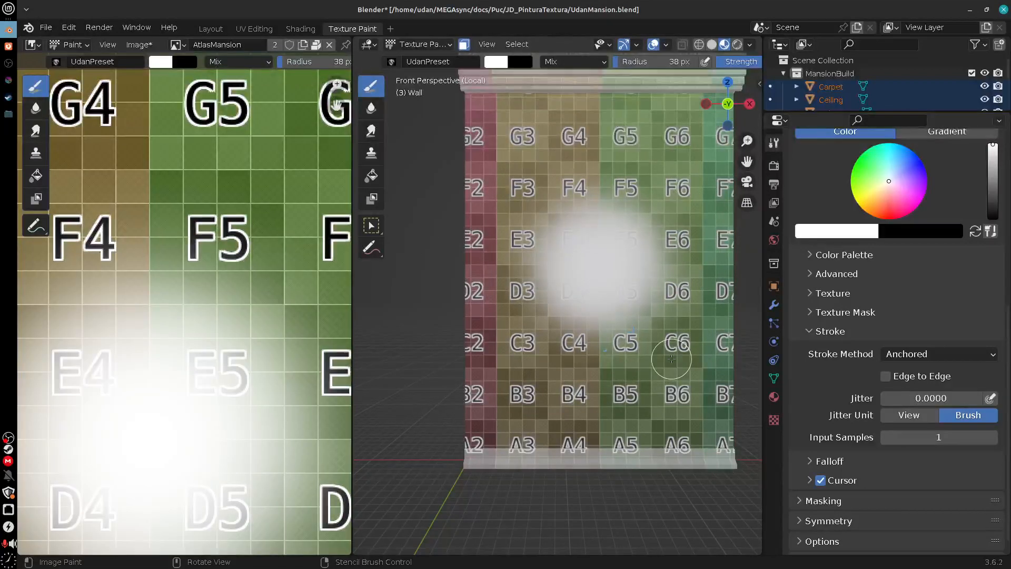
pyautogui.hotkey('ctrl', 'z')
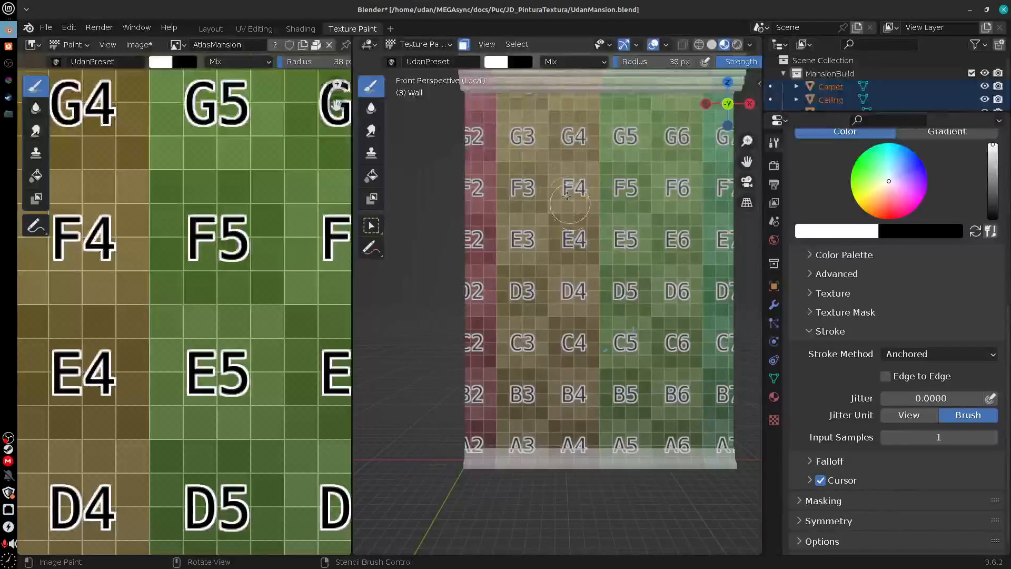
pyautogui.moveTo(548, 211); pyautogui.dragTo(587, 250)
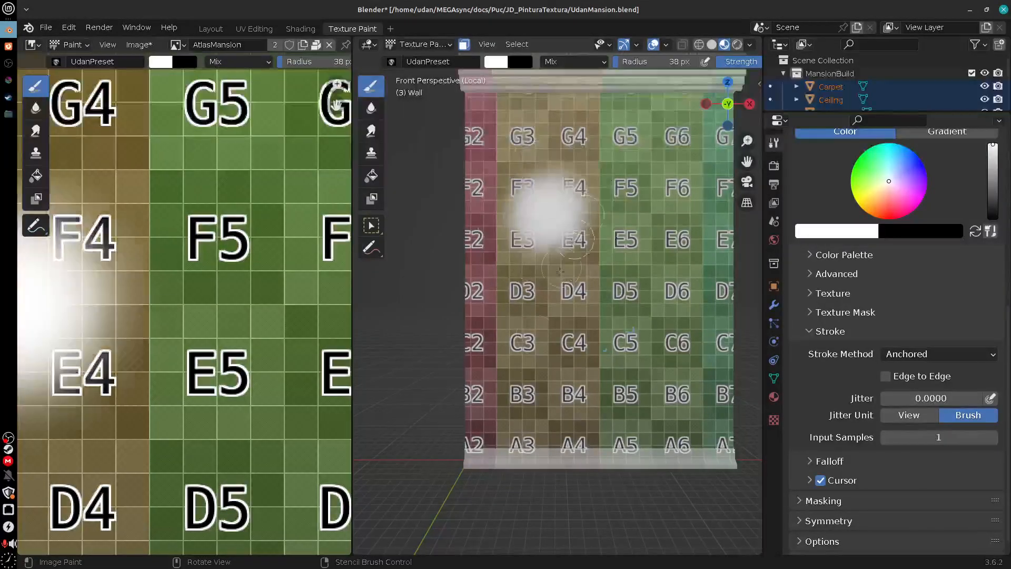
pyautogui.hotkey('ctrl', 'z')
# Step: Assign the existing Exemplo rock image texture to the brush
pyautogui.click(840, 295)
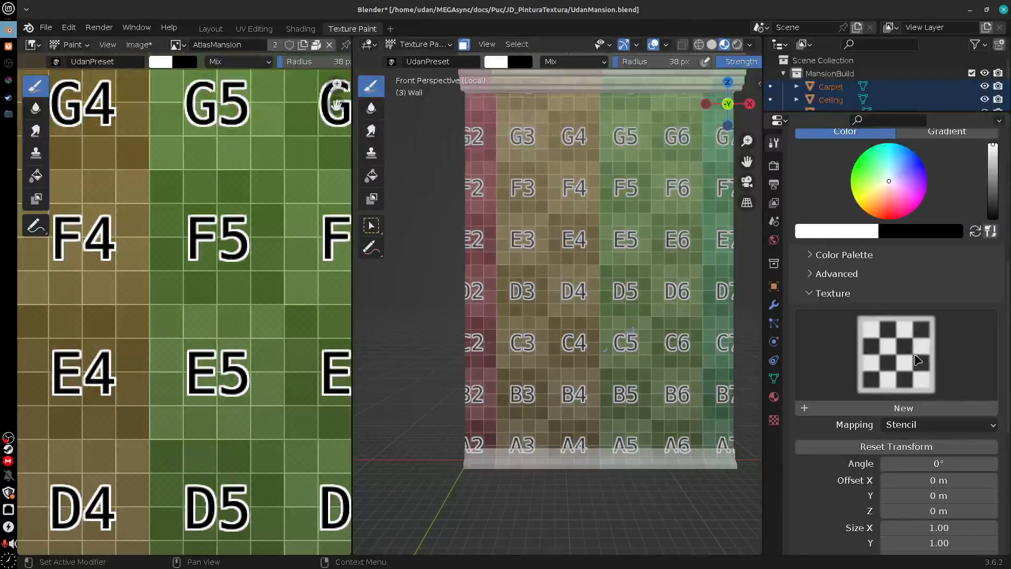
pyautogui.click(915, 358)
pyautogui.click(531, 114)
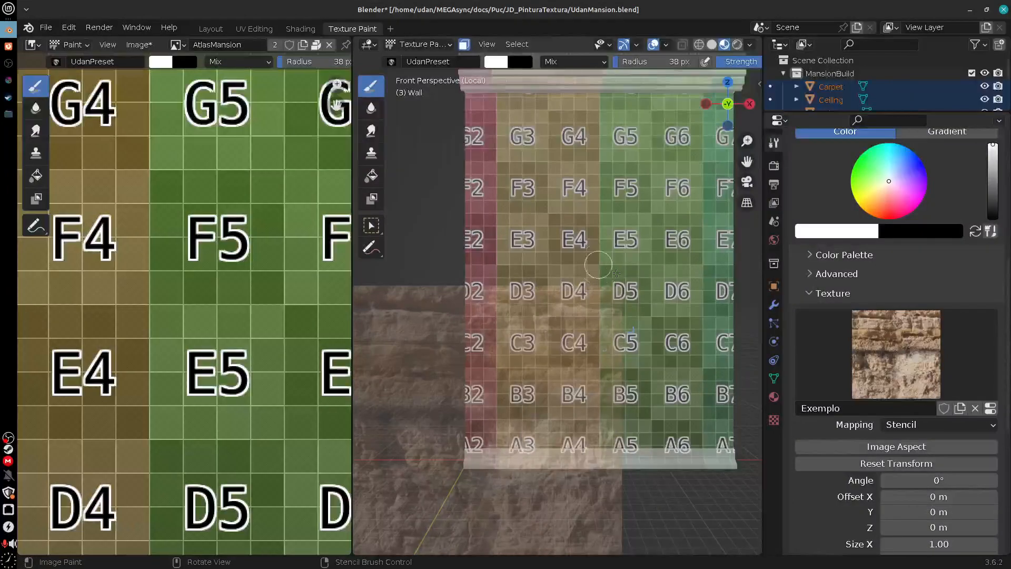
# Step: Test the rock texture with Stencil mapping, then with View Plane mapping, on the wall, undoing each painted stroke
pyautogui.moveTo(598, 264); pyautogui.dragTo(639, 317)
pyautogui.hotkey('ctrl', 'z')
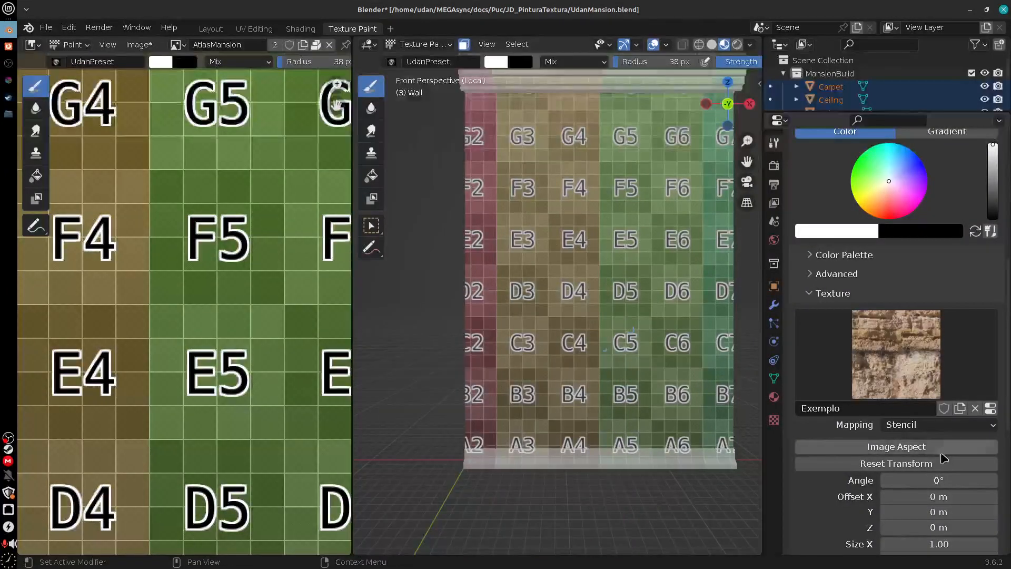
pyautogui.click(929, 426)
pyautogui.click(919, 442)
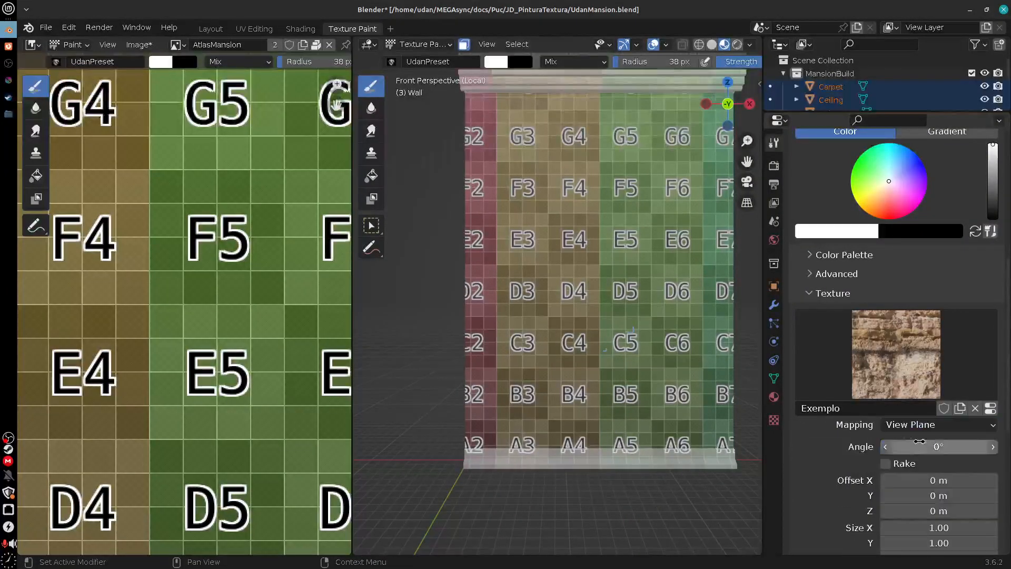
pyautogui.moveTo(624, 247)
pyautogui.mouseDown()
pyautogui.moveTo(590, 337)
pyautogui.moveTo(571, 311)
pyautogui.mouseUp()
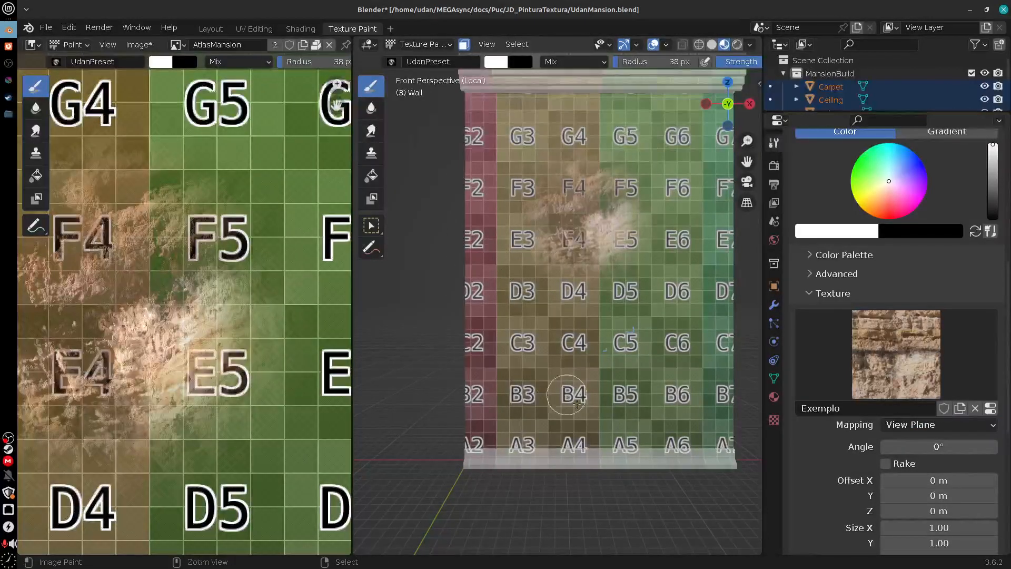
pyautogui.hotkey('ctrl', 'z')
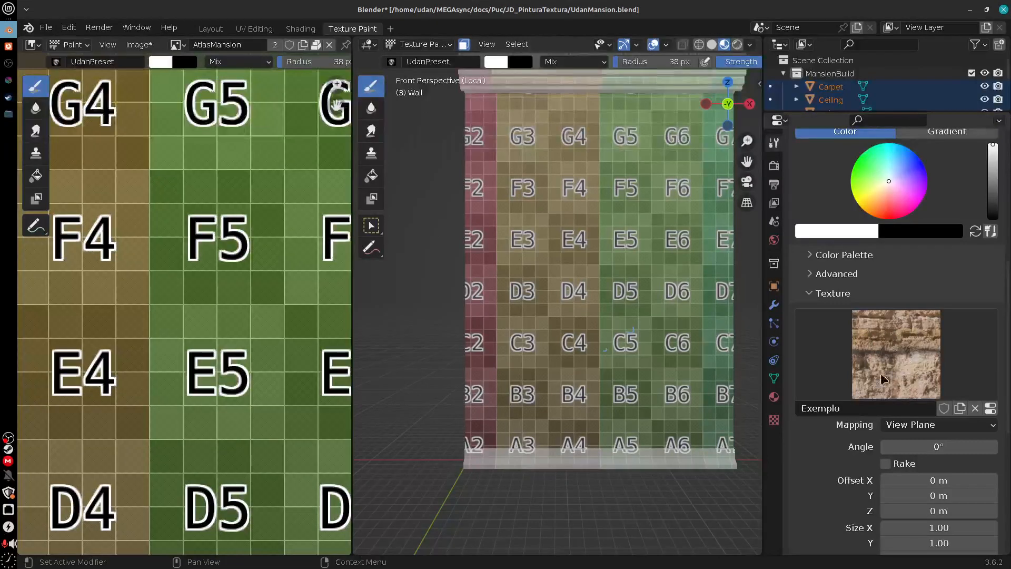
# Step: Remove the Exemplo texture from the brush, collapse the texture settings, then test an anchored white dab on the wall and undo it
pyautogui.click(974, 409)
pyautogui.click(942, 293)
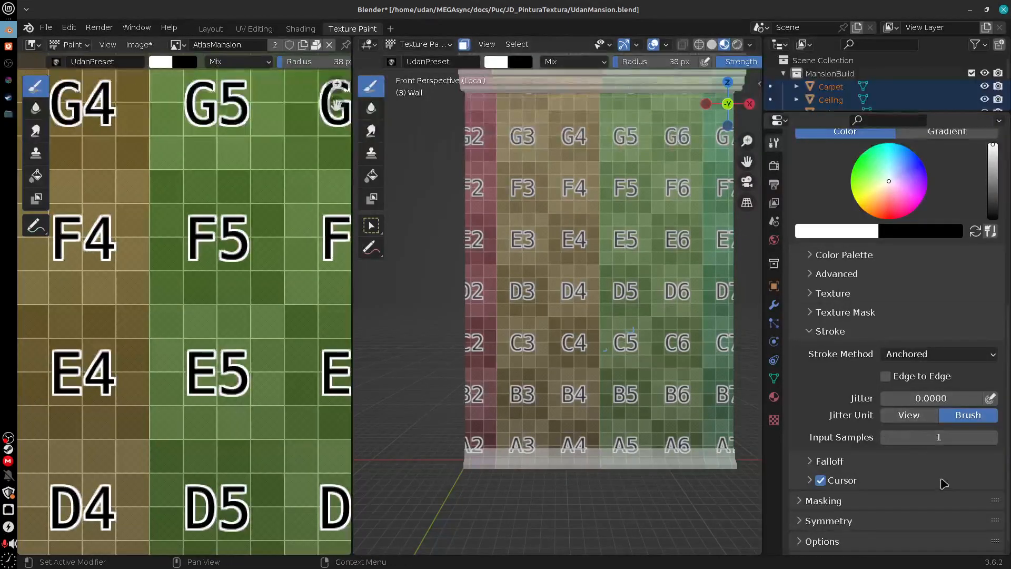
pyautogui.moveTo(518, 190); pyautogui.dragTo(563, 292)
pyautogui.hotkey('ctrl', 'z')
# Step: Enable Edge to Edge for the Anchored stroke, test white dabs on the wall and undo them
pyautogui.click(886, 377)
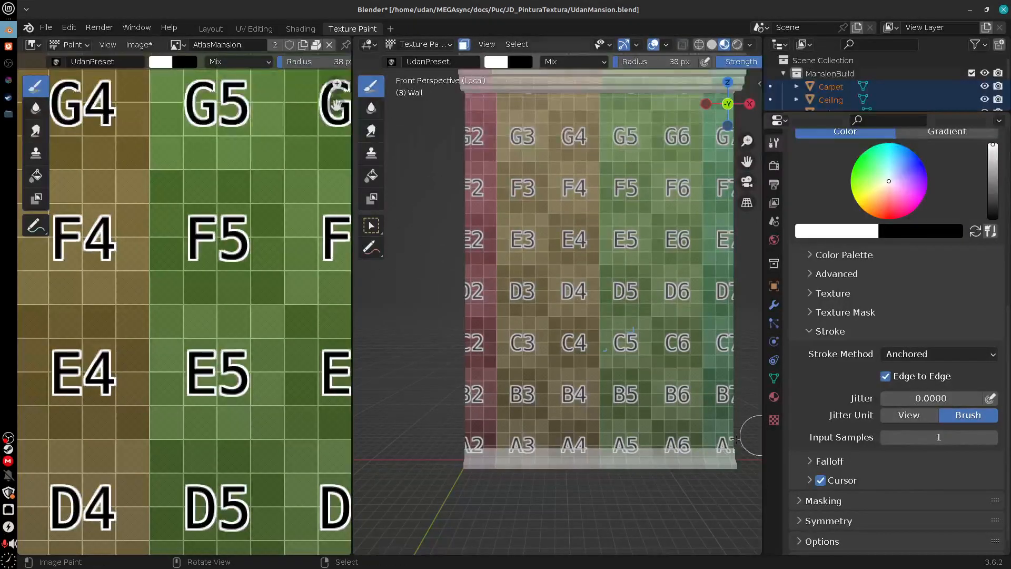
pyautogui.moveTo(561, 274)
pyautogui.mouseDown()
pyautogui.moveTo(579, 263)
pyautogui.moveTo(667, 290)
pyautogui.moveTo(636, 244)
pyautogui.moveTo(574, 265)
pyautogui.mouseUp()
pyautogui.hotkey('ctrl', 'z')
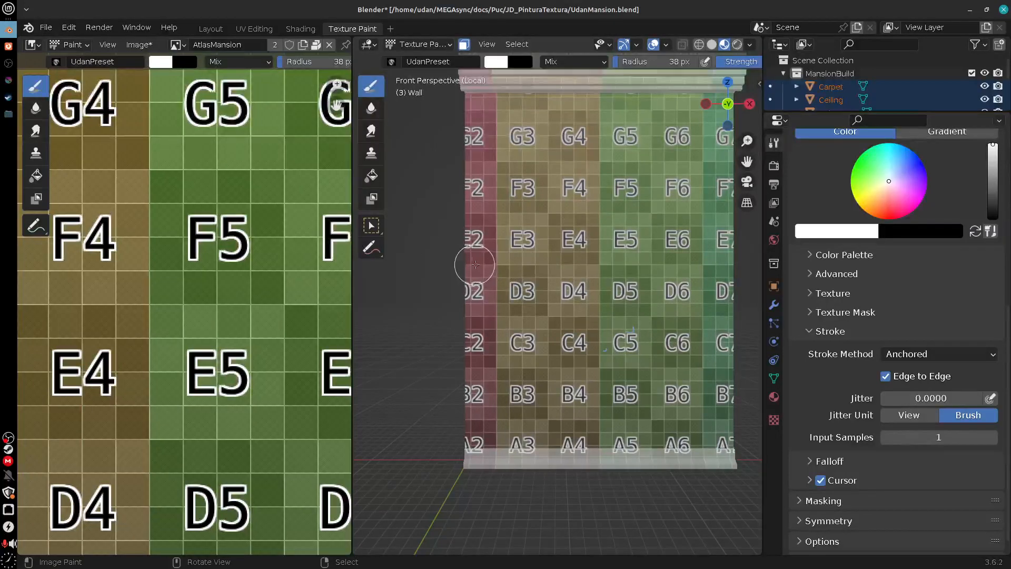
pyautogui.moveTo(484, 262)
pyautogui.mouseDown()
pyautogui.moveTo(669, 276)
pyautogui.moveTo(674, 239)
pyautogui.moveTo(716, 276)
pyautogui.mouseUp()
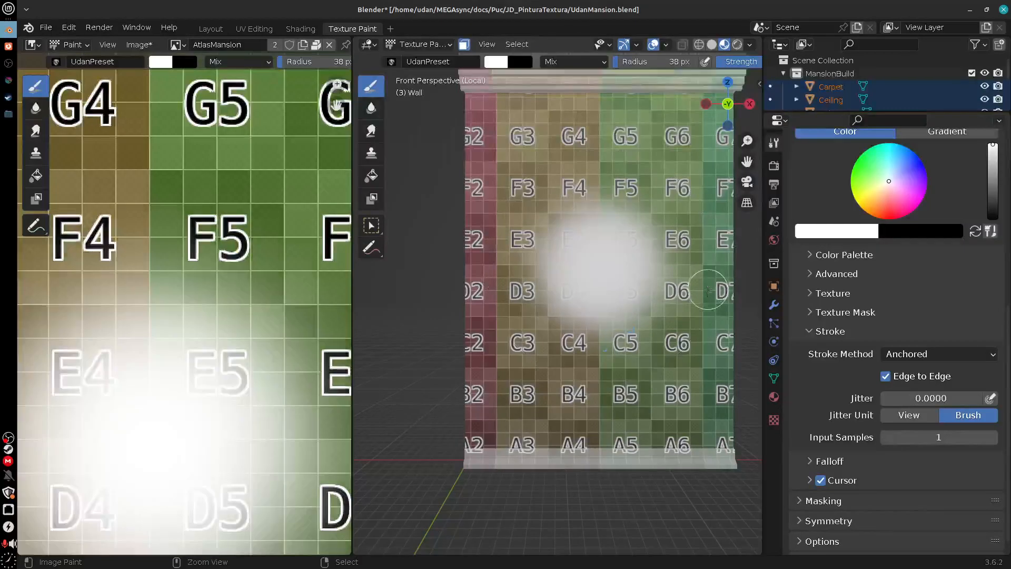
pyautogui.hotkey('ctrl', 'z')
# Step: Disable Edge to Edge, test an anchored dab on the wall, and undo both the dab and the setting change
pyautogui.click(885, 375)
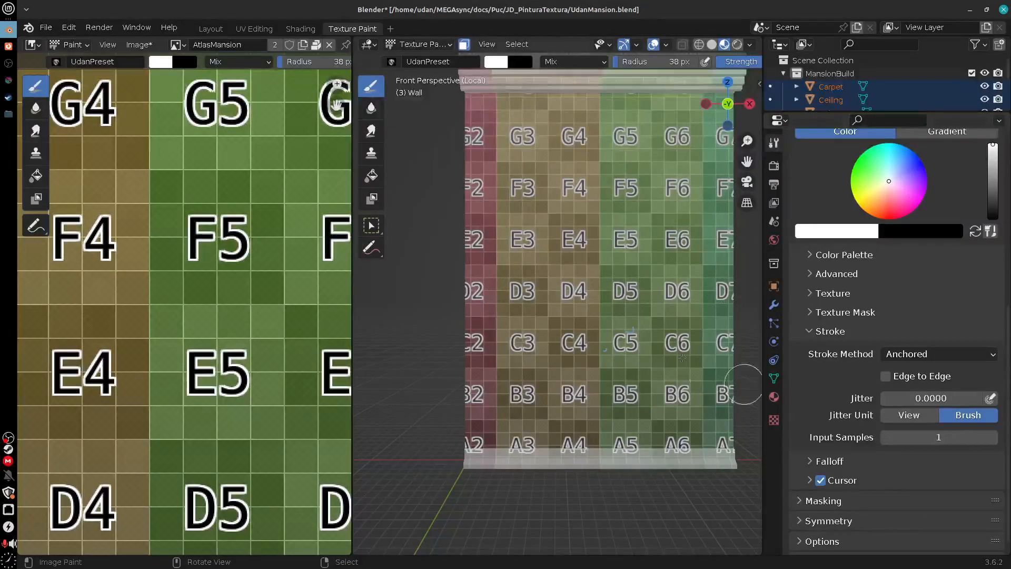
pyautogui.moveTo(599, 250); pyautogui.dragTo(685, 342)
pyautogui.hotkey('ctrl', 'z')
pyautogui.hotkey('ctrl', 'z')
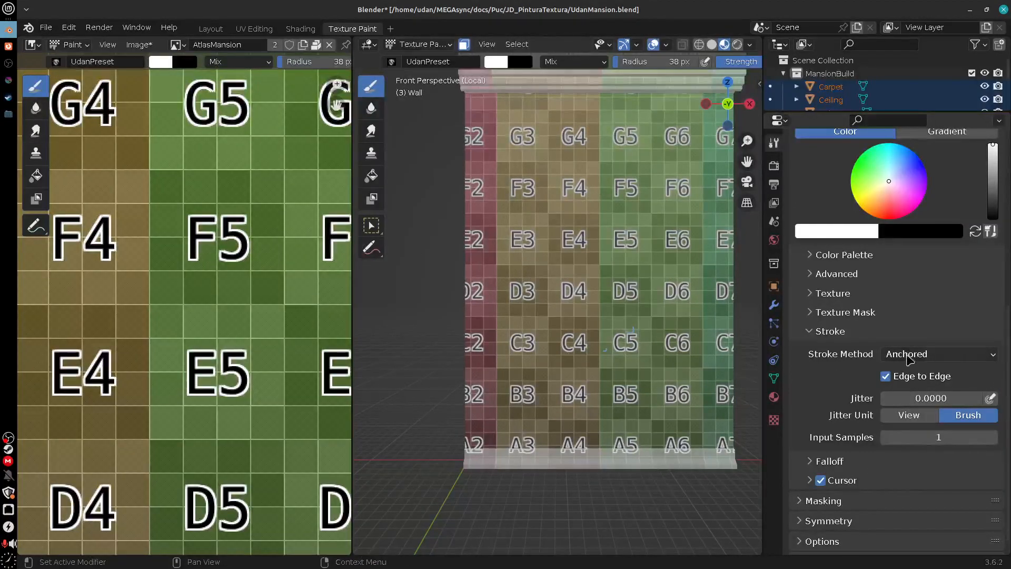
# Step: Switch the stroke method to Line, test straight horizontal and vertical white lines on the wall and undo them
pyautogui.click(927, 355)
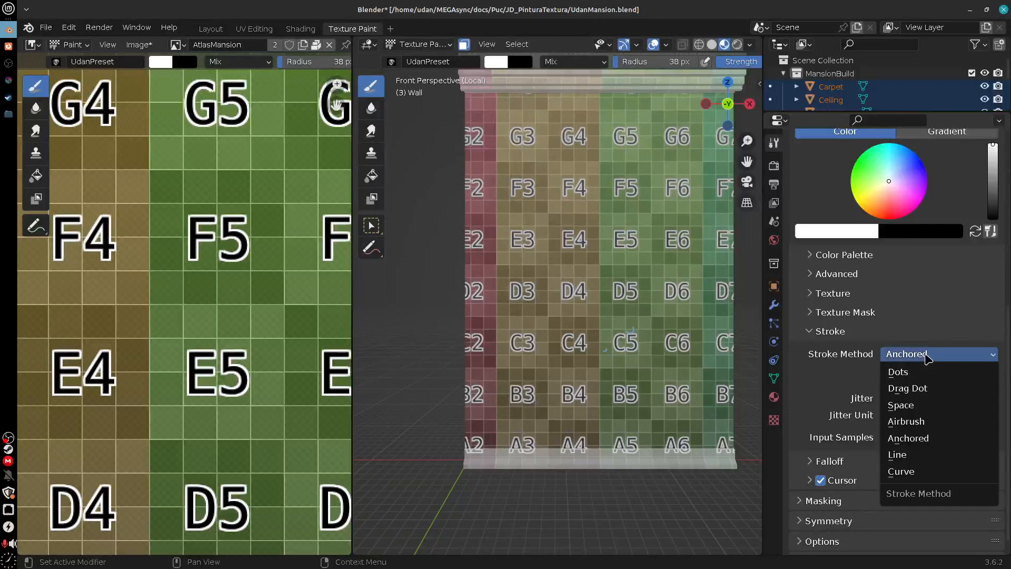
pyautogui.click(932, 455)
pyautogui.moveTo(514, 264); pyautogui.dragTo(706, 265)
pyautogui.hotkey('ctrl', 'z')
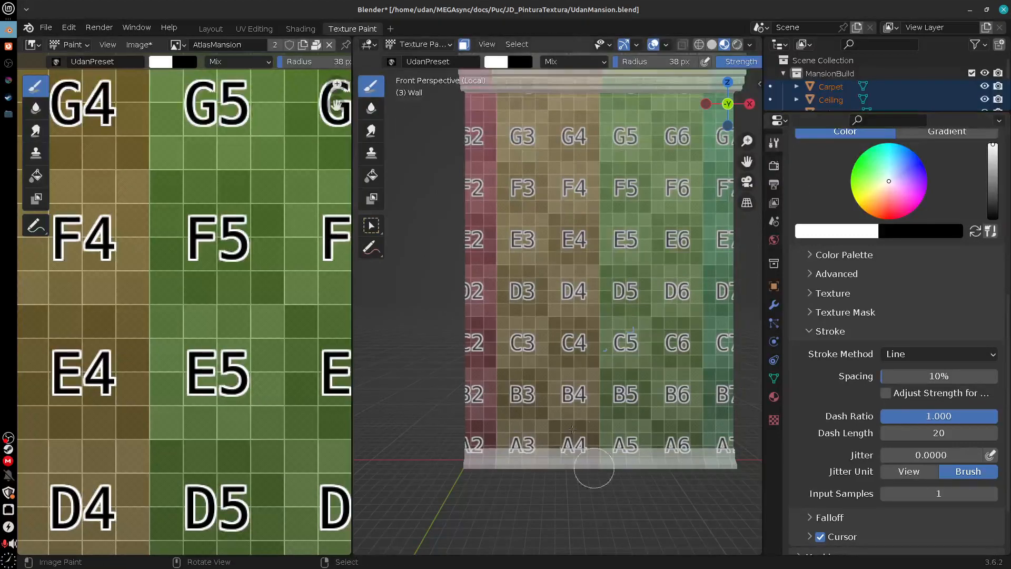
pyautogui.moveTo(487, 249); pyautogui.dragTo(718, 250)
pyautogui.hotkey('ctrl', 'z')
pyautogui.moveTo(603, 115); pyautogui.dragTo(605, 438)
pyautogui.hotkey('ctrl', 'z')
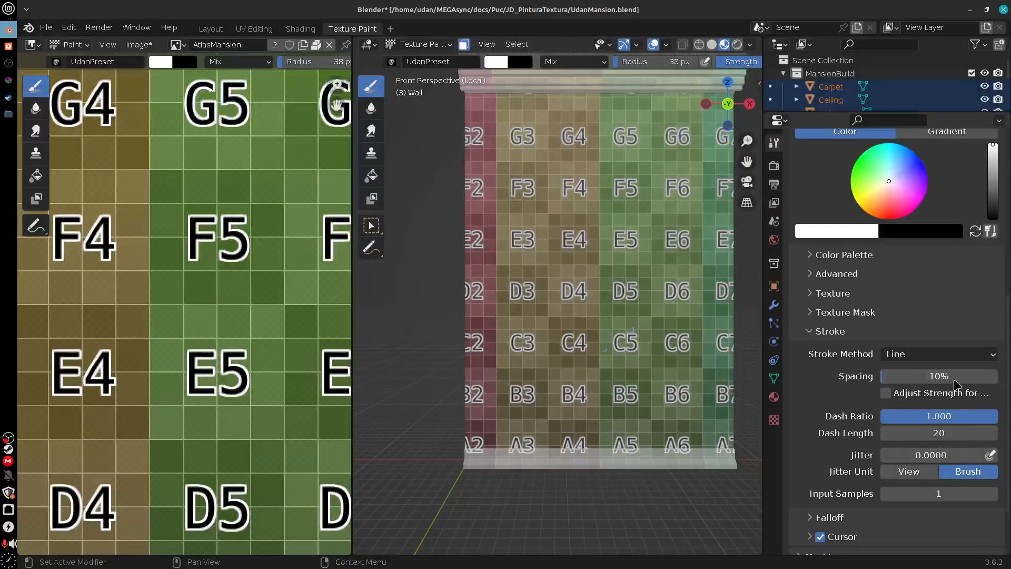
# Step: Switch the stroke method to Curve and place a V-shaped paint curve from F3 down to between D3 and C3 and up near E5
pyautogui.click(936, 356)
pyautogui.click(912, 475)
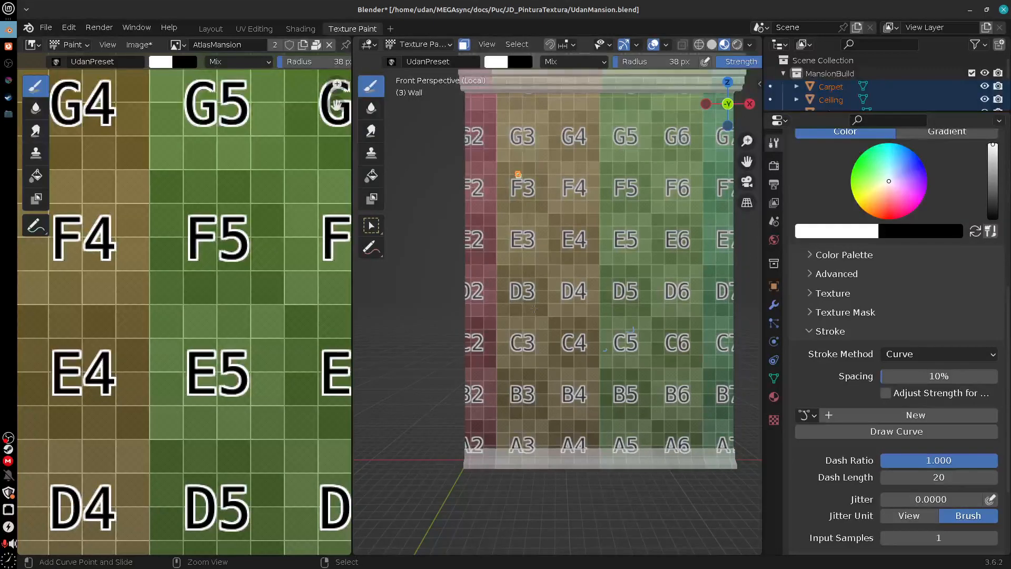
pyautogui.moveTo(538, 310)
pyautogui.keyDown('ctrl'); pyautogui.mouseDown()
pyautogui.moveTo(579, 319)
pyautogui.moveTo(568, 345)
pyautogui.moveTo(590, 343)
pyautogui.mouseUp(); pyautogui.keyUp('ctrl')
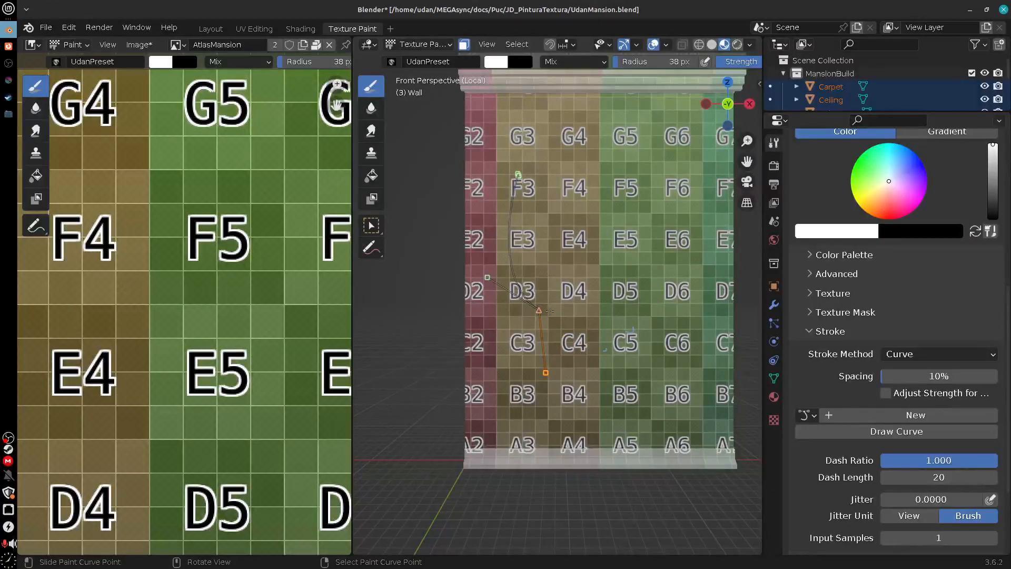
pyautogui.moveTo(642, 222)
pyautogui.keyDown('ctrl'); pyautogui.mouseDown()
pyautogui.moveTo(634, 252)
pyautogui.moveTo(651, 262)
pyautogui.moveTo(676, 256)
pyautogui.mouseUp(); pyautogui.keyUp('ctrl')
# Step: Reshape the paint curve by lowering its middle point toward C3, moving its end point onto F6 and adjusting the middle point's lower handle
pyautogui.moveTo(644, 224); pyautogui.dragTo(673, 206)
pyautogui.moveTo(538, 310); pyautogui.dragTo(541, 328)
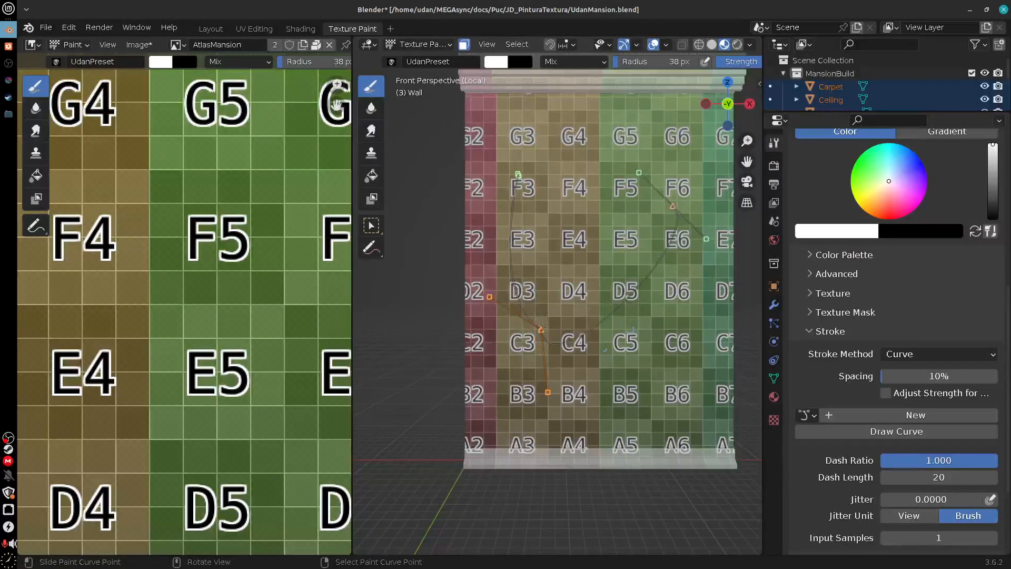
pyautogui.moveTo(672, 205); pyautogui.dragTo(685, 192)
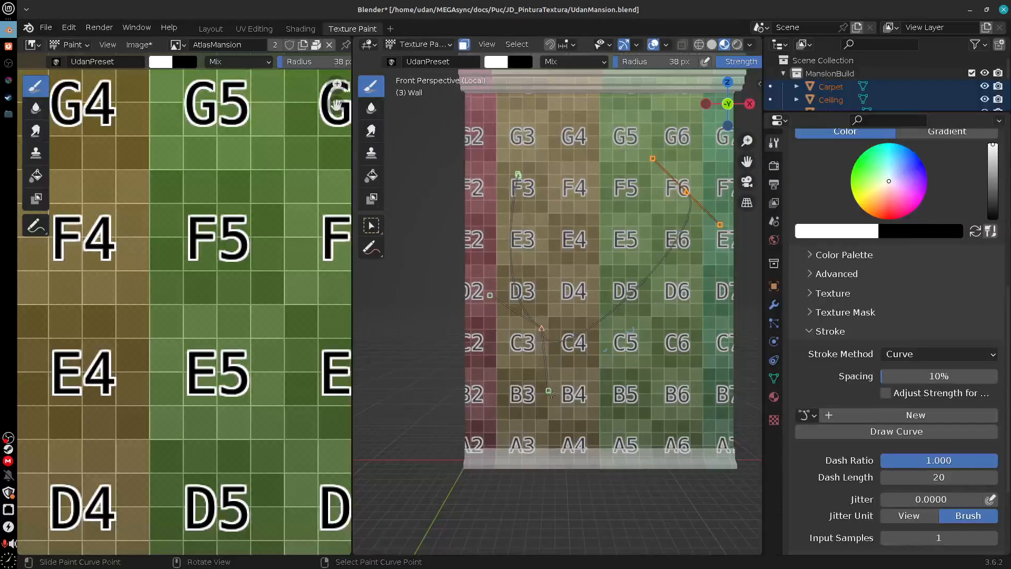
pyautogui.moveTo(559, 387); pyautogui.dragTo(552, 403)
pyautogui.moveTo(685, 191); pyautogui.dragTo(688, 180)
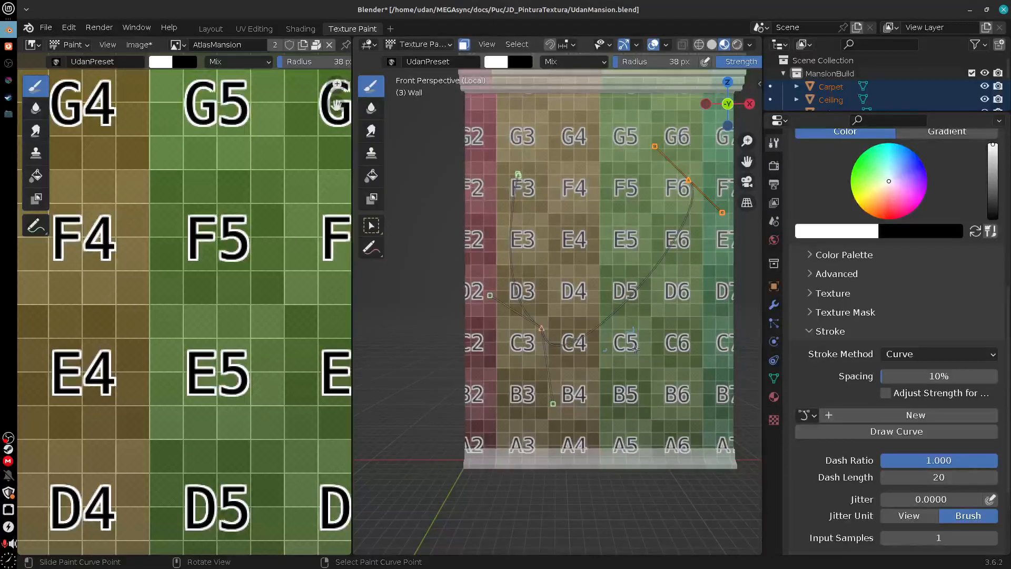
# Step: Paint a white stroke along the paint curve, undo it, and remove the PaintCurve from the brush
pyautogui.press('Return')
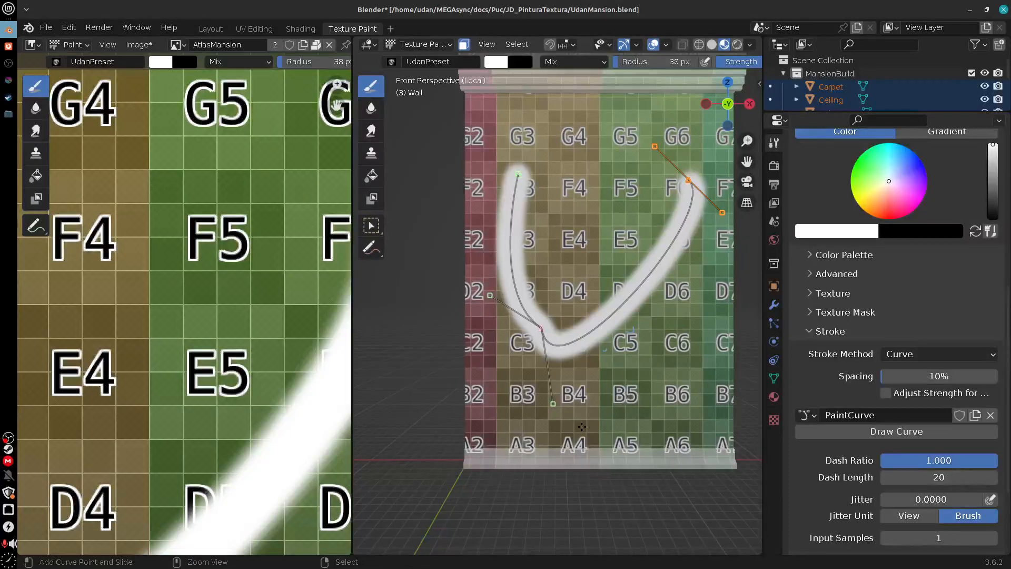
pyautogui.hotkey('ctrl', 'z')
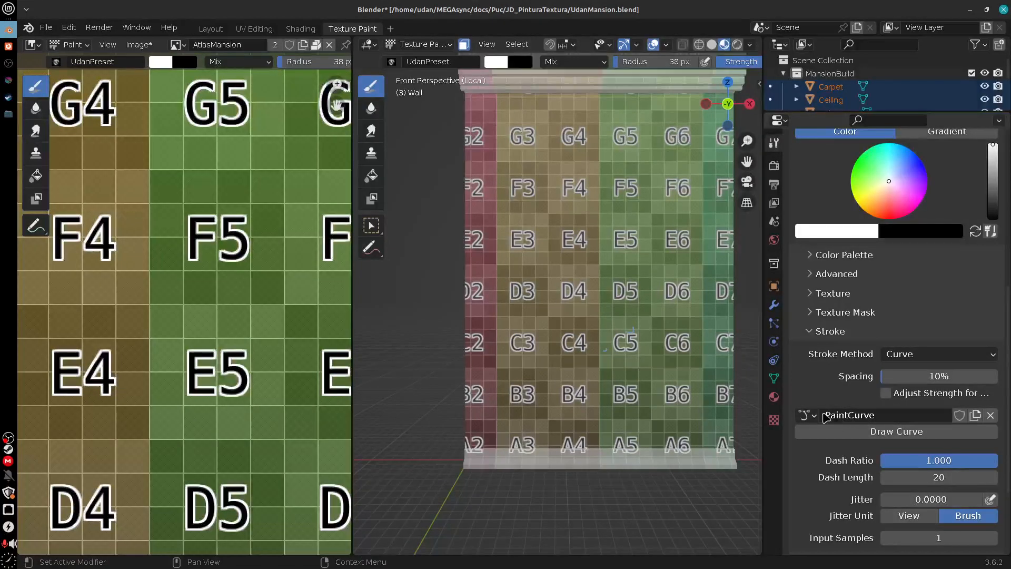
pyautogui.click(807, 415)
pyautogui.press('Escape')
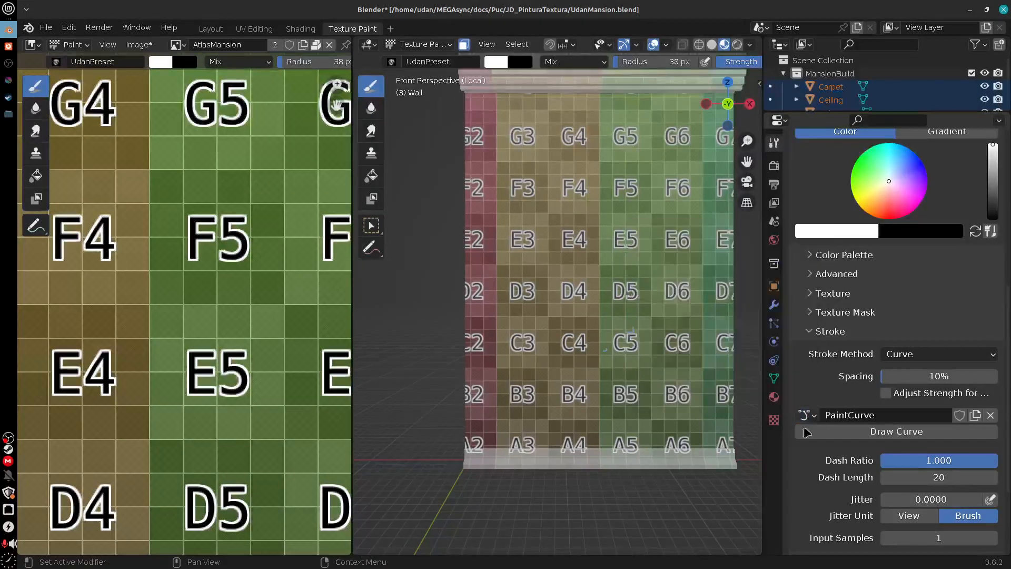
pyautogui.click(990, 416)
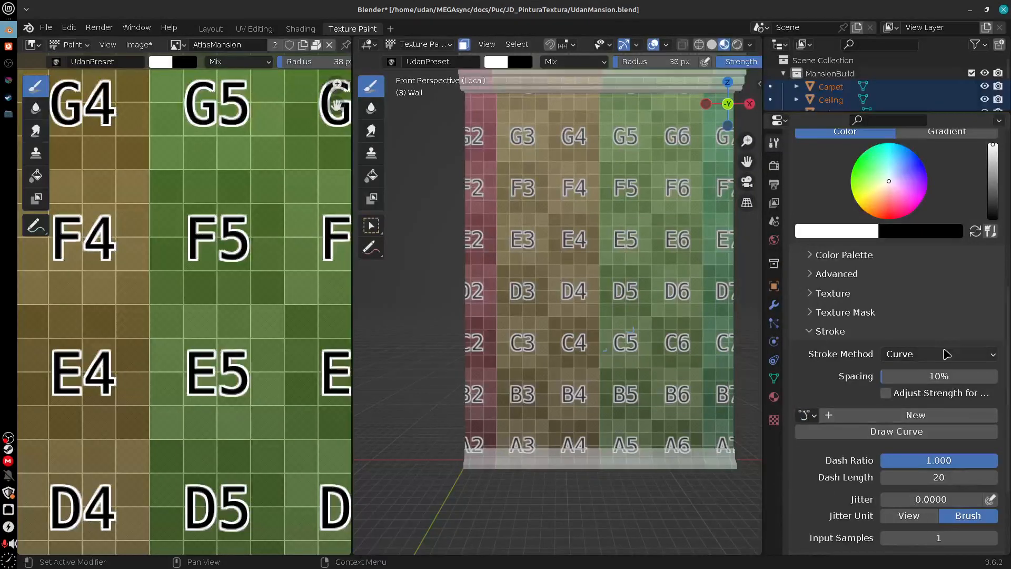
# Step: Set the brush's stroke method to Space and collapse the stroke settings
pyautogui.click(942, 356)
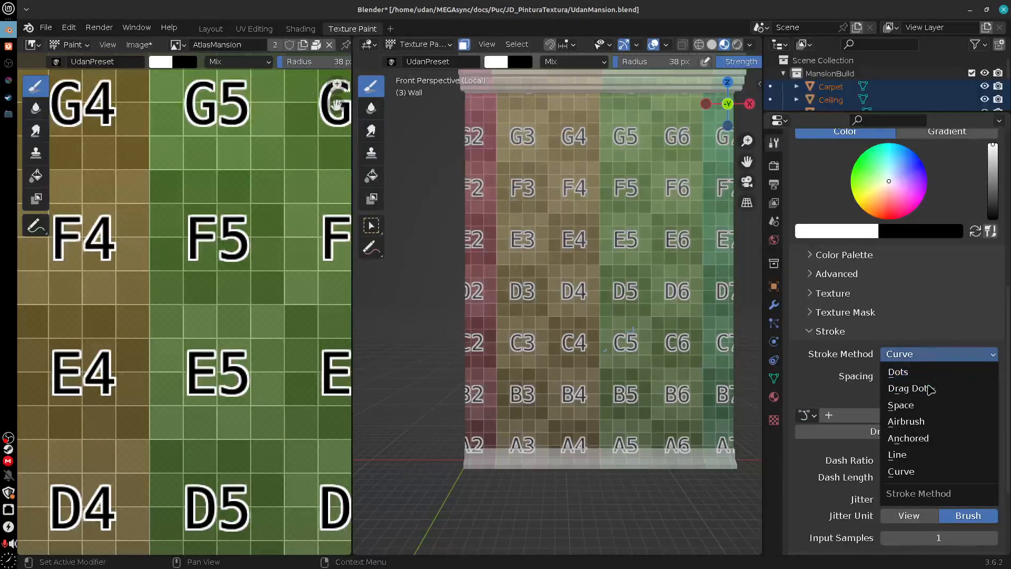
pyautogui.click(914, 406)
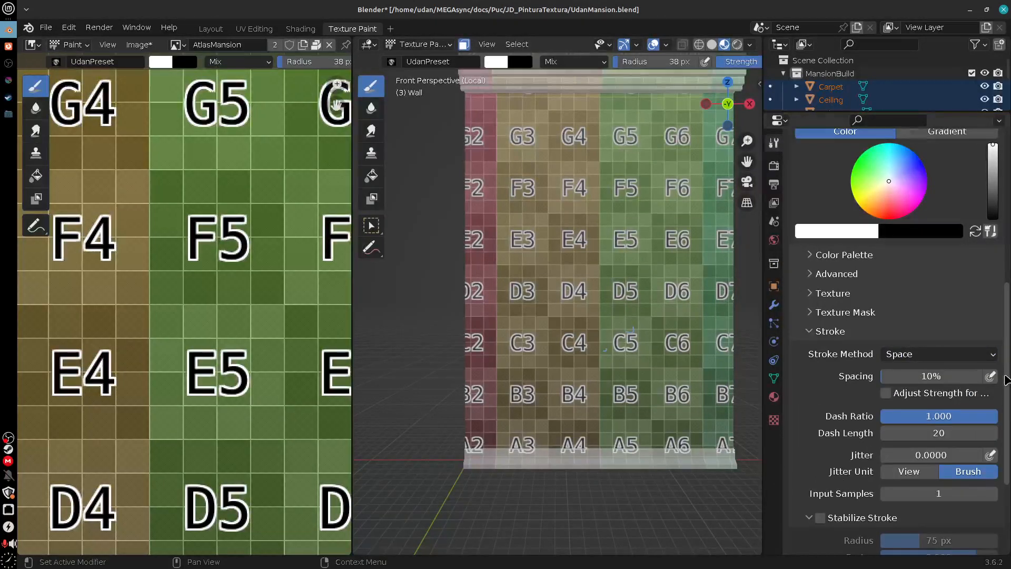
pyautogui.scroll(-5, 974, 470)
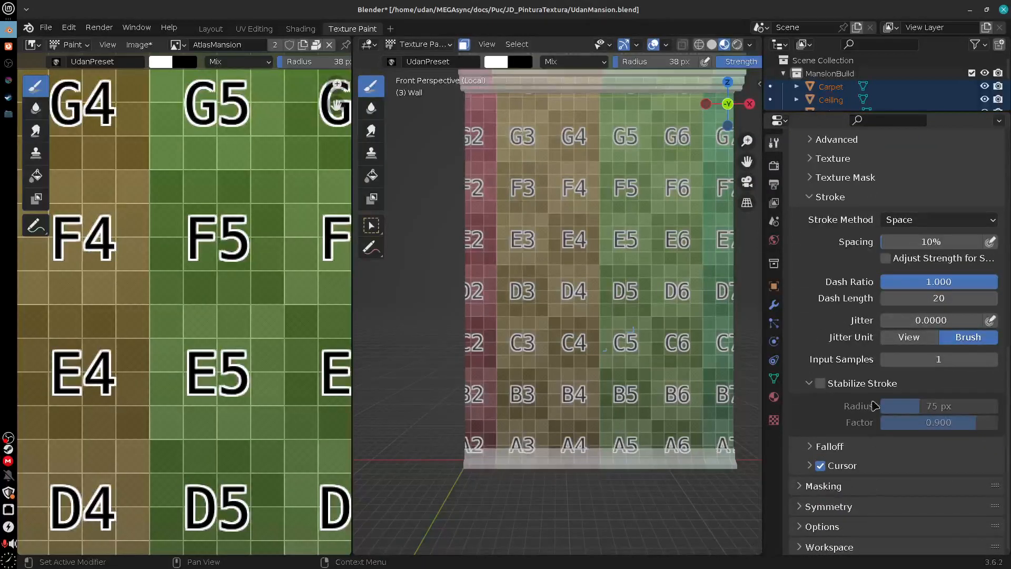
pyautogui.click(819, 200)
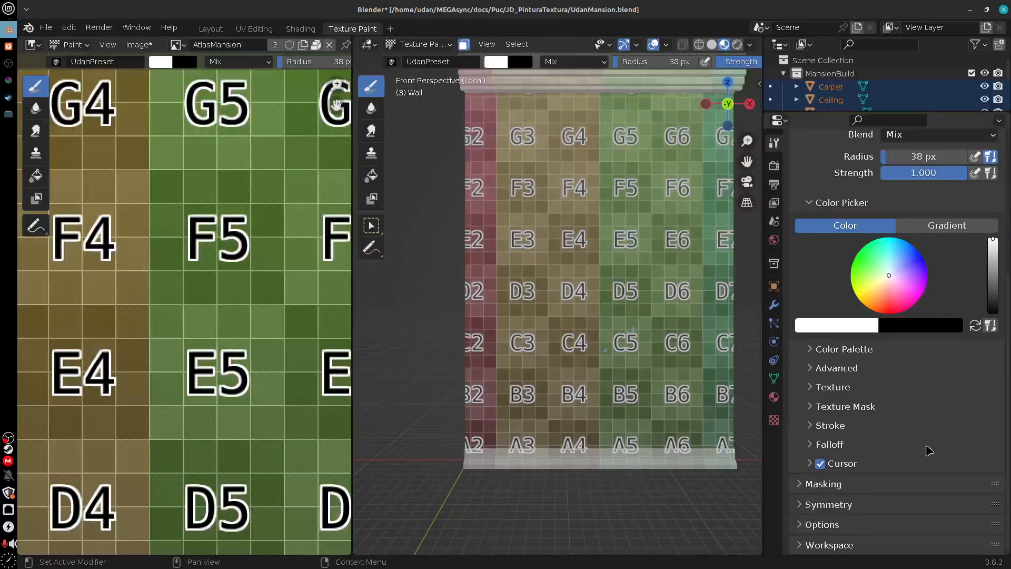
# Step: Expand the brush falloff settings, test a white stroke on the wall with the Custom falloff curve and undo it
pyautogui.click(844, 454)
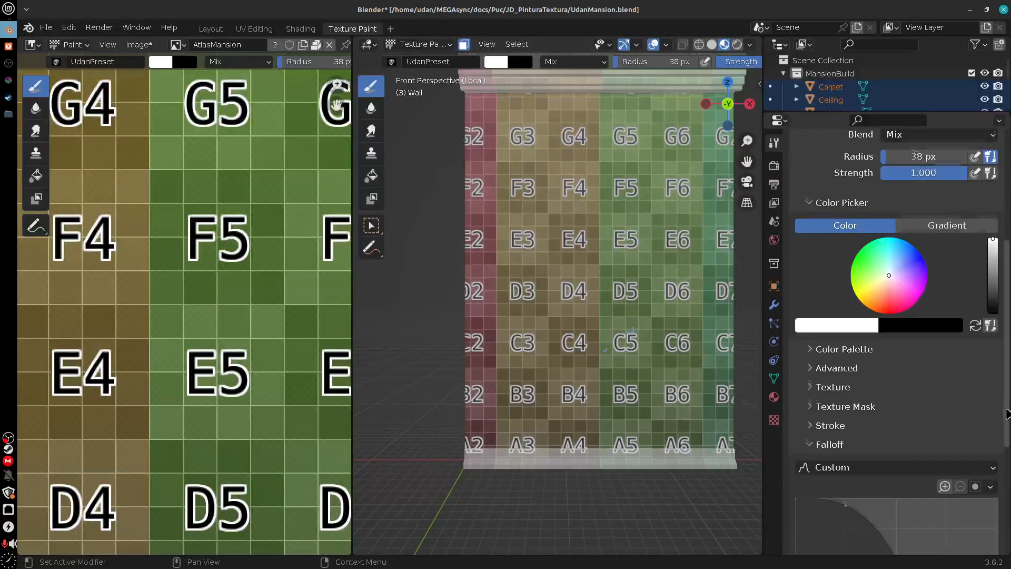
pyautogui.scroll(-6, 975, 479)
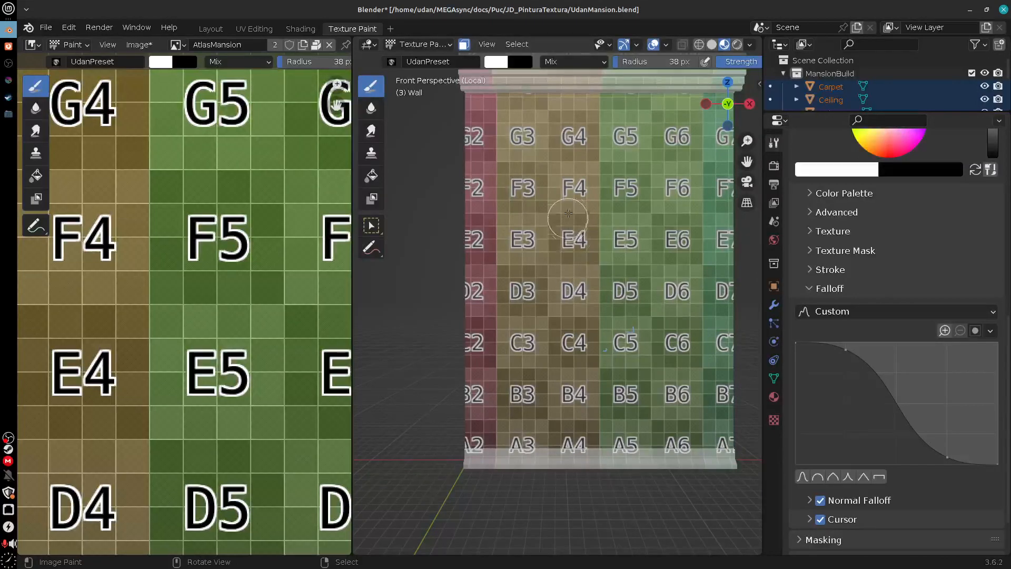
pyautogui.moveTo(567, 193); pyautogui.dragTo(536, 270)
pyautogui.hotkey('ctrl', 'z')
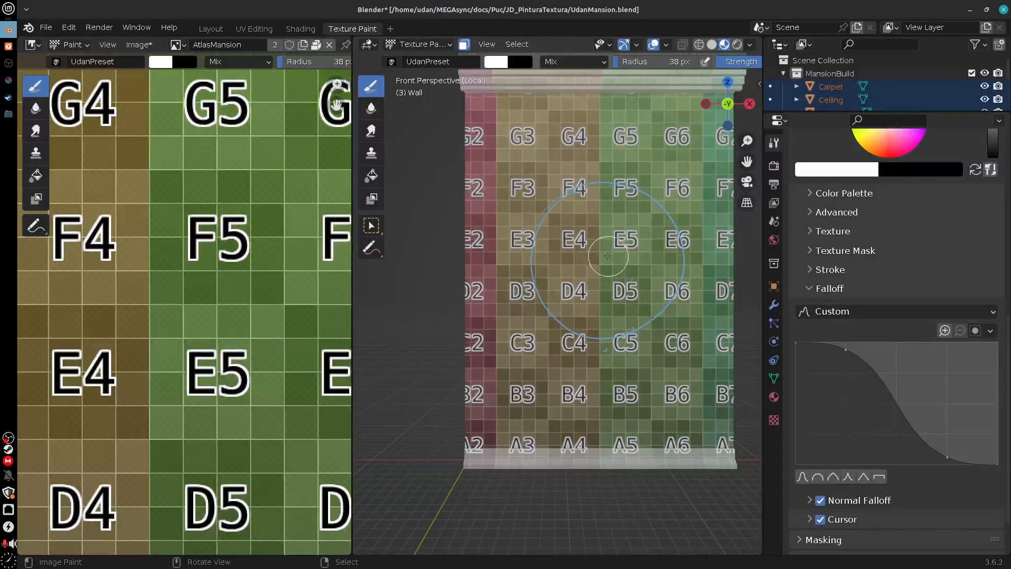
# Step: Annotate a radius arrow inside the circle drawn on the wall and preview the brush falloff by adjusting the strength, keeping it at 1.000
pyautogui.press('f')
pyautogui.moveTo(606, 261); pyautogui.dragTo(679, 260)
pyautogui.hotkey('shift', 'f')
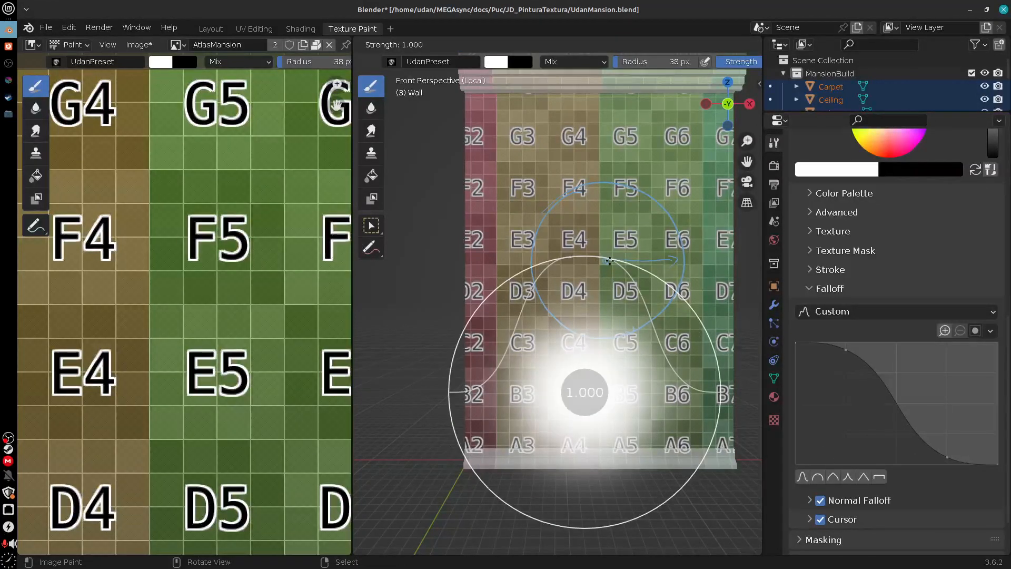
pyautogui.click(713, 451)
# Step: Apply the rounded falloff curve preset, test two white strokes on the wall and undo them
pyautogui.click(818, 477)
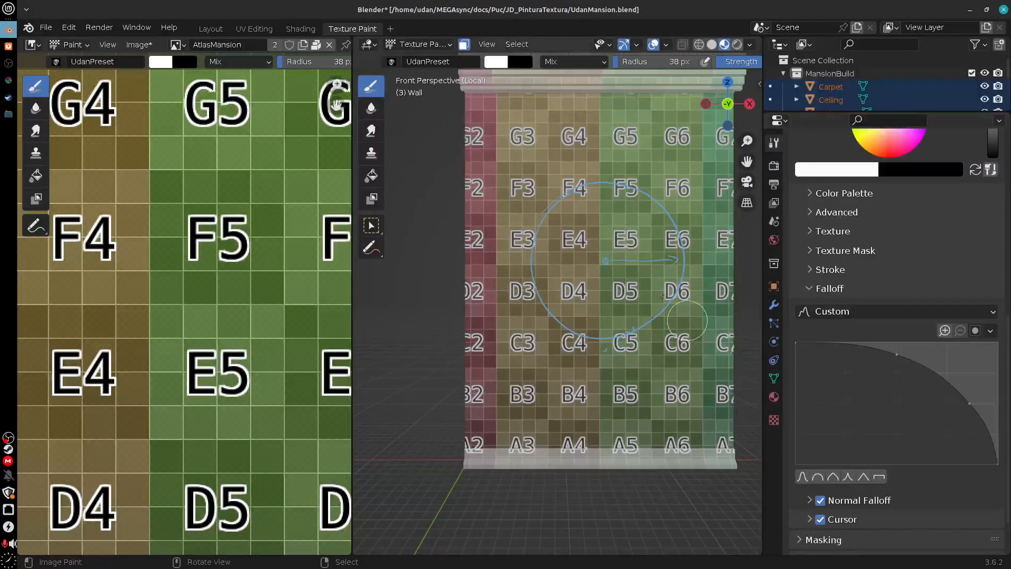
pyautogui.moveTo(513, 392); pyautogui.dragTo(608, 395)
pyautogui.hotkey('ctrl', 'z')
pyautogui.moveTo(564, 126)
pyautogui.mouseDown()
pyautogui.moveTo(472, 260)
pyautogui.moveTo(506, 335)
pyautogui.mouseUp()
pyautogui.hotkey('ctrl', 'z')
# Step: Reduce the brush radius to 9 px, test a thin white stroke across the lower wall and undo it
pyautogui.press('f')
pyautogui.click(521, 399)
pyautogui.moveTo(503, 401)
pyautogui.mouseDown()
pyautogui.moveTo(558, 403)
pyautogui.moveTo(696, 365)
pyautogui.mouseUp()
pyautogui.hotkey('ctrl', 'z')
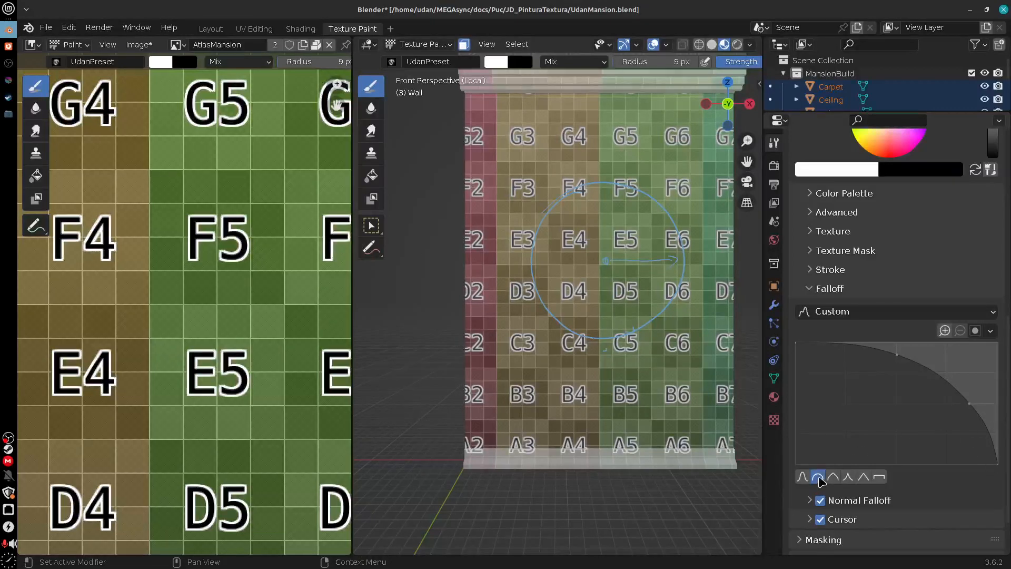
# Step: Cycle through the remaining falloff curve presets, ending on the smooth S-shaped one, and check the list of falloff types
pyautogui.click(832, 476)
pyautogui.click(864, 478)
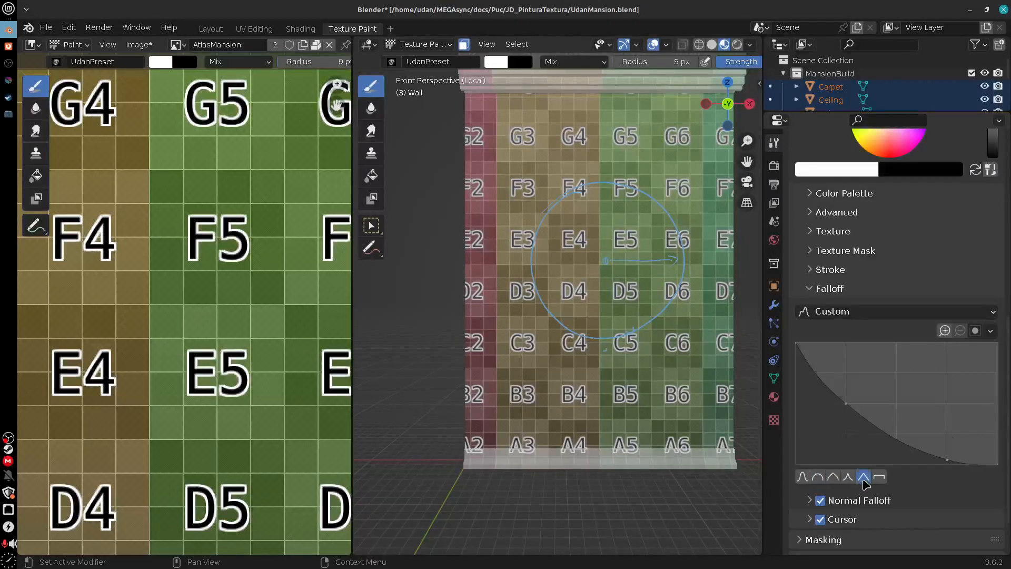
pyautogui.click(878, 477)
pyautogui.click(802, 477)
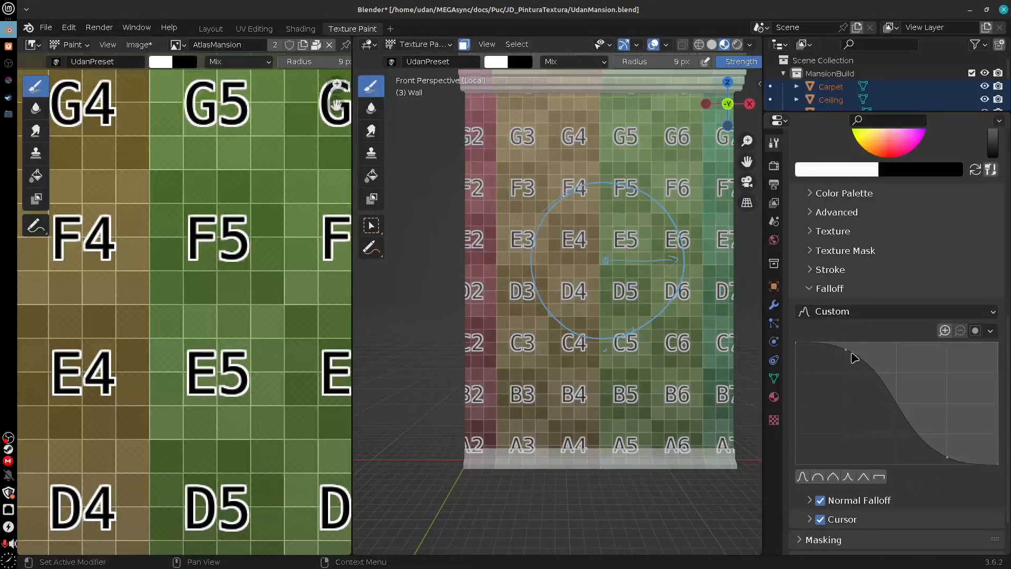
pyautogui.click(870, 313)
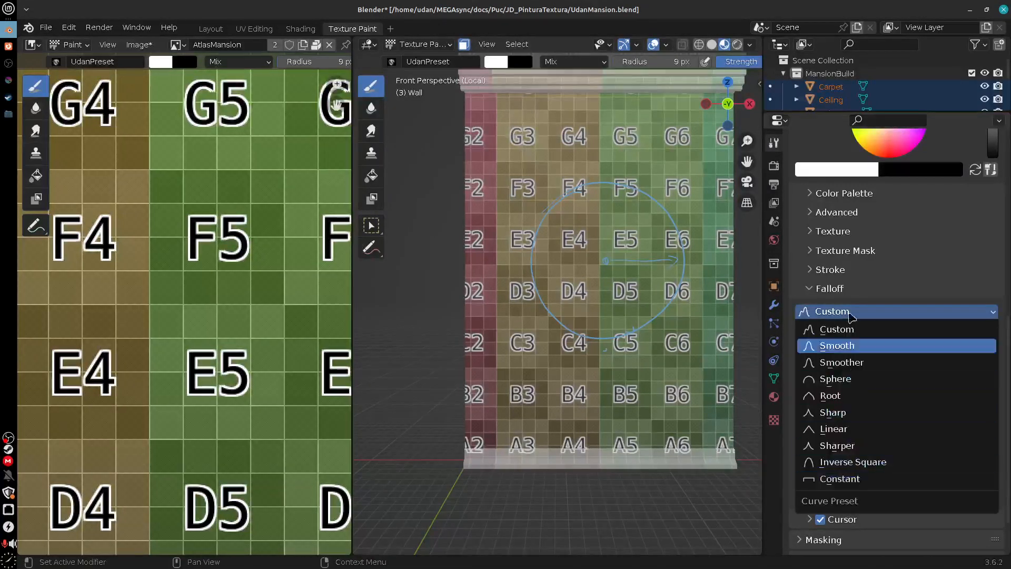
pyautogui.click(840, 346)
# Step: Reshape the custom falloff curve into a wave with peaks of 0.875 near its middle and 0.695 at about 0.82
pyautogui.moveTo(847, 356); pyautogui.dragTo(830, 444)
pyautogui.moveTo(895, 458); pyautogui.dragTo(895, 358)
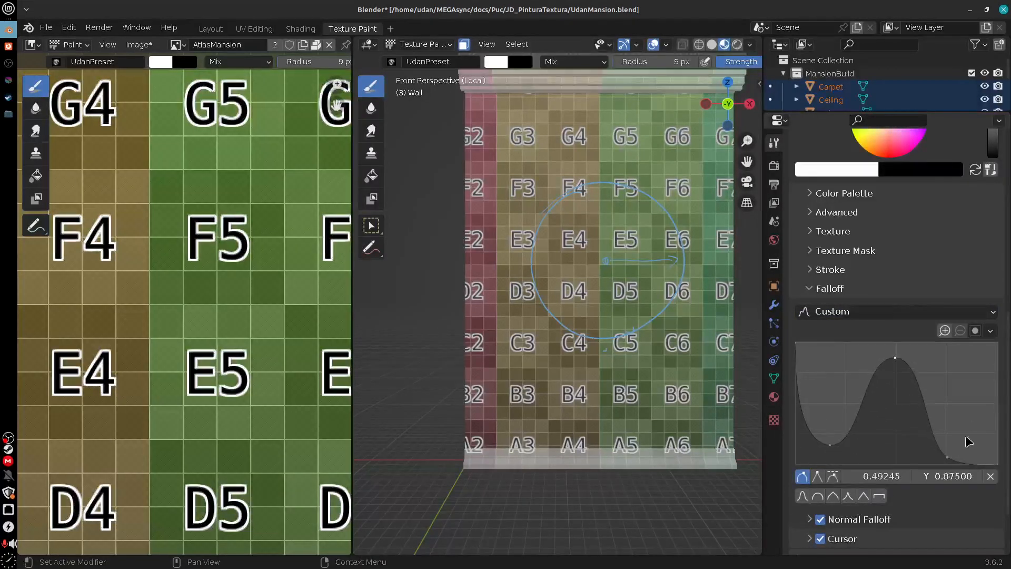
pyautogui.moveTo(953, 463); pyautogui.dragTo(962, 380)
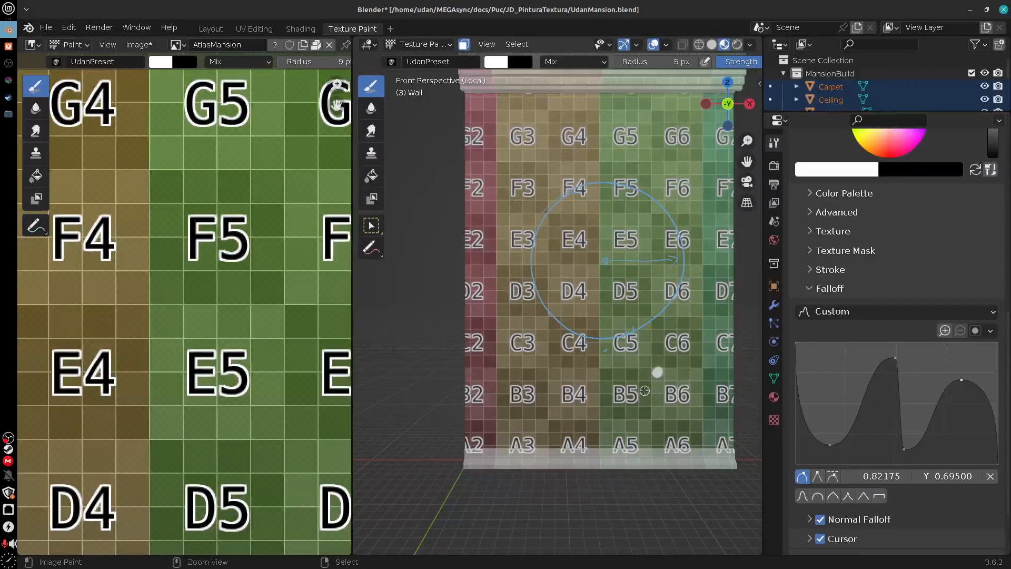
# Step: Set the brush radius to 112 px and preview the wavy falloff by adjusting the strength, keeping it at 1.000
pyautogui.press('f')
pyautogui.click(672, 360)
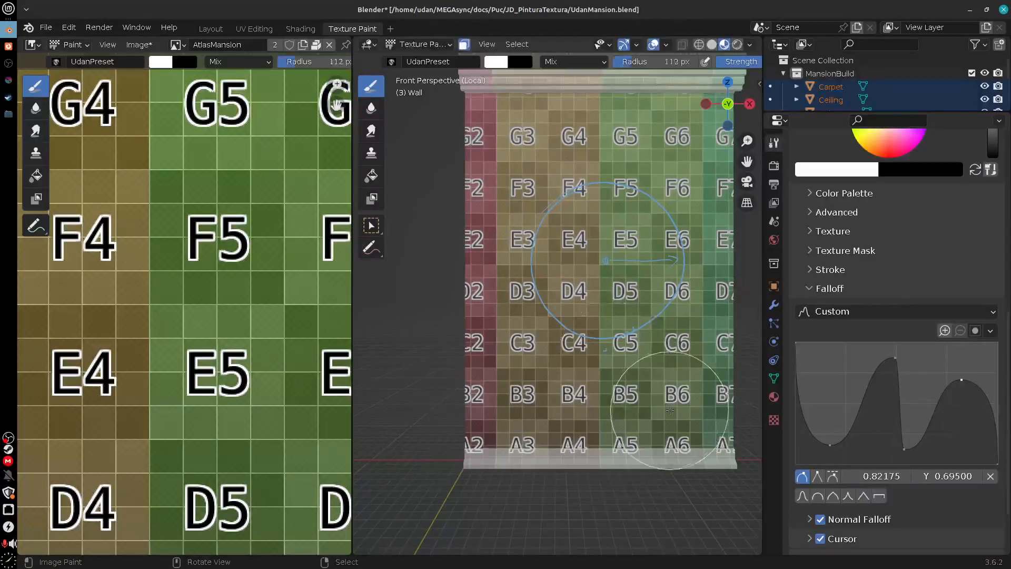
pyautogui.hotkey('shift', 'f')
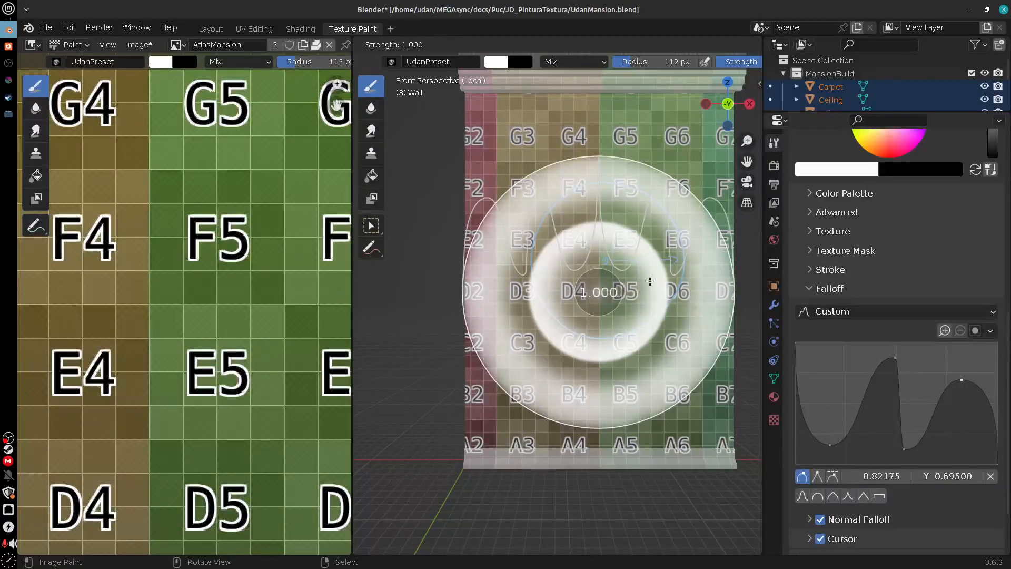
pyautogui.click(663, 329)
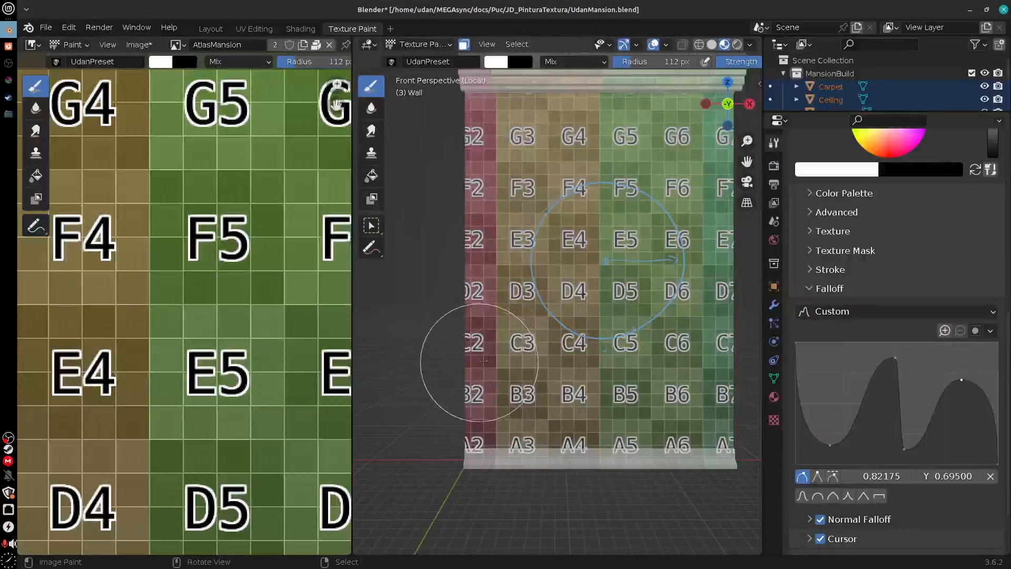
pyautogui.keyDown('shift'); pyautogui.moveTo(531, 343); pyautogui.dragTo(699, 348, button='middle'); pyautogui.keyUp('shift')
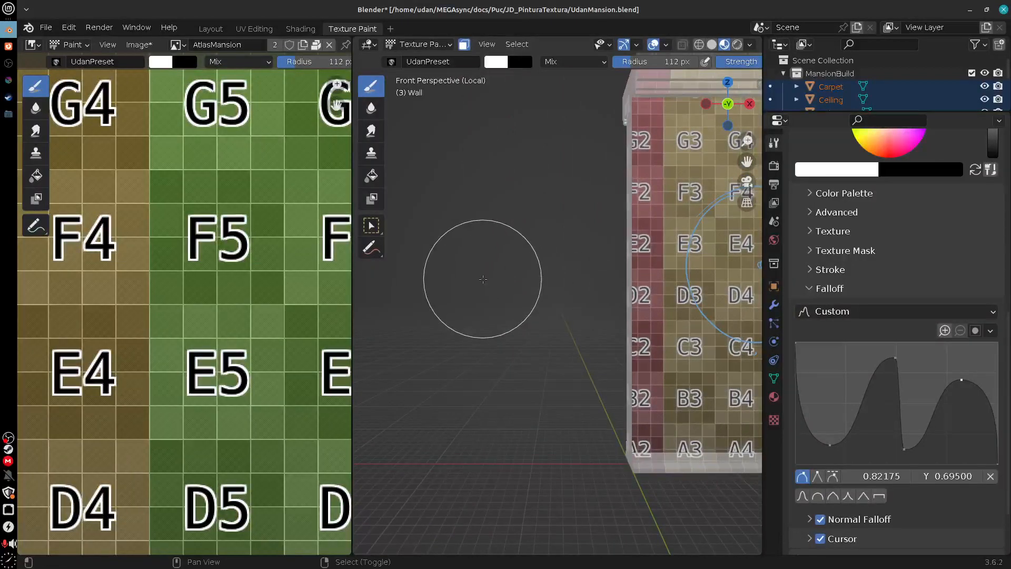
pyautogui.hotkey('shift', 'f')
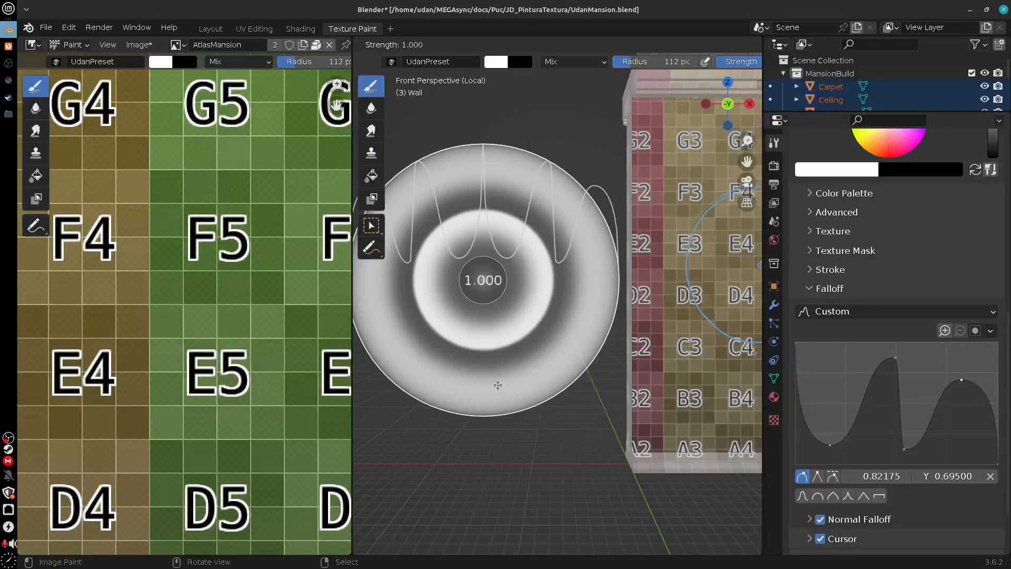
pyautogui.click(494, 385)
# Step: Test white strokes with the wavy falloff on the wall's lower and middle areas and undo them
pyautogui.moveTo(677, 337); pyautogui.dragTo(696, 370)
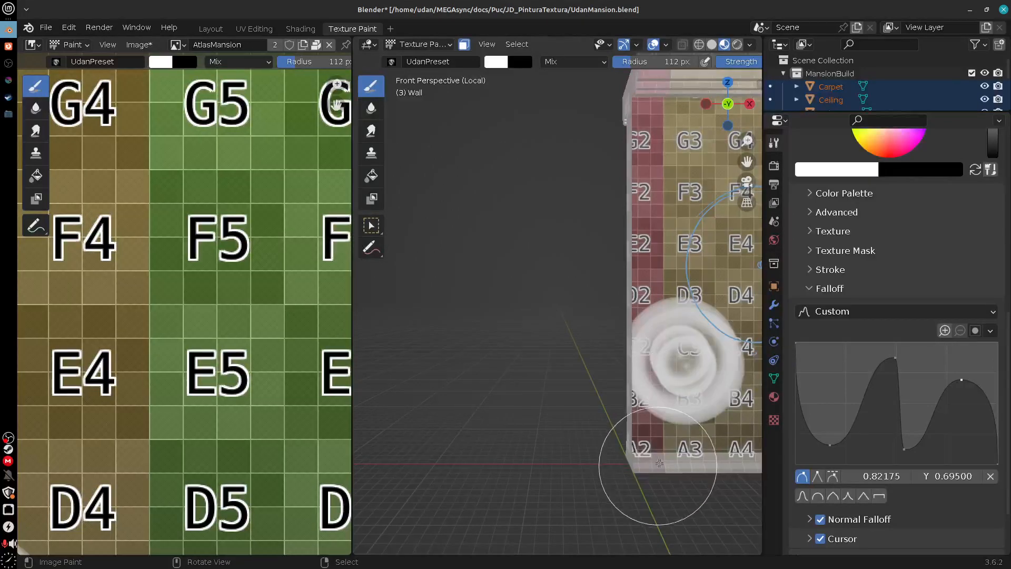
pyautogui.hotkey('ctrl', 'z')
pyautogui.moveTo(721, 252); pyautogui.dragTo(691, 340)
pyautogui.hotkey('ctrl', 'z')
pyautogui.keyDown('ctrl'); pyautogui.scroll(-5, 558, 433); pyautogui.keyUp('ctrl')
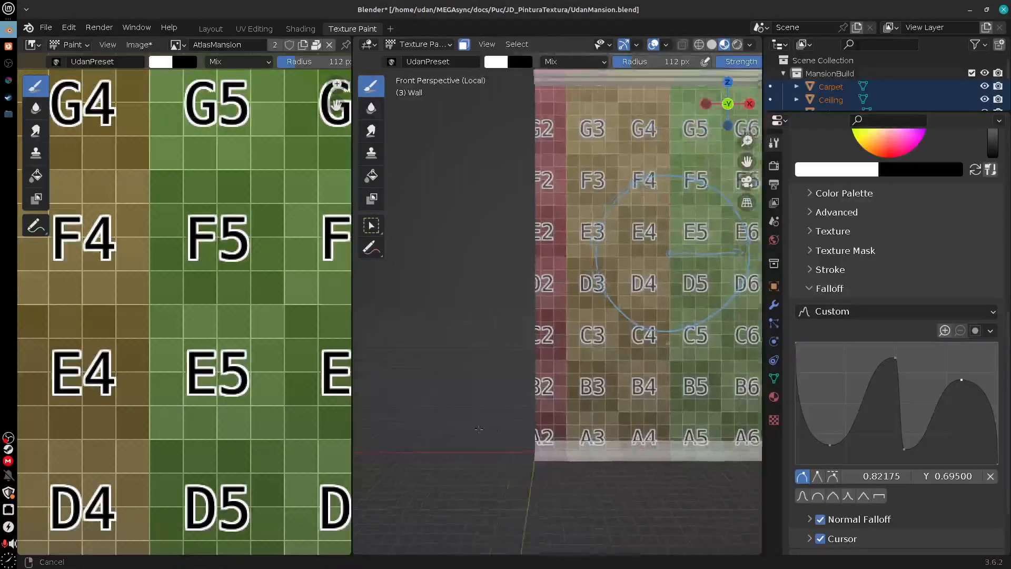
pyautogui.click(577, 367)
pyautogui.hotkey('ctrl', 'z')
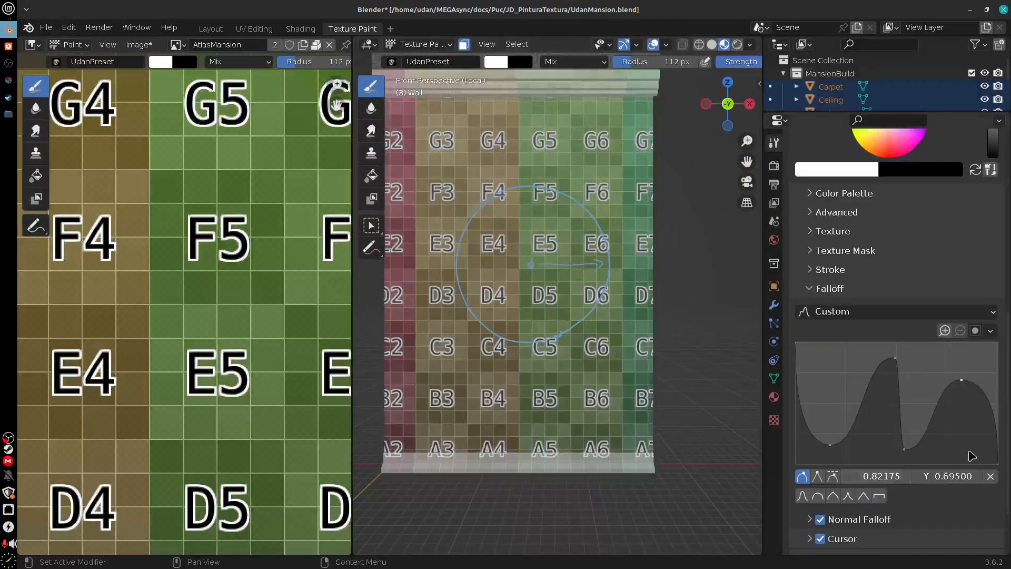
# Step: Apply the rounded falloff curve preset again, test two white strokes across the wall and undo them
pyautogui.click(817, 496)
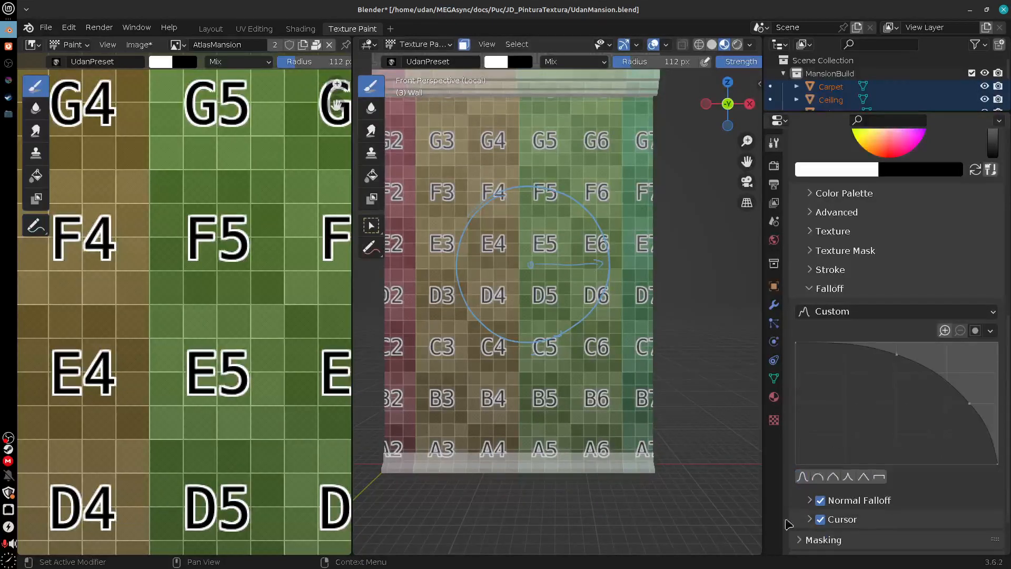
pyautogui.moveTo(463, 339); pyautogui.dragTo(591, 486)
pyautogui.hotkey('ctrl', 'z')
pyautogui.moveTo(558, 309); pyautogui.dragTo(528, 264)
pyautogui.hotkey('ctrl', 'z')
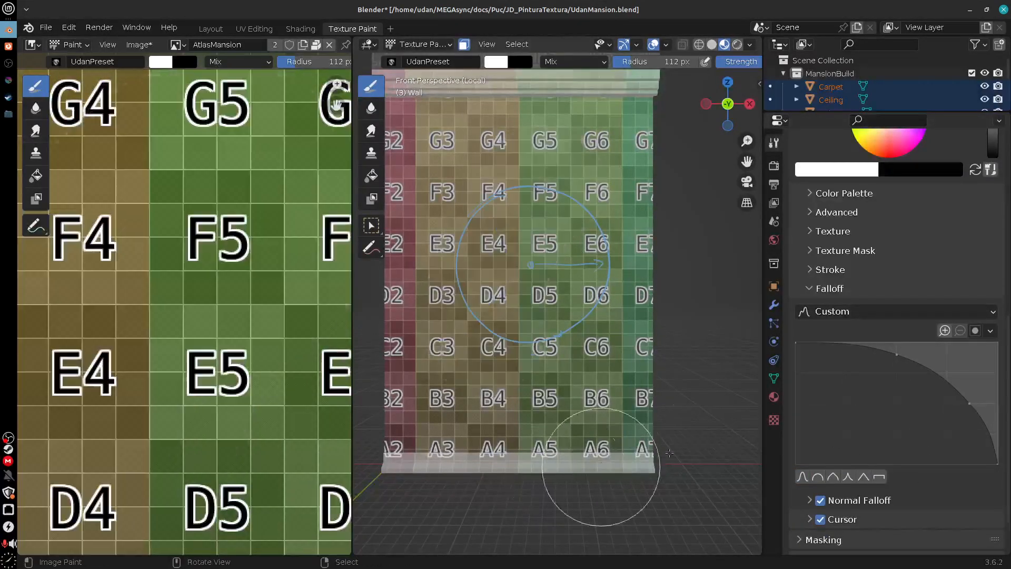
# Step: Collapse the falloff settings, test a large white stroke in the middle of the wall and undo it
pyautogui.click(829, 289)
pyautogui.scroll(1, 1006, 362)
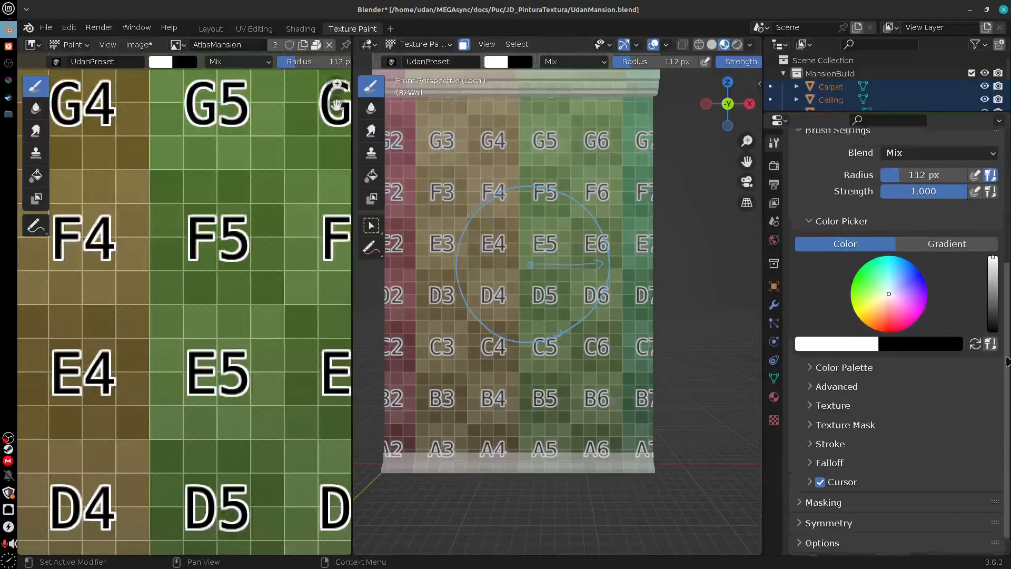
pyautogui.moveTo(1006, 362); pyautogui.dragTo(1006, 270)
pyautogui.moveTo(529, 249); pyautogui.dragTo(507, 293)
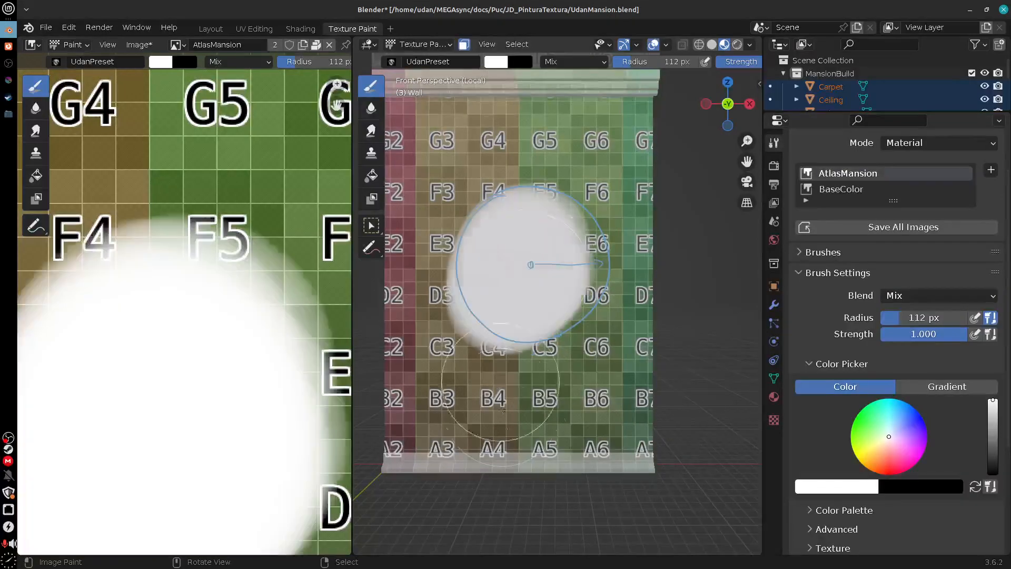
pyautogui.hotkey('ctrl', 'z')
# Step: Expand the masking settings and annotate a flat surface profile with a narrow cavity in the empty space below the wall
pyautogui.moveTo(565, 521)
pyautogui.keyDown('shift'); pyautogui.mouseDown(button='middle')
pyautogui.moveTo(651, 452)
pyautogui.moveTo(634, 454)
pyautogui.mouseUp(button='middle'); pyautogui.keyUp('shift')
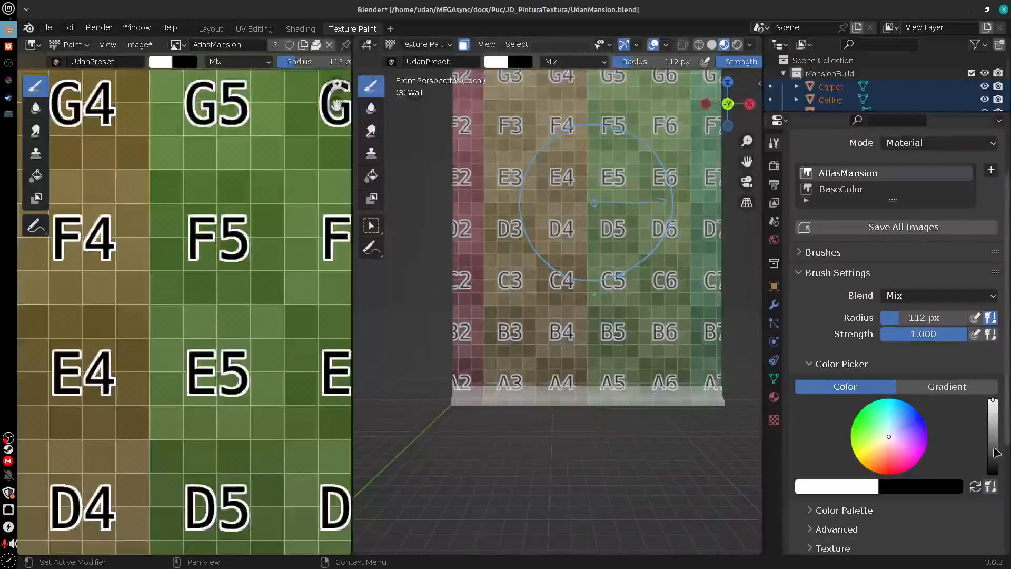
pyautogui.scroll(-6, 863, 358)
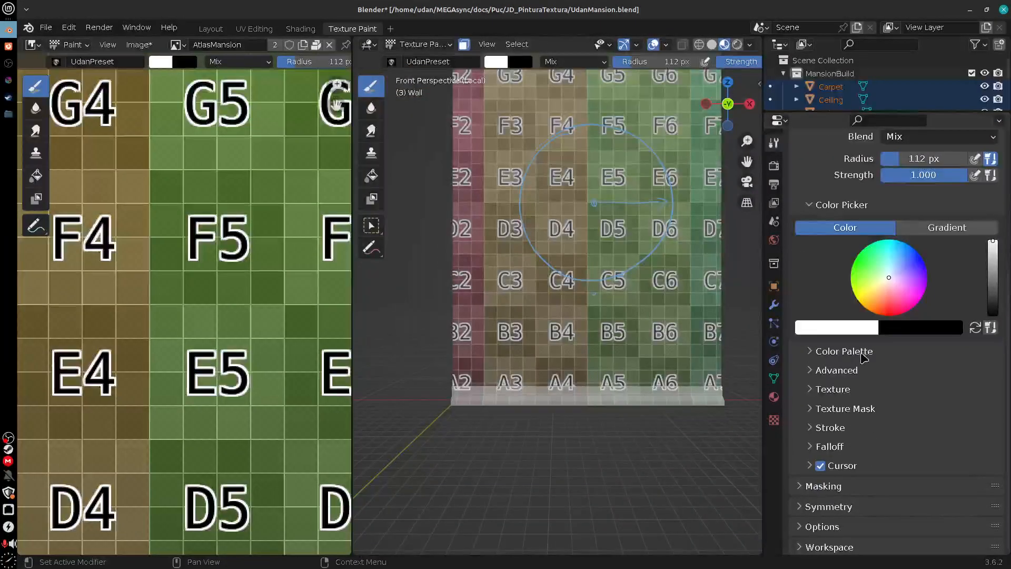
pyautogui.click(835, 487)
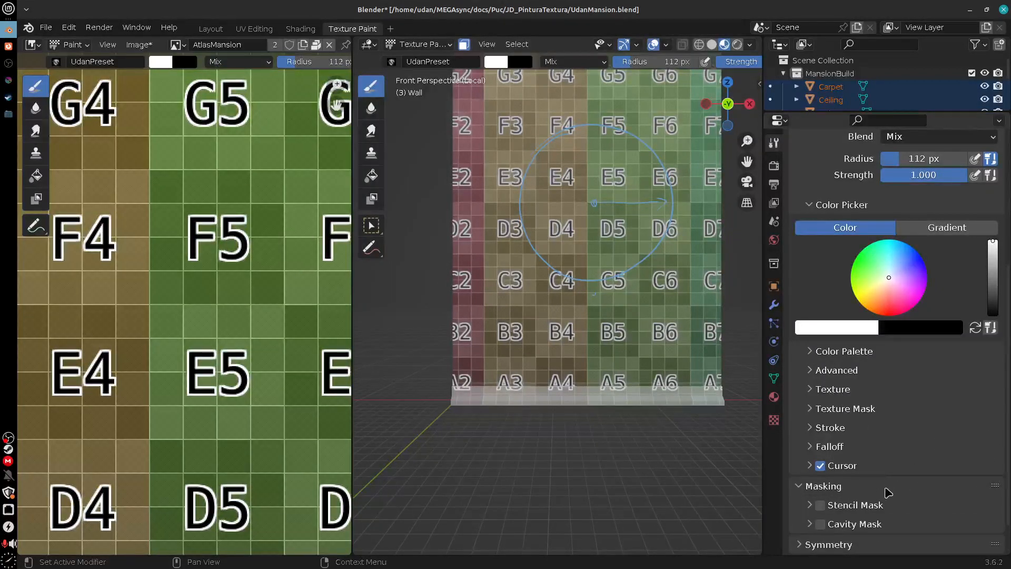
pyautogui.scroll(-2, 895, 452)
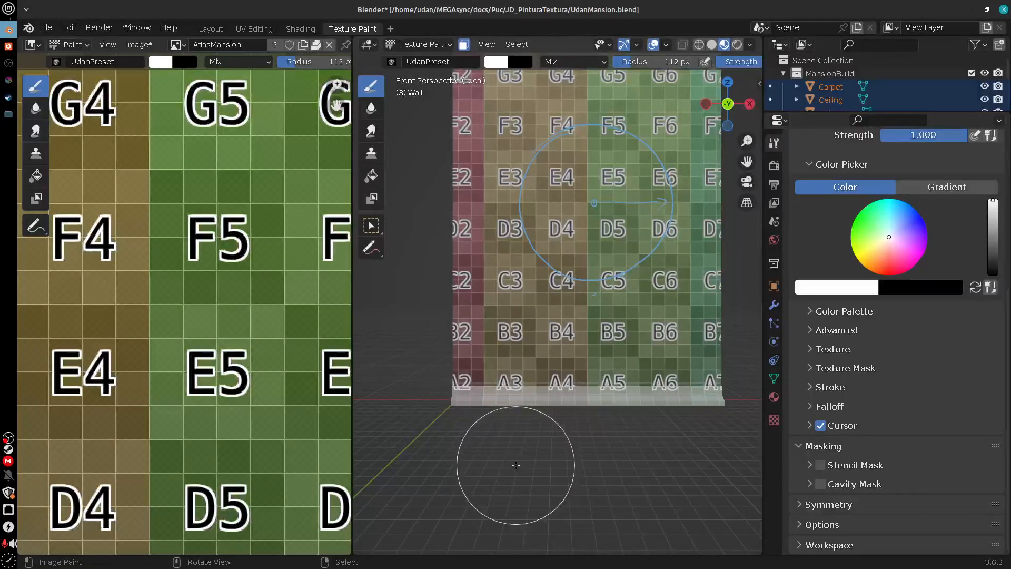
pyautogui.press('d')
pyautogui.moveTo(515, 461)
pyautogui.mouseDown()
pyautogui.moveTo(524, 501)
pyautogui.moveTo(533, 462)
pyautogui.moveTo(506, 463)
pyautogui.moveTo(515, 464)
pyautogui.mouseUp()
pyautogui.moveTo(532, 463); pyautogui.dragTo(586, 465)
# Step: Enable the Cavity Mask to inspect its curve, disable it again and collapse its settings
pyautogui.click(820, 483)
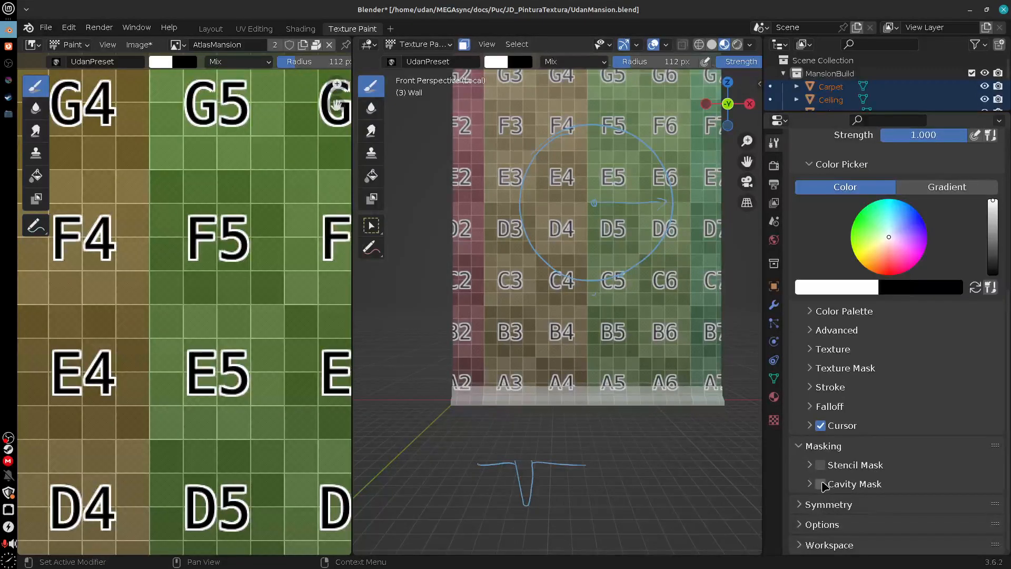
pyautogui.click(811, 484)
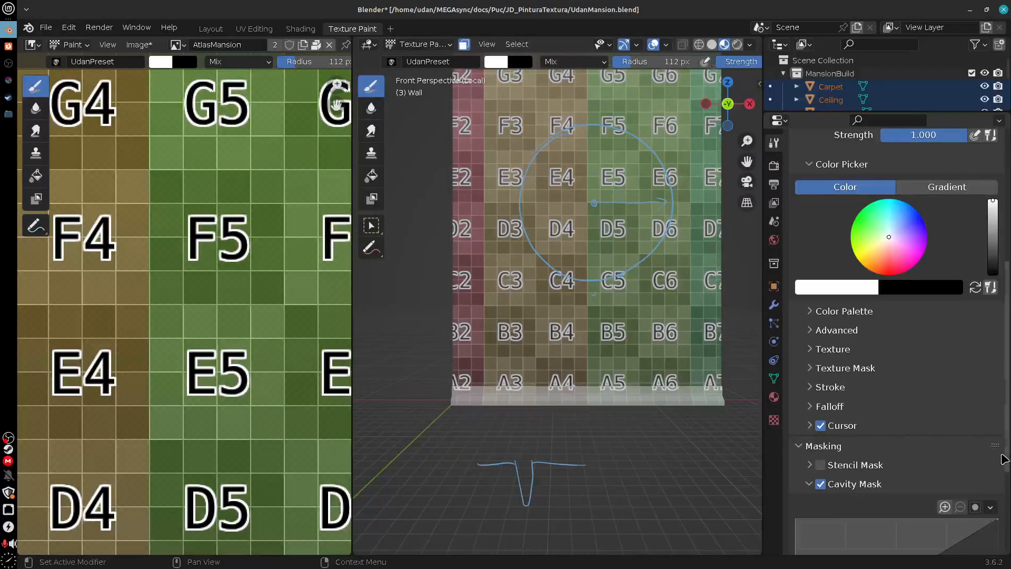
pyautogui.scroll(-5, 923, 513)
pyautogui.click(820, 350)
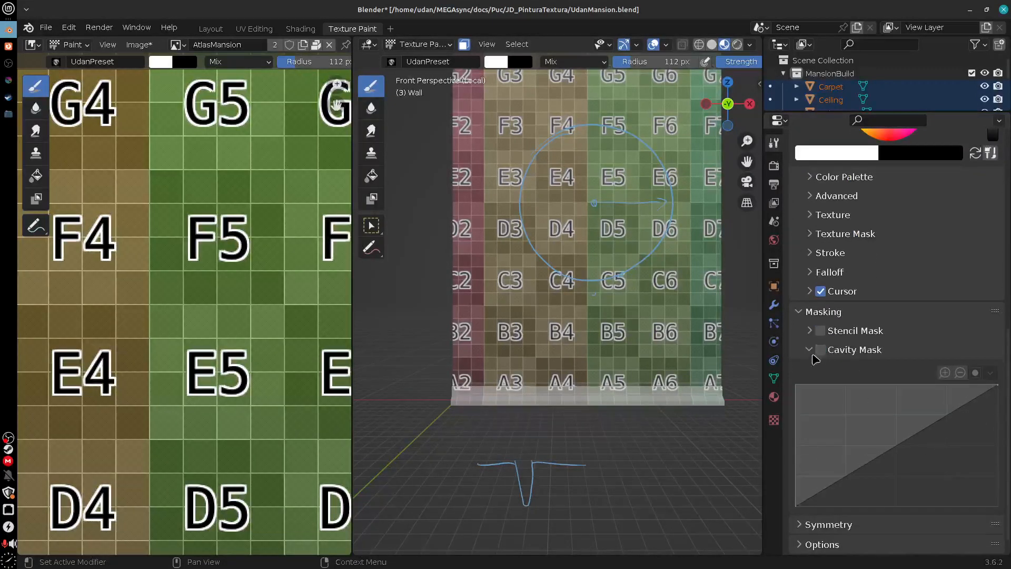
pyautogui.click(810, 349)
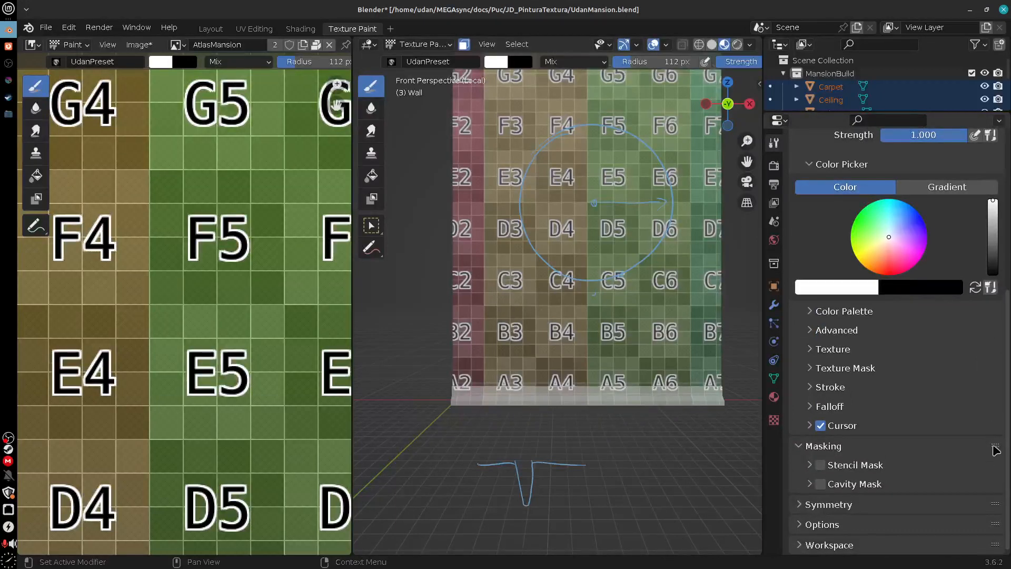
# Step: Inspect the Stencil Mask options without enabling them and collapse the masking settings
pyautogui.click(813, 468)
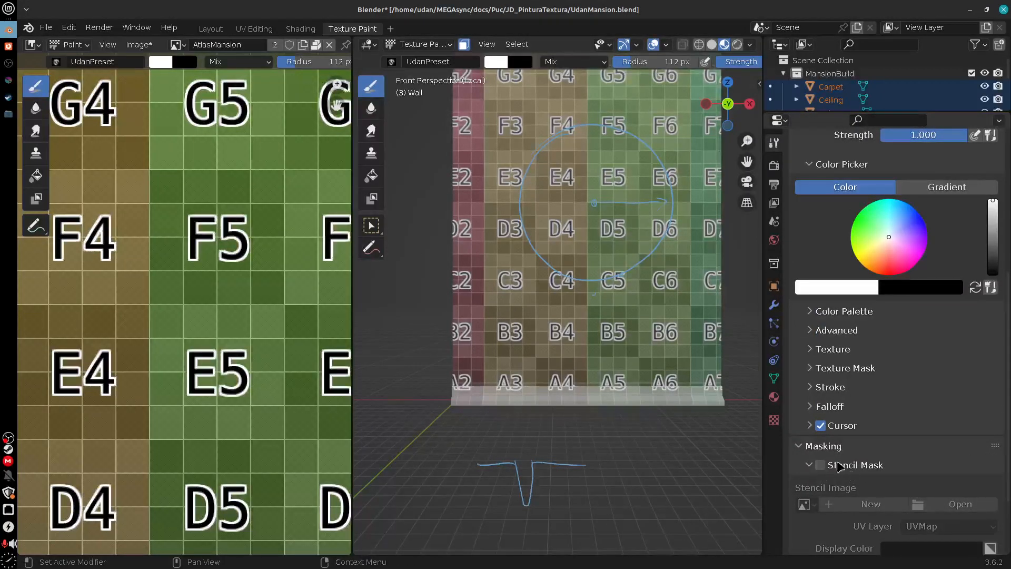
pyautogui.click(809, 466)
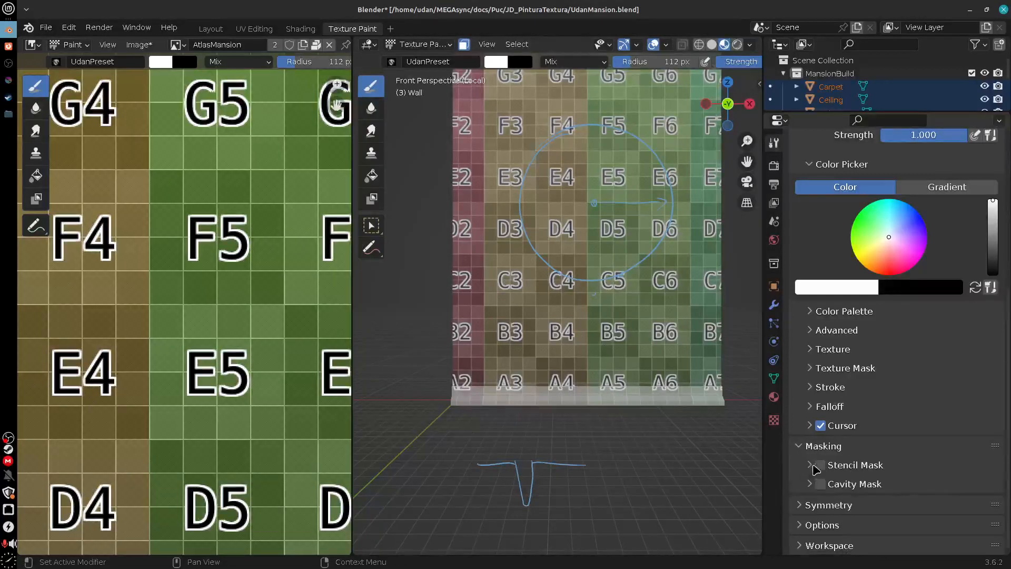
pyautogui.click(801, 446)
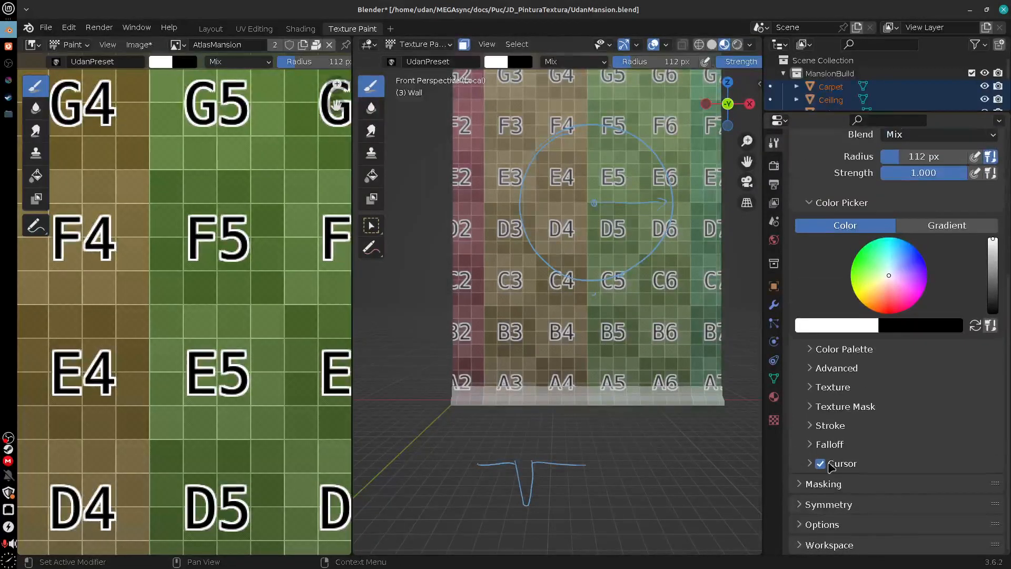
# Step: Inspect the X, Y and Z mirror options under Symmetry and collapse that section
pyautogui.click(802, 505)
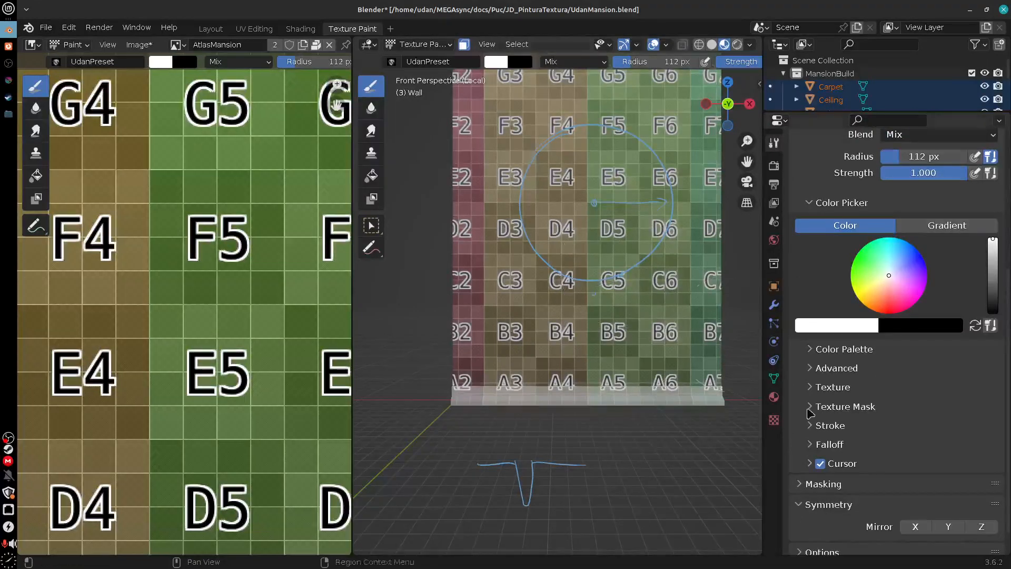
pyautogui.scroll(-2, 1006, 493)
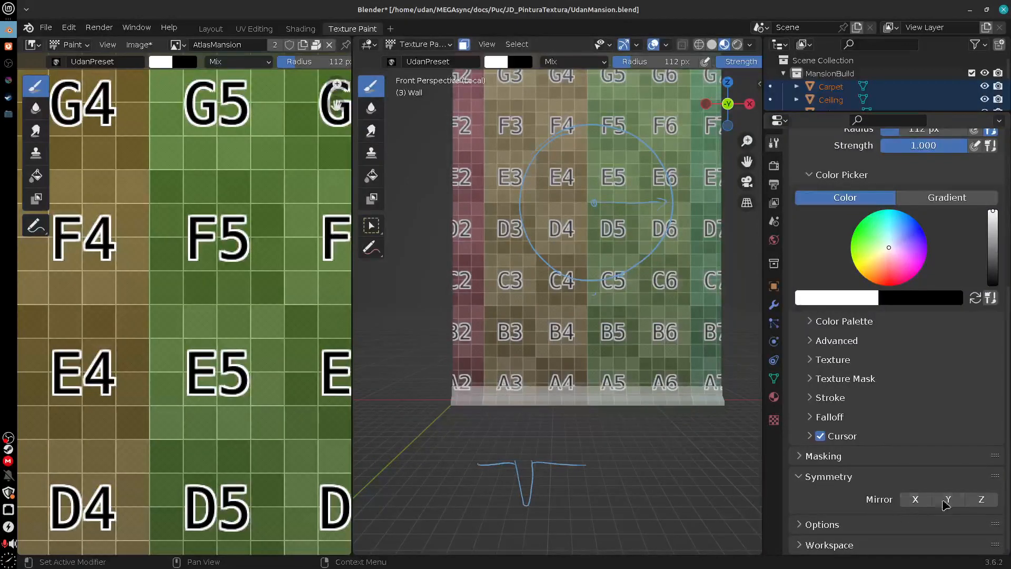
pyautogui.click(884, 479)
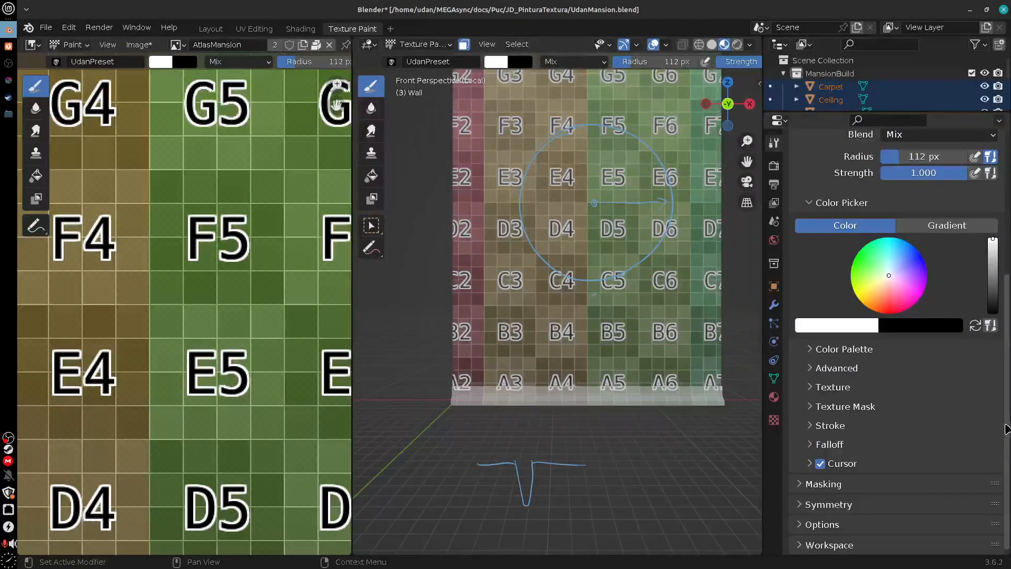
# Step: Expand the painting options containing bleed, dither, occlude and backface culling, and switch to the Fill tool
pyautogui.click(814, 525)
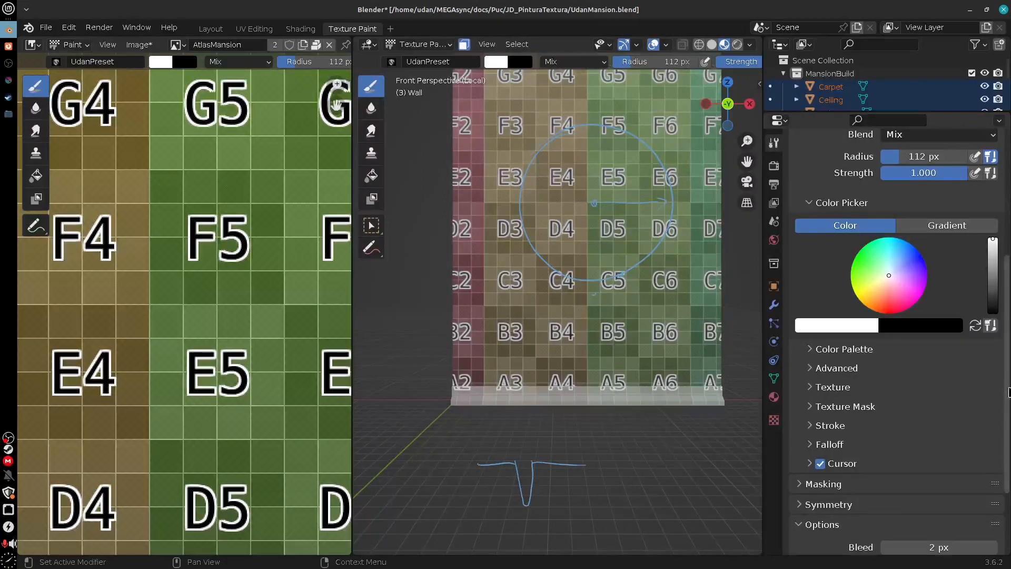
pyautogui.scroll(-5, 999, 431)
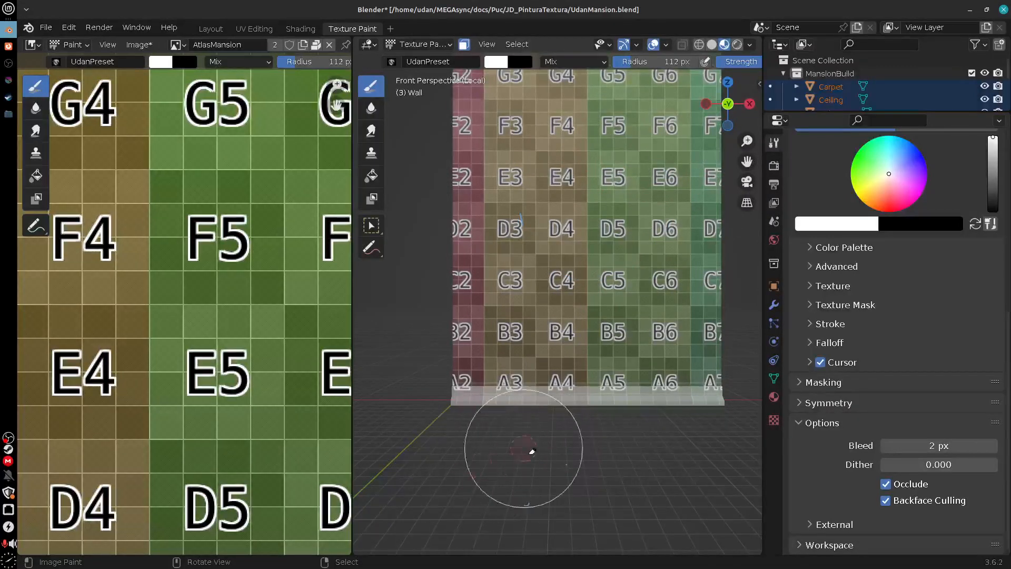
pyautogui.keyDown('shift'); pyautogui.moveTo(593, 427); pyautogui.dragTo(564, 481, button='middle'); pyautogui.keyUp('shift')
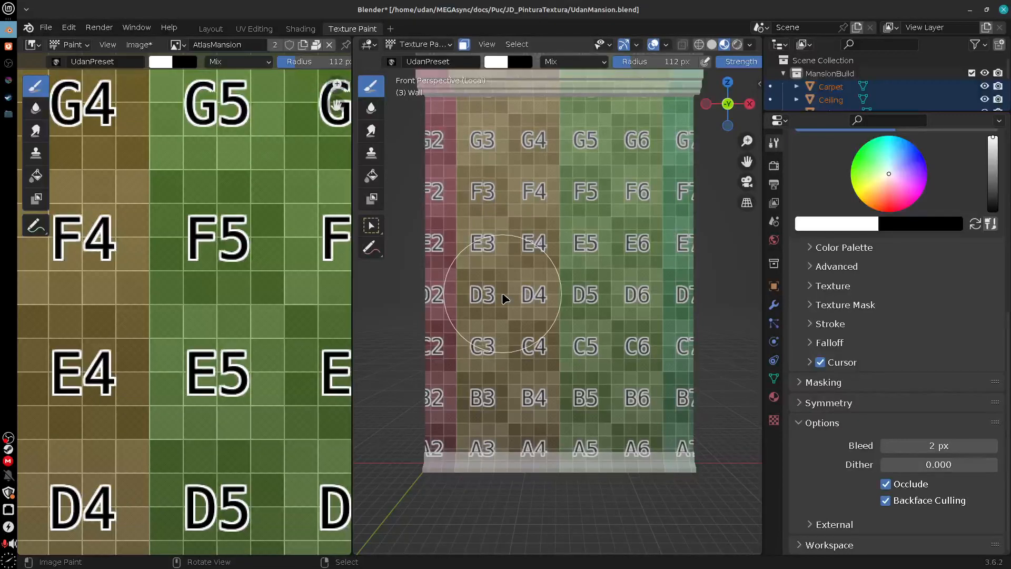
pyautogui.click(371, 175)
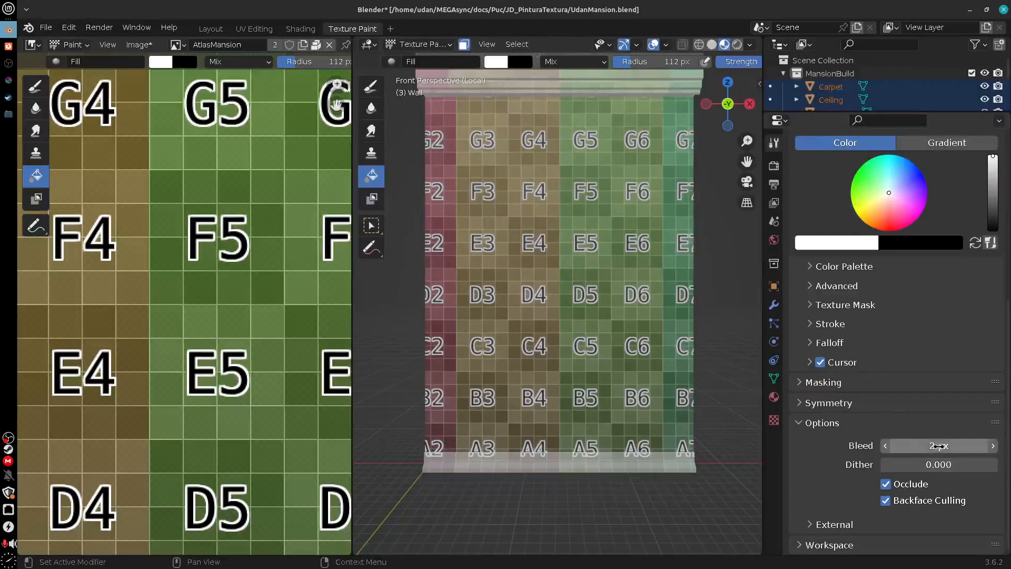
# Step: Fill the mansion wall face with white and examine how the paint bleeds past the face's edge in the AtlasMansion image
pyautogui.click(556, 274)
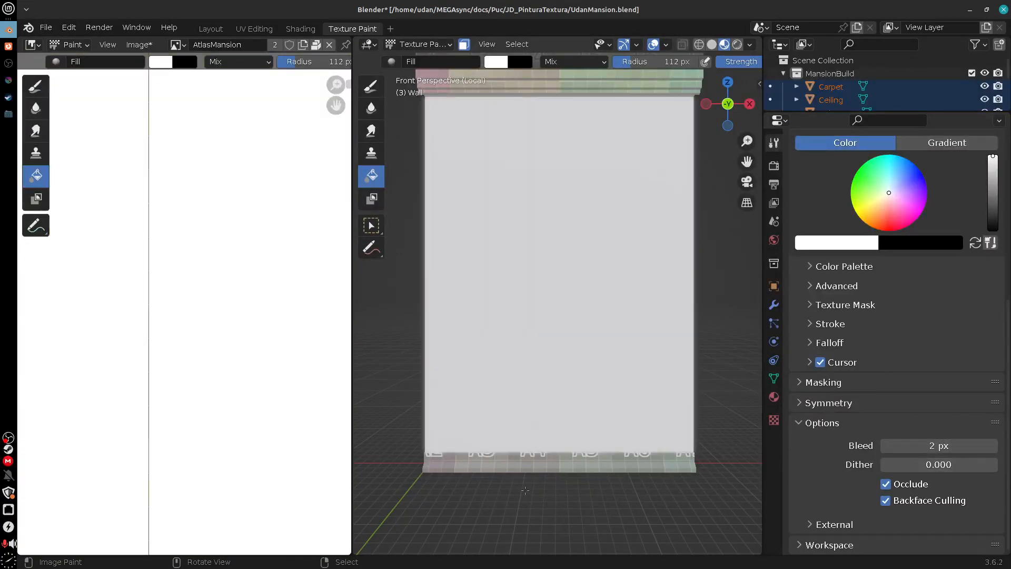
pyautogui.scroll(-3, 169, 436)
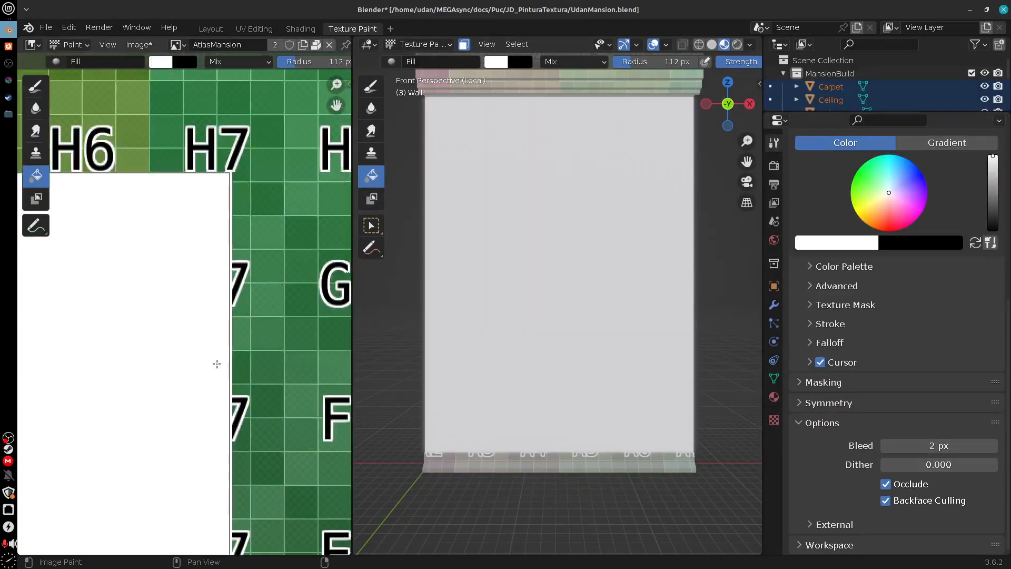
pyautogui.scroll(1, 239, 297)
pyautogui.scroll(2, 242, 297)
pyautogui.moveTo(295, 74); pyautogui.dragTo(252, 324, button='middle')
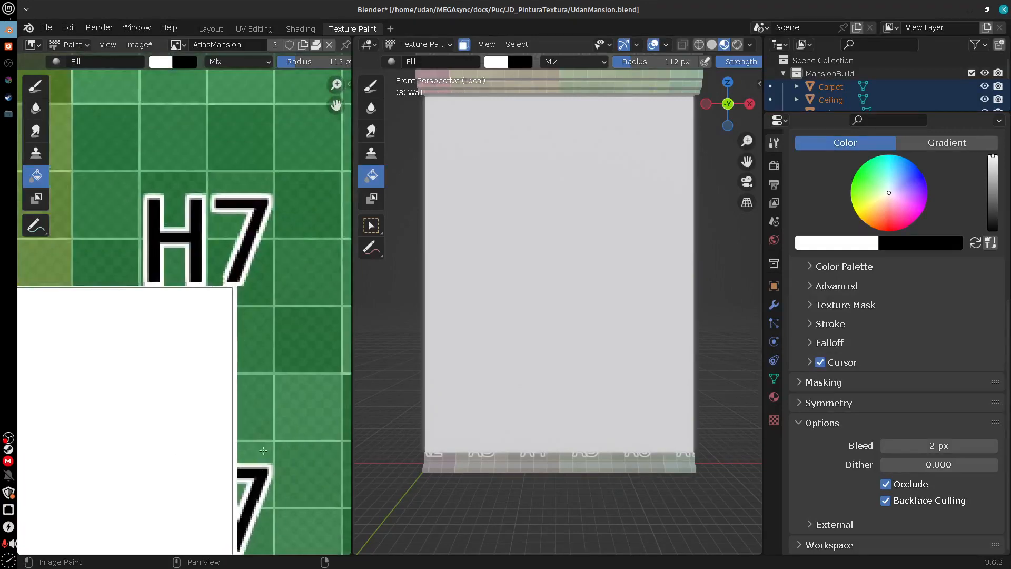
pyautogui.scroll(4, 273, 289)
pyautogui.moveTo(315, 309); pyautogui.dragTo(232, 273, button='middle')
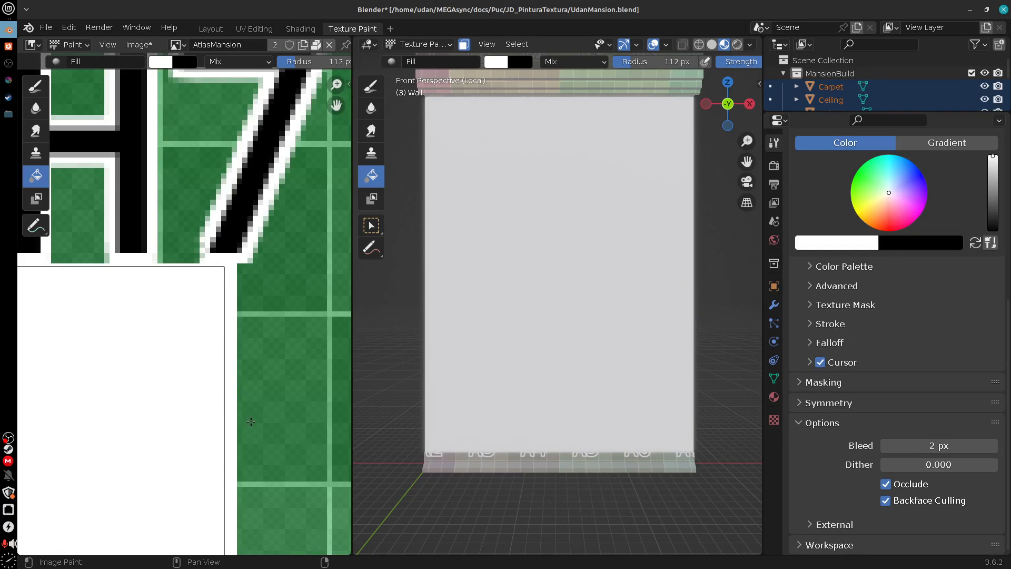
pyautogui.scroll(-8, 250, 421)
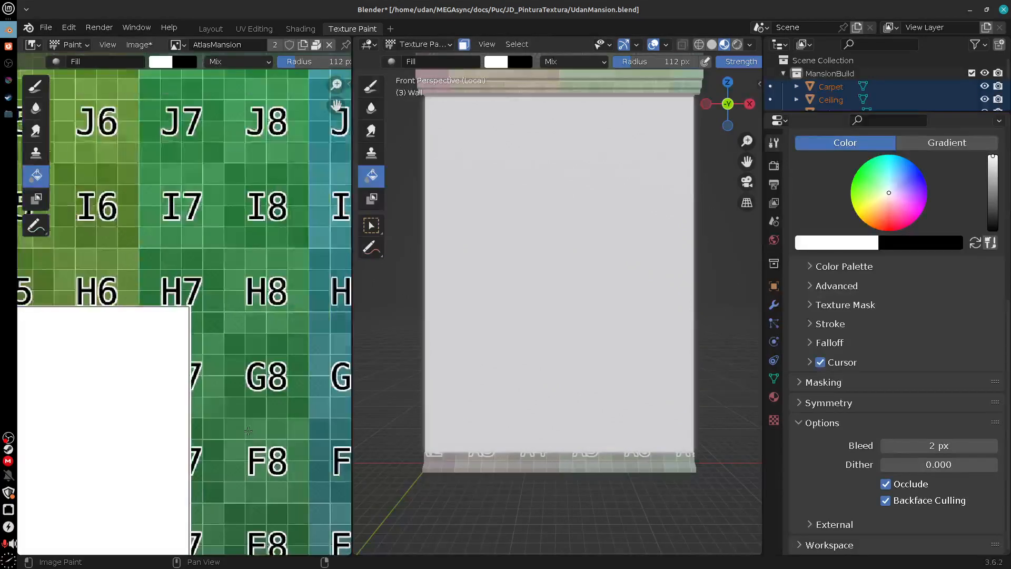
pyautogui.scroll(5, 228, 455)
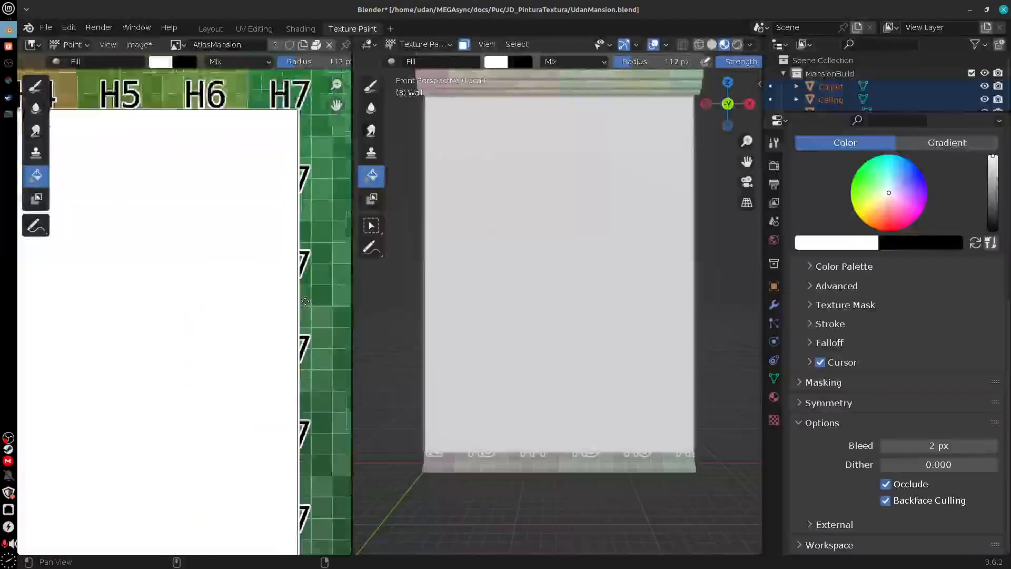
pyautogui.scroll(-4, 314, 477)
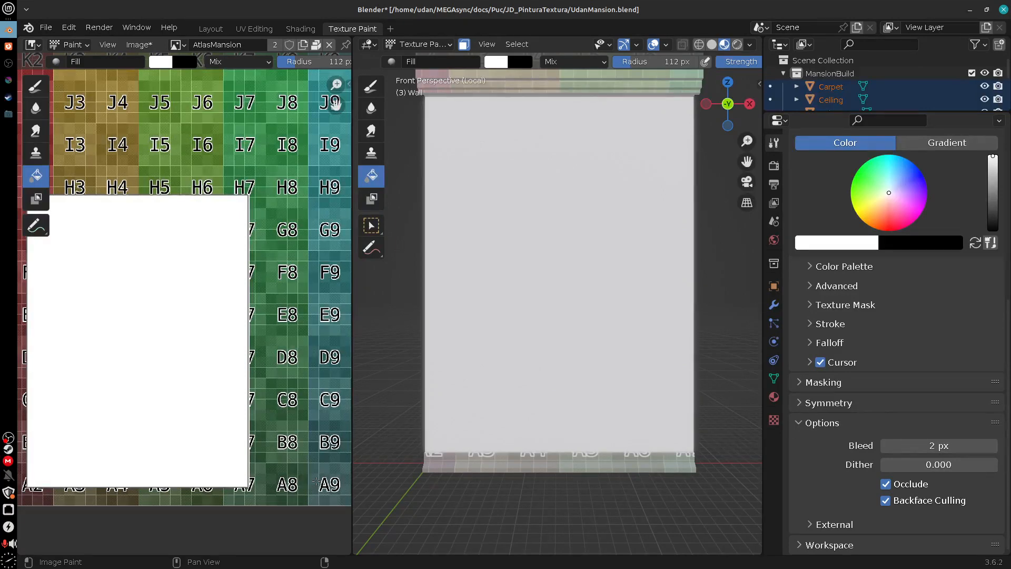
# Step: Sketch a large and a small adjoining square as annotations beside the wall, erase them and reframe the wall
pyautogui.keyDown('shift'); pyautogui.moveTo(586, 430); pyautogui.dragTo(461, 420, button='middle'); pyautogui.keyUp('shift')
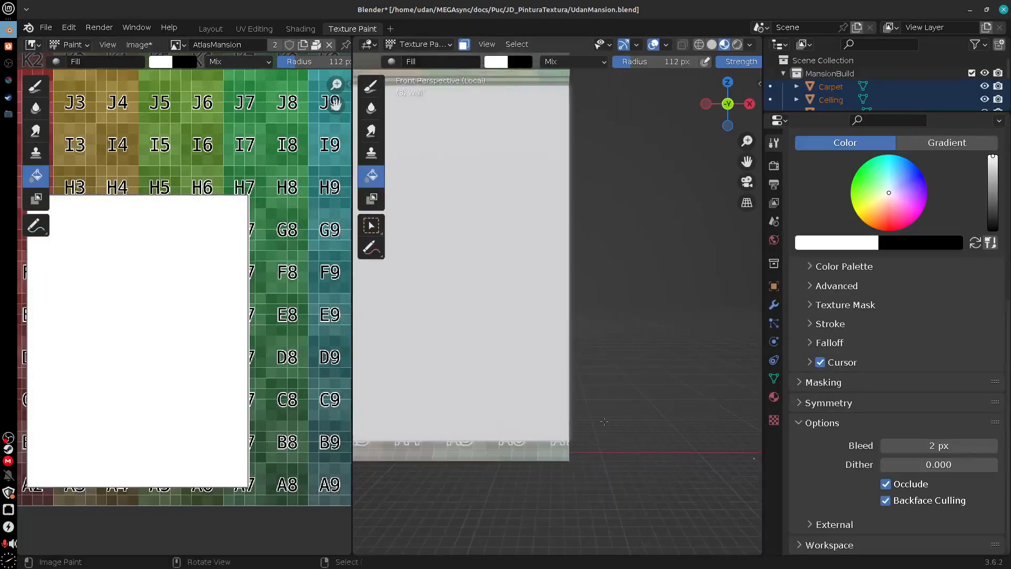
pyautogui.moveTo(651, 289)
pyautogui.mouseDown()
pyautogui.moveTo(644, 359)
pyautogui.moveTo(716, 288)
pyautogui.mouseUp()
pyautogui.moveTo(645, 359); pyautogui.dragTo(707, 358)
pyautogui.moveTo(717, 288); pyautogui.dragTo(714, 358)
pyautogui.moveTo(716, 327)
pyautogui.mouseDown()
pyautogui.moveTo(742, 324)
pyautogui.moveTo(740, 358)
pyautogui.mouseUp()
pyautogui.moveTo(740, 359); pyautogui.dragTo(715, 359)
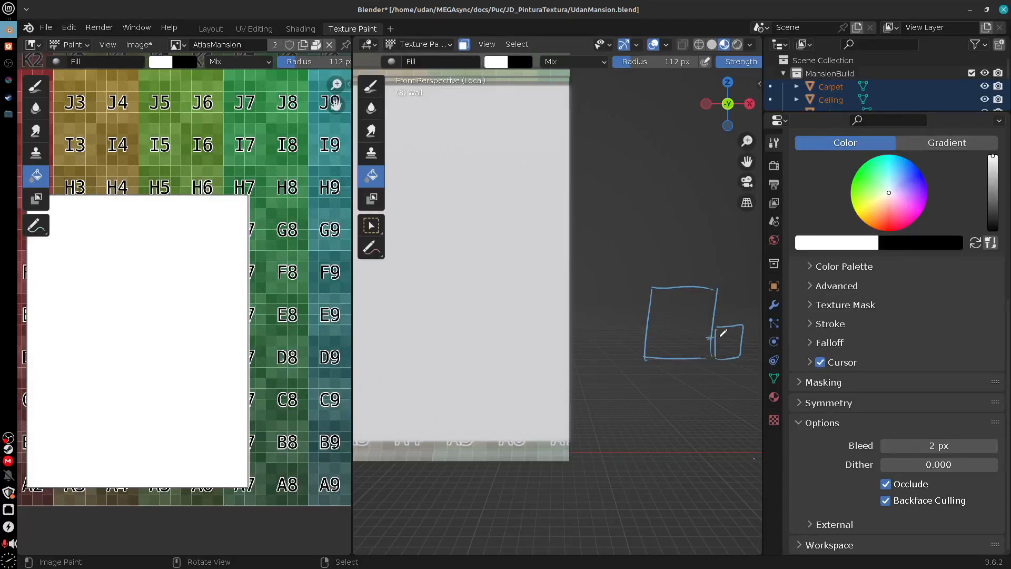
pyautogui.moveTo(719, 336); pyautogui.dragTo(715, 343)
pyautogui.moveTo(623, 422)
pyautogui.mouseDown(button='right')
pyautogui.moveTo(698, 371)
pyautogui.moveTo(705, 394)
pyautogui.moveTo(641, 381)
pyautogui.moveTo(640, 341)
pyautogui.mouseUp(button='right')
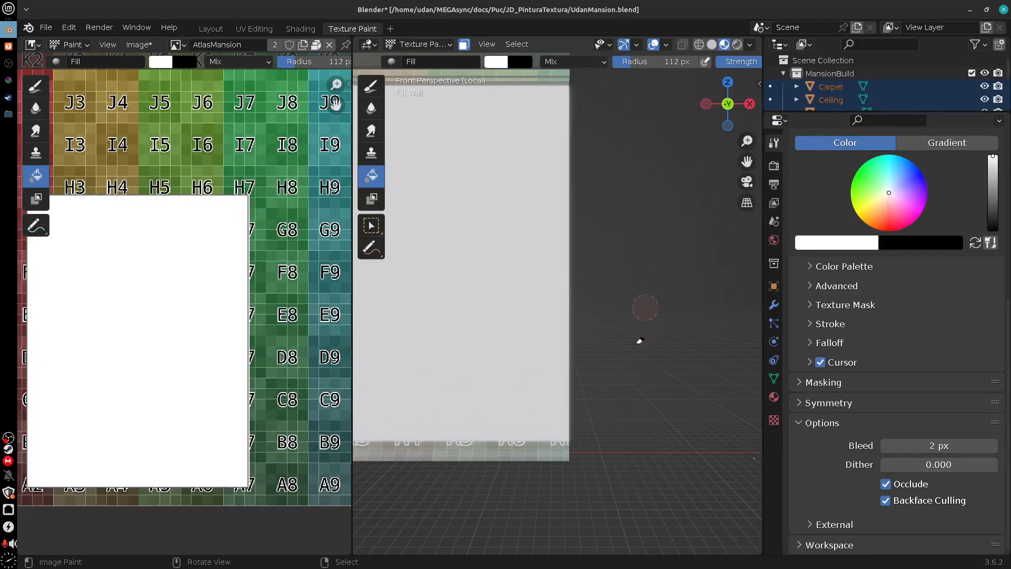
pyautogui.press('KP_Decimal')
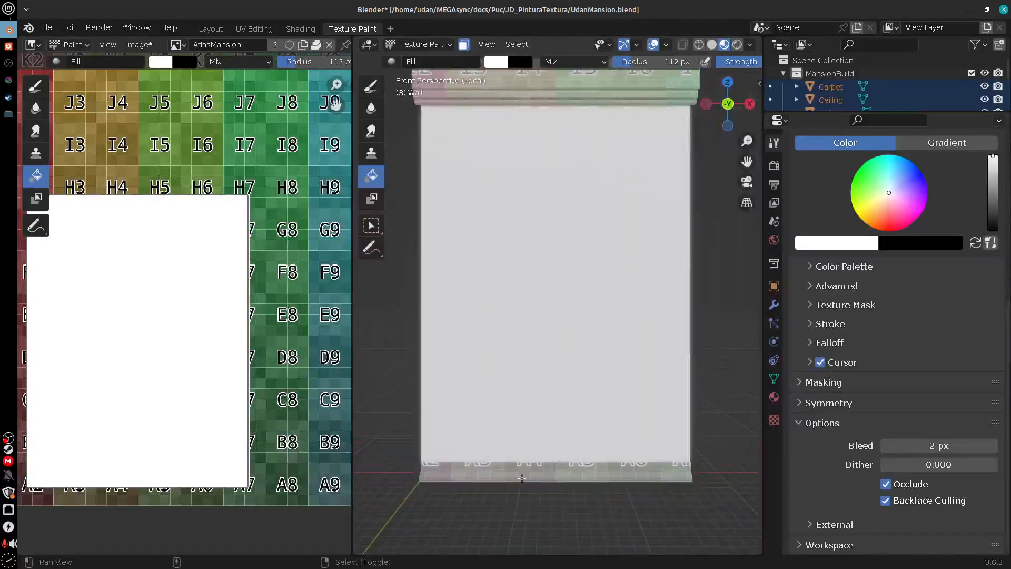
# Step: Examine the gap between the wall's UV island and its neighbours in the UV Editing workspace
pyautogui.moveTo(272, 410); pyautogui.dragTo(316, 392, button='middle')
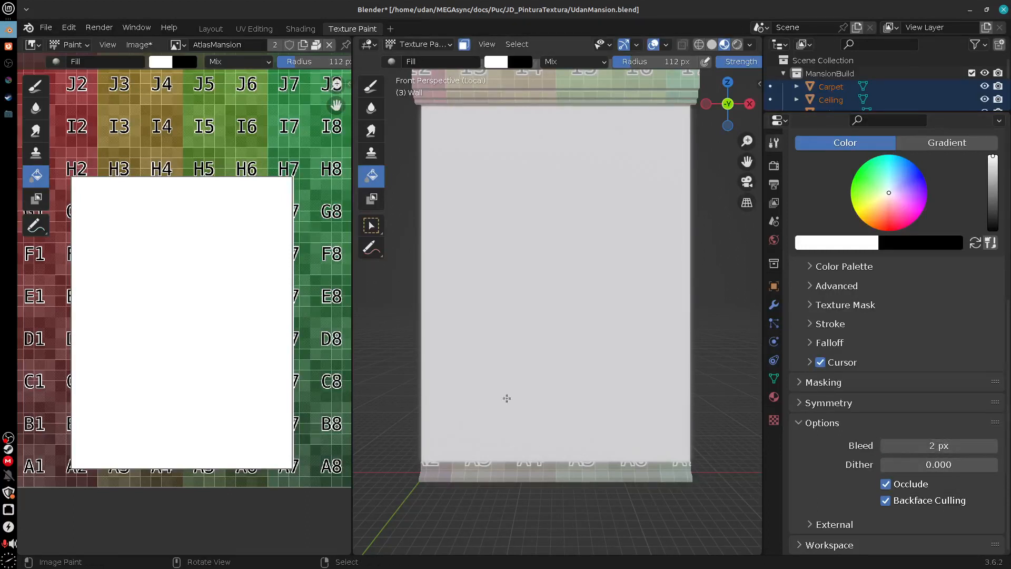
pyautogui.press('Tab')
pyautogui.press('Tab')
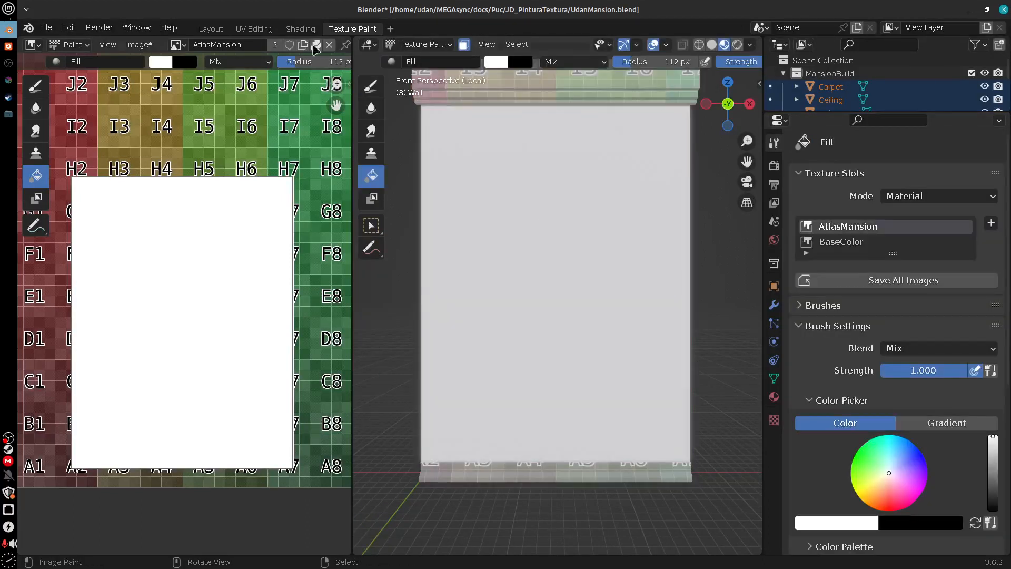
pyautogui.click(254, 28)
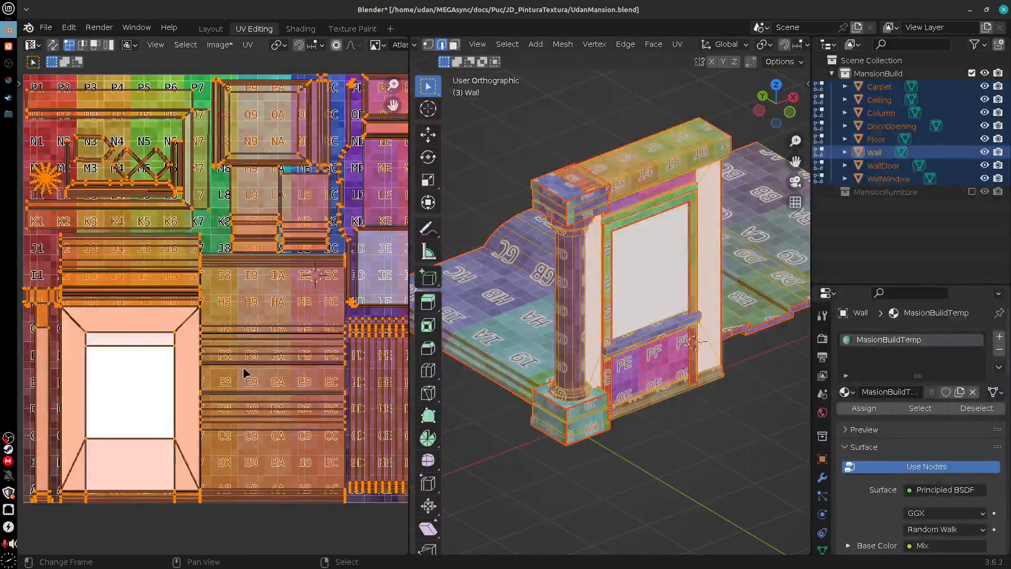
pyautogui.scroll(11, 262, 425)
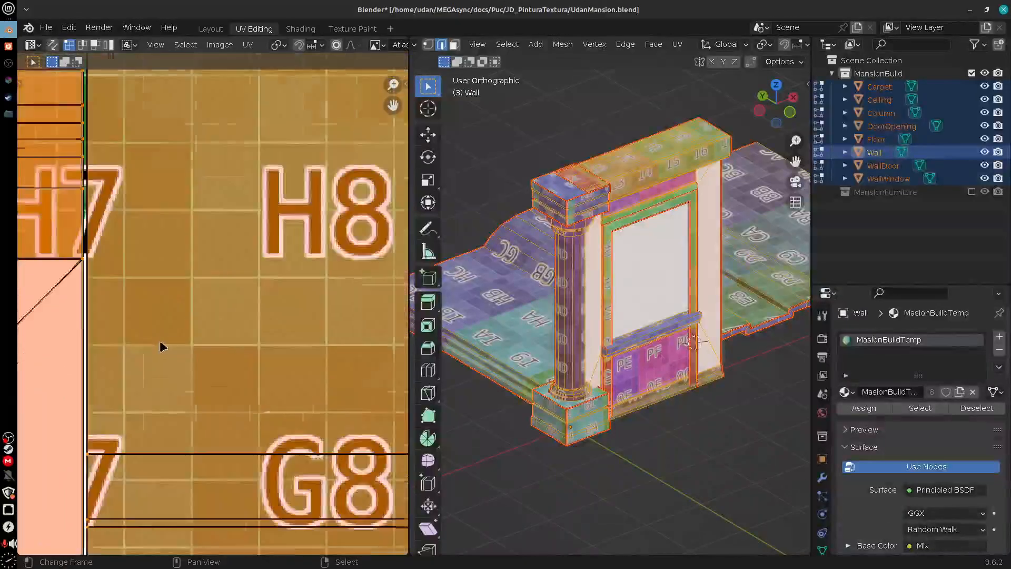
pyautogui.moveTo(181, 345); pyautogui.dragTo(357, 374, button='middle')
pyautogui.scroll(2, 356, 373)
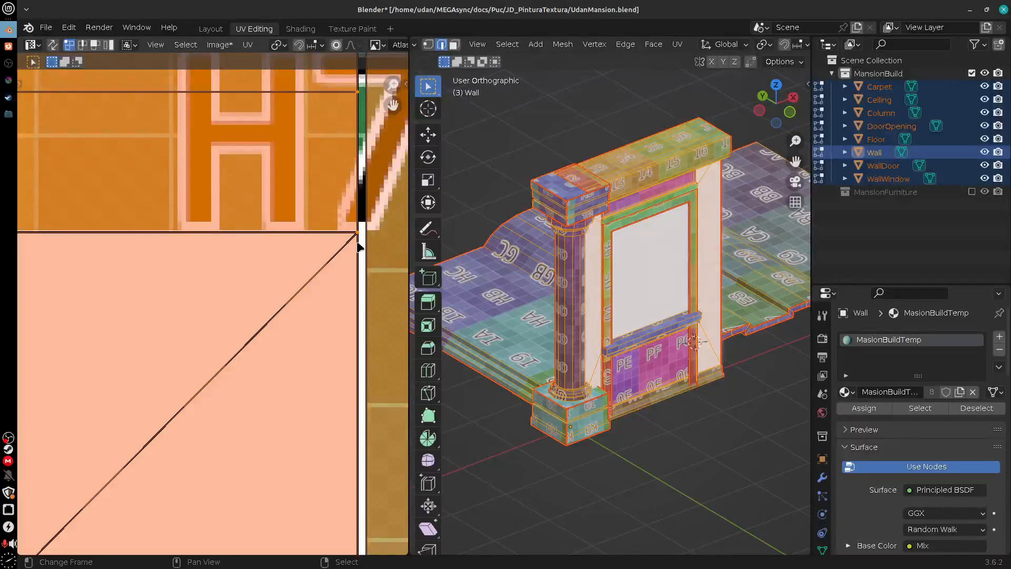
pyautogui.moveTo(341, 263); pyautogui.dragTo(254, 372, button='middle')
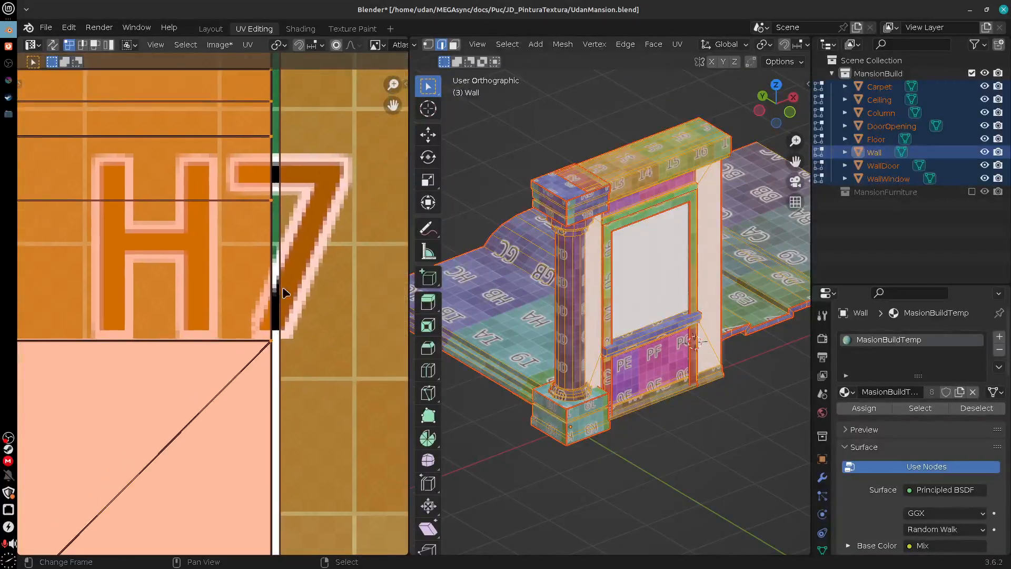
pyautogui.scroll(5, 283, 287)
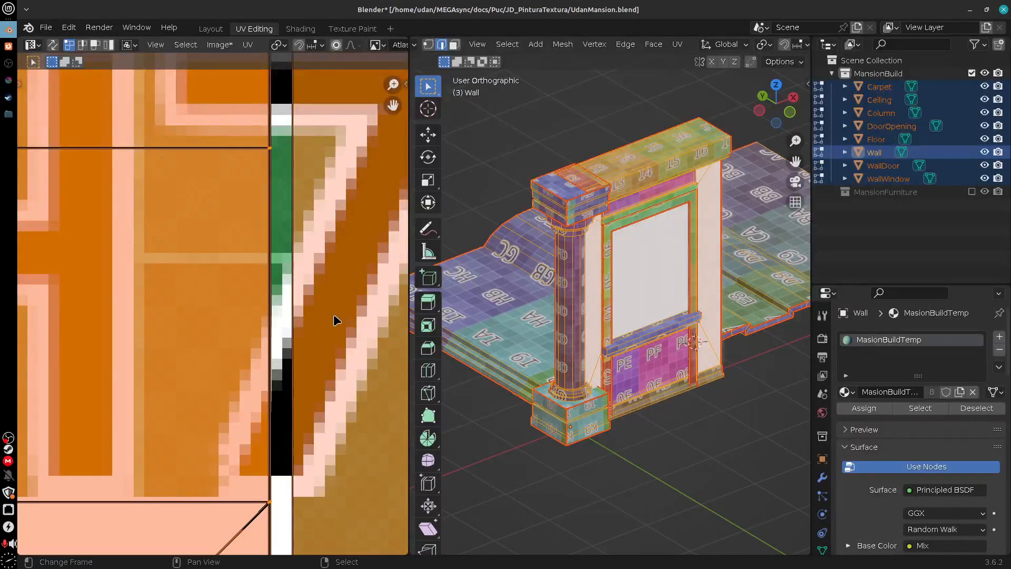
pyautogui.scroll(-8, 332, 323)
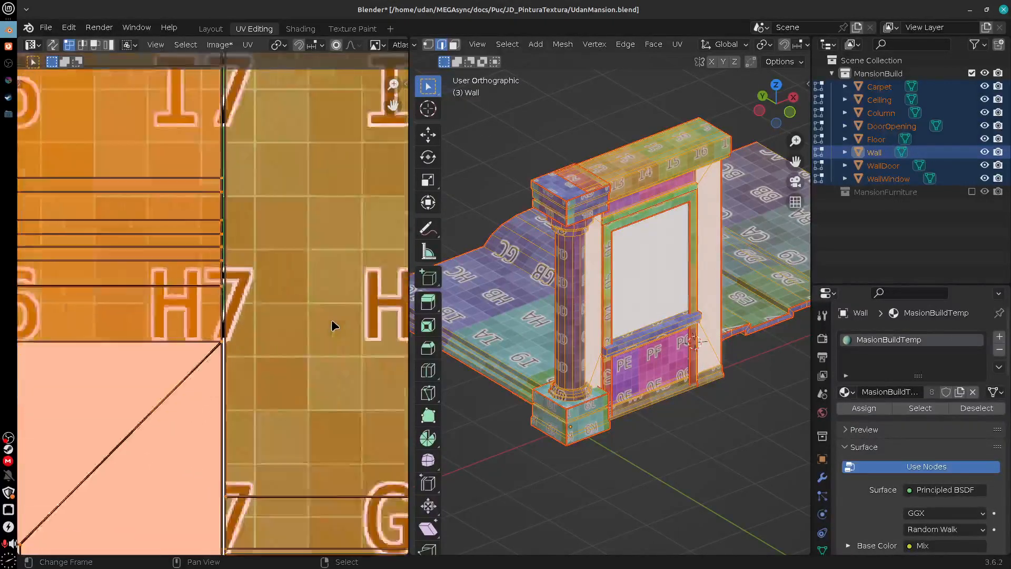
pyautogui.scroll(-4, 332, 323)
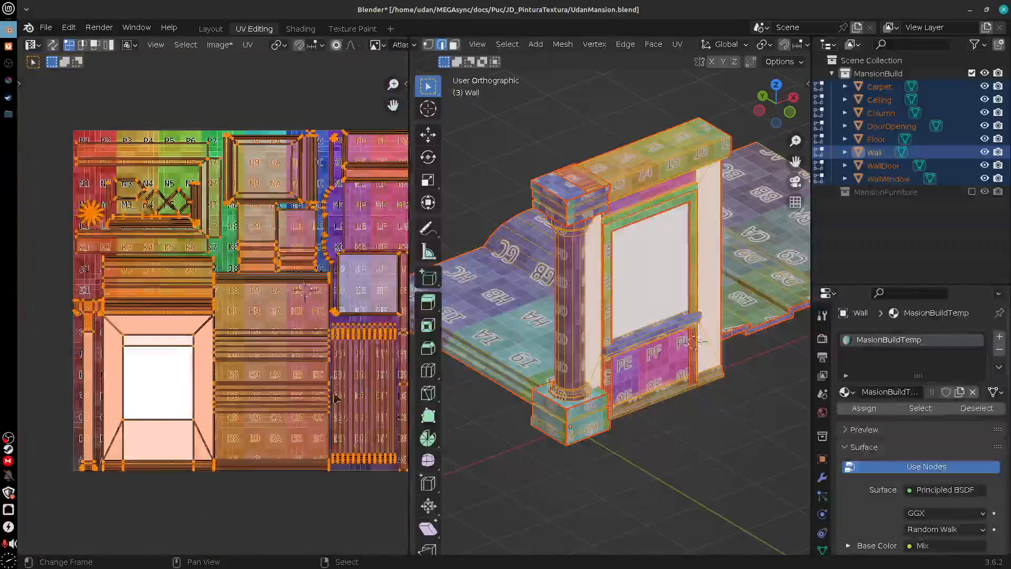
pyautogui.moveTo(357, 481); pyautogui.dragTo(307, 459, button='middle')
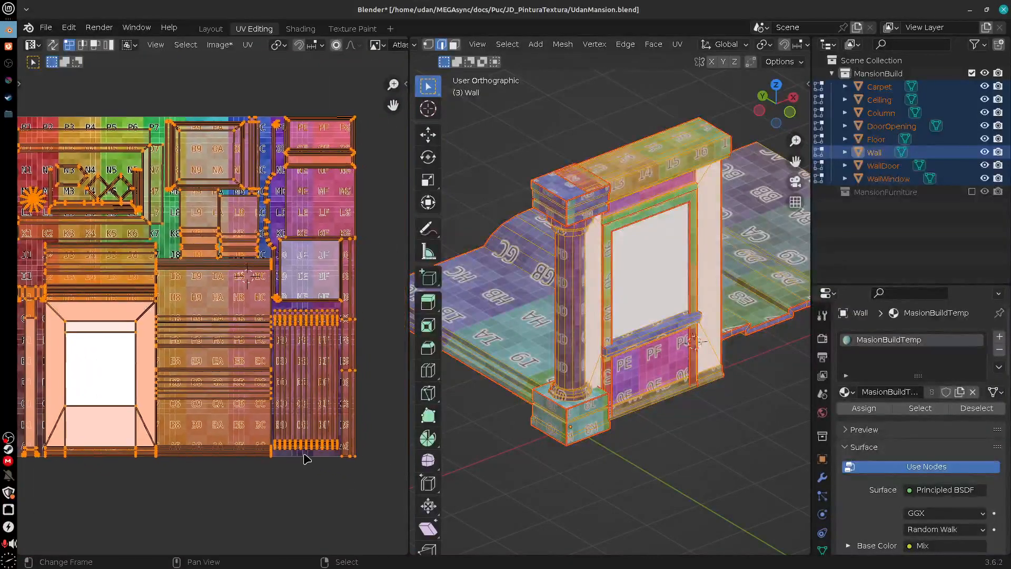
# Step: Return to the Texture Paint workspace and set the painting Bleed to 0 px
pyautogui.click(299, 29)
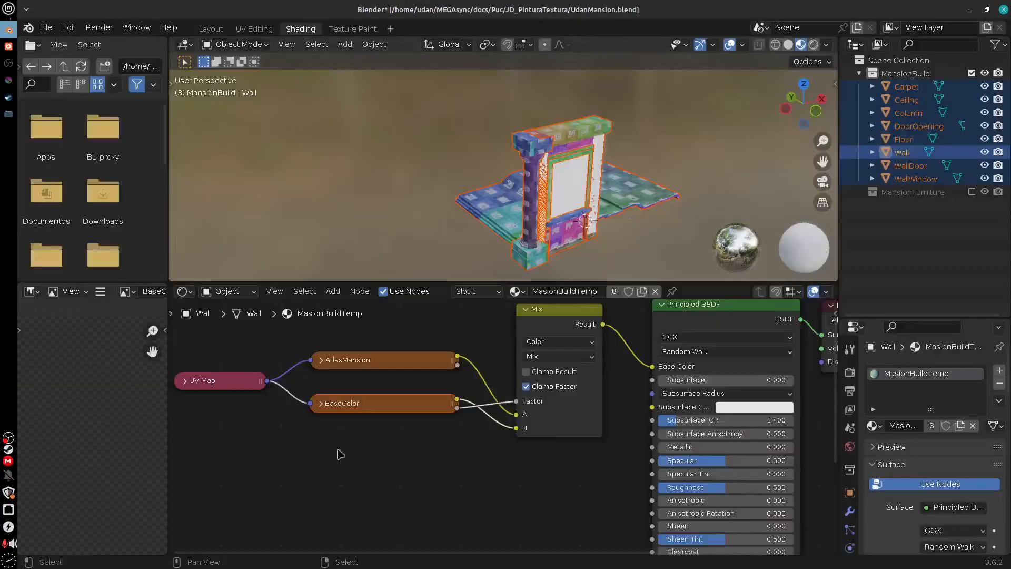
pyautogui.click(369, 30)
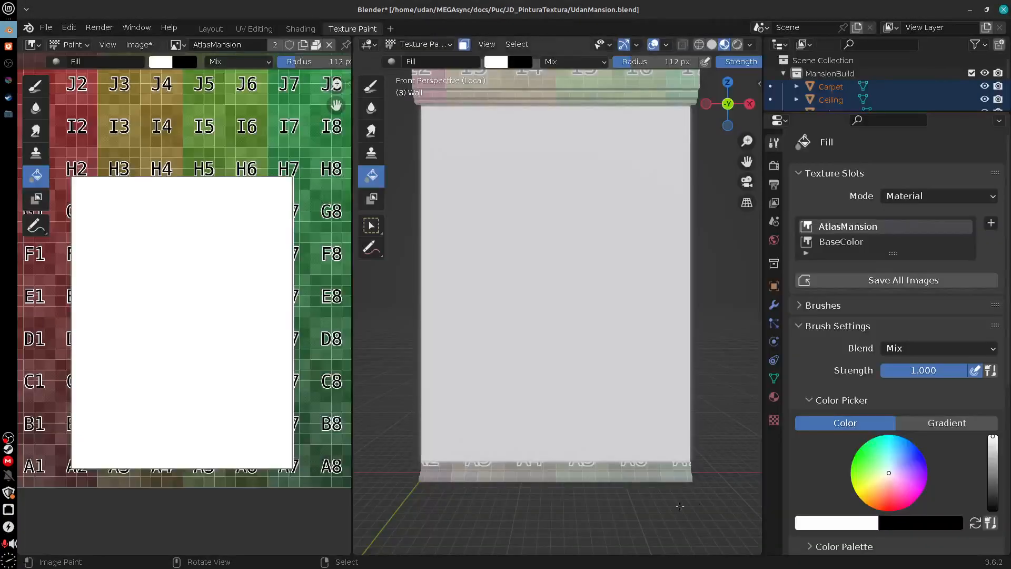
pyautogui.moveTo(1007, 380); pyautogui.dragTo(1006, 564)
pyautogui.moveTo(935, 448); pyautogui.dragTo(831, 460)
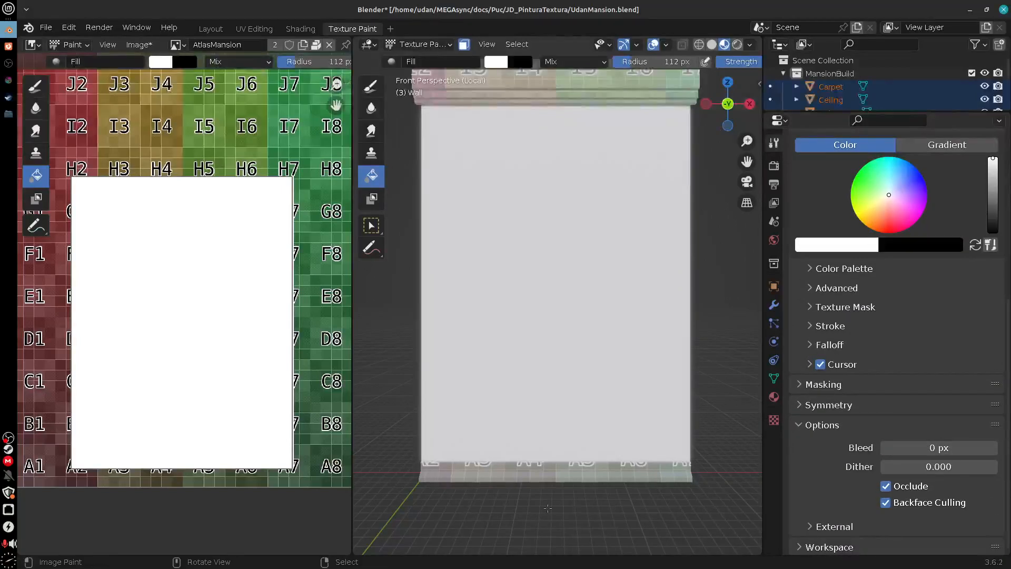
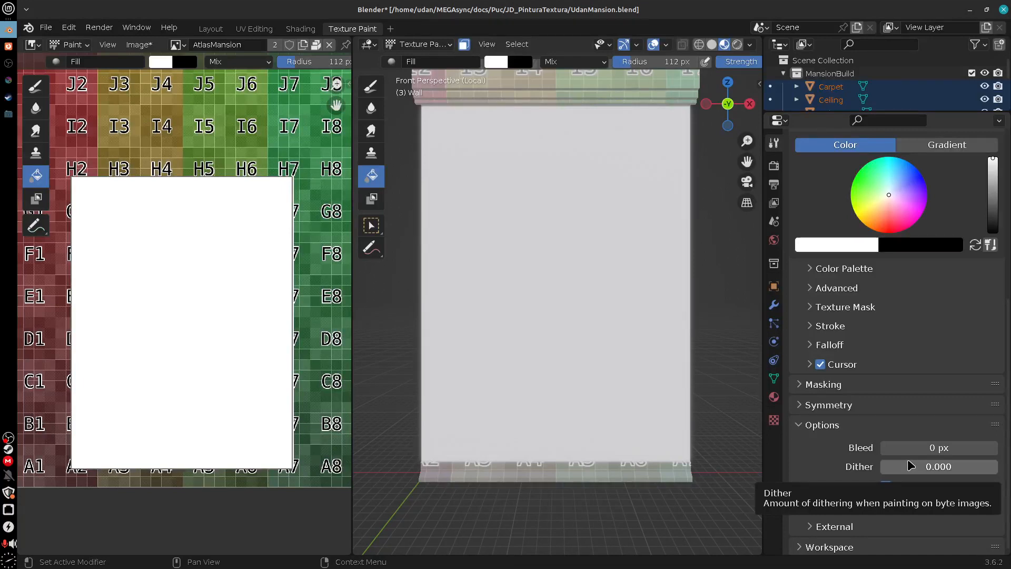
# Step: Inspect the painted wall's side edge from an angle and return to the front view
pyautogui.moveTo(681, 353); pyautogui.dragTo(677, 327, button='middle')
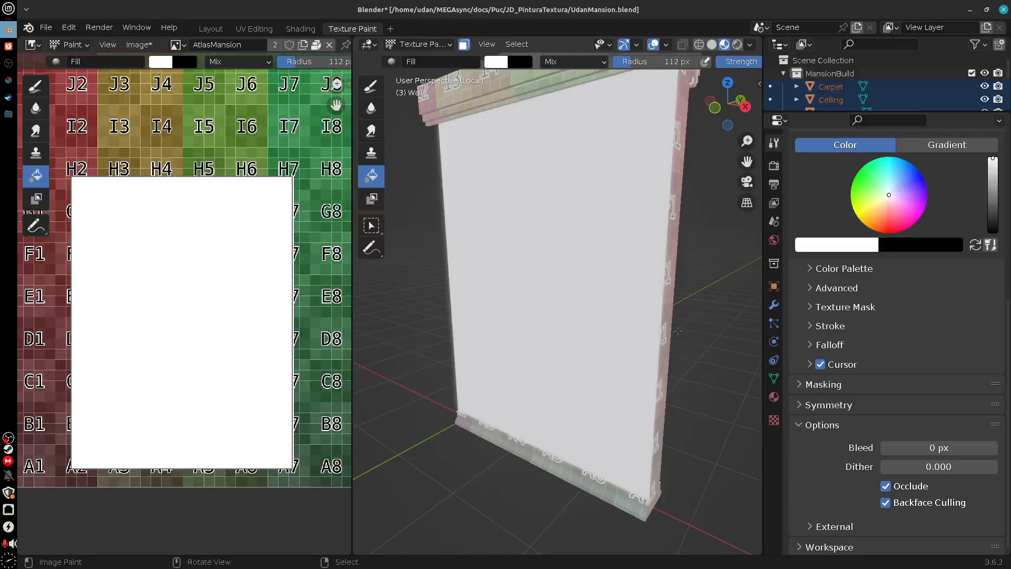
pyautogui.scroll(-4, 677, 330)
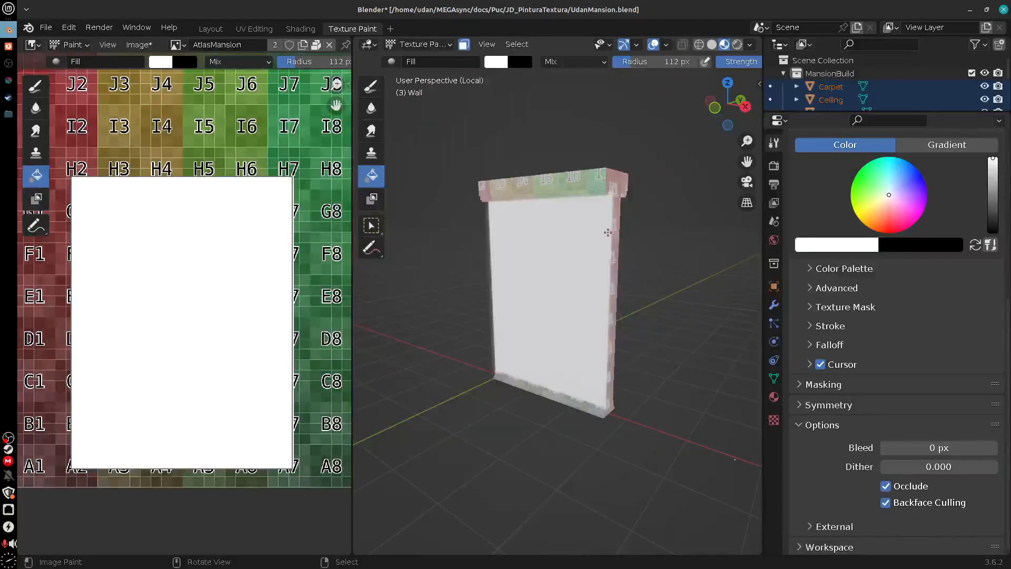
pyautogui.moveTo(610, 213); pyautogui.dragTo(609, 396)
pyautogui.press('KP_1')
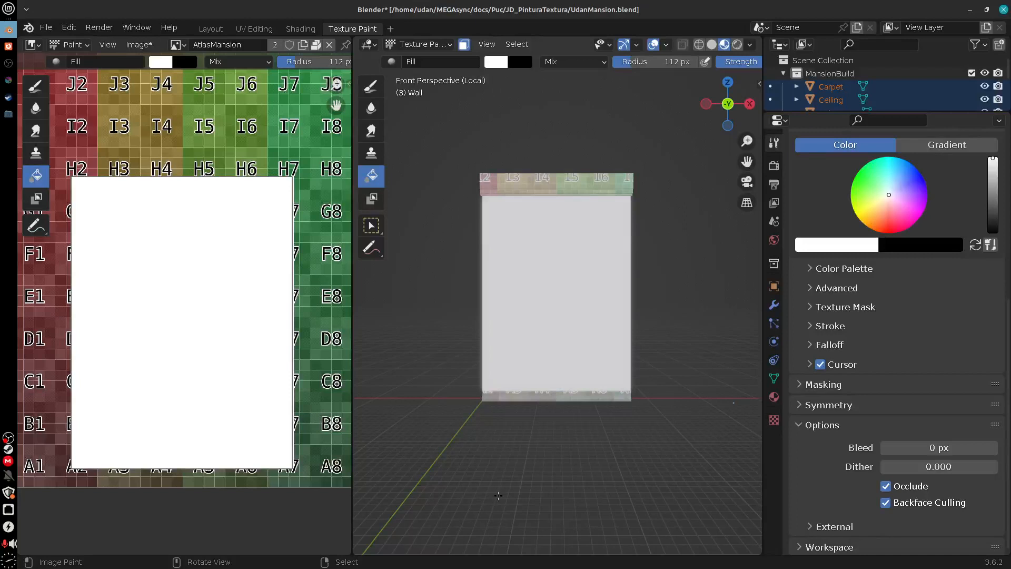
pyautogui.keyDown('shift'); pyautogui.moveTo(561, 456); pyautogui.dragTo(582, 450, button='middle'); pyautogui.keyUp('shift')
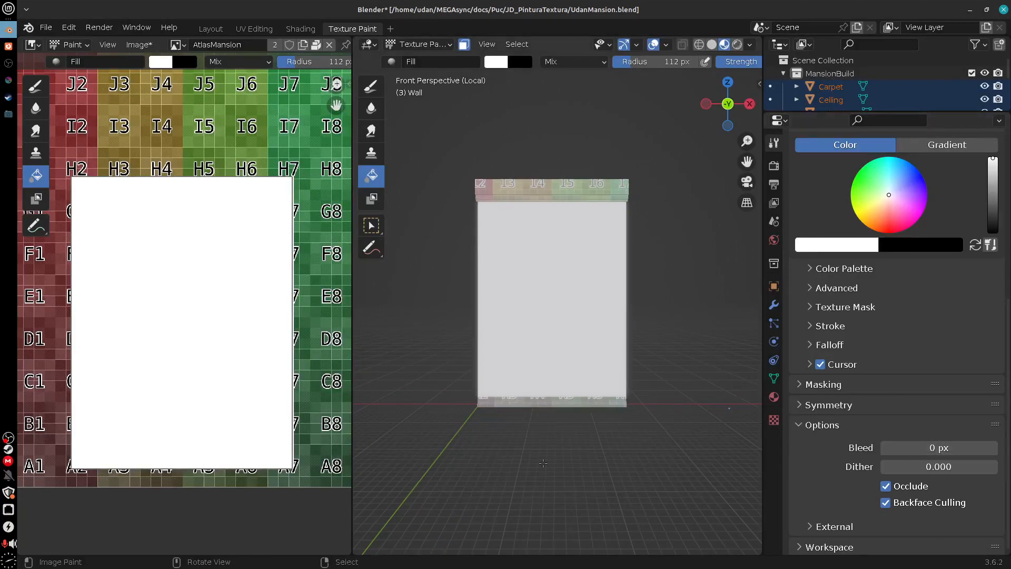
# Step: Collapse the painting options, check the Stroke section and expand the brush's Color Palette
pyautogui.scroll(5, 804, 437)
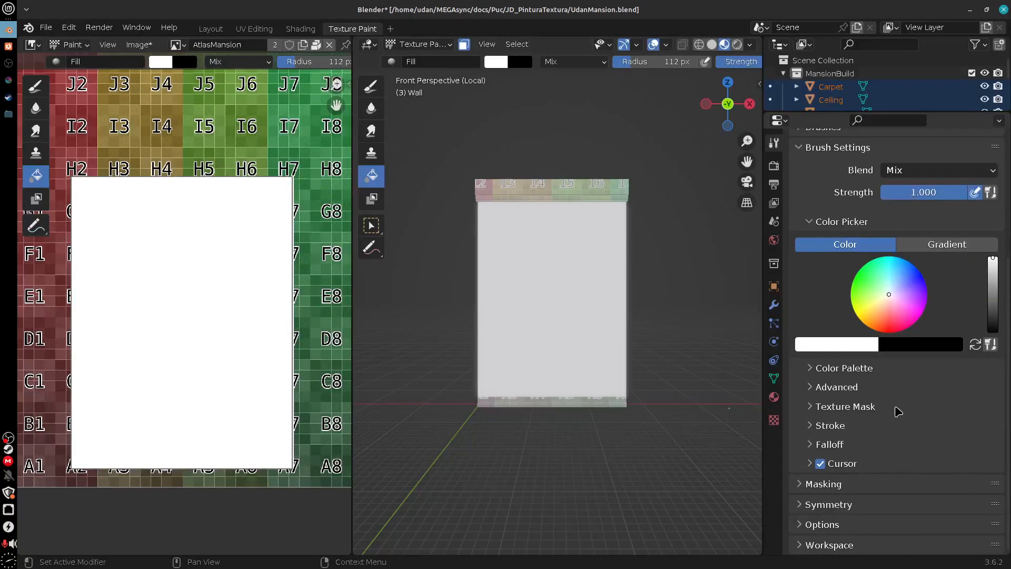
pyautogui.click(850, 427)
pyautogui.click(895, 424)
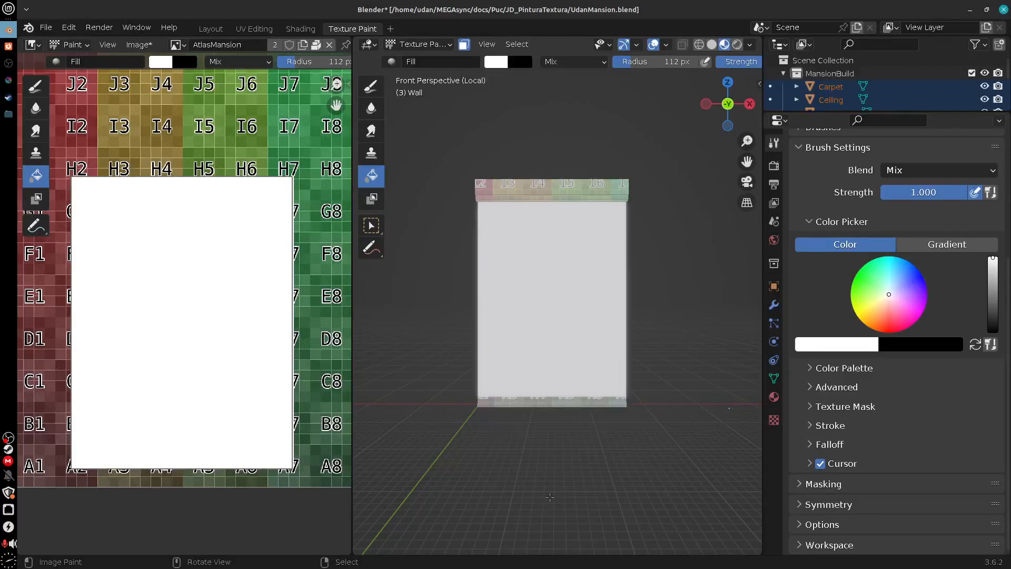
pyautogui.moveTo(584, 193); pyautogui.dragTo(536, 100, button='middle')
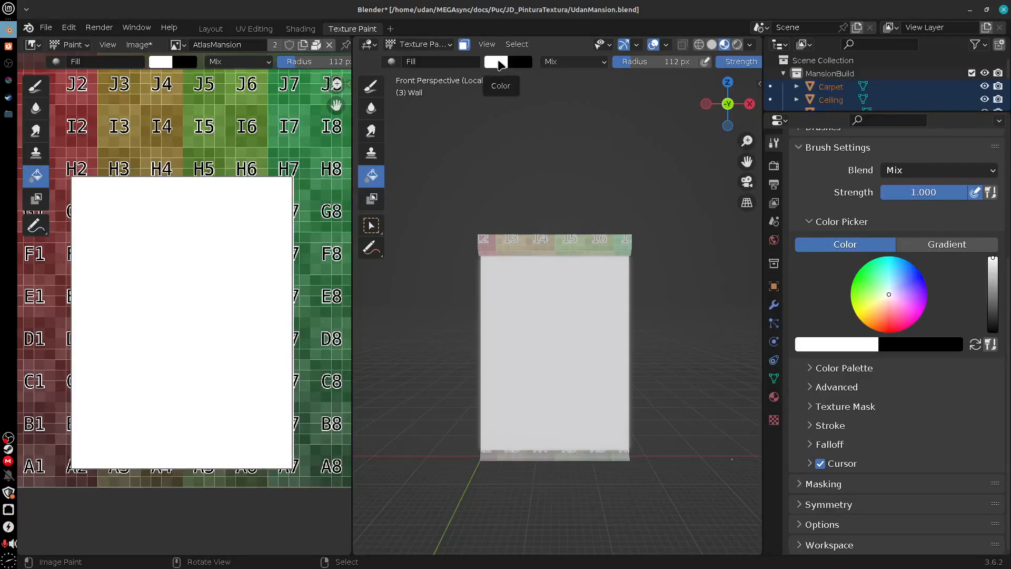
pyautogui.click(845, 368)
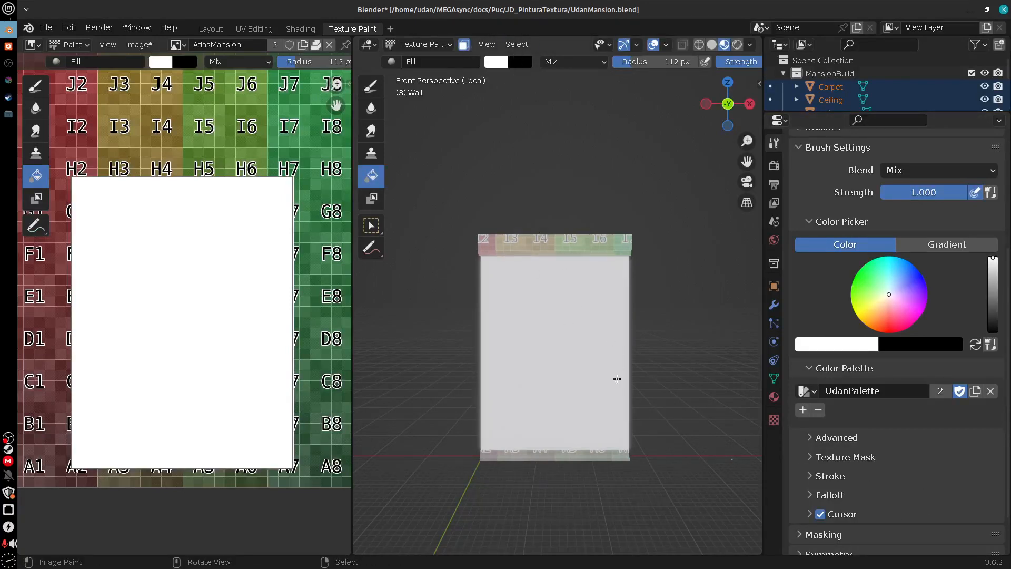
# Step: Switch to orthographic front view and handwrite the annotations TOM and VALOR in the empty space beside the wall
pyautogui.keyDown('shift'); pyautogui.moveTo(659, 418); pyautogui.dragTo(647, 370, button='middle'); pyautogui.keyUp('shift')
pyautogui.press('KP_5')
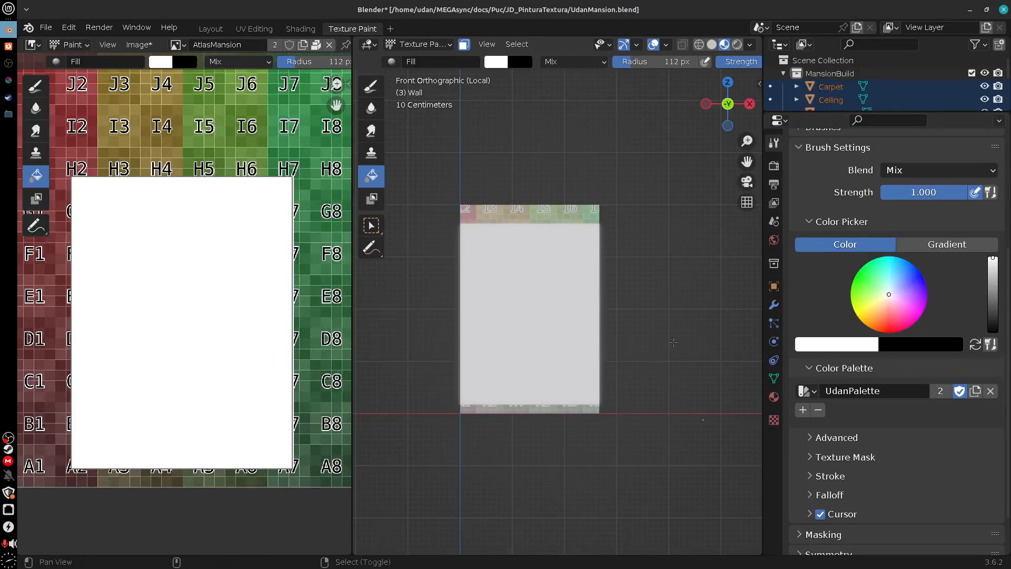
pyautogui.keyDown('shift'); pyautogui.moveTo(647, 370); pyautogui.dragTo(549, 391, button='middle'); pyautogui.keyUp('shift')
pyautogui.moveTo(593, 169)
pyautogui.mouseDown()
pyautogui.moveTo(591, 205)
pyautogui.moveTo(602, 190)
pyautogui.mouseUp()
pyautogui.moveTo(619, 185)
pyautogui.mouseDown()
pyautogui.moveTo(607, 192)
pyautogui.moveTo(646, 182)
pyautogui.mouseUp()
pyautogui.moveTo(594, 231)
pyautogui.mouseDown()
pyautogui.moveTo(611, 230)
pyautogui.moveTo(624, 251)
pyautogui.moveTo(641, 246)
pyautogui.mouseUp()
pyautogui.moveTo(645, 232); pyautogui.dragTo(676, 244)
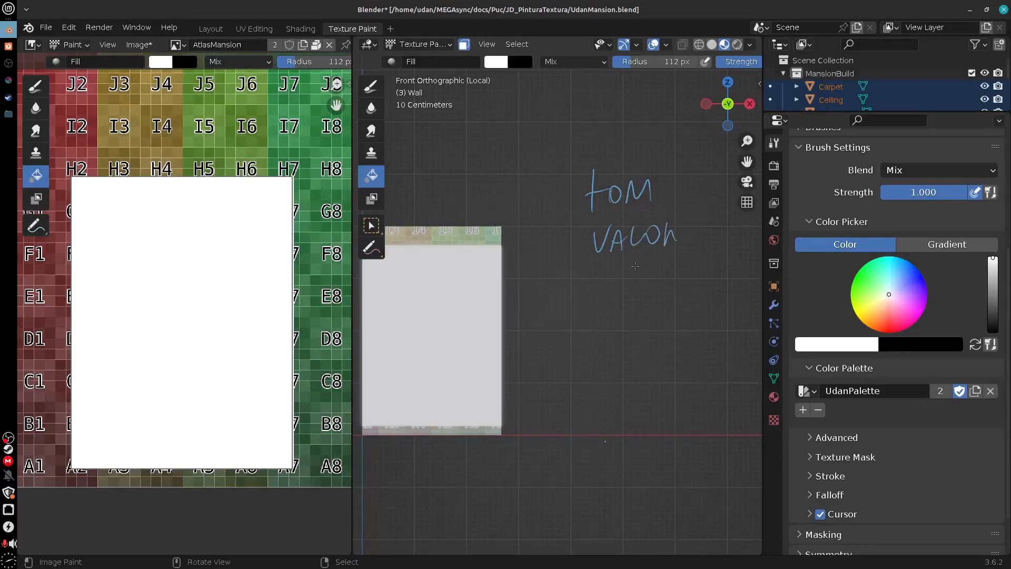
# Step: Handwrite the annotation SATURAÇÃO below VALOR, and set the brush colour to a saturated yellow
pyautogui.moveTo(609, 267)
pyautogui.mouseDown()
pyautogui.moveTo(590, 300)
pyautogui.moveTo(649, 295)
pyautogui.moveTo(710, 260)
pyautogui.mouseUp()
pyautogui.moveTo(719, 271); pyautogui.dragTo(712, 284)
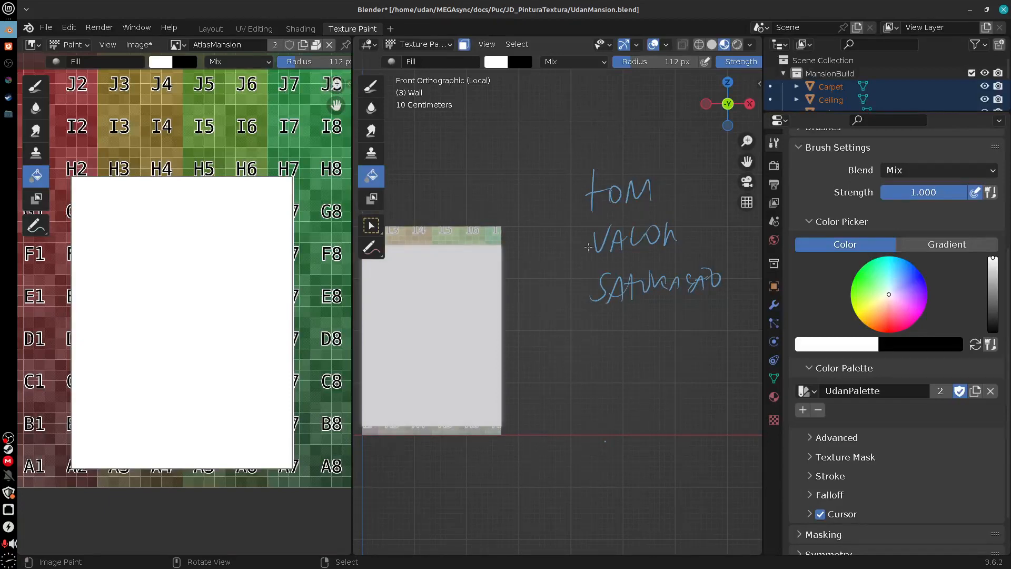
pyautogui.click(495, 64)
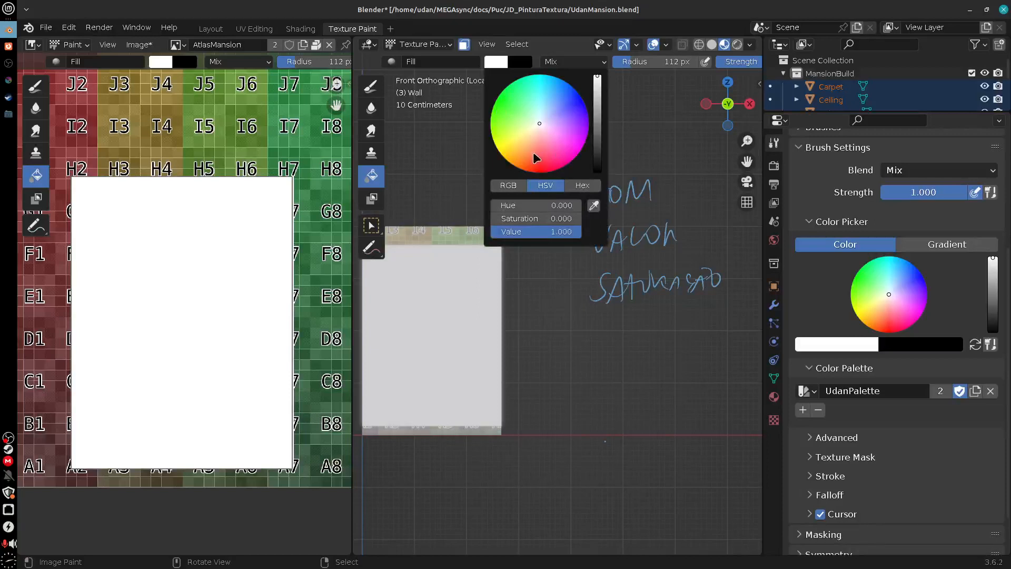
pyautogui.moveTo(537, 158)
pyautogui.mouseDown()
pyautogui.moveTo(508, 105)
pyautogui.moveTo(585, 93)
pyautogui.moveTo(543, 167)
pyautogui.moveTo(505, 95)
pyautogui.moveTo(579, 142)
pyautogui.moveTo(497, 152)
pyautogui.moveTo(575, 95)
pyautogui.moveTo(542, 187)
pyautogui.moveTo(490, 169)
pyautogui.moveTo(550, 133)
pyautogui.moveTo(501, 162)
pyautogui.moveTo(510, 144)
pyautogui.moveTo(497, 166)
pyautogui.moveTo(487, 169)
pyautogui.moveTo(514, 142)
pyautogui.moveTo(482, 165)
pyautogui.moveTo(500, 168)
pyautogui.moveTo(491, 169)
pyautogui.mouseUp()
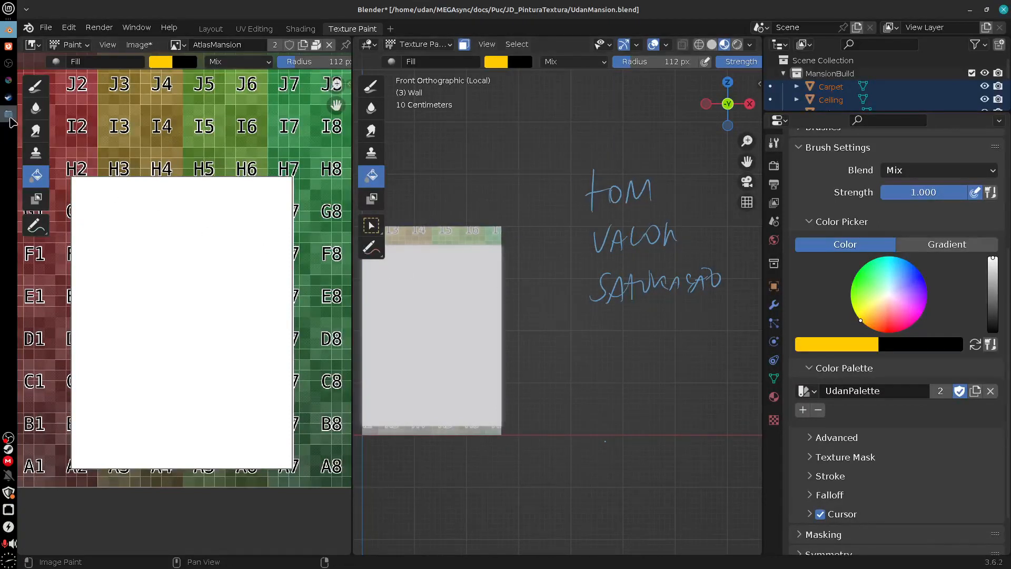
# Step: Switch to the Thunar file manager and open ccbb_interior_vitral.jpg from Documentos/Assets_II/refs_photo/ccbb
pyautogui.click(8, 114)
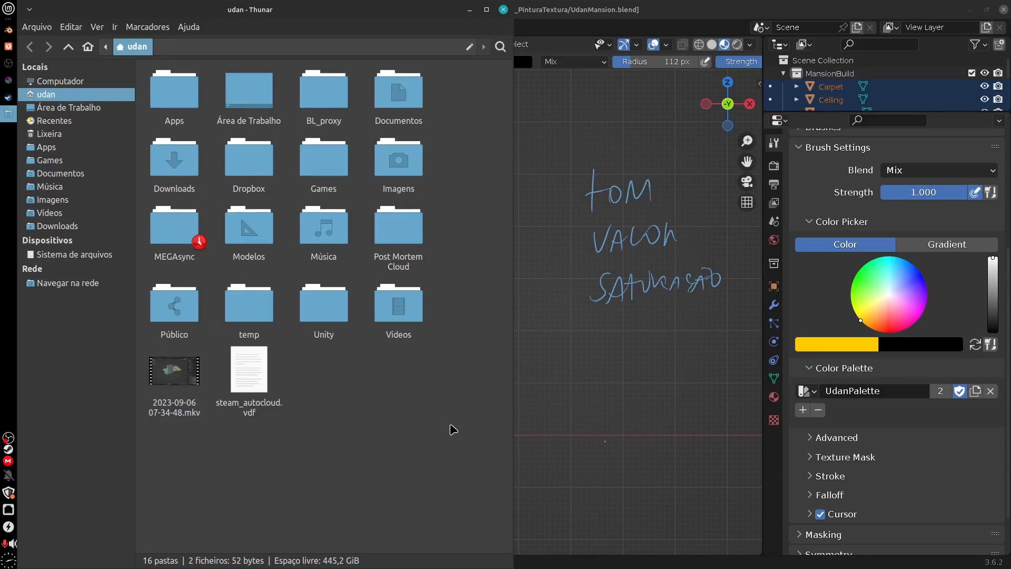
pyautogui.doubleClick(181, 160)
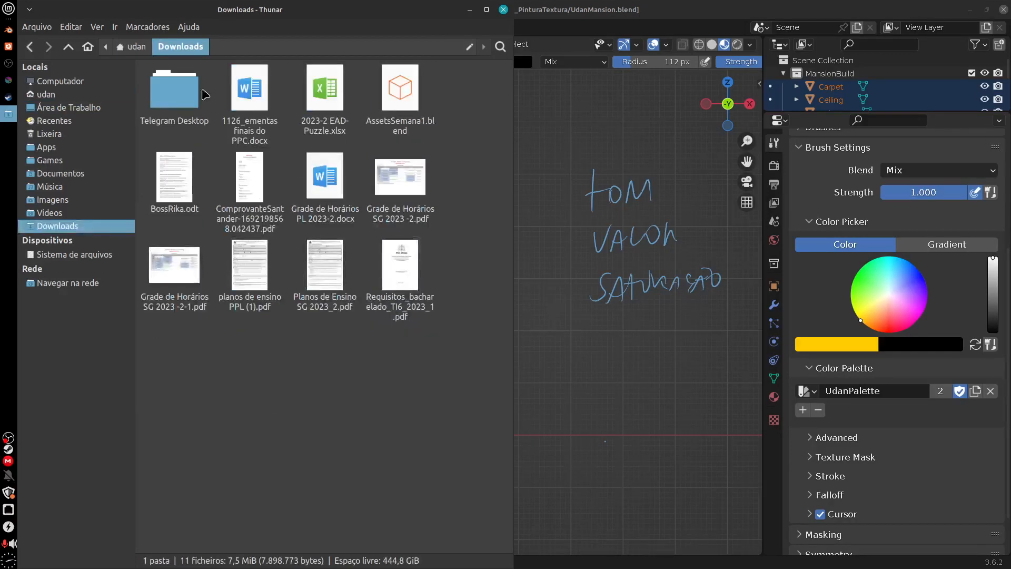
pyautogui.hotkey('alt', 'Left')
pyautogui.doubleClick(400, 92)
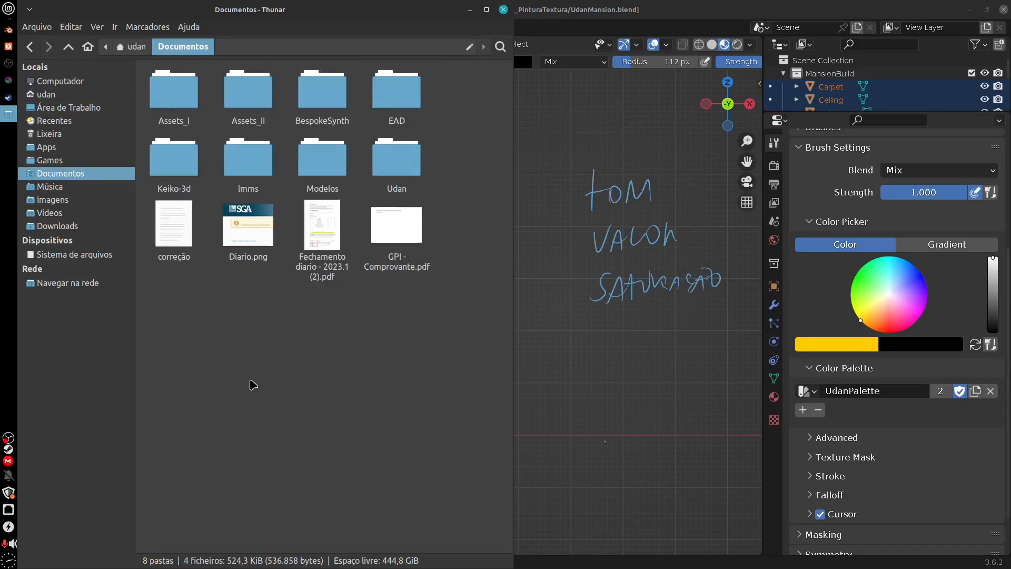
pyautogui.doubleClick(248, 90)
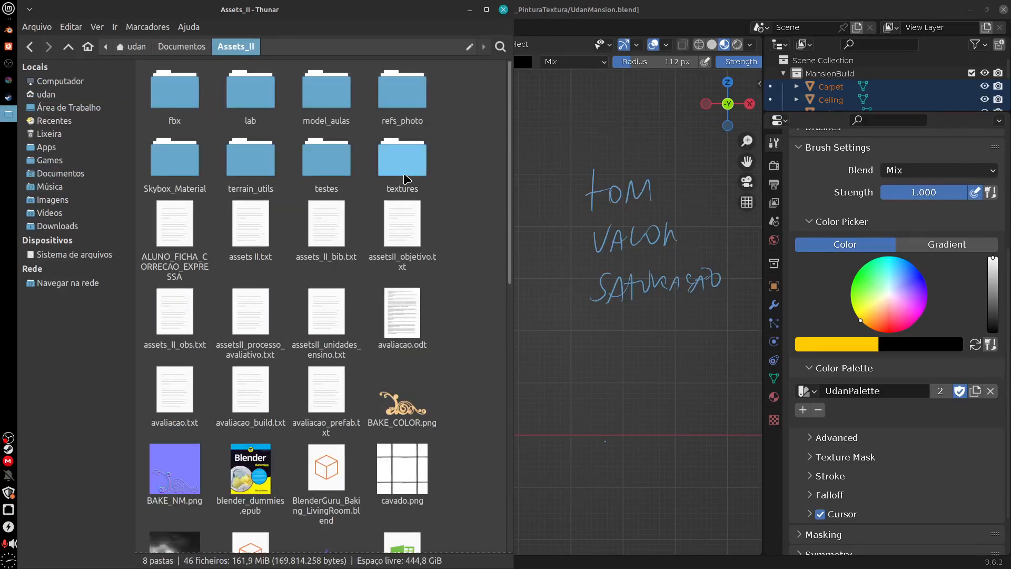
pyautogui.doubleClick(414, 82)
pyautogui.doubleClick(244, 103)
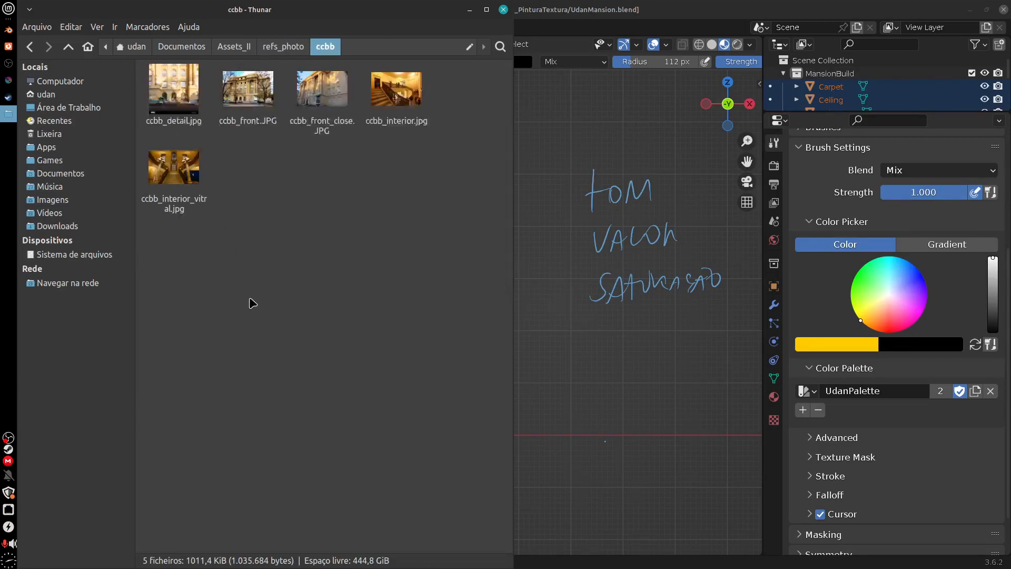
pyautogui.doubleClick(200, 188)
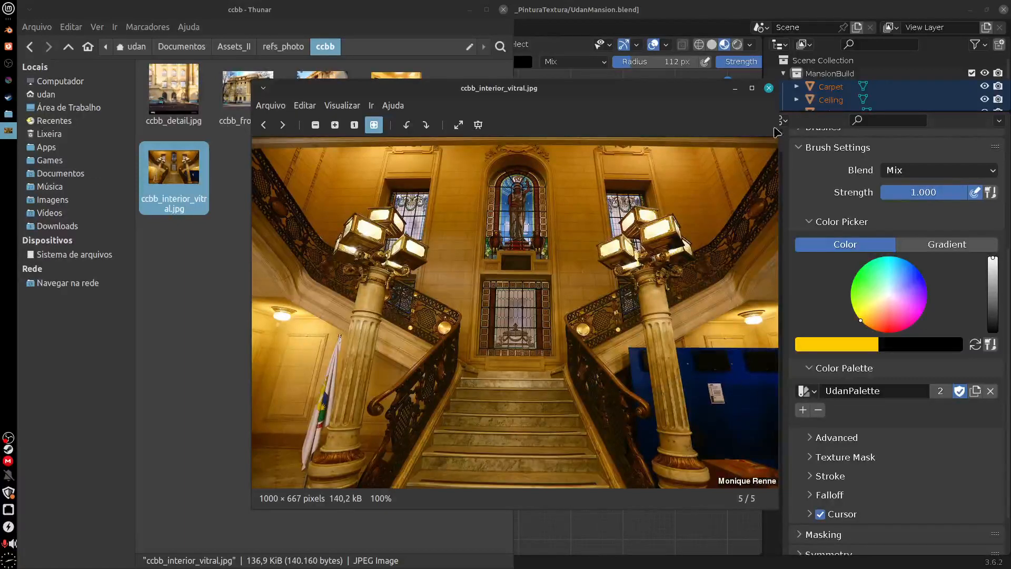
# Step: Close the stained-glass photo, view ccbb_interior.jpg as a colour reference, close it and return to Blender
pyautogui.click(769, 88)
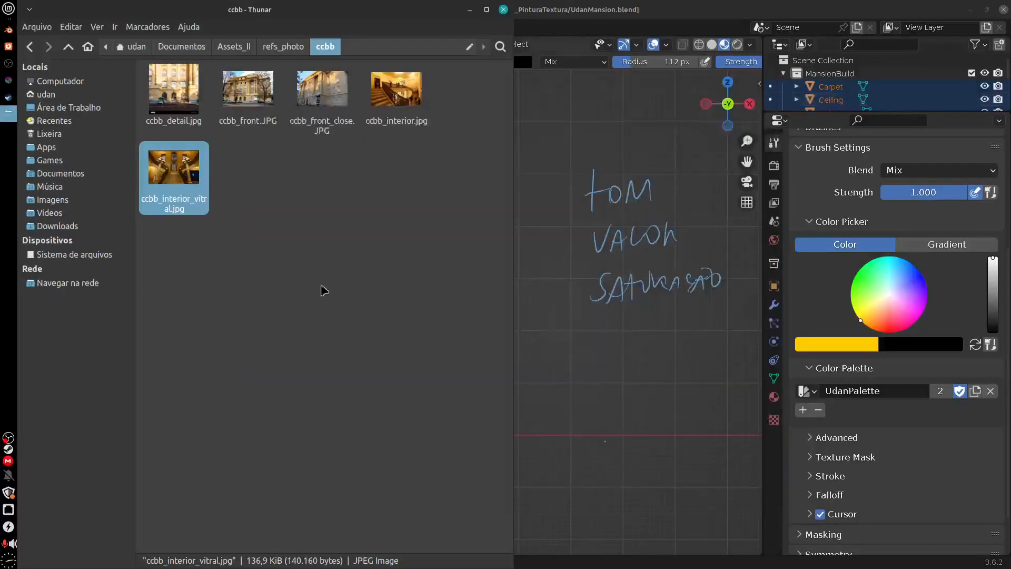
pyautogui.doubleClick(396, 90)
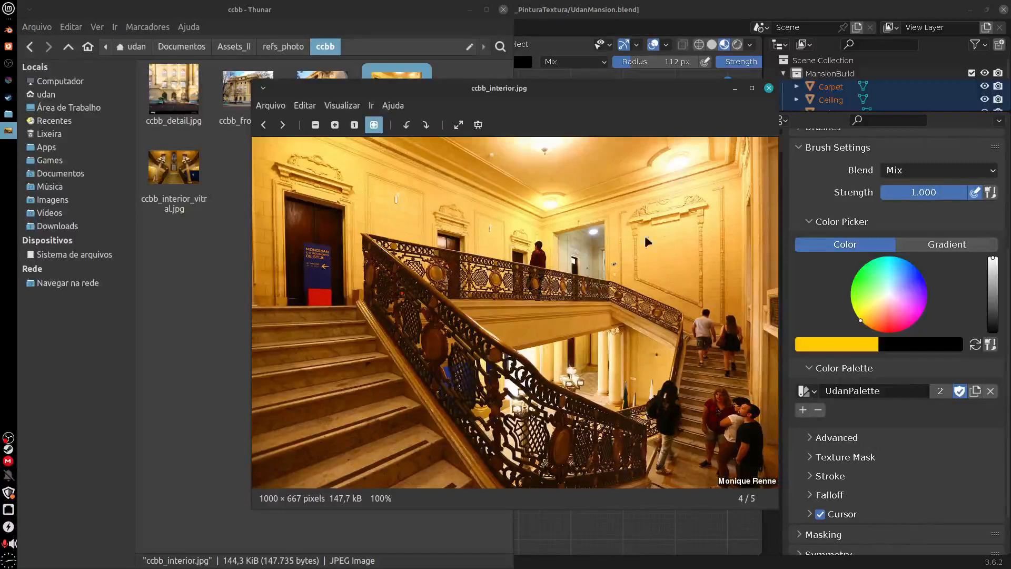
pyautogui.click(769, 88)
pyautogui.click(605, 13)
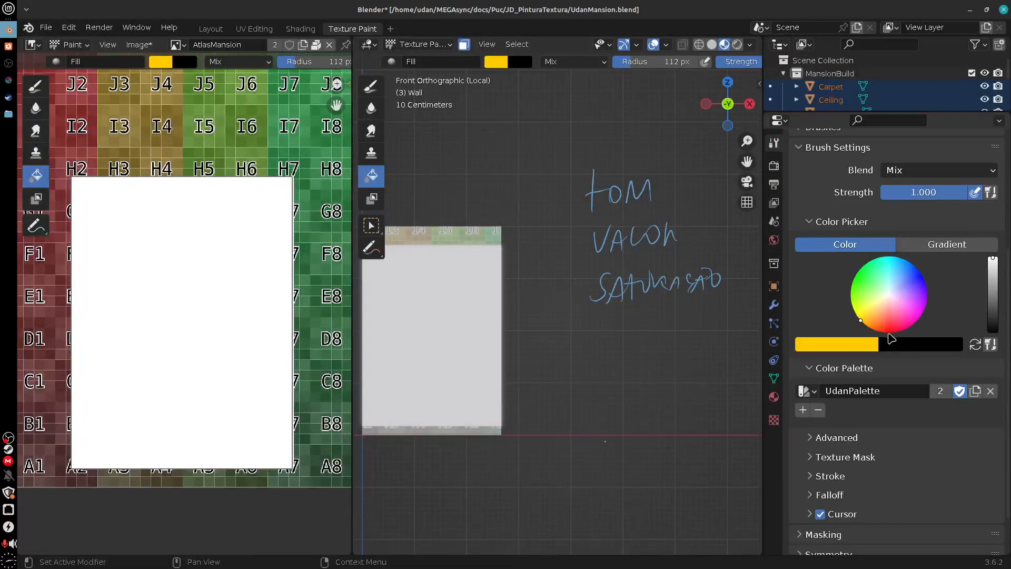
# Step: Try orange and several yellow hues as the brush colour, ending on a saturated yellow at full value
pyautogui.click(876, 309)
pyautogui.moveTo(875, 307); pyautogui.dragTo(858, 319)
pyautogui.moveTo(992, 279)
pyautogui.mouseDown()
pyautogui.moveTo(994, 310)
pyautogui.moveTo(995, 256)
pyautogui.moveTo(995, 317)
pyautogui.moveTo(993, 257)
pyautogui.mouseUp()
pyautogui.click(875, 330)
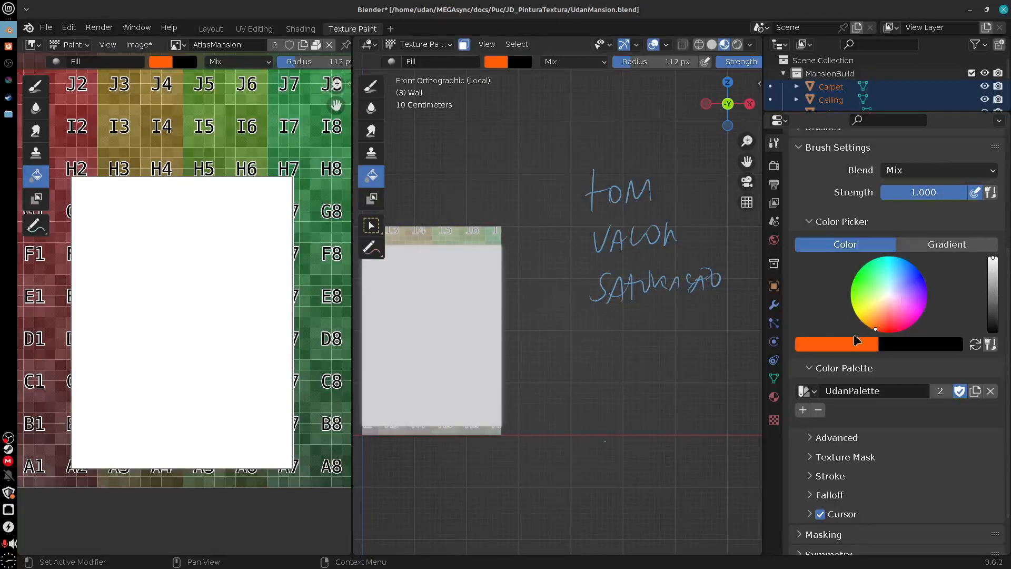
pyautogui.click(855, 320)
pyautogui.moveTo(853, 316); pyautogui.dragTo(859, 319)
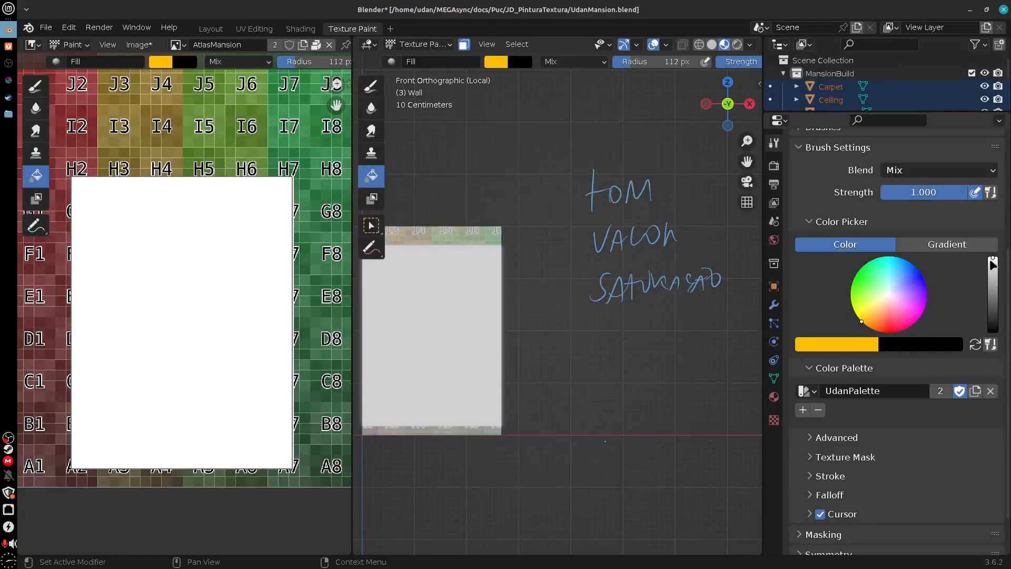
pyautogui.moveTo(992, 262)
pyautogui.mouseDown()
pyautogui.moveTo(993, 297)
pyautogui.moveTo(991, 255)
pyautogui.mouseUp()
pyautogui.moveTo(861, 322)
pyautogui.mouseDown()
pyautogui.moveTo(852, 324)
pyautogui.moveTo(859, 332)
pyautogui.moveTo(851, 325)
pyautogui.moveTo(859, 329)
pyautogui.mouseUp()
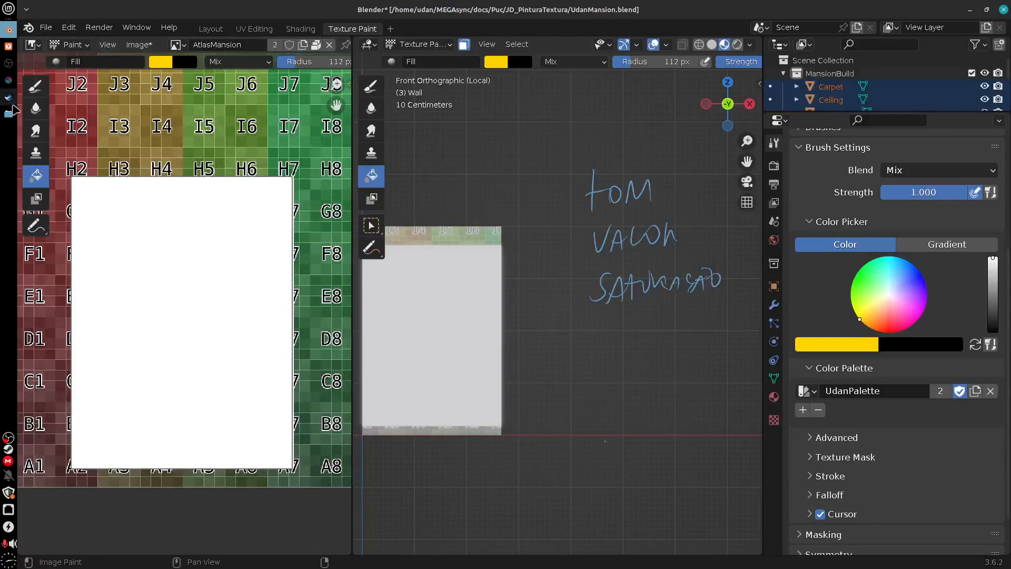
# Step: Switch to the file manager, reopen ccbb_interior.jpg to compare its wall tones, and minimize the image viewer
pyautogui.click(8, 114)
pyautogui.doubleClick(402, 119)
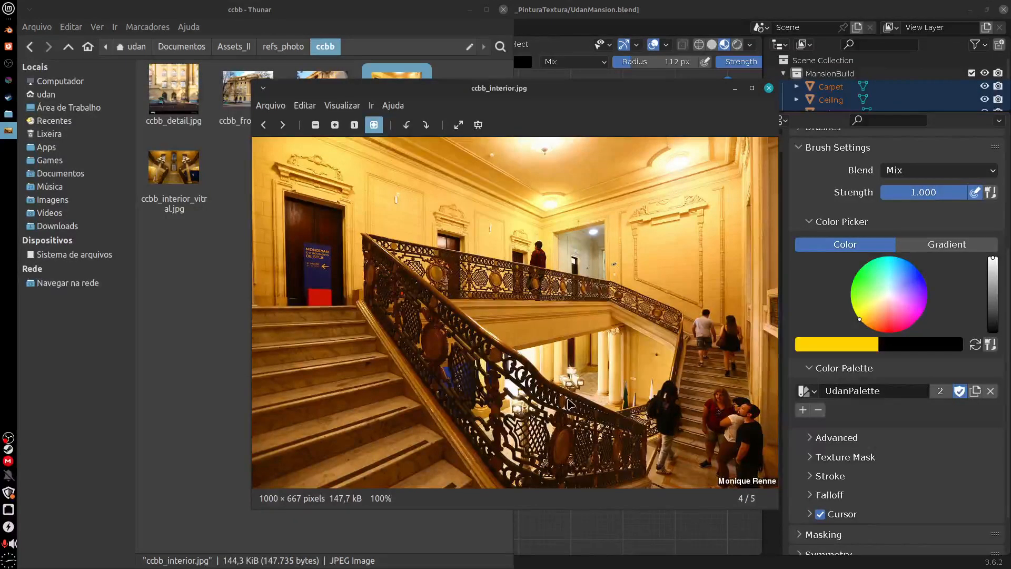
pyautogui.click(735, 88)
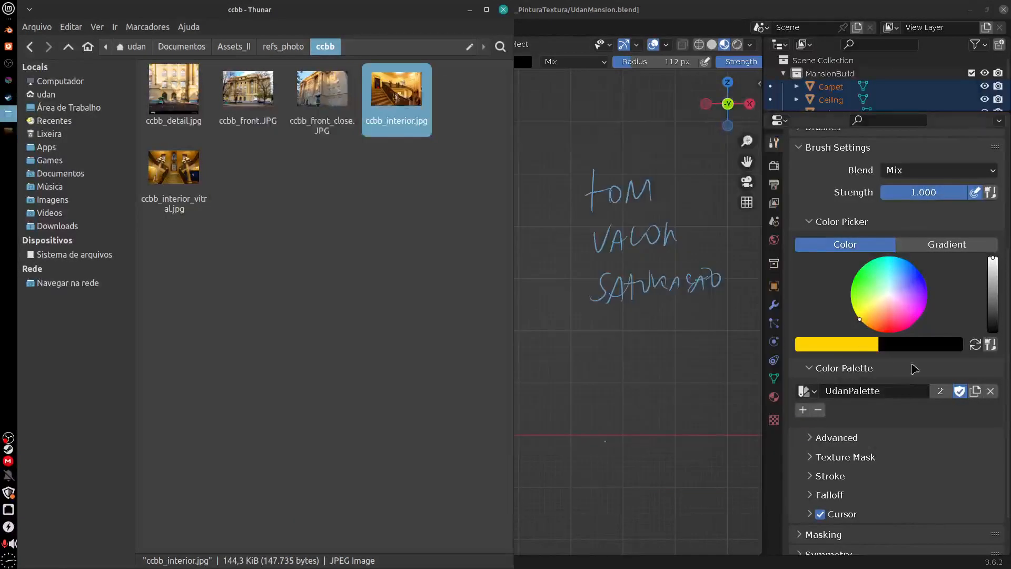
# Step: In Blender, vary the yellow brush colour's value and shift it towards greenish yellow, ending on warm yellow at full value
pyautogui.moveTo(991, 279); pyautogui.dragTo(990, 306)
pyautogui.moveTo(994, 308); pyautogui.dragTo(993, 261)
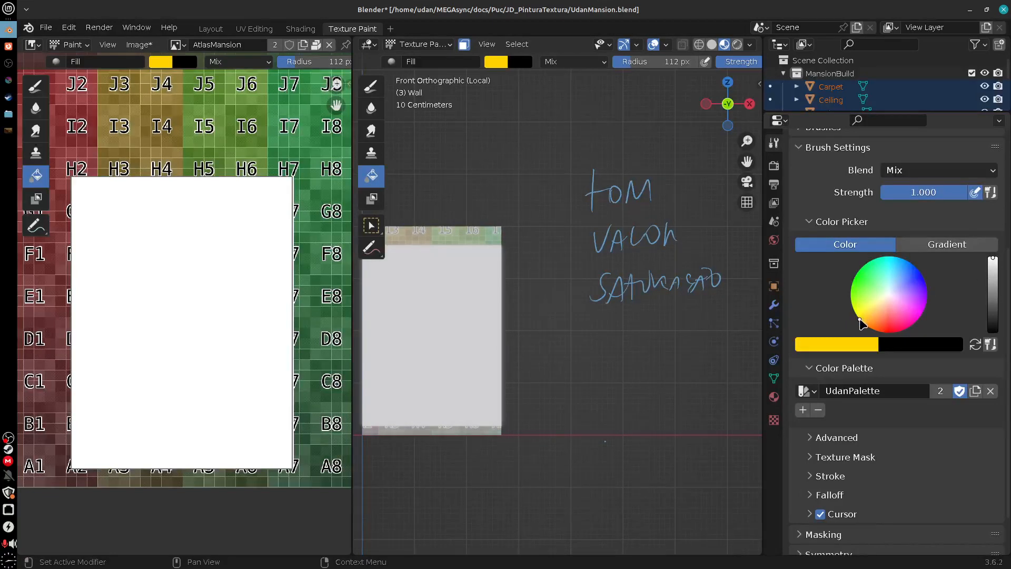
pyautogui.moveTo(870, 309)
pyautogui.mouseDown()
pyautogui.moveTo(884, 298)
pyautogui.moveTo(862, 328)
pyautogui.moveTo(881, 333)
pyautogui.moveTo(854, 319)
pyautogui.moveTo(931, 322)
pyautogui.moveTo(895, 260)
pyautogui.moveTo(927, 333)
pyautogui.moveTo(841, 318)
pyautogui.moveTo(898, 249)
pyautogui.moveTo(860, 331)
pyautogui.moveTo(876, 258)
pyautogui.moveTo(876, 339)
pyautogui.moveTo(854, 313)
pyautogui.mouseUp()
pyautogui.moveTo(992, 261)
pyautogui.mouseDown()
pyautogui.moveTo(995, 324)
pyautogui.moveTo(994, 264)
pyautogui.mouseUp()
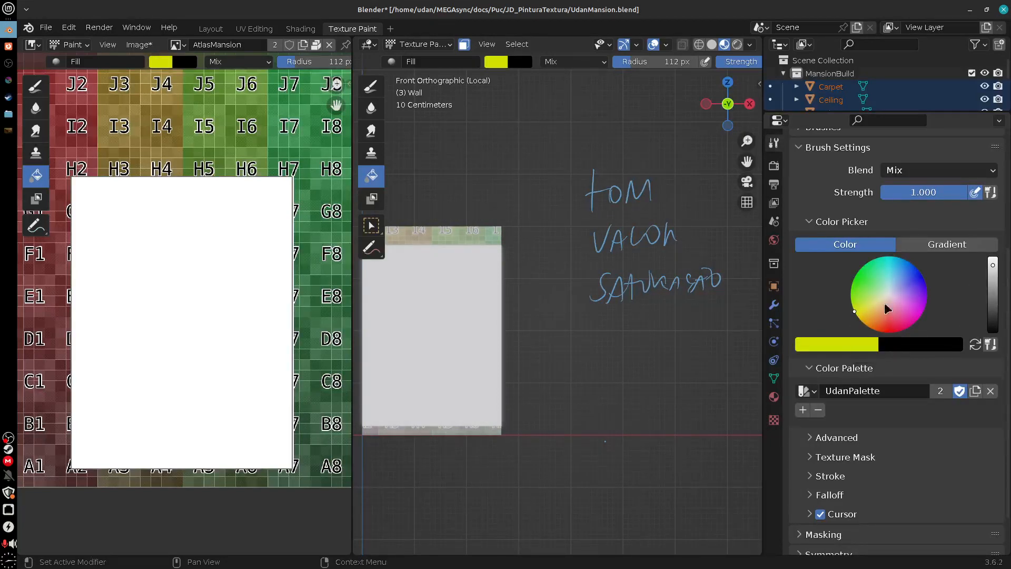
pyautogui.click(992, 269)
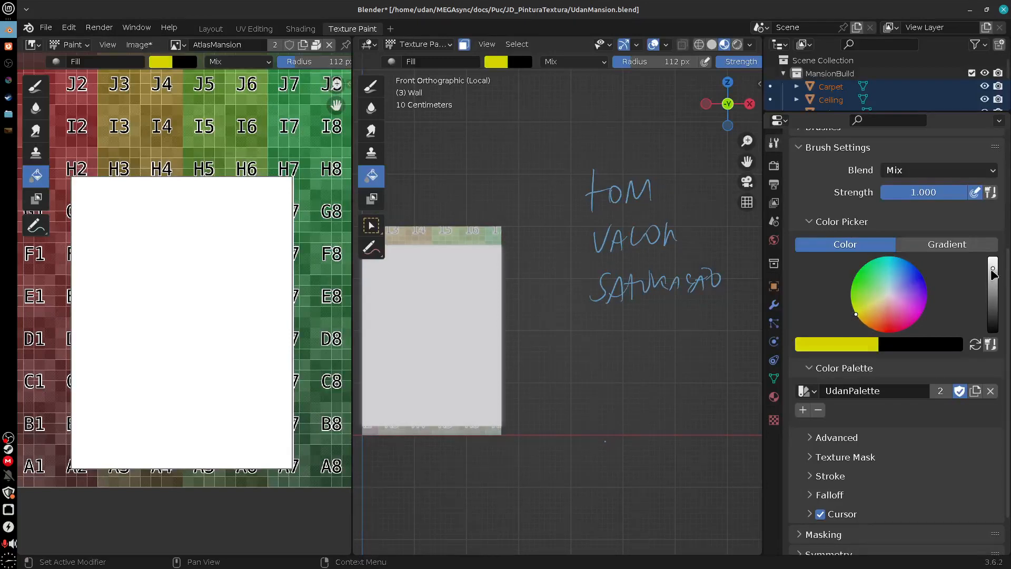
pyautogui.moveTo(993, 273)
pyautogui.mouseDown()
pyautogui.moveTo(999, 312)
pyautogui.moveTo(993, 258)
pyautogui.mouseUp()
pyautogui.click(860, 320)
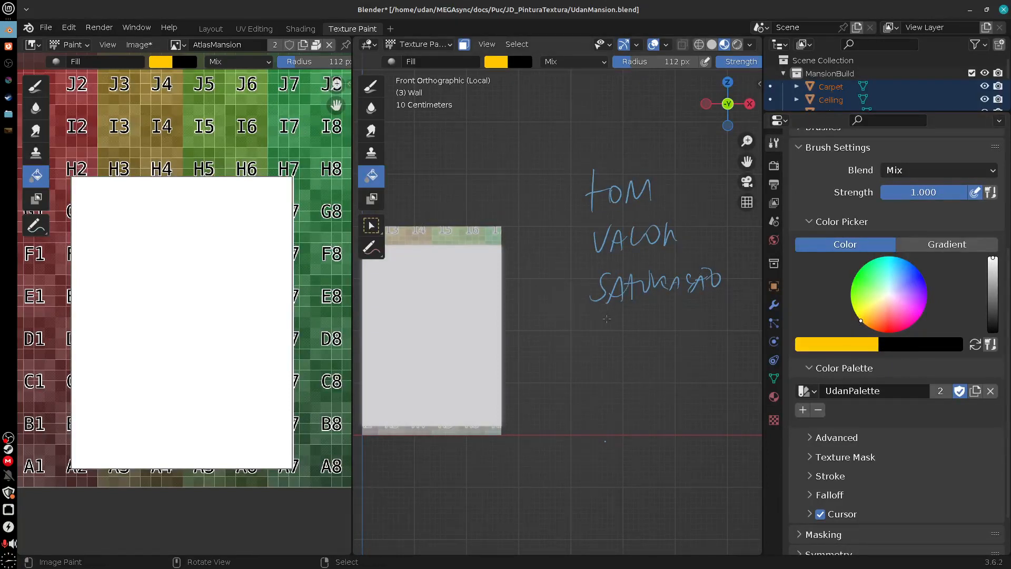
# Step: Desaturate the yellow brush colour to near white, and bring it back to a fully saturated yellow
pyautogui.click(861, 319)
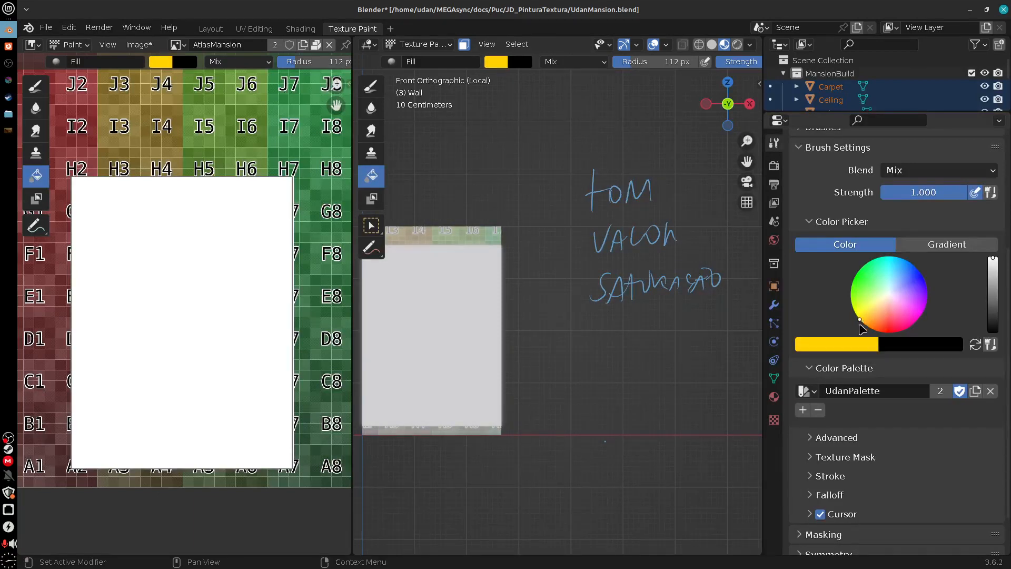
pyautogui.moveTo(864, 318); pyautogui.dragTo(883, 295)
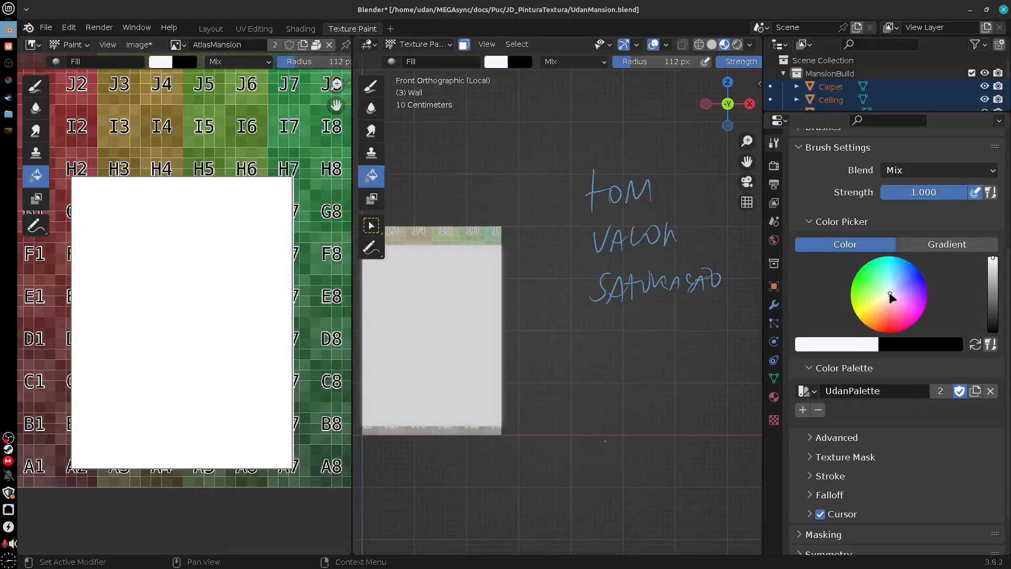
pyautogui.moveTo(886, 295); pyautogui.dragTo(859, 319)
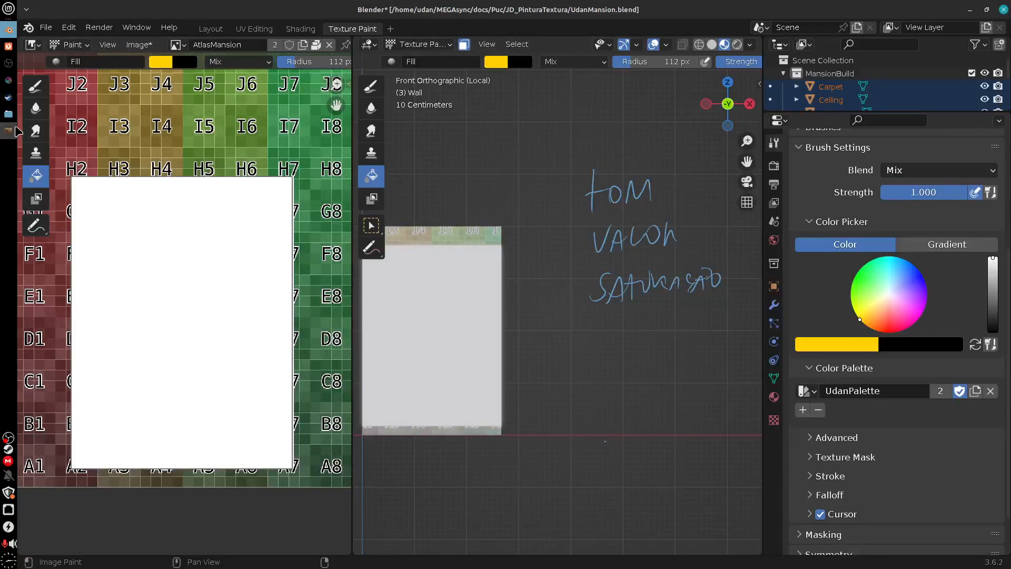
# Step: After checking ccbb_interior.jpg, mix a pale yellow slightly below full value and add it to UdanPalette
pyautogui.click(14, 130)
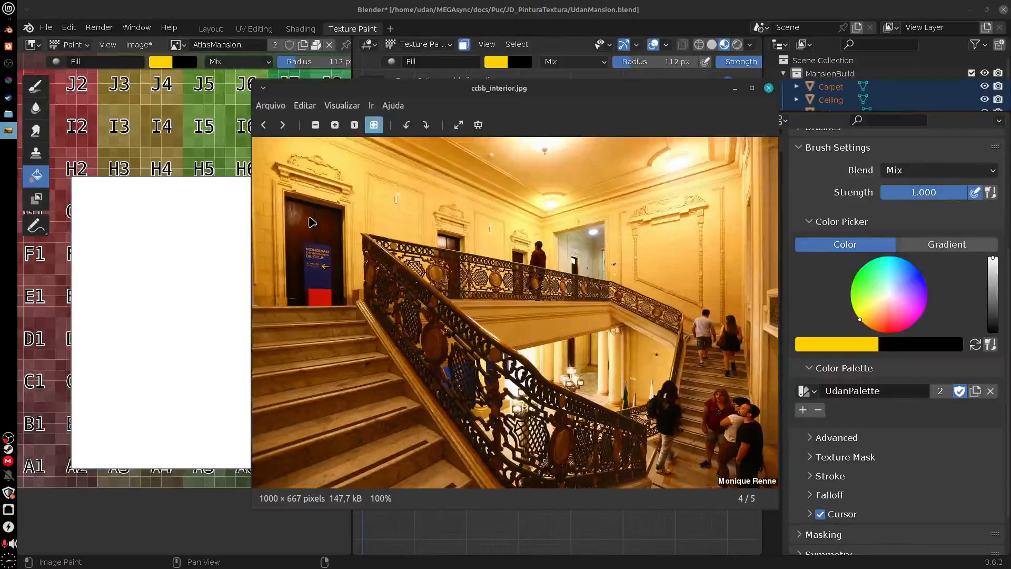
pyautogui.click(769, 88)
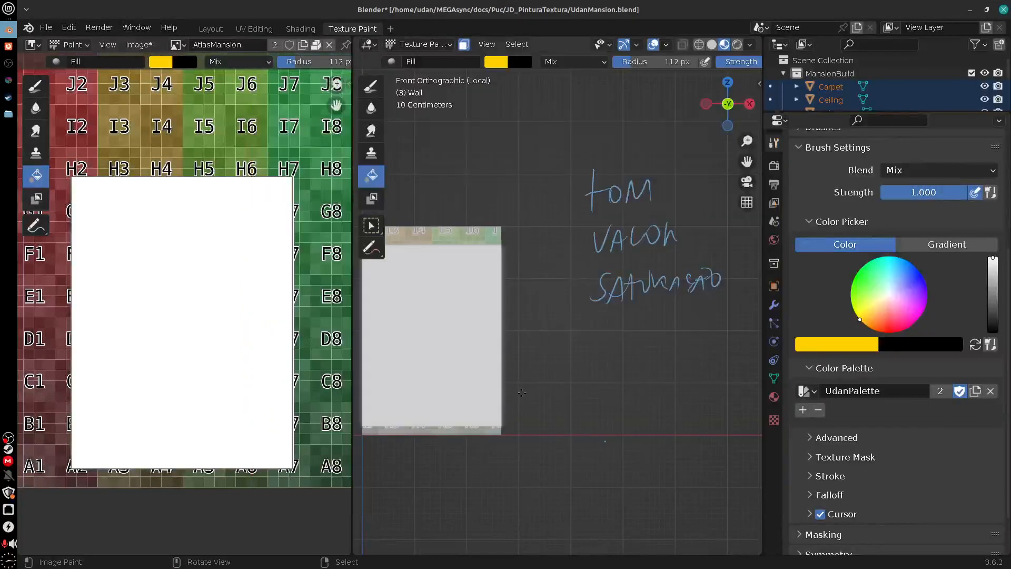
pyautogui.moveTo(860, 321); pyautogui.dragTo(873, 310)
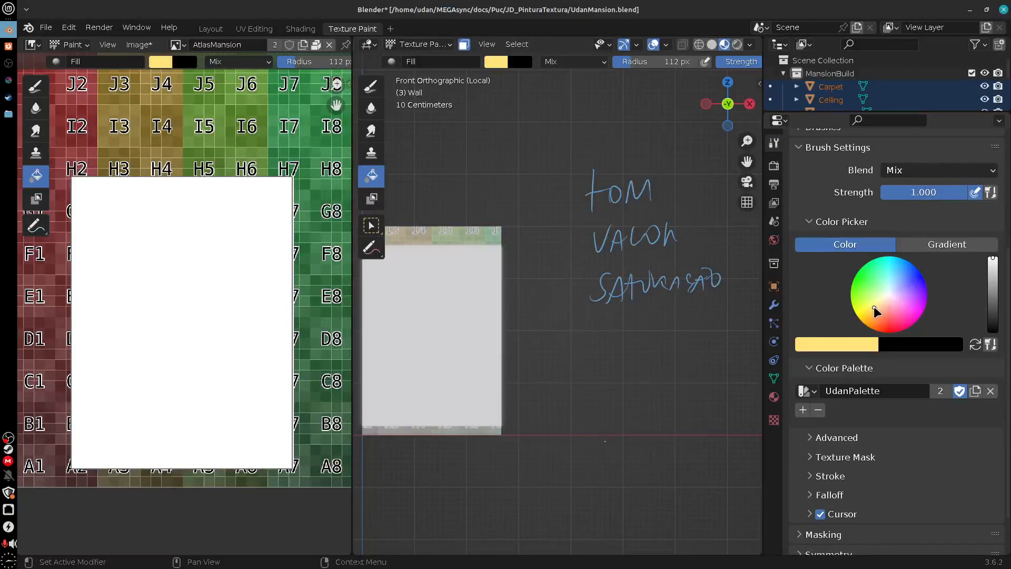
pyautogui.moveTo(993, 262); pyautogui.dragTo(995, 270)
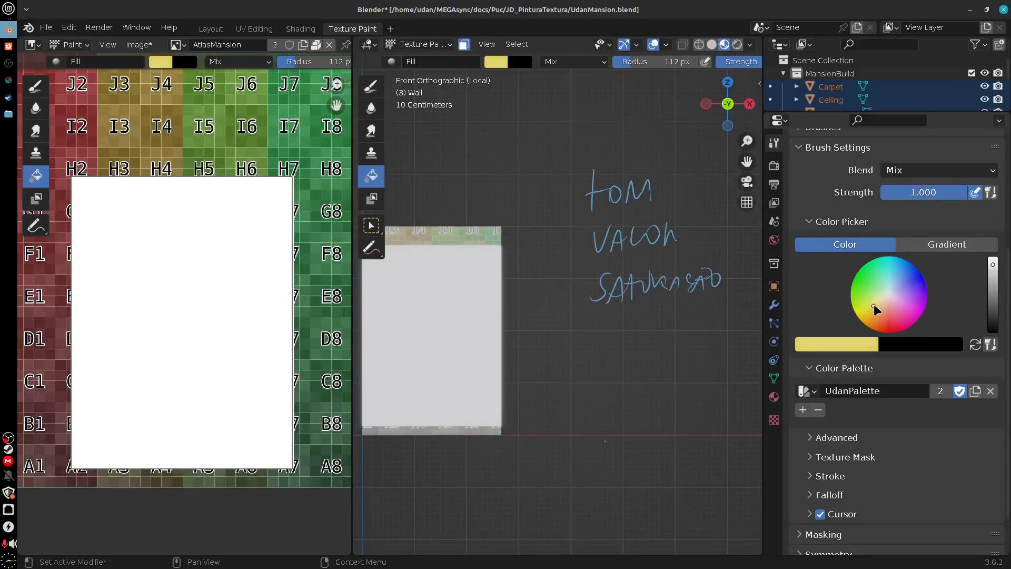
pyautogui.click(992, 263)
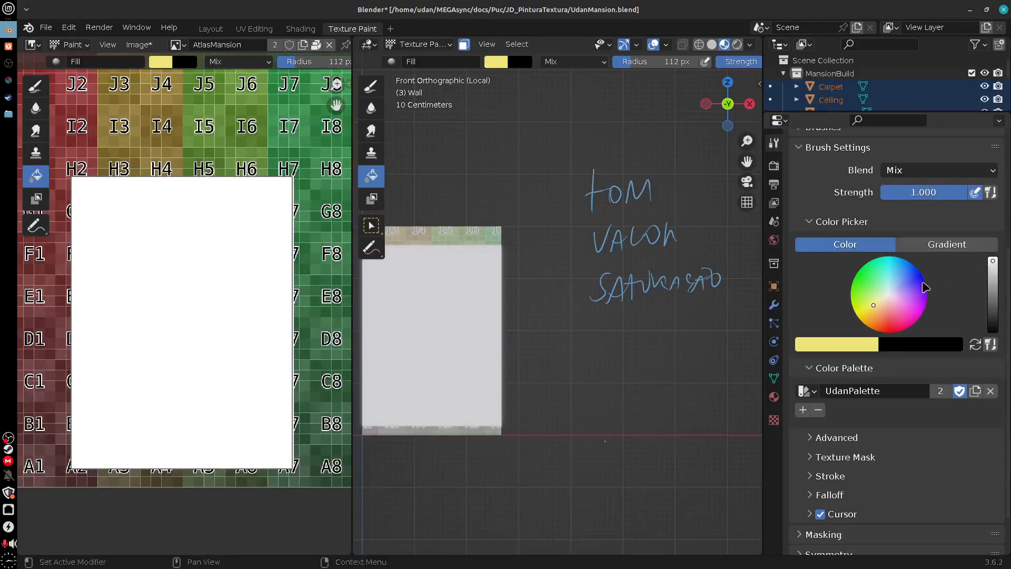
pyautogui.click(873, 302)
pyautogui.click(802, 410)
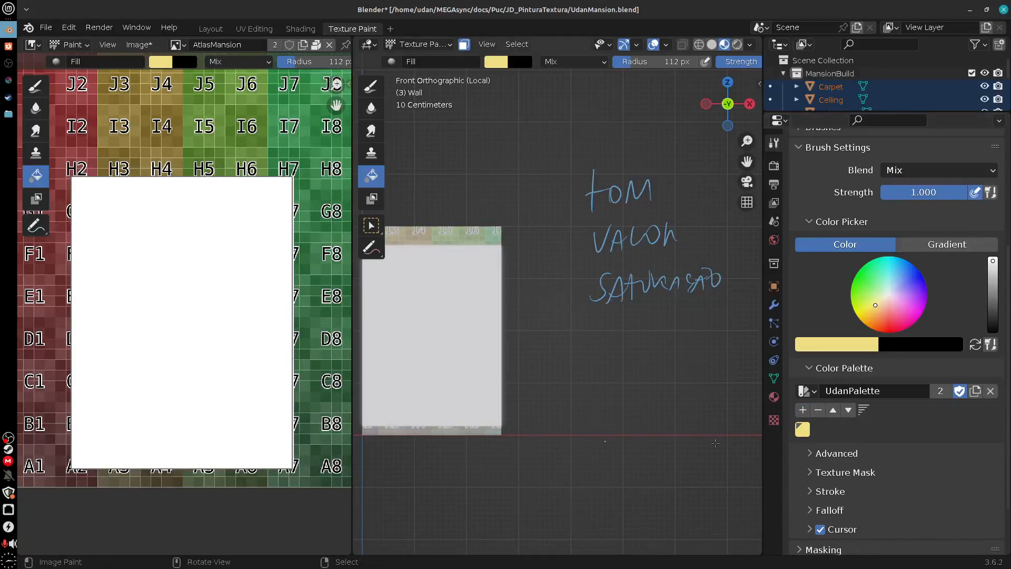
# Step: Shift the brush colour to a more saturated orange and lower its value to get a dark brown
pyautogui.keyDown('shift'); pyautogui.moveTo(557, 451); pyautogui.dragTo(617, 465, button='middle'); pyautogui.keyUp('shift')
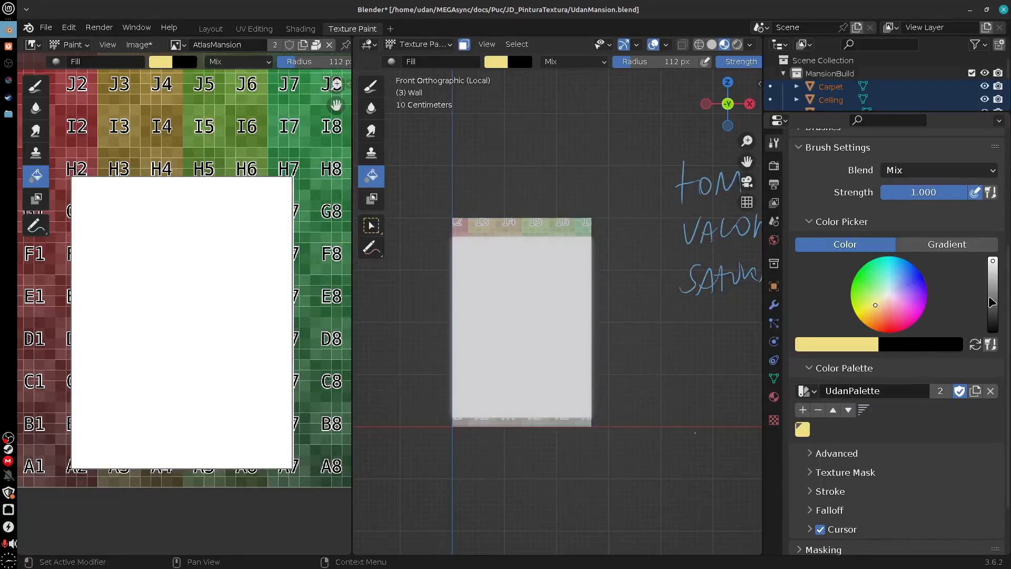
pyautogui.moveTo(874, 303); pyautogui.dragTo(884, 312)
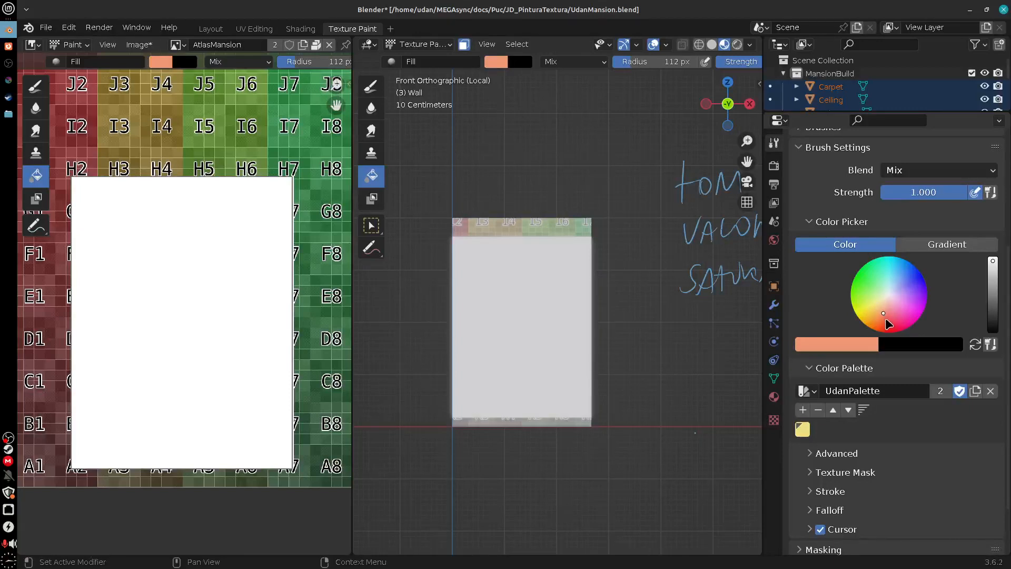
pyautogui.moveTo(883, 313); pyautogui.dragTo(880, 320)
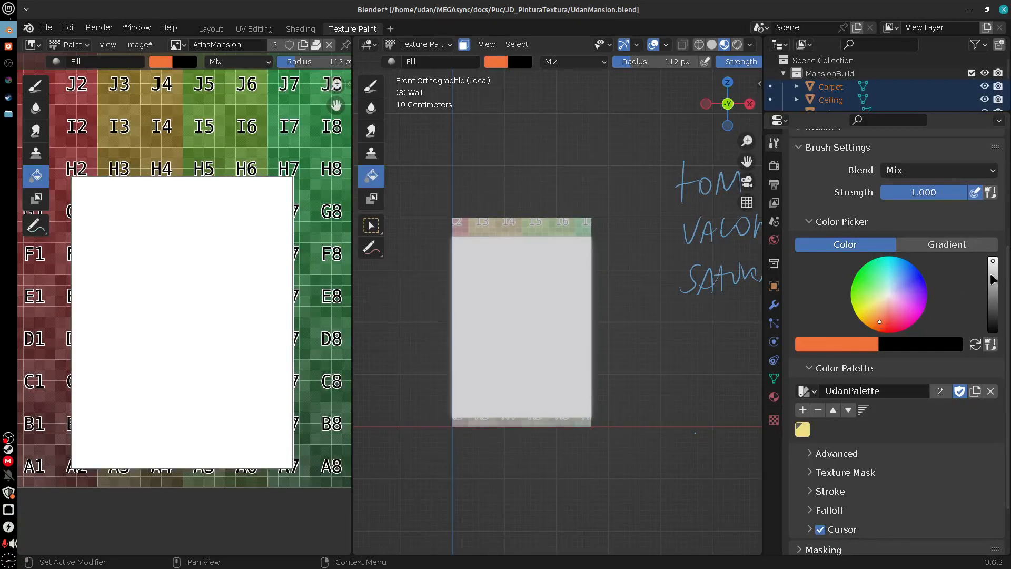
pyautogui.moveTo(993, 278); pyautogui.dragTo(993, 305)
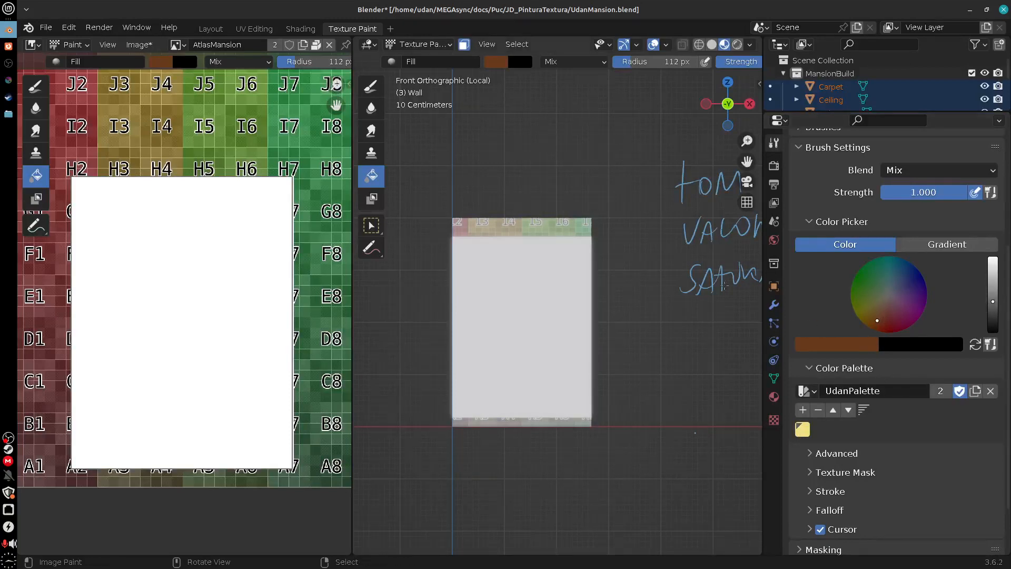
pyautogui.keyDown('shift'); pyautogui.moveTo(688, 393); pyautogui.dragTo(620, 391, button='middle'); pyautogui.keyUp('shift')
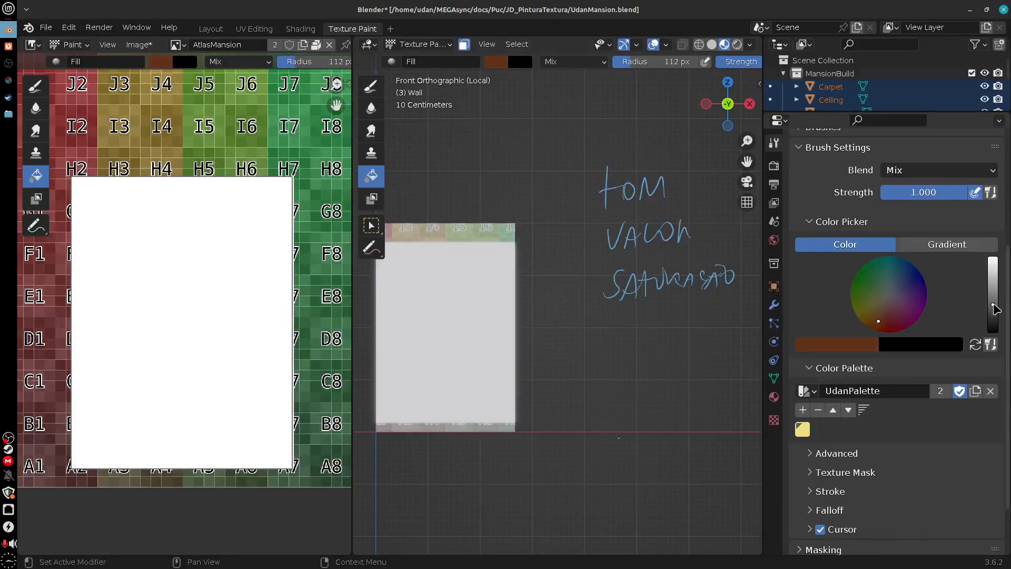
# Step: Add the dark brown brush colour to UdanPalette, and pick the pale yellow and the brown swatches in turn
pyautogui.click(803, 411)
pyautogui.click(803, 430)
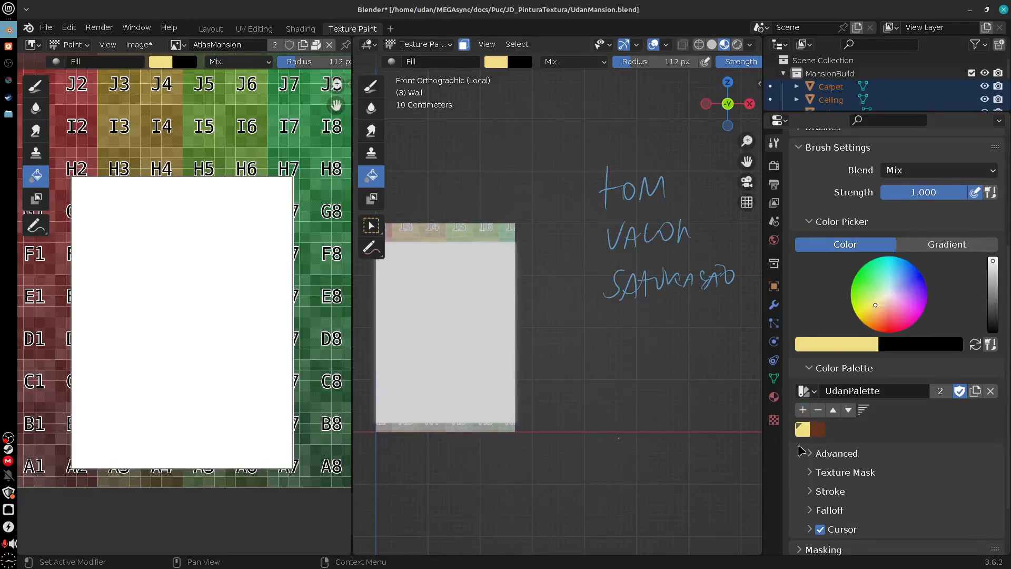
pyautogui.keyDown('shift'); pyautogui.moveTo(567, 480); pyautogui.dragTo(696, 480, button='middle'); pyautogui.keyUp('shift')
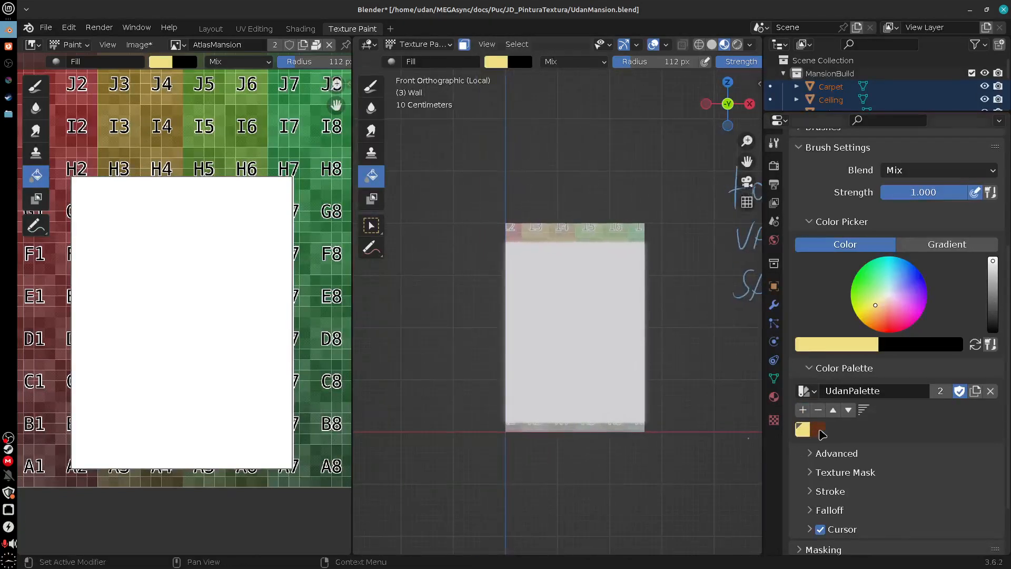
pyautogui.click(819, 429)
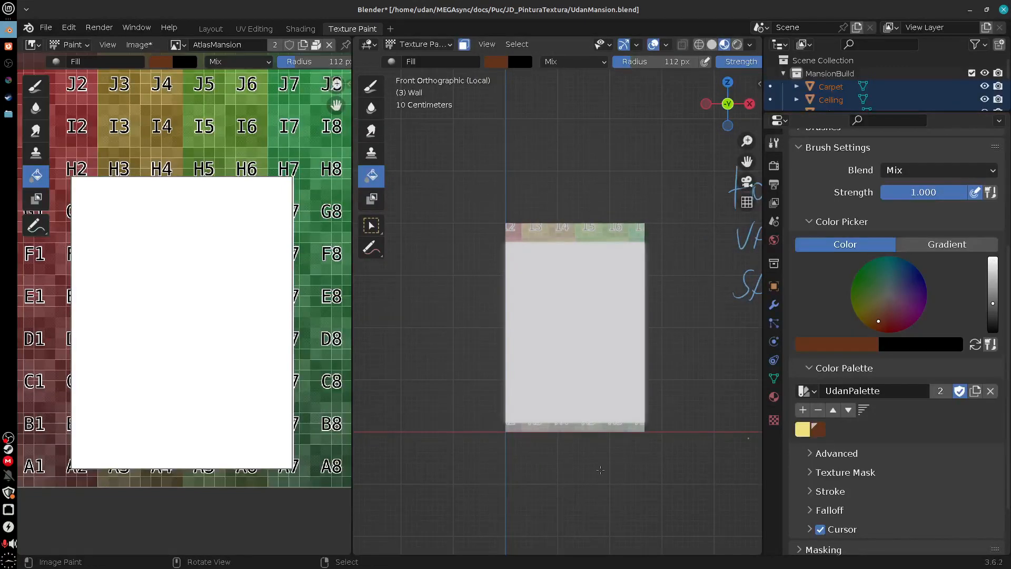
# Step: Reload the AtlasMansion image from disk to discard the painted test fill
pyautogui.keyDown('shift'); pyautogui.moveTo(601, 470); pyautogui.dragTo(516, 316, button='middle'); pyautogui.keyUp('shift')
pyautogui.rightClick(548, 341)
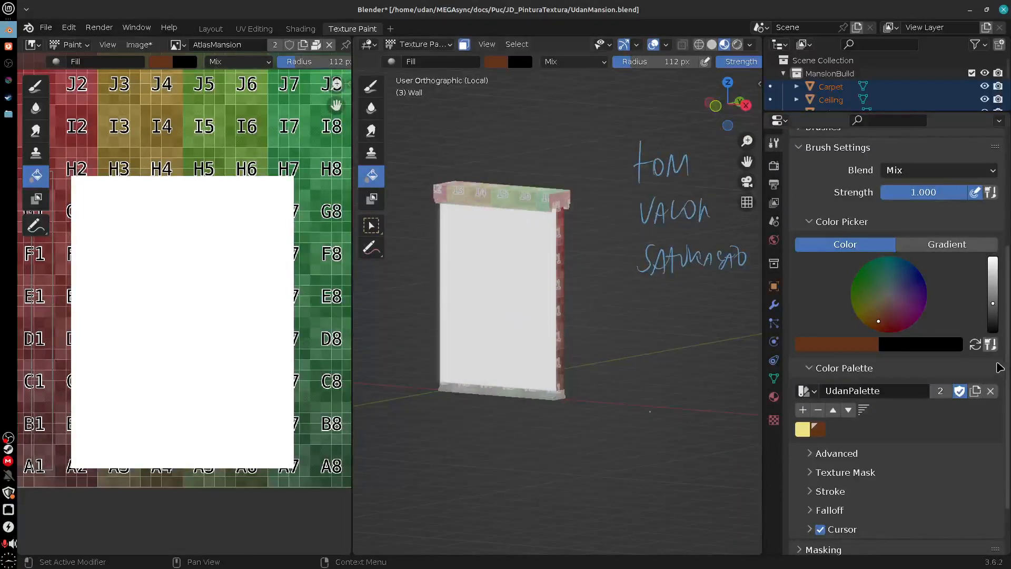
pyautogui.scroll(6, 999, 367)
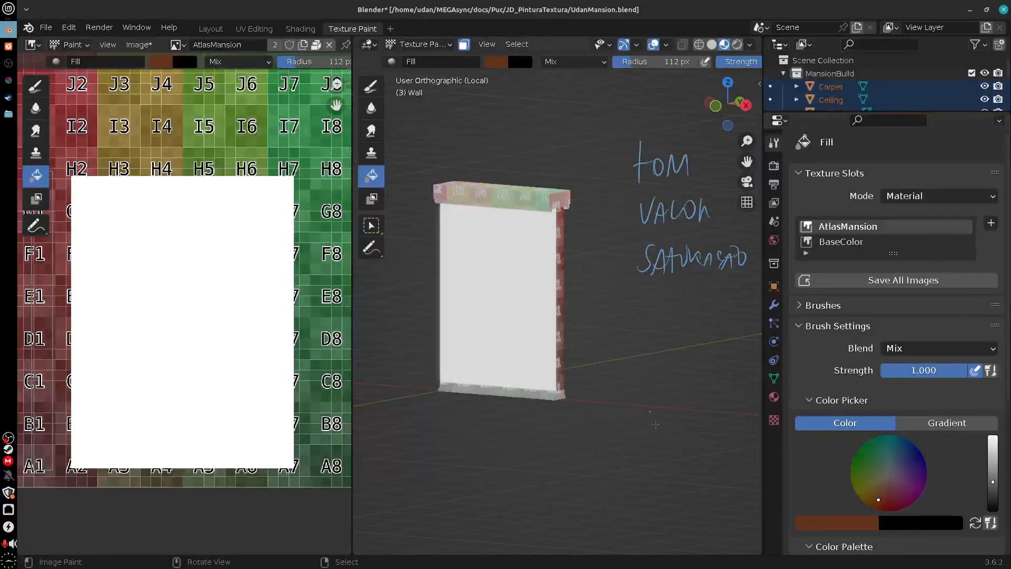
pyautogui.scroll(-5, 998, 307)
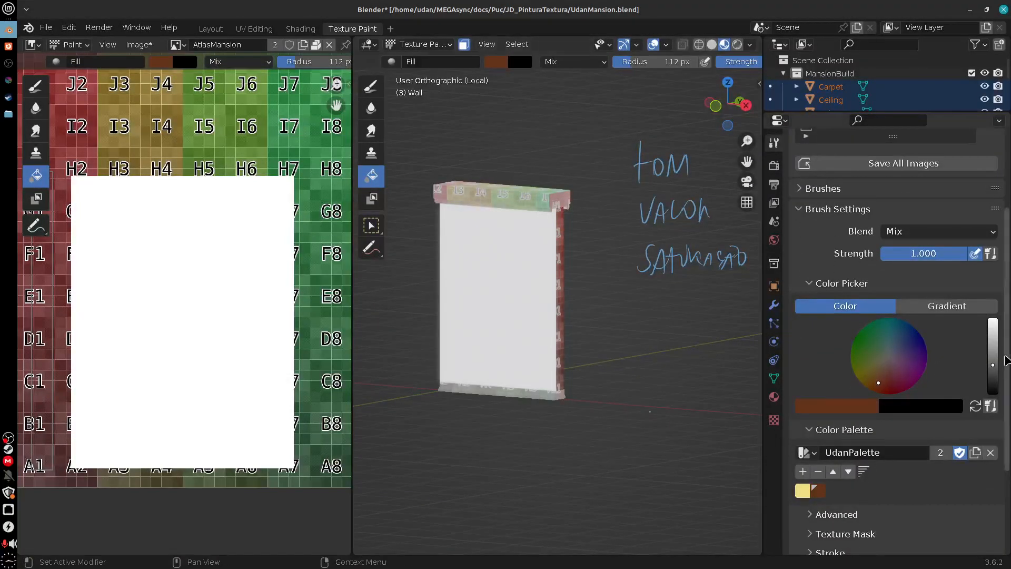
pyautogui.scroll(5, 998, 342)
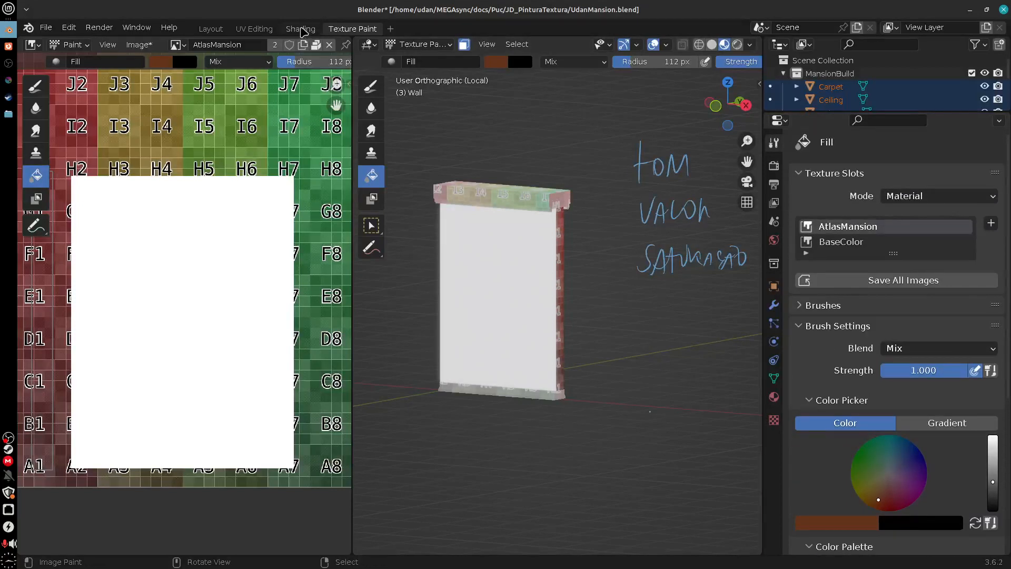
pyautogui.click(139, 45)
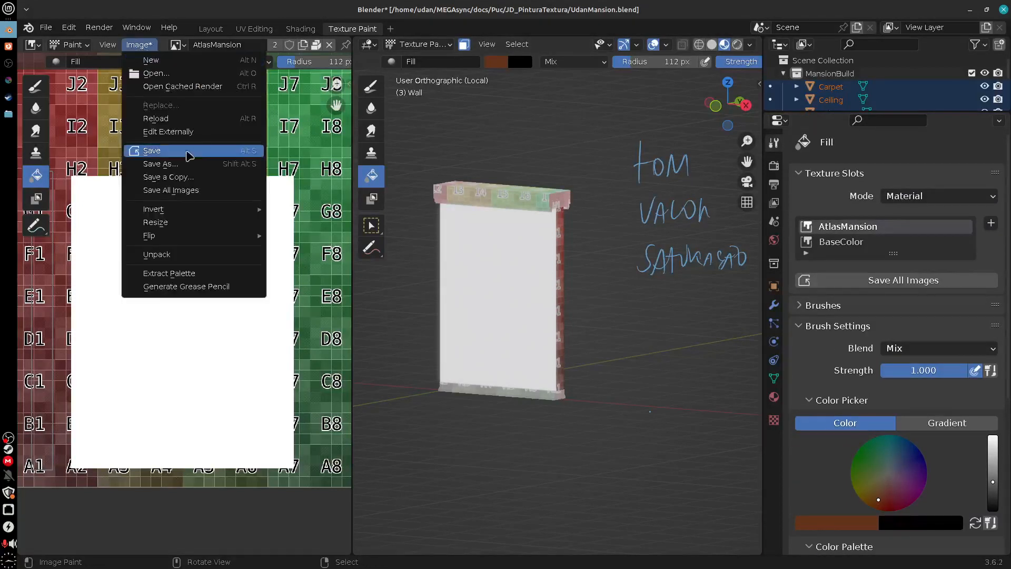
pyautogui.click(201, 118)
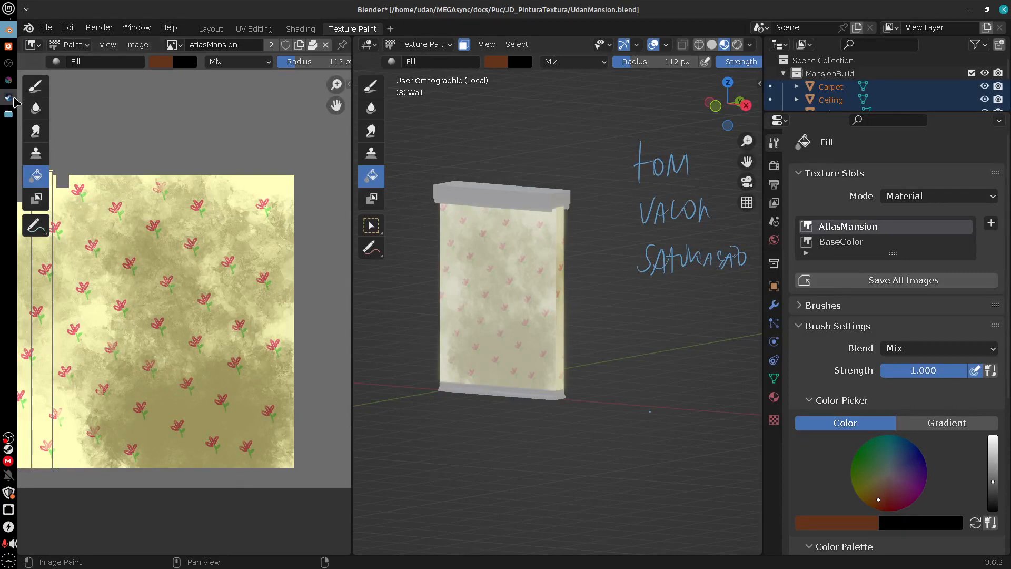
# Step: Switch to Krita and hide the Piso and Parede layer groups of AtlasMansion.kra, leaving only FundoCor visible
pyautogui.click(7, 80)
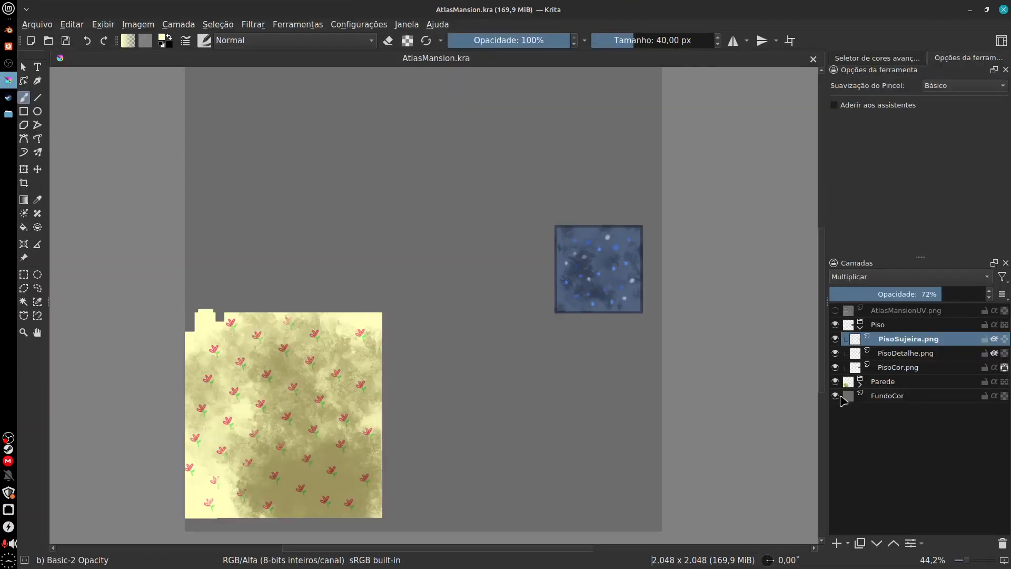
pyautogui.click(834, 325)
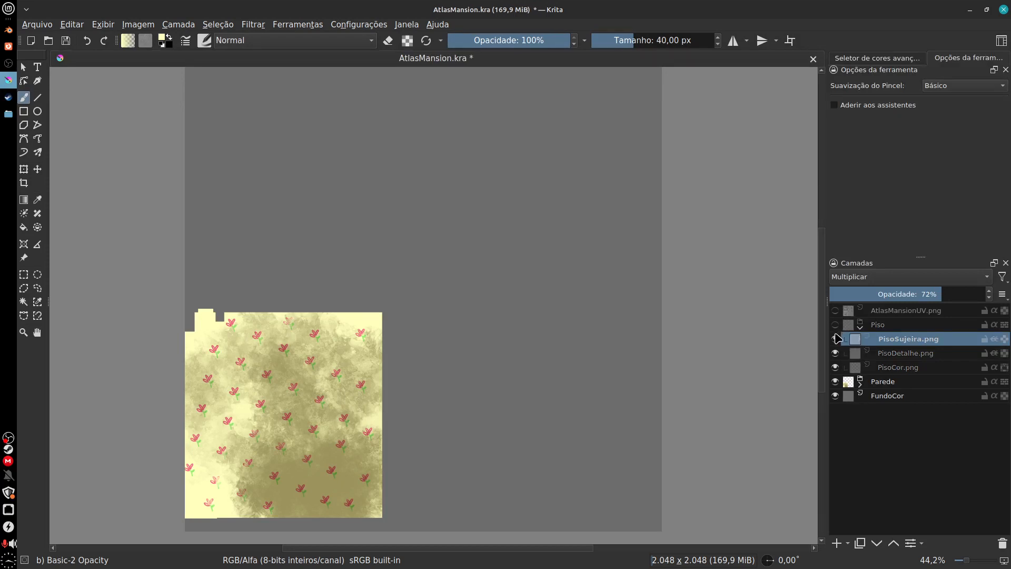
pyautogui.click(835, 381)
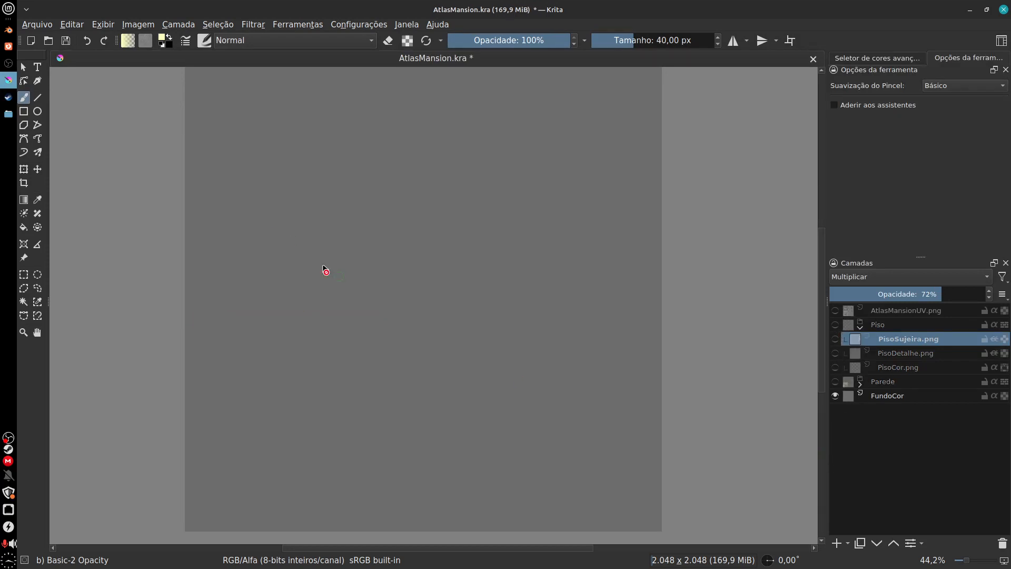
# Step: Export the document as a PNG image over the existing AtlasMansion.png, accepting the replacement and the export options
pyautogui.click(42, 25)
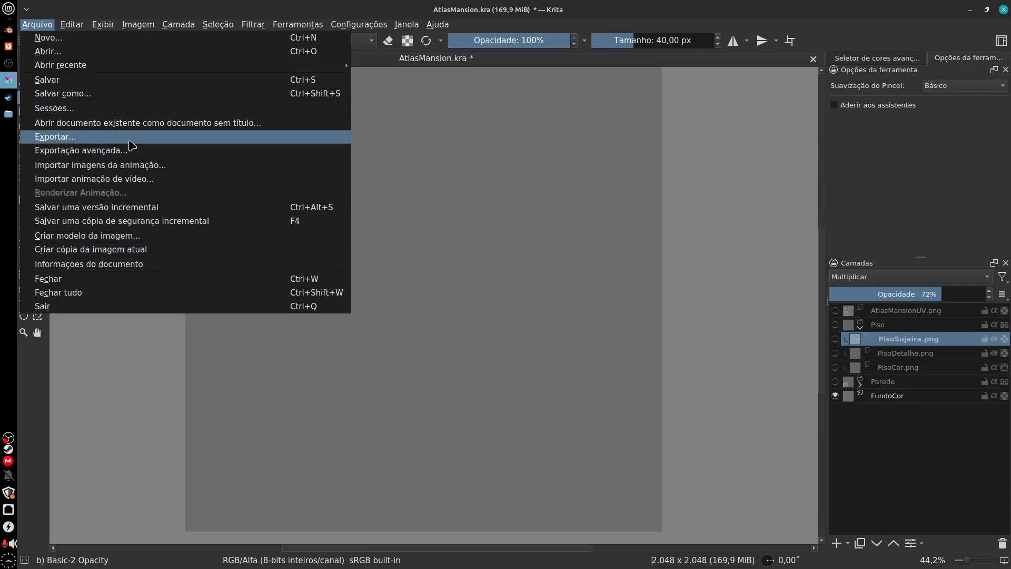
pyautogui.click(130, 141)
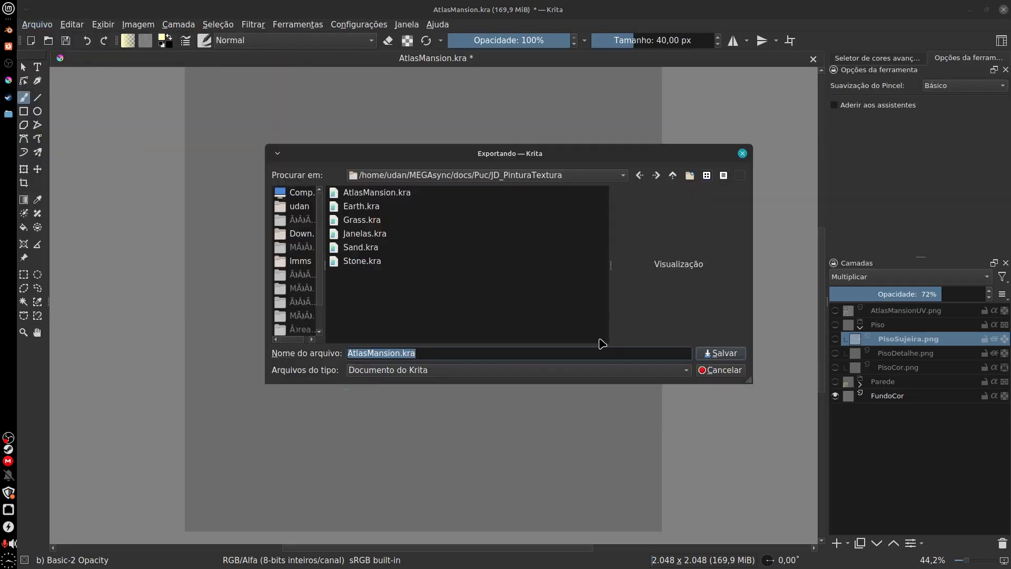
pyautogui.click(589, 369)
pyautogui.click(483, 305)
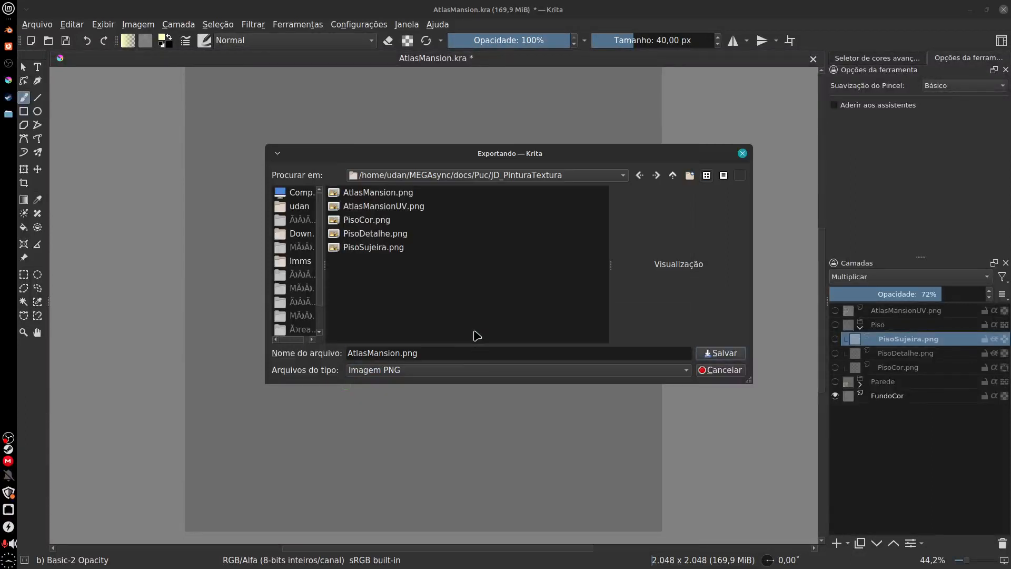
pyautogui.click(413, 194)
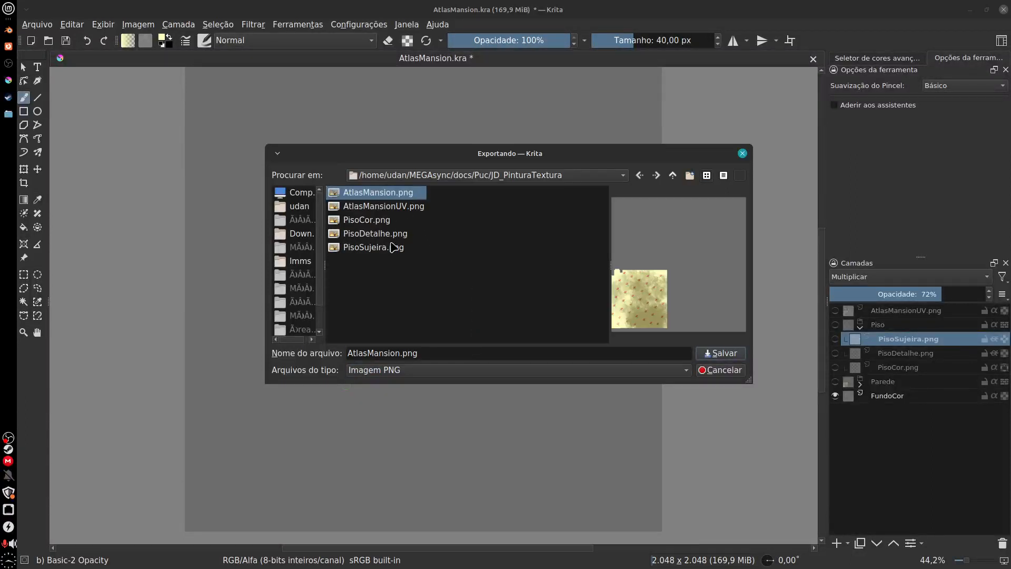
pyautogui.click(725, 357)
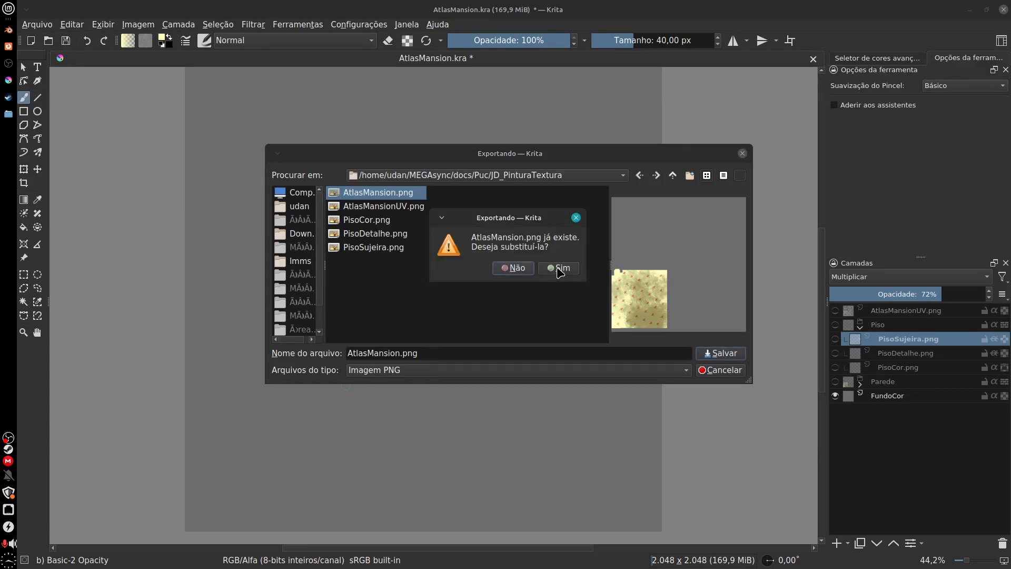
pyautogui.click(560, 268)
pyautogui.click(698, 386)
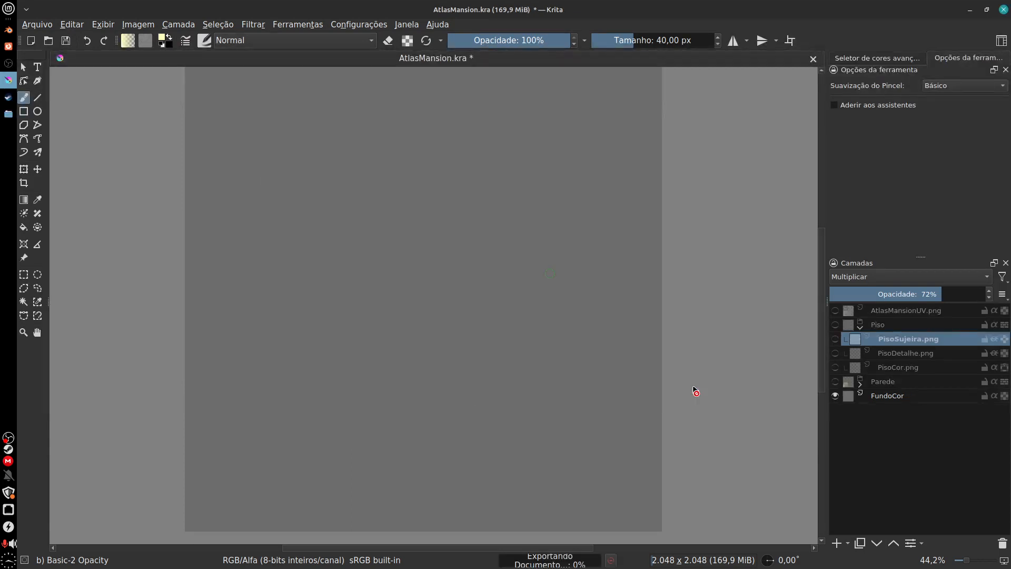
# Step: Switch back to Blender and reload the AtlasMansion image with the newly exported version
pyautogui.hotkey('alt', 'Tab')
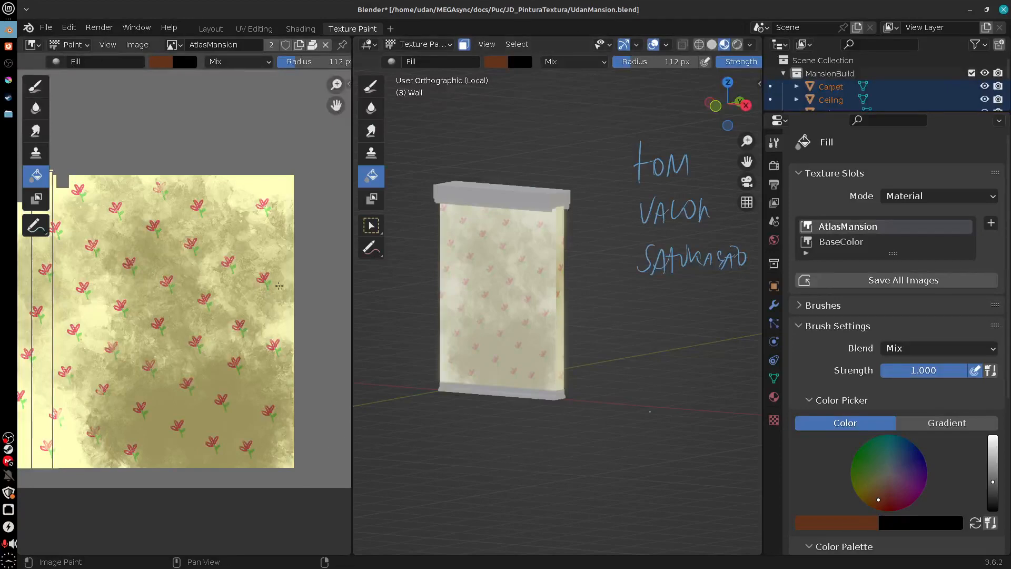
pyautogui.click(136, 44)
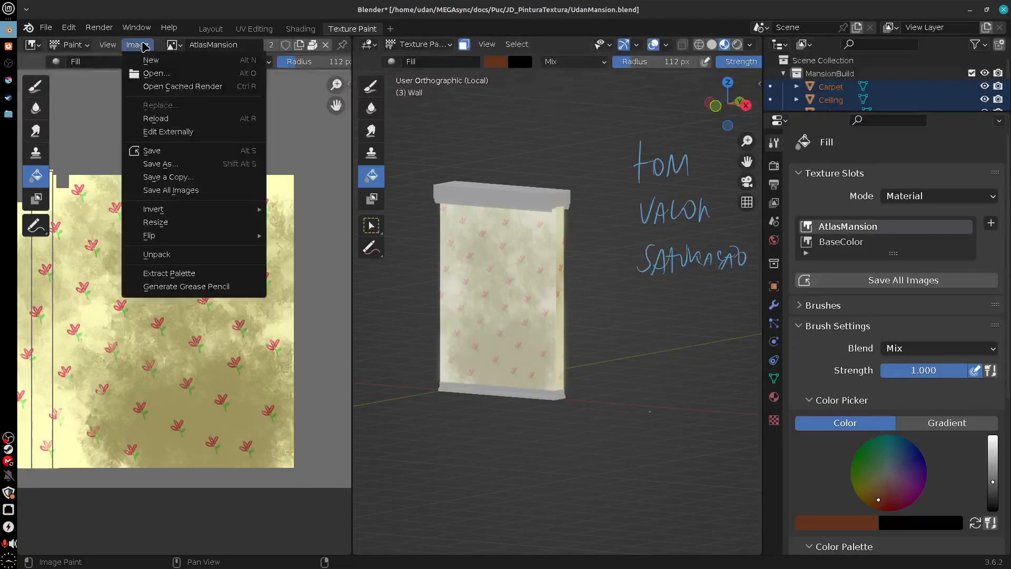
pyautogui.click(202, 118)
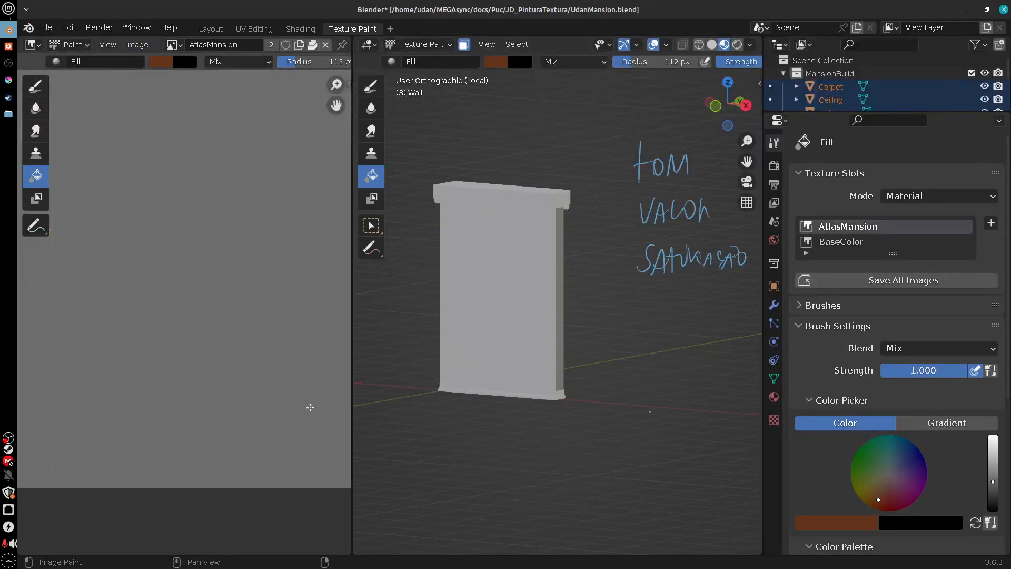
# Step: Fill the wall surface with the pale yellow swatch from UdanPalette
pyautogui.scroll(2, 198, 446)
pyautogui.moveTo(605, 363); pyautogui.dragTo(630, 358, button='middle')
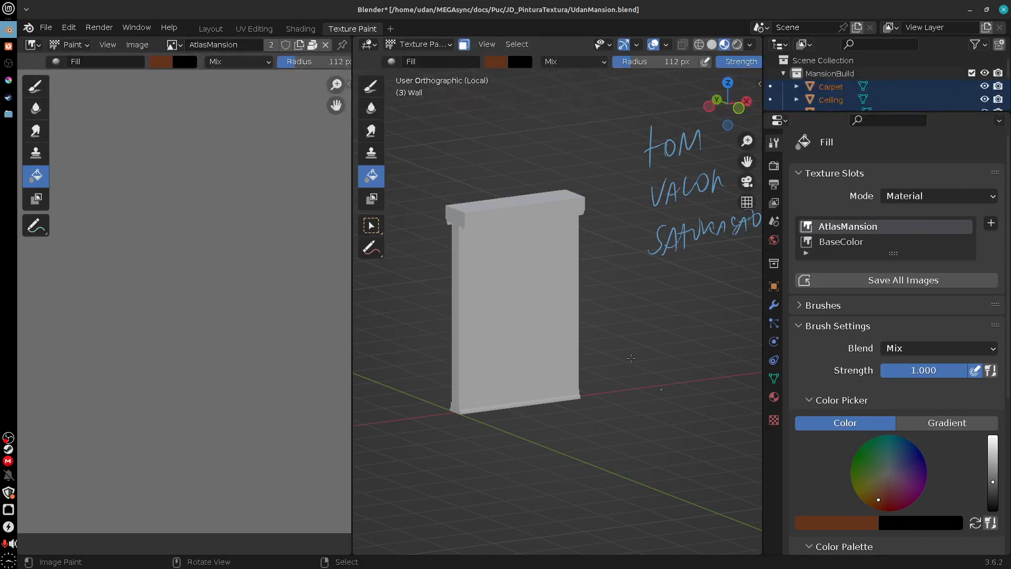
pyautogui.click(539, 315)
pyautogui.moveTo(643, 376)
pyautogui.mouseDown(button='middle')
pyautogui.moveTo(695, 363)
pyautogui.moveTo(553, 338)
pyautogui.moveTo(631, 348)
pyautogui.moveTo(579, 350)
pyautogui.moveTo(627, 360)
pyautogui.mouseUp(button='middle')
pyautogui.click(553, 337)
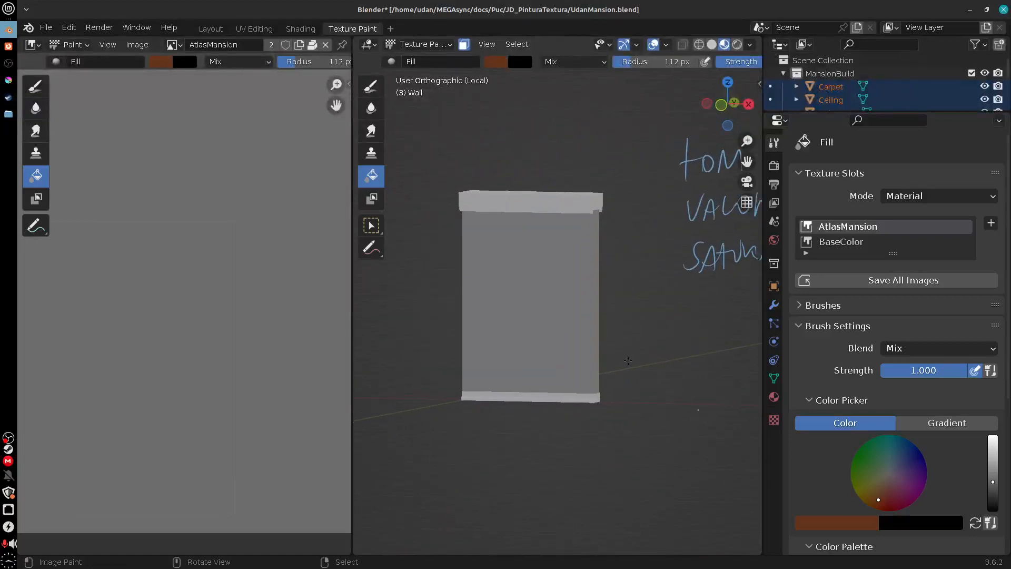
pyautogui.scroll(3, 626, 364)
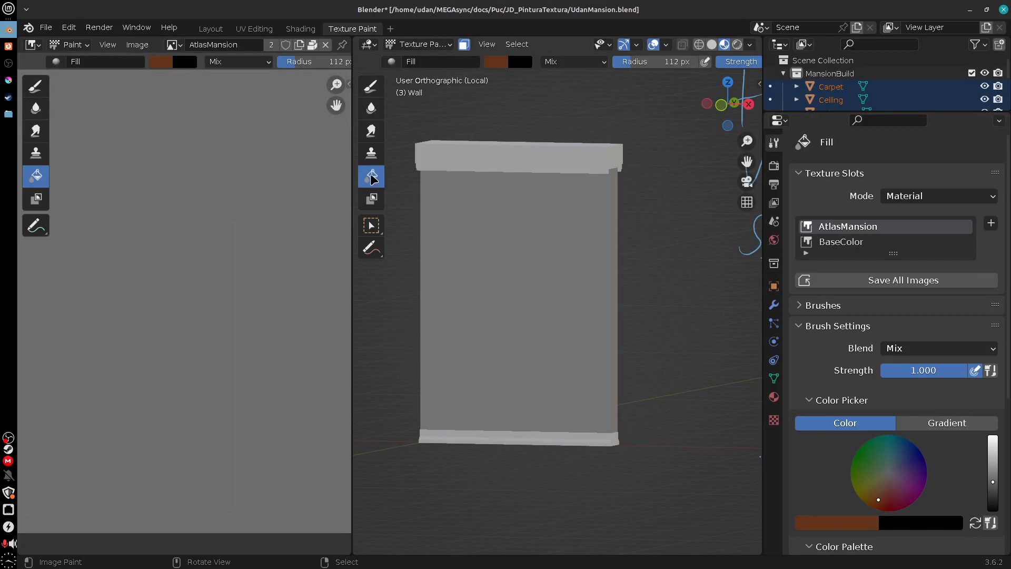
pyautogui.scroll(-5, 828, 274)
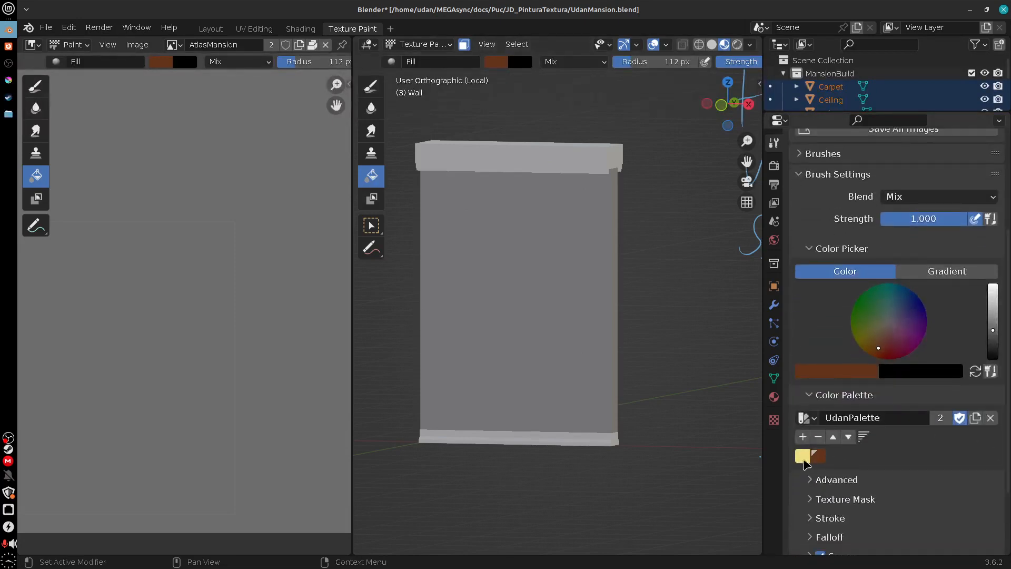
pyautogui.click(801, 456)
pyautogui.click(580, 377)
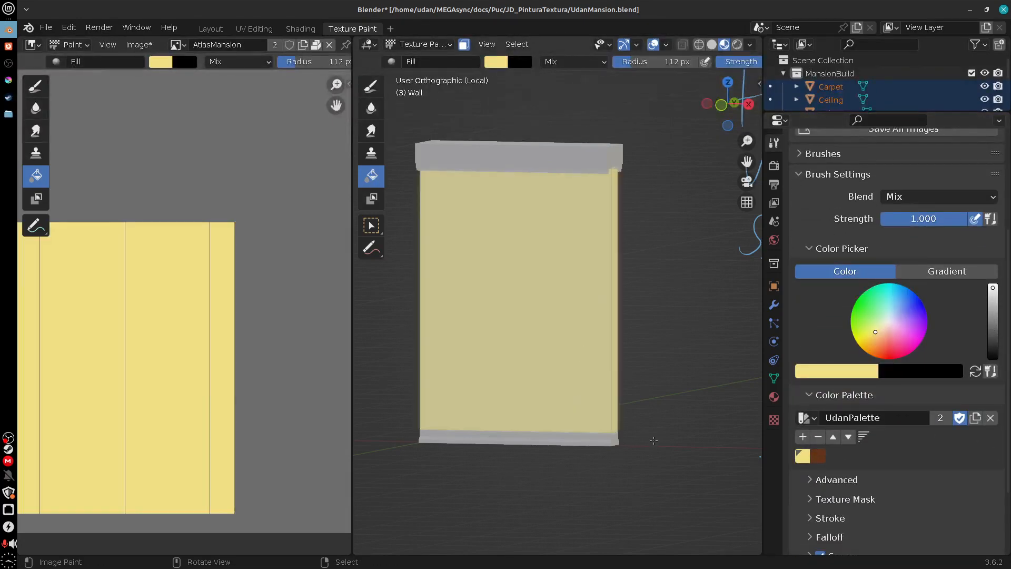
# Step: Go to the Layout workspace and display the mansion pieces in Material Preview shading
pyautogui.click(211, 28)
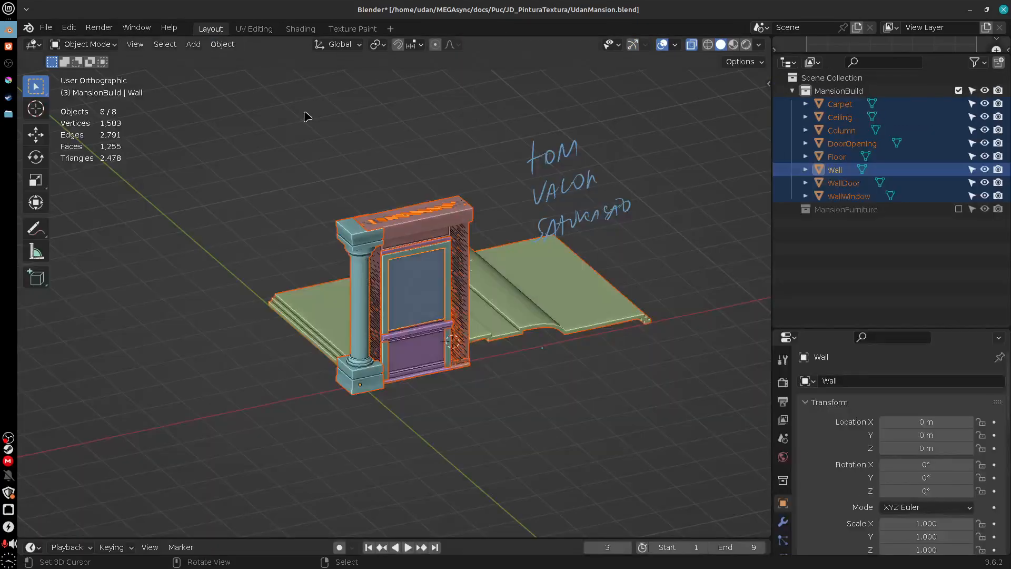
pyautogui.click(733, 44)
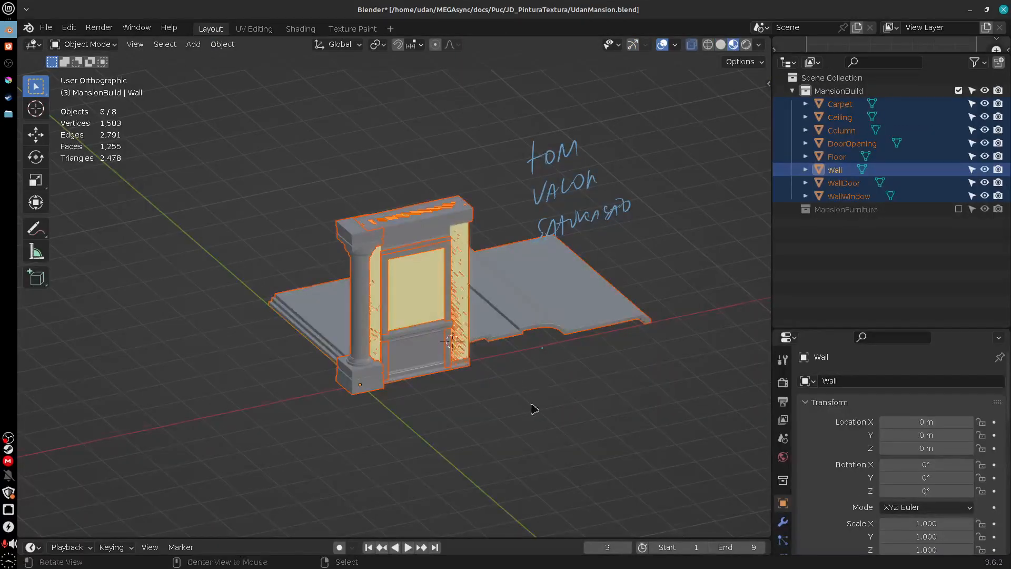
pyautogui.moveTo(532, 409); pyautogui.dragTo(471, 343, button='middle')
# Step: Move the Wall out of the assembled pieces to about X 6.08 m, Y -0.84 m, Z -0.21 m
pyautogui.click(450, 304)
pyautogui.press('g')
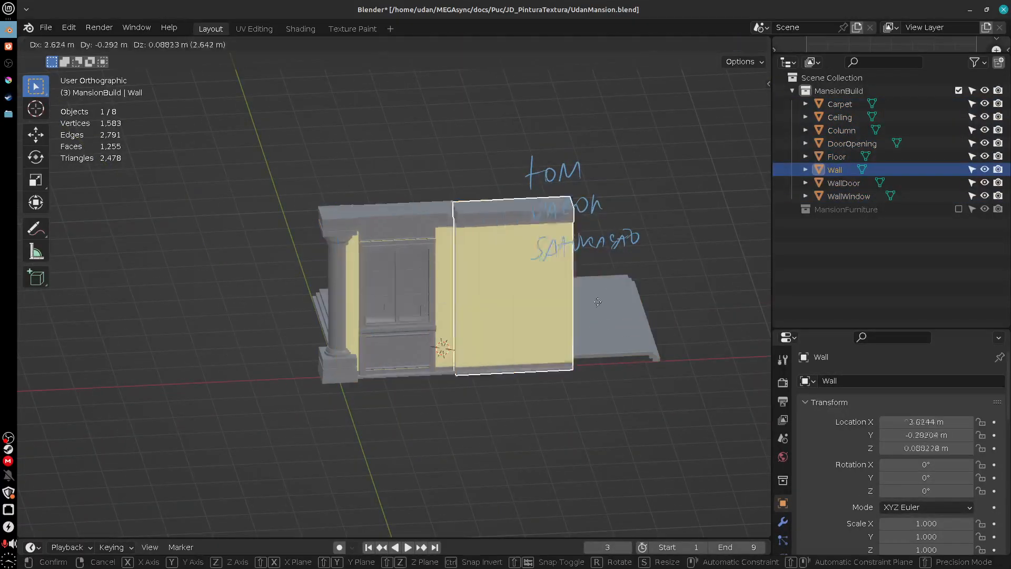
pyautogui.click(714, 311)
# Step: Move WallWindow out to the other side of the column, and WallDoor to about X -5.6 m, Y 1.7 m, Z 2.4 m
pyautogui.click(440, 318)
pyautogui.click(450, 324)
pyautogui.press('g')
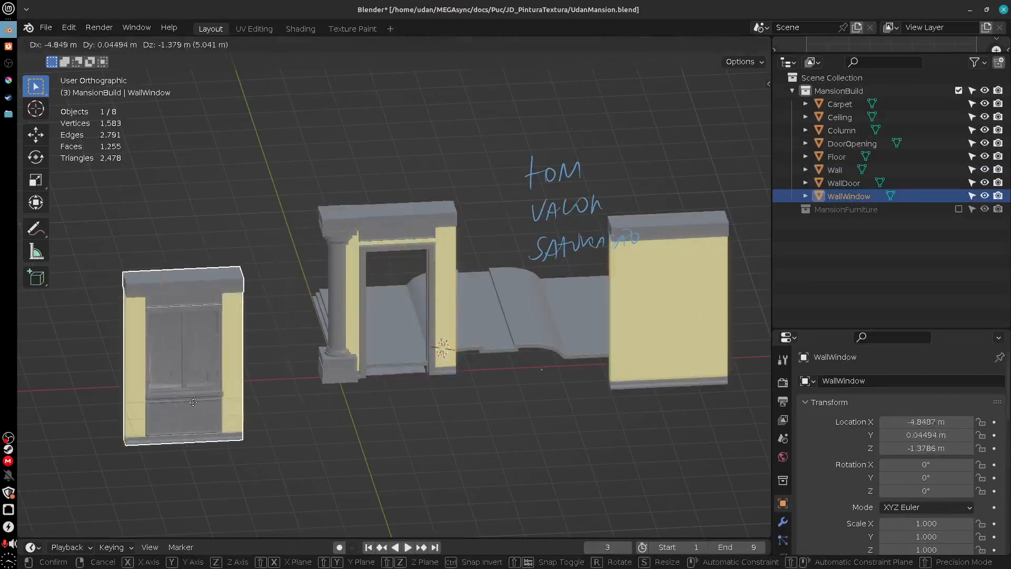
pyautogui.click(177, 412)
pyautogui.click(451, 326)
pyautogui.press('g')
pyautogui.click(143, 174)
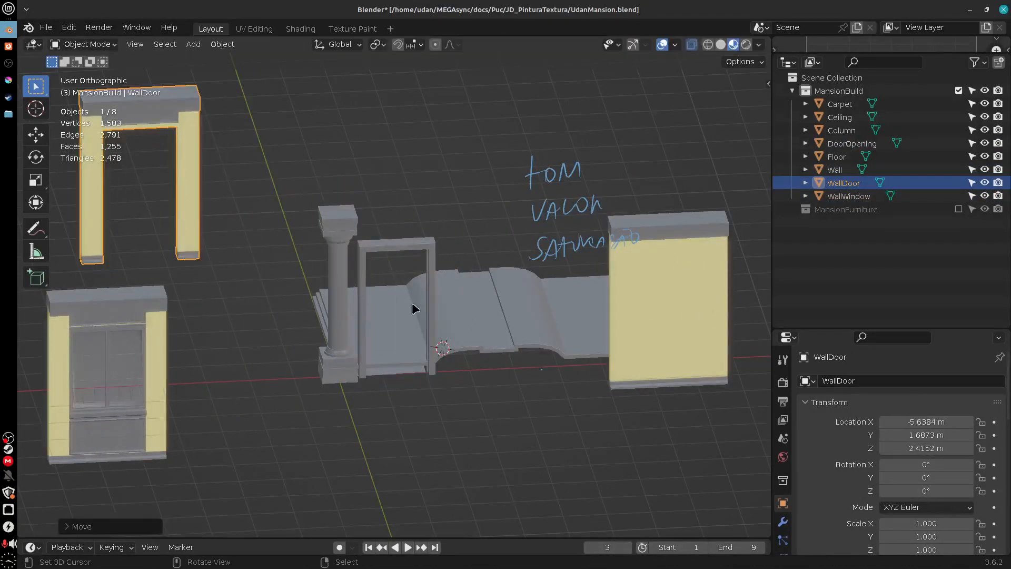
# Step: Move the Wall beside WallWindow at about X -3.45 m, and WallDoor above WallWindow at about X -6.34 m, Z 2.12 m
pyautogui.click(682, 367)
pyautogui.press('g')
pyautogui.click(258, 425)
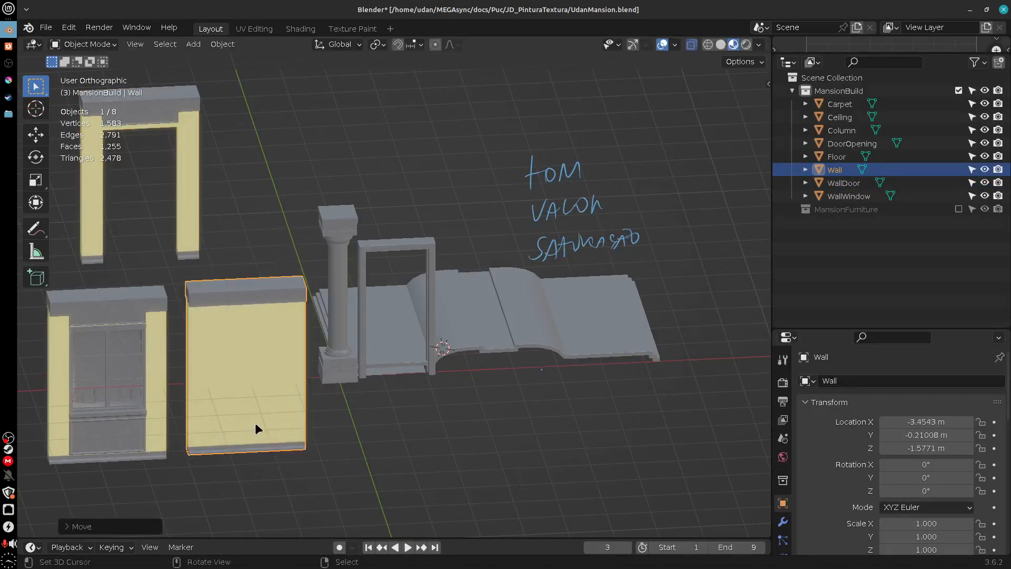
pyautogui.click(201, 251)
pyautogui.press('g')
pyautogui.click(177, 261)
pyautogui.moveTo(472, 448); pyautogui.dragTo(592, 414, button='middle')
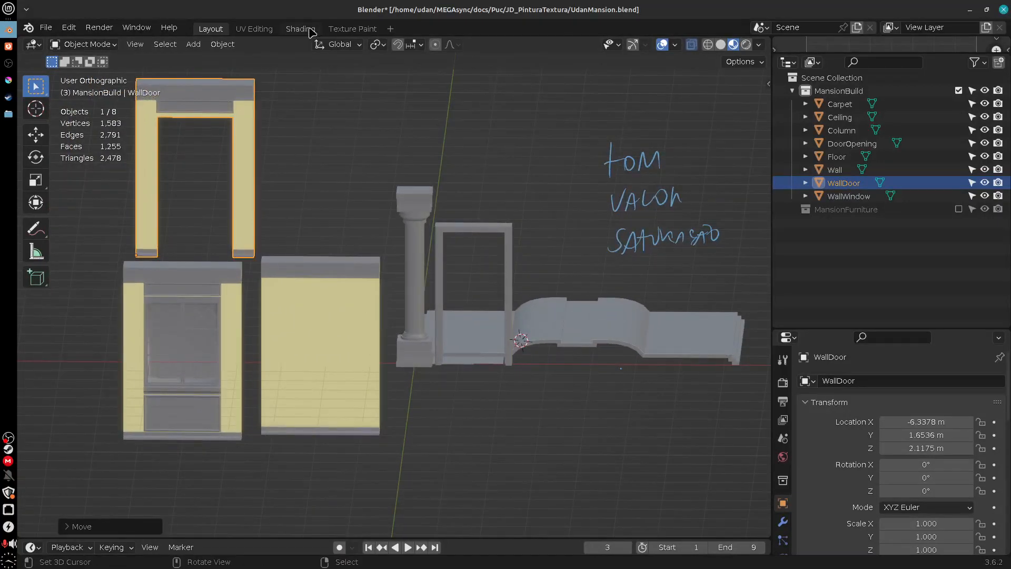
pyautogui.click(353, 367)
# Step: Undo the moves of WallDoor and WallWindow, as well as the Wall's latest move beside them
pyautogui.hotkey('ctrl', 'z')
pyautogui.hotkey('ctrl', 'z')
pyautogui.hotkey('ctrl', 'z')
pyautogui.hotkey('ctrl', 'z')
pyautogui.hotkey('ctrl', 'z')
pyautogui.hotkey('ctrl', 'z')
pyautogui.hotkey('ctrl', 'z')
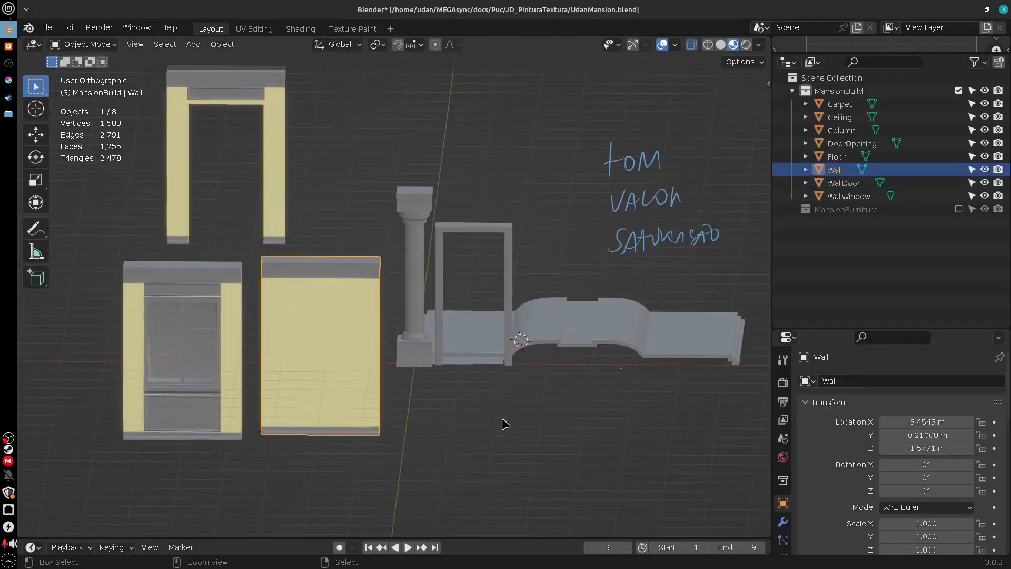
pyautogui.hotkey('ctrl', 'z')
pyautogui.hotkey('ctrl', 'z')
pyautogui.hotkey('ctrl', 'z')
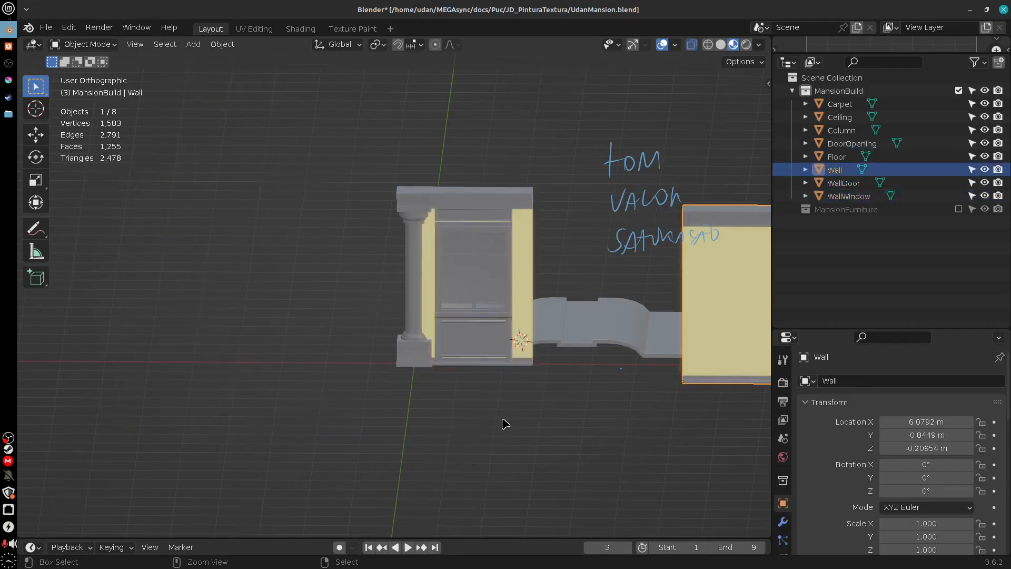
# Step: In the Texture Paint workspace, undo the Wall's remaining move and the yellow fills, back to the empty BaseColor image
pyautogui.click(352, 28)
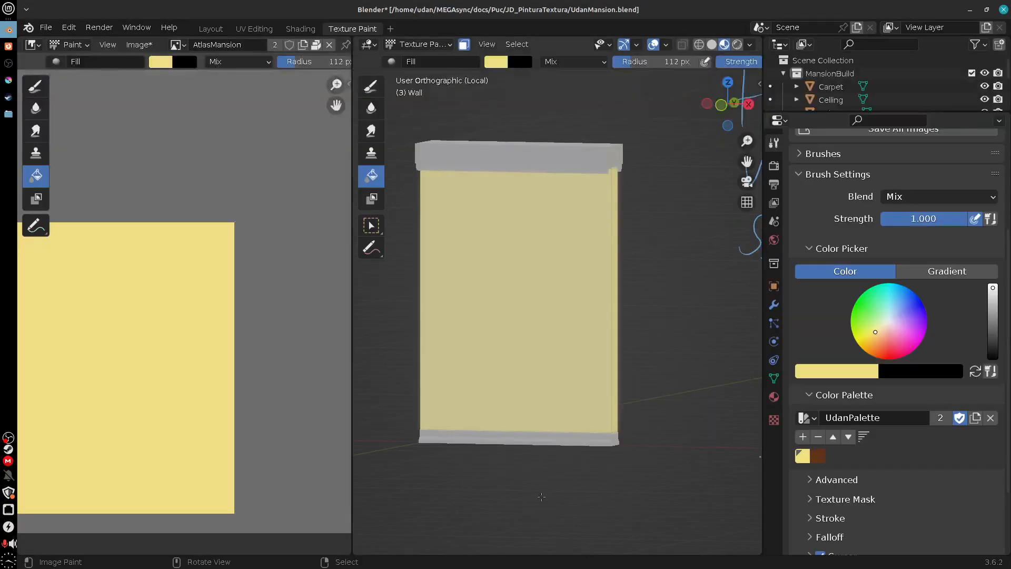
pyautogui.moveTo(260, 430); pyautogui.dragTo(300, 391, button='middle')
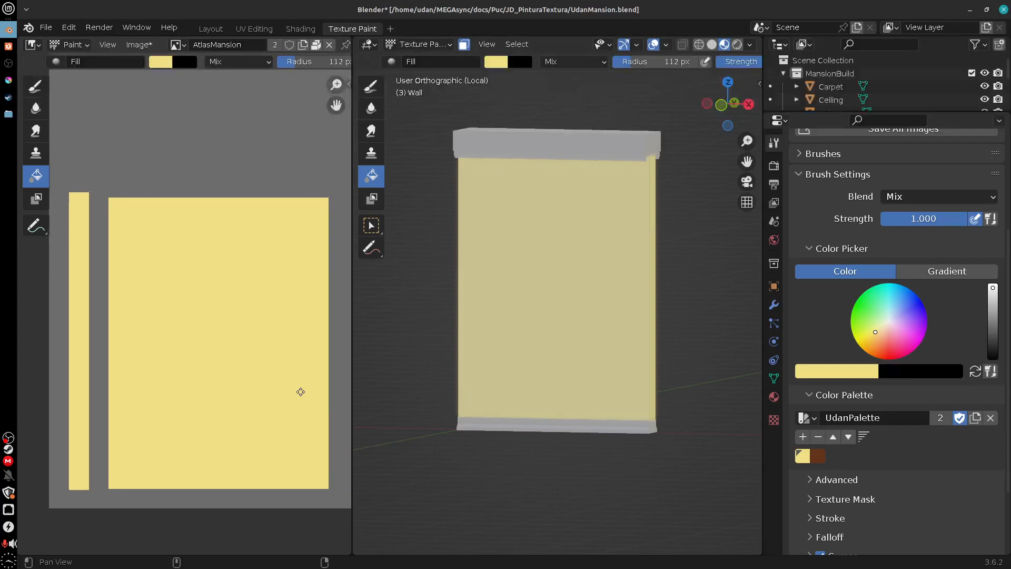
pyautogui.keyDown('shift'); pyautogui.moveTo(616, 460); pyautogui.dragTo(609, 457, button='middle'); pyautogui.keyUp('shift')
pyautogui.hotkey('ctrl', 'z')
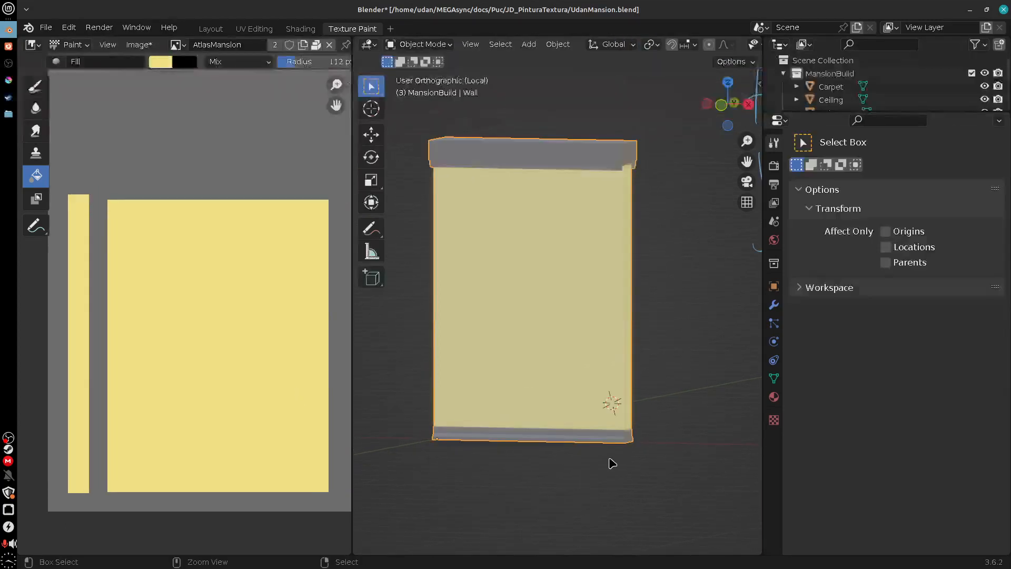
pyautogui.hotkey('ctrl', 'z')
pyautogui.hotkey('ctrl', 'z')
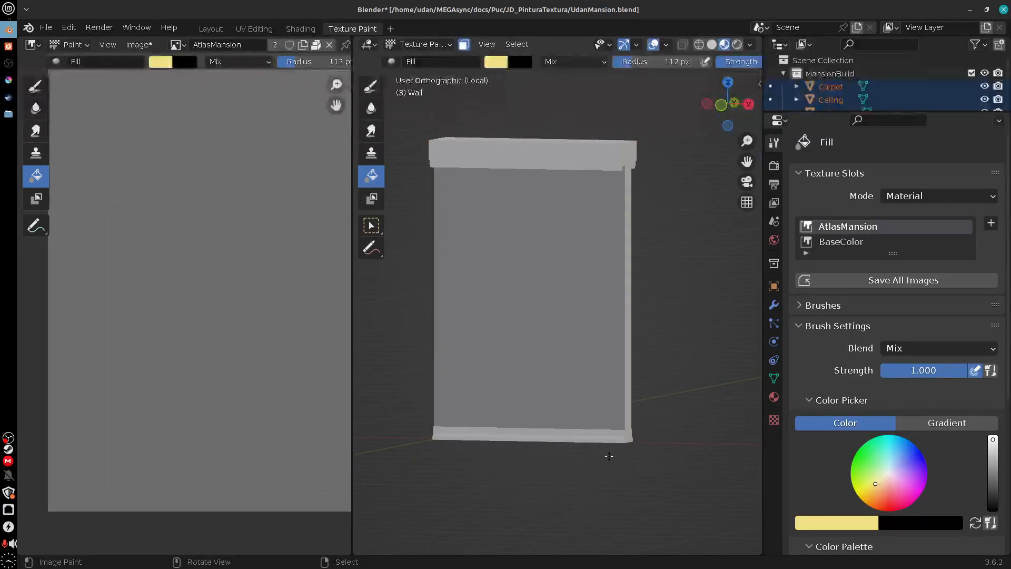
pyautogui.click(628, 340)
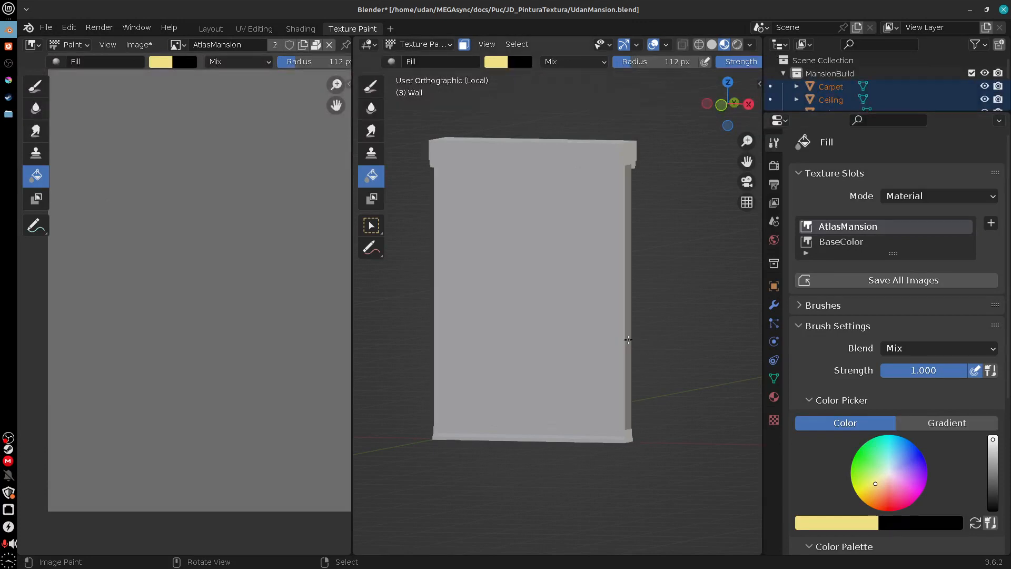
pyautogui.hotkey('ctrl', 'z')
pyautogui.hotkey('ctrl', 'z')
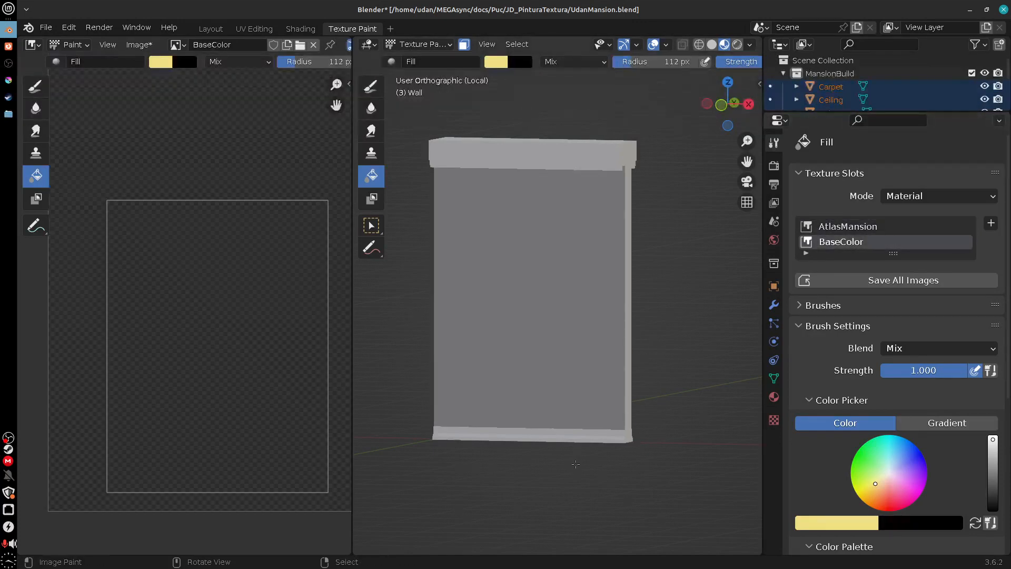
# Step: Fill the wall's masked front and side faces with the palette yellow on the BaseColor image
pyautogui.moveTo(643, 356)
pyautogui.mouseDown(button='middle')
pyautogui.moveTo(617, 432)
pyautogui.moveTo(508, 243)
pyautogui.mouseUp(button='middle')
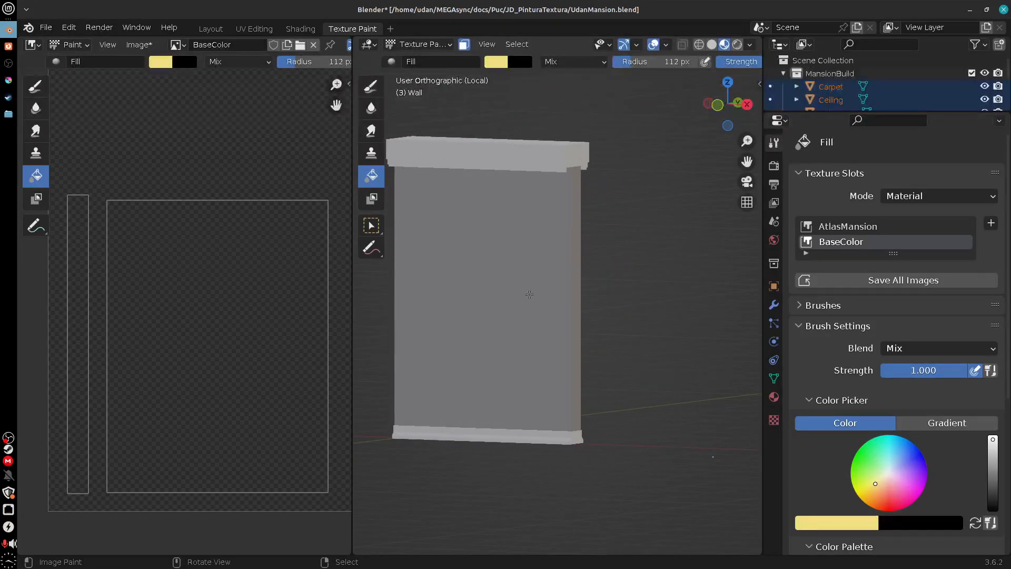
pyautogui.moveTo(531, 299); pyautogui.dragTo(566, 357, button='middle')
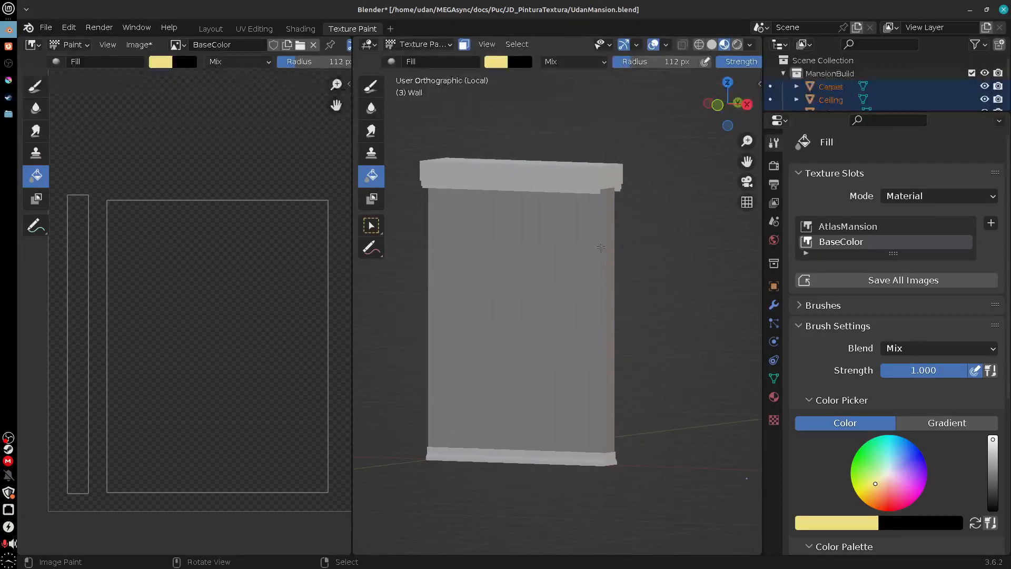
pyautogui.click(511, 281)
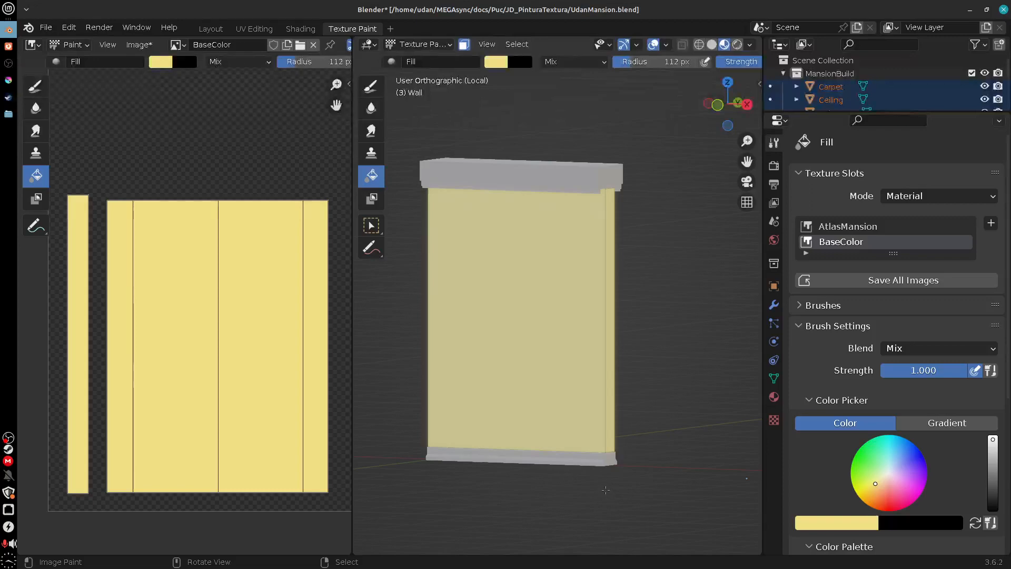
pyautogui.click(225, 465)
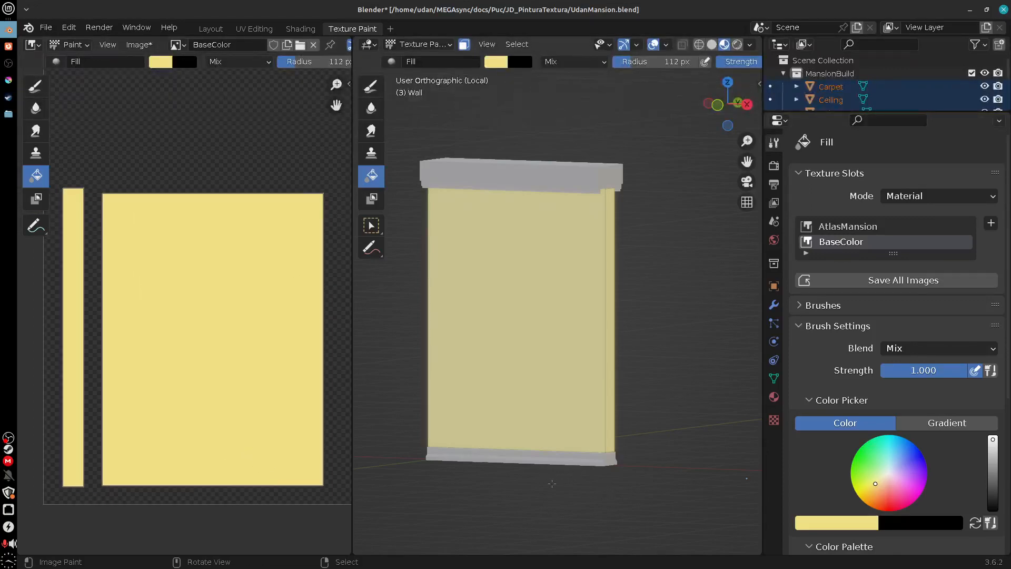
# Step: Invert the Wall's face mask so the top and bottom trim are selected in place of the yellow faces
pyautogui.moveTo(552, 483); pyautogui.dragTo(594, 430, button='middle')
pyautogui.click(590, 438)
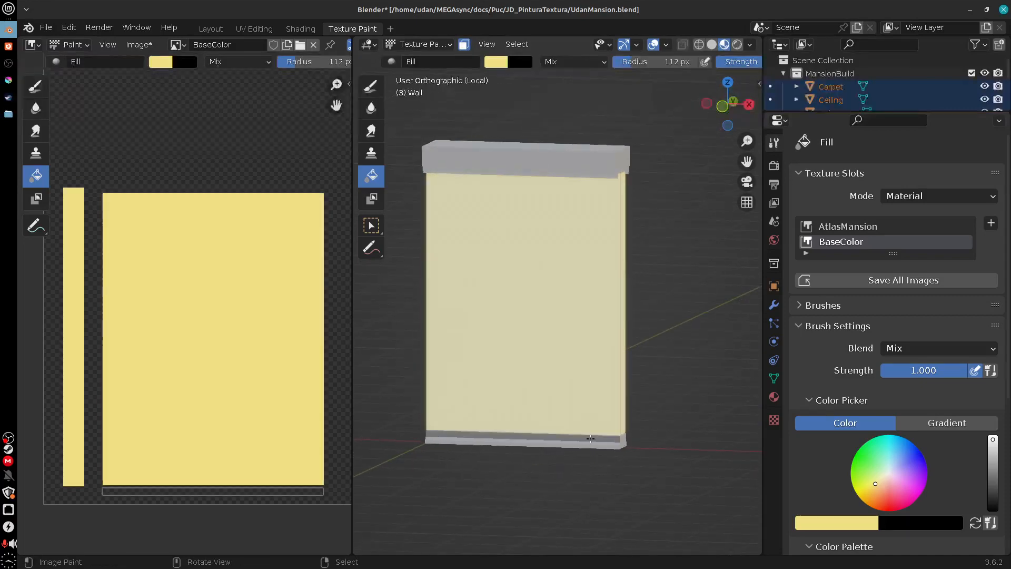
pyautogui.rightClick(604, 411)
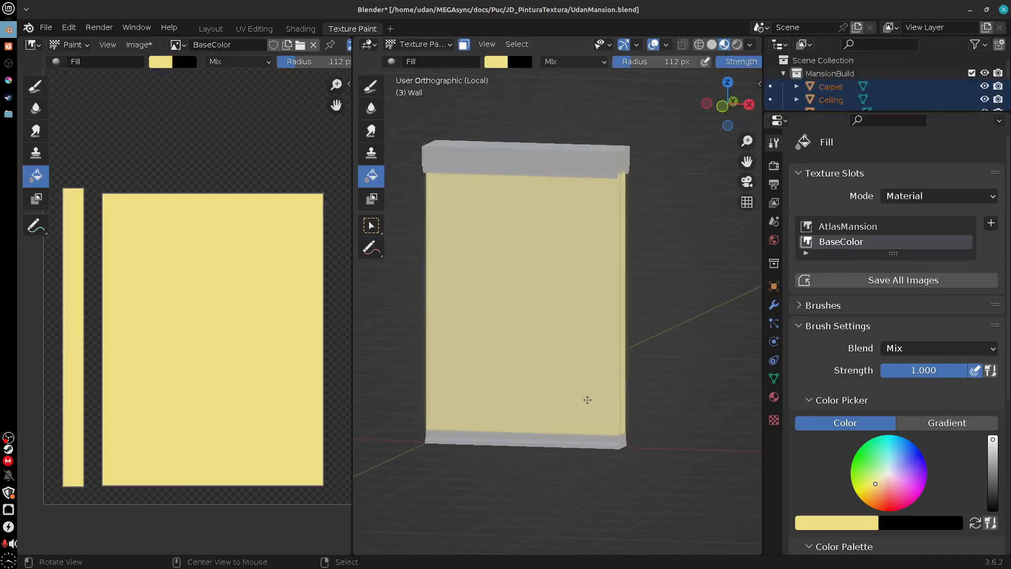
pyautogui.moveTo(586, 401); pyautogui.dragTo(539, 348, button='middle')
pyautogui.rightClick(585, 363)
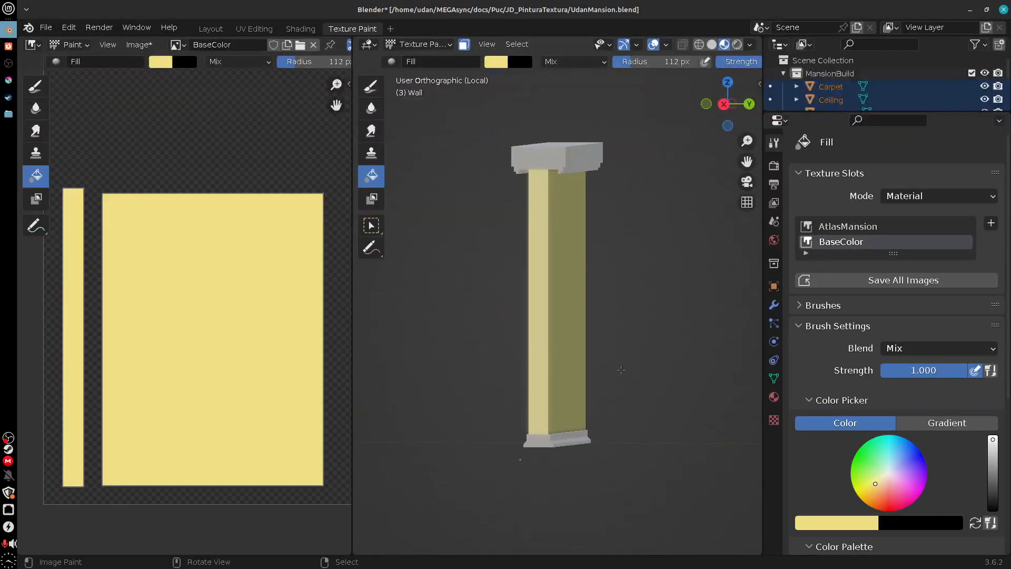
pyautogui.hotkey('ctrl', 'i')
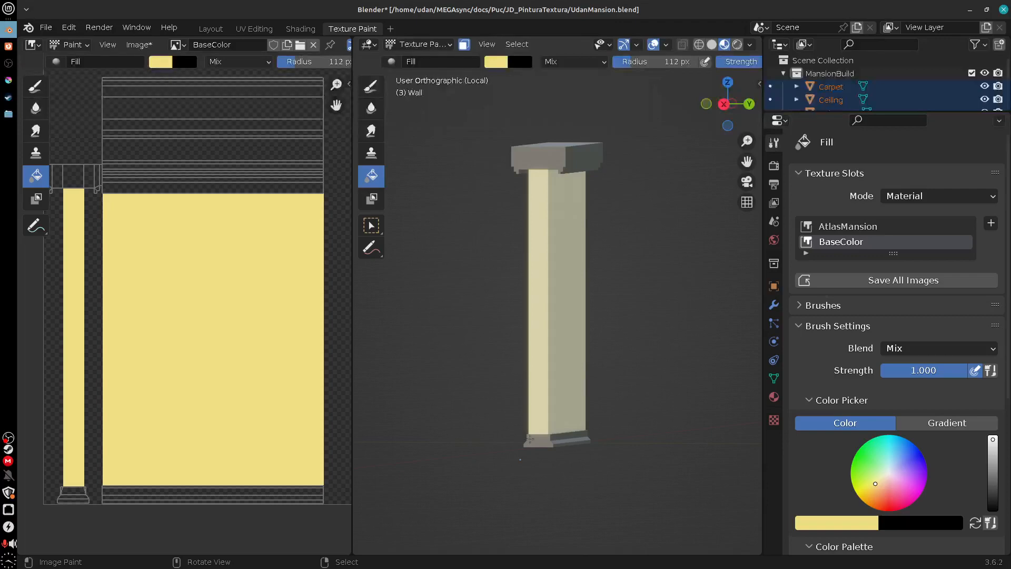
# Step: Pick the brown from UdanPalette and fill the wall's top and bottom trim with it
pyautogui.moveTo(530, 438); pyautogui.dragTo(650, 442, button='middle')
pyautogui.moveTo(1007, 353); pyautogui.dragTo(1006, 353)
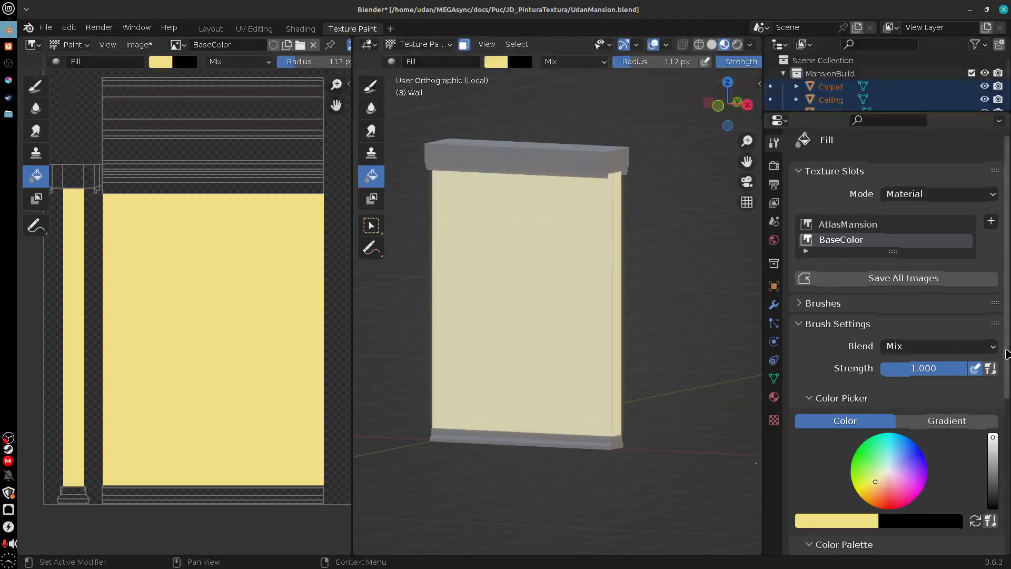
pyautogui.scroll(-5, 1006, 354)
pyautogui.click(817, 456)
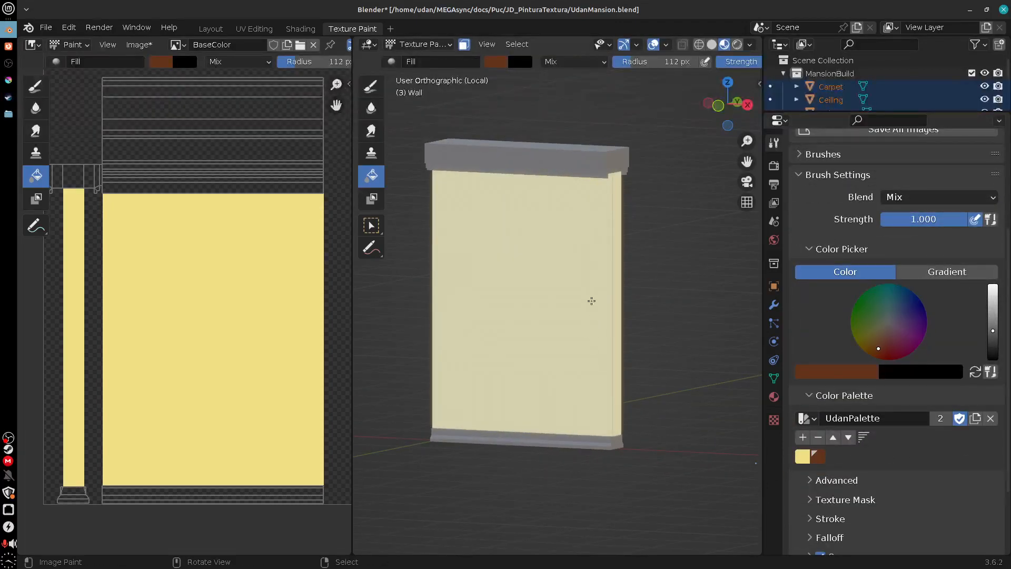
pyautogui.click(553, 166)
pyautogui.moveTo(605, 480)
pyautogui.mouseDown(button='middle')
pyautogui.moveTo(546, 432)
pyautogui.moveTo(758, 390)
pyautogui.mouseUp(button='middle')
# Step: Make the brush brown slightly less saturated and refill the wall's top and bottom trim with it
pyautogui.click(849, 371)
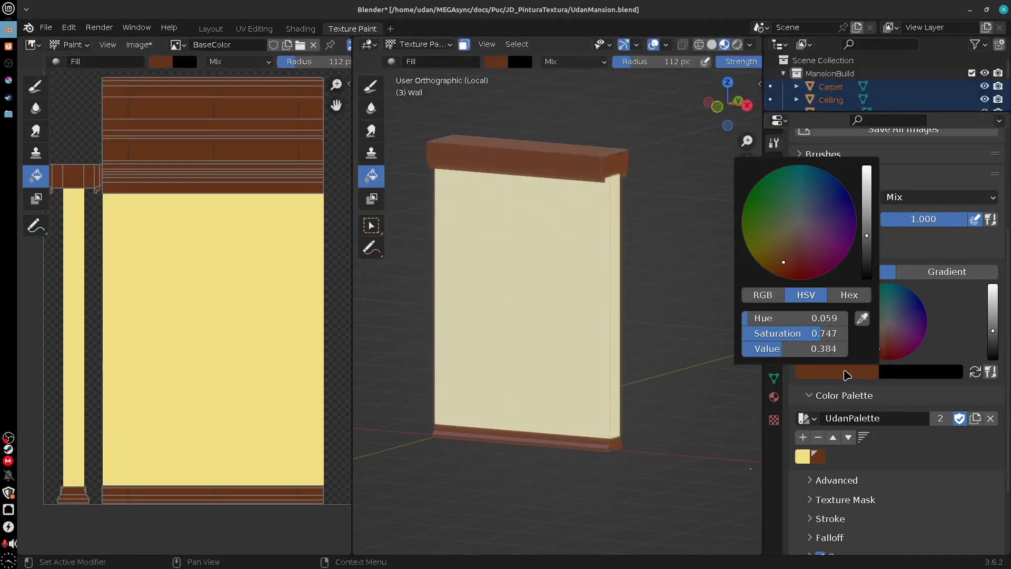
pyautogui.moveTo(787, 261); pyautogui.dragTo(786, 255)
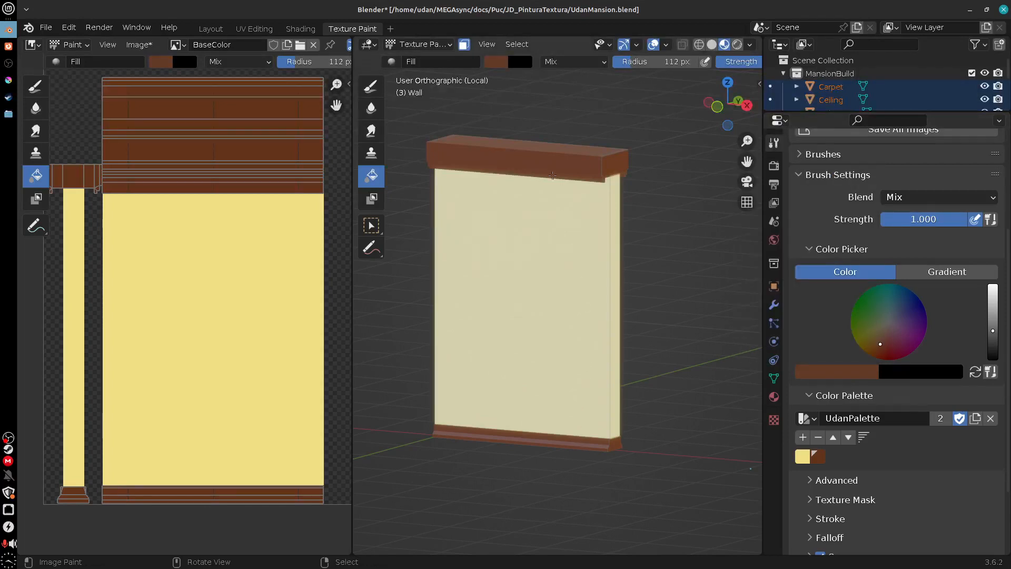
pyautogui.moveTo(524, 502); pyautogui.dragTo(417, 402, button='middle')
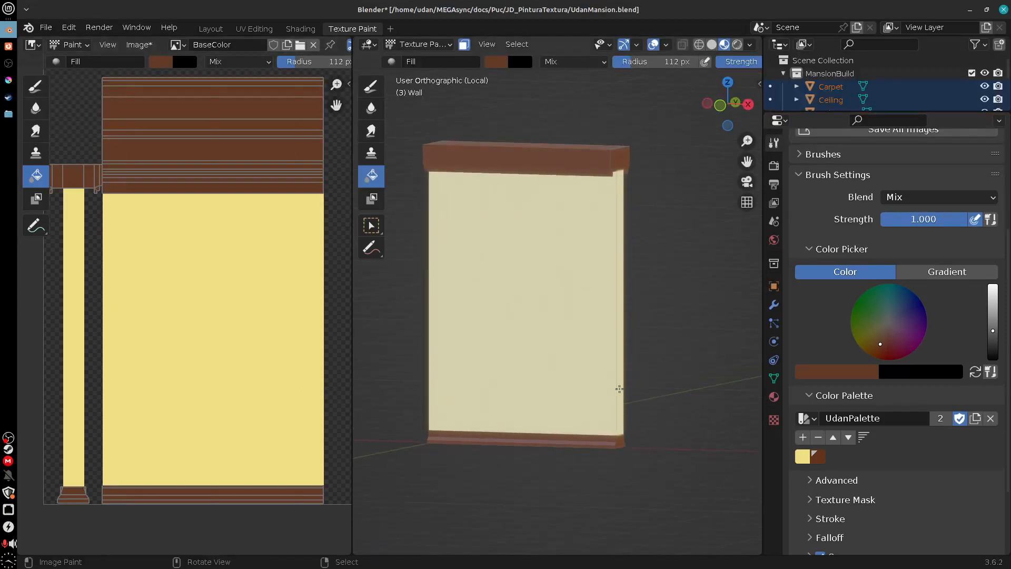
pyautogui.click(506, 202)
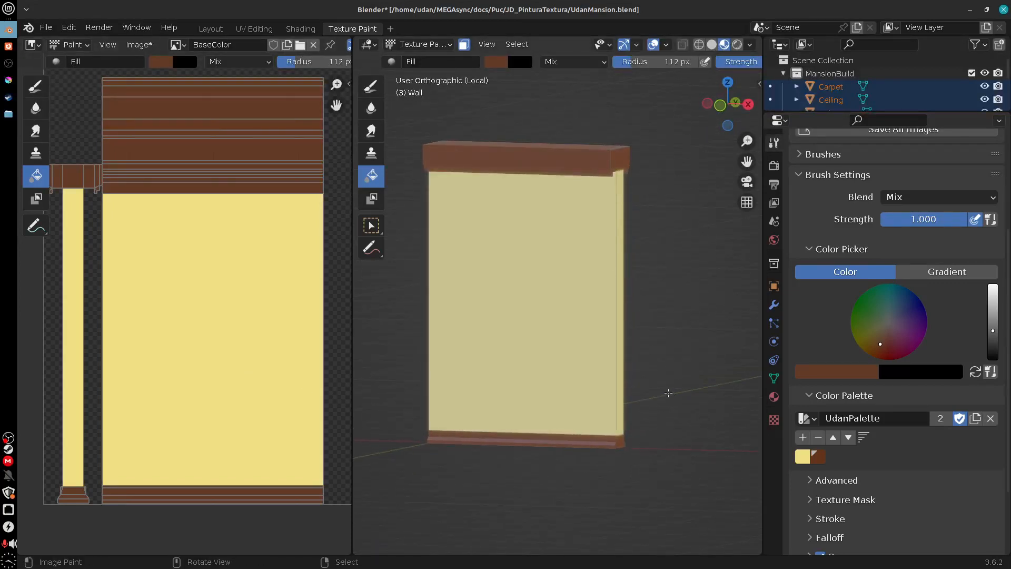
# Step: Display the Wall in Solid shading with Flat lighting and examine its base colours from the front
pyautogui.click(711, 45)
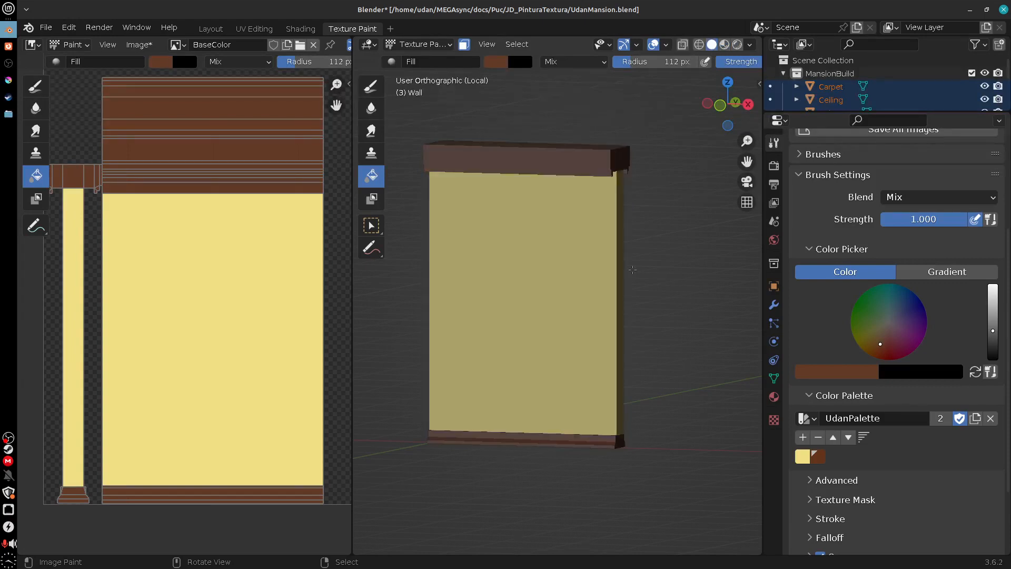
pyautogui.click(749, 45)
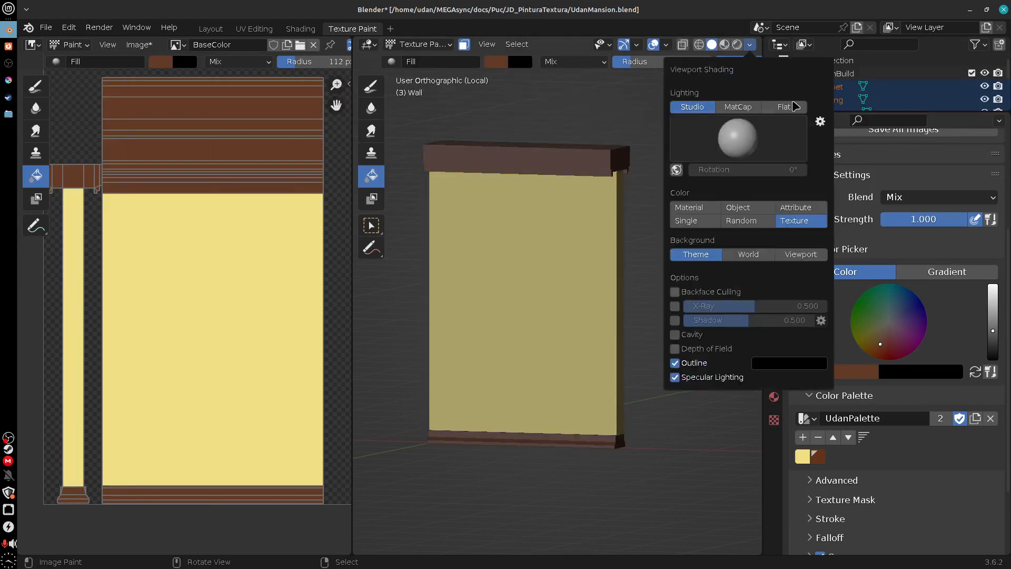
pyautogui.click(783, 107)
pyautogui.moveTo(621, 295)
pyautogui.mouseDown(button='middle')
pyautogui.moveTo(537, 402)
pyautogui.moveTo(737, 406)
pyautogui.moveTo(694, 403)
pyautogui.mouseUp(button='middle')
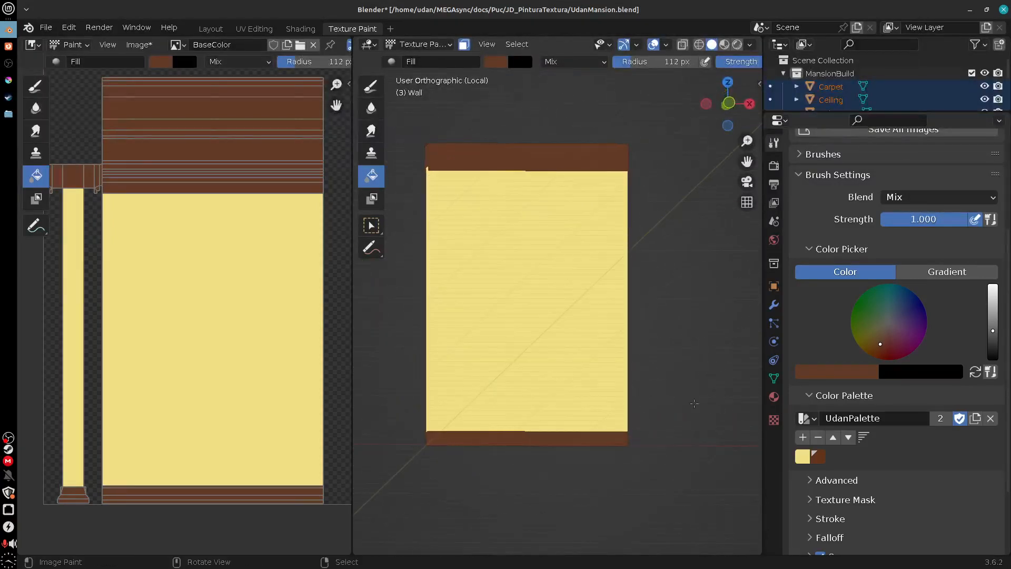
pyautogui.press('KP_1')
pyautogui.keyDown('shift'); pyautogui.moveTo(650, 460); pyautogui.dragTo(661, 449, button='middle'); pyautogui.keyUp('shift')
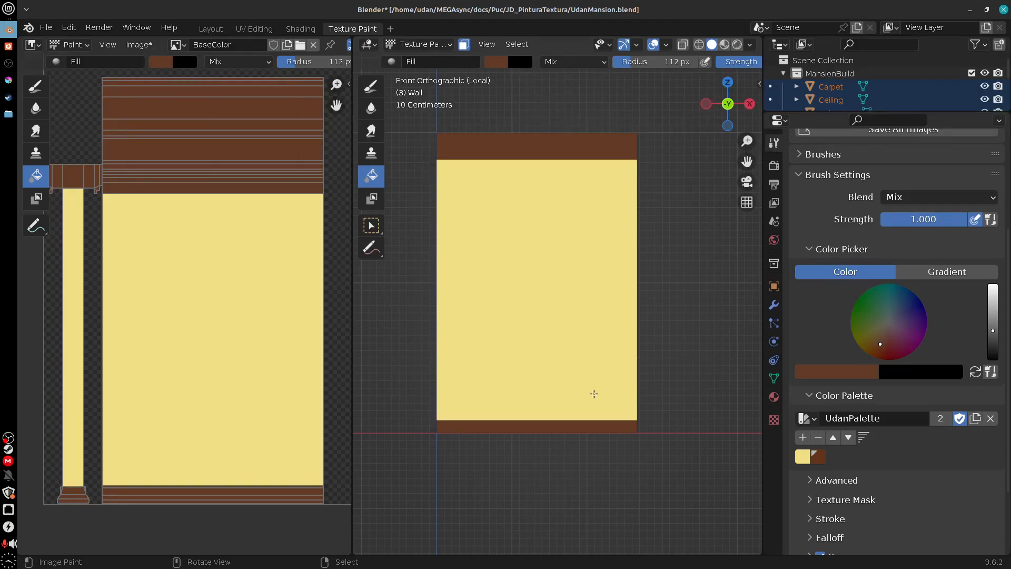
# Step: Go to the Layout workspace, select WallWindow and isolate it in local view
pyautogui.hotkey('ctrl', 'pagedown')
pyautogui.click(495, 338)
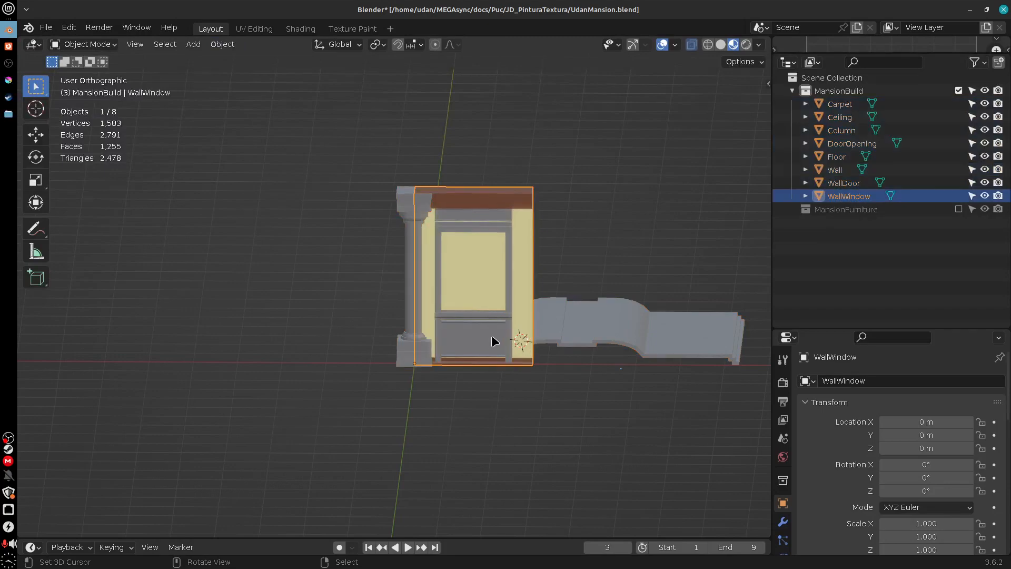
pyautogui.press('Tab')
pyautogui.press('Tab')
pyautogui.press('KP_Divide')
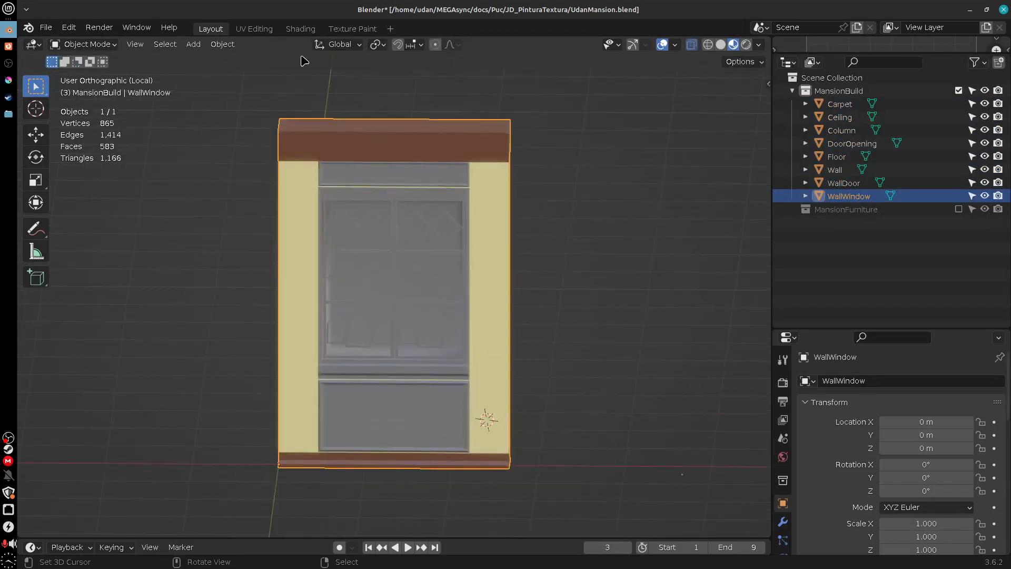
# Step: Open WallWindow in the Texture Paint workspace and display it in Material Preview shading at an angle
pyautogui.click(300, 29)
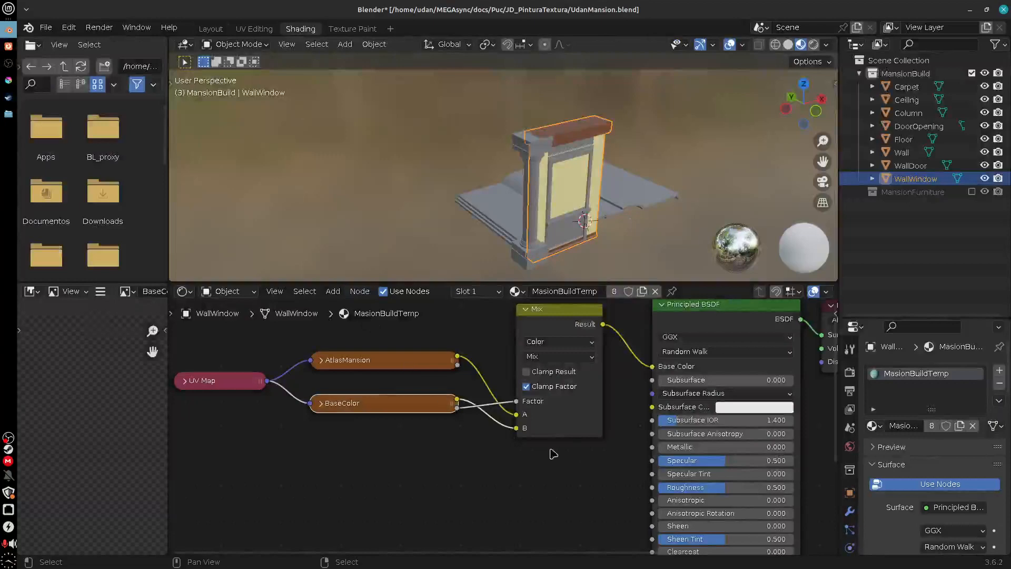
pyautogui.click(345, 29)
pyautogui.keyDown('shift'); pyautogui.moveTo(628, 429); pyautogui.dragTo(607, 500, button='middle'); pyautogui.keyUp('shift')
pyautogui.press('Tab')
pyautogui.press('Tab')
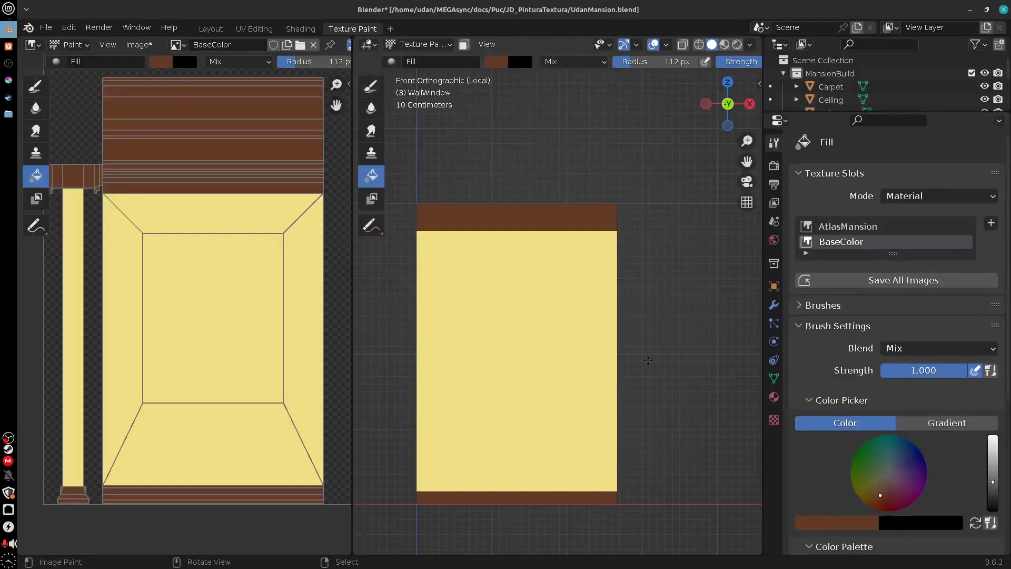
pyautogui.click(724, 44)
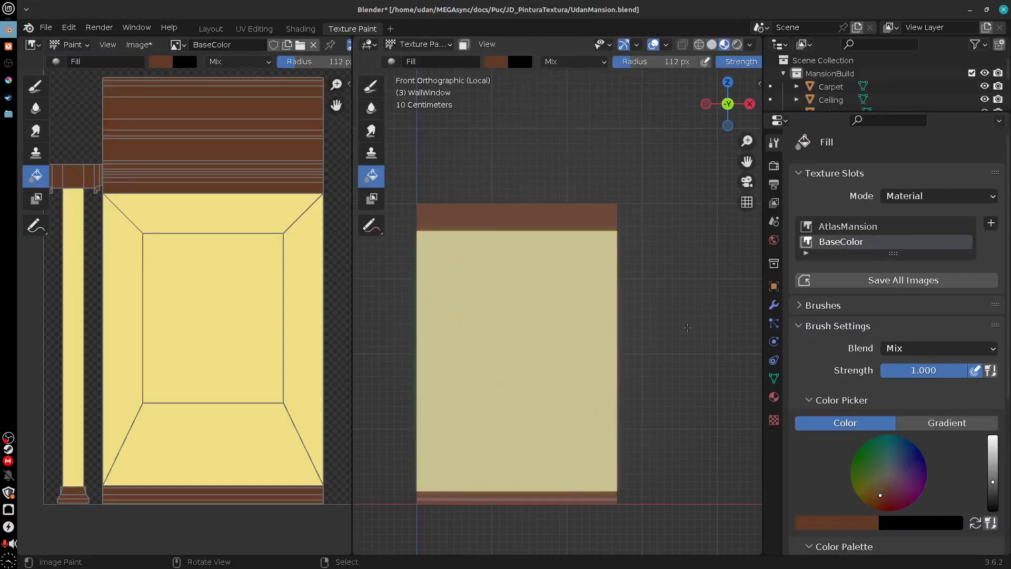
pyautogui.moveTo(687, 327); pyautogui.dragTo(587, 405, button='middle')
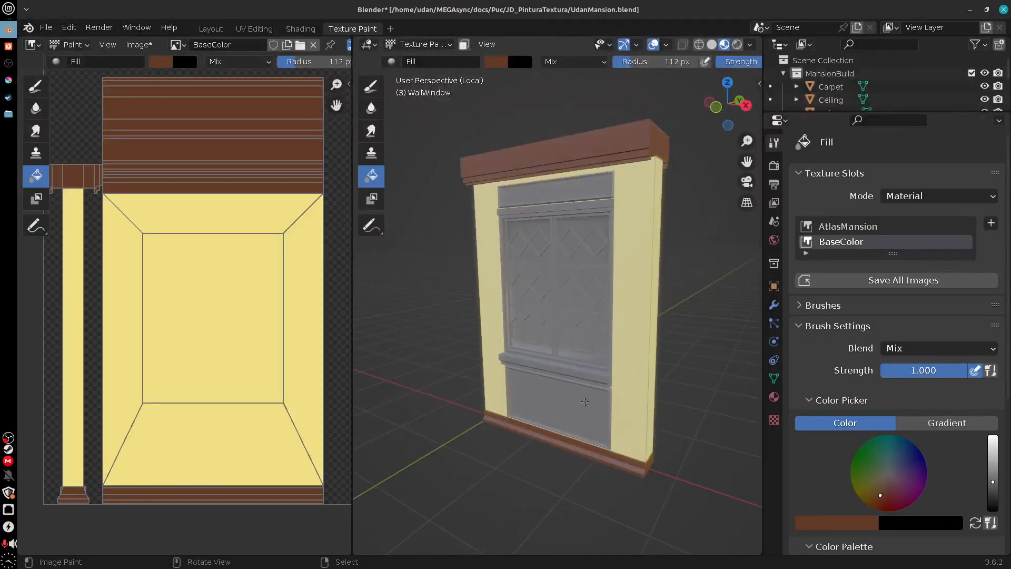
# Step: Turn on face selection masking for WallWindow and select the recessed panels above and below the window
pyautogui.press('Tab')
pyautogui.press('Tab')
pyautogui.press('m')
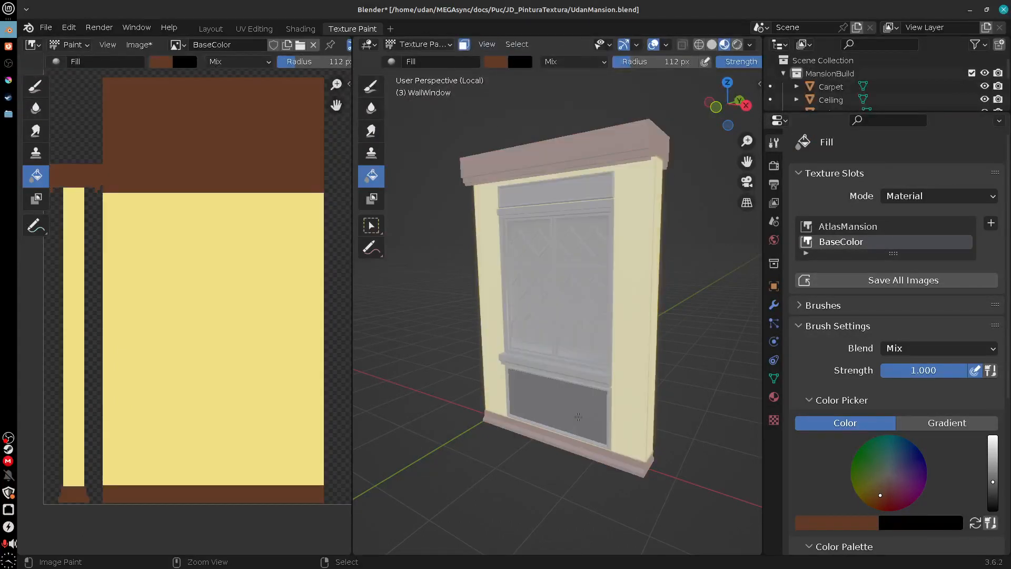
pyautogui.click(578, 417)
pyautogui.keyDown('shift'); pyautogui.click(568, 185); pyautogui.keyUp('shift')
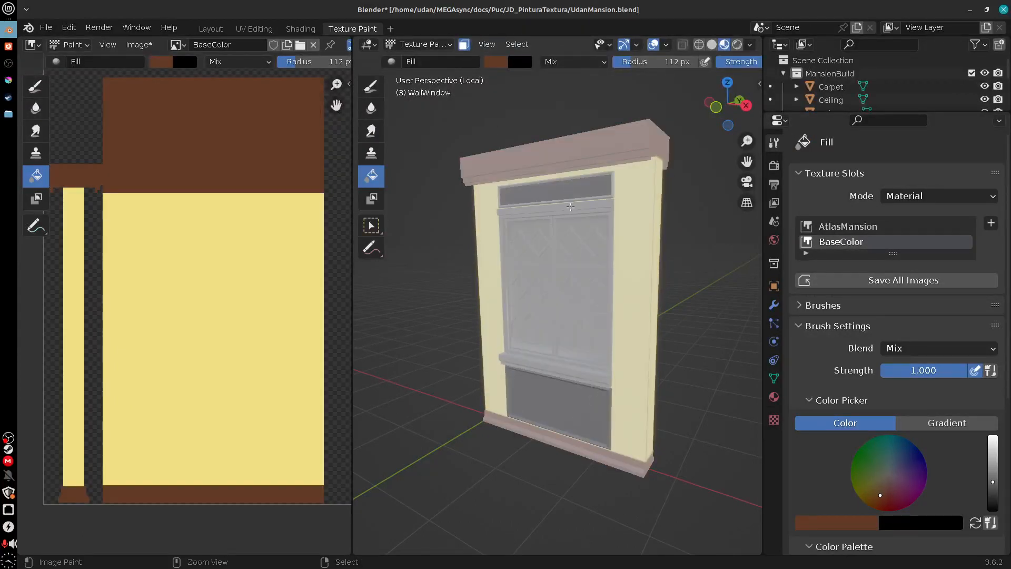
pyautogui.moveTo(609, 464); pyautogui.dragTo(692, 459, button='middle')
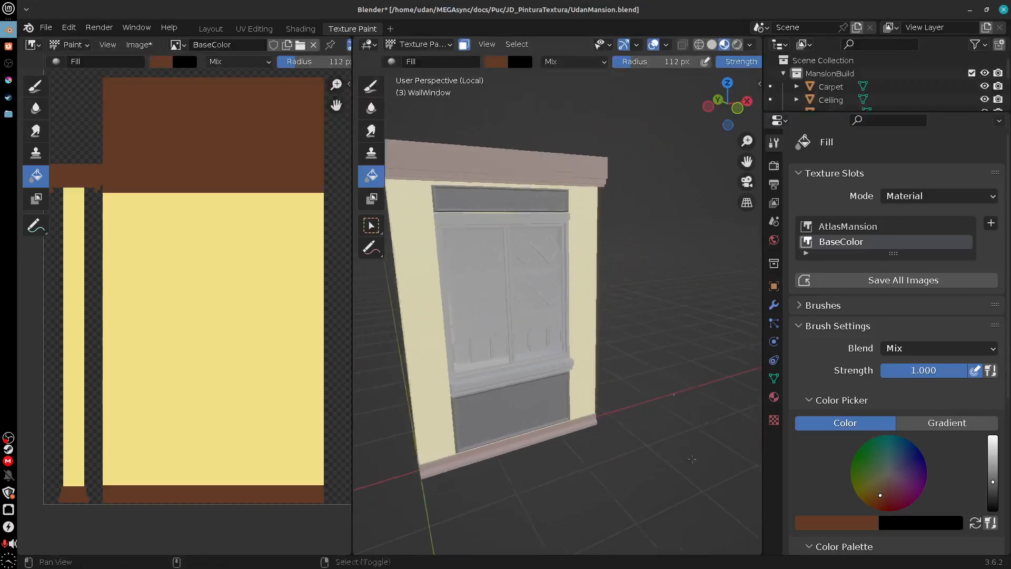
# Step: Load the UdanPalette yellow into the brush and shift it to a darker, desaturated greyish mauve
pyautogui.scroll(-5, 842, 421)
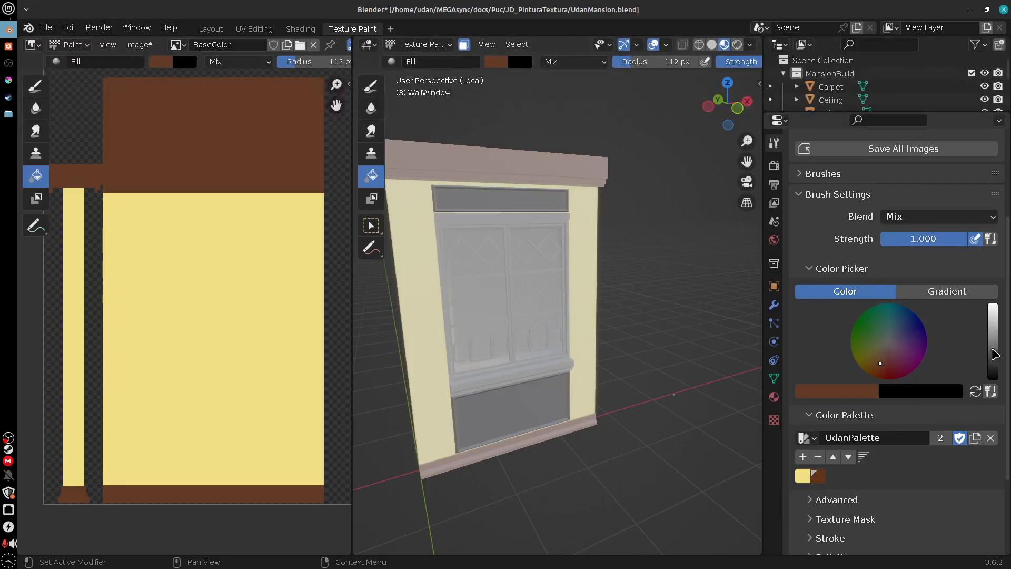
pyautogui.click(802, 476)
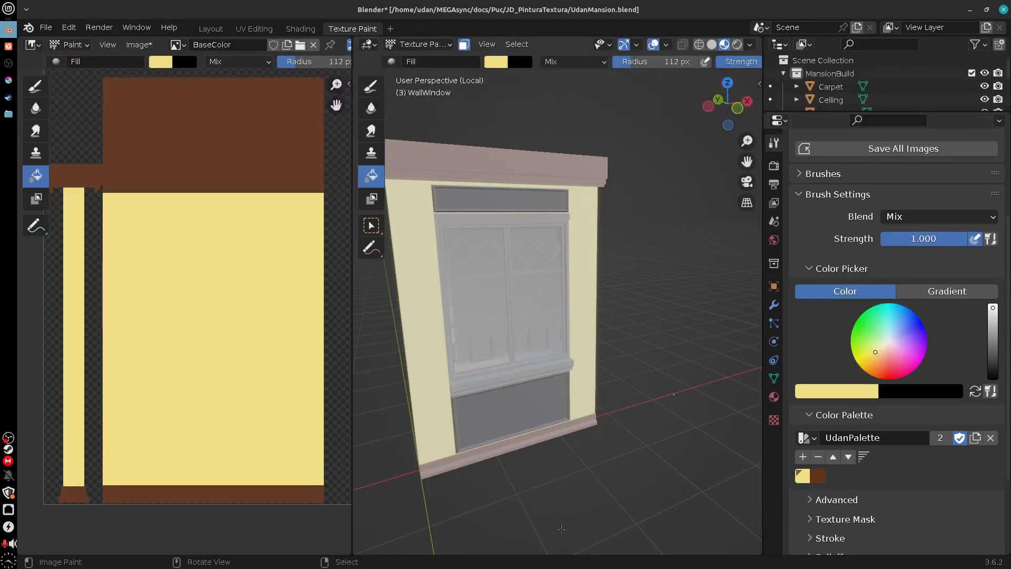
pyautogui.moveTo(993, 312); pyautogui.dragTo(993, 322)
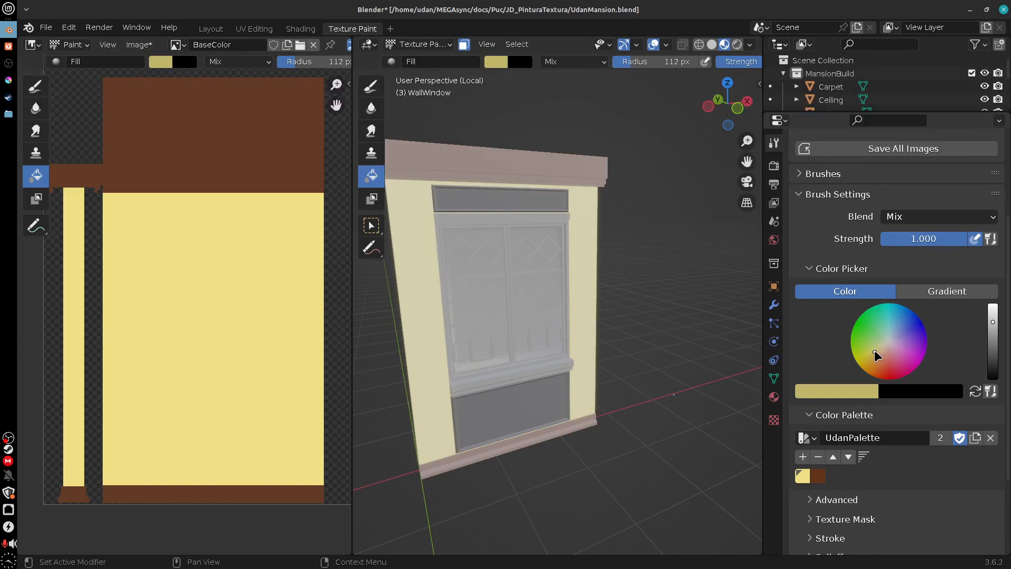
pyautogui.moveTo(875, 353)
pyautogui.mouseDown()
pyautogui.moveTo(879, 336)
pyautogui.moveTo(896, 330)
pyautogui.moveTo(882, 331)
pyautogui.moveTo(880, 349)
pyautogui.moveTo(887, 345)
pyautogui.mouseUp()
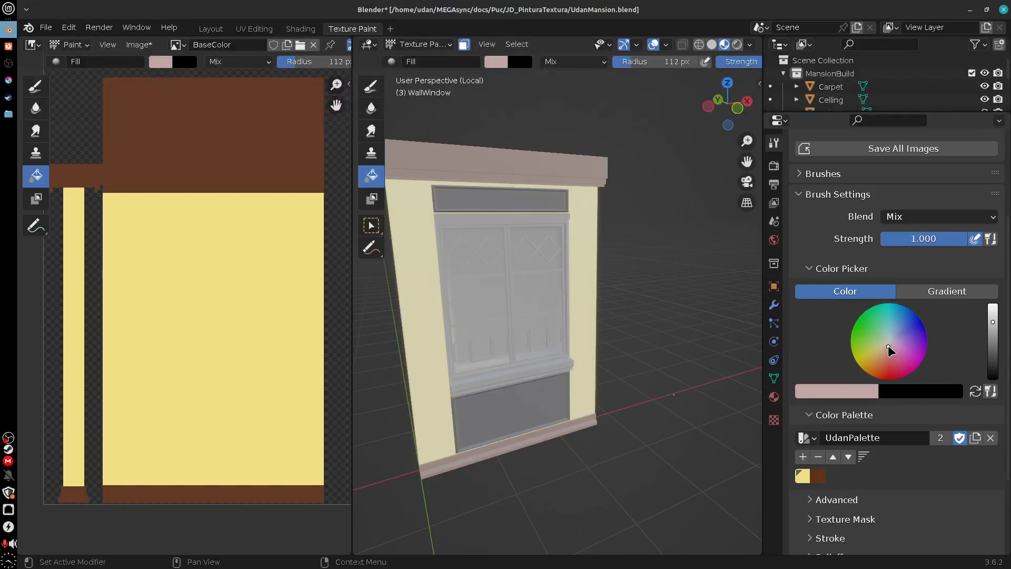
pyautogui.moveTo(888, 346)
pyautogui.mouseDown()
pyautogui.moveTo(885, 362)
pyautogui.moveTo(877, 352)
pyautogui.moveTo(899, 332)
pyautogui.moveTo(882, 350)
pyautogui.moveTo(882, 335)
pyautogui.moveTo(881, 346)
pyautogui.moveTo(891, 342)
pyautogui.mouseUp()
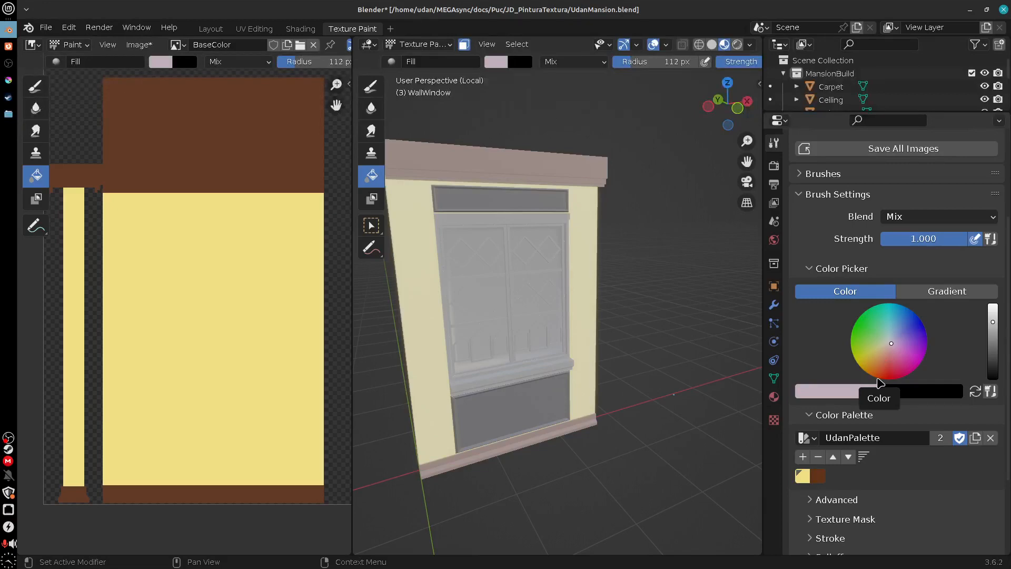
# Step: Check the ccbb_interior.jpg reference photo in the file manager, return to Blender and fill the selected panels with the mauve
pyautogui.click(8, 114)
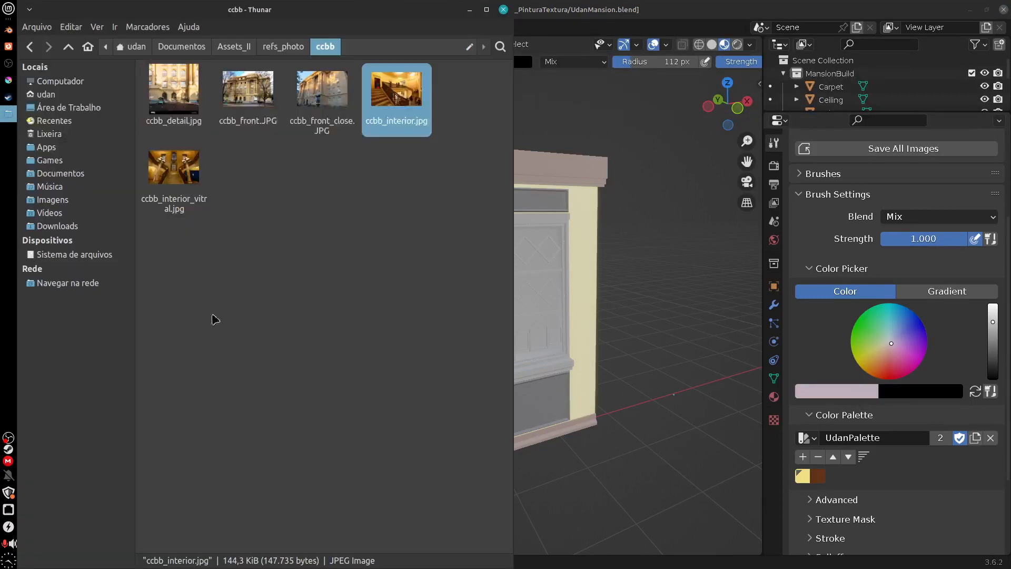
pyautogui.doubleClick(406, 95)
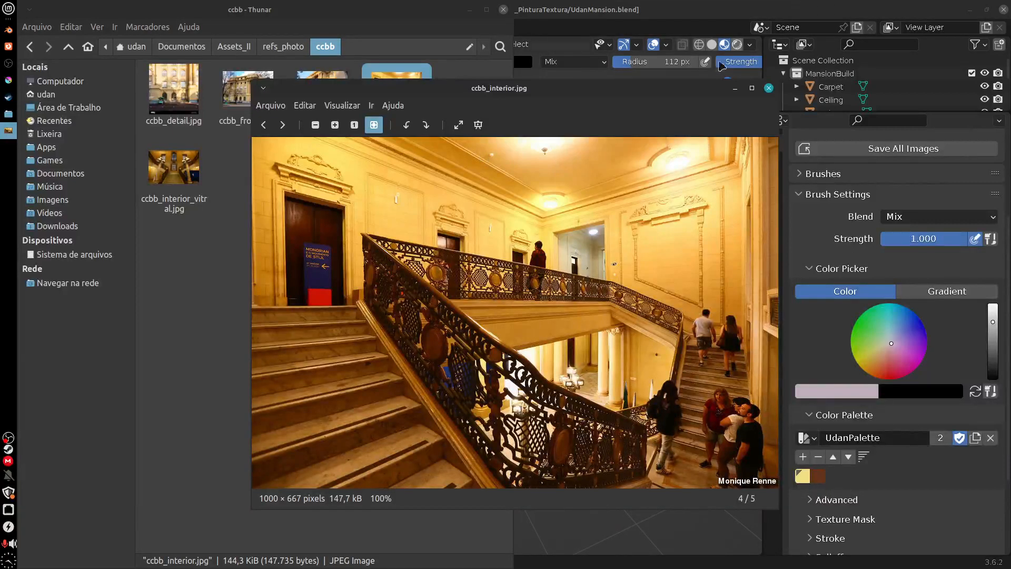
pyautogui.click(669, 527)
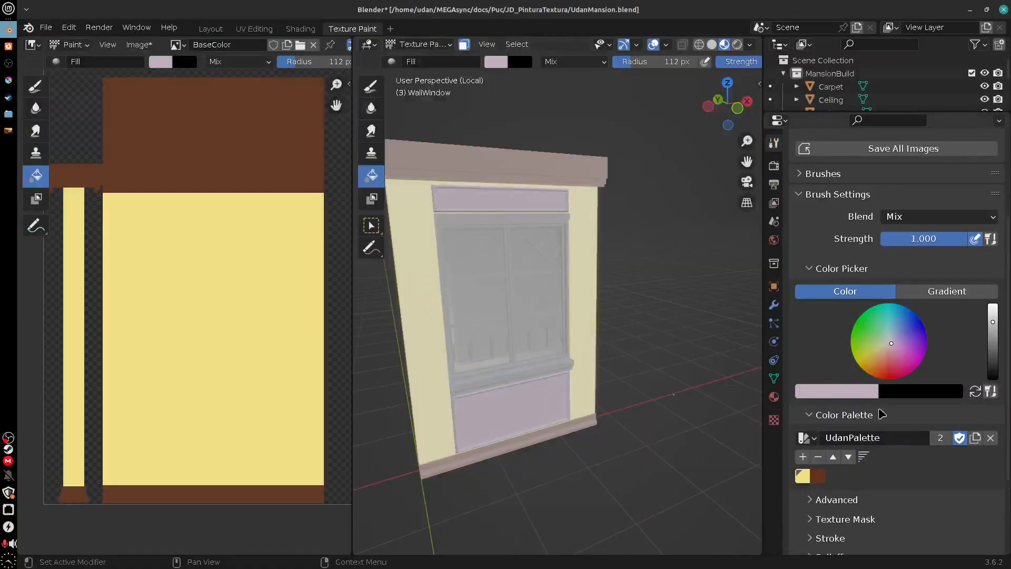
# Step: Darken the palette yellow into a warm ochre and refill the selected upper and lower panels with it
pyautogui.click(802, 475)
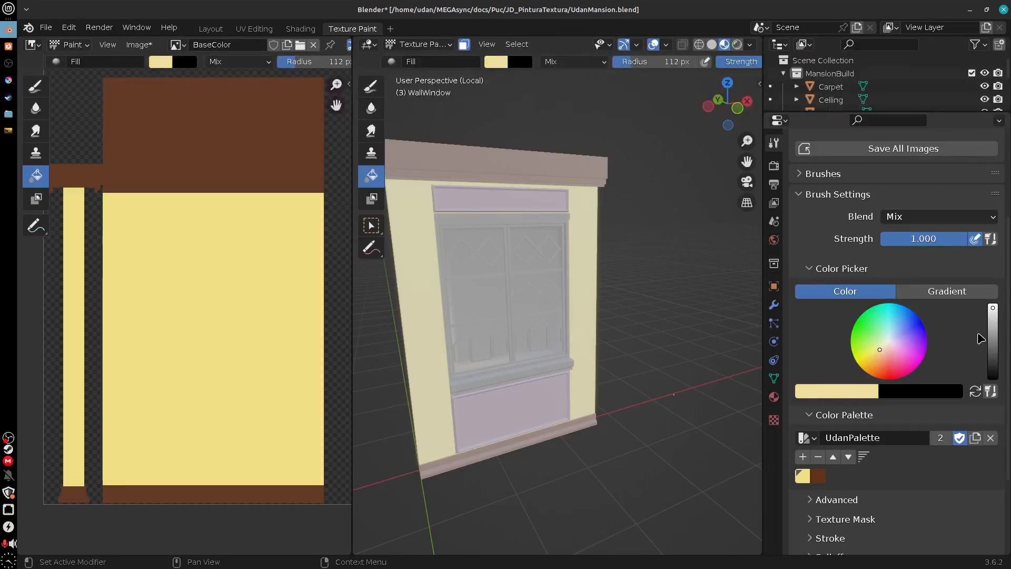
pyautogui.moveTo(993, 311); pyautogui.dragTo(993, 323)
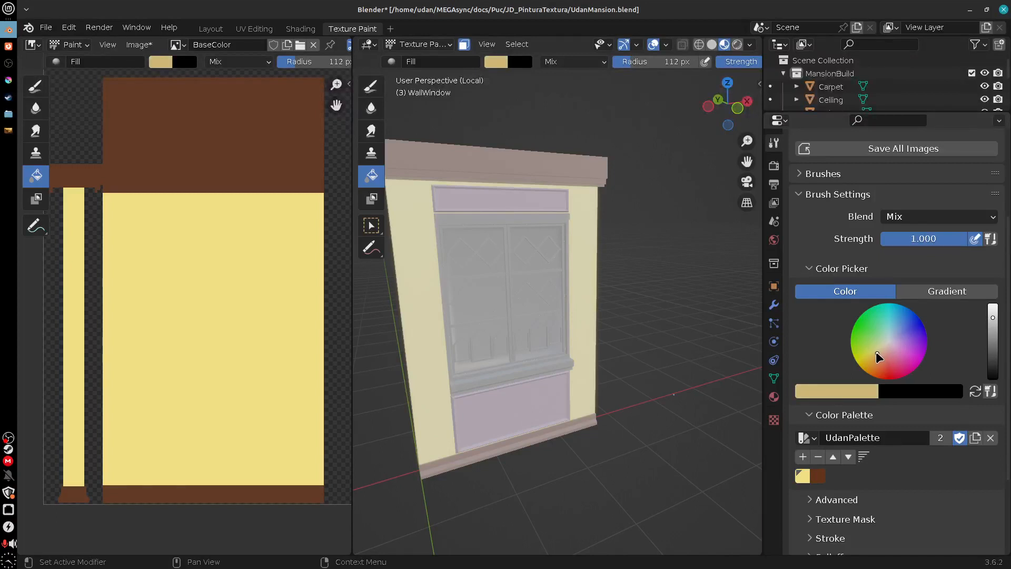
pyautogui.moveTo(585, 482); pyautogui.dragTo(566, 363, button='middle')
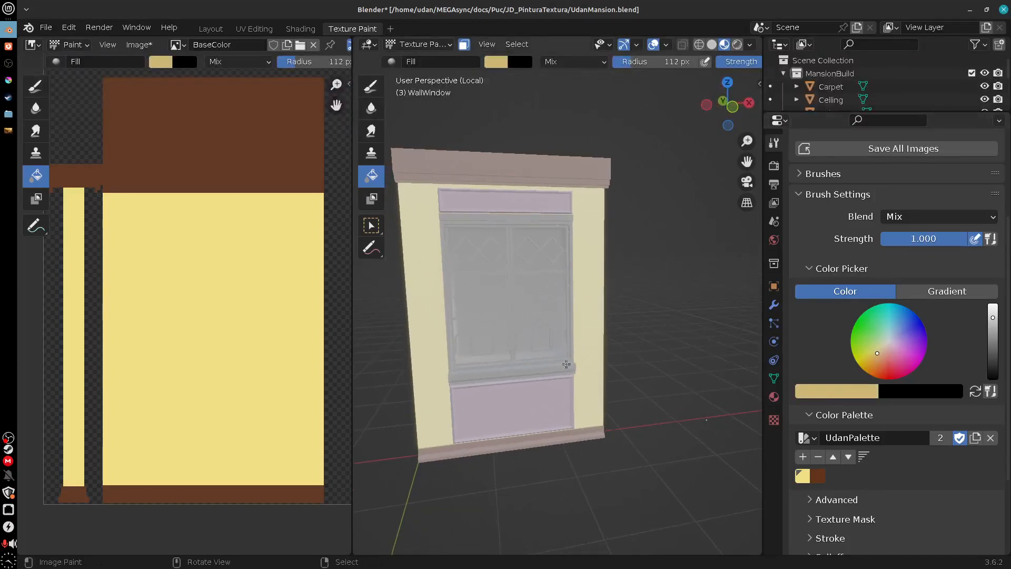
pyautogui.moveTo(536, 414)
pyautogui.mouseDown(button='middle')
pyautogui.moveTo(585, 417)
pyautogui.moveTo(641, 442)
pyautogui.moveTo(616, 422)
pyautogui.mouseUp(button='middle')
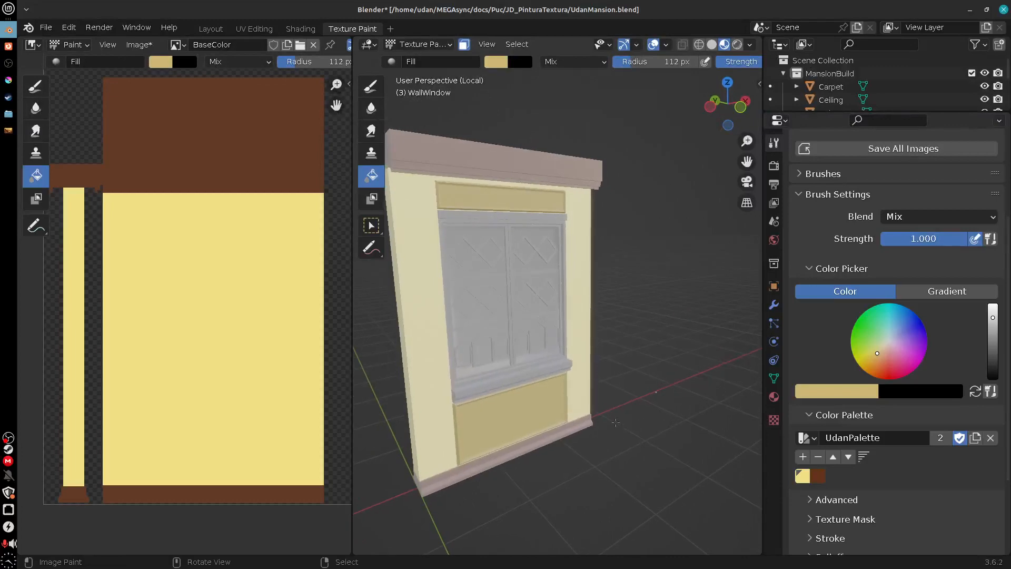
# Step: Select the right sash's inner frame together with its pointed-arch and diamond lattice pieces
pyautogui.scroll(3, 616, 422)
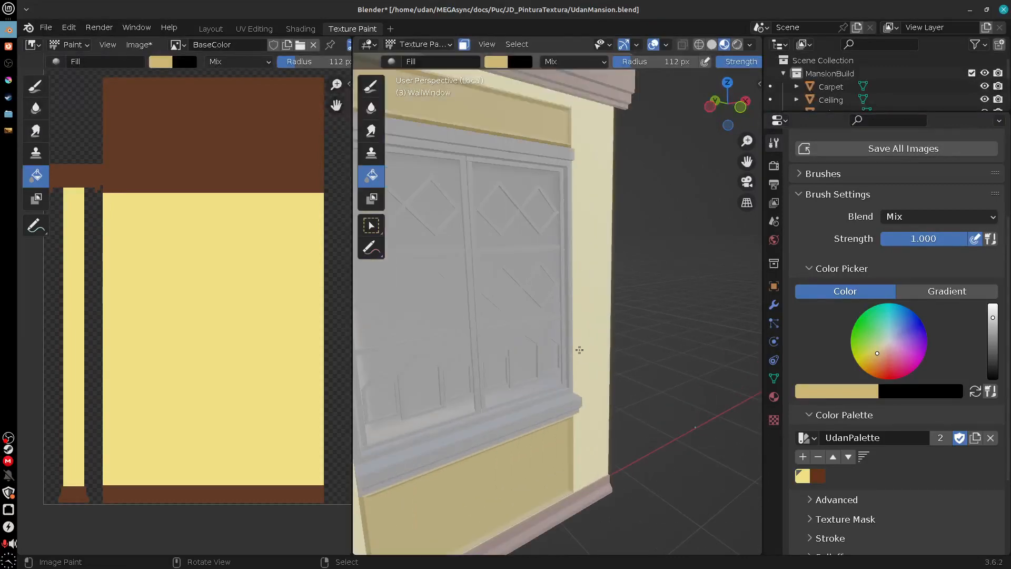
pyautogui.moveTo(579, 349)
pyautogui.mouseDown(button='middle')
pyautogui.moveTo(600, 348)
pyautogui.moveTo(649, 382)
pyautogui.mouseUp(button='middle')
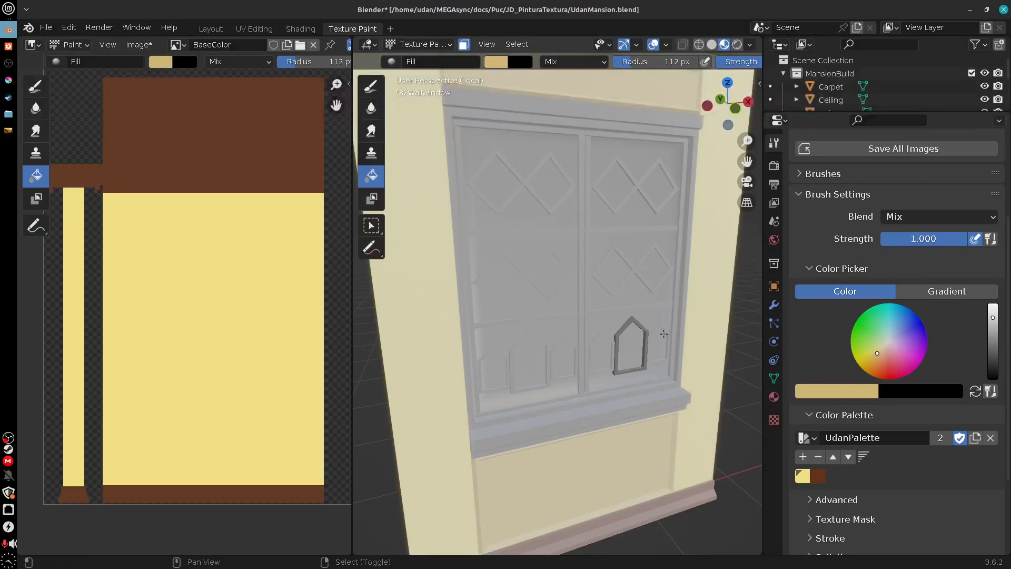
pyautogui.keyDown('shift'); pyautogui.moveTo(665, 334); pyautogui.dragTo(663, 333, button='middle'); pyautogui.keyUp('shift')
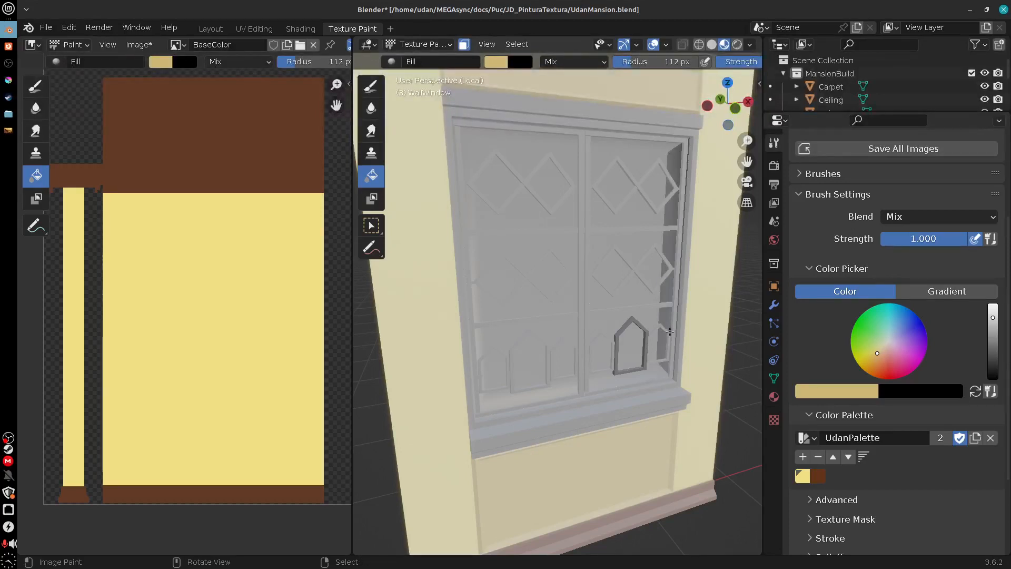
pyautogui.rightClick(671, 331)
pyautogui.hotkey('ctrl', 'l')
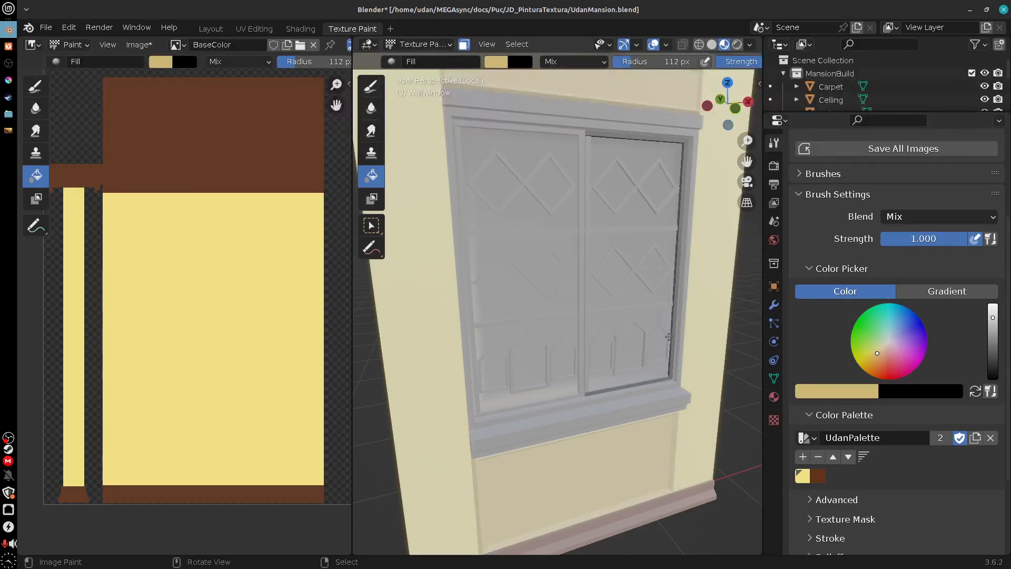
pyautogui.keyDown('shift'); pyautogui.rightClick(639, 328); pyautogui.keyUp('shift')
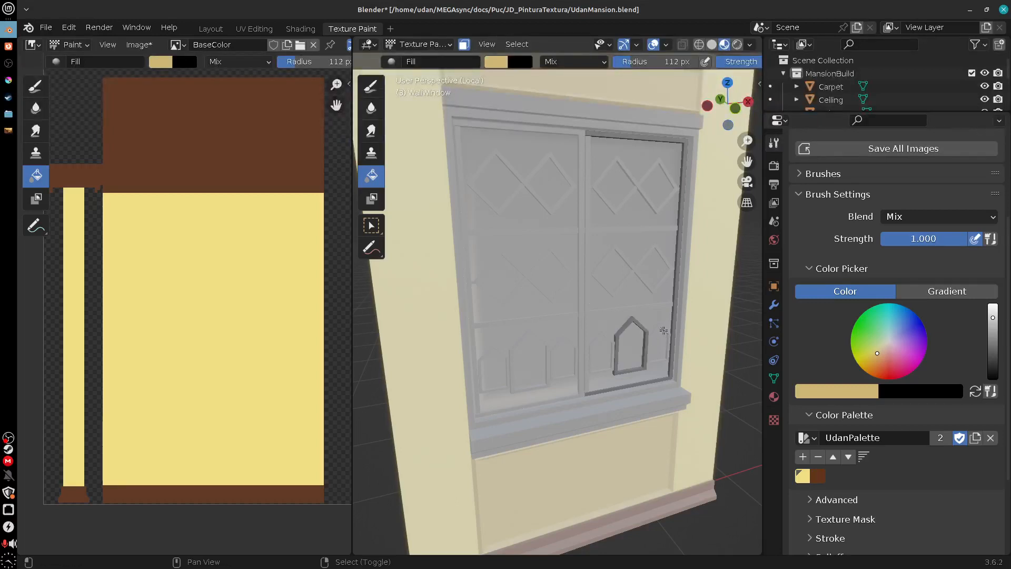
pyautogui.keyDown('shift'); pyautogui.rightClick(662, 331); pyautogui.keyUp('shift')
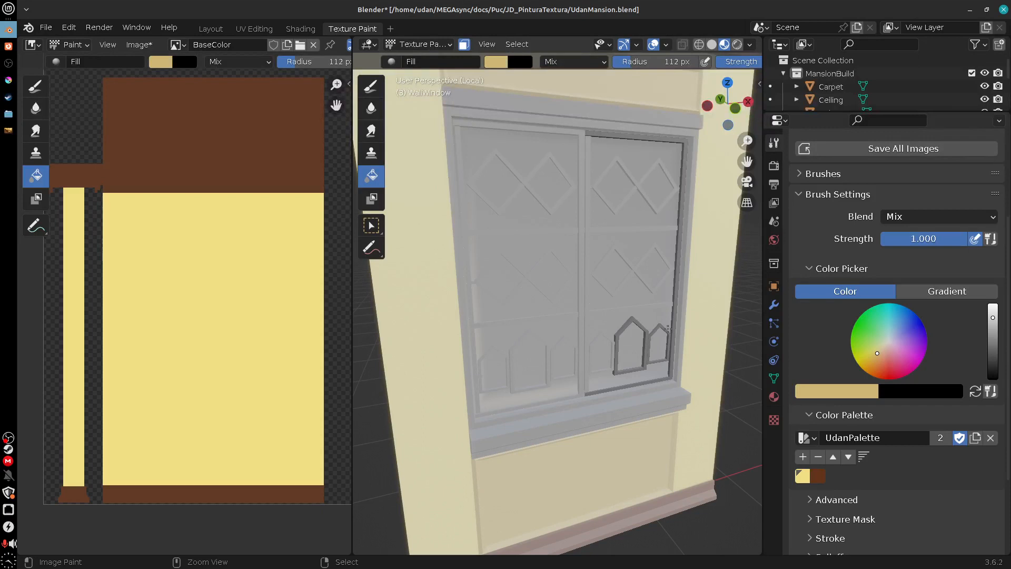
pyautogui.keyDown('shift'); pyautogui.rightClick(650, 288); pyautogui.keyUp('shift')
pyautogui.keyDown('shift'); pyautogui.rightClick(649, 287); pyautogui.keyUp('shift')
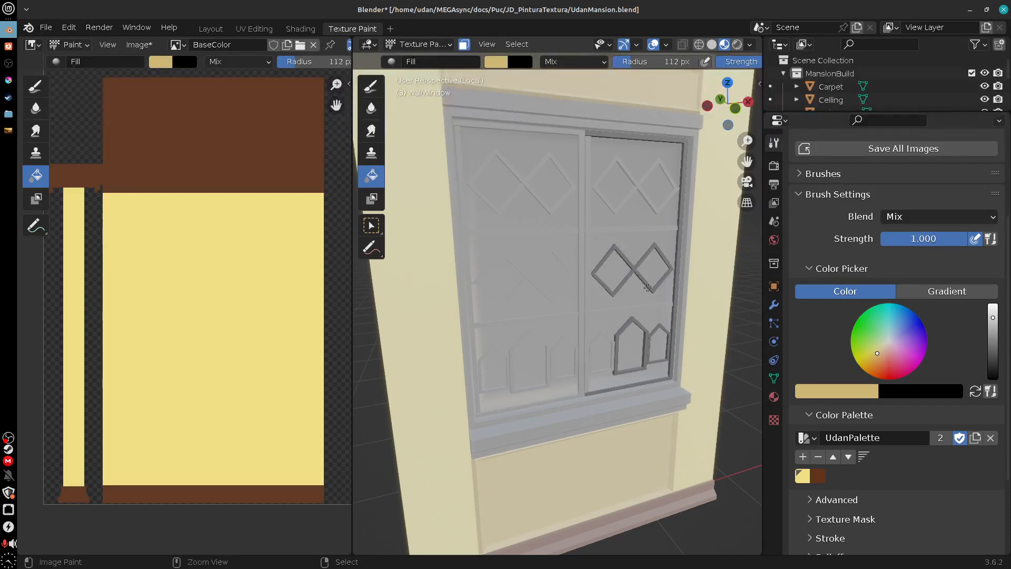
pyautogui.keyDown('shift'); pyautogui.rightClick(654, 208); pyautogui.keyUp('shift')
pyautogui.keyDown('shift'); pyautogui.rightClick(655, 210); pyautogui.keyUp('shift')
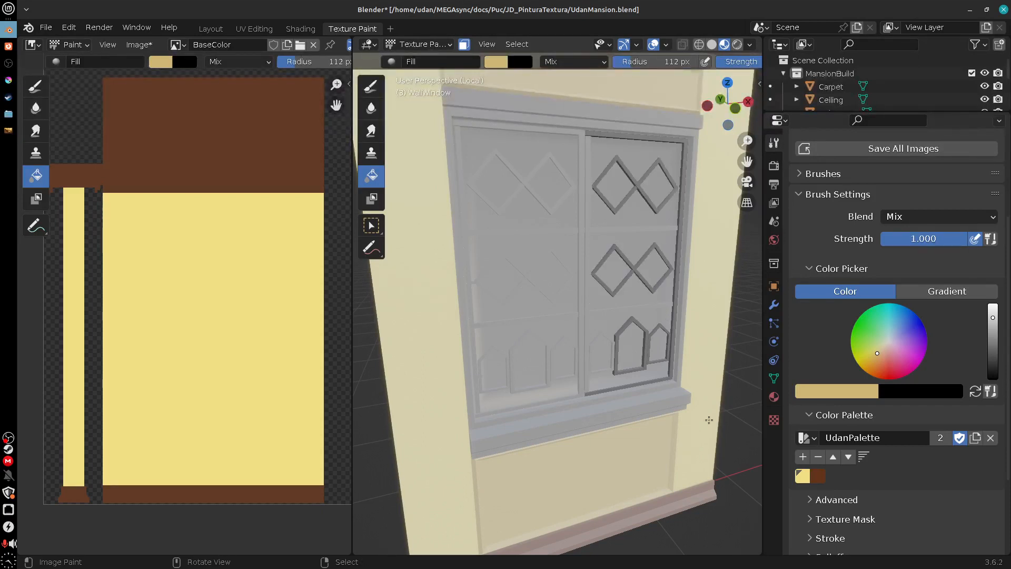
# Step: Fill the window's sash frames, lattice ornaments and dividing bars with the palette brown
pyautogui.click(819, 477)
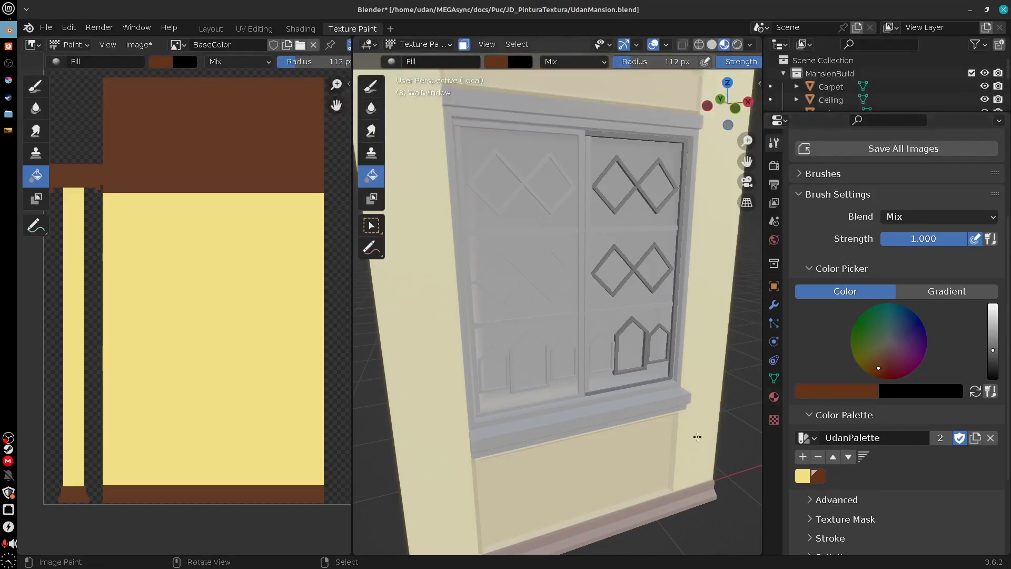
pyautogui.moveTo(758, 464)
pyautogui.mouseDown(button='middle')
pyautogui.moveTo(674, 458)
pyautogui.moveTo(694, 434)
pyautogui.mouseUp(button='middle')
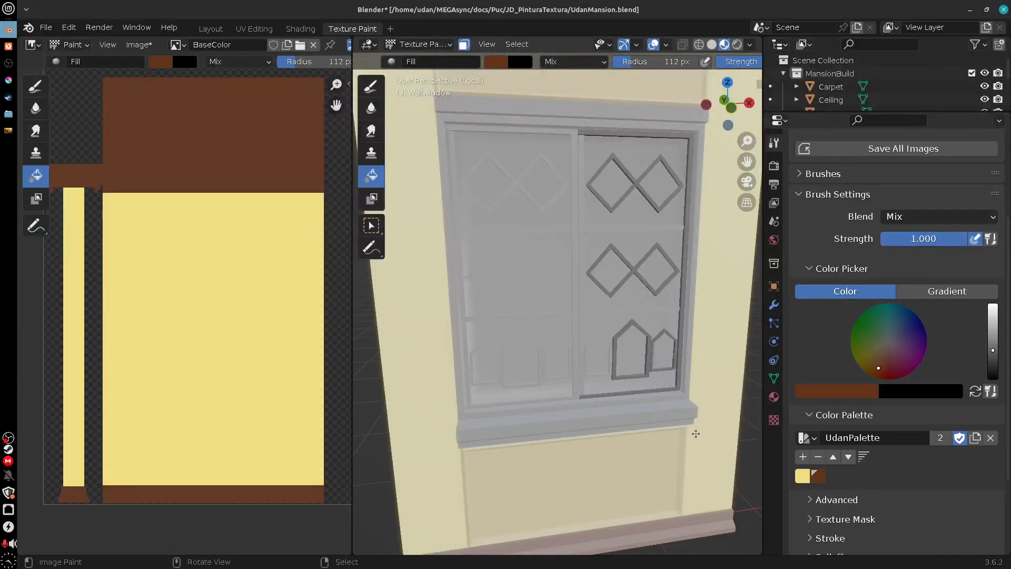
pyautogui.click(649, 371)
pyautogui.moveTo(647, 381); pyautogui.dragTo(647, 362, button='middle')
pyautogui.hotkey('ctrl', 'z')
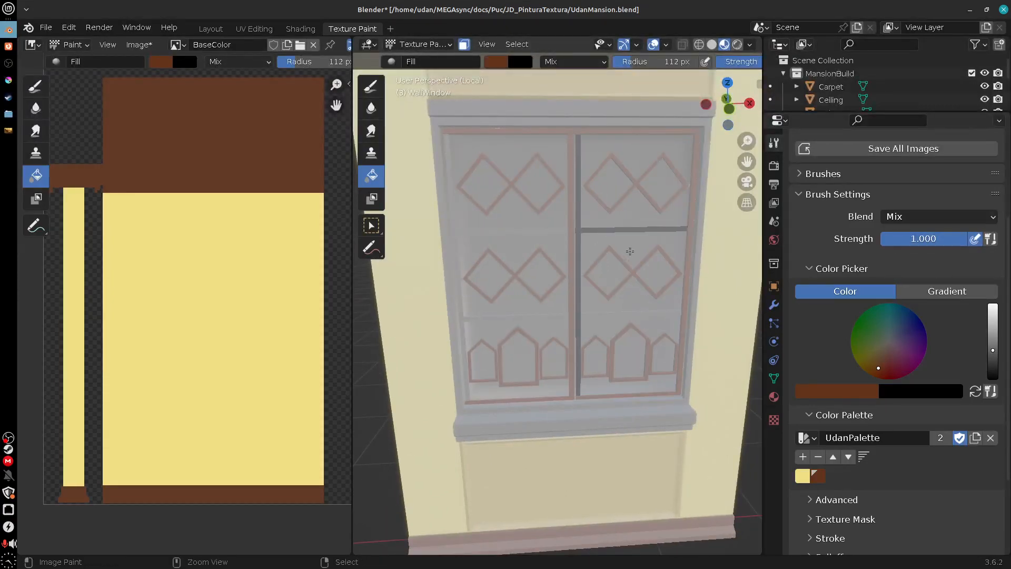
pyautogui.click(597, 228)
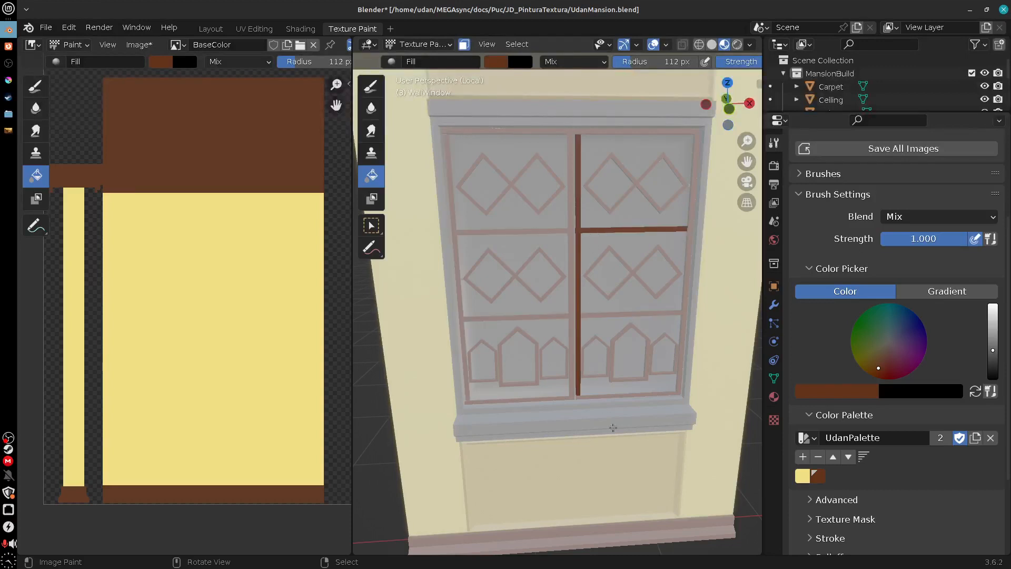
# Step: Select the window's outer frame, header and sill without the glass, and fill them with the palette brown
pyautogui.moveTo(632, 417); pyautogui.dragTo(605, 316, button='middle')
pyautogui.click(517, 43)
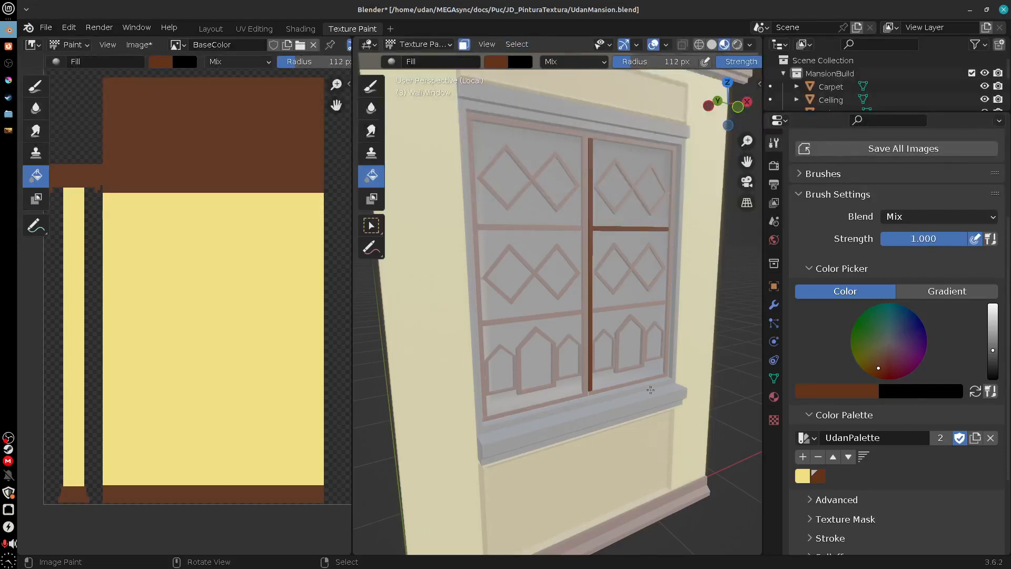
pyautogui.hotkey('ctrl', 'z')
pyautogui.hotkey('ctrl', 'z')
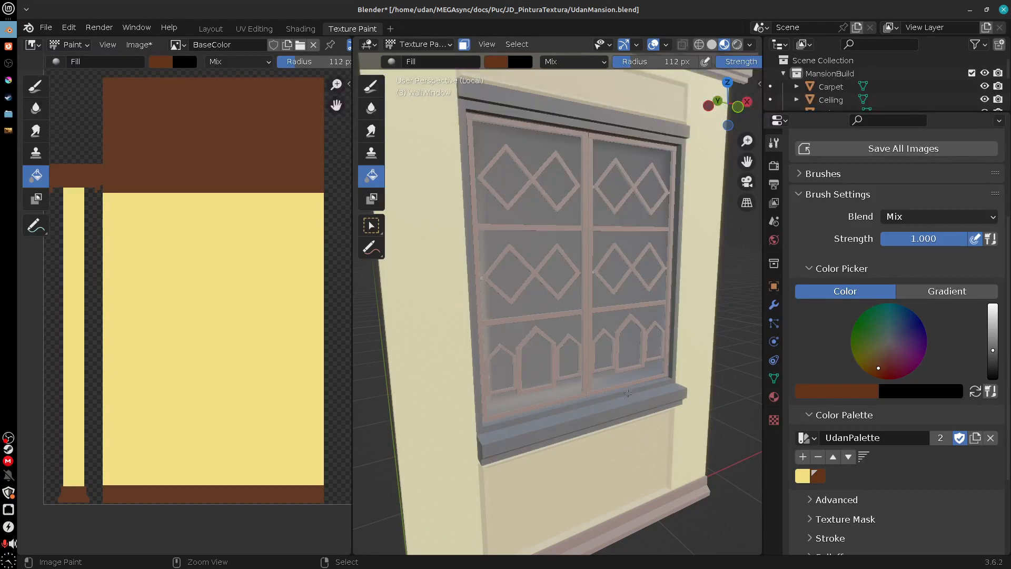
pyautogui.moveTo(670, 404); pyautogui.dragTo(611, 318, button='middle')
pyautogui.moveTo(554, 245); pyautogui.dragTo(668, 281, button='middle')
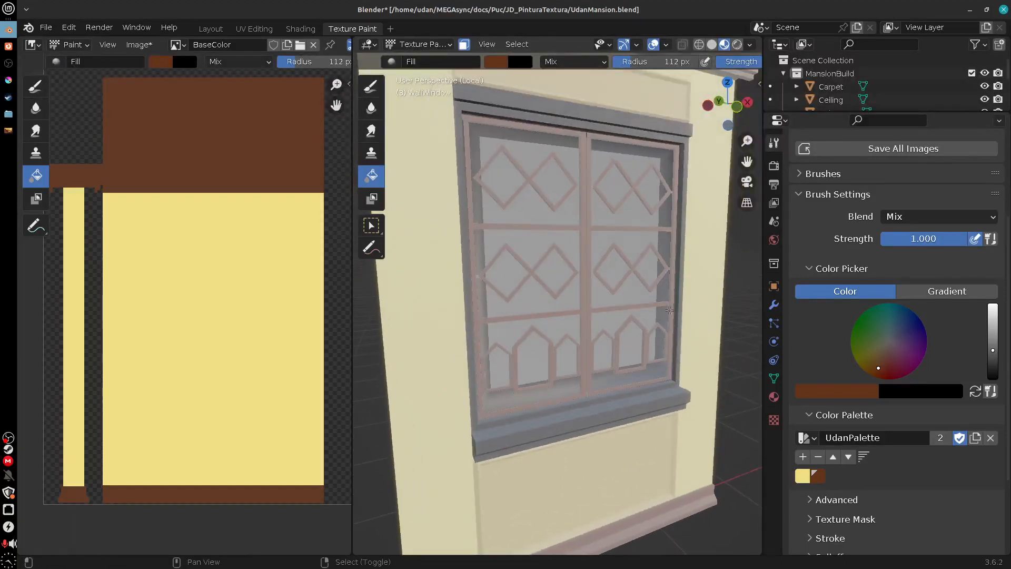
pyautogui.click(662, 162)
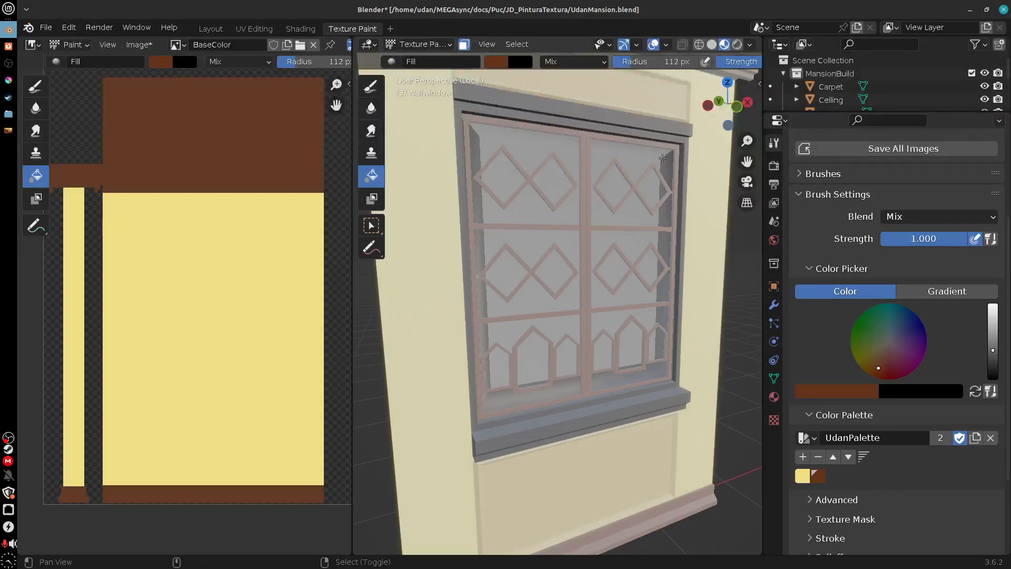
pyautogui.click(603, 380)
pyautogui.moveTo(617, 347)
pyautogui.mouseDown(button='middle')
pyautogui.moveTo(487, 337)
pyautogui.moveTo(542, 325)
pyautogui.moveTo(708, 371)
pyautogui.moveTo(675, 369)
pyautogui.mouseUp(button='middle')
pyautogui.click(468, 292)
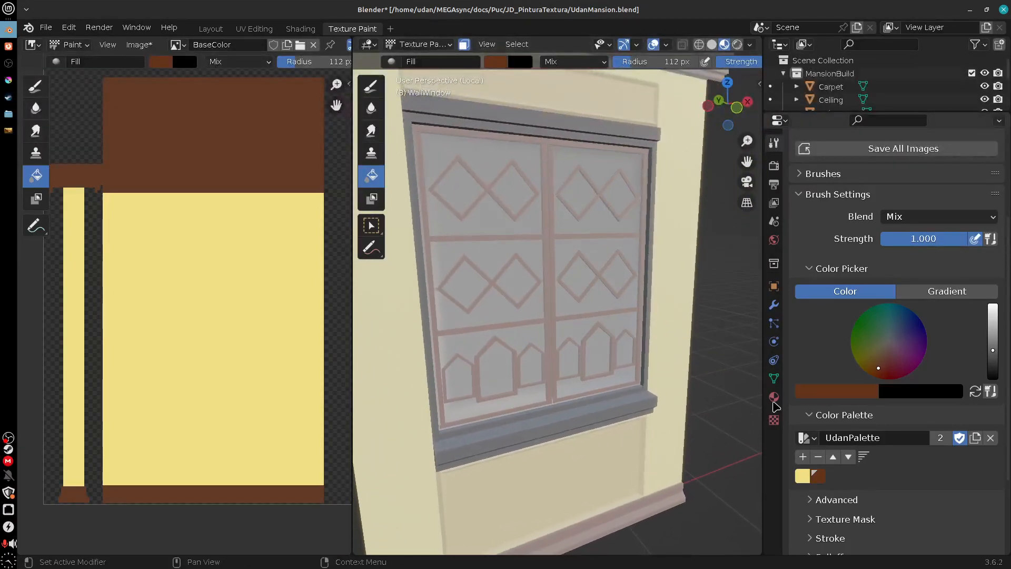
pyautogui.click(584, 417)
pyautogui.moveTo(700, 417)
pyautogui.mouseDown(button='middle')
pyautogui.moveTo(668, 388)
pyautogui.moveTo(638, 403)
pyautogui.moveTo(711, 379)
pyautogui.moveTo(706, 354)
pyautogui.moveTo(679, 368)
pyautogui.moveTo(706, 390)
pyautogui.moveTo(679, 388)
pyautogui.moveTo(688, 376)
pyautogui.moveTo(631, 428)
pyautogui.mouseUp(button='middle')
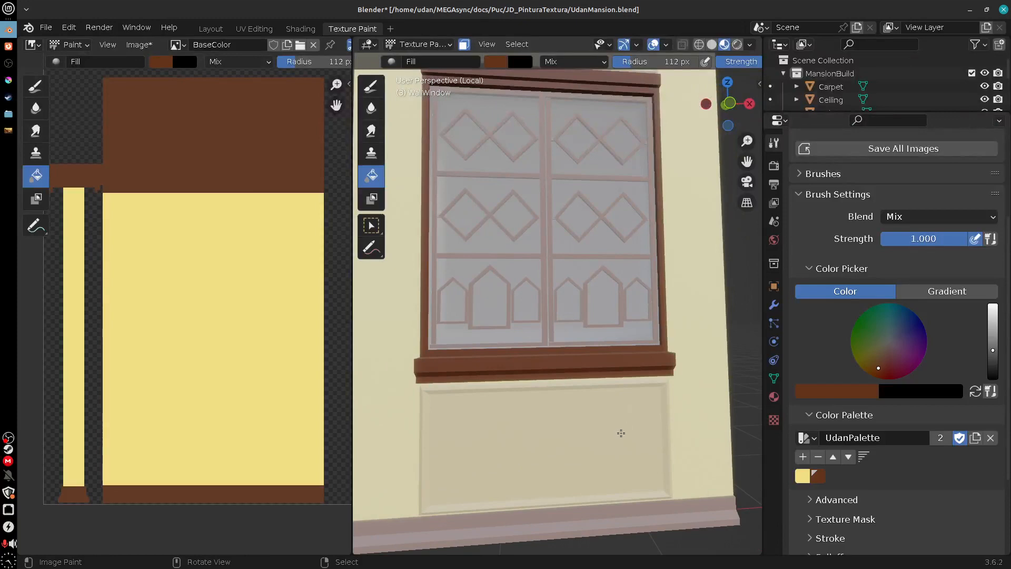
# Step: Select only the inner face of the panel below the window and display WallWindow in Solid shading
pyautogui.press('a')
pyautogui.press('a')
pyautogui.press('a')
pyautogui.rightClick(587, 443)
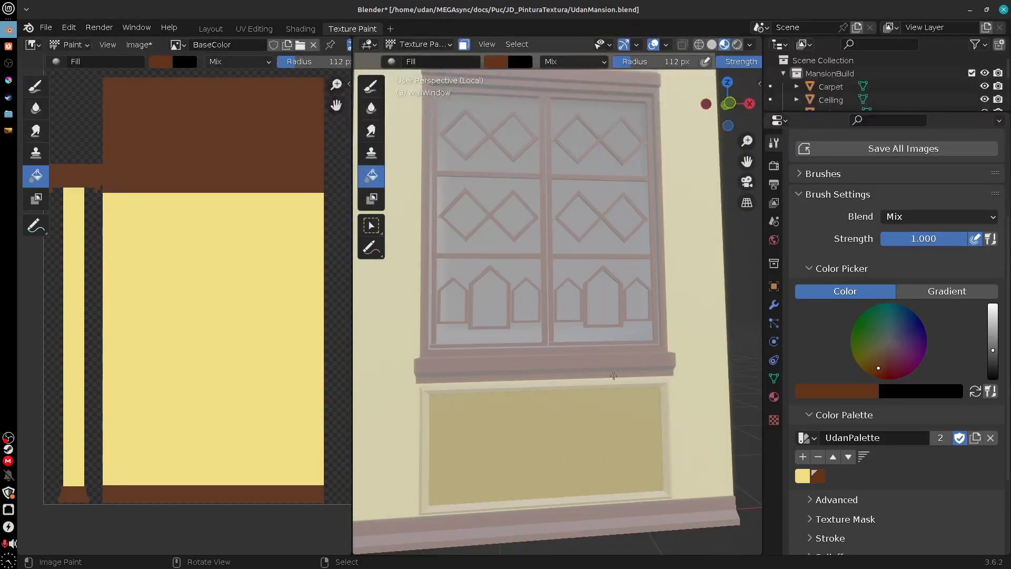
pyautogui.moveTo(614, 375)
pyautogui.mouseDown(button='middle')
pyautogui.moveTo(582, 462)
pyautogui.moveTo(580, 454)
pyautogui.moveTo(643, 450)
pyautogui.moveTo(623, 452)
pyautogui.moveTo(643, 370)
pyautogui.moveTo(624, 371)
pyautogui.mouseUp(button='middle')
pyautogui.press('a')
pyautogui.rightClick(564, 397)
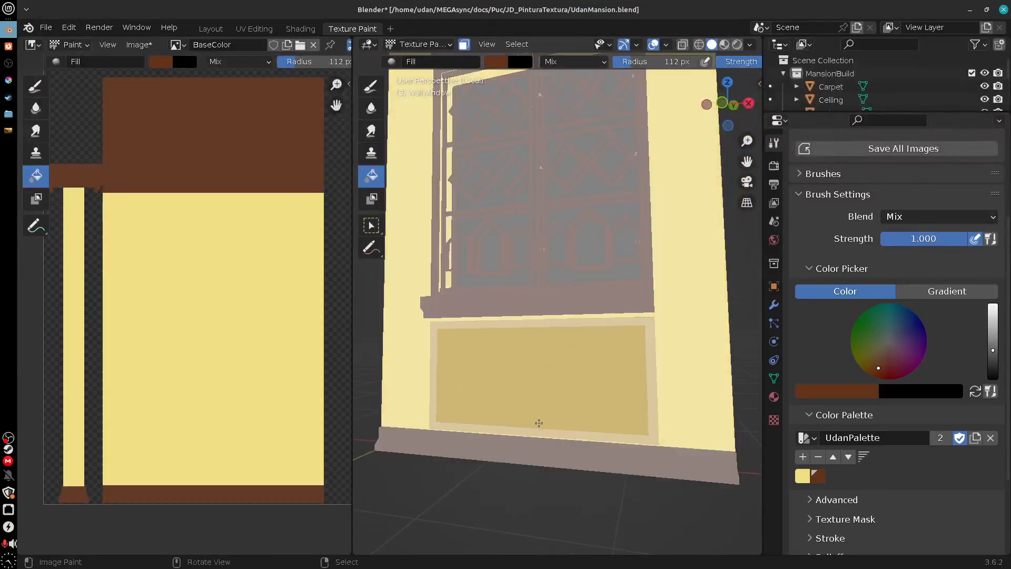
# Step: Select only the narrow inner edge face along the side of the panel below the window
pyautogui.click(652, 368)
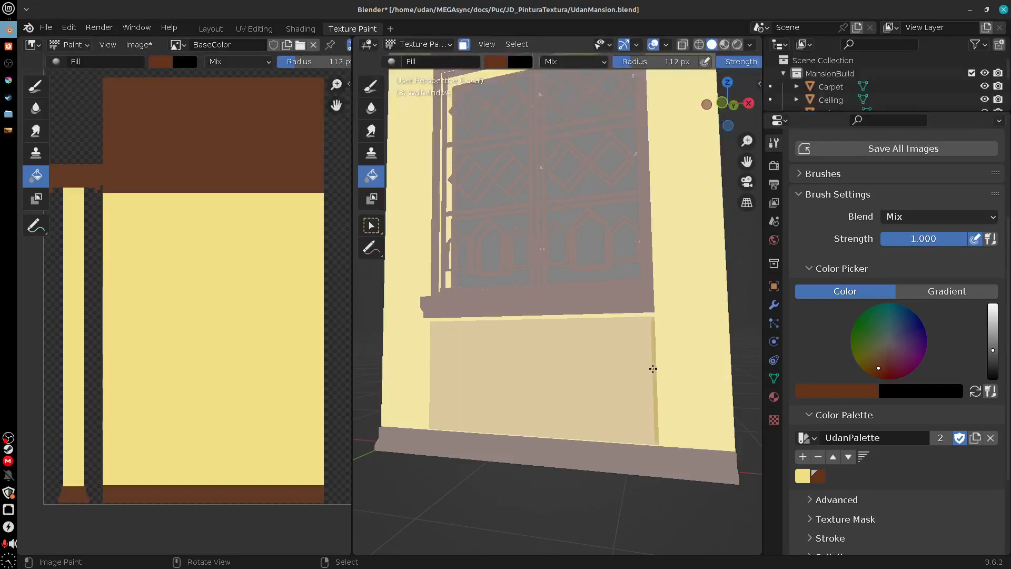
pyautogui.moveTo(677, 408); pyautogui.dragTo(629, 424, button='middle')
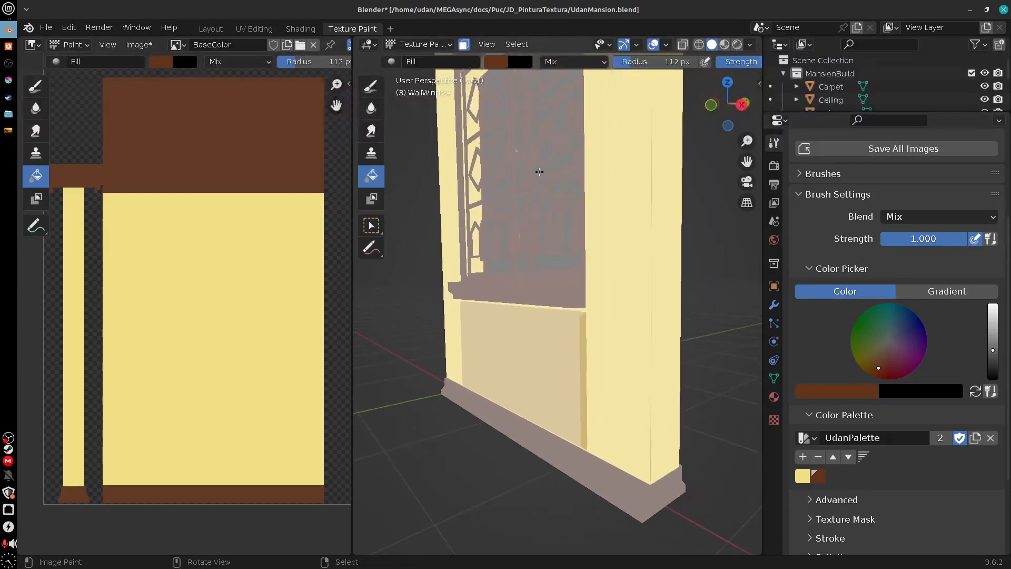
# Step: Look for a colour-sampling command among the view and selection commands, searching for "eyed" and "colo"
pyautogui.click(521, 44)
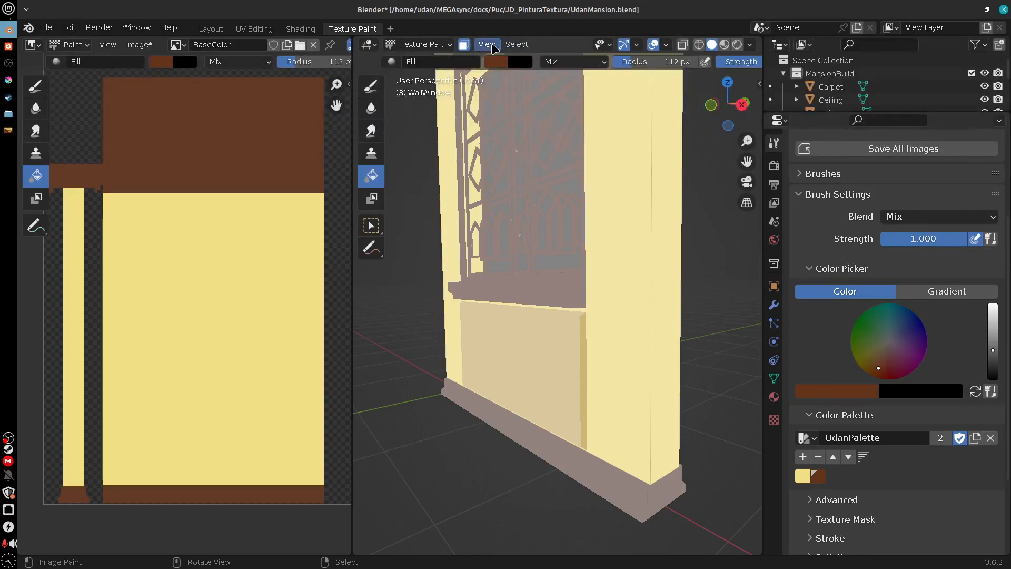
pyautogui.click(499, 44)
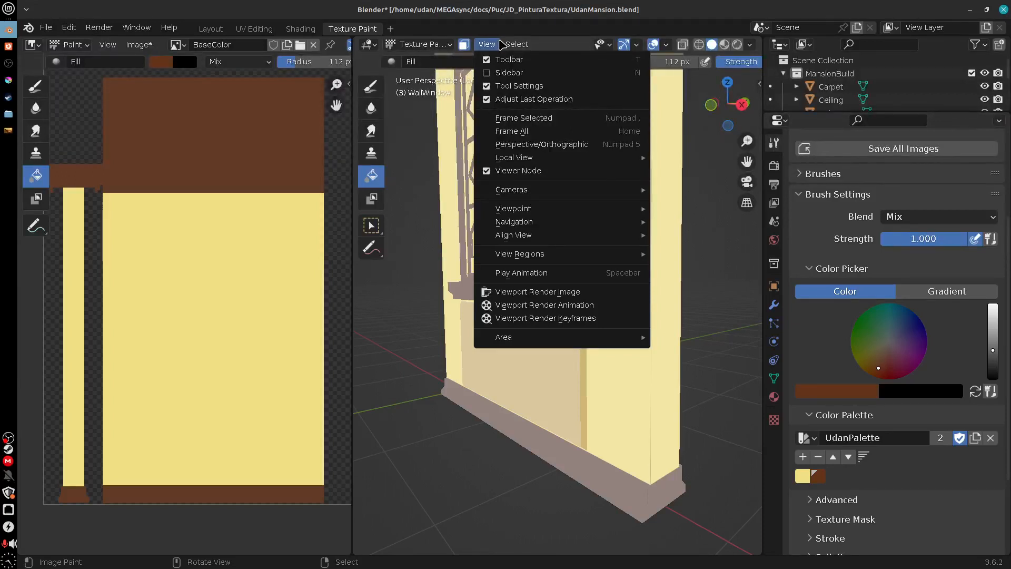
pyautogui.click(500, 44)
pyautogui.click(516, 44)
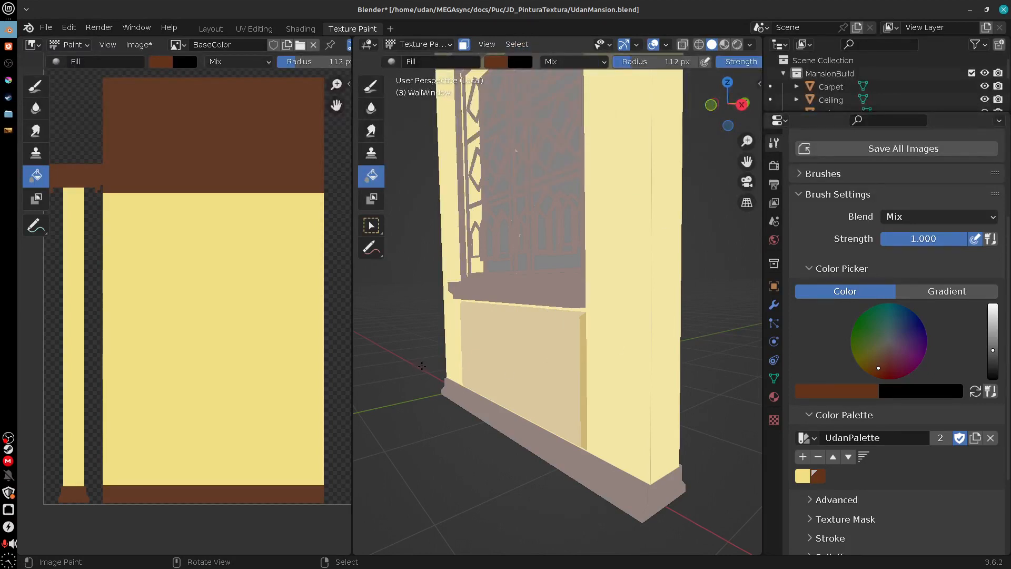
pyautogui.press('F3')
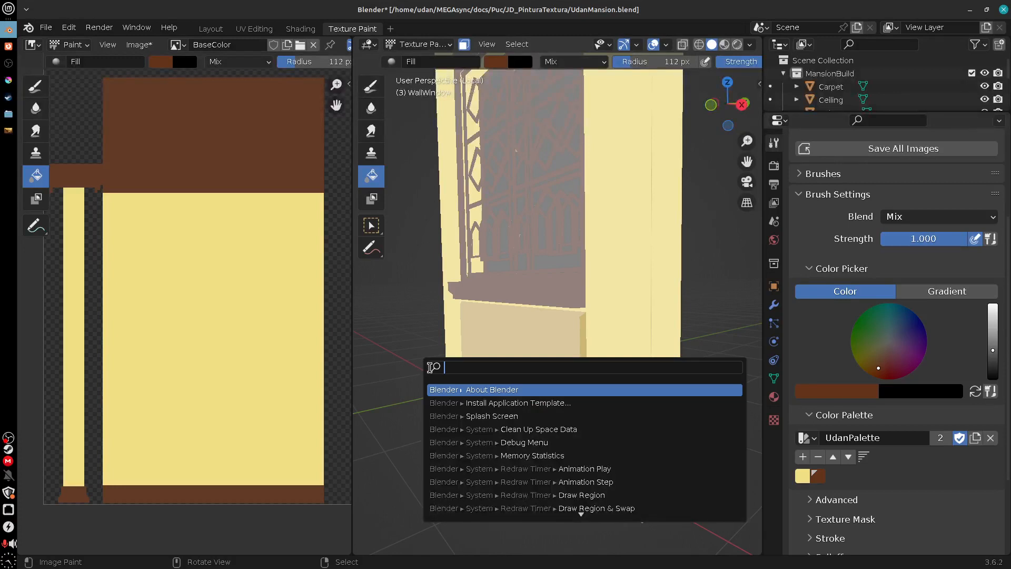
pyautogui.write('eye')
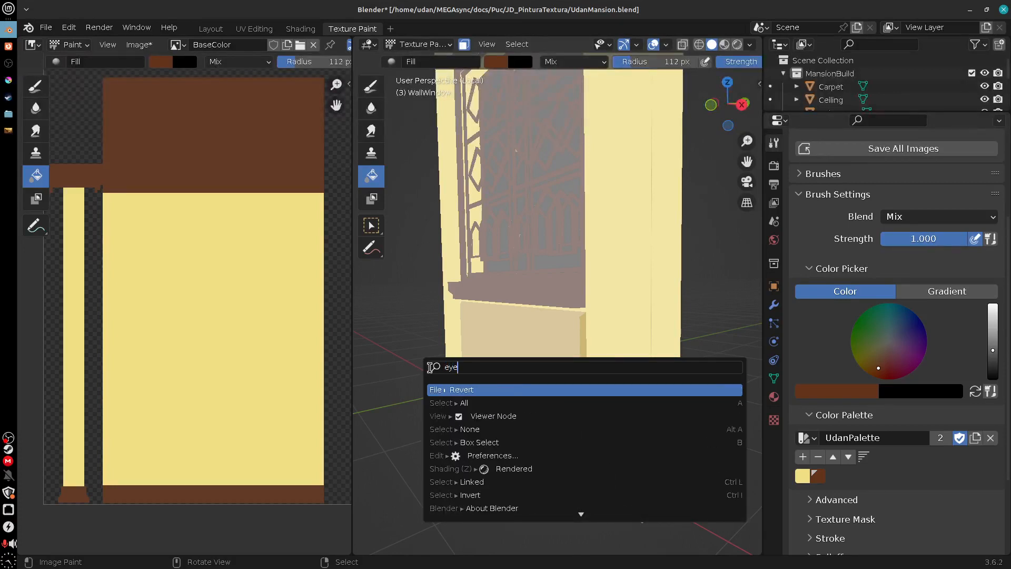
pyautogui.write('d')
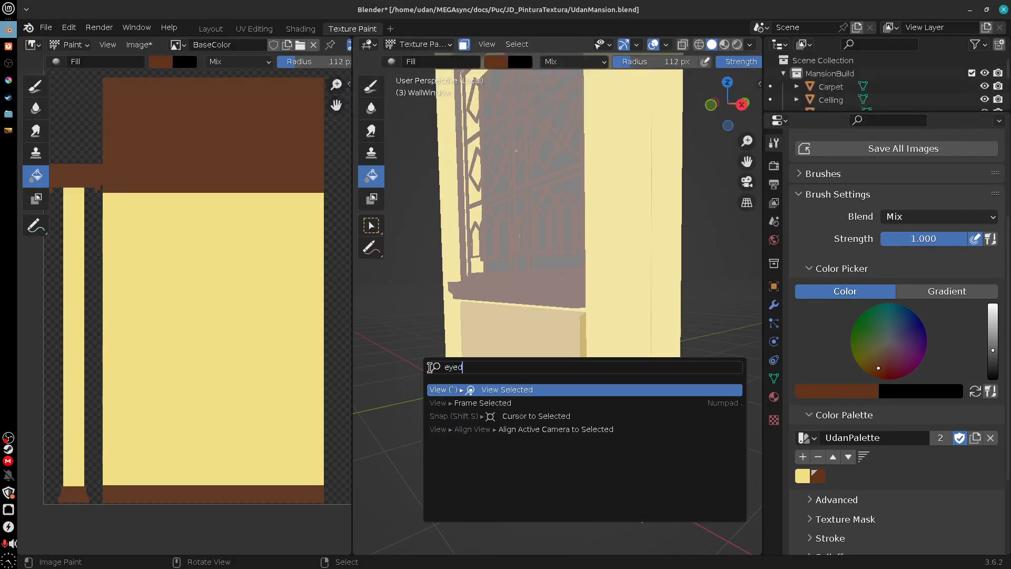
pyautogui.press('BackSpace')
pyautogui.press('BackSpace')
pyautogui.press('BackSpace')
pyautogui.press('BackSpace')
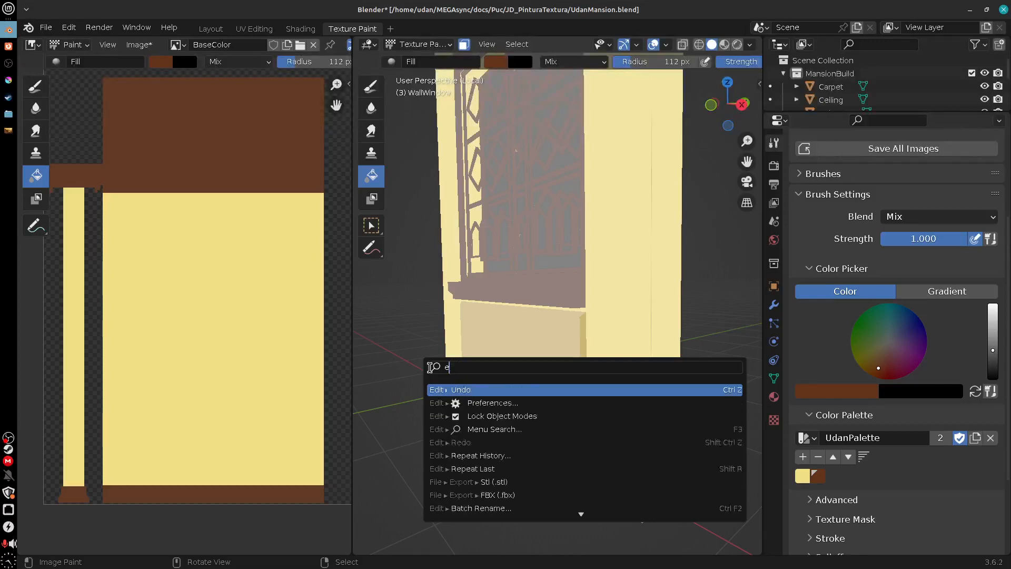
pyautogui.write('colo')
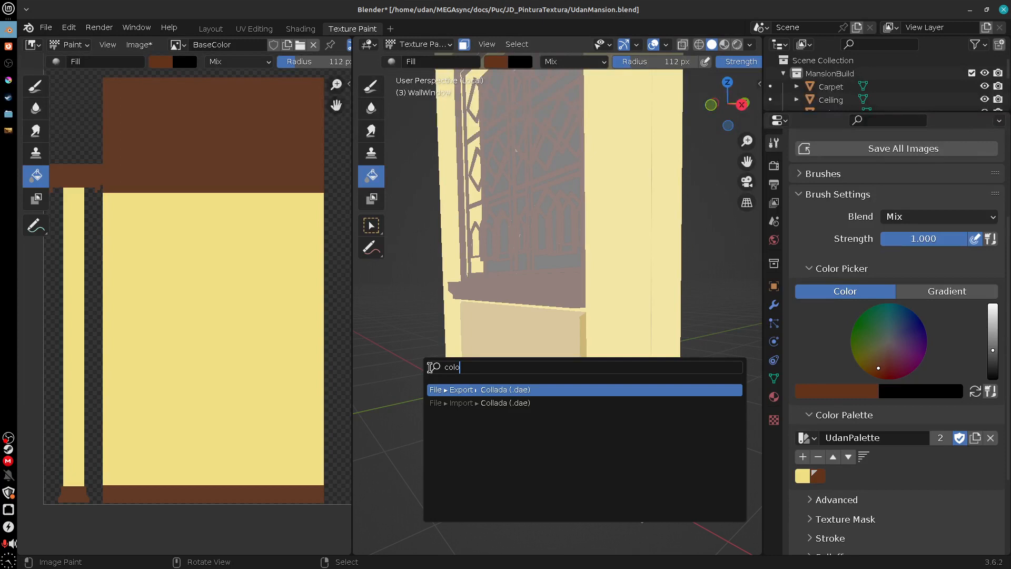
pyautogui.press('BackSpace')
pyautogui.press('BackSpace')
pyautogui.press('BackSpace')
pyautogui.press('BackSpace')
# Step: Continue looking for the colour-sampling command by searching for "sel", "spic", "pick" and "paint"
pyautogui.write('sel')
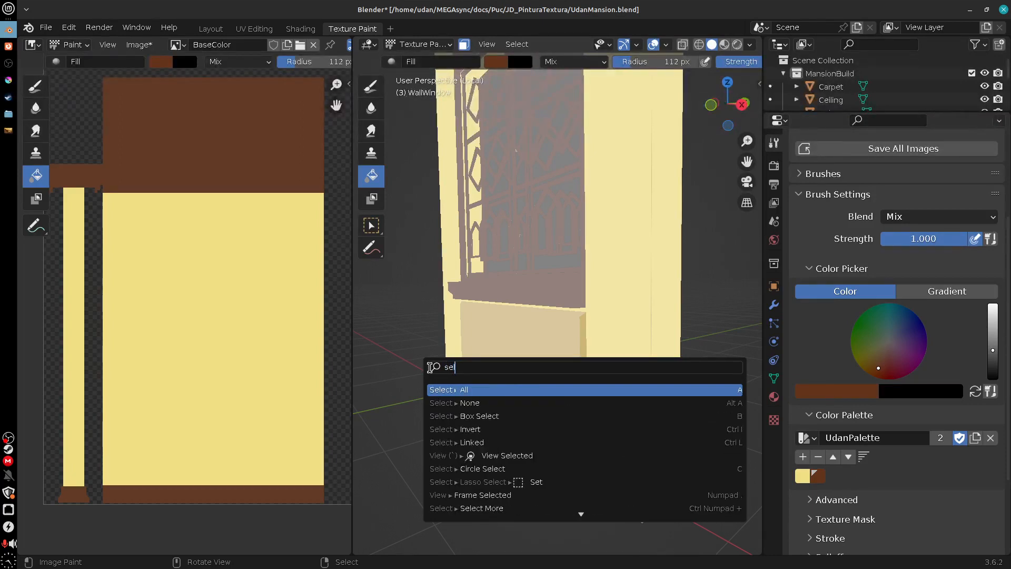
pyautogui.press('BackSpace')
pyautogui.press('BackSpace')
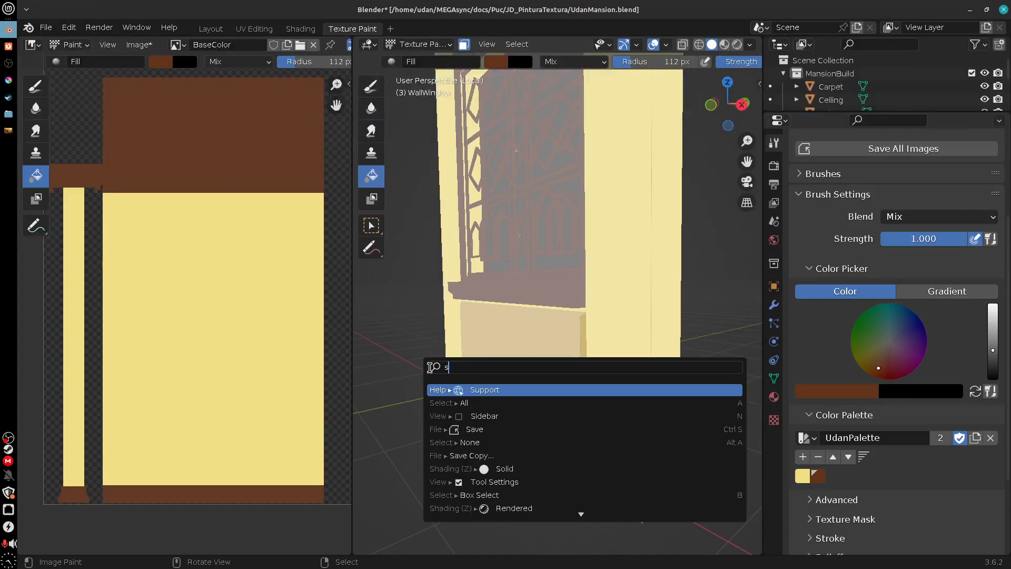
pyautogui.write('pic')
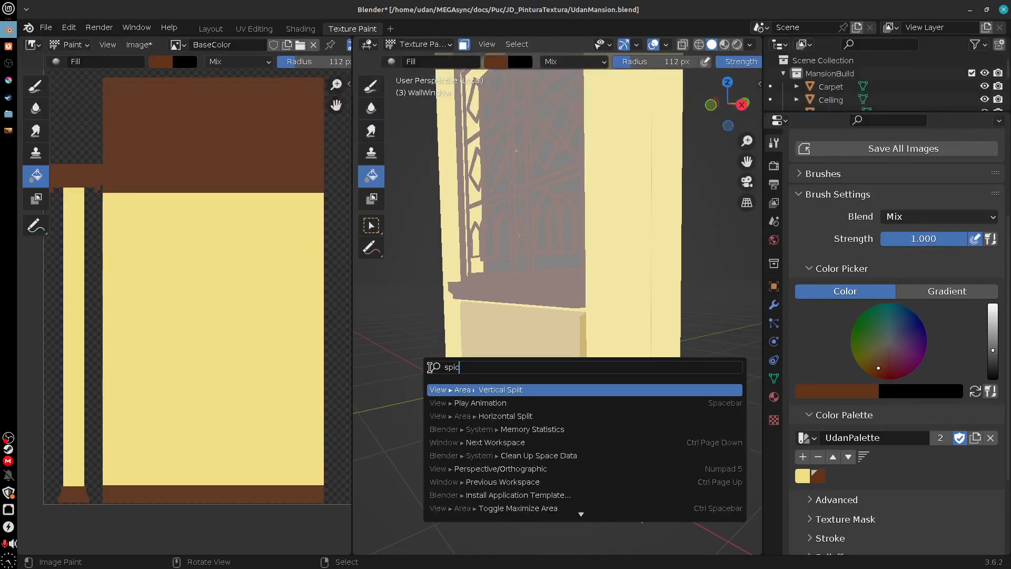
pyautogui.press('BackSpace')
pyautogui.press('BackSpace')
pyautogui.press('BackSpace')
pyautogui.press('BackSpace')
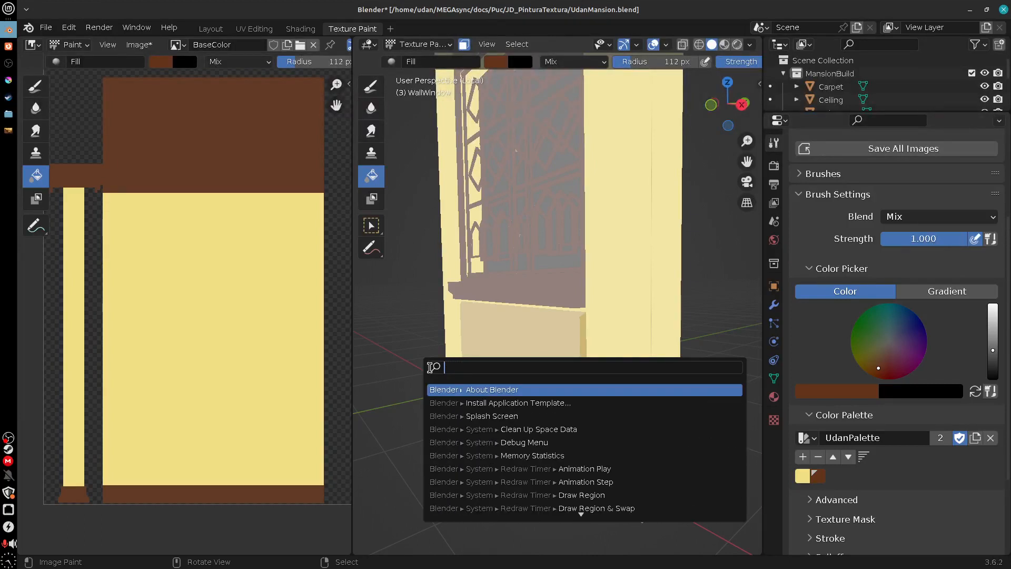
pyautogui.write('pick')
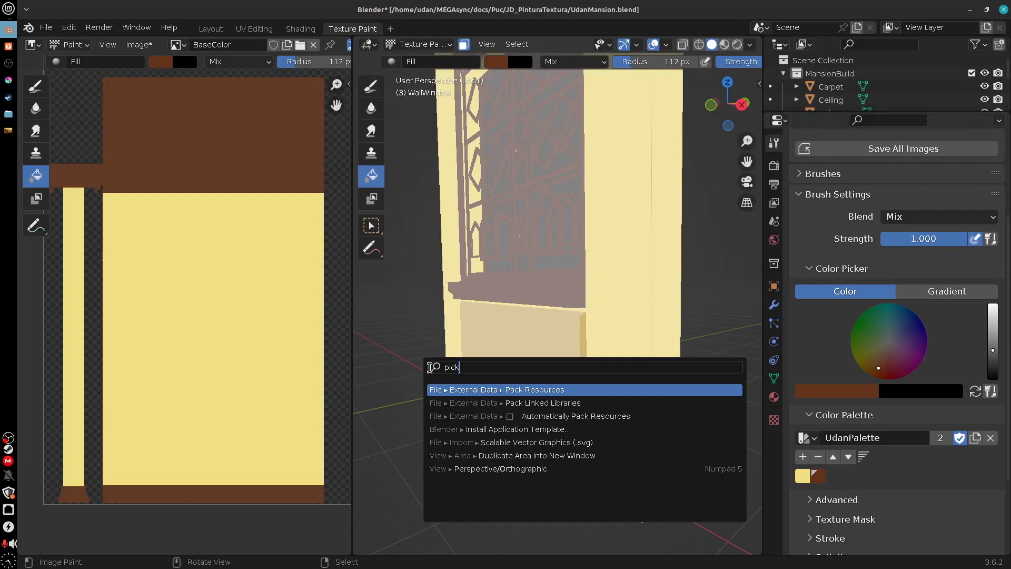
pyautogui.press('BackSpace')
pyautogui.press('BackSpace')
pyautogui.press('BackSpace')
pyautogui.press('BackSpace')
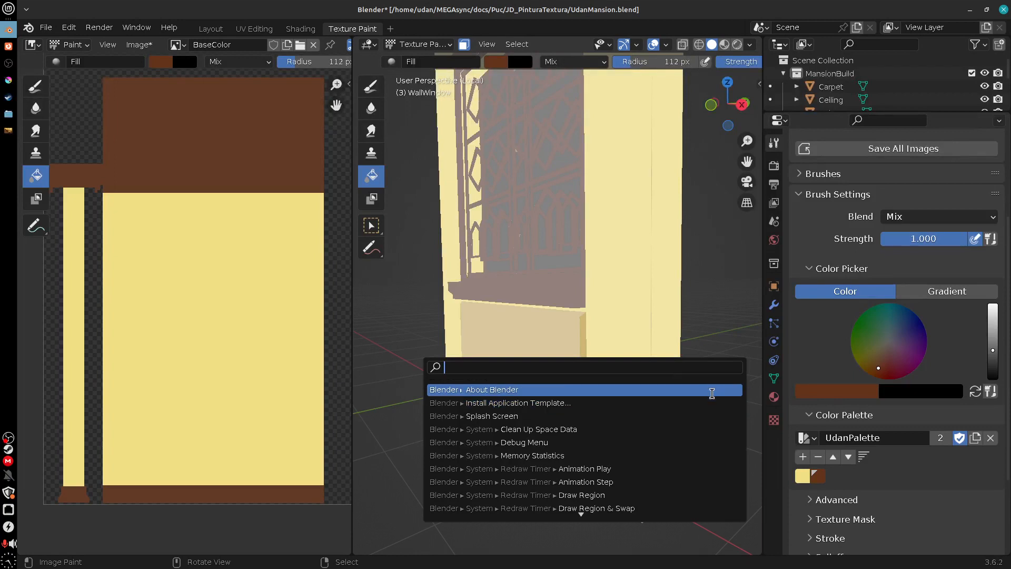
pyautogui.write('pa')
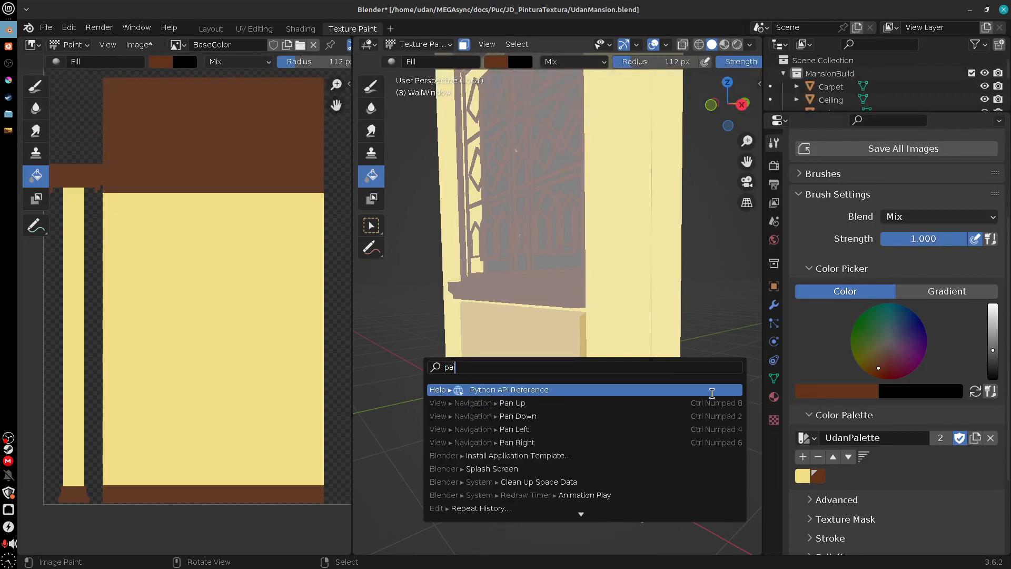
pyautogui.write('int')
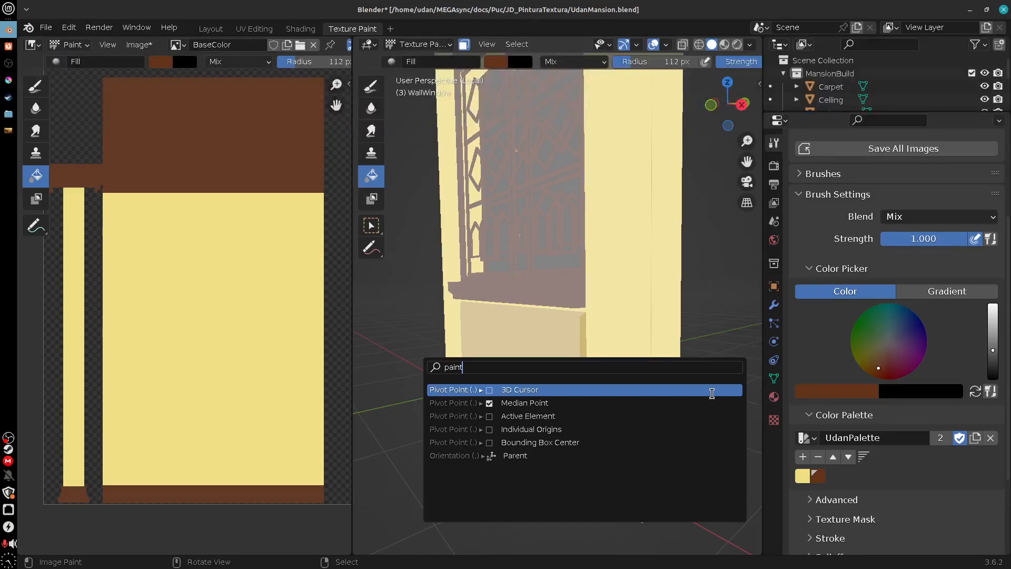
pyautogui.press('BackSpace')
pyautogui.press('BackSpace')
pyautogui.press('BackSpace')
pyautogui.press('BackSpace')
pyautogui.press('BackSpace')
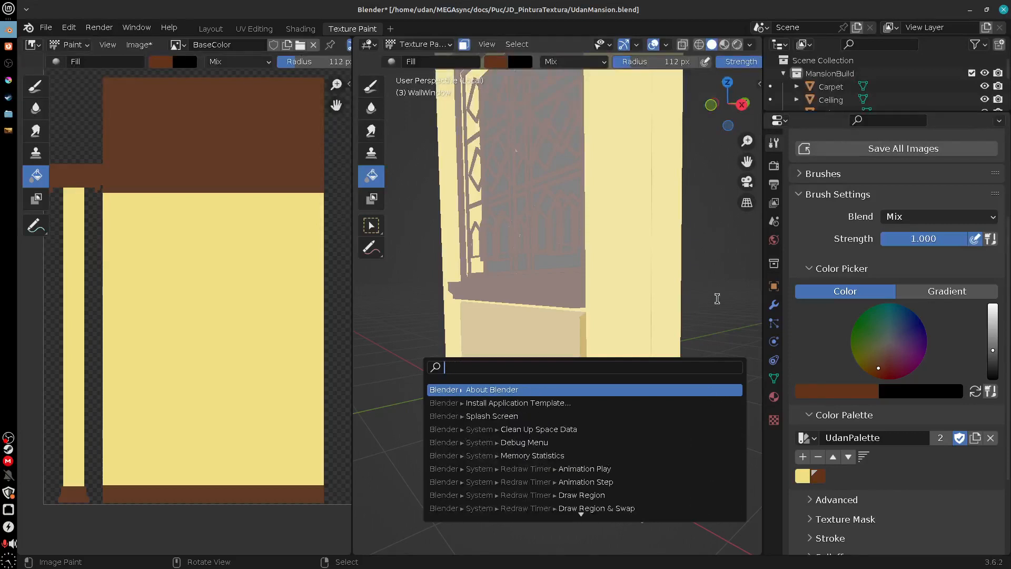
pyautogui.press('Escape')
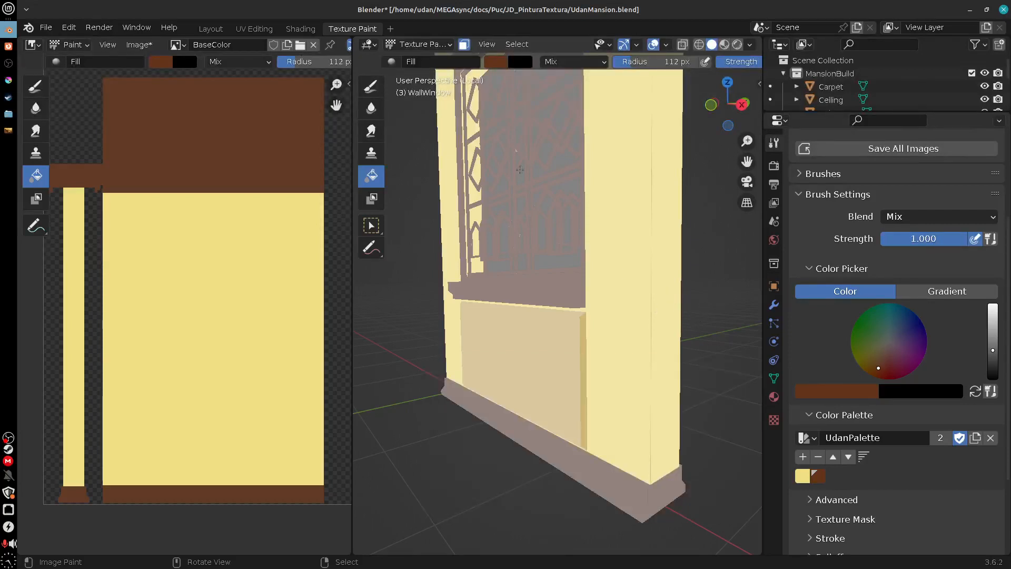
pyautogui.click(516, 44)
pyautogui.click(517, 44)
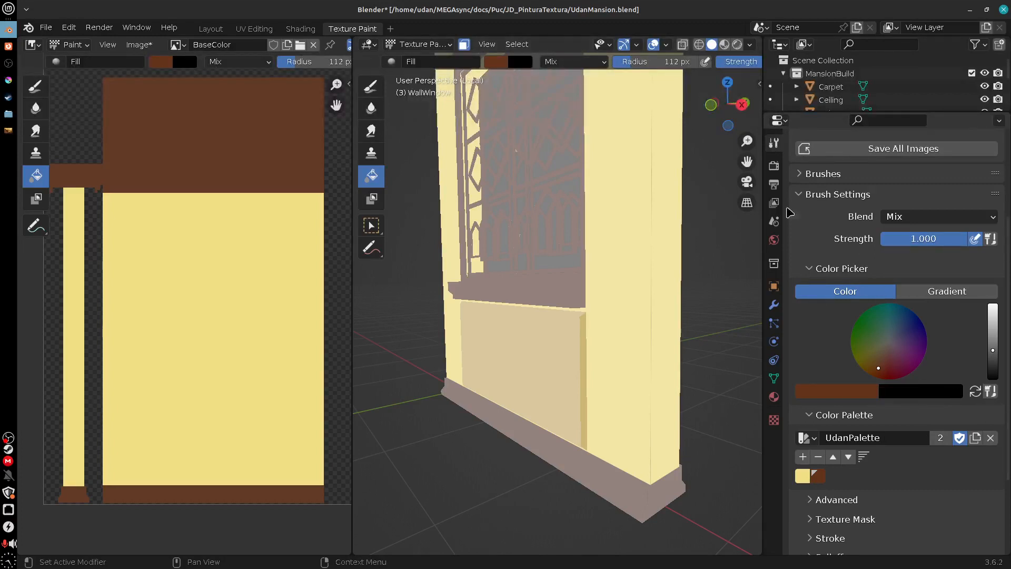
# Step: Sample the ochre of the panel's inner edge as the brush colour with the eyedropper
pyautogui.click(502, 63)
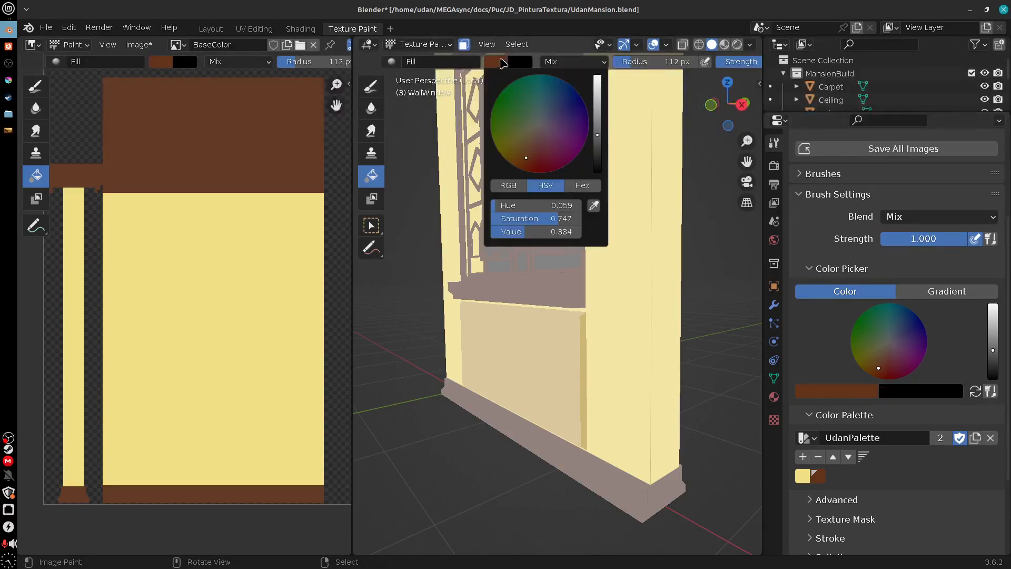
pyautogui.click(593, 207)
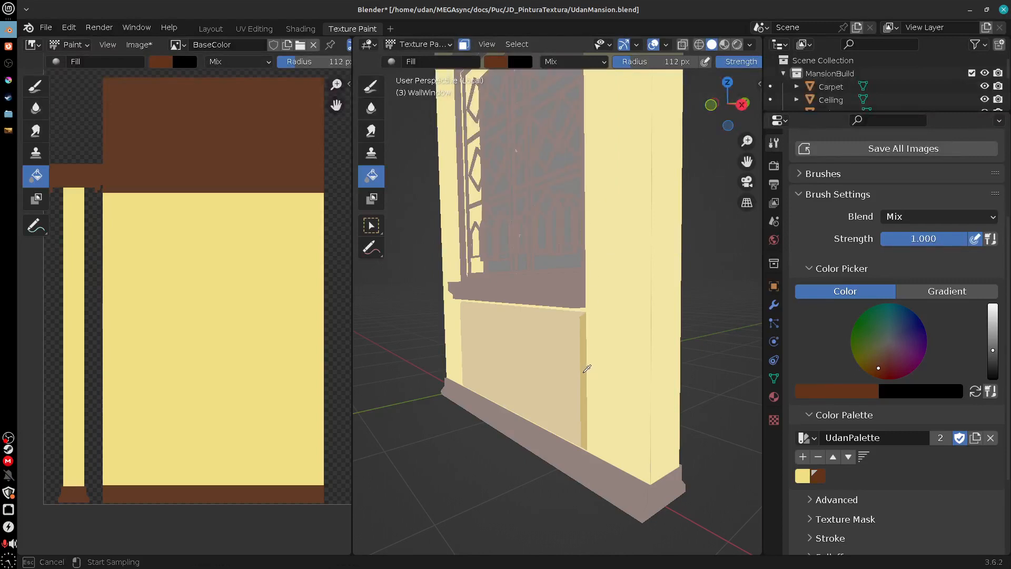
pyautogui.click(586, 369)
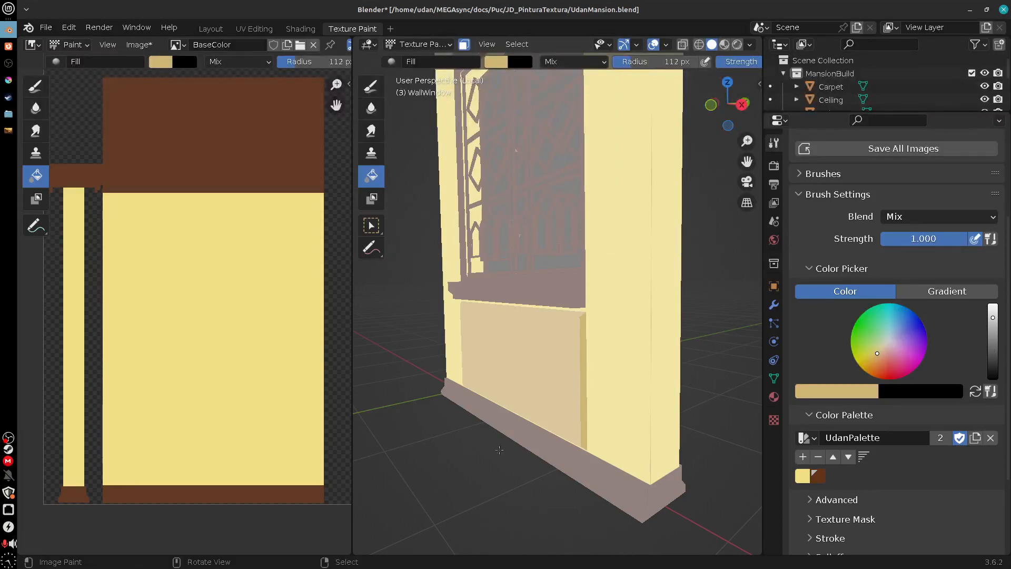
# Step: Handwrite the annotations "S" and "Click + s" in the empty space beneath the wall, and erase them
pyautogui.hotkey('shift', 's')
pyautogui.click(441, 469)
pyautogui.moveTo(441, 449); pyautogui.dragTo(419, 478)
pyautogui.moveTo(461, 440); pyautogui.dragTo(461, 446)
pyautogui.moveTo(380, 508); pyautogui.dragTo(379, 524)
pyautogui.moveTo(391, 508)
pyautogui.mouseDown()
pyautogui.moveTo(394, 519)
pyautogui.moveTo(419, 512)
pyautogui.moveTo(380, 523)
pyautogui.mouseUp()
pyautogui.hotkey('ctrl', 'z')
pyautogui.hotkey('ctrl', 'z')
pyautogui.hotkey('ctrl', 'z')
pyautogui.hotkey('ctrl', 'z')
pyautogui.hotkey('ctrl', 'z')
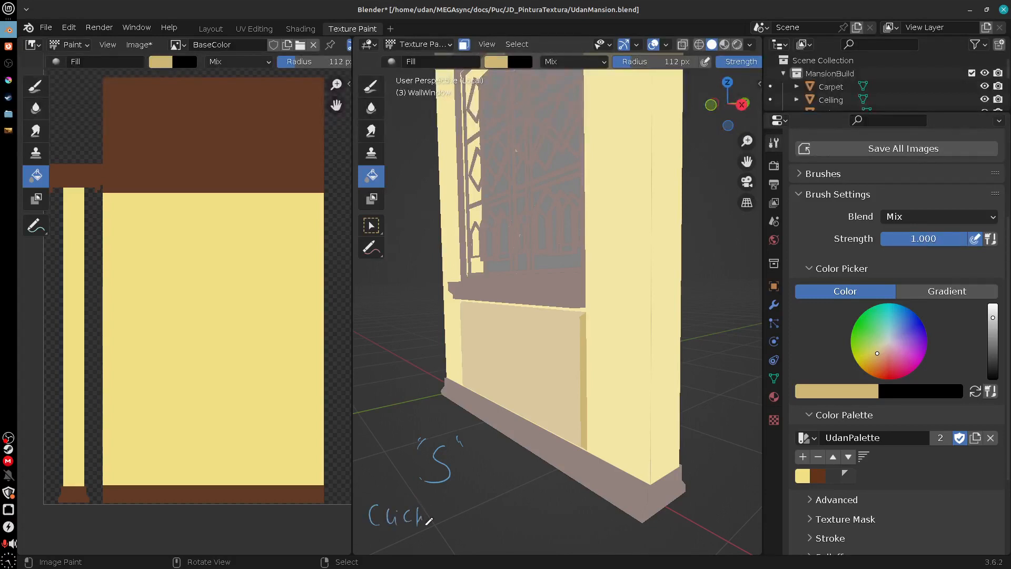
pyautogui.moveTo(447, 521); pyautogui.dragTo(458, 513)
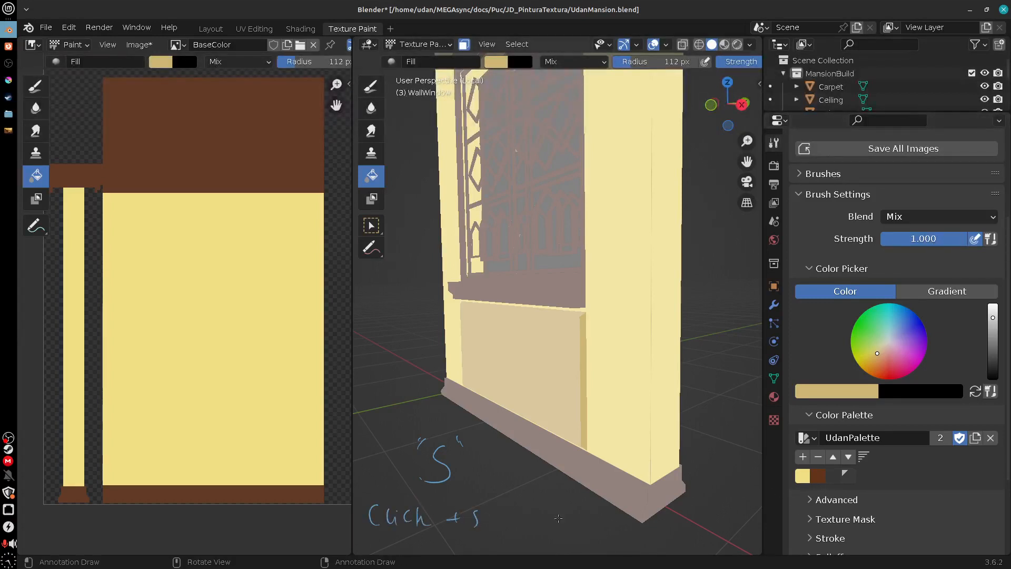
pyautogui.moveTo(500, 483)
pyautogui.mouseDown(button='right')
pyautogui.moveTo(497, 501)
pyautogui.moveTo(417, 432)
pyautogui.moveTo(405, 520)
pyautogui.mouseUp(button='right')
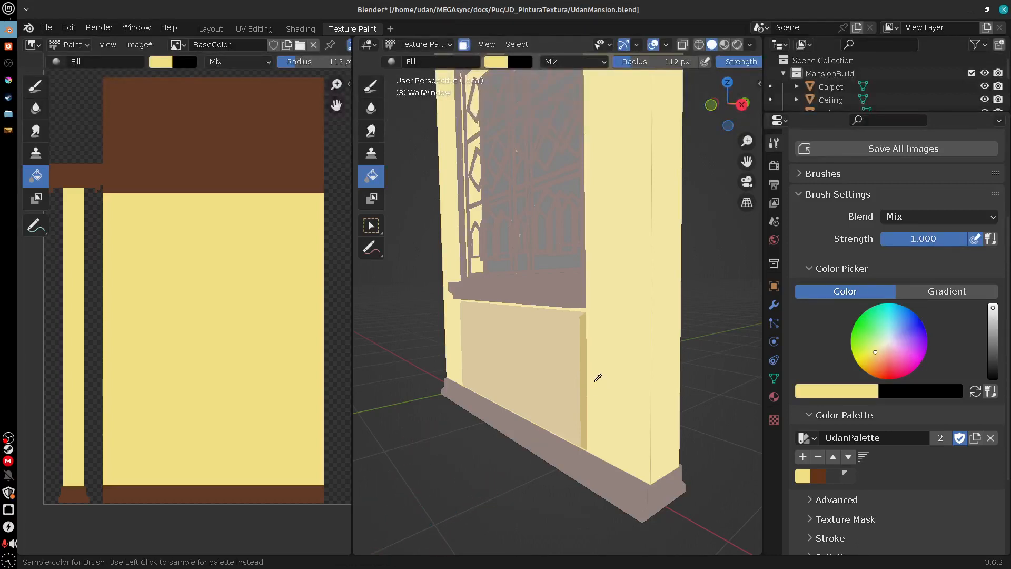
# Step: Sample the ochre from the panel's inner edge into UdanPalette as a new swatch
pyautogui.press('s')
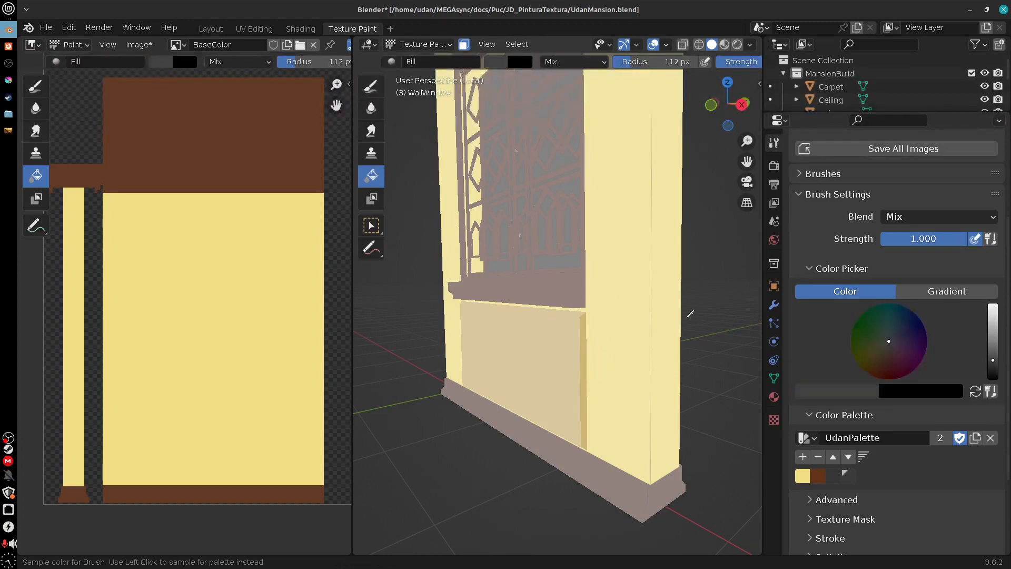
pyautogui.click(588, 369)
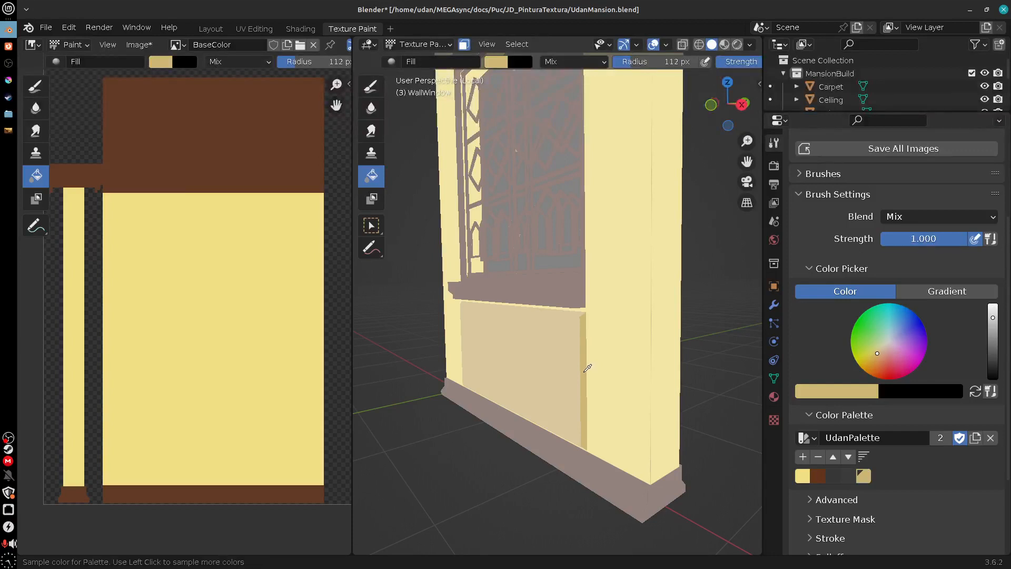
pyautogui.rightClick(542, 452)
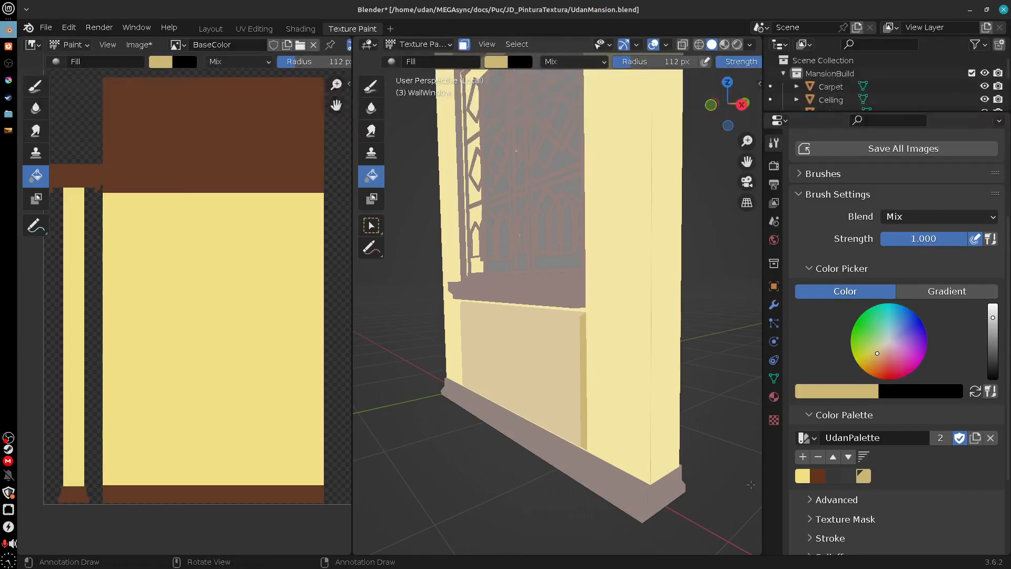
# Step: Remove the unwanted dark grey swatches from UdanPalette and make the ochre swatch the active colour
pyautogui.click(848, 478)
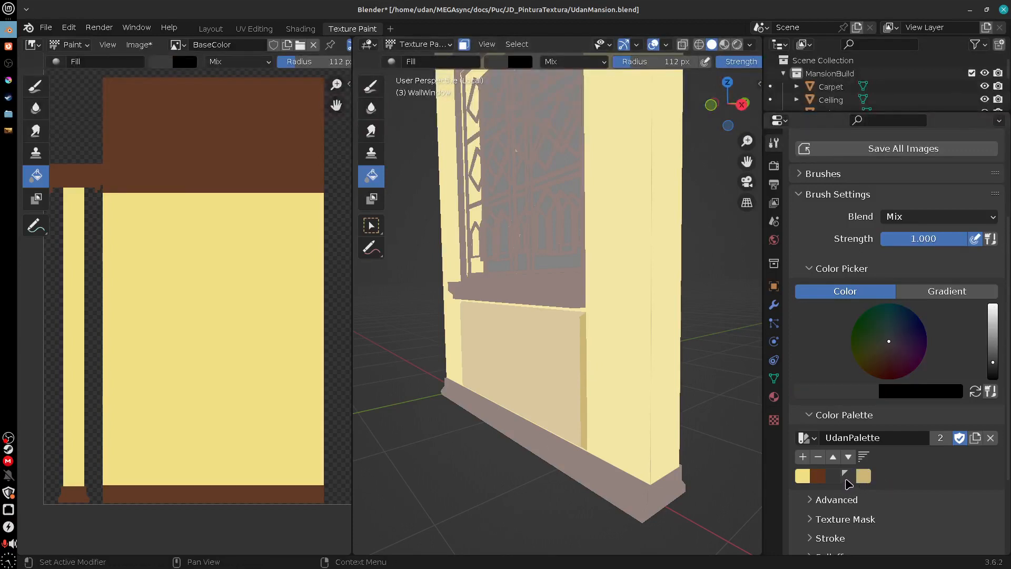
pyautogui.click(817, 457)
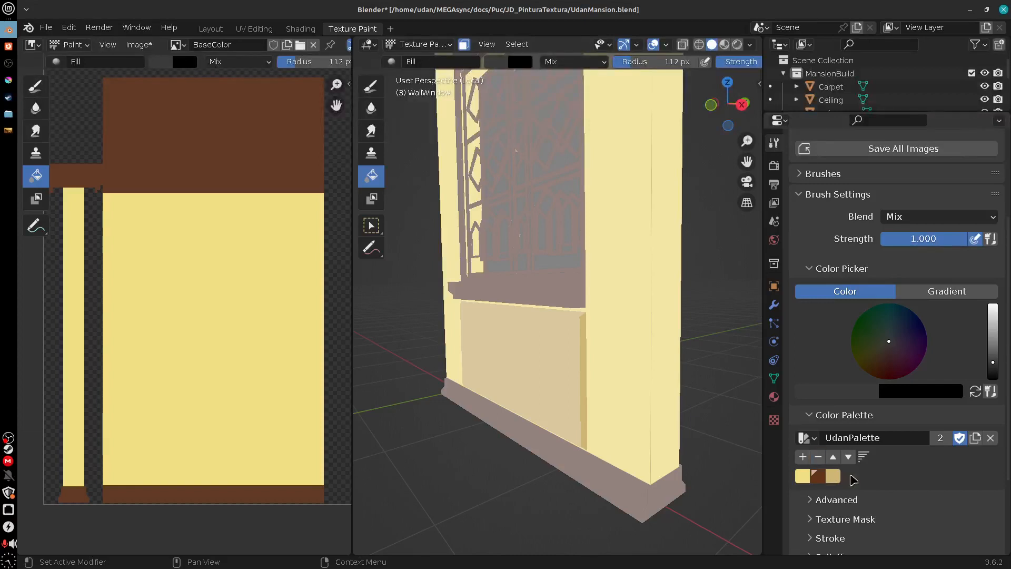
pyautogui.click(838, 476)
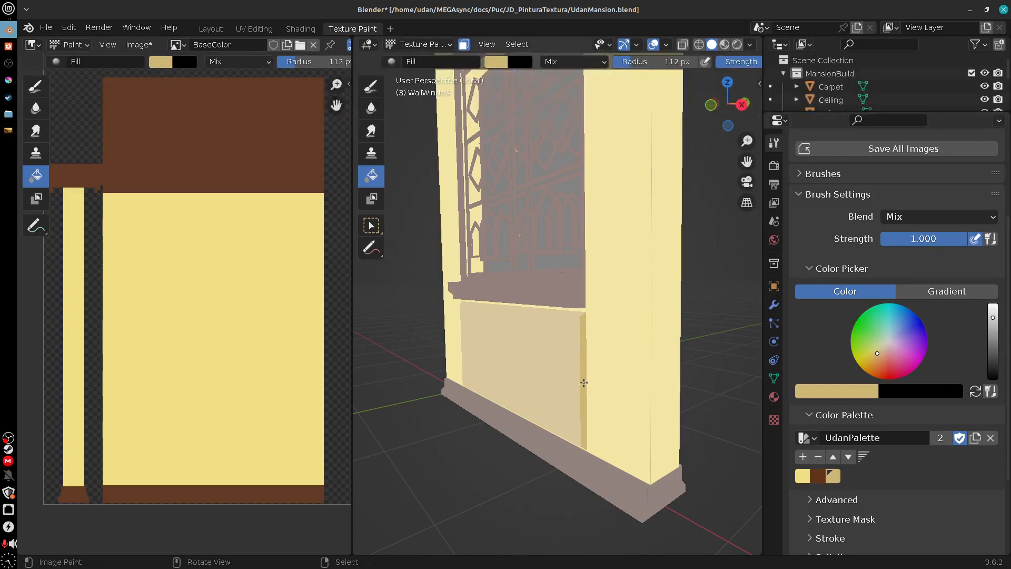
# Step: Sample the panel edge's ochre into UdanPalette once more as an additional swatch
pyautogui.press('s')
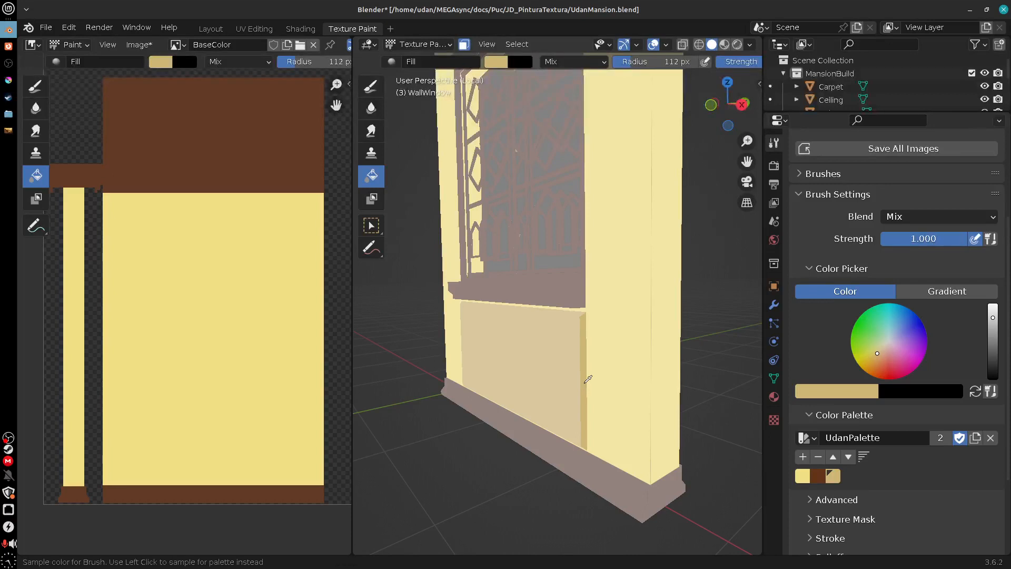
pyautogui.click(587, 379)
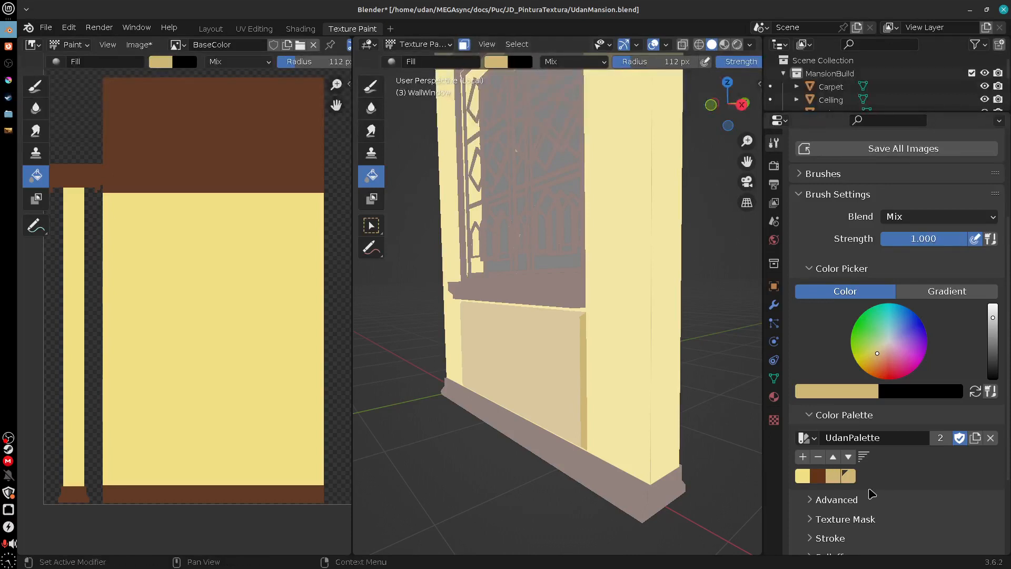
# Step: Remove the duplicate ochre swatch from UdanPalette and fill the panel beneath the window with ochre
pyautogui.click(819, 457)
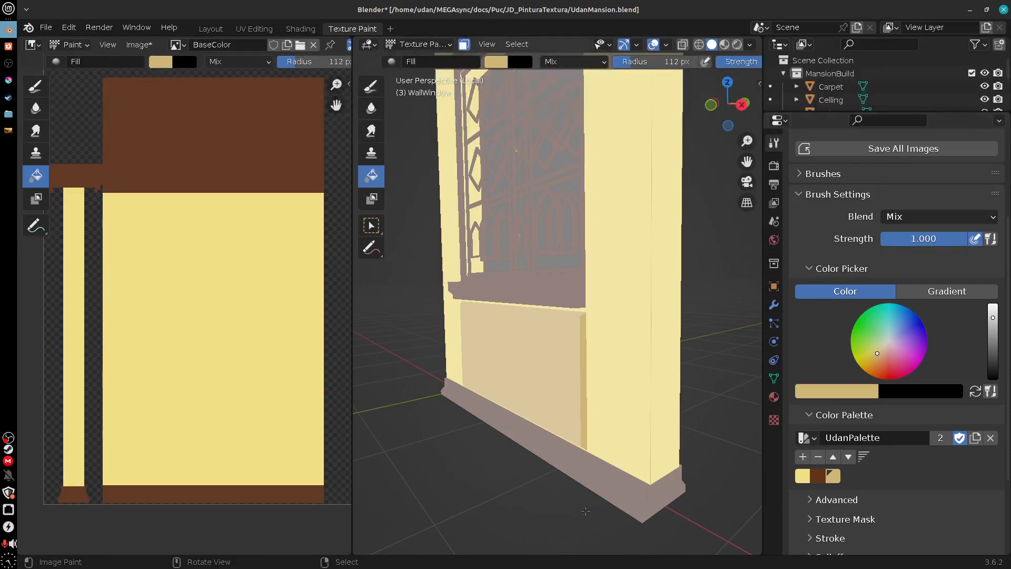
pyautogui.scroll(4, 558, 453)
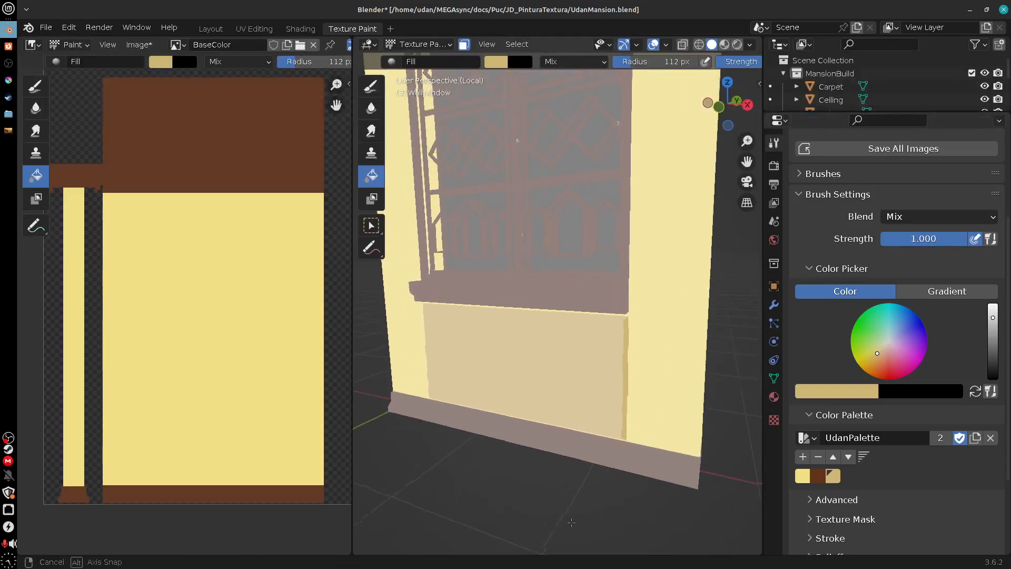
pyautogui.click(573, 388)
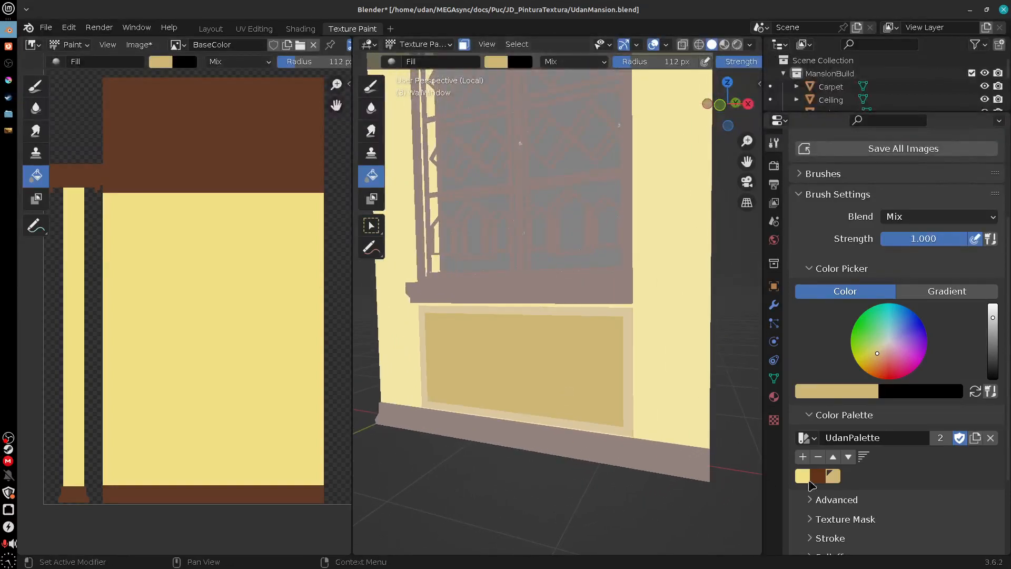
# Step: Fill the panels below and above the window with the yellow from UdanPalette
pyautogui.click(803, 476)
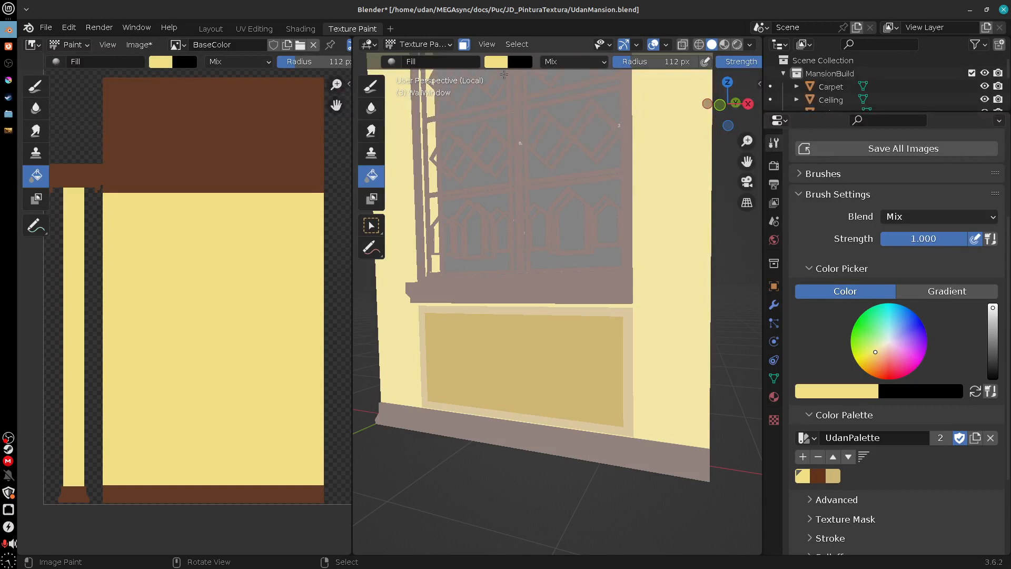
pyautogui.click(538, 403)
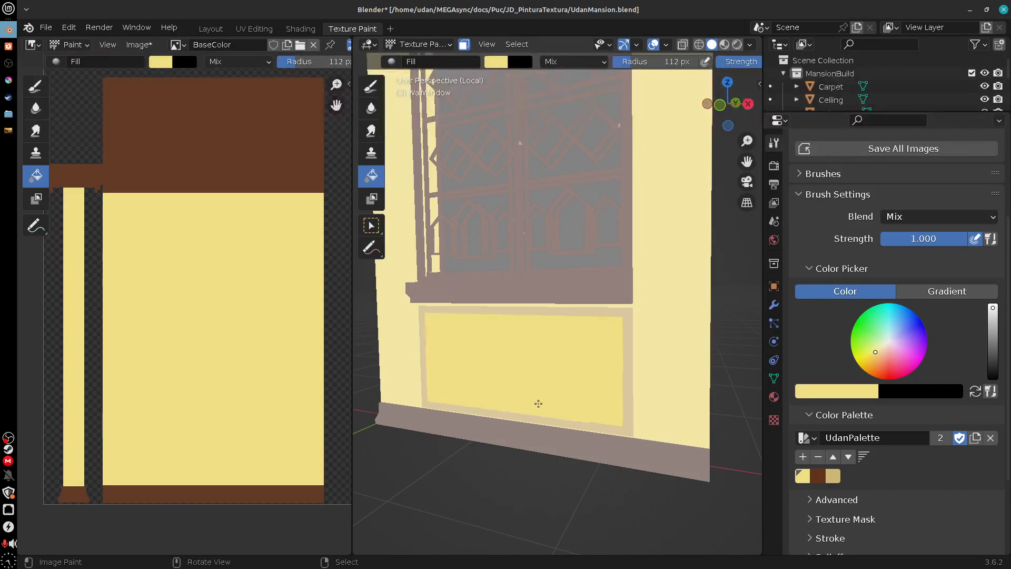
pyautogui.moveTo(538, 404); pyautogui.dragTo(554, 253, button='middle')
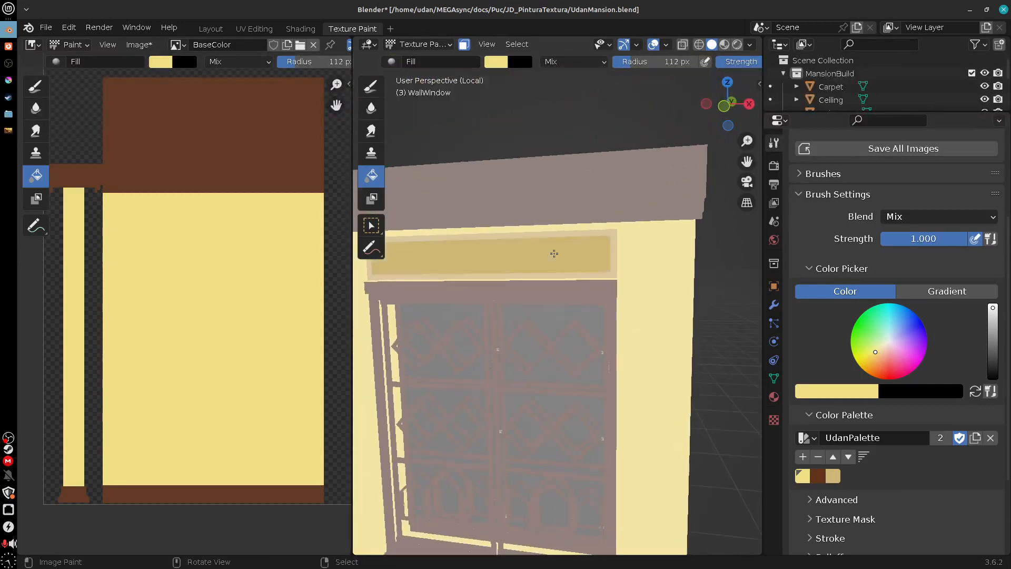
pyautogui.click(554, 253)
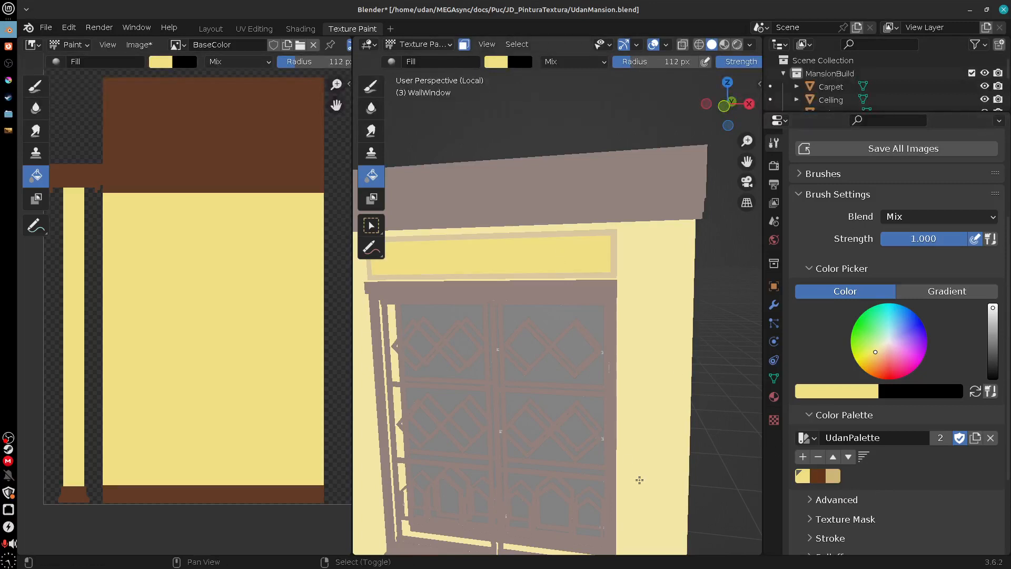
# Step: Switch the viewport to Material Preview shading to check WallWindow's base colours
pyautogui.moveTo(639, 479)
pyautogui.mouseDown(button='middle')
pyautogui.moveTo(641, 365)
pyautogui.moveTo(585, 436)
pyautogui.moveTo(707, 375)
pyautogui.moveTo(609, 377)
pyautogui.mouseUp(button='middle')
pyautogui.press('z')
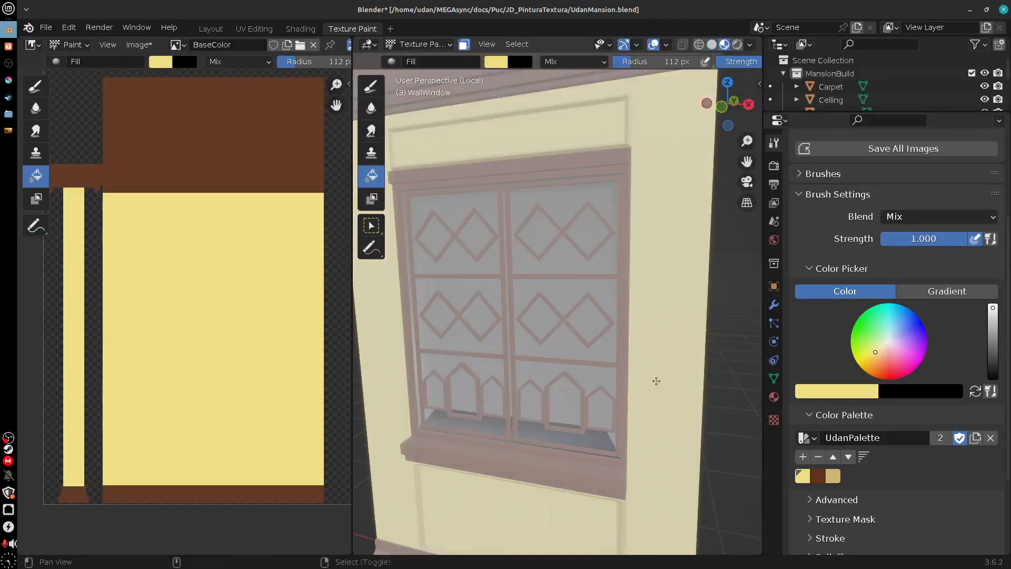
pyautogui.scroll(-5, 656, 381)
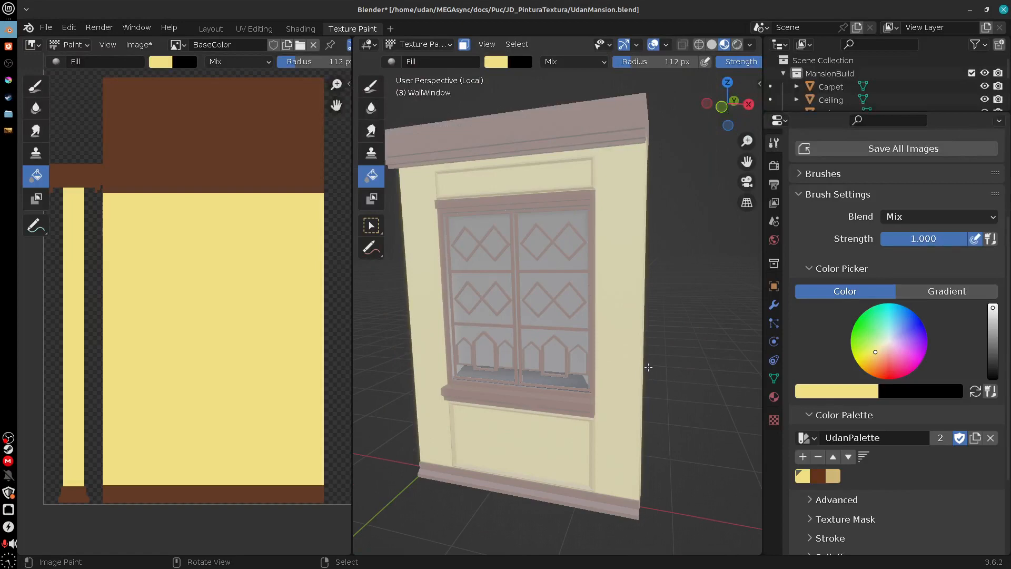
pyautogui.moveTo(650, 375)
pyautogui.mouseDown(button='middle')
pyautogui.moveTo(733, 394)
pyautogui.moveTo(634, 383)
pyautogui.mouseUp(button='middle')
# Step: Select the window recess's face loop and its back face in face select mode, and return to Texture Paint mode
pyautogui.scroll(5, 629, 387)
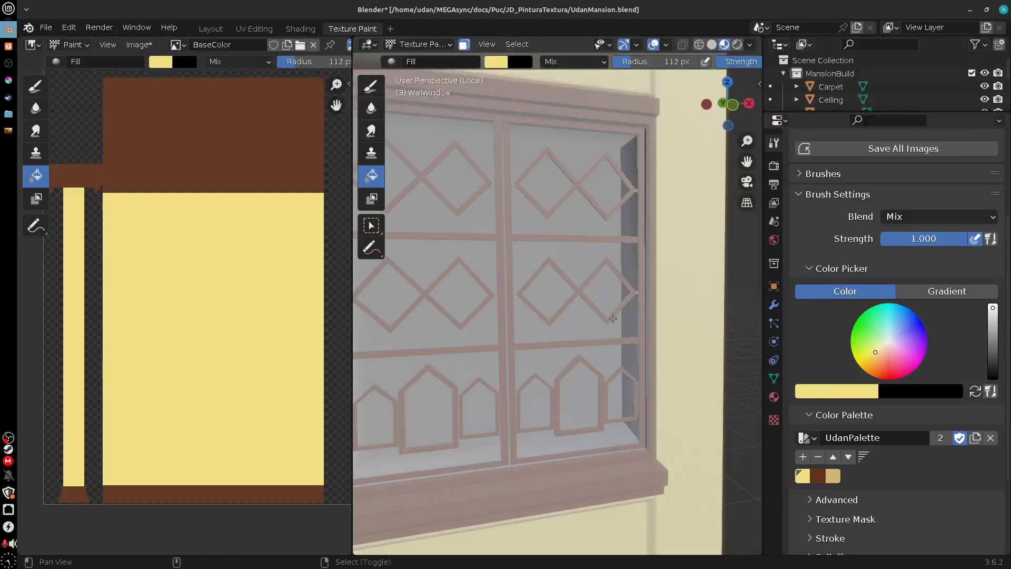
pyautogui.moveTo(613, 318)
pyautogui.mouseDown(button='middle')
pyautogui.moveTo(637, 348)
pyautogui.moveTo(670, 354)
pyautogui.moveTo(614, 353)
pyautogui.mouseUp(button='middle')
pyautogui.press('Tab')
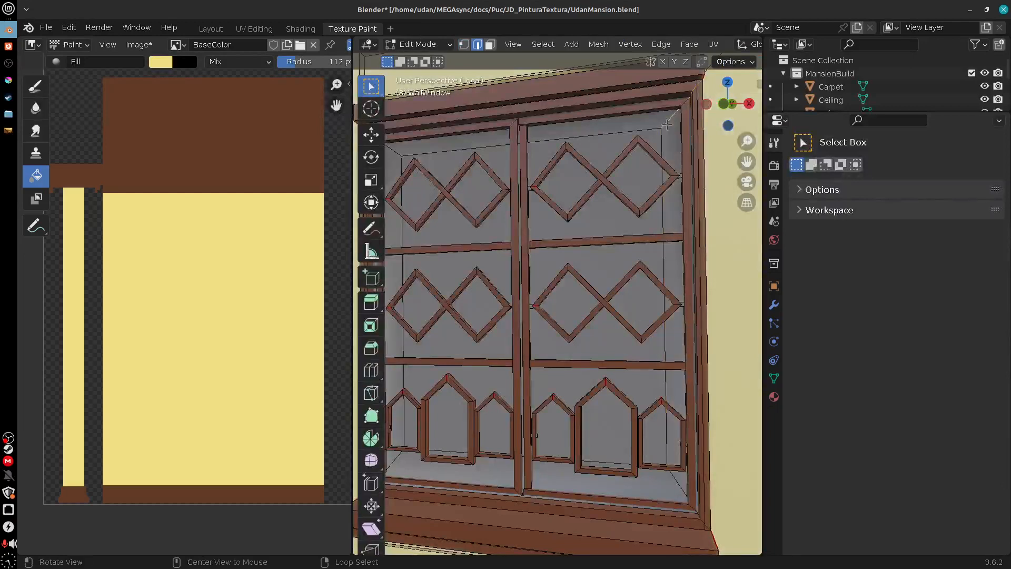
pyautogui.click(490, 49)
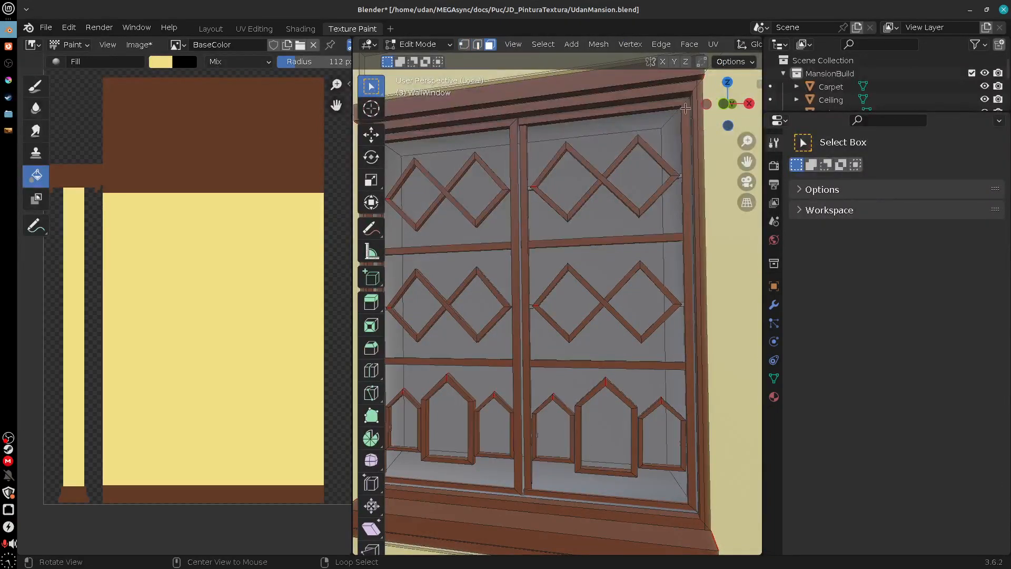
pyautogui.keyDown('alt'); pyautogui.rightClick(669, 115); pyautogui.keyUp('alt')
pyautogui.press('Tab')
pyautogui.press('Tab')
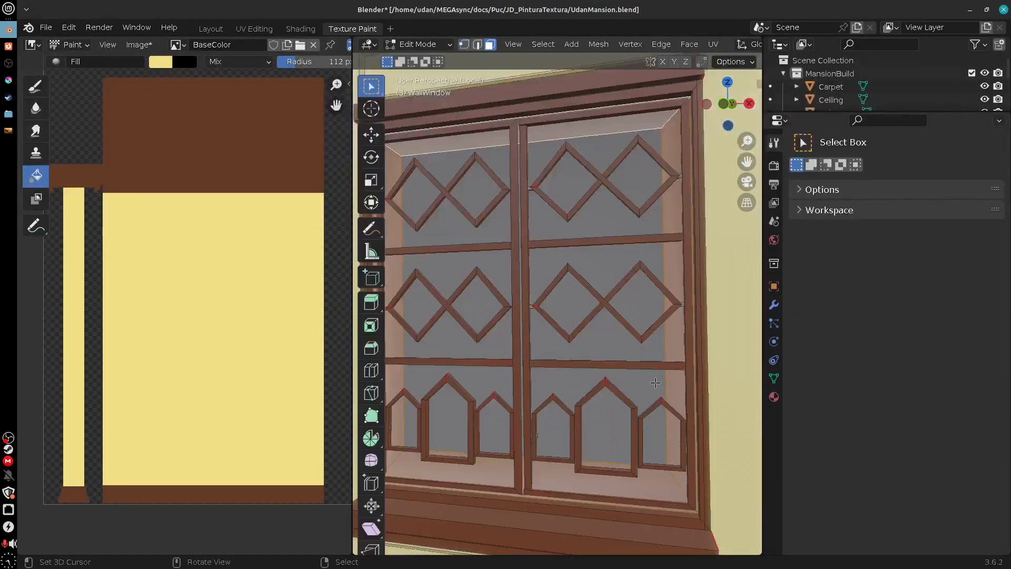
pyautogui.press('Tab')
pyautogui.press('Tab')
pyautogui.keyDown('shift'); pyautogui.rightClick(600, 261); pyautogui.keyUp('shift')
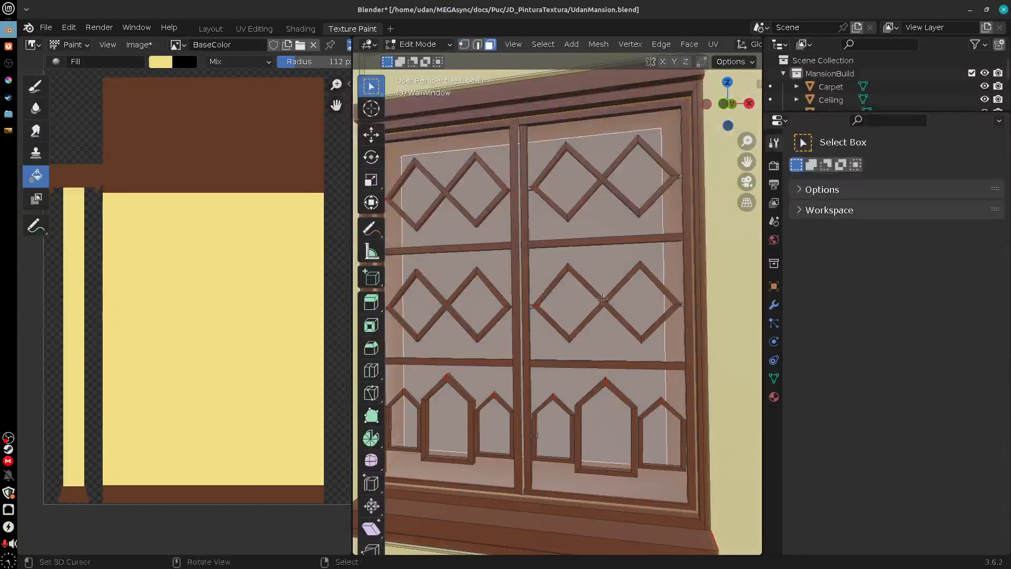
pyautogui.press('Tab')
pyautogui.keyDown('shift'); pyautogui.moveTo(614, 322); pyautogui.dragTo(647, 305, button='middle'); pyautogui.keyUp('shift')
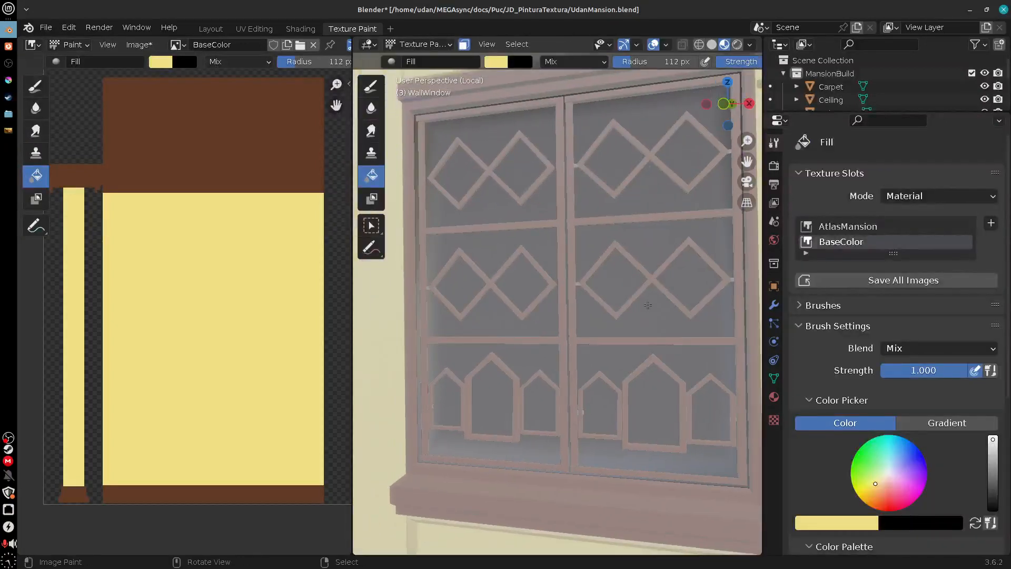
pyautogui.scroll(-2, 648, 306)
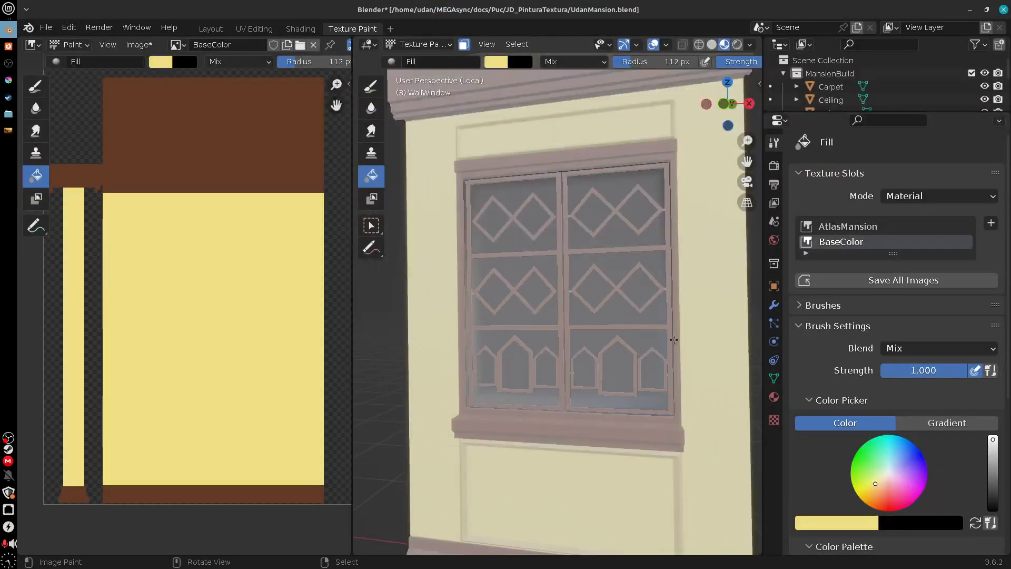
# Step: Compare the window's face selection in Edit Mode with the paint mask in Texture Paint mode
pyautogui.press('Tab')
pyautogui.press('Tab')
pyautogui.press('Tab')
pyautogui.press('Tab')
pyautogui.press('Tab')
pyautogui.press('Tab')
pyautogui.press('Tab')
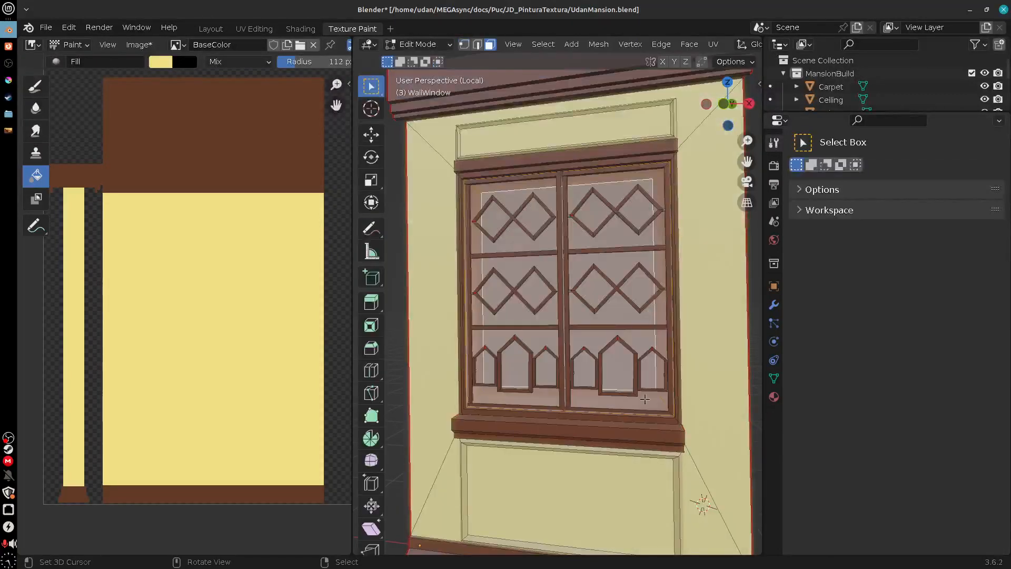
pyautogui.moveTo(644, 398); pyautogui.dragTo(673, 398, button='middle')
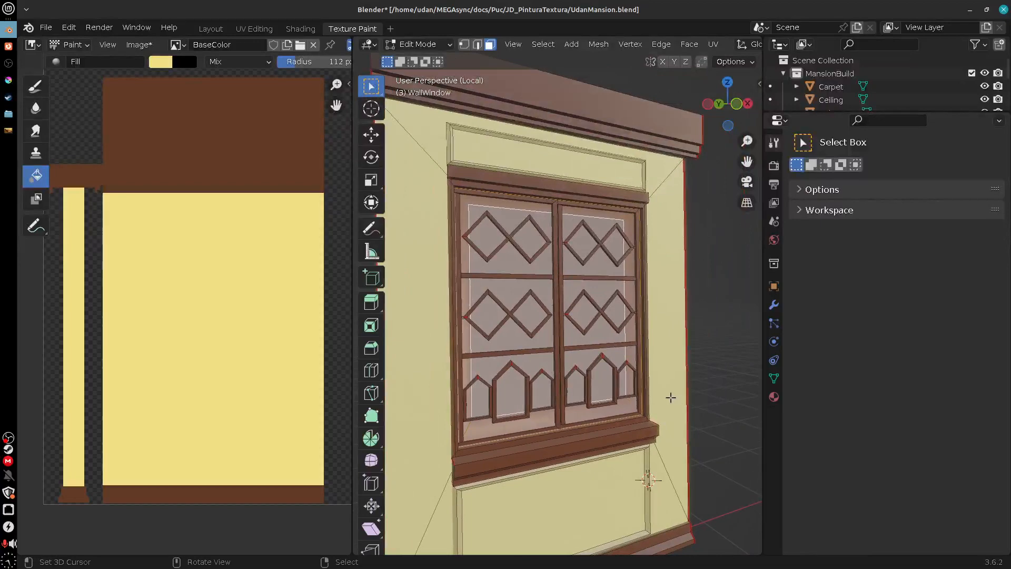
pyautogui.press('Tab')
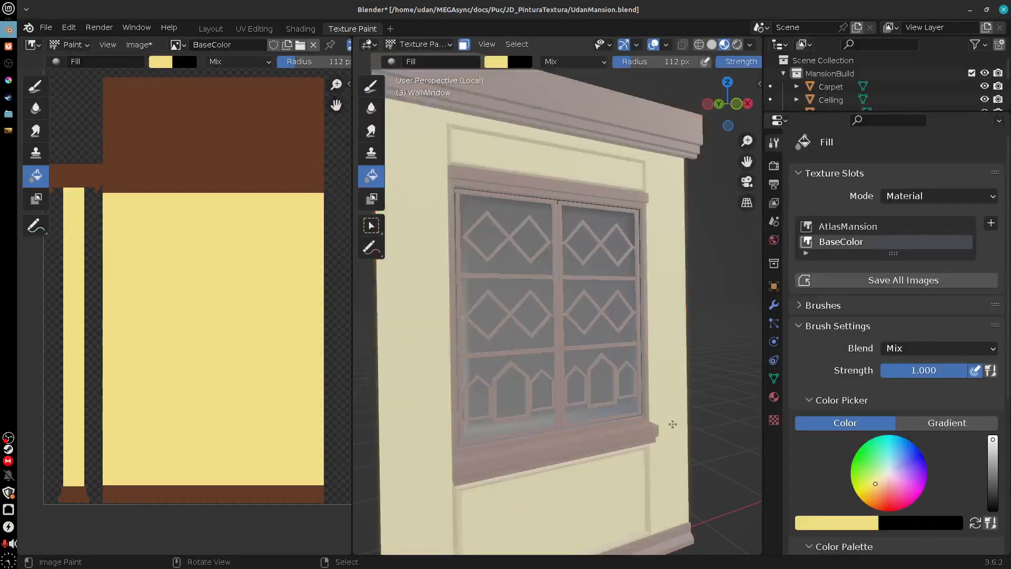
pyautogui.moveTo(672, 424); pyautogui.dragTo(674, 525, button='middle')
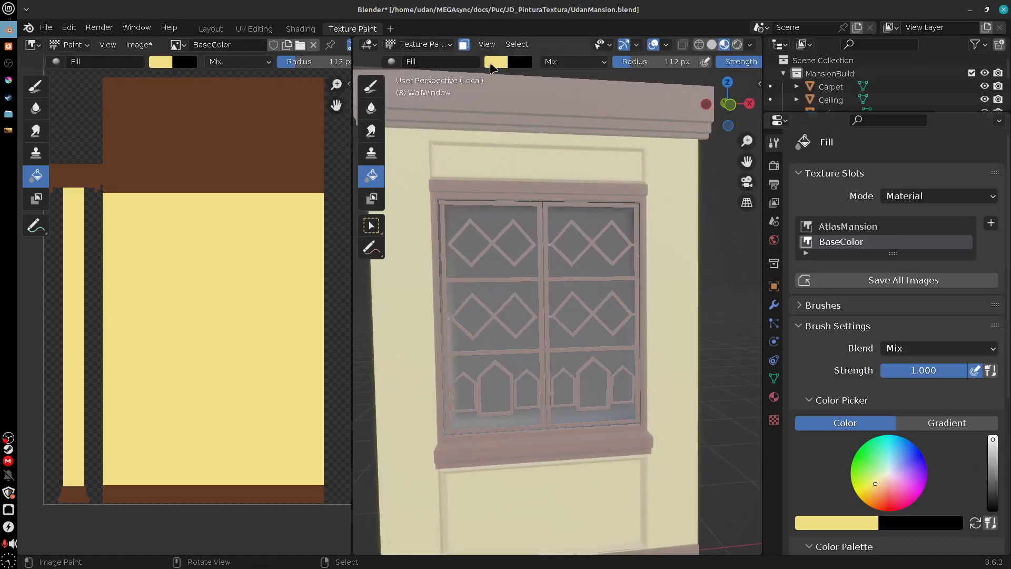
# Step: Set the fill colour to white and fill the selected recess and back faces of the window
pyautogui.click(495, 61)
pyautogui.click(597, 78)
pyautogui.click(539, 124)
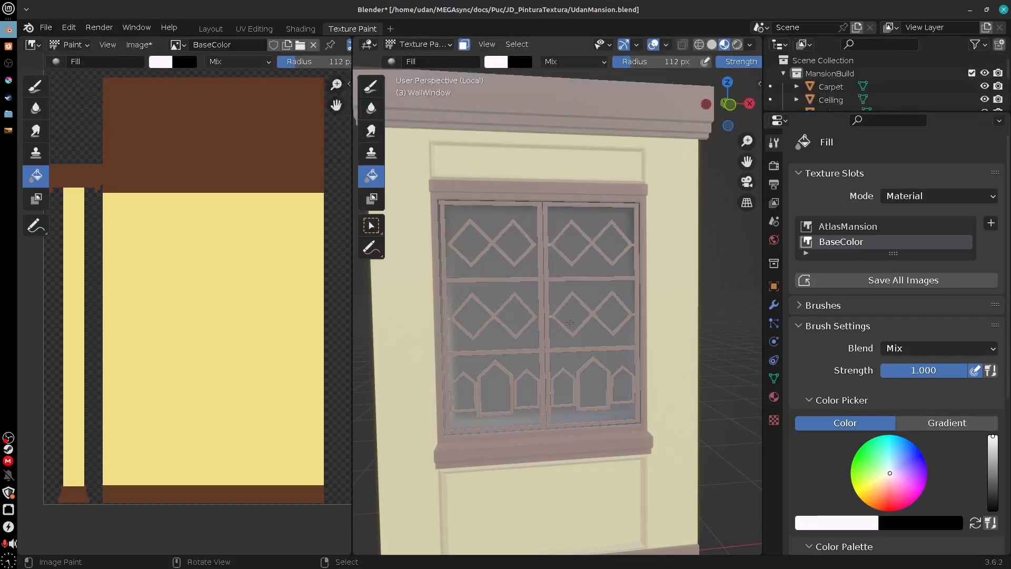
pyautogui.moveTo(569, 322); pyautogui.dragTo(599, 327, button='middle')
pyautogui.press('Tab')
pyautogui.press('Tab')
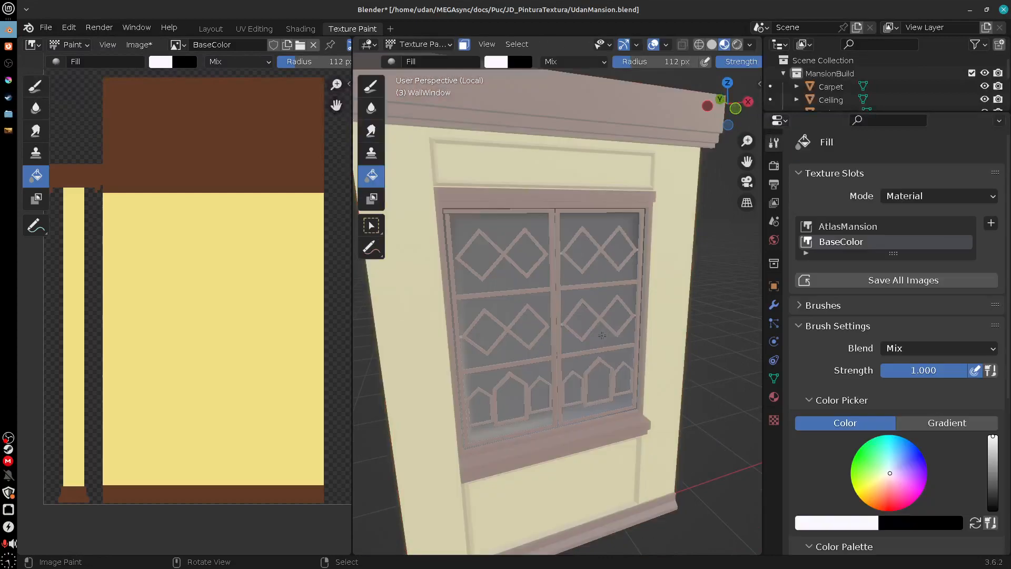
pyautogui.click(609, 394)
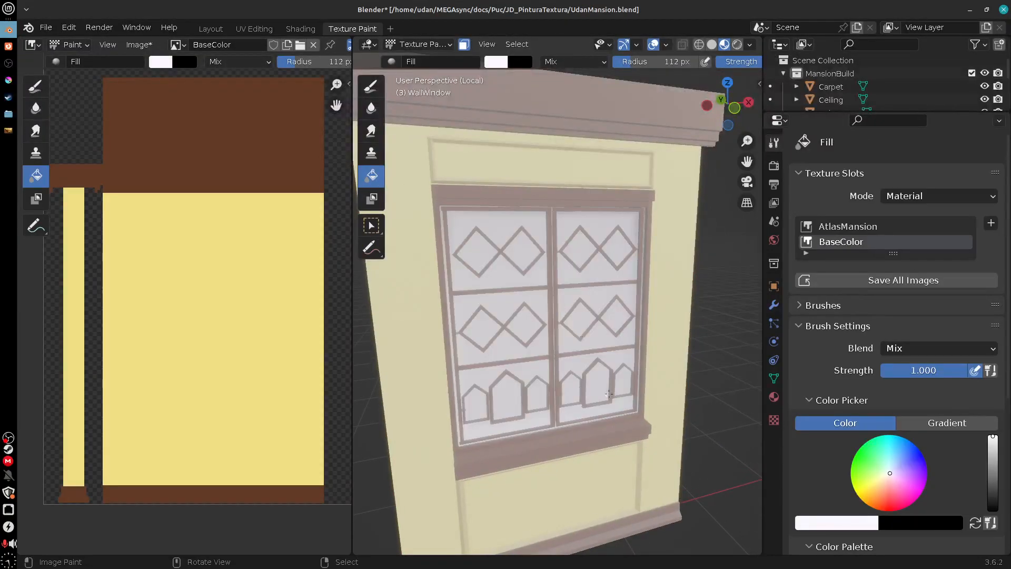
# Step: Examine the white-filled window faces on the model and their UV island in the BaseColor image
pyautogui.press('Tab')
pyautogui.moveTo(659, 428)
pyautogui.mouseDown(button='middle')
pyautogui.moveTo(600, 406)
pyautogui.moveTo(677, 411)
pyautogui.moveTo(674, 382)
pyautogui.moveTo(668, 415)
pyautogui.moveTo(681, 374)
pyautogui.moveTo(688, 409)
pyautogui.moveTo(670, 399)
pyautogui.mouseUp(button='middle')
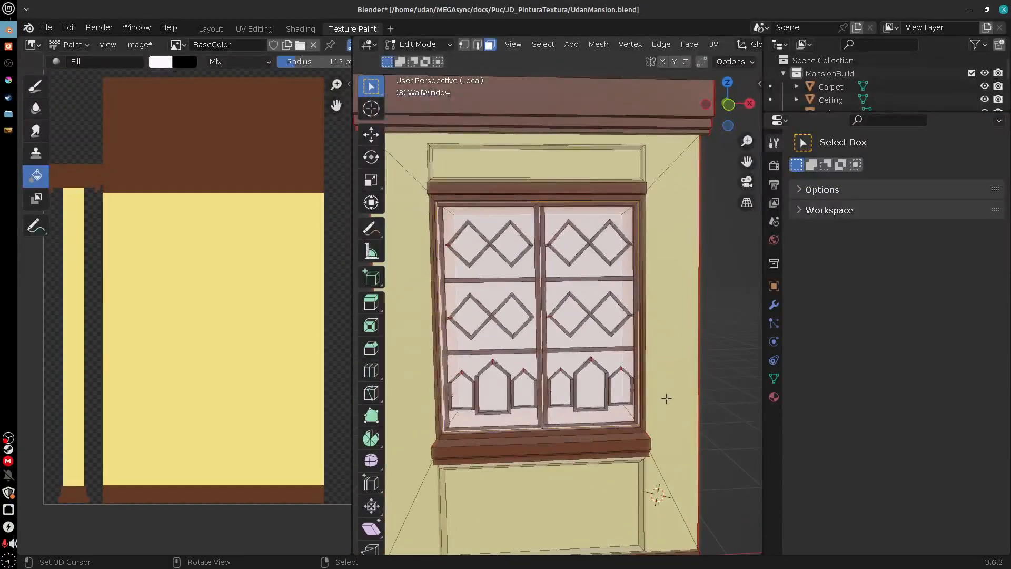
pyautogui.scroll(-3, 666, 399)
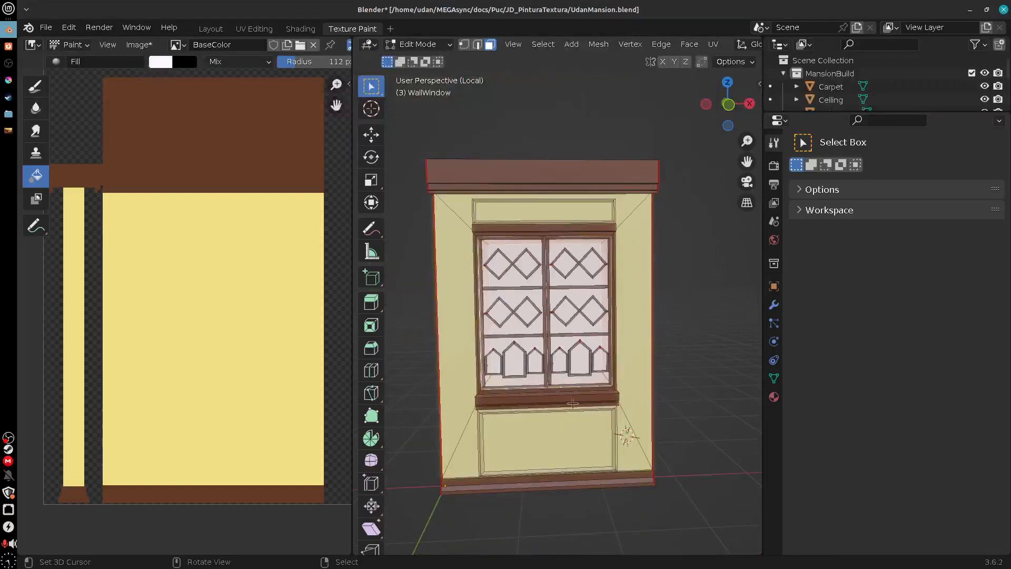
pyautogui.scroll(-5, 226, 437)
pyautogui.scroll(-2, 225, 453)
pyautogui.moveTo(230, 436); pyautogui.dragTo(196, 534, button='middle')
pyautogui.scroll(2, 209, 340)
pyautogui.scroll(1, 144, 434)
pyautogui.moveTo(235, 392); pyautogui.dragTo(108, 425, button='middle')
pyautogui.scroll(4, 204, 401)
pyautogui.moveTo(232, 397); pyautogui.dragTo(406, 369, button='middle')
pyautogui.scroll(-5, 279, 394)
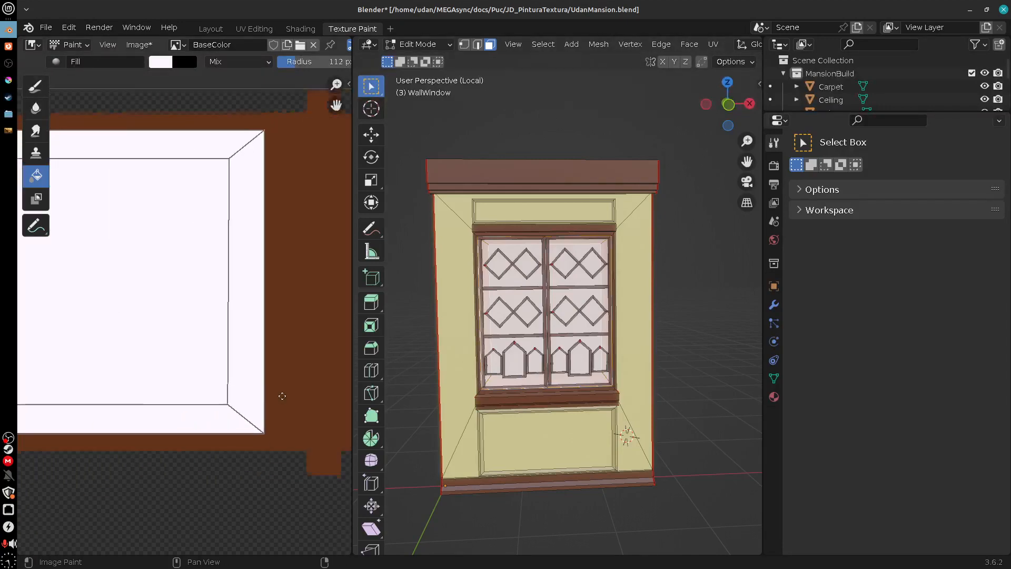
pyautogui.scroll(5, 251, 384)
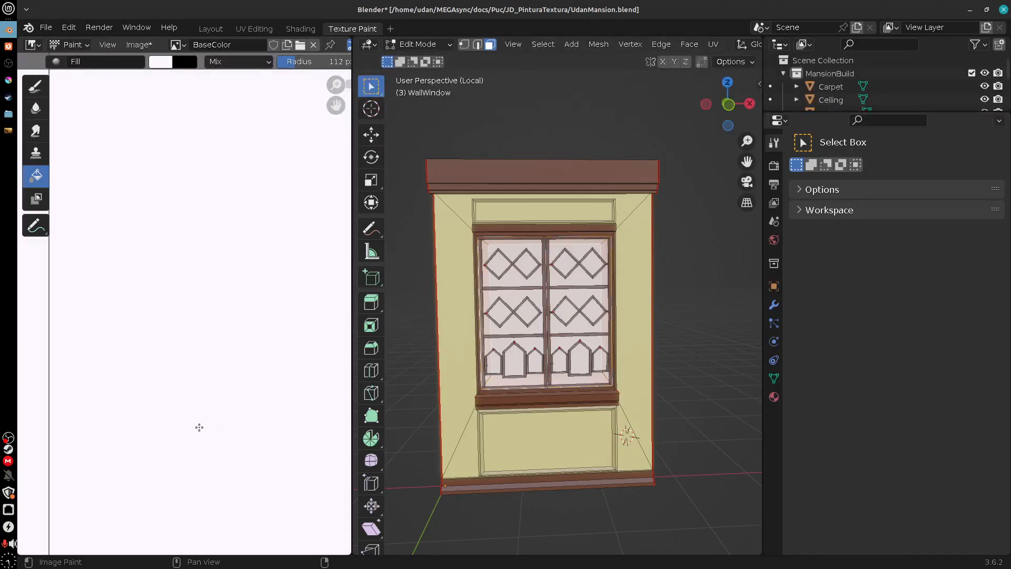
pyautogui.scroll(-5, 200, 429)
pyautogui.scroll(-1, 198, 435)
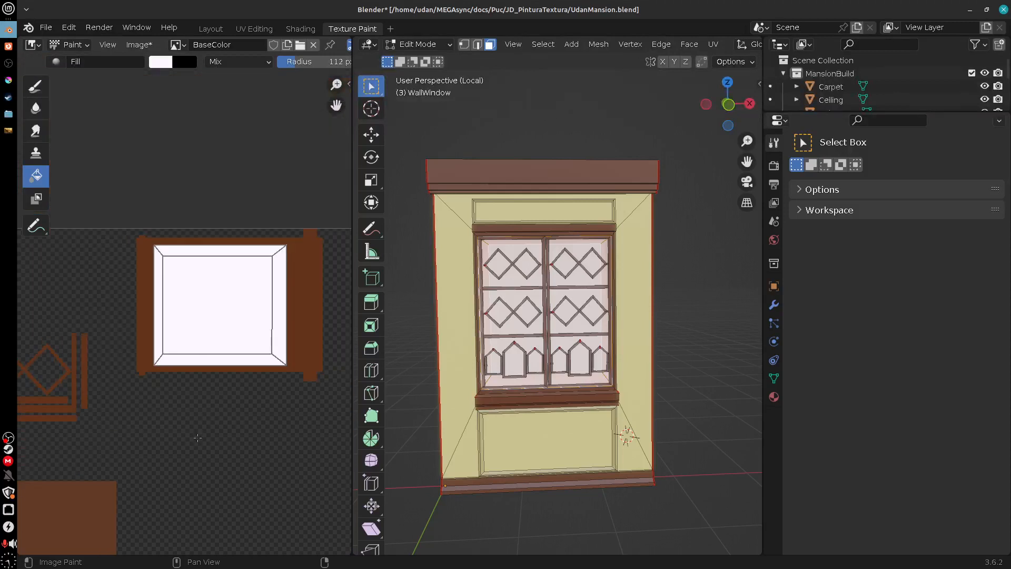
pyautogui.moveTo(202, 438); pyautogui.dragTo(315, 356, button='middle')
pyautogui.scroll(-3, 266, 396)
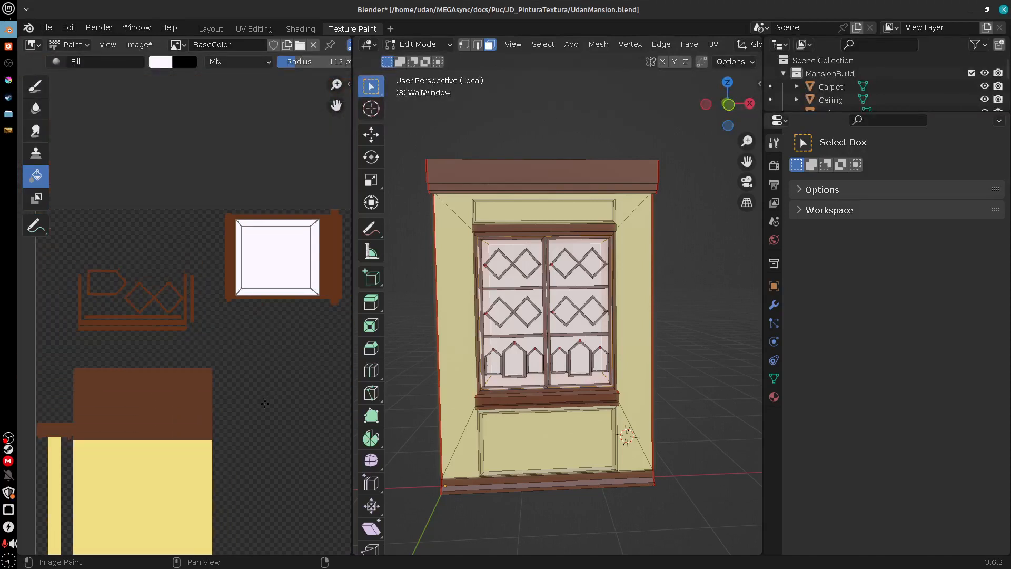
# Step: Select all of WallWindow's faces to show their UVs and view the piece in front orthographic projection
pyautogui.keyDown('shift'); pyautogui.moveTo(673, 460); pyautogui.dragTo(691, 443, button='middle'); pyautogui.keyUp('shift')
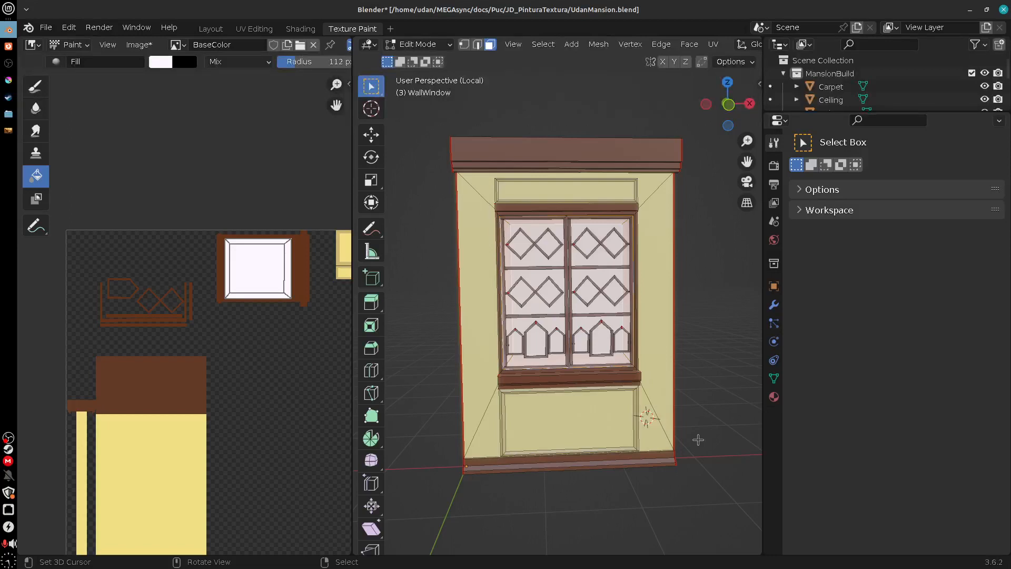
pyautogui.press('a')
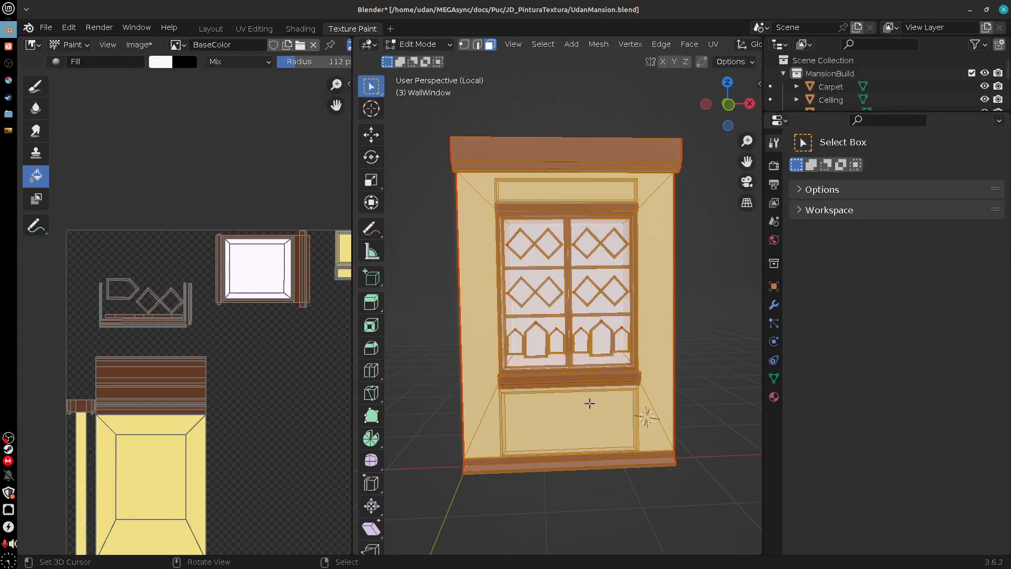
pyautogui.press('KP_5')
pyautogui.press('KP_1')
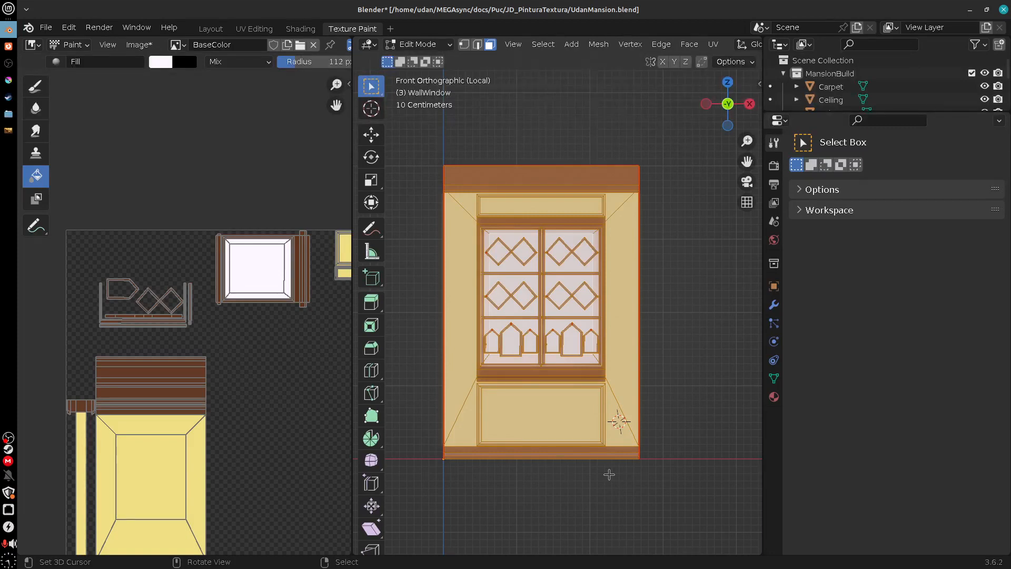
# Step: Exit local view in the Layout workspace and move Wall away from the other mansion pieces
pyautogui.click(210, 29)
pyautogui.moveTo(600, 421)
pyautogui.mouseDown(button='middle')
pyautogui.moveTo(614, 412)
pyautogui.moveTo(608, 401)
pyautogui.mouseUp(button='middle')
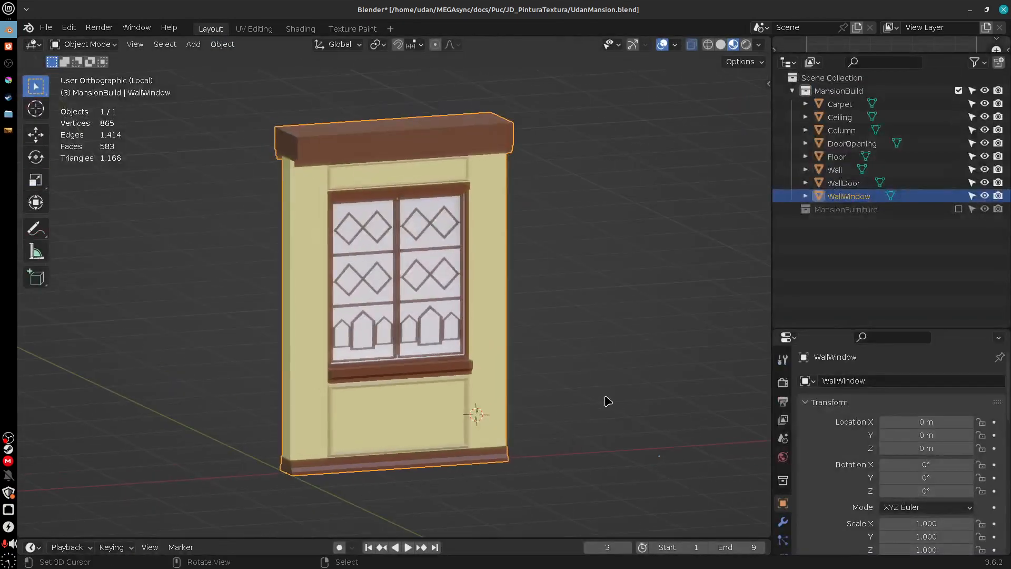
pyautogui.press('KP_Divide')
pyautogui.click(523, 311)
pyautogui.moveTo(523, 309); pyautogui.dragTo(540, 342, button='middle')
pyautogui.press('g')
pyautogui.click(388, 350)
# Step: Move WallWindow out of the overlapping pieces into the empty space in front of the doorway
pyautogui.click(532, 312)
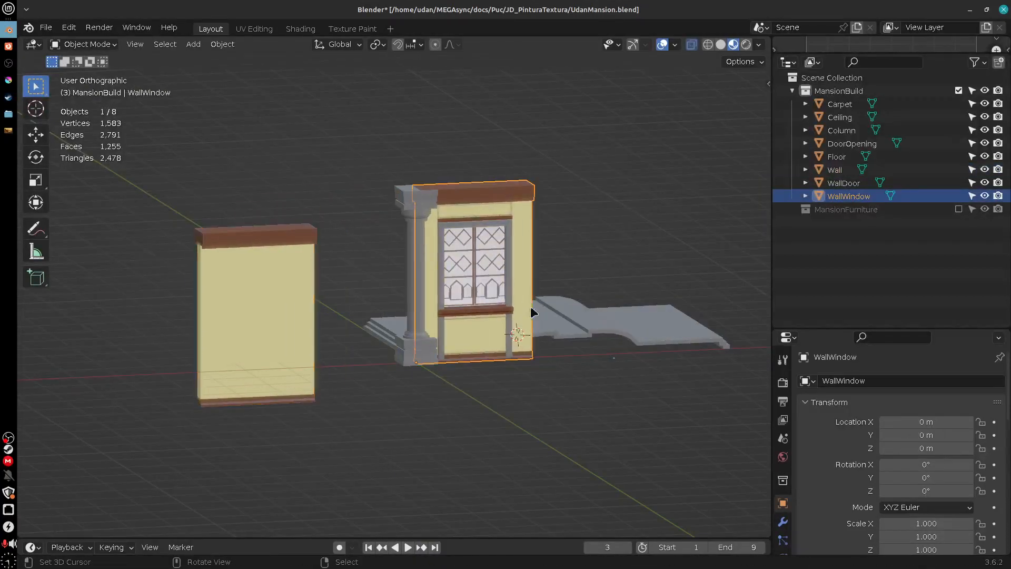
pyautogui.press('g')
pyautogui.click(423, 501)
# Step: Move Wall and WallWindow farther from the doorway so the two pieces stand apart in the scene
pyautogui.click(300, 331)
pyautogui.press('g')
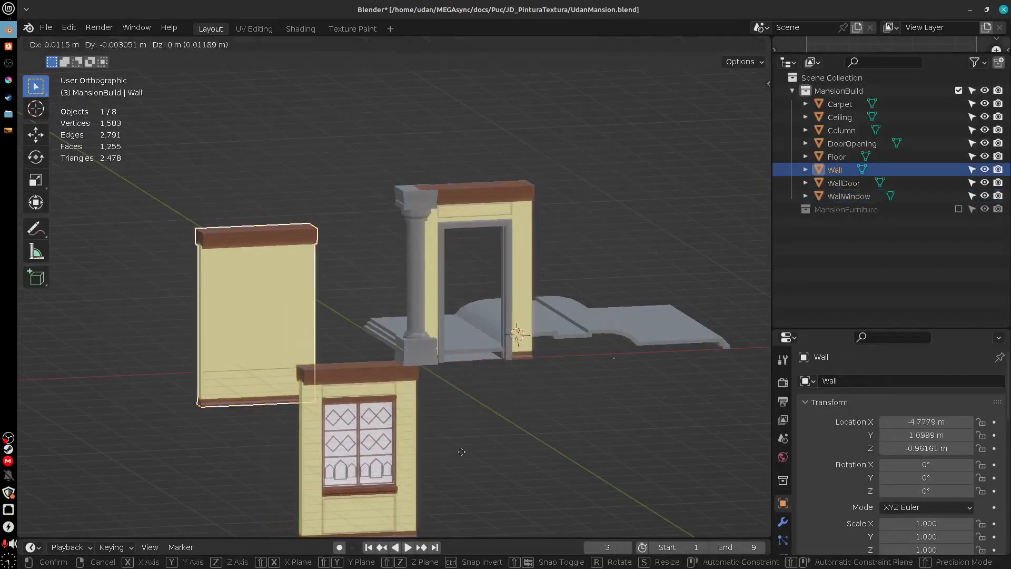
pyautogui.click(401, 371)
pyautogui.click(413, 408)
pyautogui.press('g')
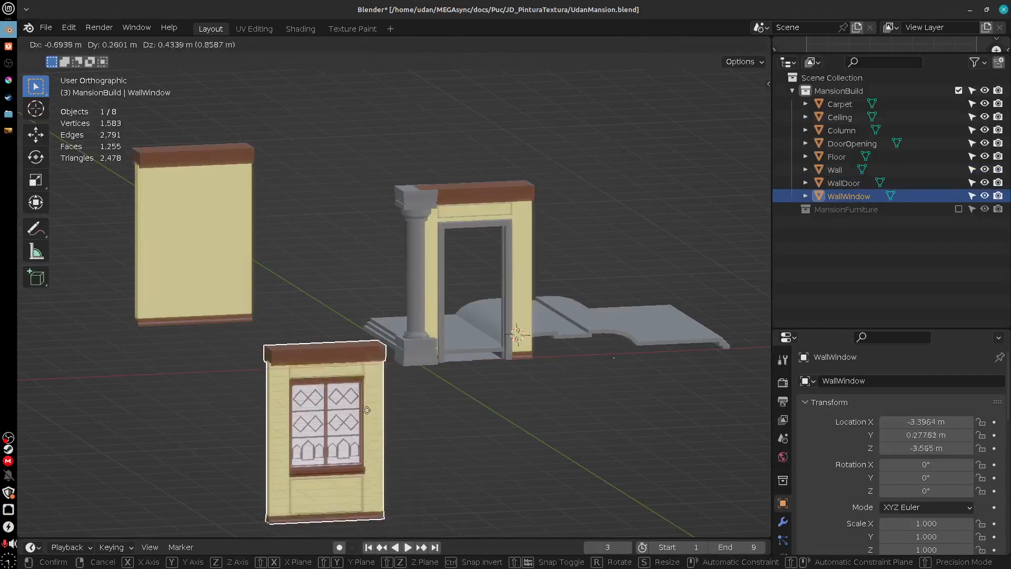
pyautogui.click(342, 403)
# Step: Examine the unpainted DoorOpening and Column up close beside the painted wall pieces
pyautogui.click(514, 323)
pyautogui.moveTo(576, 412); pyautogui.dragTo(518, 400, button='middle')
pyautogui.scroll(3, 394, 426)
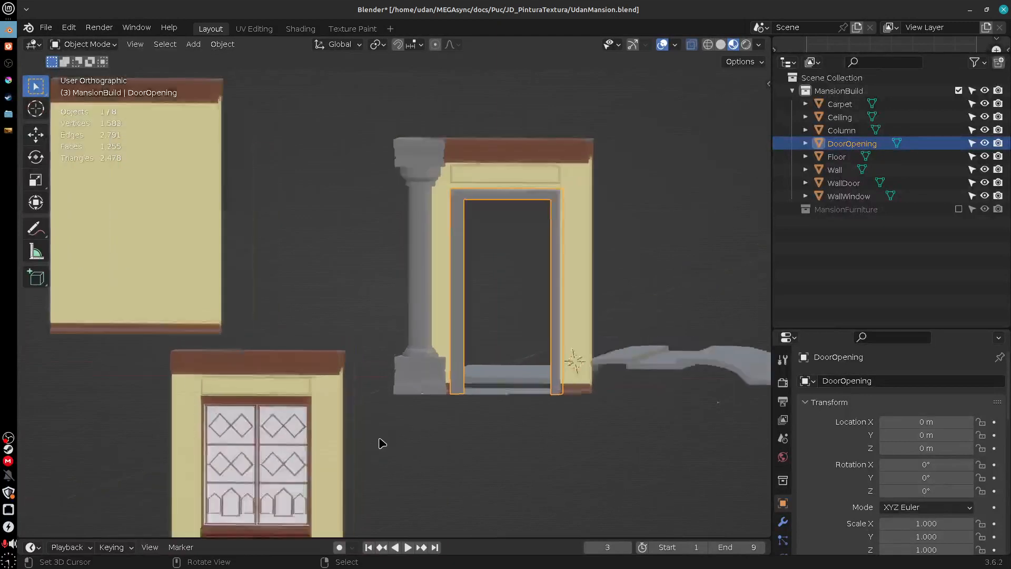
pyautogui.keyDown('alt'); pyautogui.middleClick(390, 469); pyautogui.keyUp('alt')
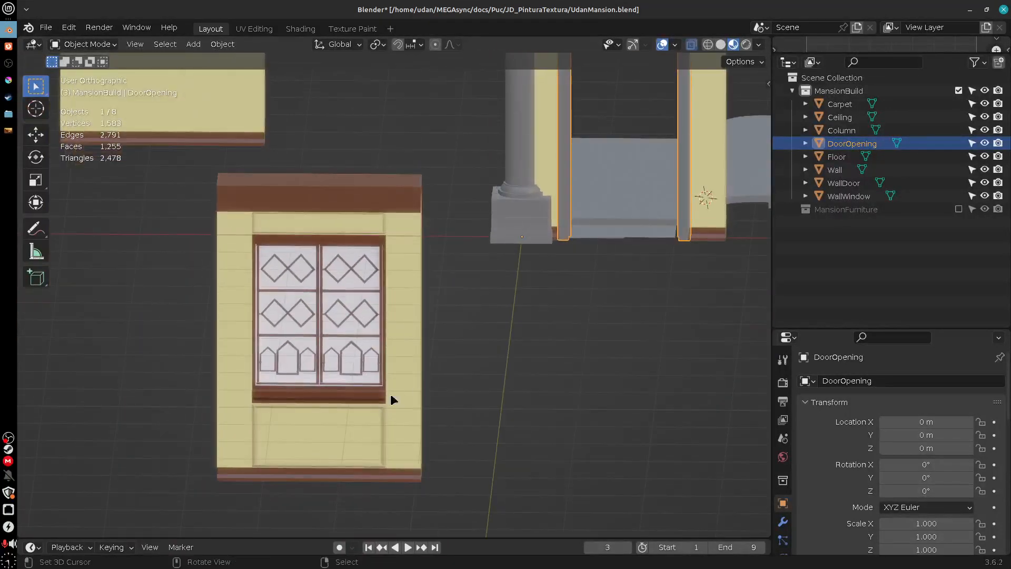
pyautogui.keyDown('shift'); pyautogui.moveTo(459, 365); pyautogui.dragTo(447, 397, button='middle'); pyautogui.keyUp('shift')
pyautogui.keyDown('shift'); pyautogui.moveTo(526, 383); pyautogui.dragTo(436, 506, button='middle'); pyautogui.keyUp('shift')
pyautogui.click(420, 281)
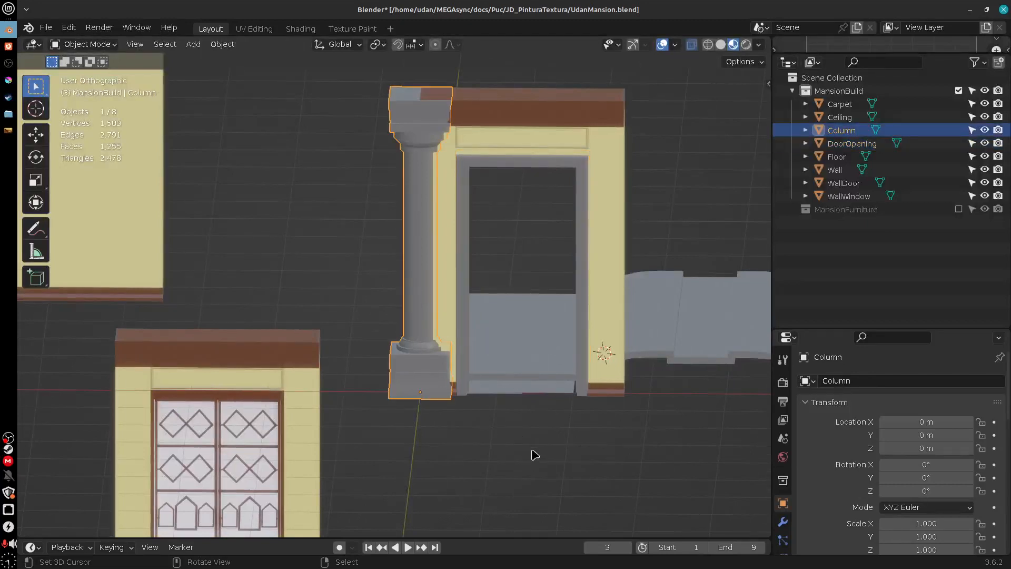
# Step: Select Ceiling and switch to the Texture Paint workspace with it as the active paint object
pyautogui.click(683, 345)
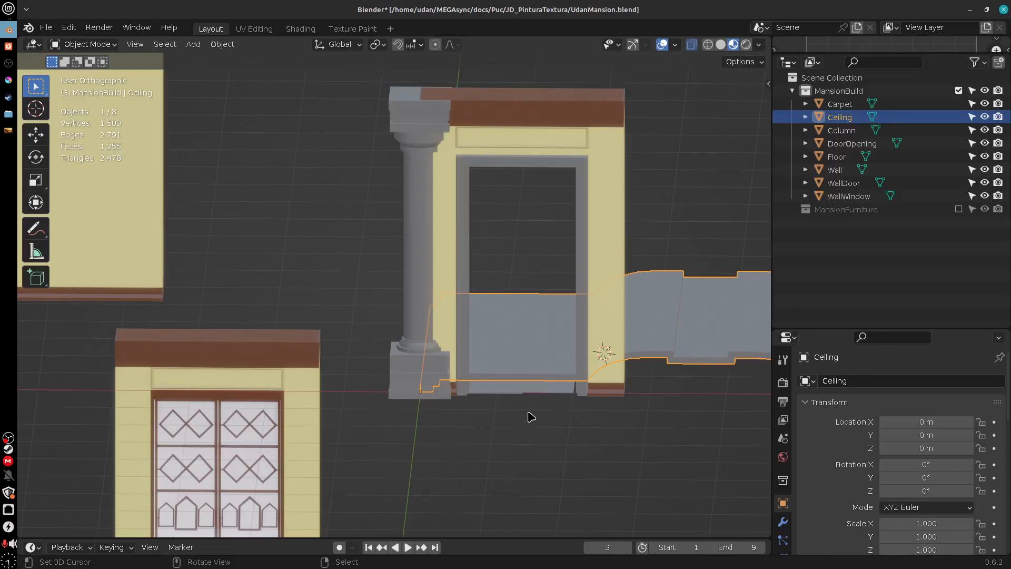
pyautogui.moveTo(531, 415); pyautogui.dragTo(553, 445, button='middle')
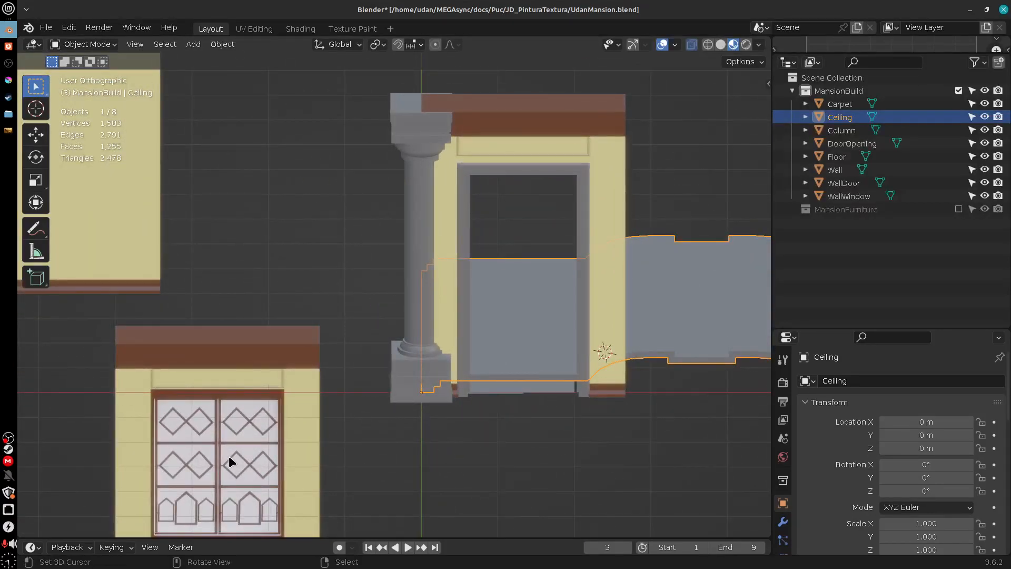
pyautogui.moveTo(538, 436); pyautogui.dragTo(562, 305, button='middle')
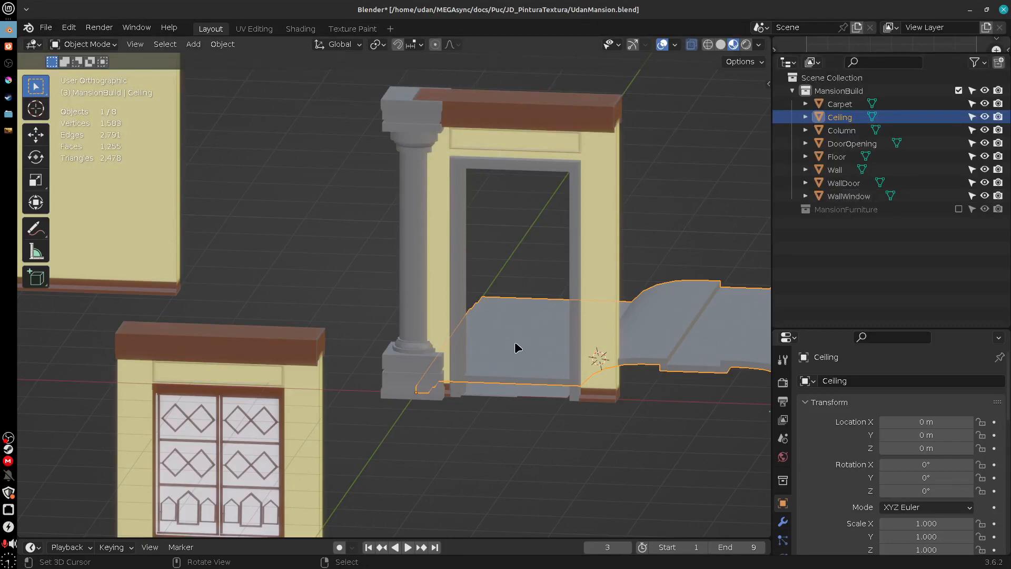
pyautogui.moveTo(516, 345); pyautogui.dragTo(539, 444, button='middle')
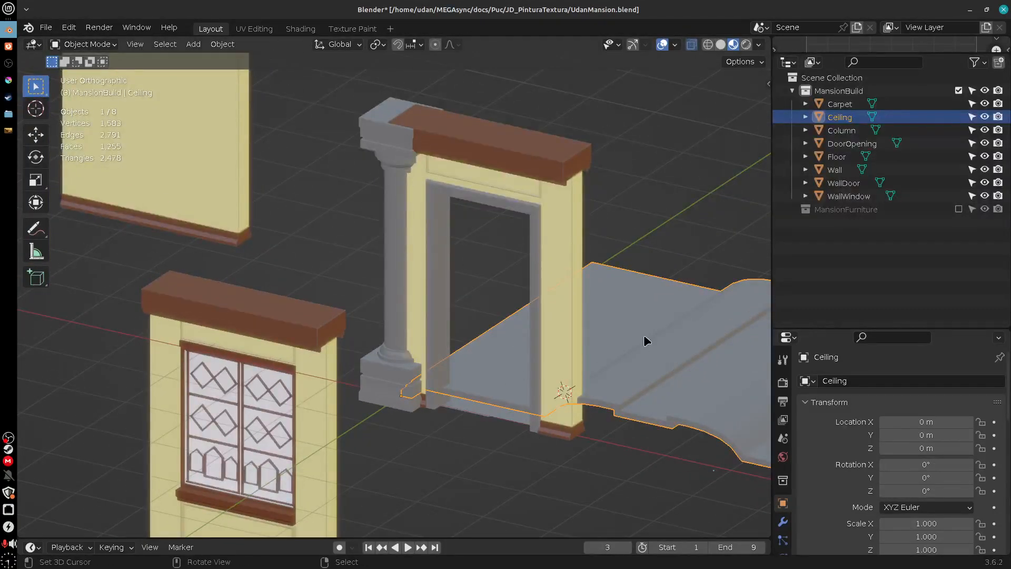
pyautogui.press('Tab')
pyautogui.press('Tab')
pyautogui.click(349, 31)
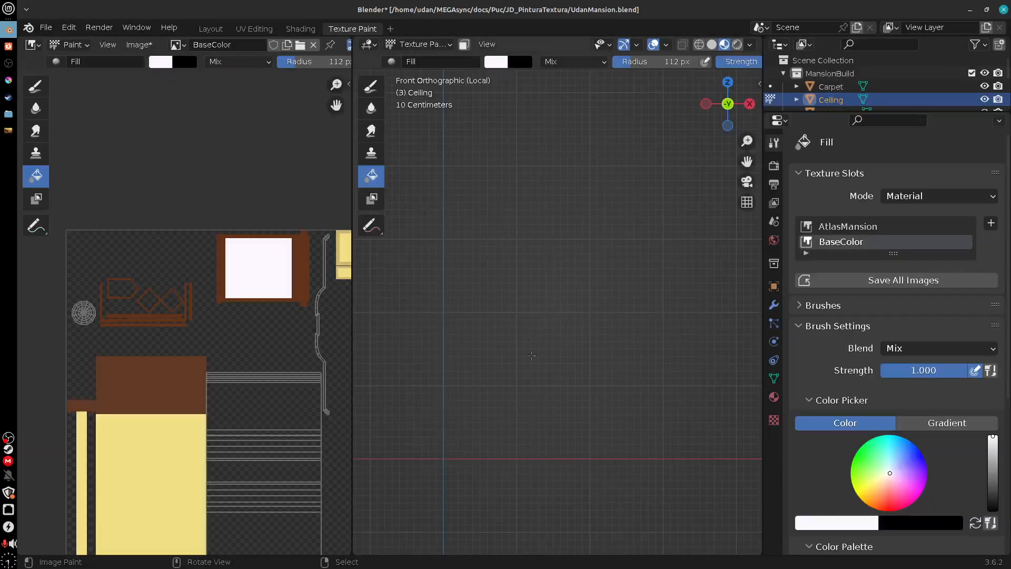
pyautogui.keyDown('shift'); pyautogui.moveTo(588, 450); pyautogui.dragTo(621, 436, button='middle'); pyautogui.keyUp('shift')
pyautogui.keyDown('shift'); pyautogui.moveTo(505, 367); pyautogui.dragTo(709, 219, button='middle'); pyautogui.keyUp('shift')
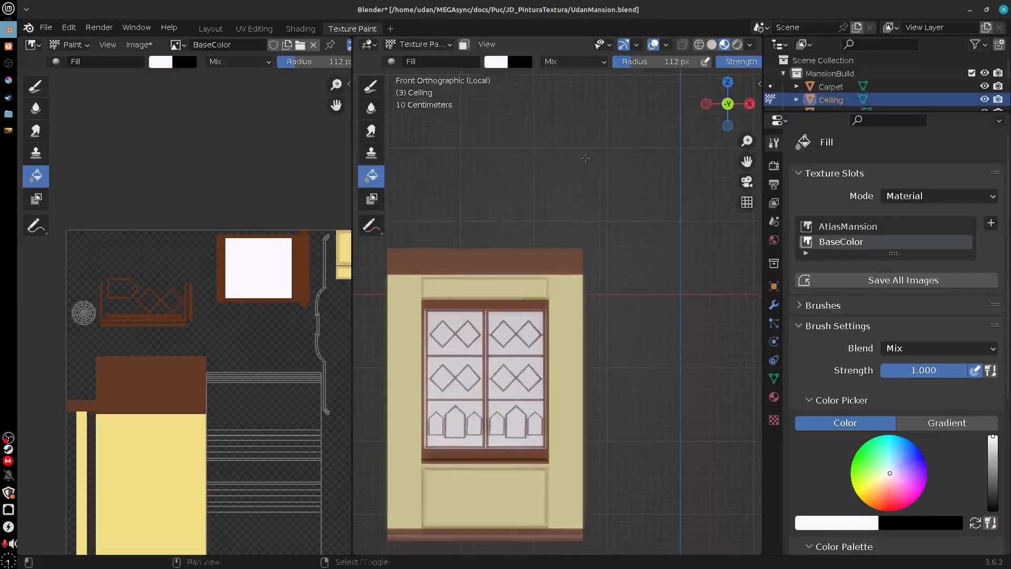
# Step: Set the fill colour to a pale cream by desaturating the yellow from UdanPalette
pyautogui.click(496, 62)
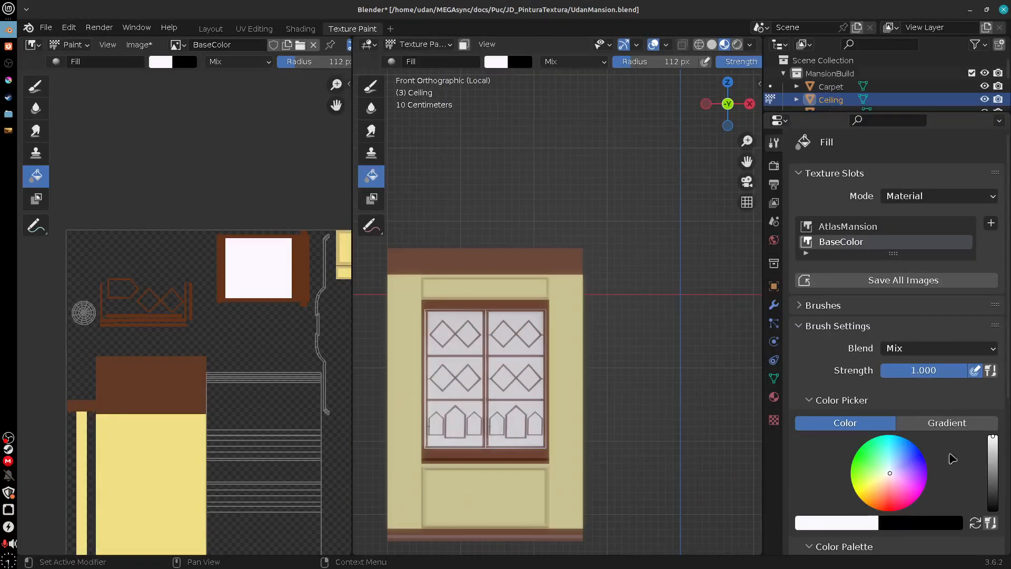
pyautogui.scroll(-7, 804, 429)
pyautogui.click(804, 429)
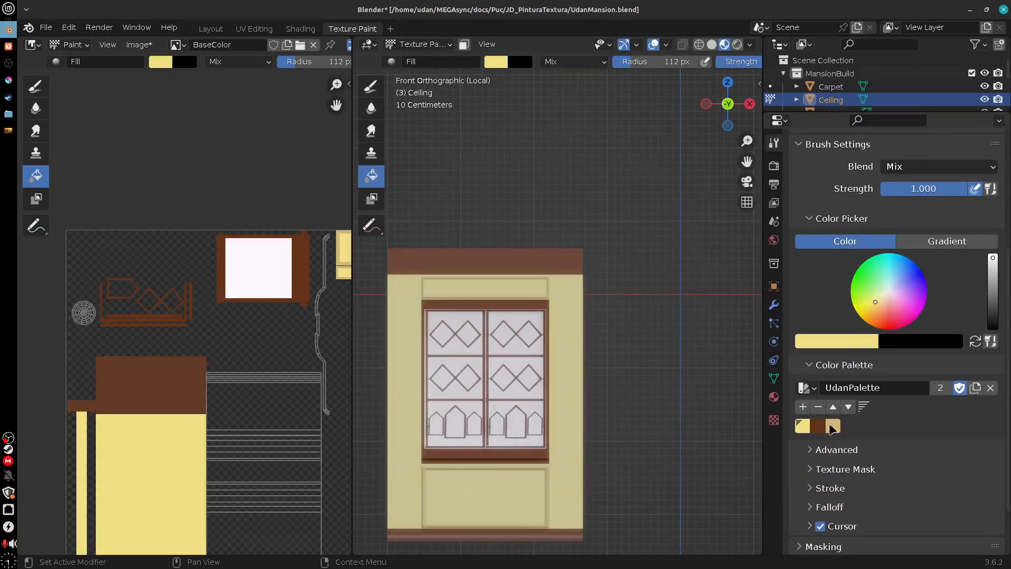
pyautogui.moveTo(882, 303); pyautogui.dragTo(881, 295)
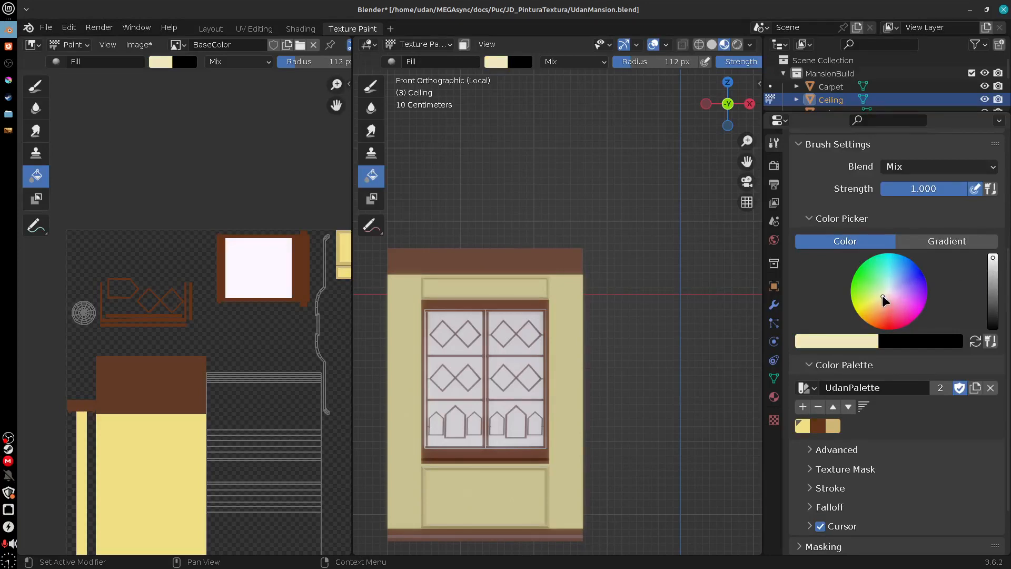
pyautogui.moveTo(883, 296); pyautogui.dragTo(882, 296)
# Step: Fill Ceiling with the pale cream in the full scene view and add that colour to UdanPalette
pyautogui.keyDown('shift'); pyautogui.moveTo(654, 451); pyautogui.dragTo(534, 405, button='middle'); pyautogui.keyUp('shift')
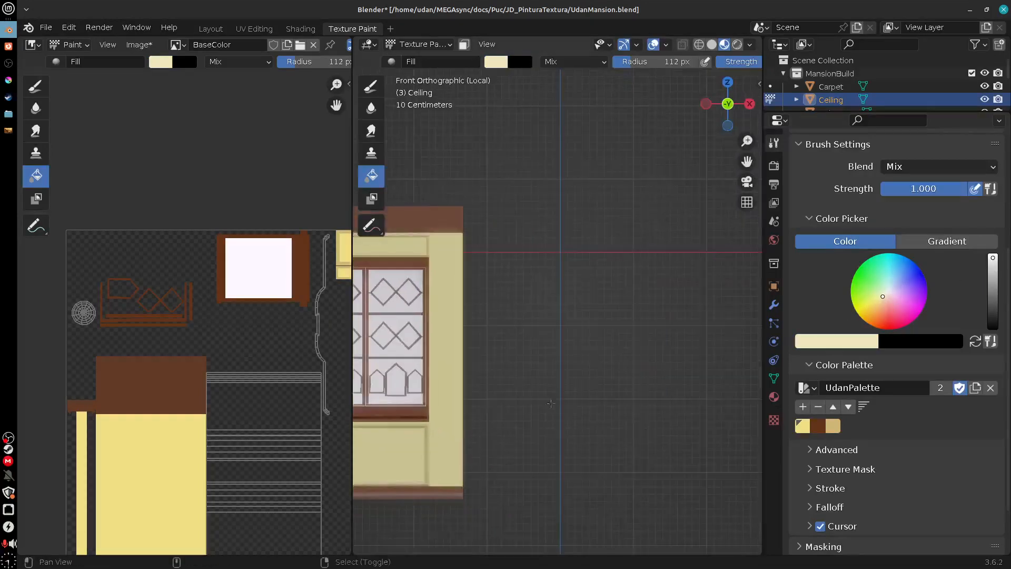
pyautogui.moveTo(653, 409)
pyautogui.keyDown('shift'); pyautogui.mouseDown(button='middle')
pyautogui.moveTo(574, 438)
pyautogui.moveTo(583, 446)
pyautogui.mouseUp(button='middle'); pyautogui.keyUp('shift')
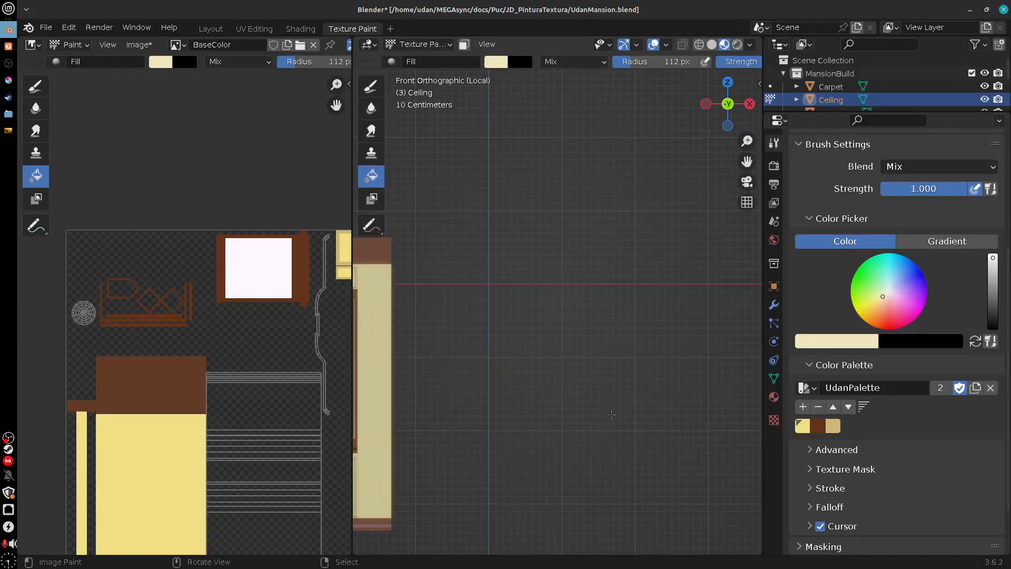
pyautogui.keyDown('shift'); pyautogui.moveTo(579, 482); pyautogui.dragTo(742, 381, button='middle'); pyautogui.keyUp('shift')
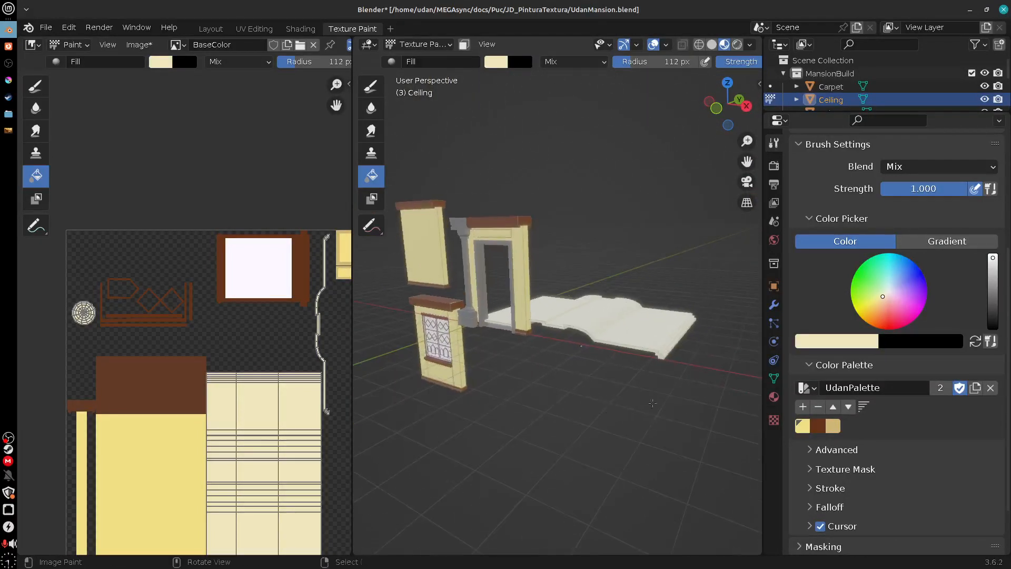
pyautogui.click(802, 406)
# Step: Leave texture painting on Ceiling, make WallWindow the active object and put it in Edit Mode
pyautogui.moveTo(558, 548); pyautogui.dragTo(600, 403, button='middle')
pyautogui.scroll(5, 600, 404)
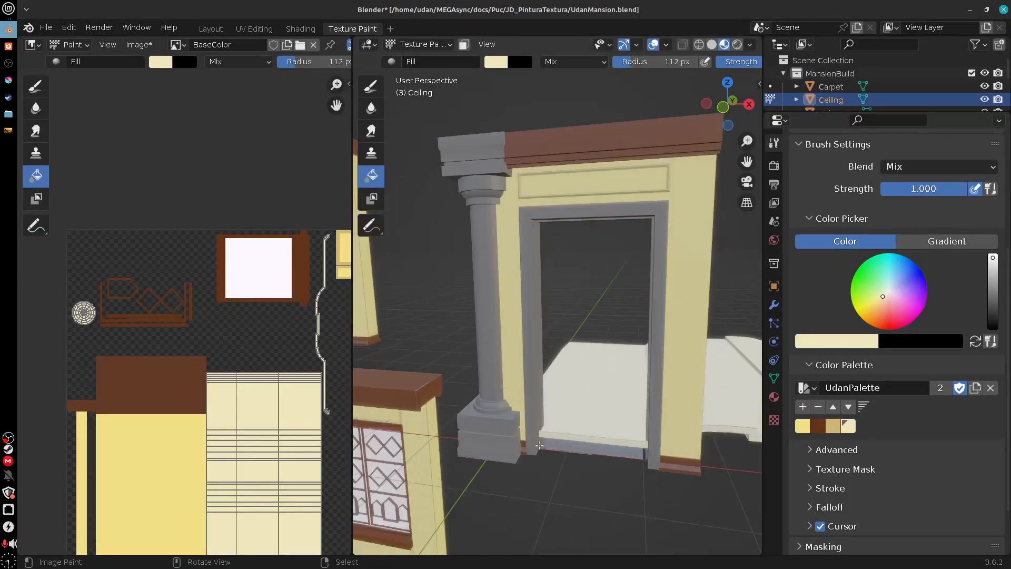
pyautogui.keyDown('shift'); pyautogui.moveTo(500, 481); pyautogui.dragTo(586, 396, button='middle'); pyautogui.keyUp('shift')
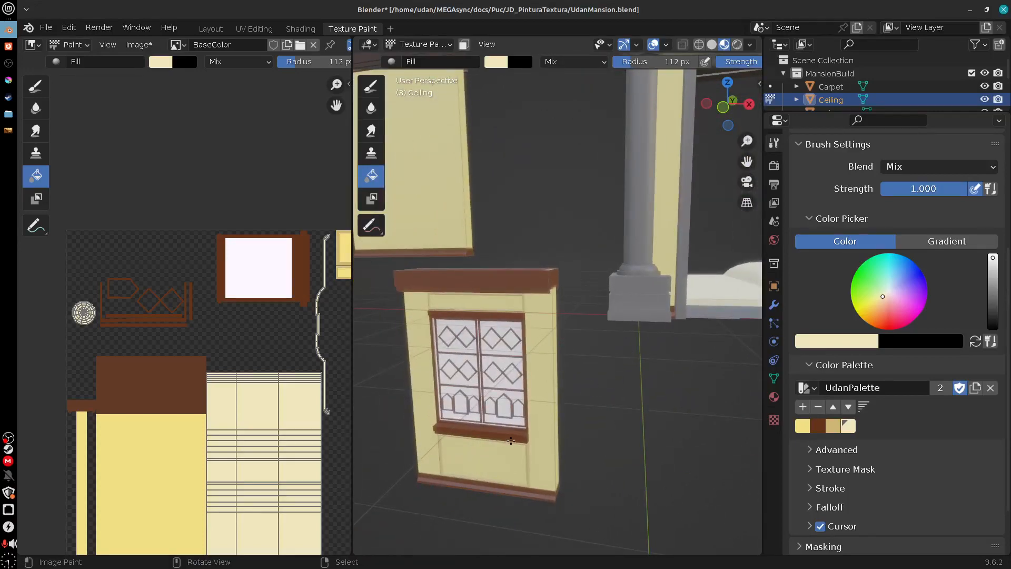
pyautogui.rightClick(511, 441)
pyautogui.press('Tab')
pyautogui.press('Tab')
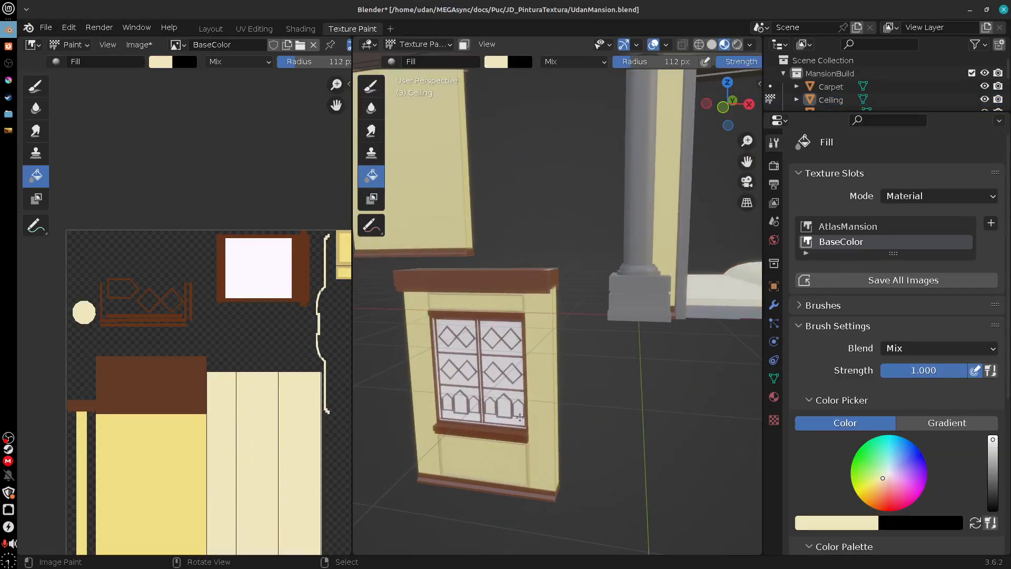
pyautogui.click(419, 44)
pyautogui.click(421, 61)
pyautogui.rightClick(504, 438)
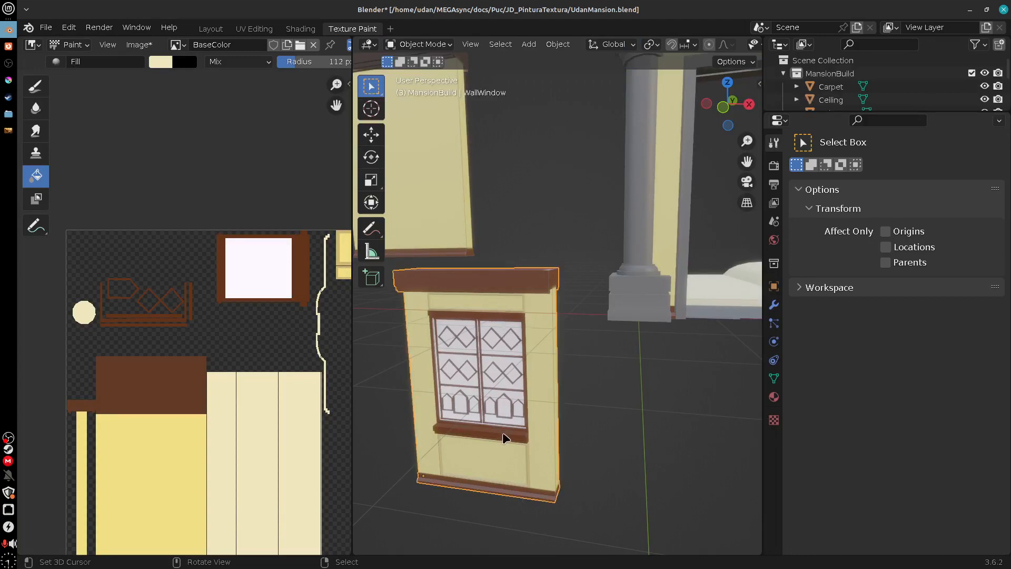
pyautogui.press('Tab')
# Step: Select the front and lower faces of the window sill beneath the panes of WallWindow
pyautogui.keyDown('shift'); pyautogui.moveTo(506, 440); pyautogui.dragTo(517, 399, button='middle'); pyautogui.keyUp('shift')
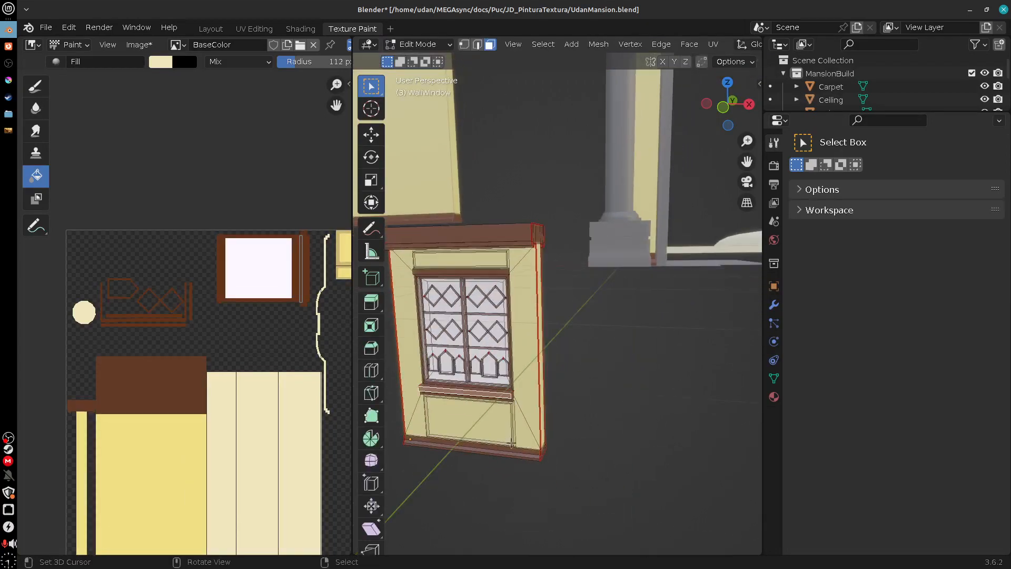
pyautogui.scroll(4, 509, 445)
pyautogui.moveTo(505, 442); pyautogui.dragTo(533, 382, button='middle')
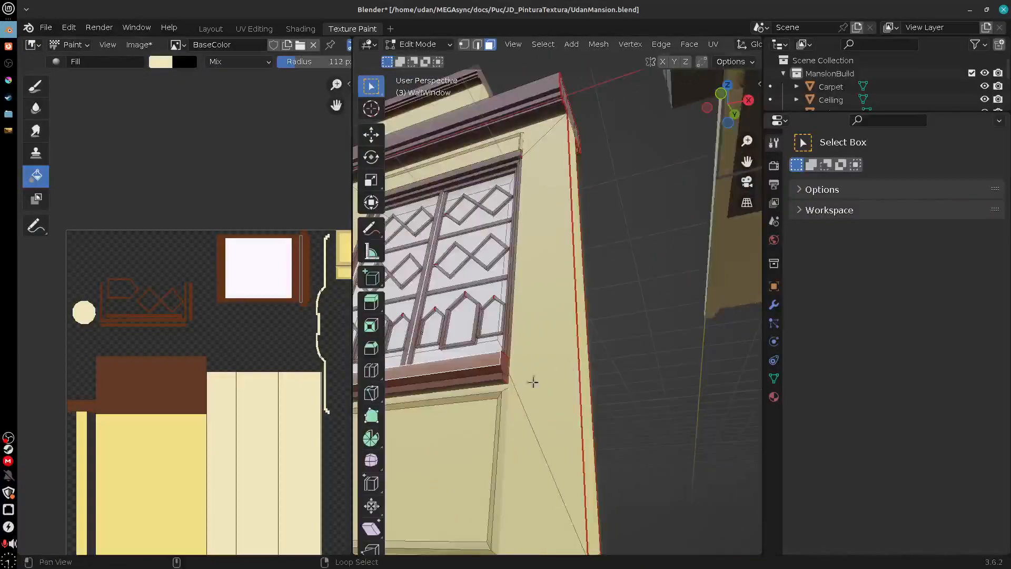
pyautogui.keyDown('alt'); pyautogui.keyDown('shift'); pyautogui.moveTo(532, 383); pyautogui.dragTo(593, 392); pyautogui.keyUp('shift'); pyautogui.keyUp('alt')
pyautogui.keyDown('shift'); pyautogui.rightClick(588, 395); pyautogui.keyUp('shift')
pyautogui.keyDown('shift'); pyautogui.rightClick(588, 404); pyautogui.keyUp('shift')
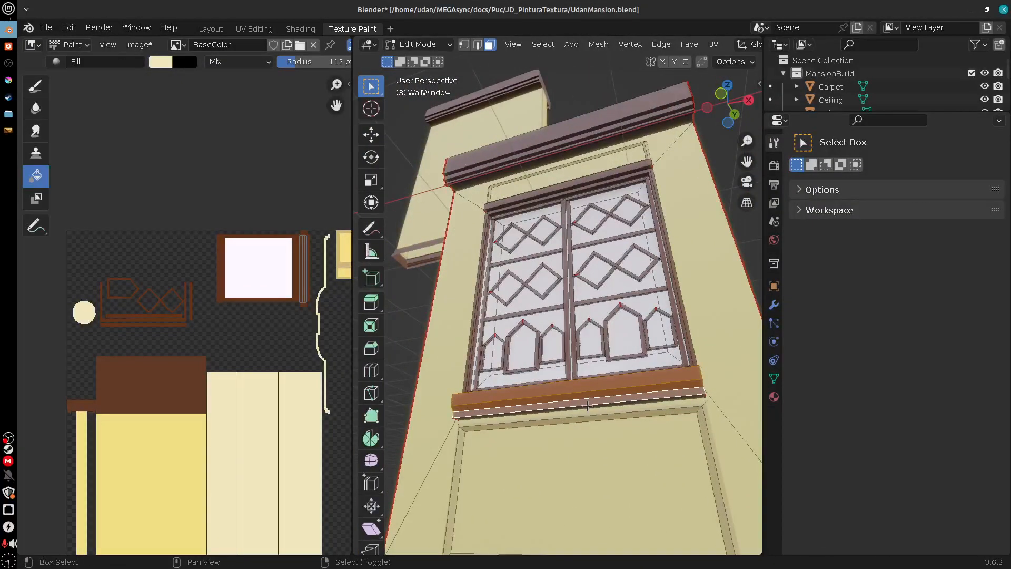
# Step: Add the remaining faces of the sill below the window to the face selection and return to Object Mode
pyautogui.keyDown('shift'); pyautogui.rightClick(587, 405); pyautogui.keyUp('shift')
pyautogui.moveTo(587, 405); pyautogui.dragTo(681, 368, button='middle')
pyautogui.keyDown('shift'); pyautogui.rightClick(518, 343); pyautogui.keyUp('shift')
pyautogui.keyDown('shift'); pyautogui.rightClick(595, 345); pyautogui.keyUp('shift')
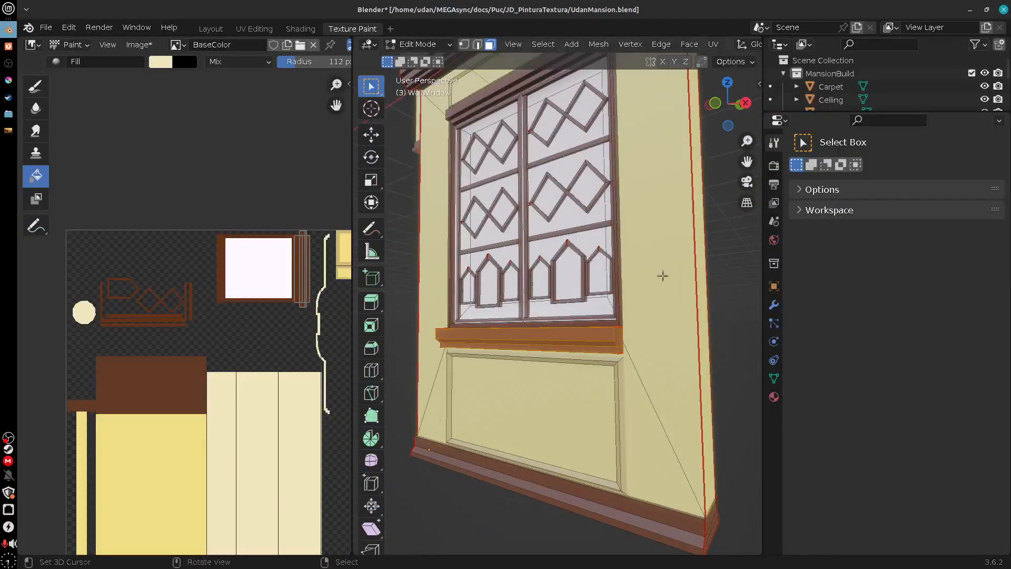
pyautogui.moveTo(662, 276); pyautogui.dragTo(652, 334, button='middle')
pyautogui.press('Tab')
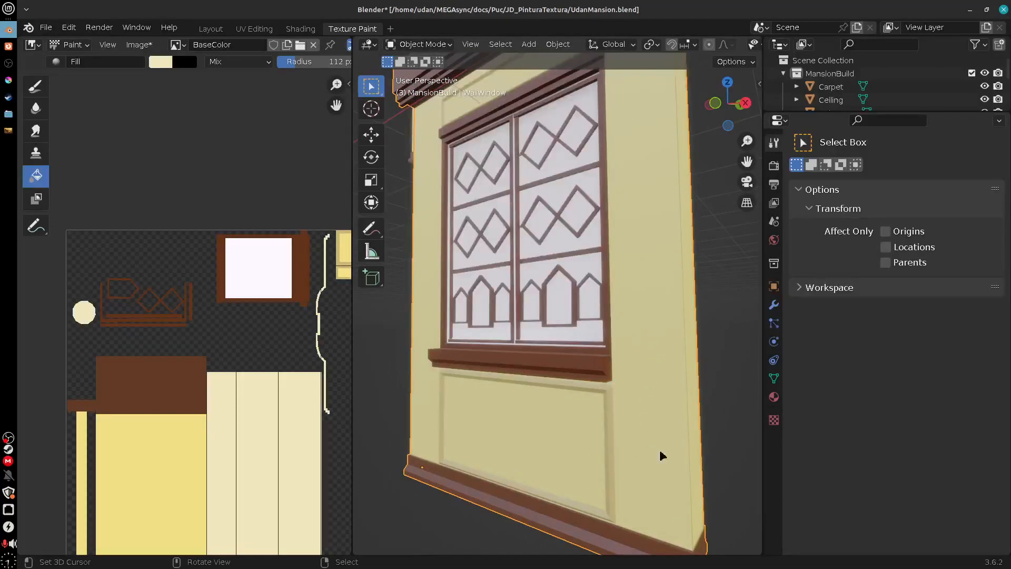
# Step: Switch the WallWindow object to Texture Paint mode and fill the selected window sill with the cream colour
pyautogui.click(449, 46)
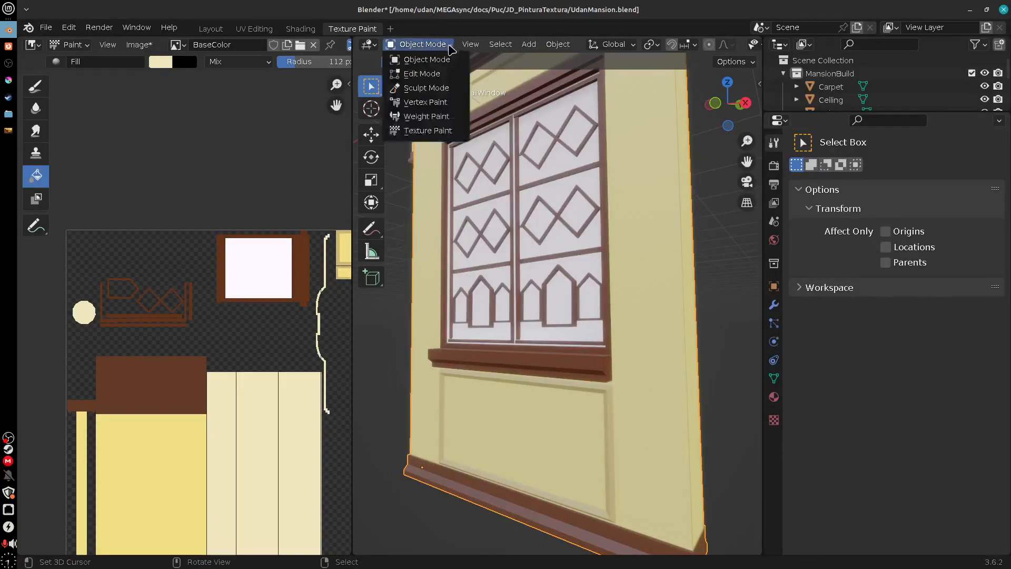
pyautogui.click(448, 130)
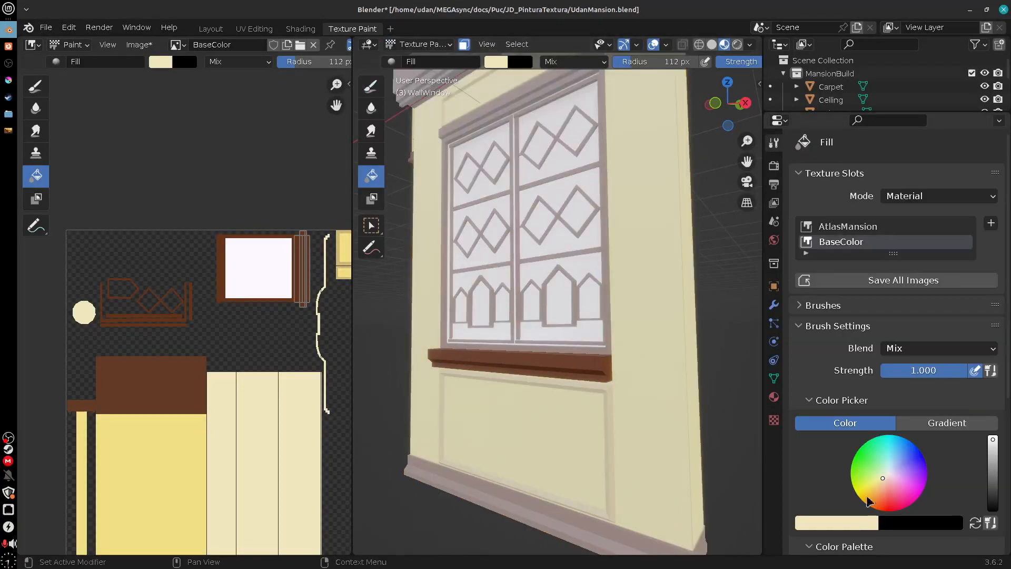
pyautogui.scroll(-6, 908, 491)
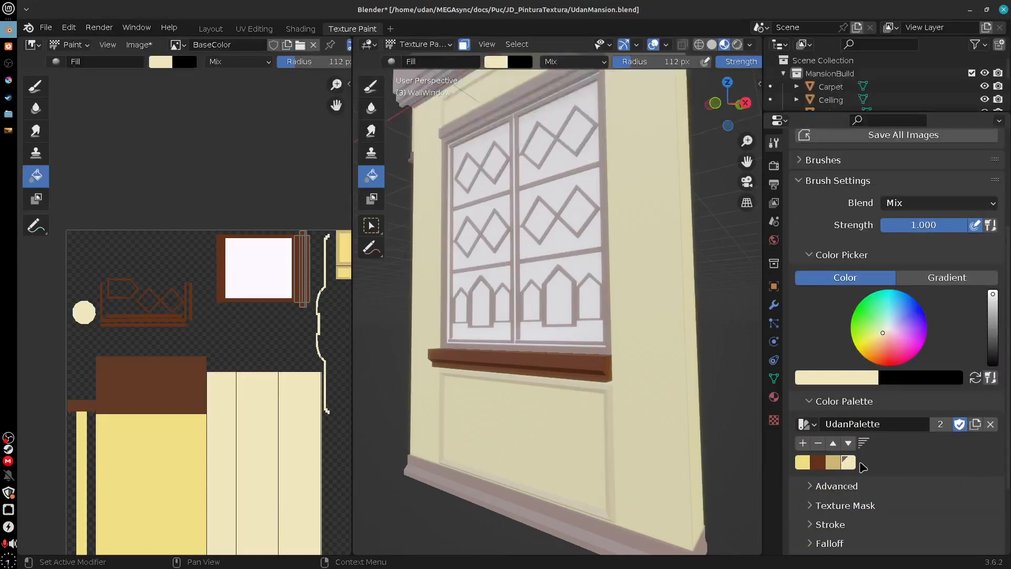
pyautogui.click(575, 371)
pyautogui.moveTo(581, 434); pyautogui.dragTo(593, 445, button='middle')
pyautogui.press('z')
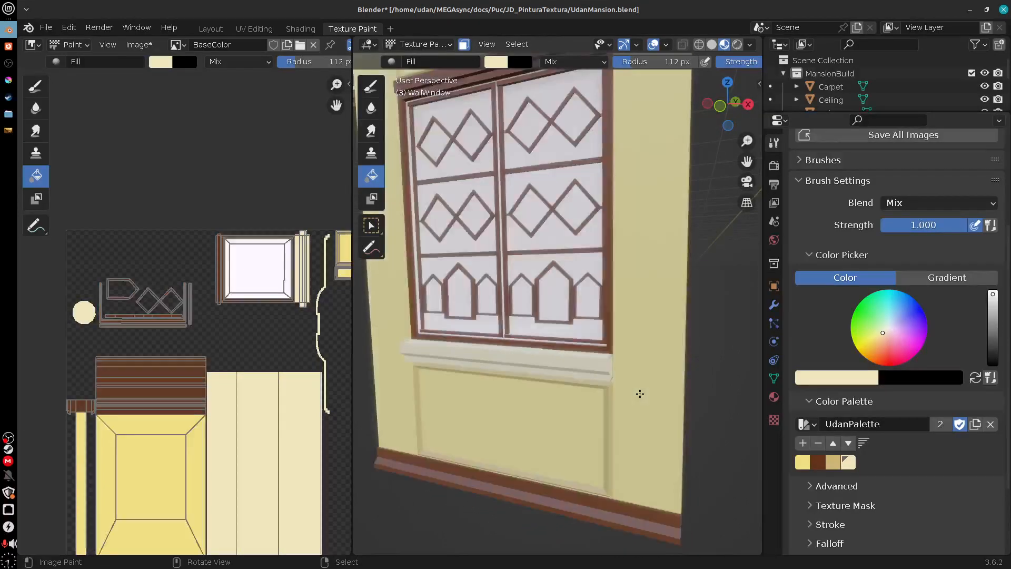
# Step: Sketch short horizontal annotation strokes in the empty space beside the window wall
pyautogui.moveTo(640, 393)
pyautogui.mouseDown(button='middle')
pyautogui.moveTo(623, 405)
pyautogui.moveTo(713, 396)
pyautogui.moveTo(552, 463)
pyautogui.mouseUp(button='middle')
pyautogui.keyDown('shift'); pyautogui.moveTo(667, 399); pyautogui.dragTo(715, 526, button='middle'); pyautogui.keyUp('shift')
pyautogui.keyDown('shift'); pyautogui.moveTo(715, 403); pyautogui.dragTo(596, 388, button='middle'); pyautogui.keyUp('shift')
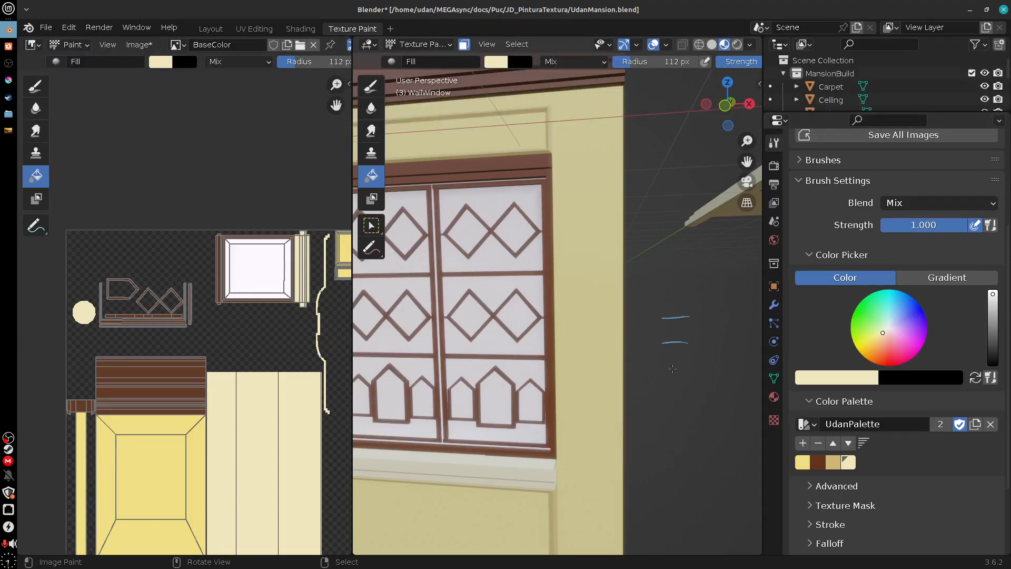
pyautogui.moveTo(666, 376); pyautogui.dragTo(694, 371)
pyautogui.moveTo(667, 360); pyautogui.dragTo(749, 356, button='middle')
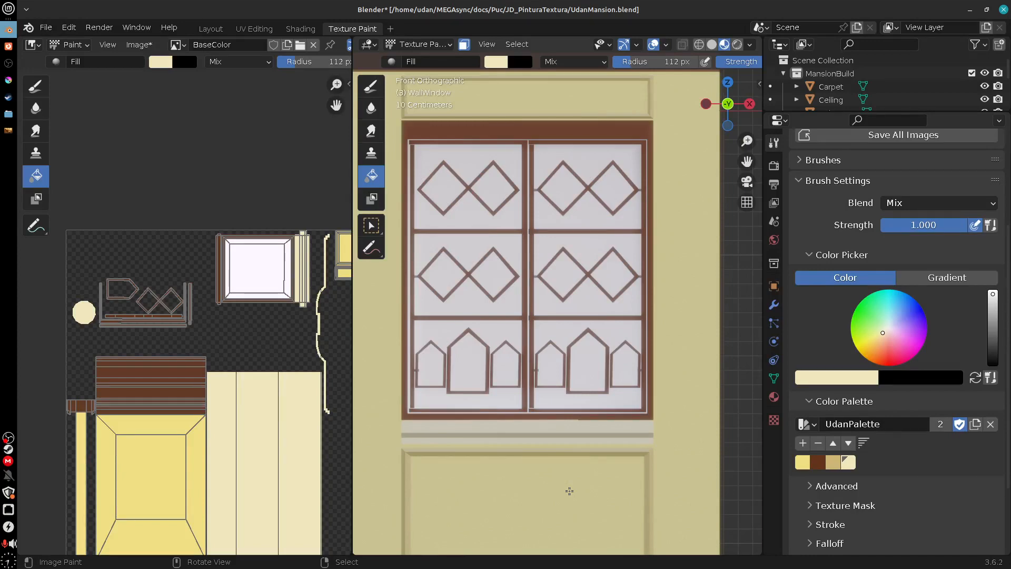
# Step: Show the WallWindow object from the front in the Layout workspace with solid viewport shading
pyautogui.click(210, 29)
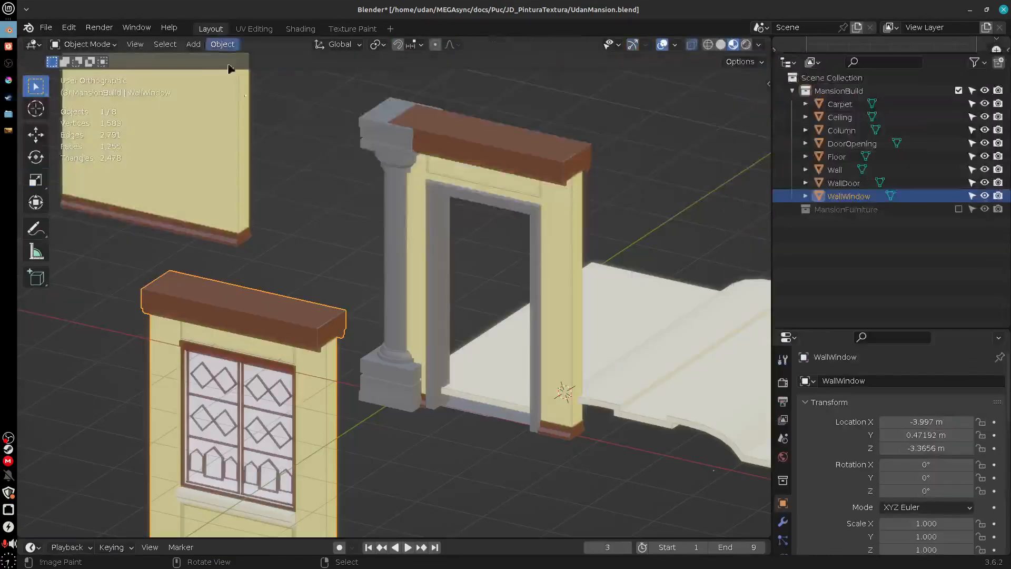
pyautogui.press('KP_1')
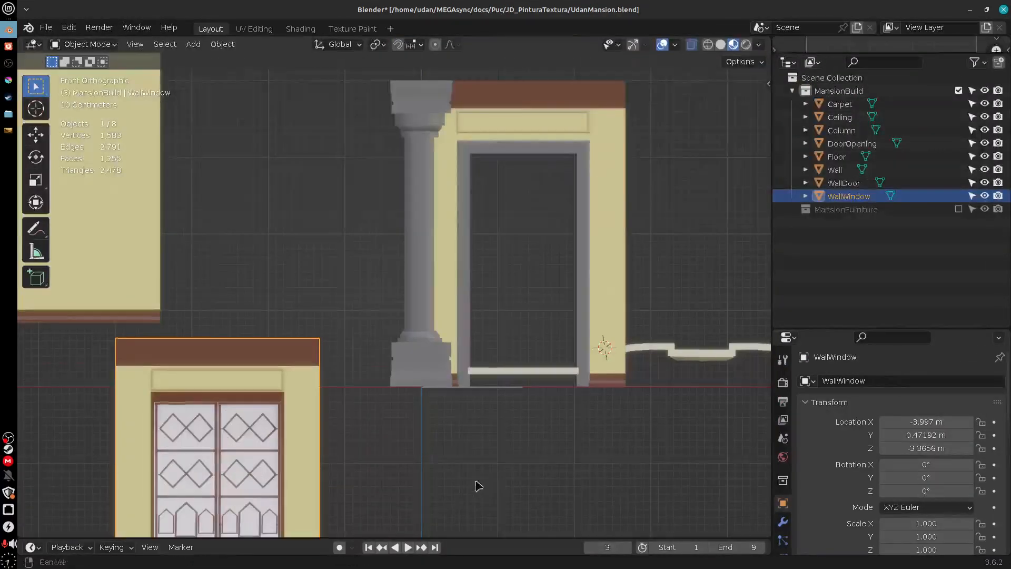
pyautogui.press('KP_Decimal')
pyautogui.click(721, 45)
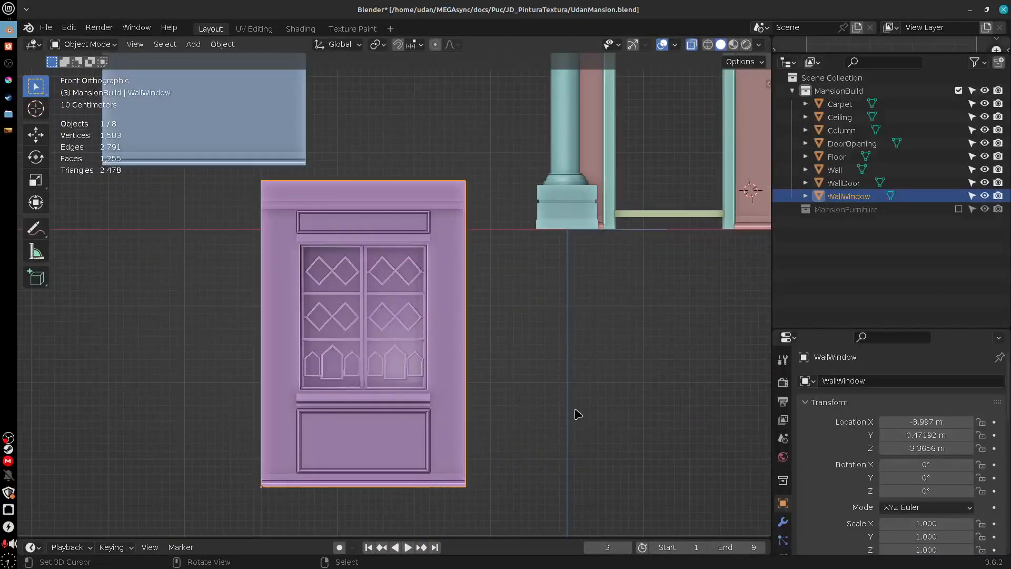
# Step: Set the solid viewport shading to Texture colour with Flat lighting and turn off Cavity
pyautogui.click(758, 44)
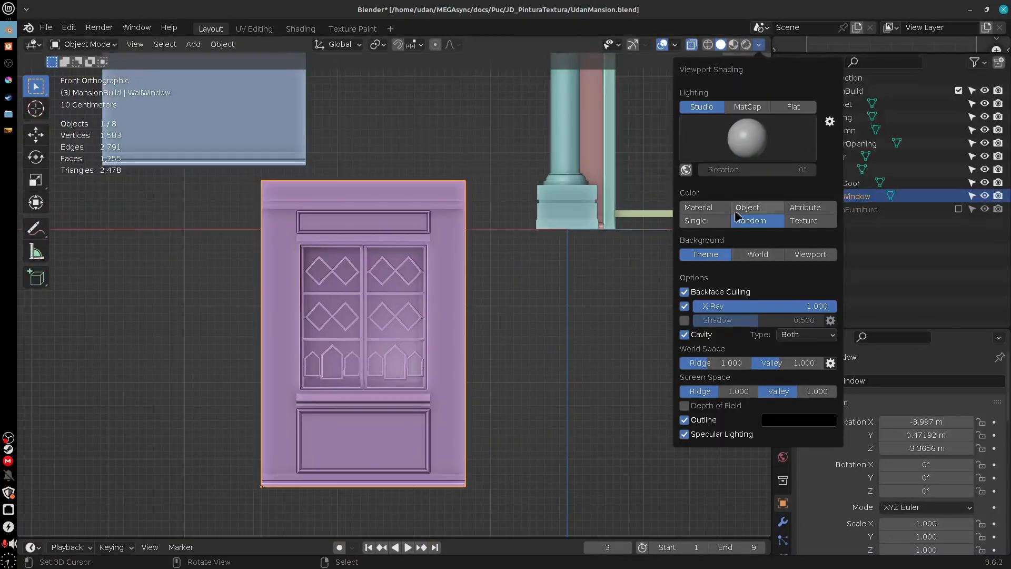
pyautogui.click(818, 225)
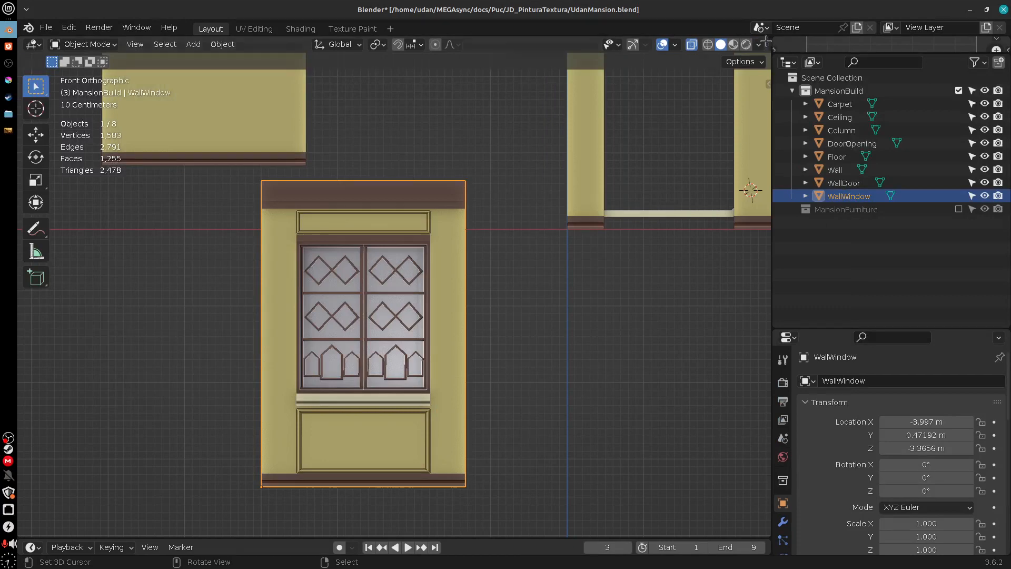
pyautogui.click(760, 43)
pyautogui.click(792, 108)
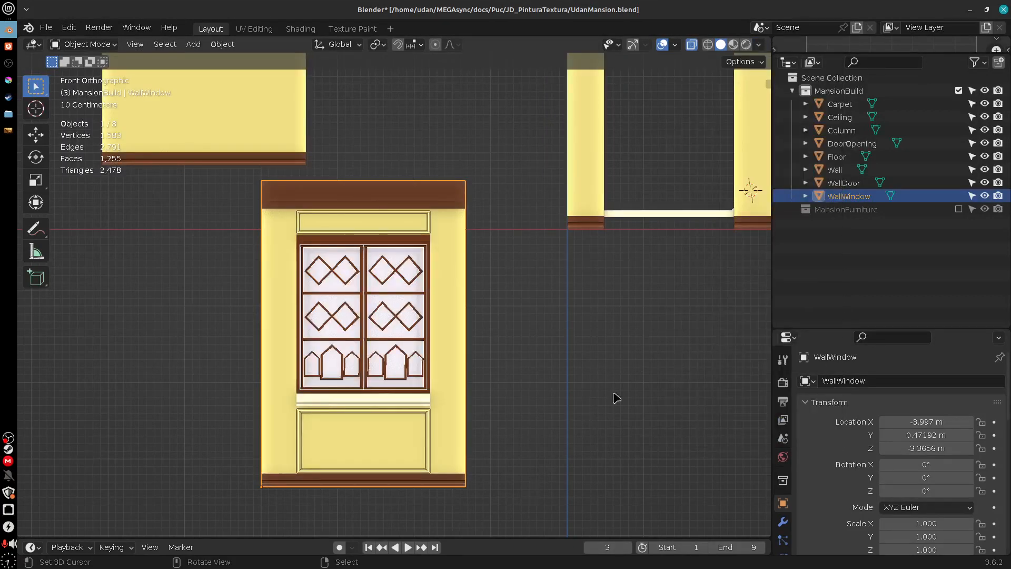
pyautogui.click(760, 44)
pyautogui.click(693, 254)
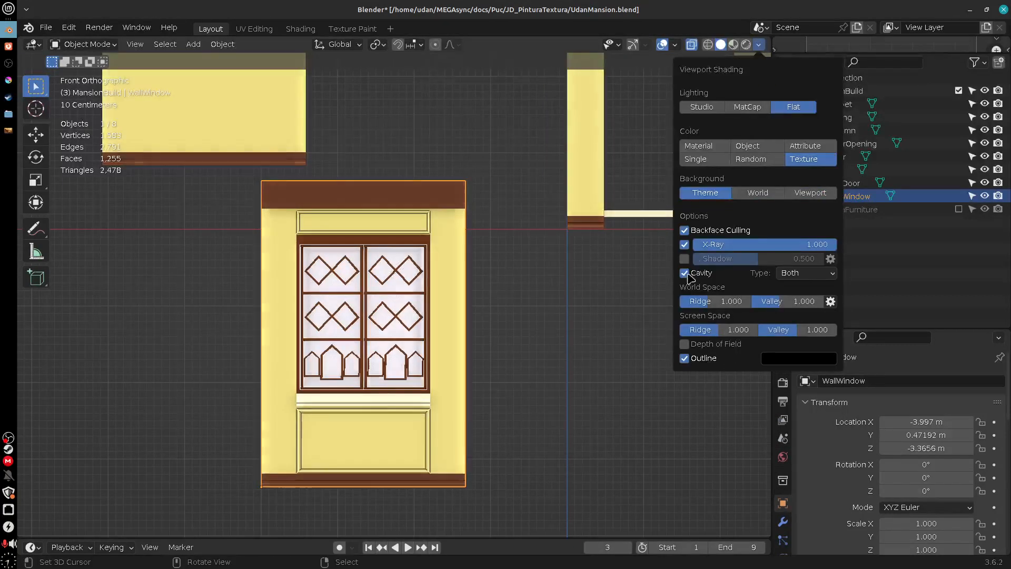
# Step: Examine the flat-coloured window wall up close from its base moulding up to the top trim and upper panel
pyautogui.press('KP_Decimal')
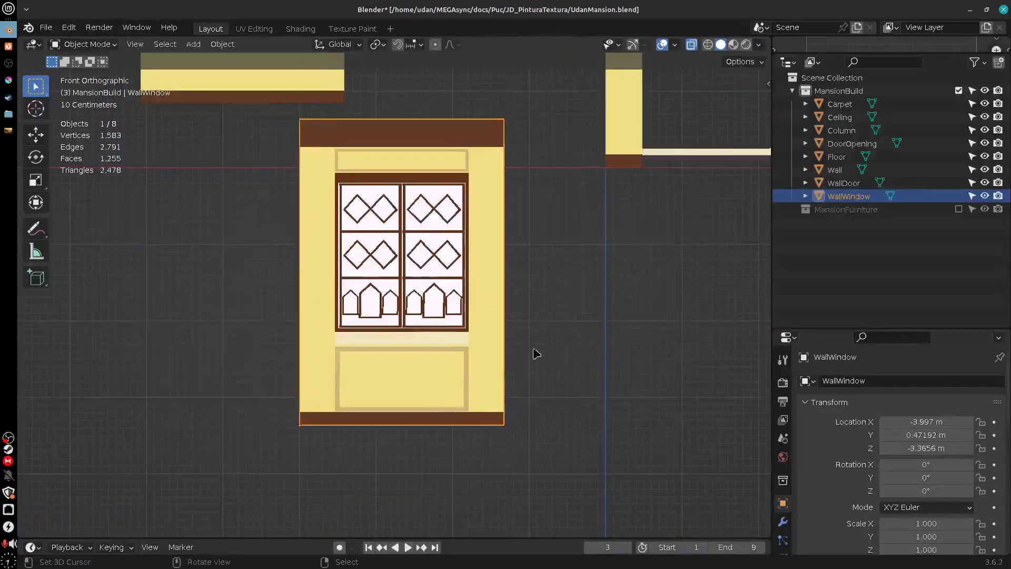
pyautogui.scroll(4, 514, 461)
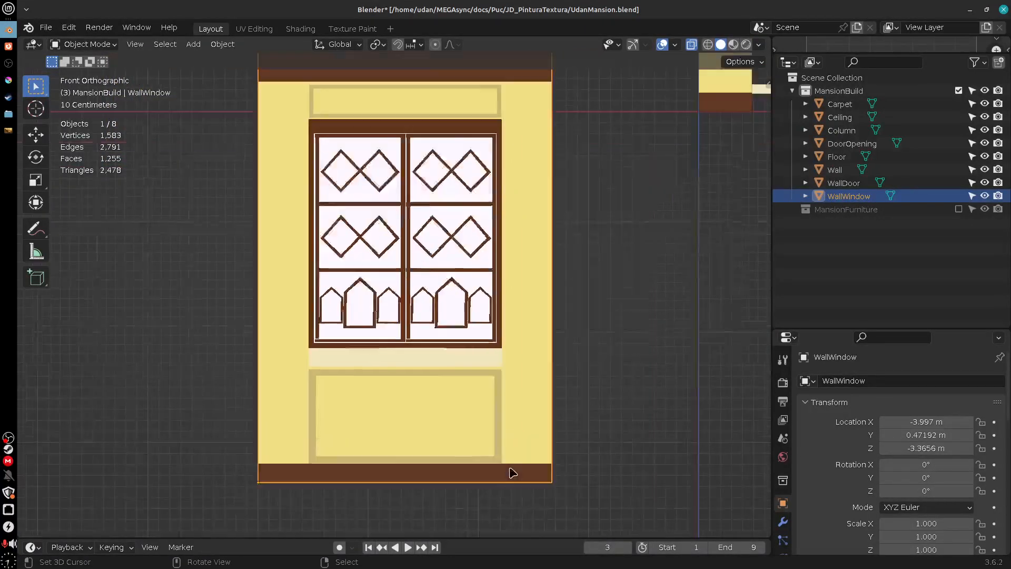
pyautogui.keyDown('shift'); pyautogui.scroll(-5, 607, 390); pyautogui.keyUp('shift')
pyautogui.keyDown('shift'); pyautogui.scroll(1, 581, 350); pyautogui.keyUp('shift')
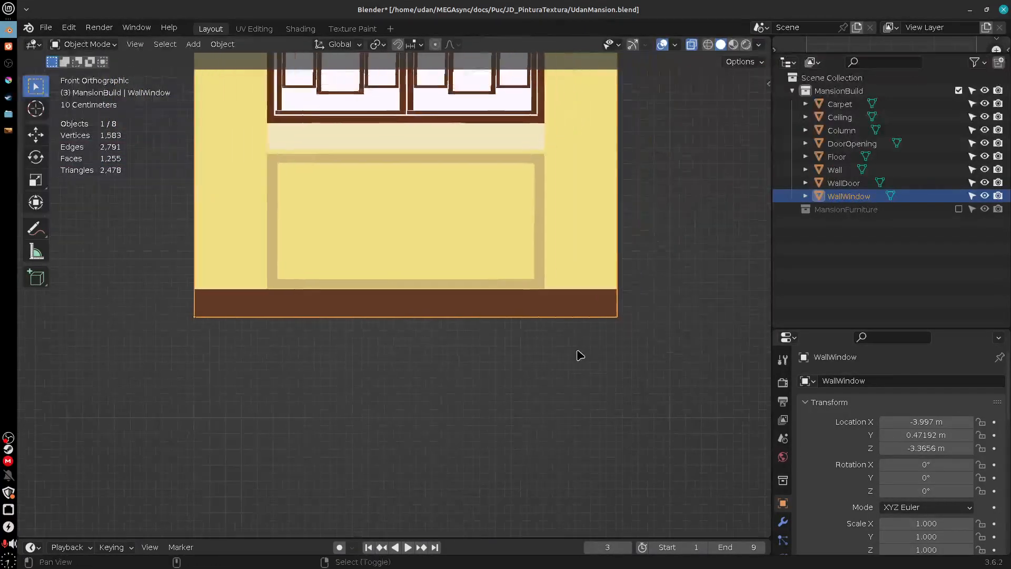
pyautogui.scroll(4, 584, 369)
pyautogui.scroll(-3, 635, 383)
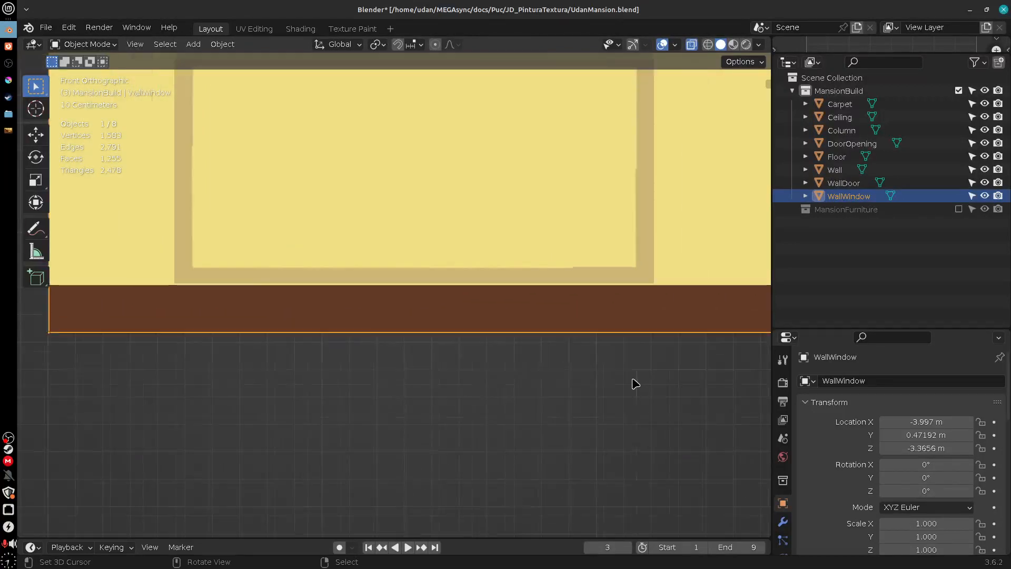
pyautogui.moveTo(653, 361); pyautogui.dragTo(523, 368, button='middle')
pyautogui.press('Escape')
pyautogui.keyDown('shift'); pyautogui.moveTo(590, 204); pyautogui.dragTo(537, 335, button='middle'); pyautogui.keyUp('shift')
pyautogui.press('KP_1')
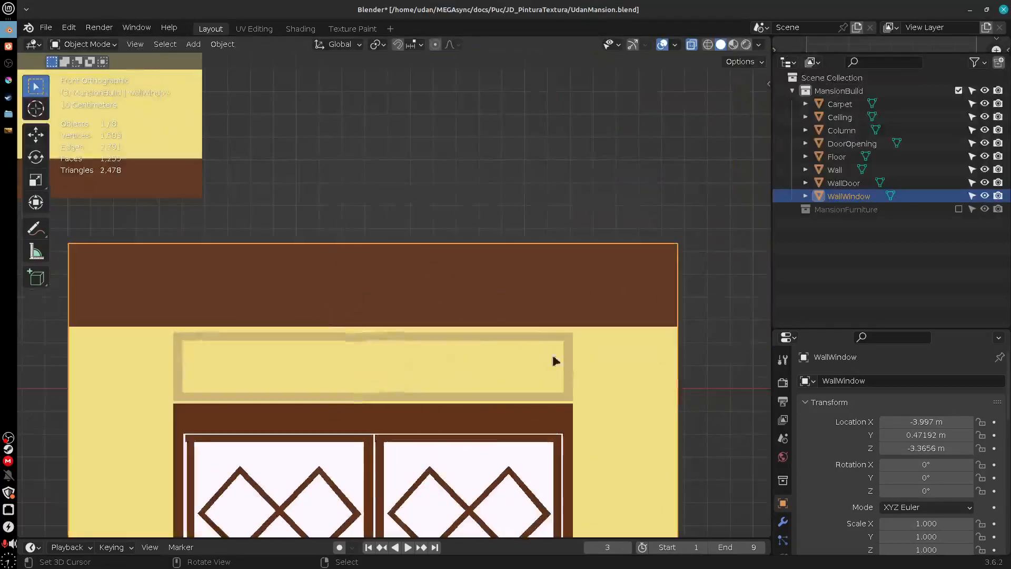
pyautogui.keyDown('shift'); pyautogui.moveTo(602, 393); pyautogui.dragTo(688, 181, button='middle'); pyautogui.keyUp('shift')
# Step: Compare the window wall with and without the Cavity shading effect, leaving Cavity turned off
pyautogui.click(759, 45)
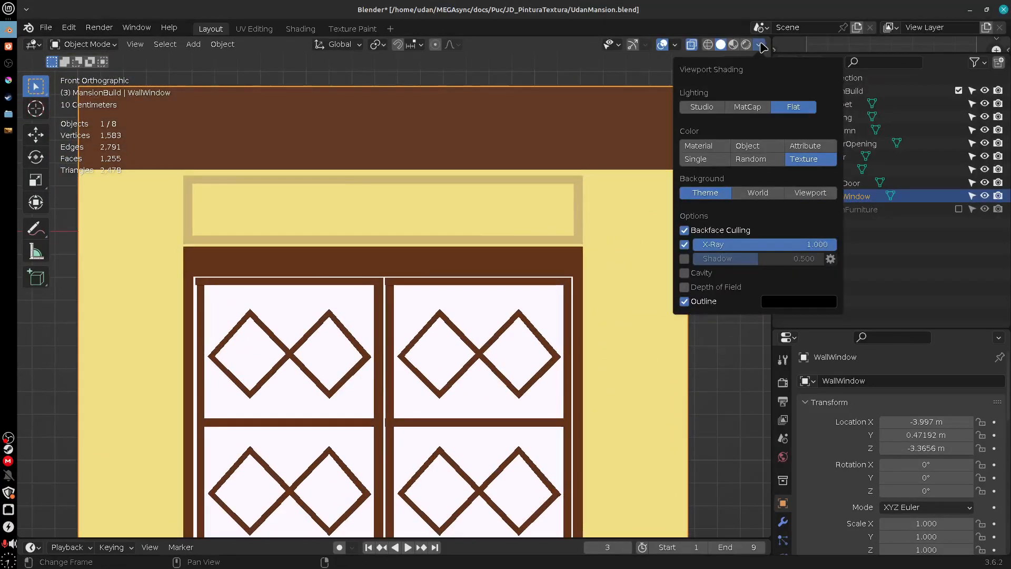
pyautogui.click(684, 273)
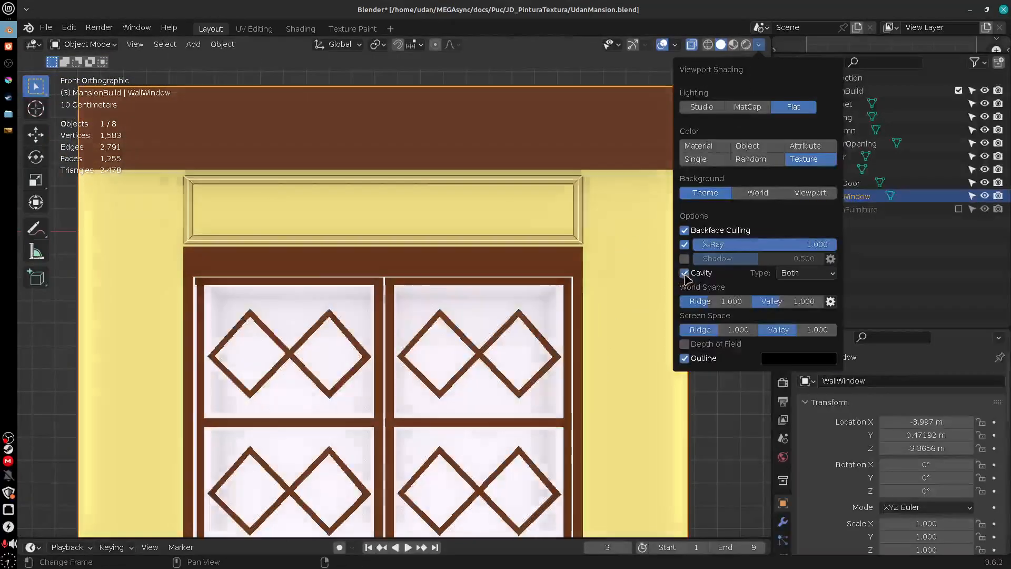
pyautogui.click(685, 273)
pyautogui.click(685, 273)
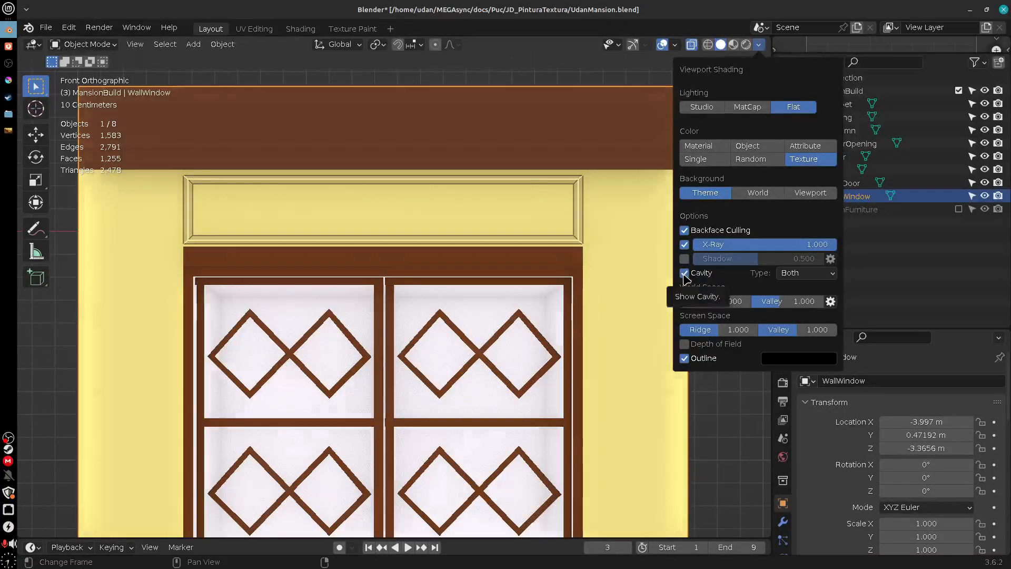
pyautogui.click(684, 273)
pyautogui.click(684, 274)
pyautogui.click(685, 274)
pyautogui.click(684, 274)
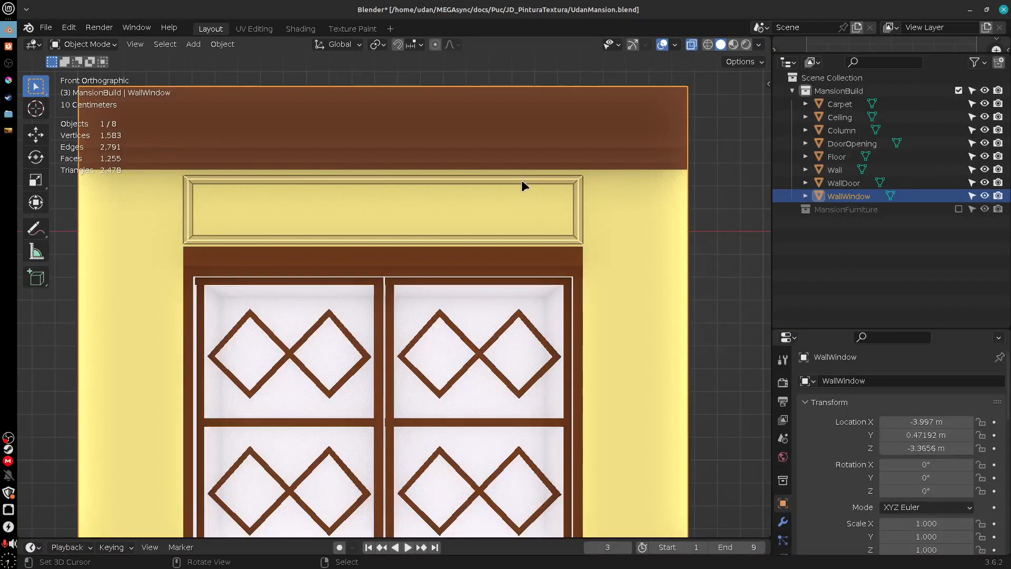
pyautogui.click(758, 44)
pyautogui.click(759, 44)
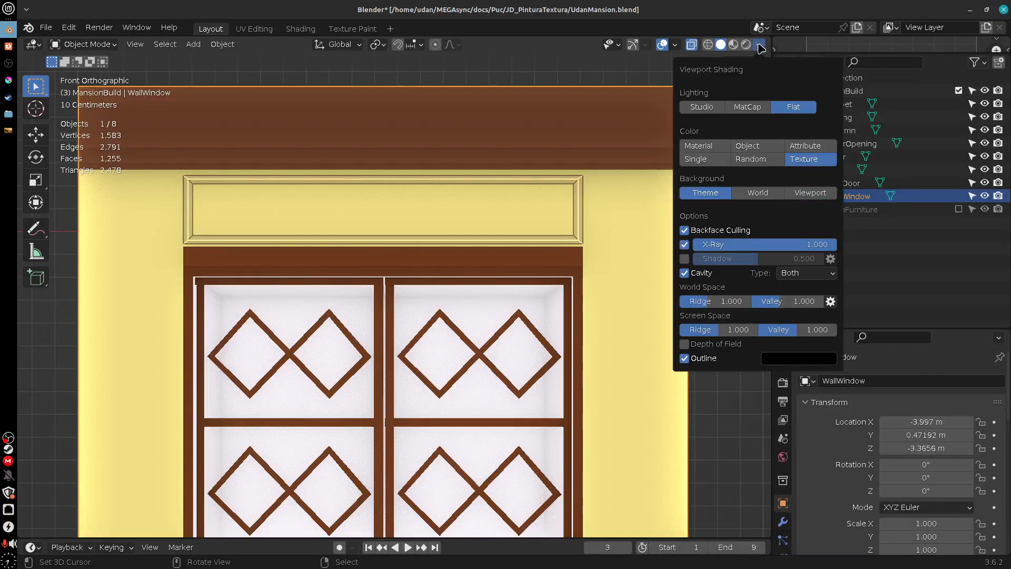
pyautogui.click(686, 274)
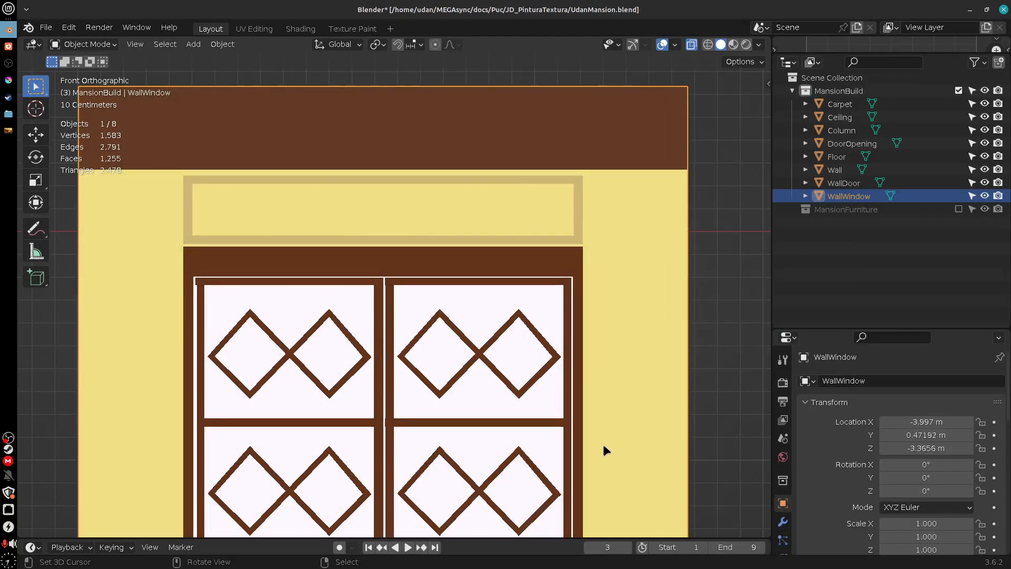
pyautogui.keyDown('shift'); pyautogui.moveTo(602, 444); pyautogui.dragTo(624, 447, button='middle'); pyautogui.keyUp('shift')
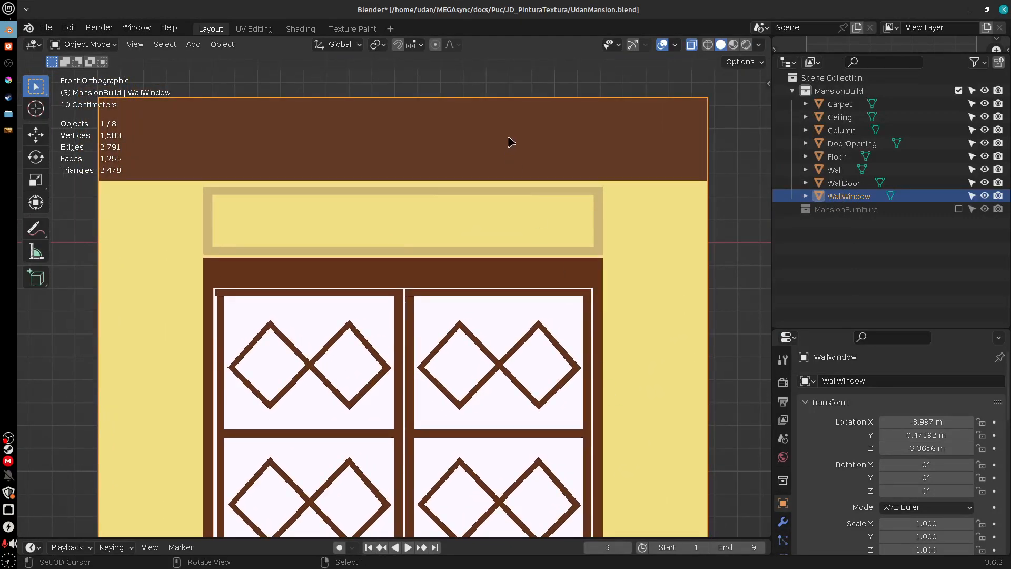
# Step: Isolate the plain Wall object in local view from the front in the Shading workspace
pyautogui.click(298, 30)
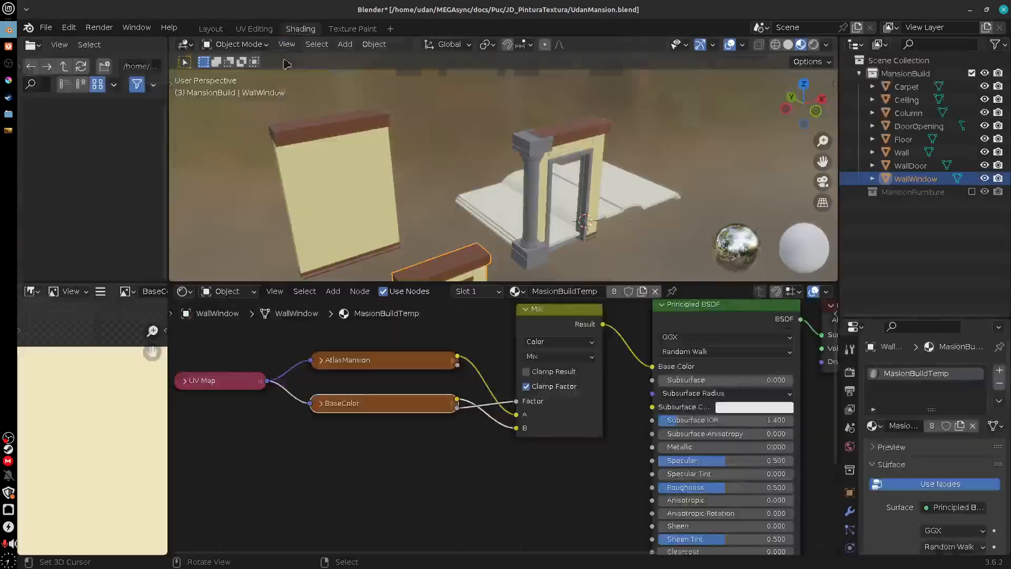
pyautogui.press('KP_1')
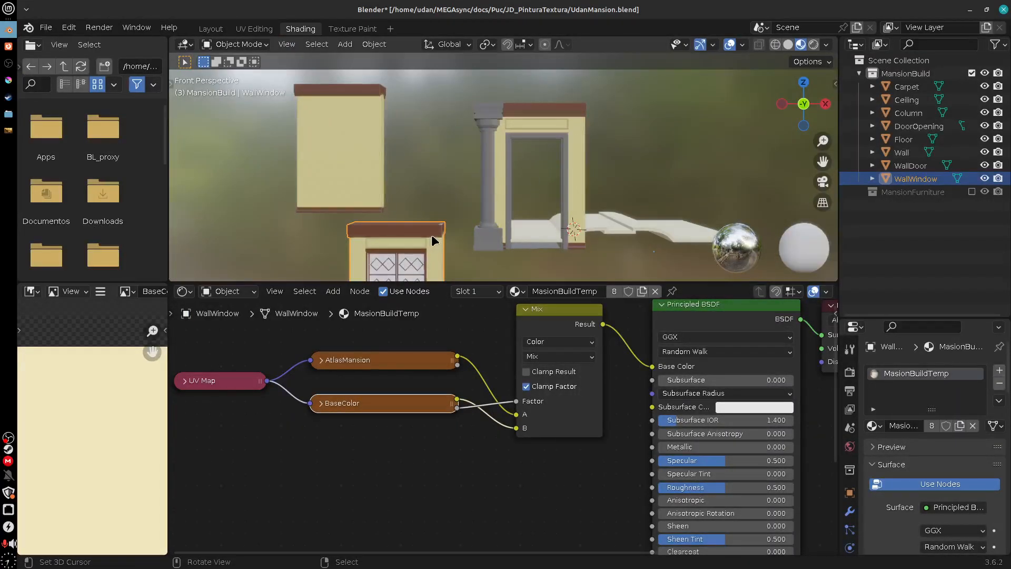
pyautogui.click(355, 153)
pyautogui.press('KP_Divide')
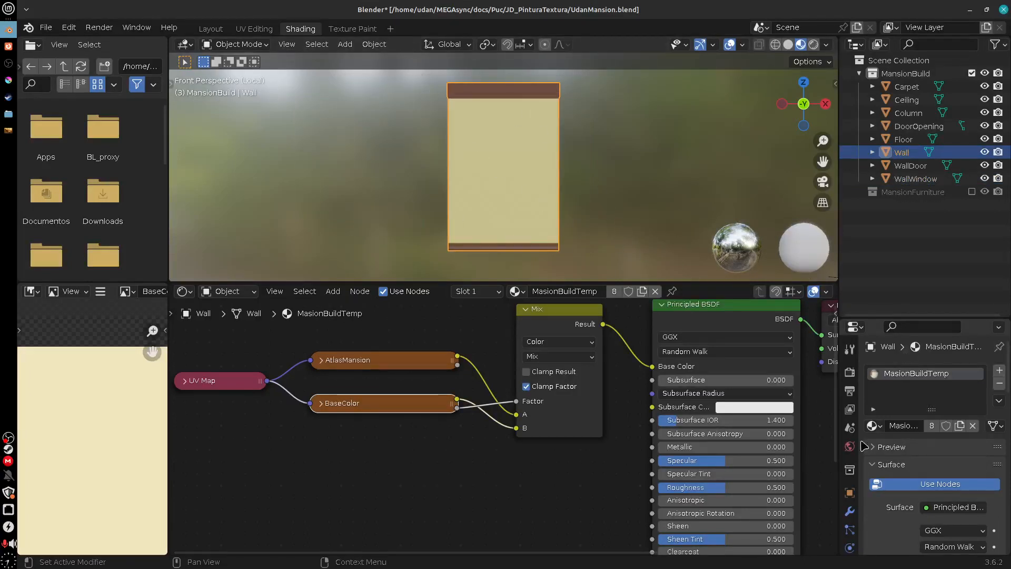
# Step: Set the Wall object's X, Y and Z location to 0 m
pyautogui.click(849, 492)
pyautogui.click(945, 411)
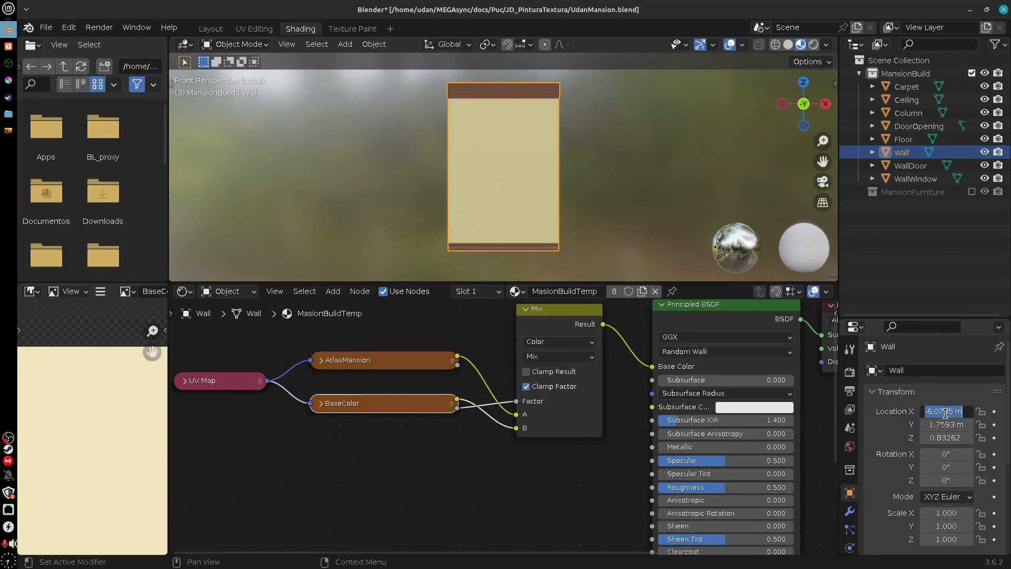
pyautogui.write('0')
pyautogui.press('Return')
pyautogui.click(946, 425)
pyautogui.write('0')
pyautogui.press('Return')
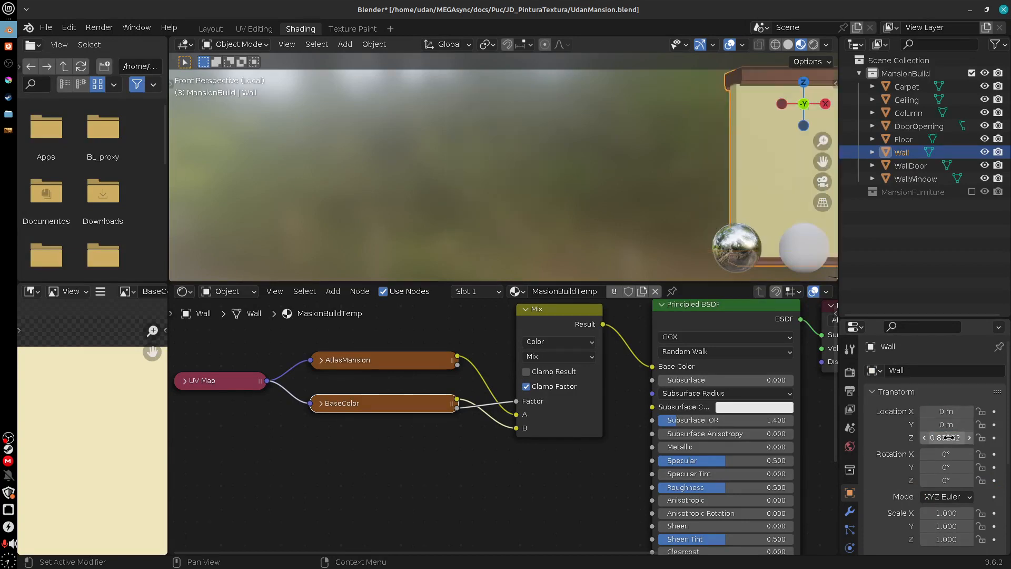
pyautogui.click(950, 437)
pyautogui.write('0')
pyautogui.press('Return')
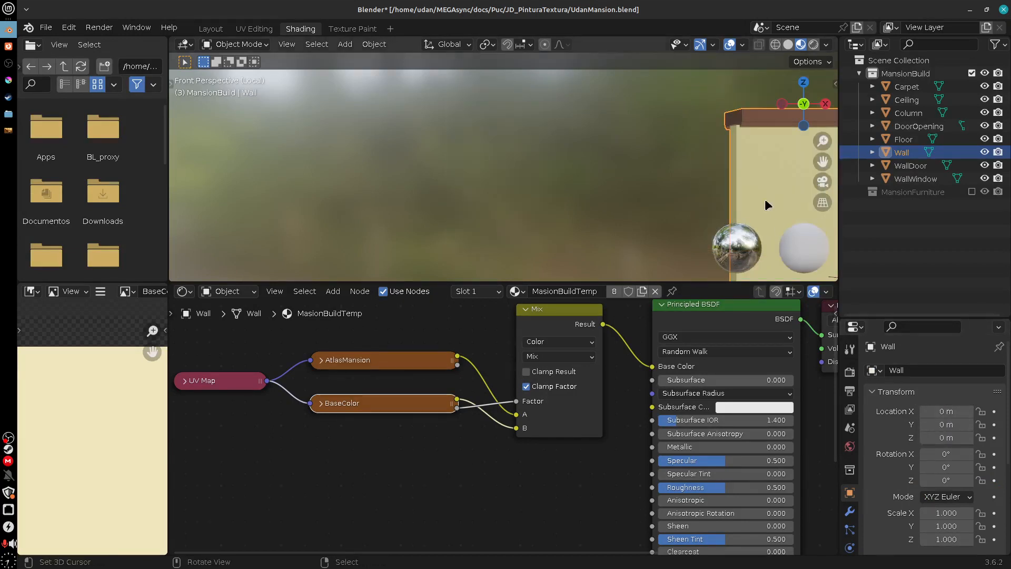
# Step: Reset the 3D cursor to the world origin, frame the wall and return to the Texture Paint workspace
pyautogui.hotkey('shift', 's')
pyautogui.keyDown('shift'); pyautogui.moveTo(771, 188); pyautogui.dragTo(674, 176, button='middle'); pyautogui.keyUp('shift')
pyautogui.hotkey('shift', 'c')
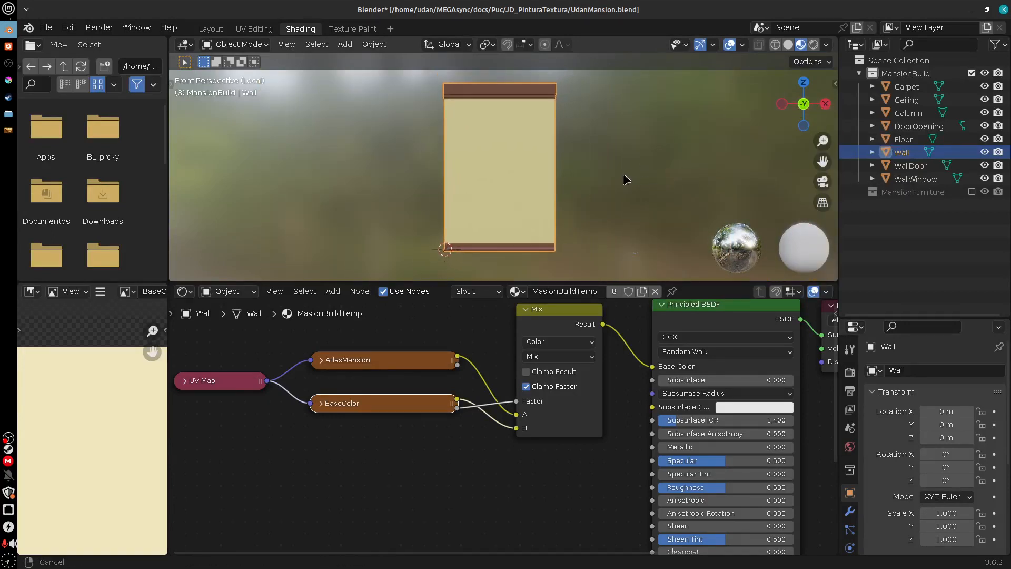
pyautogui.click(351, 29)
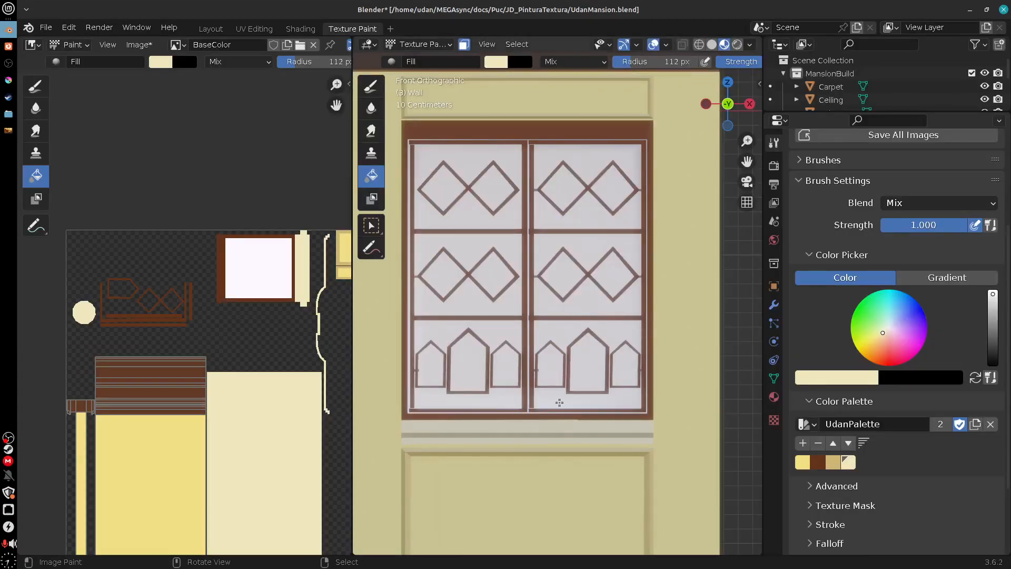
# Step: Isolate the Wall in local view with solid shading and mask painting to a front face of its baseboard
pyautogui.press('KP_Divide')
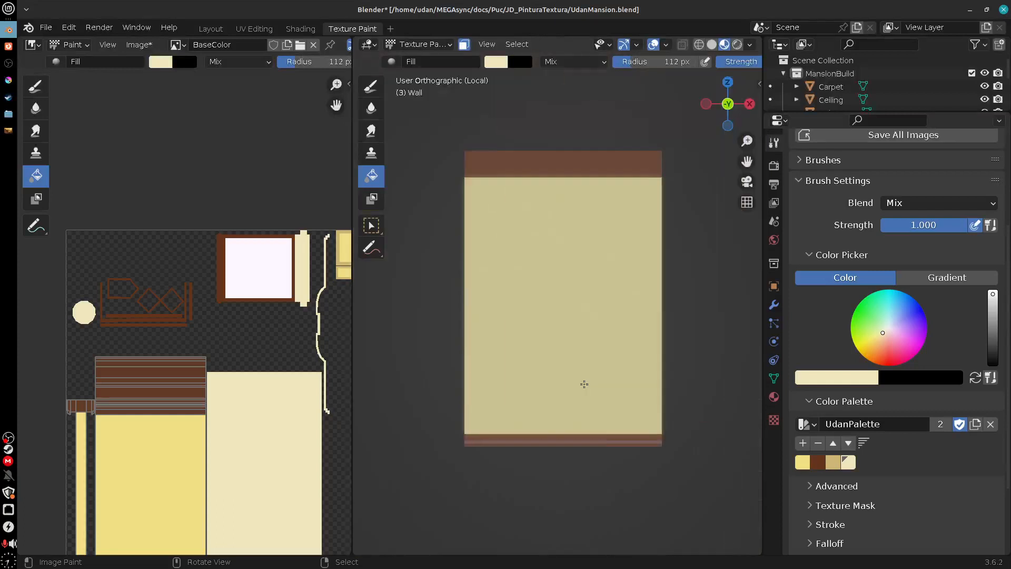
pyautogui.moveTo(622, 342)
pyautogui.keyDown('shift'); pyautogui.mouseDown(button='middle')
pyautogui.moveTo(583, 327)
pyautogui.moveTo(575, 376)
pyautogui.moveTo(593, 447)
pyautogui.moveTo(586, 469)
pyautogui.moveTo(566, 403)
pyautogui.moveTo(690, 250)
pyautogui.mouseUp(button='middle'); pyautogui.keyUp('shift')
pyautogui.click(712, 45)
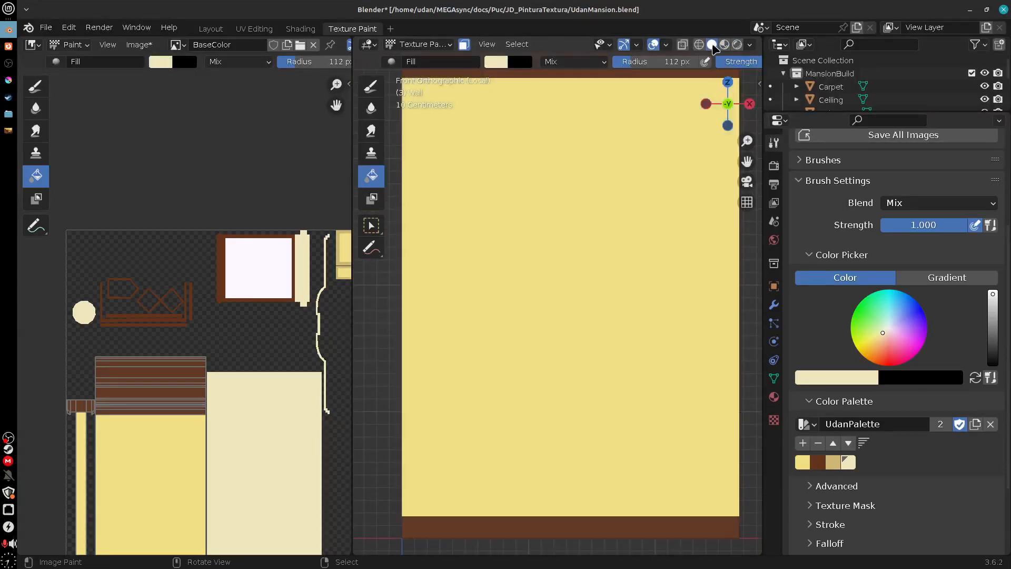
pyautogui.keyDown('shift'); pyautogui.scroll(-5, 634, 390); pyautogui.keyUp('shift')
pyautogui.click(582, 417)
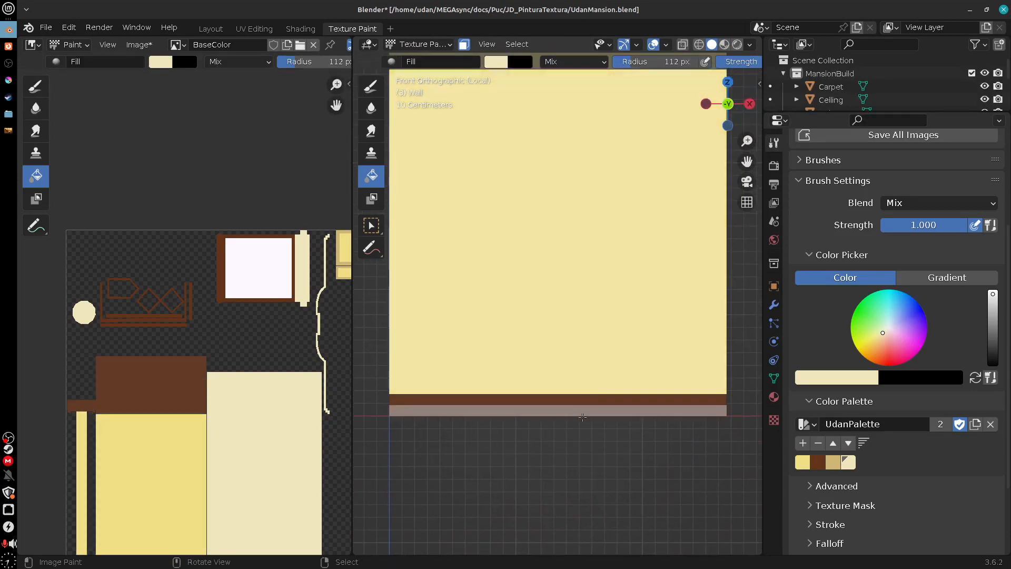
pyautogui.keyDown('shift'); pyautogui.scroll(10, 595, 400); pyautogui.keyUp('shift')
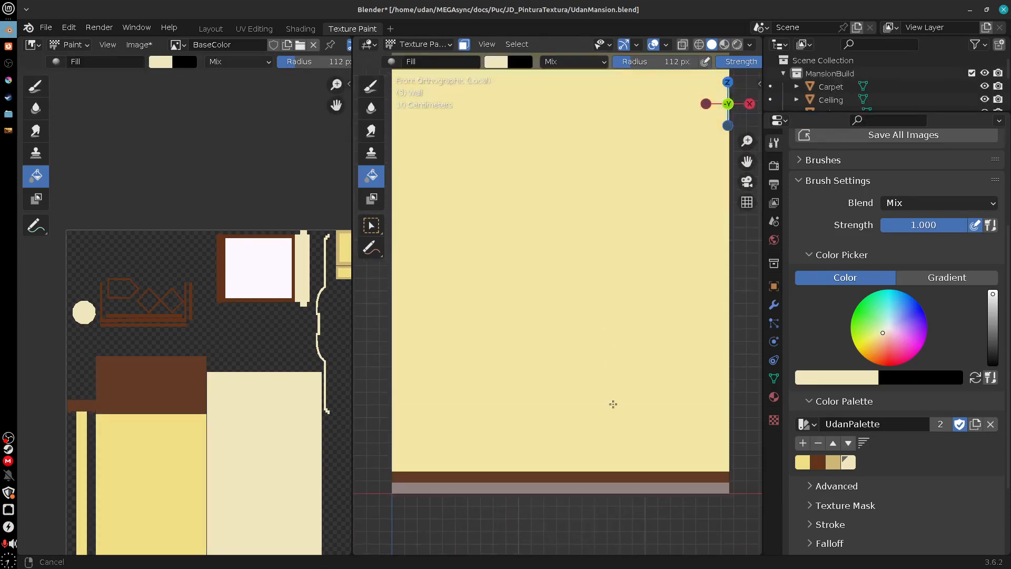
# Step: Limit the paint selection to the narrow front face low on the wall's upper trim, seen from the front
pyautogui.moveTo(625, 316); pyautogui.dragTo(570, 336, button='middle')
pyautogui.scroll(4, 572, 334)
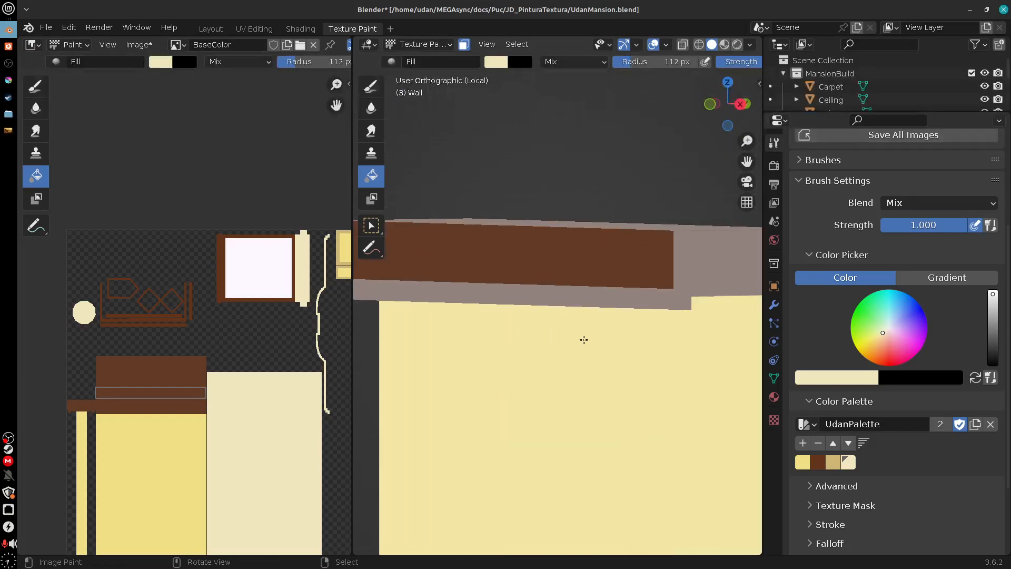
pyautogui.moveTo(642, 320); pyautogui.dragTo(450, 294, button='middle')
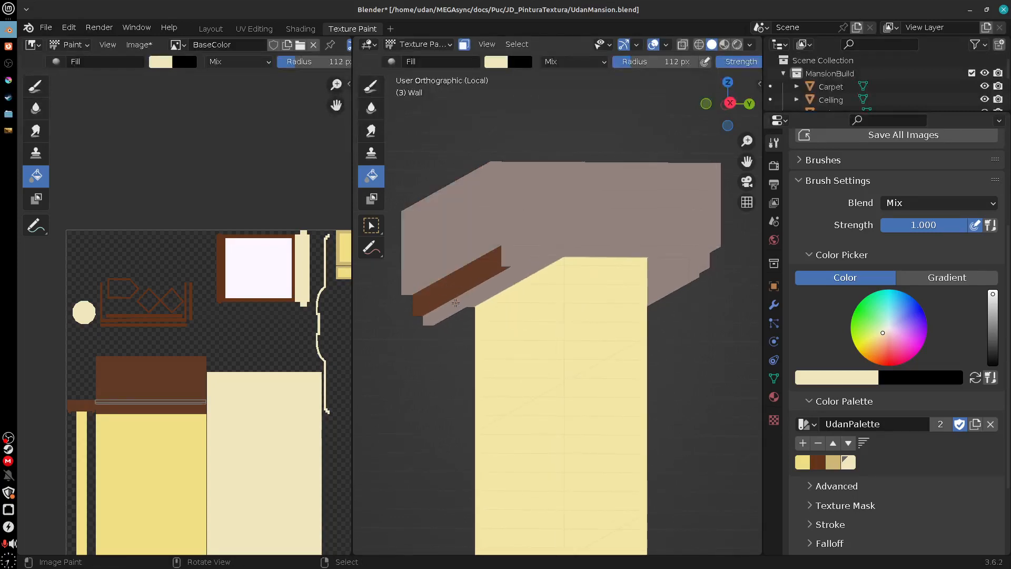
pyautogui.press('KP_1')
pyautogui.moveTo(634, 354)
pyautogui.mouseDown(button='middle')
pyautogui.moveTo(657, 323)
pyautogui.moveTo(622, 338)
pyautogui.moveTo(607, 276)
pyautogui.moveTo(604, 284)
pyautogui.mouseUp(button='middle')
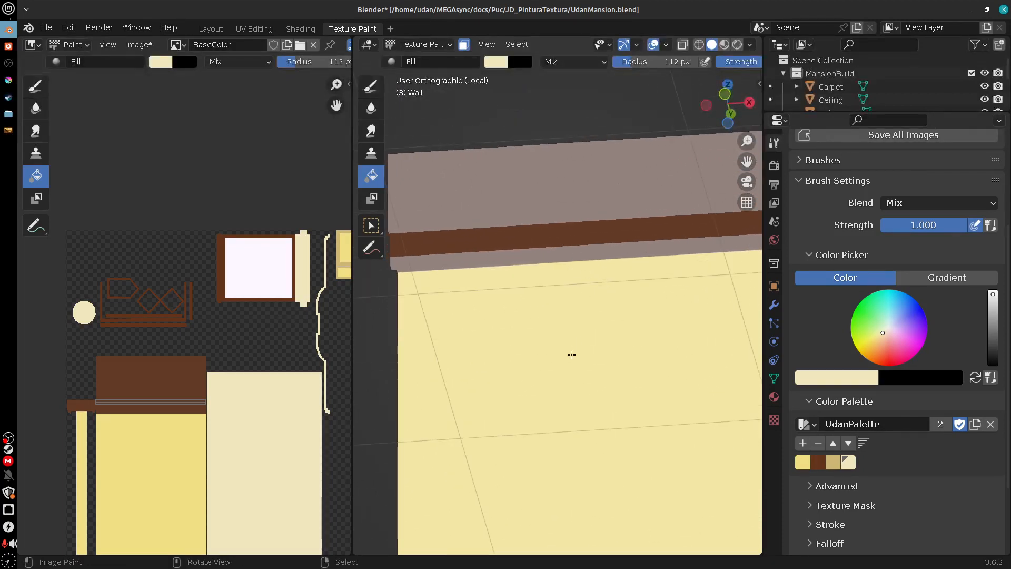
pyautogui.press('KP_1')
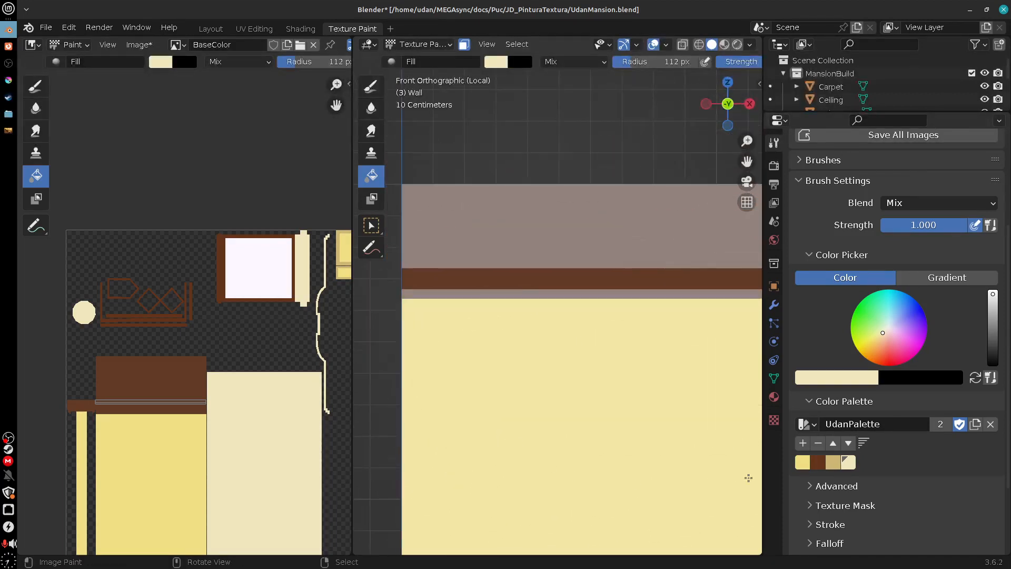
# Step: Load the dark brown from UdanPalette as the fill colour and brighten it to a lighter brown
pyautogui.click(817, 461)
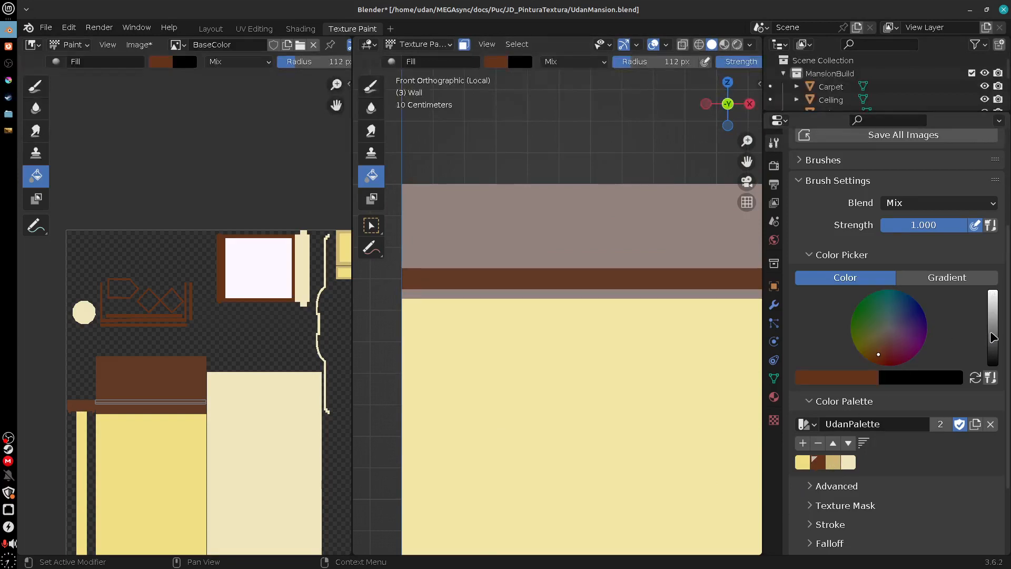
pyautogui.moveTo(995, 341); pyautogui.dragTo(993, 324)
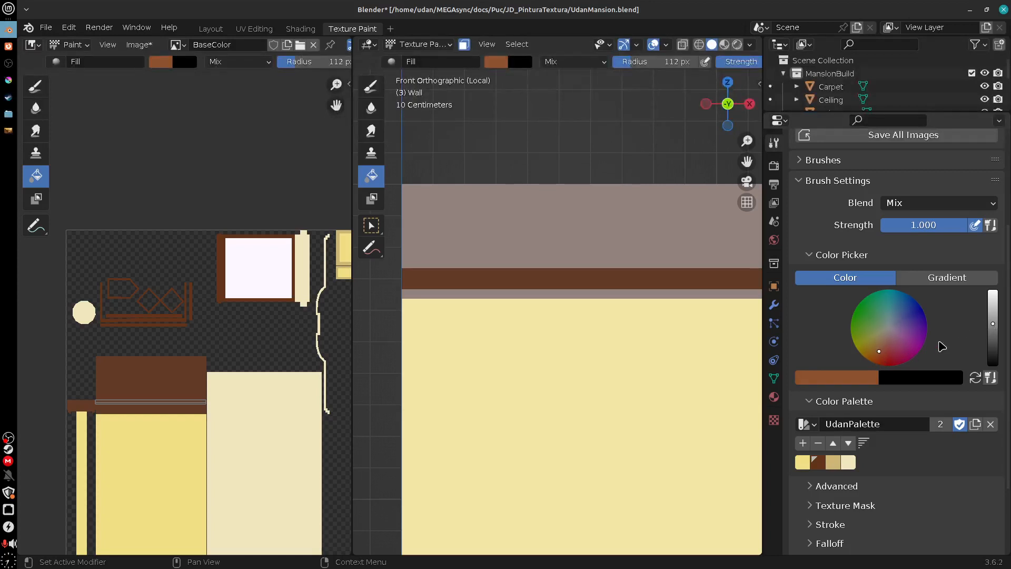
pyautogui.keyDown('shift'); pyautogui.moveTo(631, 383); pyautogui.dragTo(603, 367, button='middle'); pyautogui.keyUp('shift')
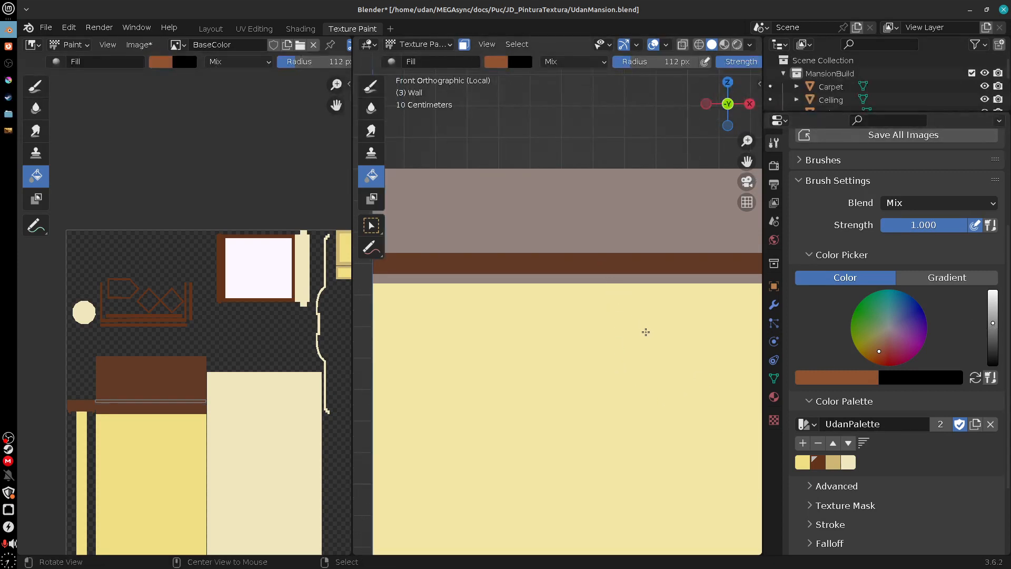
# Step: Try adding the adjoining lower face of the upper trim to the paint selection and undo it
pyautogui.moveTo(645, 331); pyautogui.dragTo(498, 239, button='middle')
pyautogui.click(497, 239)
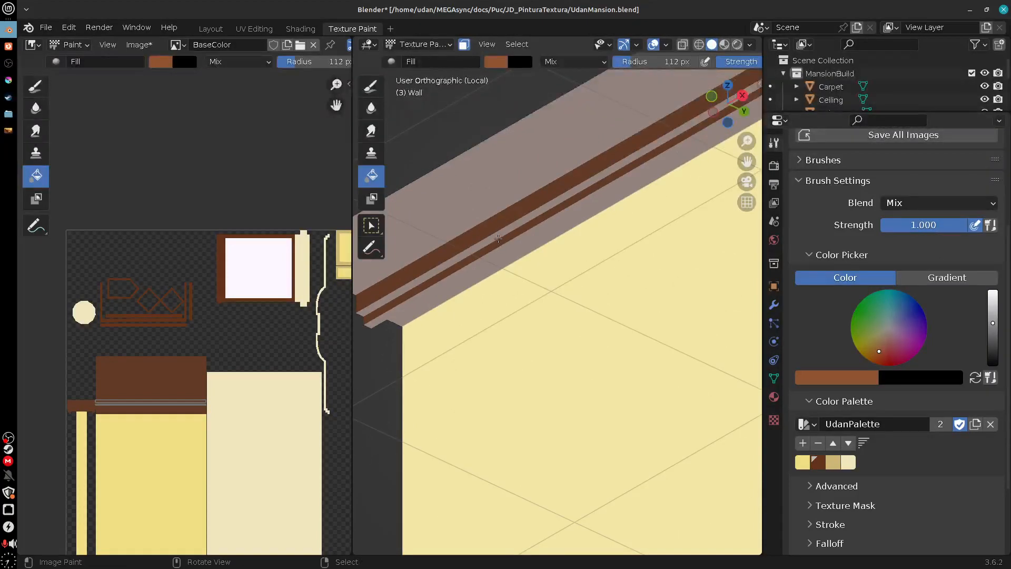
pyautogui.hotkey('ctrl', 'z')
pyautogui.hotkey('ctrl', 'shift', 'z')
pyautogui.hotkey('ctrl', 'z')
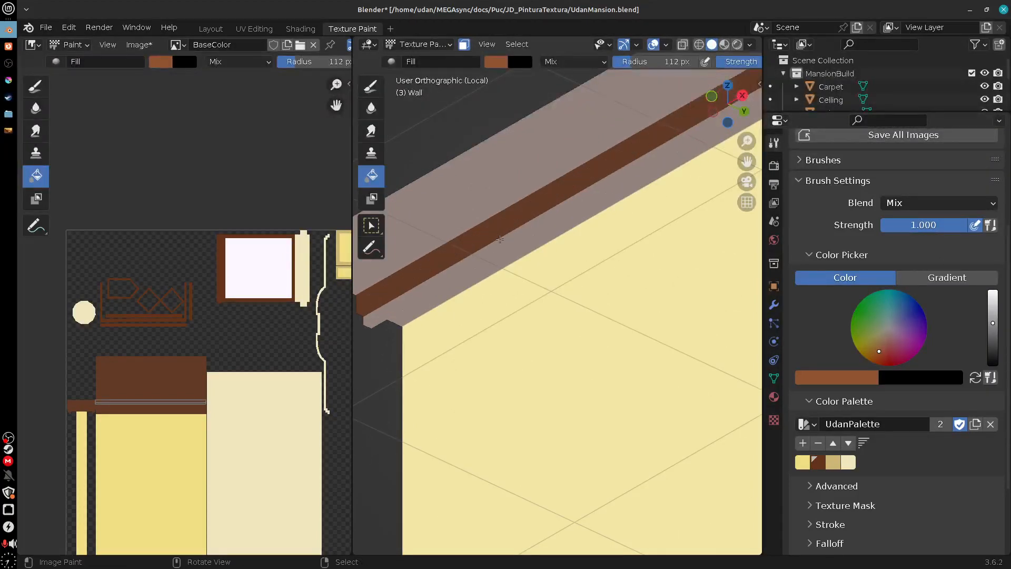
# Step: Add the lighter brown to UdanPalette and place its swatch directly after the dark brown
pyautogui.moveTo(500, 239)
pyautogui.mouseDown(button='middle')
pyautogui.moveTo(587, 277)
pyautogui.moveTo(578, 292)
pyautogui.moveTo(598, 335)
pyautogui.moveTo(638, 384)
pyautogui.moveTo(609, 330)
pyautogui.moveTo(566, 341)
pyautogui.moveTo(581, 337)
pyautogui.mouseUp(button='middle')
pyautogui.scroll(1, 589, 345)
pyautogui.click(371, 87)
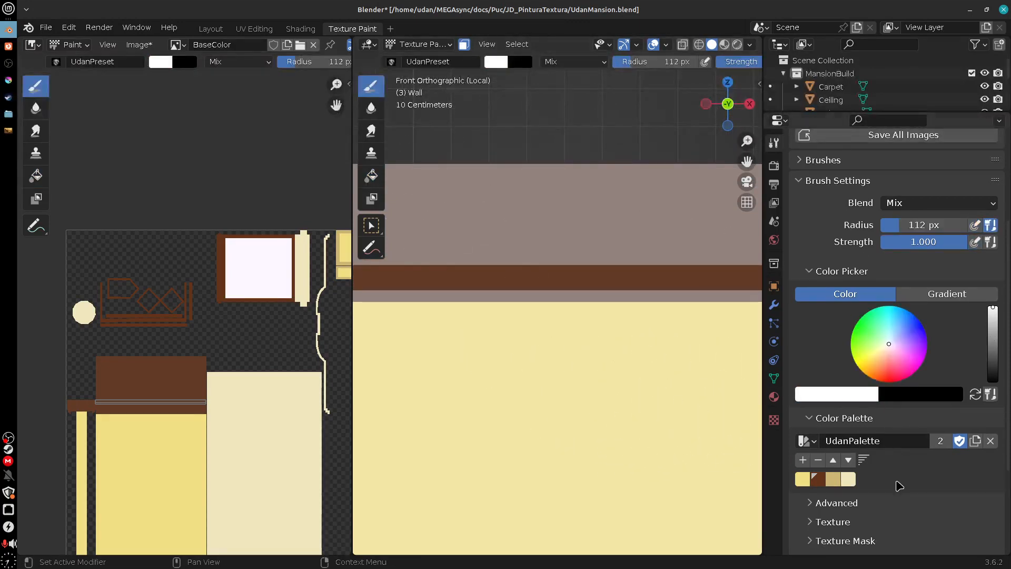
pyautogui.click(371, 175)
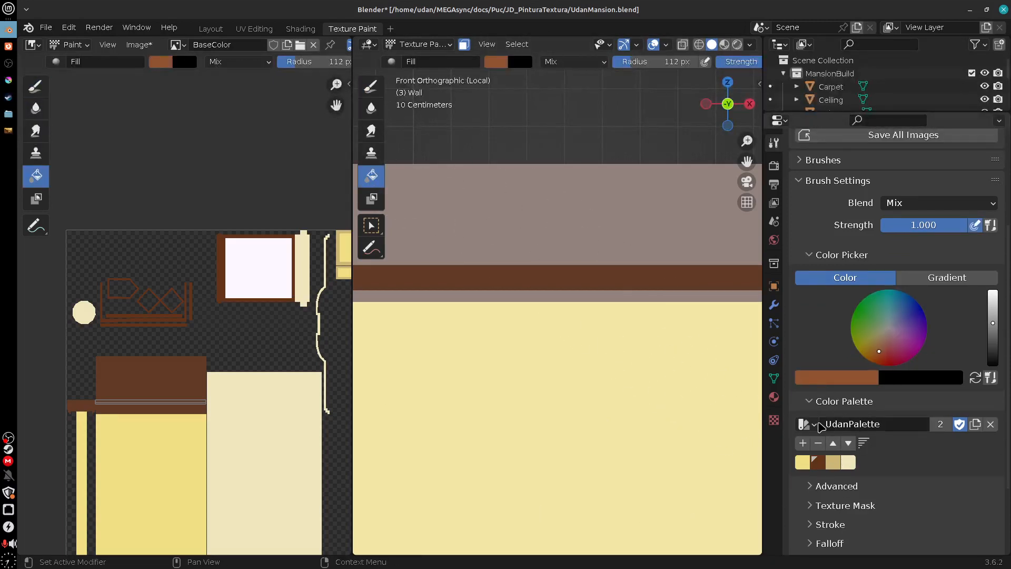
pyautogui.click(803, 443)
pyautogui.click(838, 442)
pyautogui.click(838, 442)
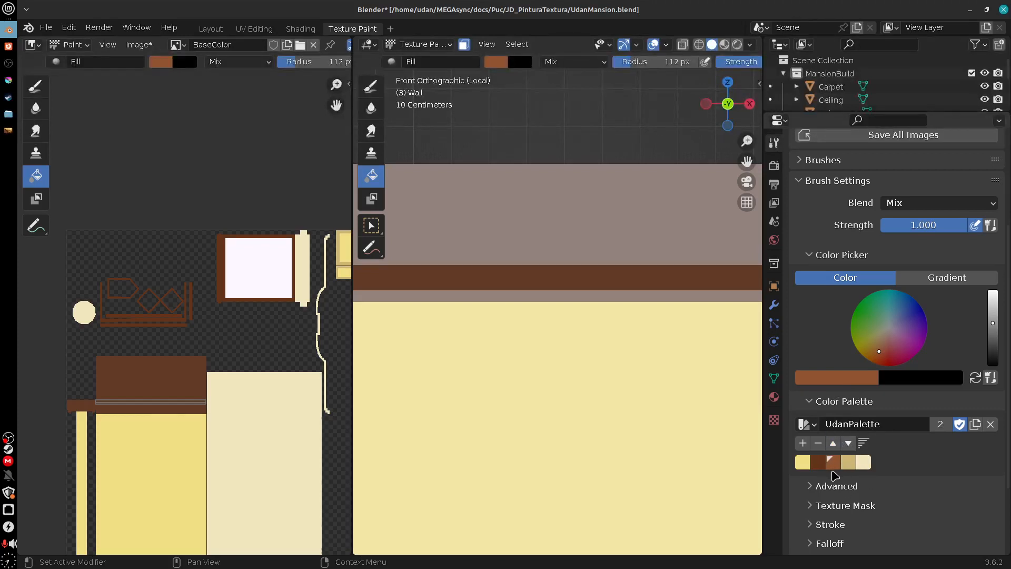
# Step: Switch to the Draw brush with the lighter brown and set its stroke method to Line
pyautogui.click(371, 86)
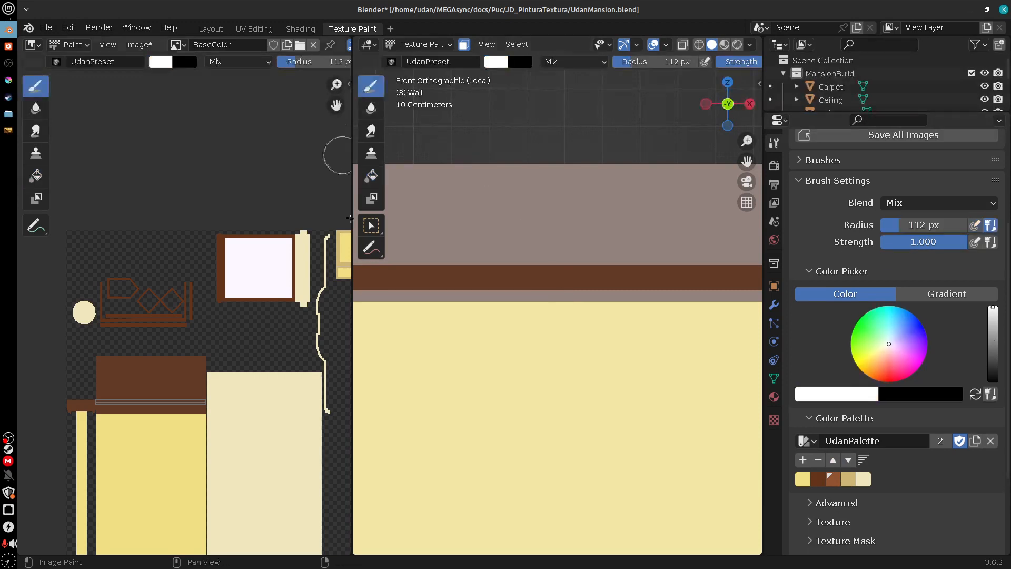
pyautogui.scroll(-5, 921, 342)
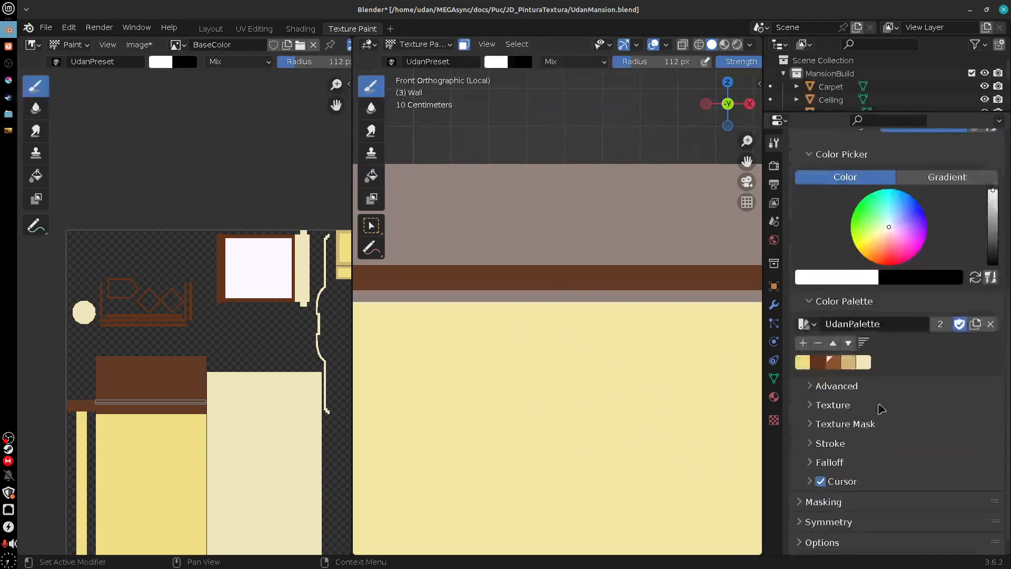
pyautogui.click(833, 362)
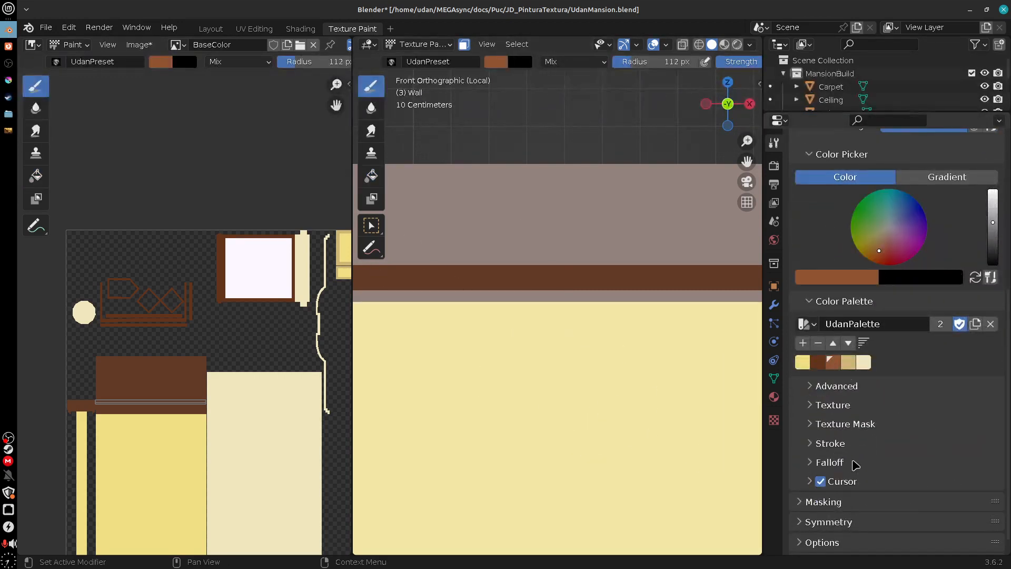
pyautogui.click(843, 443)
pyautogui.click(945, 465)
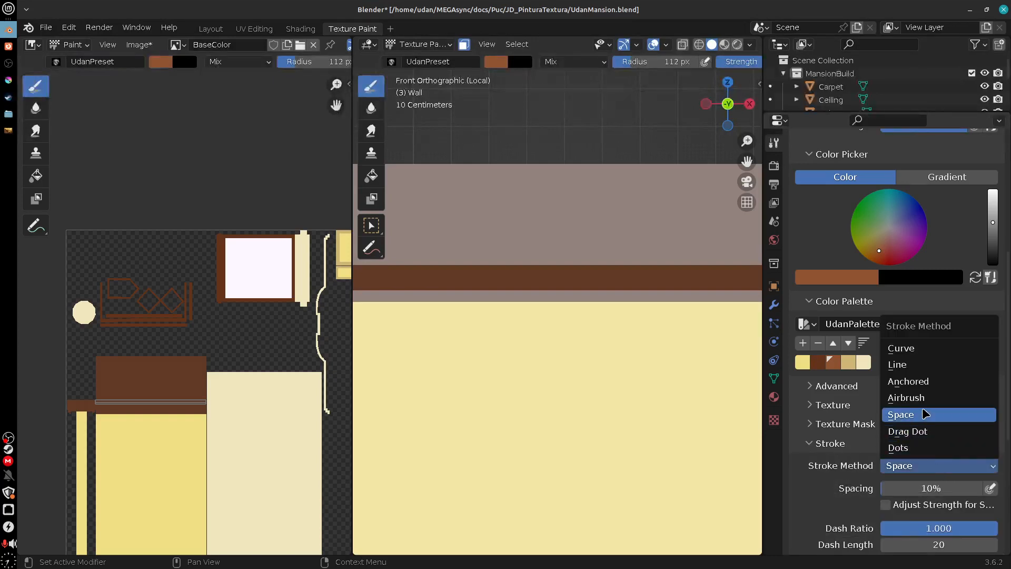
pyautogui.click(917, 370)
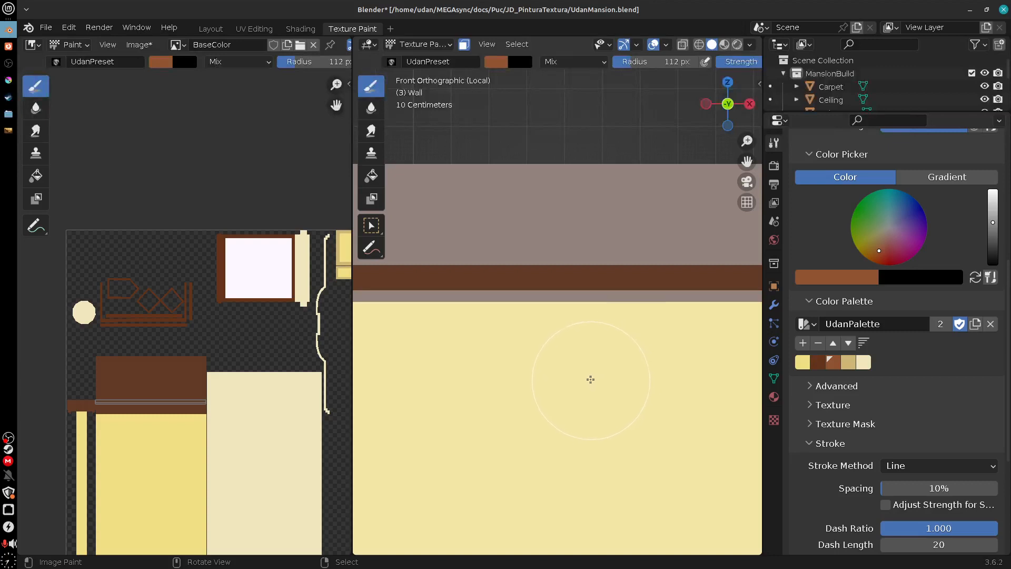
# Step: Try a straight lighter-brown line along the selected upper trim face with a 10 px brush radius
pyautogui.press('f')
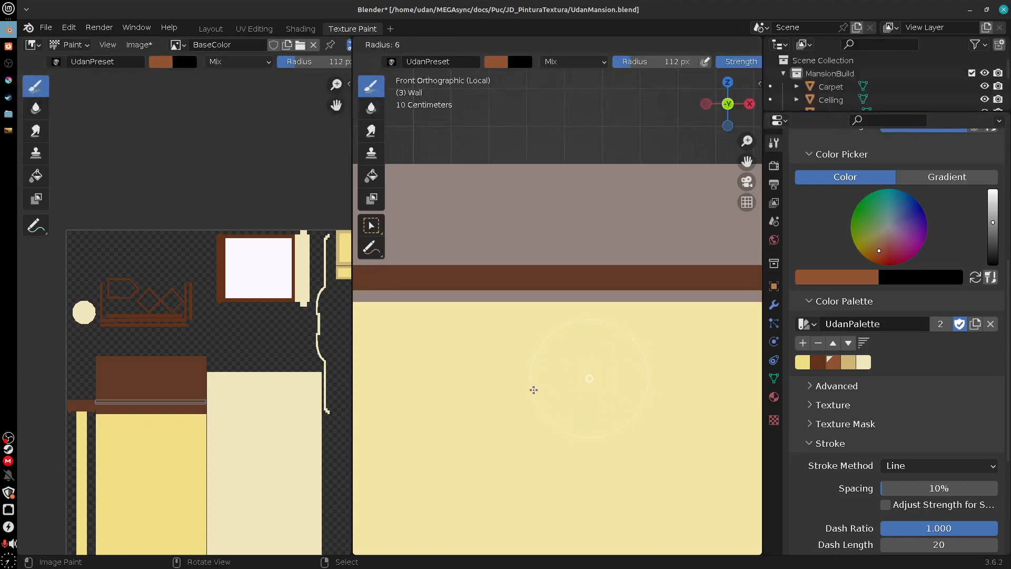
pyautogui.click(533, 390)
pyautogui.moveTo(495, 330); pyautogui.dragTo(712, 357, button='middle')
pyautogui.scroll(-3, 584, 377)
pyautogui.scroll(-1, 653, 368)
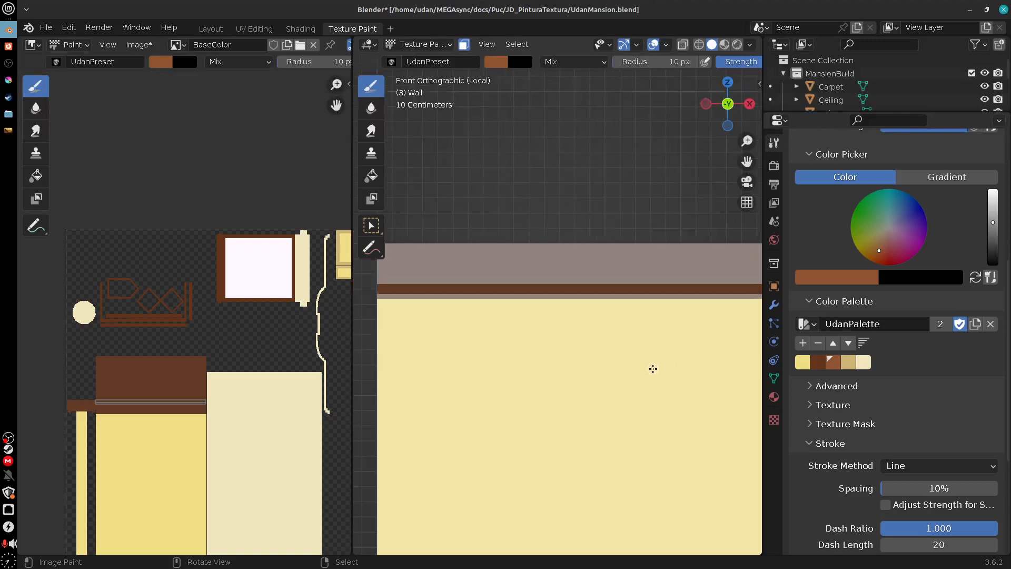
pyautogui.moveTo(649, 372)
pyautogui.keyDown('shift'); pyautogui.mouseDown(button='middle')
pyautogui.moveTo(618, 377)
pyautogui.moveTo(640, 374)
pyautogui.mouseUp(button='middle'); pyautogui.keyUp('shift')
pyautogui.moveTo(362, 296); pyautogui.dragTo(783, 297)
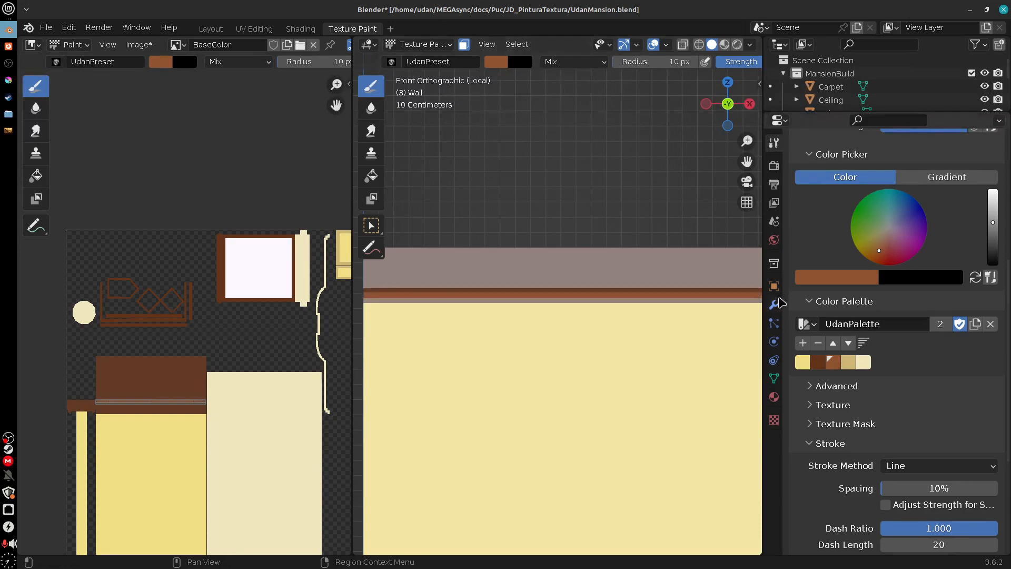
pyautogui.moveTo(648, 395)
pyautogui.keyDown('shift'); pyautogui.mouseDown(button='middle')
pyautogui.moveTo(520, 413)
pyautogui.moveTo(633, 388)
pyautogui.mouseUp(button='middle'); pyautogui.keyUp('shift')
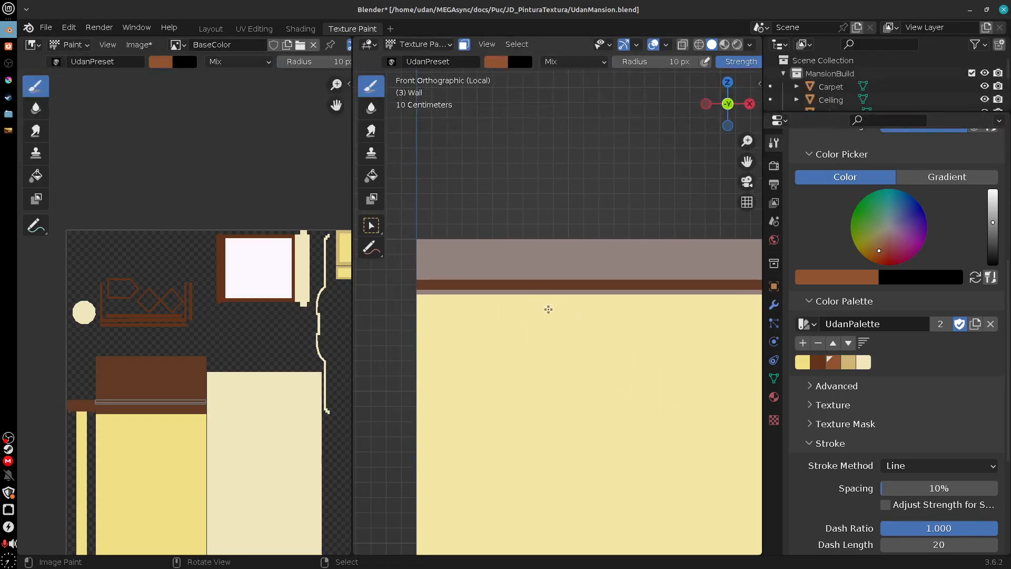
# Step: Set the brush radius to 1 px and paint straight lighter-brown lines along the lower edge of the selected trim face
pyautogui.press('f')
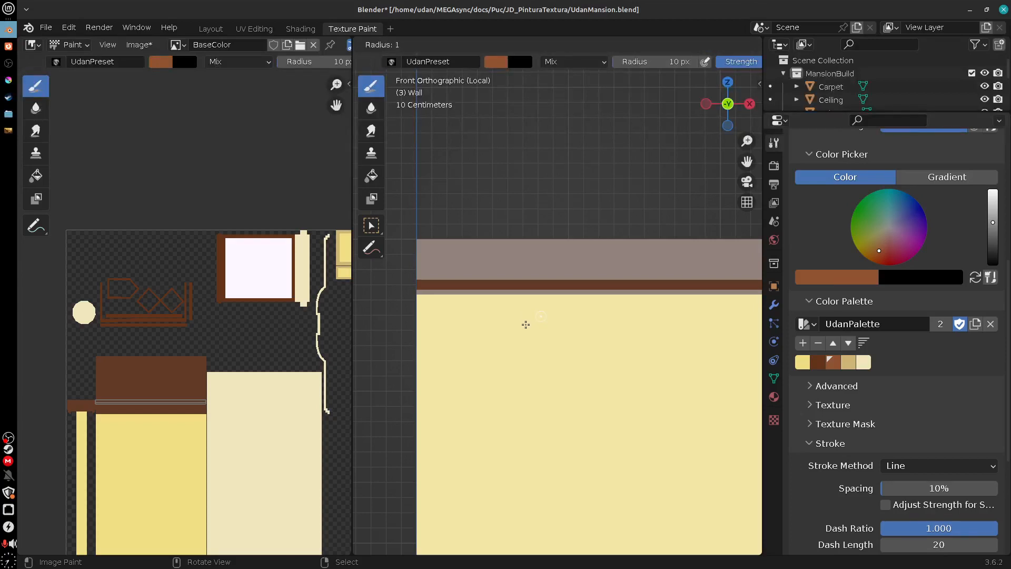
pyautogui.click(525, 321)
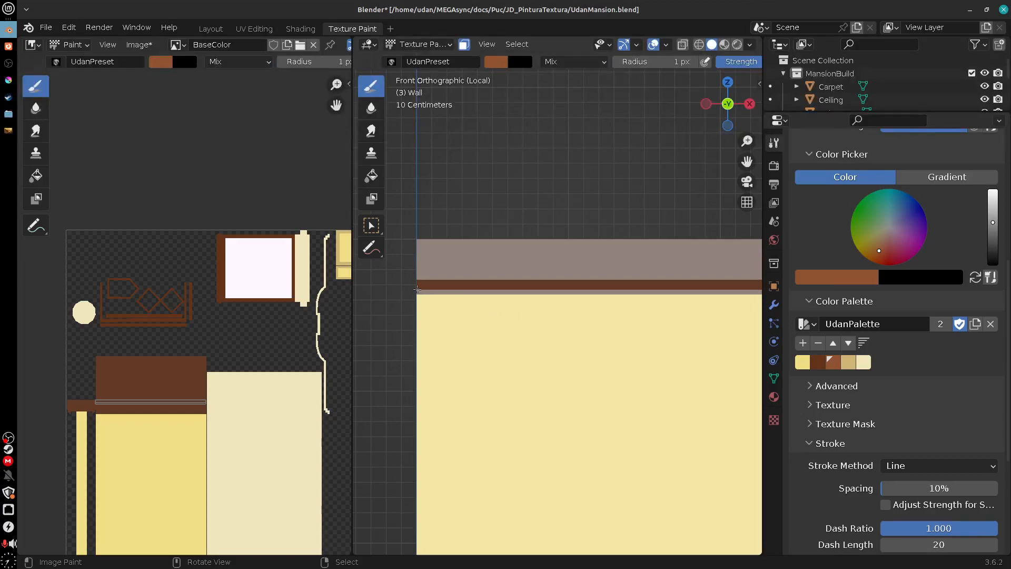
pyautogui.moveTo(554, 290)
pyautogui.mouseDown()
pyautogui.moveTo(796, 297)
pyautogui.moveTo(886, 288)
pyautogui.mouseUp()
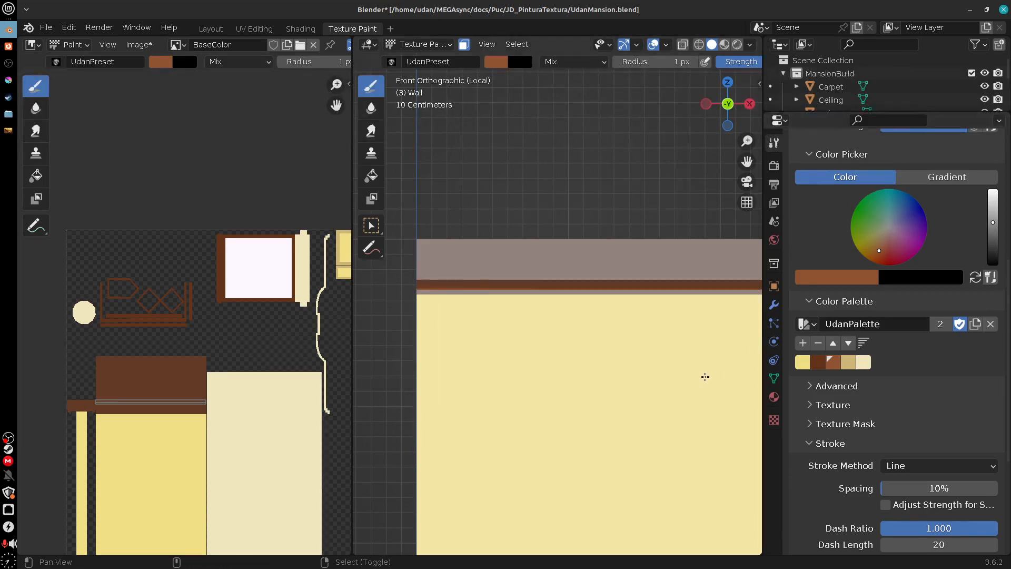
pyautogui.keyDown('shift'); pyautogui.moveTo(704, 377); pyautogui.dragTo(577, 379, button='middle'); pyautogui.keyUp('shift')
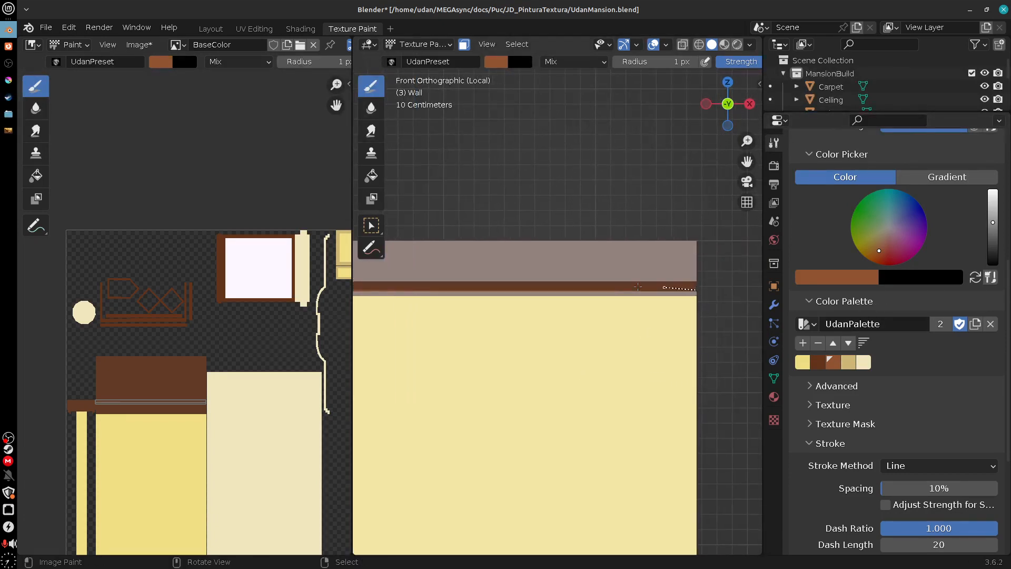
pyautogui.moveTo(637, 286); pyautogui.dragTo(355, 288)
# Step: Switch to the Fill tool and set its colour mode to Gradient for the selected upper trim face
pyautogui.scroll(4, 595, 363)
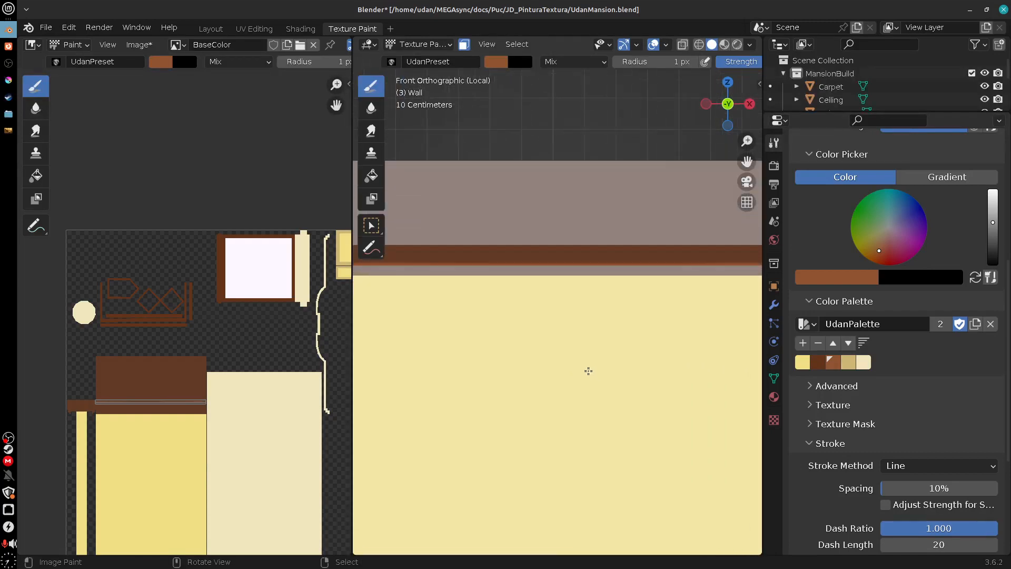
pyautogui.scroll(3, 573, 353)
pyautogui.keyDown('shift'); pyautogui.moveTo(600, 313); pyautogui.dragTo(626, 413, button='middle'); pyautogui.keyUp('shift')
pyautogui.moveTo(626, 413)
pyautogui.mouseDown(button='middle')
pyautogui.moveTo(611, 348)
pyautogui.moveTo(673, 346)
pyautogui.moveTo(600, 356)
pyautogui.moveTo(603, 373)
pyautogui.moveTo(591, 368)
pyautogui.moveTo(595, 350)
pyautogui.moveTo(510, 329)
pyautogui.moveTo(701, 375)
pyautogui.moveTo(632, 347)
pyautogui.moveTo(630, 337)
pyautogui.mouseUp(button='middle')
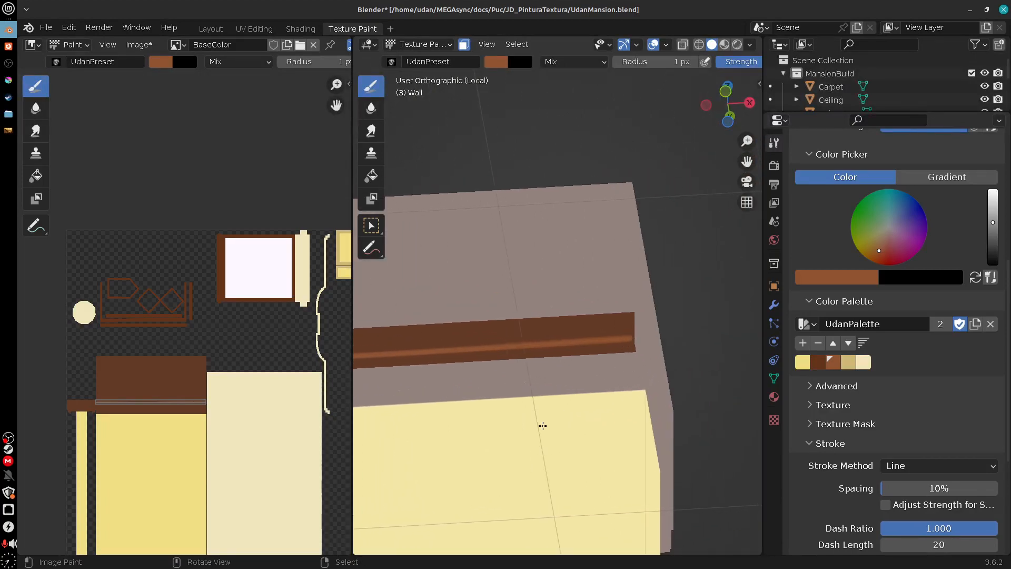
pyautogui.press('KP_1')
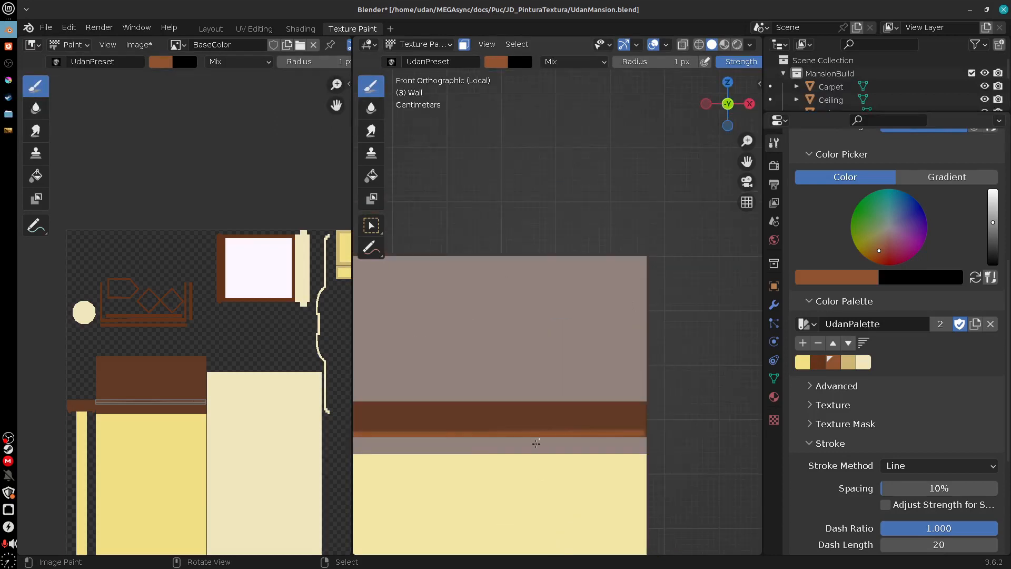
pyautogui.moveTo(537, 444)
pyautogui.keyDown('shift'); pyautogui.mouseDown(button='middle')
pyautogui.moveTo(671, 398)
pyautogui.moveTo(605, 419)
pyautogui.moveTo(685, 435)
pyautogui.moveTo(561, 279)
pyautogui.mouseUp(button='middle'); pyautogui.keyUp('shift')
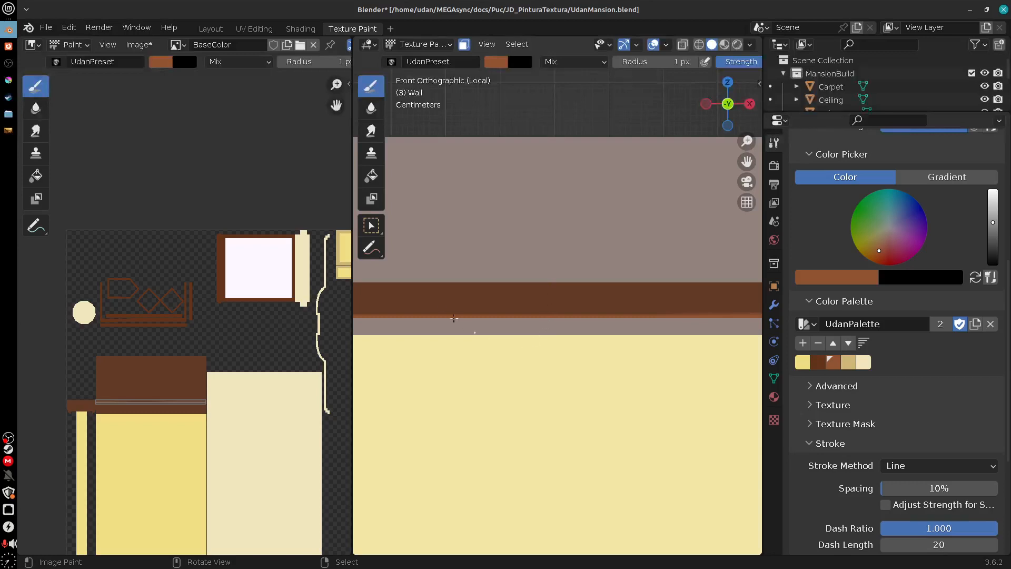
pyautogui.click(372, 175)
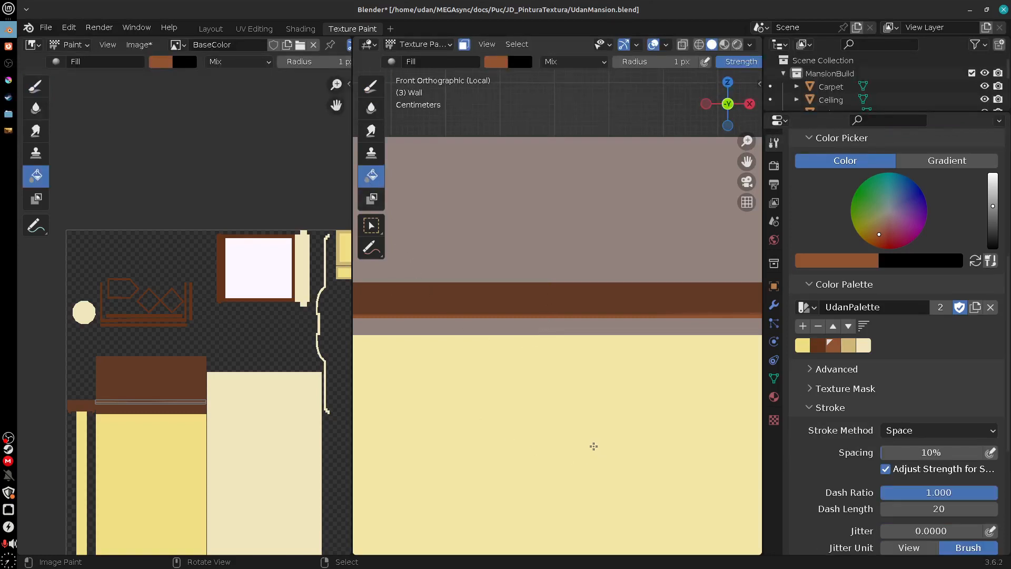
pyautogui.keyDown('shift'); pyautogui.moveTo(543, 392); pyautogui.dragTo(625, 415, button='middle'); pyautogui.keyUp('shift')
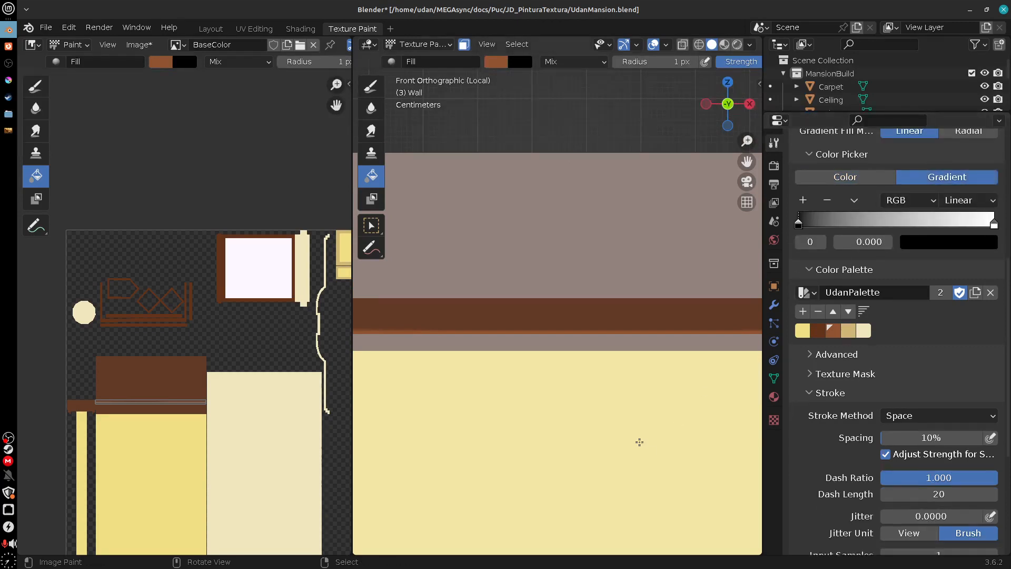
# Step: Set both stops of the fill gradient to the palette's dark brown, one at each end of the ramp
pyautogui.click(797, 224)
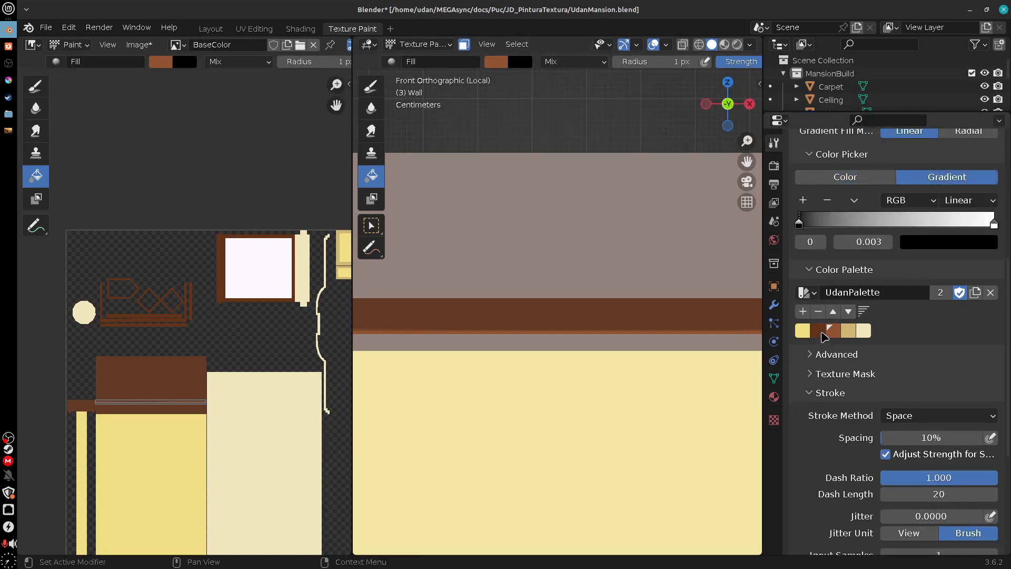
pyautogui.click(818, 333)
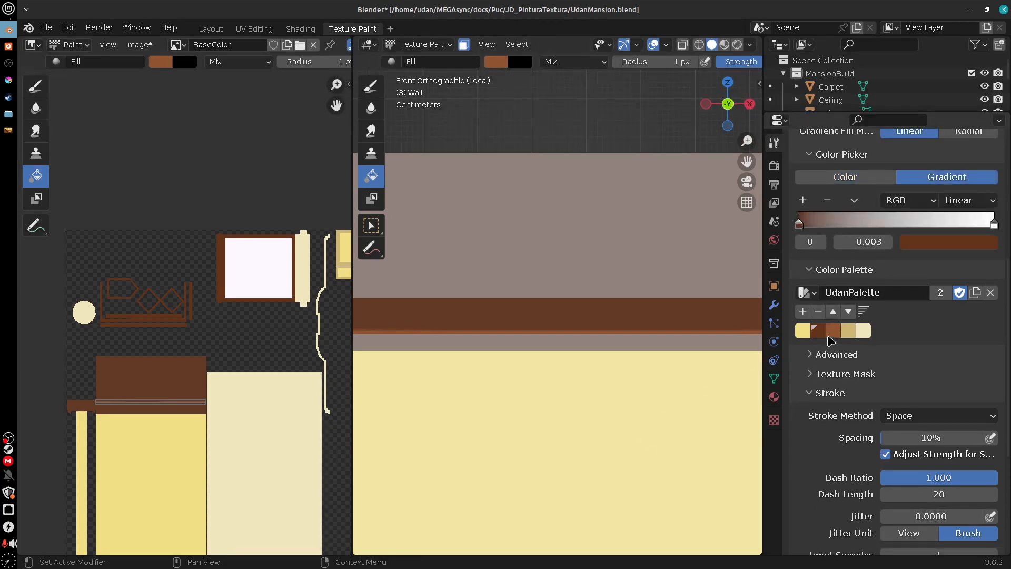
pyautogui.moveTo(994, 226); pyautogui.dragTo(897, 226)
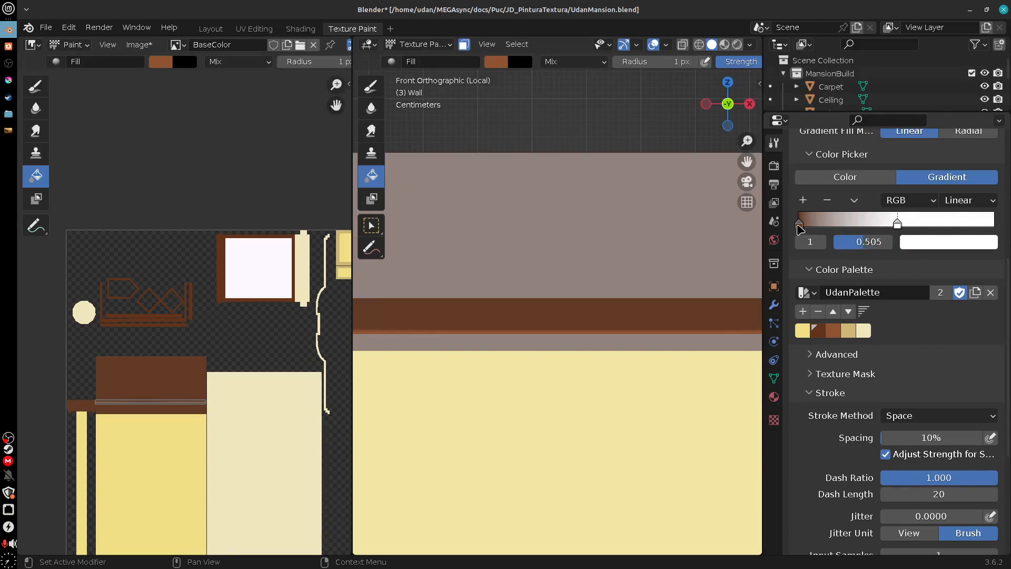
pyautogui.moveTo(797, 226); pyautogui.dragTo(995, 227)
pyautogui.moveTo(898, 225); pyautogui.dragTo(797, 226)
pyautogui.click(821, 334)
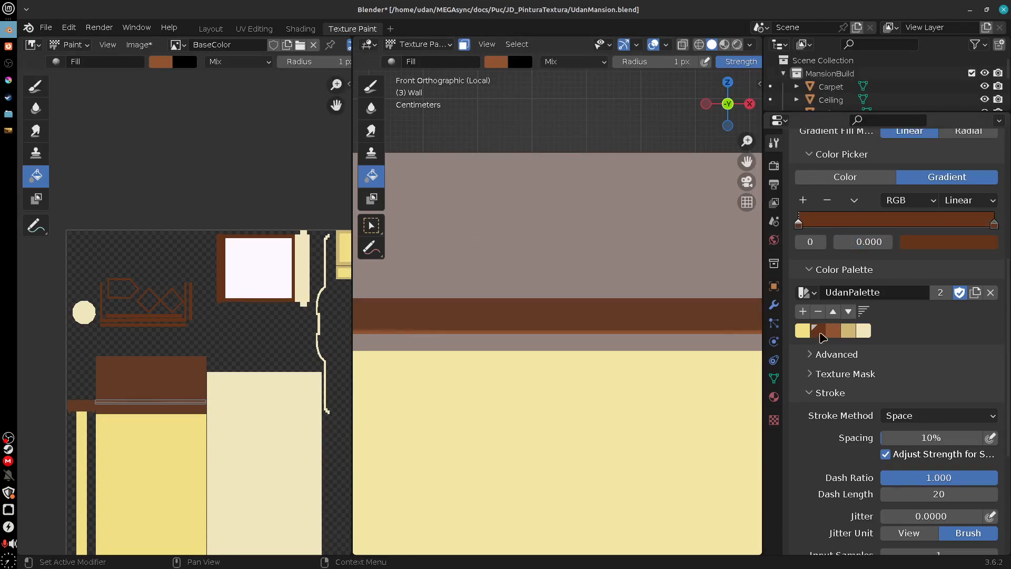
# Step: Darken the gradient's start stop to a deeper brown and lower the end stop's alpha so the ramp fades to transparent
pyautogui.click(920, 246)
pyautogui.click(987, 340)
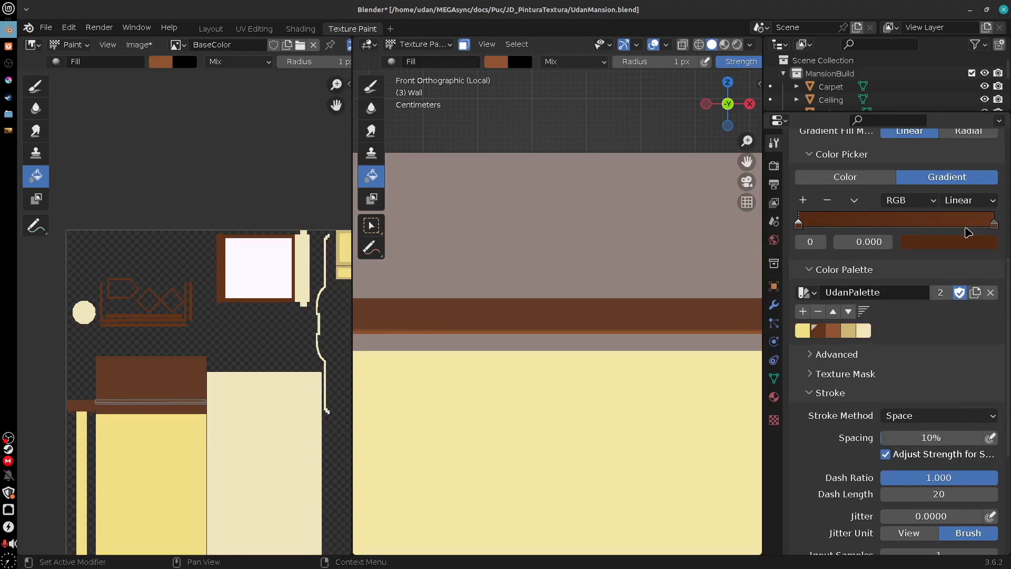
pyautogui.moveTo(994, 225)
pyautogui.mouseDown()
pyautogui.moveTo(980, 226)
pyautogui.moveTo(1000, 231)
pyautogui.mouseUp()
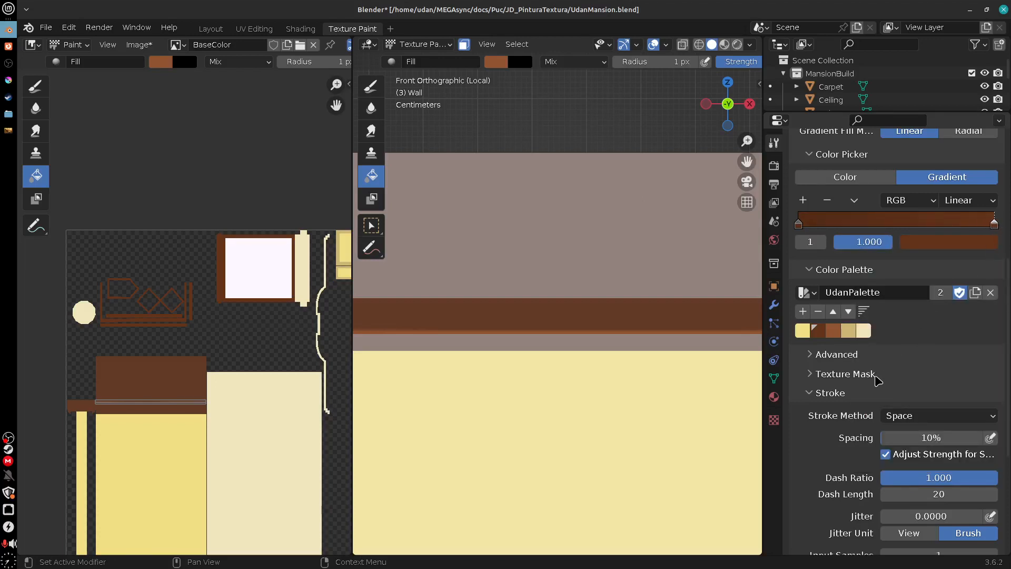
pyautogui.click(979, 241)
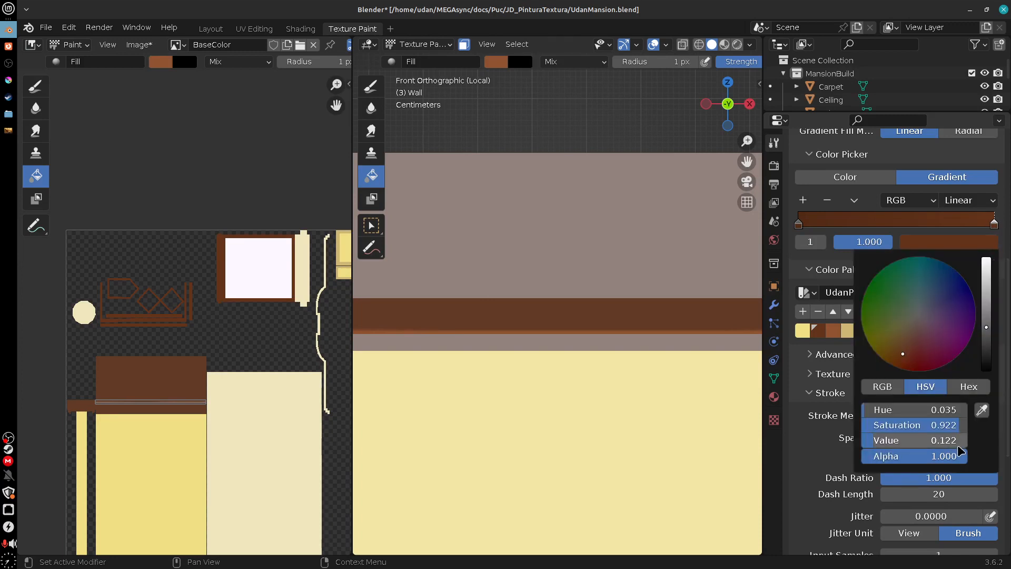
pyautogui.moveTo(927, 456); pyautogui.dragTo(852, 470)
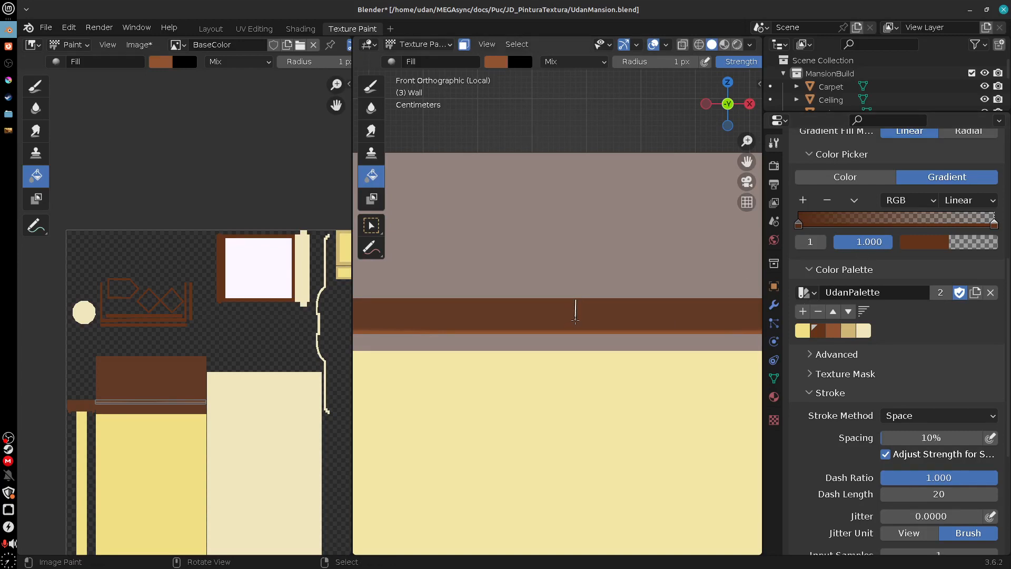
# Step: Apply the fading dark-brown gradient vertically to the selected upper trim face, darkest along its upper edge
pyautogui.moveTo(575, 318); pyautogui.dragTo(575, 320)
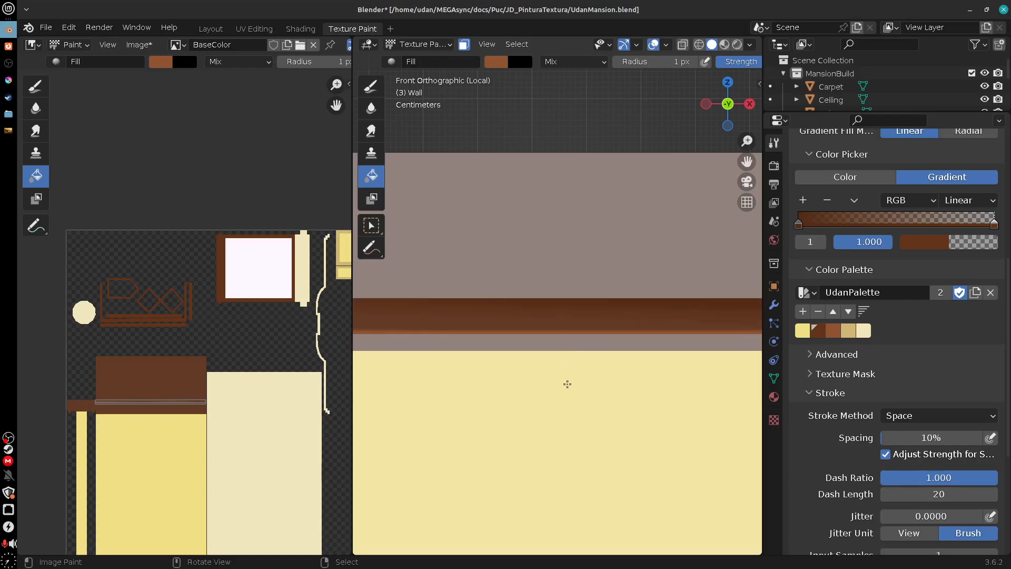
pyautogui.keyDown('shift'); pyautogui.moveTo(579, 394); pyautogui.dragTo(545, 415, button='middle'); pyautogui.keyUp('shift')
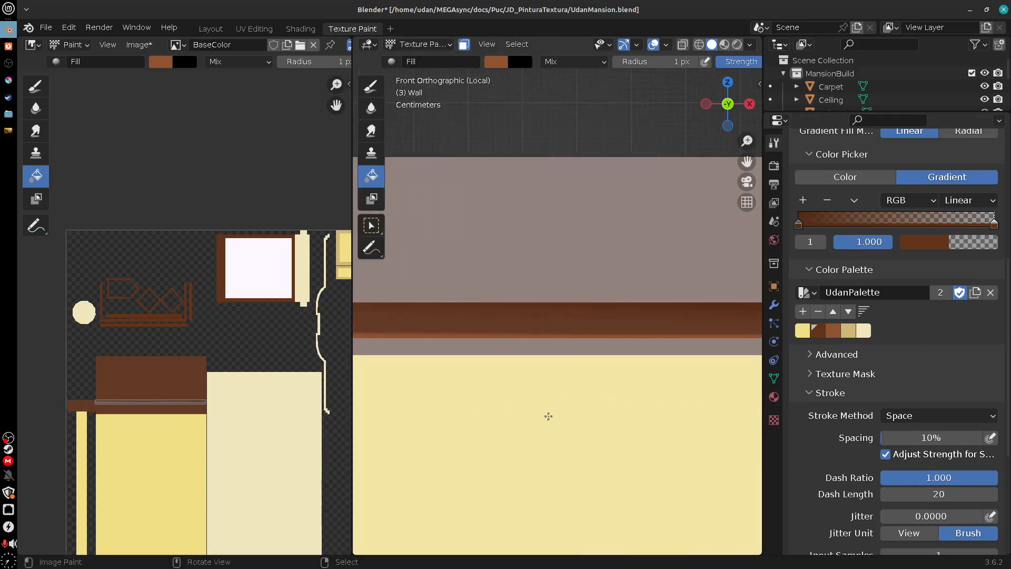
pyautogui.scroll(-1, 560, 417)
pyautogui.scroll(-2, 560, 417)
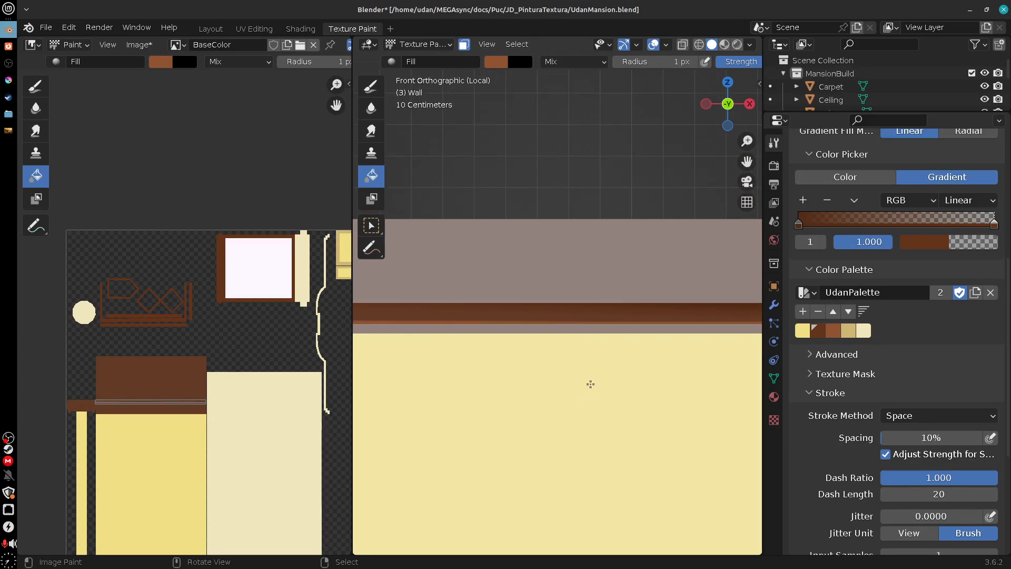
pyautogui.scroll(2, 595, 369)
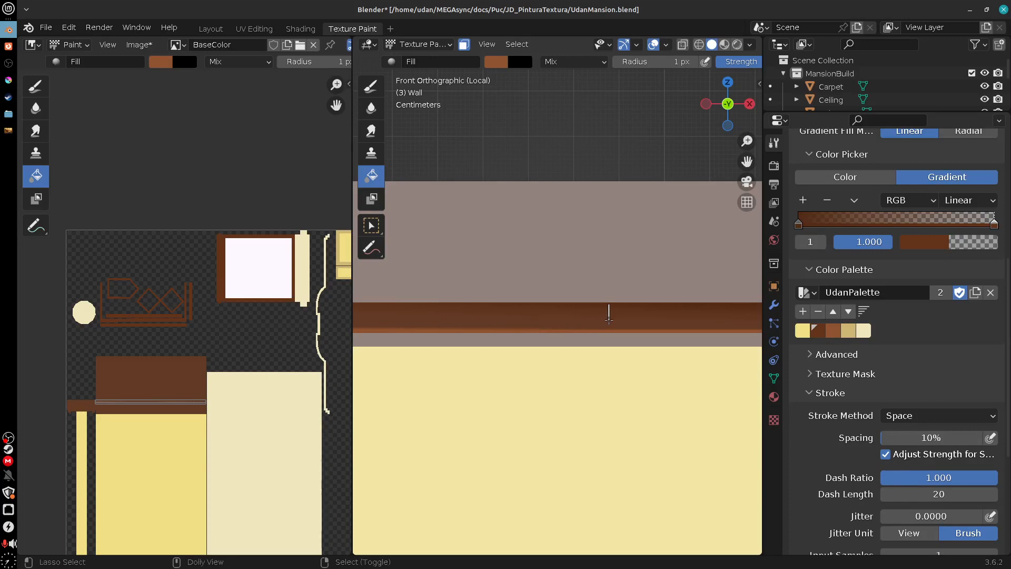
pyautogui.keyDown('ctrl'); pyautogui.keyDown('shift'); pyautogui.moveTo(582, 368); pyautogui.dragTo(661, 375, button='middle'); pyautogui.keyUp('shift'); pyautogui.keyUp('ctrl')
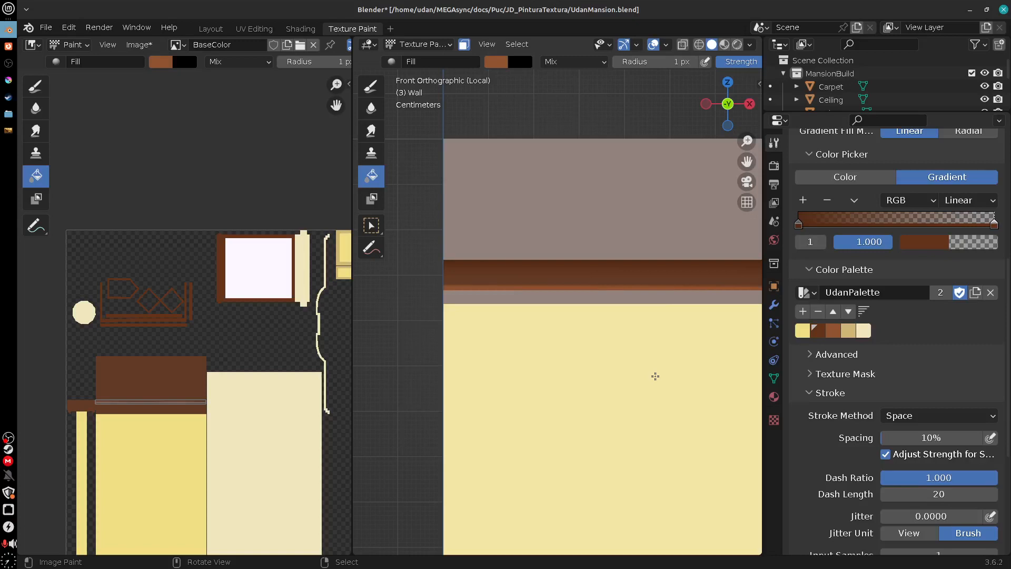
# Step: Include all wall faces in the paint mask and examine the trim's shading from the front and at an angle
pyautogui.hotkey('ctrl', 'z')
pyautogui.keyDown('ctrl'); pyautogui.keyDown('shift'); pyautogui.moveTo(681, 362); pyautogui.dragTo(587, 378, button='middle'); pyautogui.keyUp('shift'); pyautogui.keyUp('ctrl')
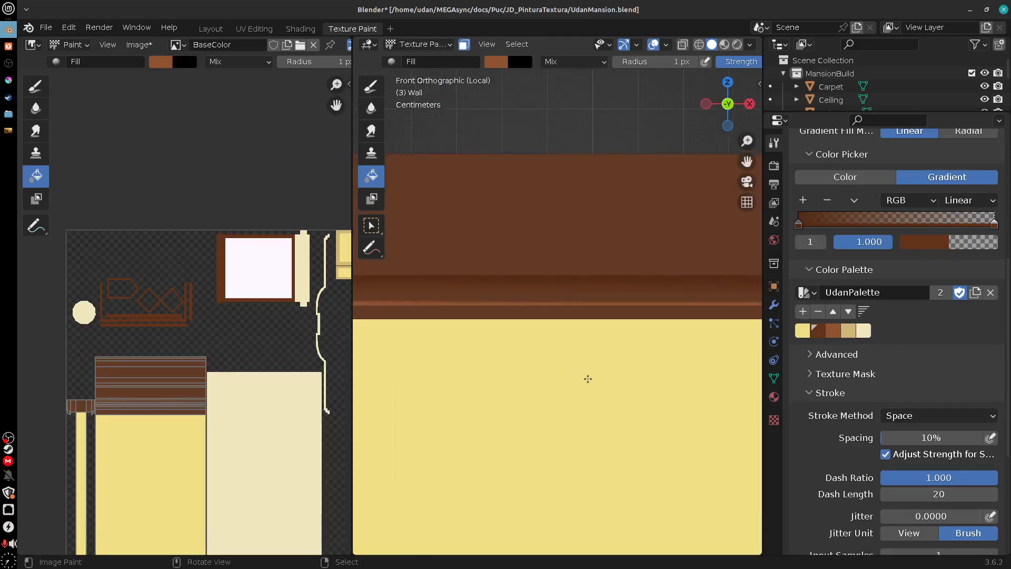
pyautogui.scroll(-4, 591, 381)
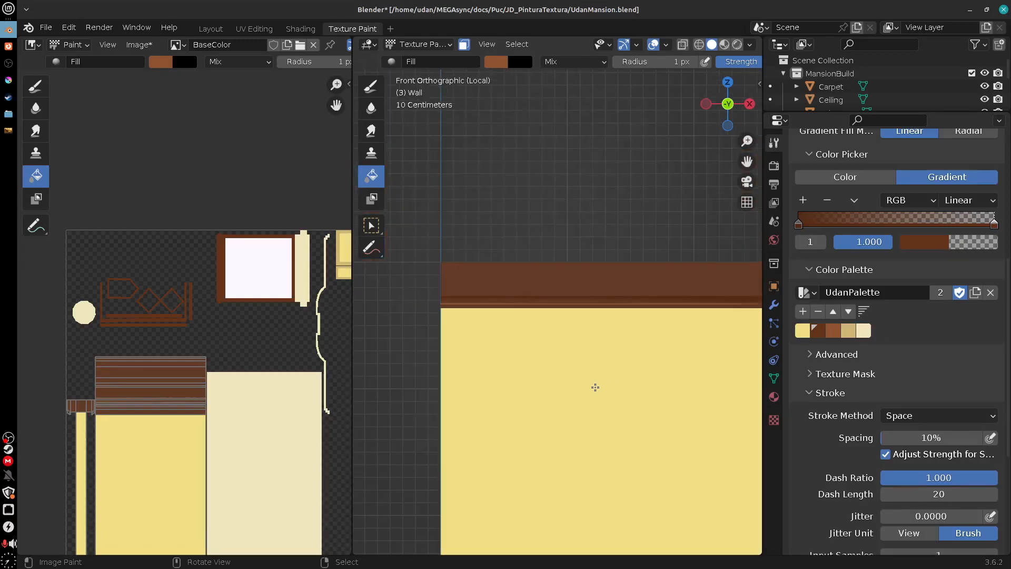
pyautogui.moveTo(686, 397); pyautogui.dragTo(584, 369, button='middle')
pyautogui.scroll(4, 584, 369)
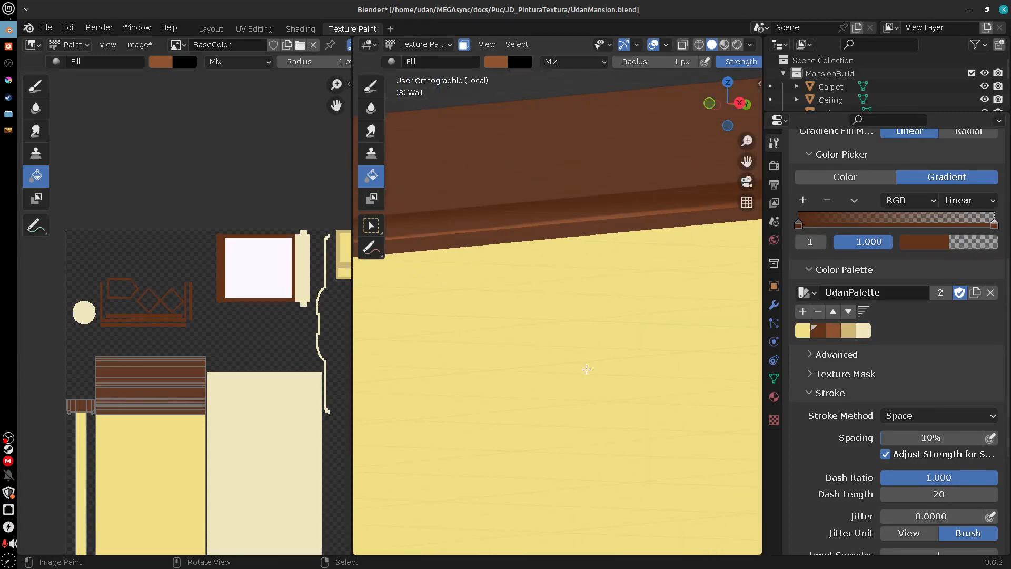
pyautogui.press('KP_1')
pyautogui.keyDown('shift'); pyautogui.moveTo(618, 316); pyautogui.dragTo(656, 397, button='middle'); pyautogui.keyUp('shift')
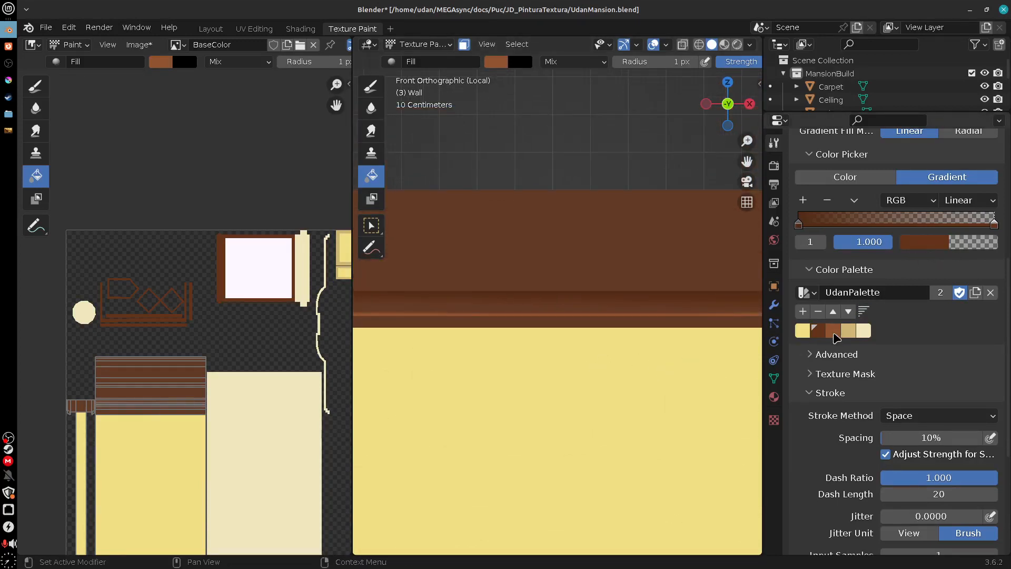
# Step: Change the gradient's start stop to the palette's dark brown
pyautogui.click(798, 225)
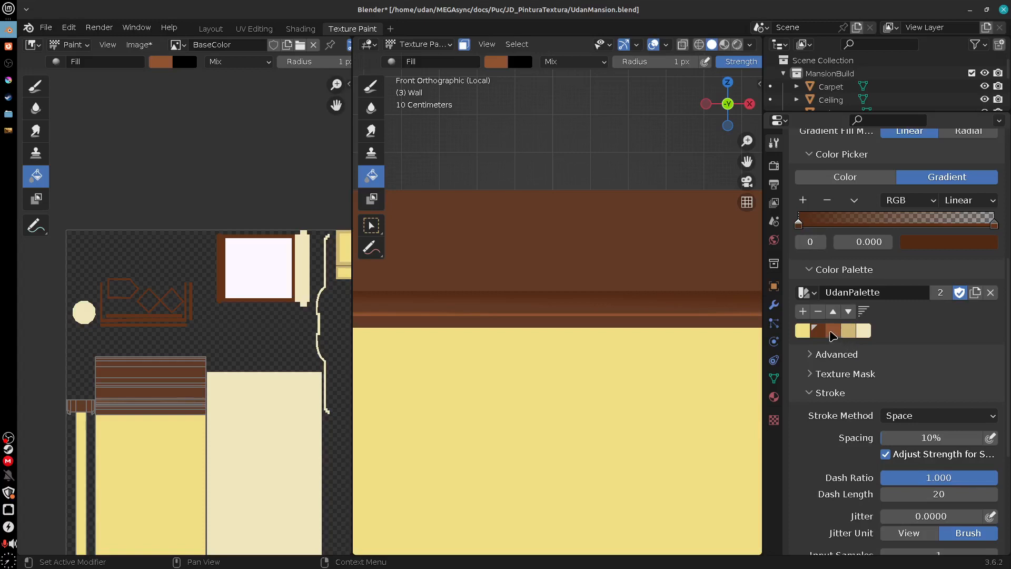
pyautogui.click(830, 332)
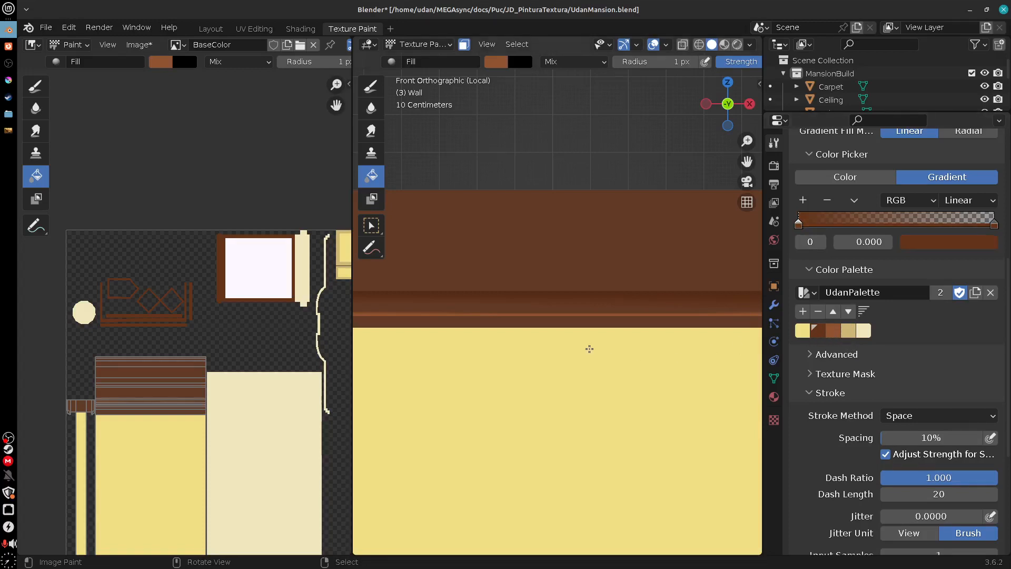
pyautogui.scroll(5, 585, 355)
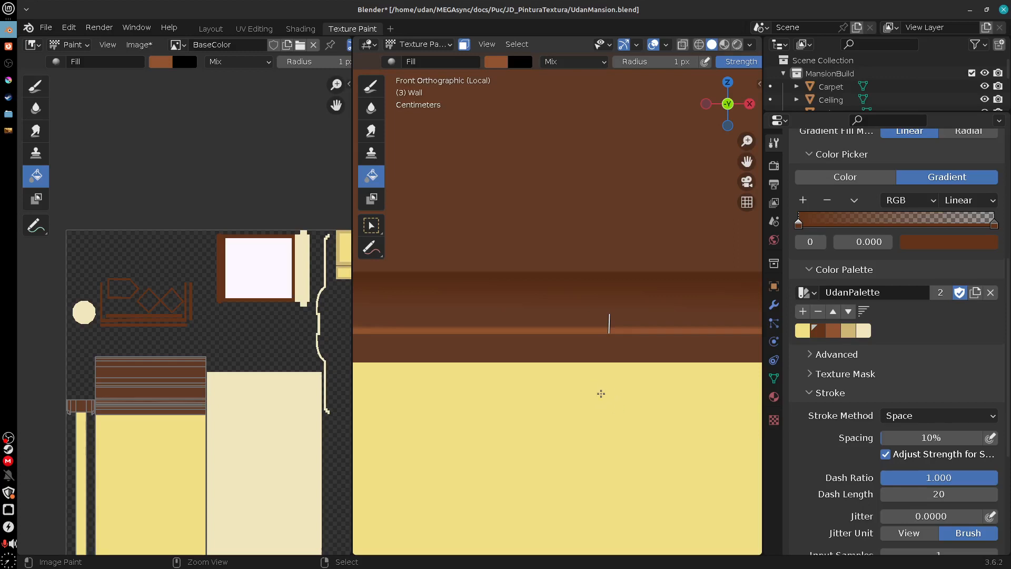
# Step: Try a short gradient fill near the trim's highlight line with all wall faces in the paint mask
pyautogui.click(615, 327)
pyautogui.moveTo(616, 327); pyautogui.dragTo(616, 327, button='middle')
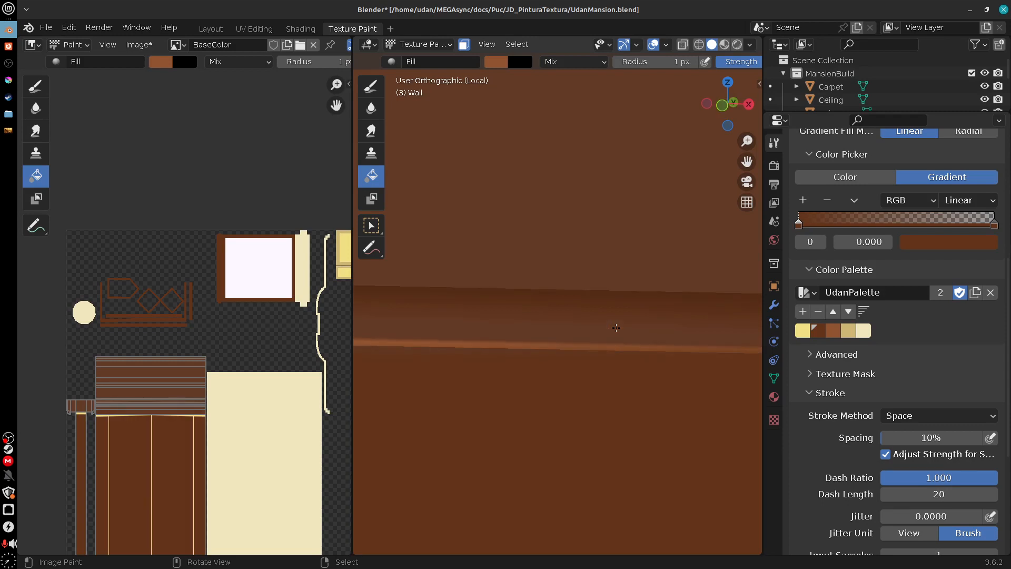
pyautogui.hotkey('ctrl', 'z')
pyautogui.press('KP_1')
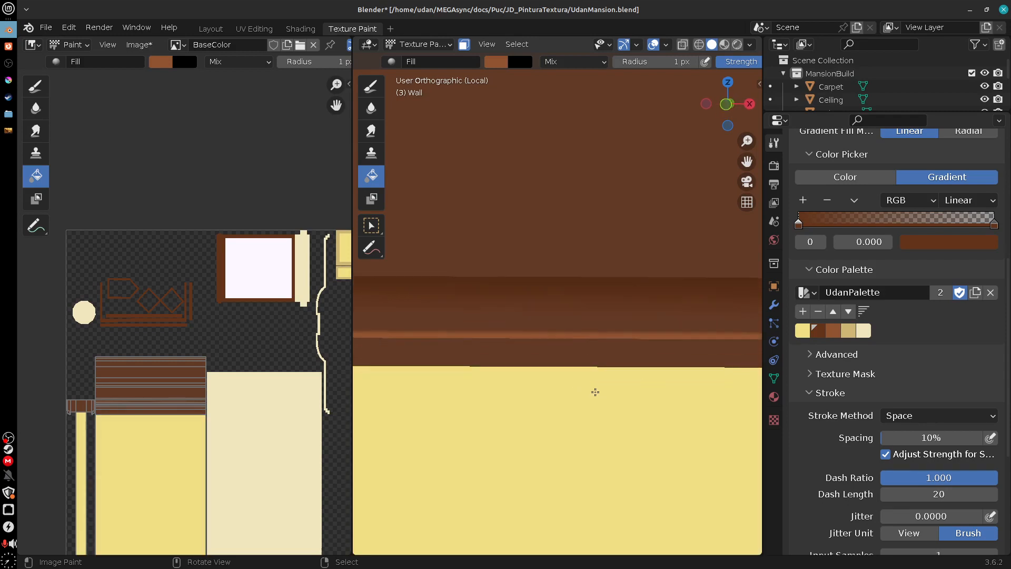
# Step: Limit the paint mask to the shaded upper trim face and the narrow faces directly beneath it
pyautogui.rightClick(609, 326)
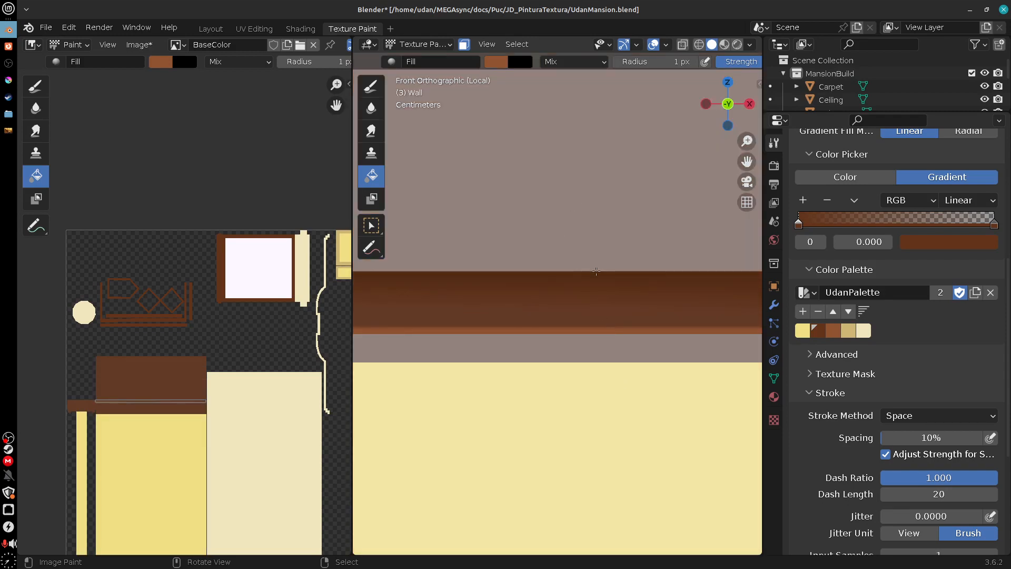
pyautogui.moveTo(596, 272); pyautogui.dragTo(614, 245, button='middle')
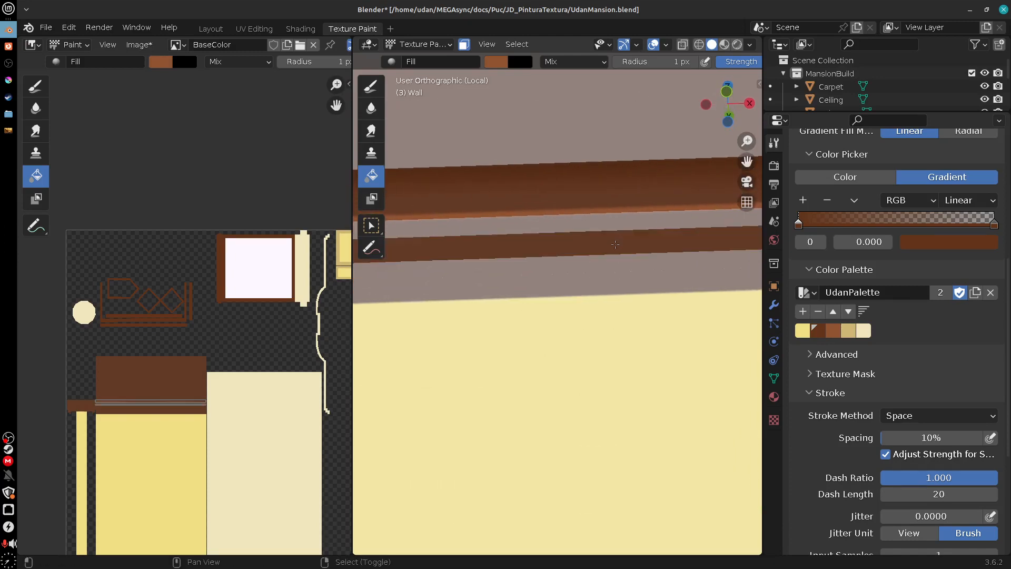
pyautogui.click(613, 249)
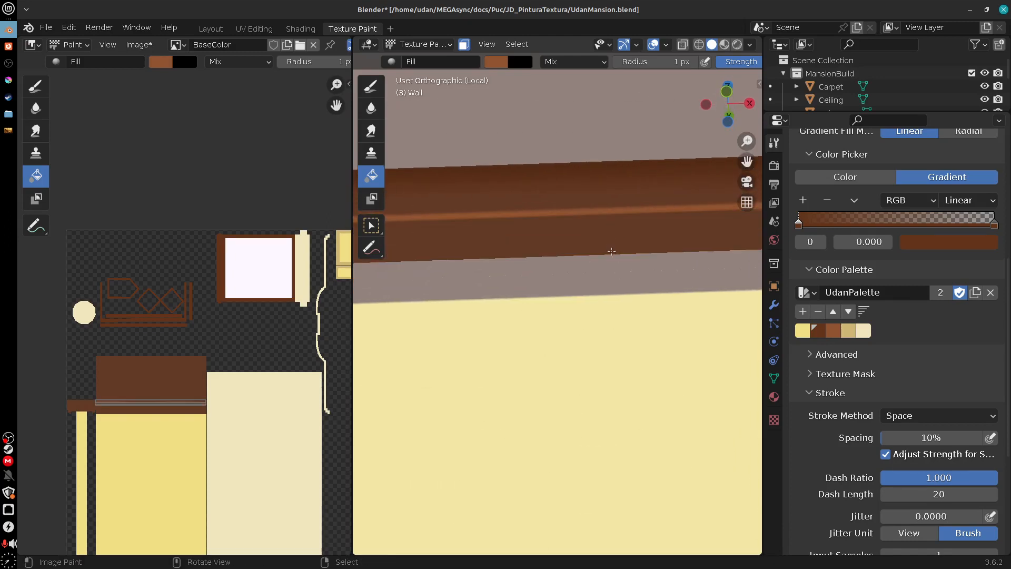
pyautogui.press('KP_1')
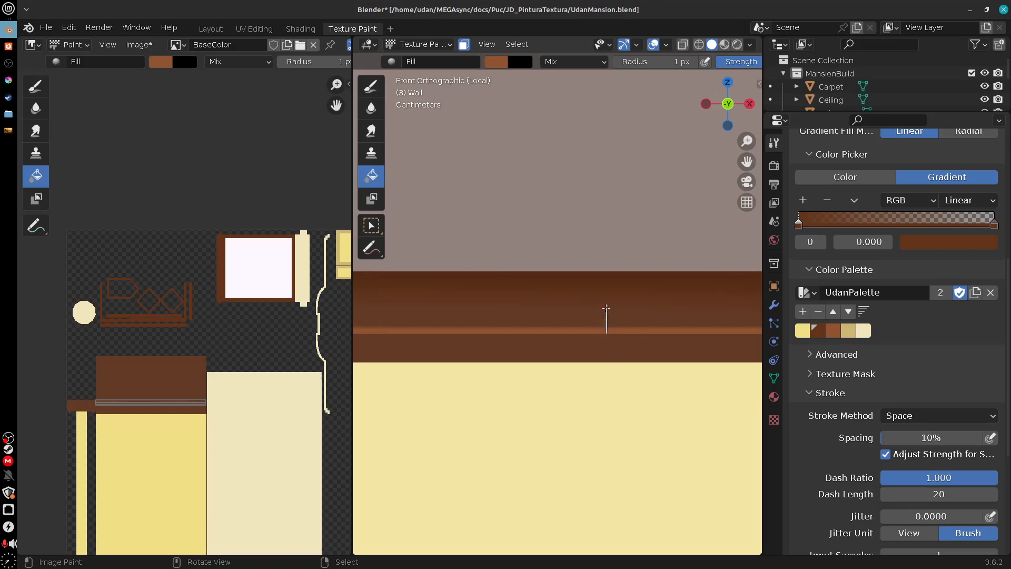
# Step: Apply short upward gradient fills from dark brown to transparent across the highlight line on the selected trim faces
pyautogui.moveTo(605, 309); pyautogui.dragTo(606, 308)
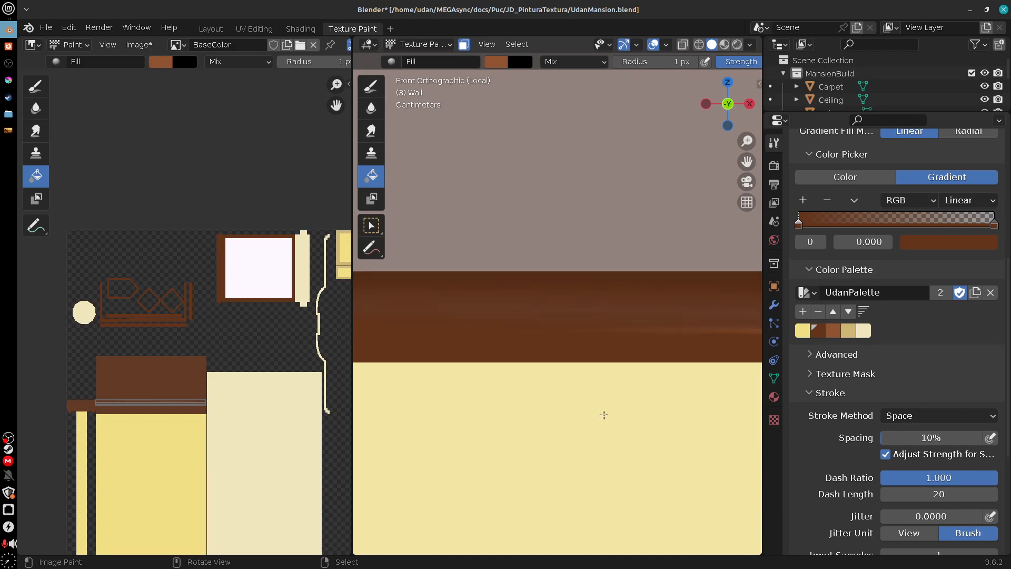
pyautogui.click(605, 330)
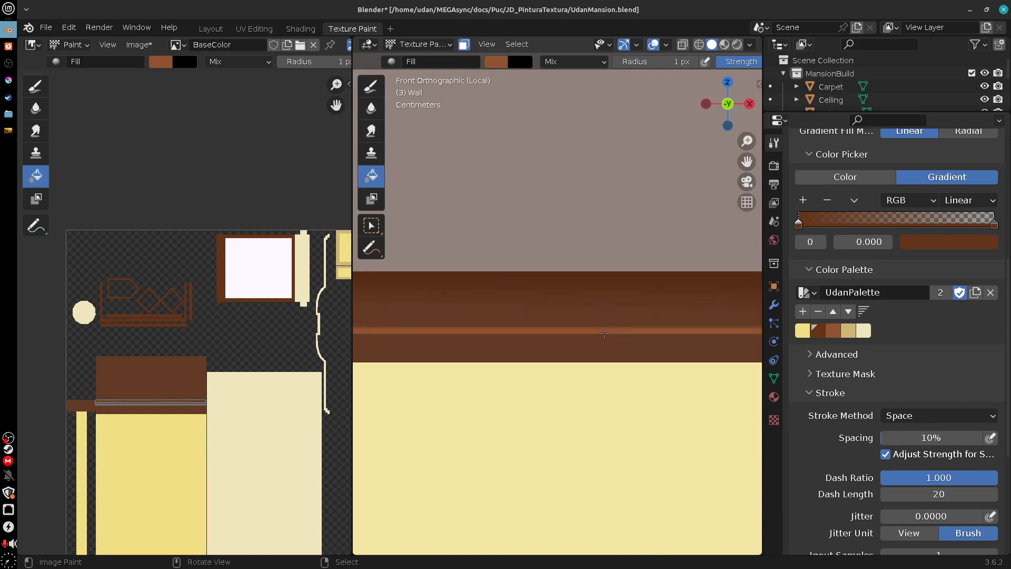
pyautogui.moveTo(604, 313); pyautogui.dragTo(604, 313)
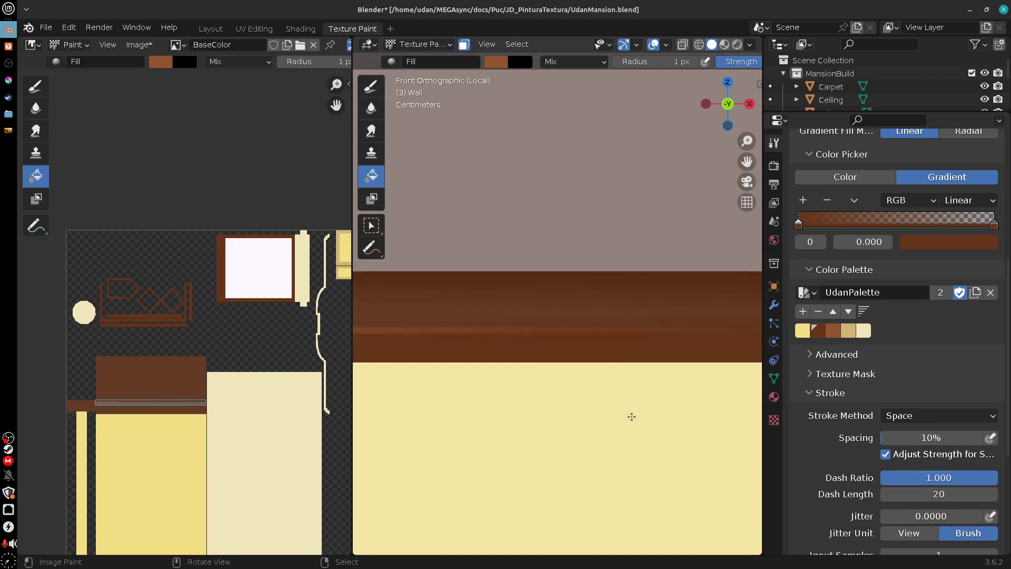
pyautogui.moveTo(571, 376)
pyautogui.keyDown('shift'); pyautogui.mouseDown(button='middle')
pyautogui.moveTo(631, 397)
pyautogui.moveTo(592, 353)
pyautogui.mouseUp(button='middle'); pyautogui.keyUp('shift')
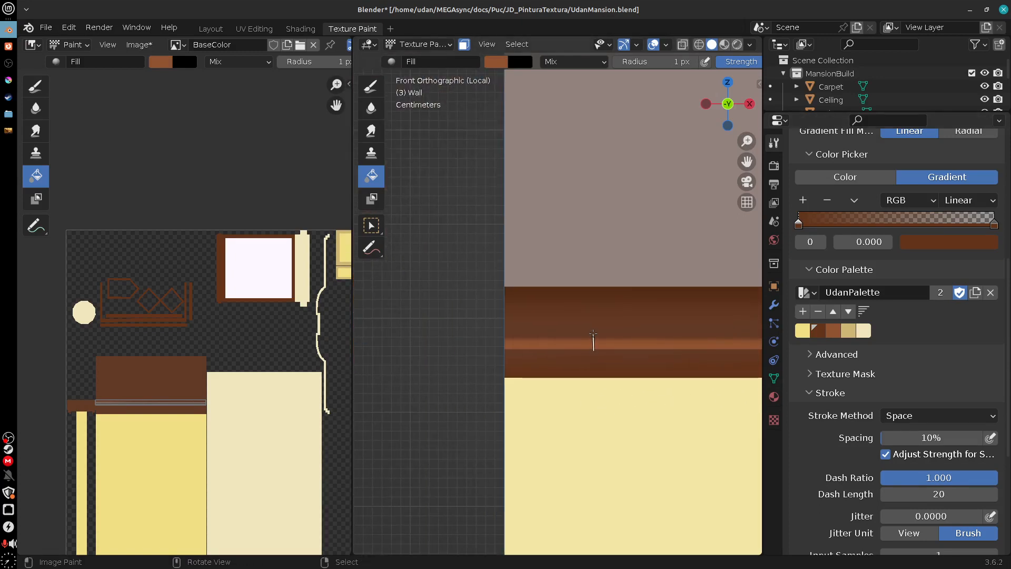
pyautogui.moveTo(595, 333); pyautogui.dragTo(596, 331)
pyautogui.keyDown('shift'); pyautogui.moveTo(668, 393); pyautogui.dragTo(541, 382, button='middle'); pyautogui.keyUp('shift')
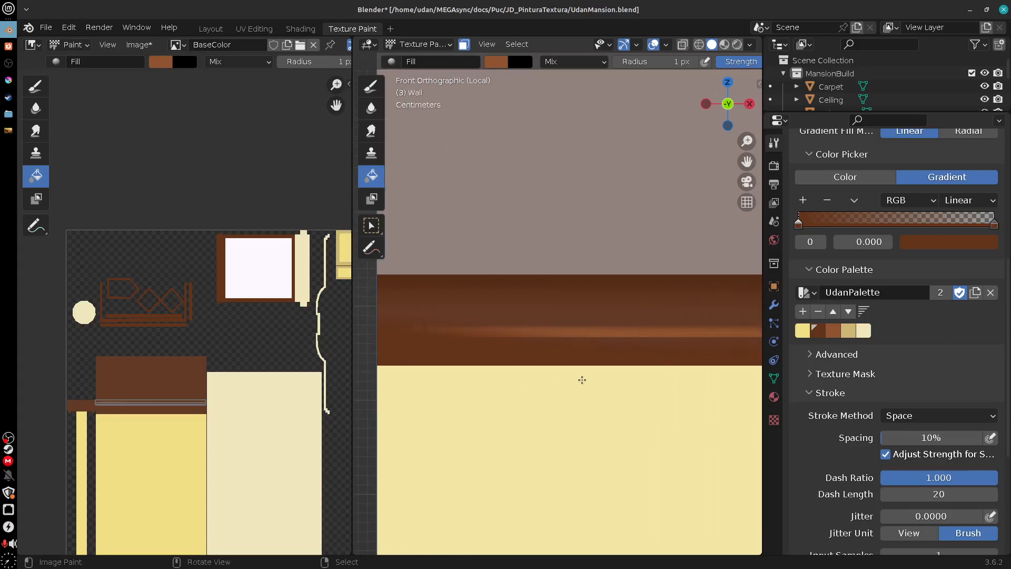
pyautogui.moveTo(576, 377); pyautogui.dragTo(577, 375)
# Step: Try a straight lighter-brown line along the trim highlight with the Draw brush at a 23 px radius
pyautogui.click(371, 89)
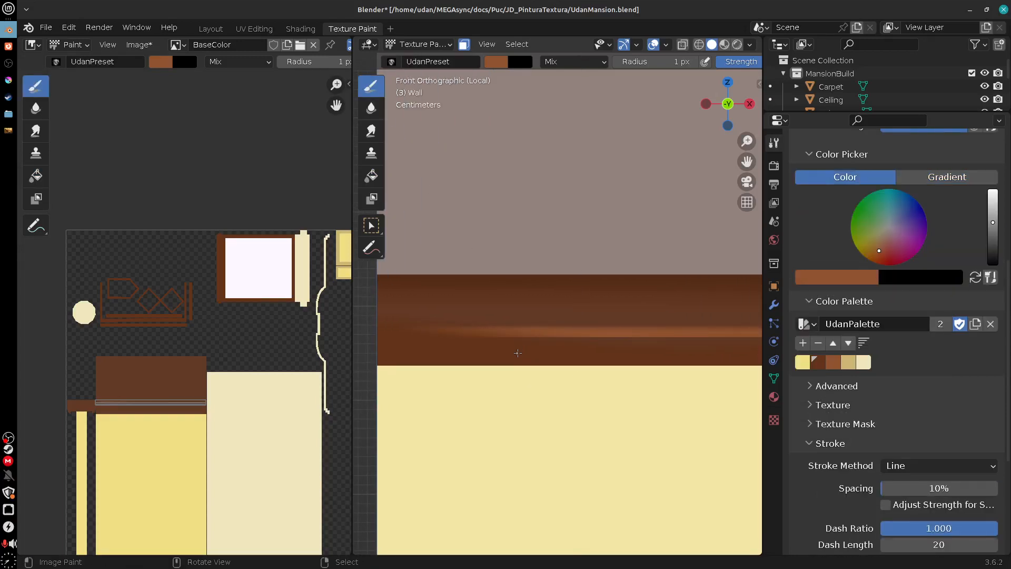
pyautogui.press('f')
pyautogui.click(504, 345)
pyautogui.moveTo(420, 335); pyautogui.dragTo(660, 337)
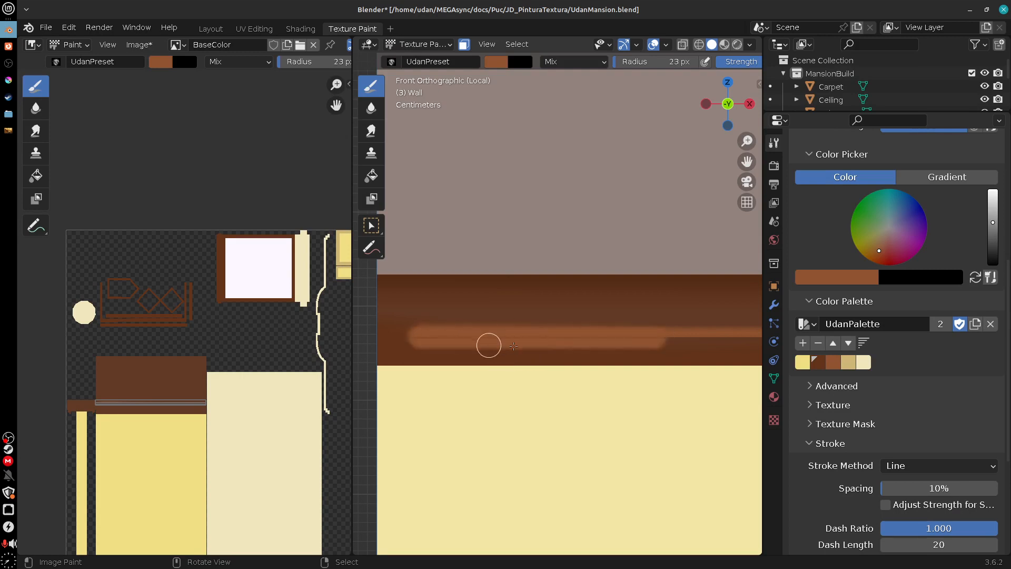
pyautogui.hotkey('ctrl', 'z')
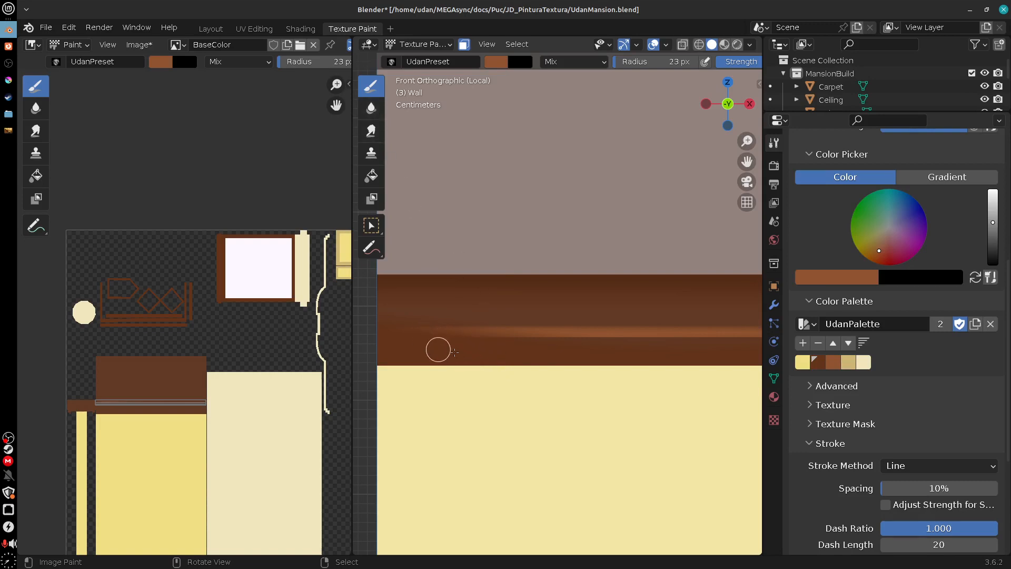
pyautogui.scroll(-4, 470, 364)
pyautogui.scroll(-2, 477, 374)
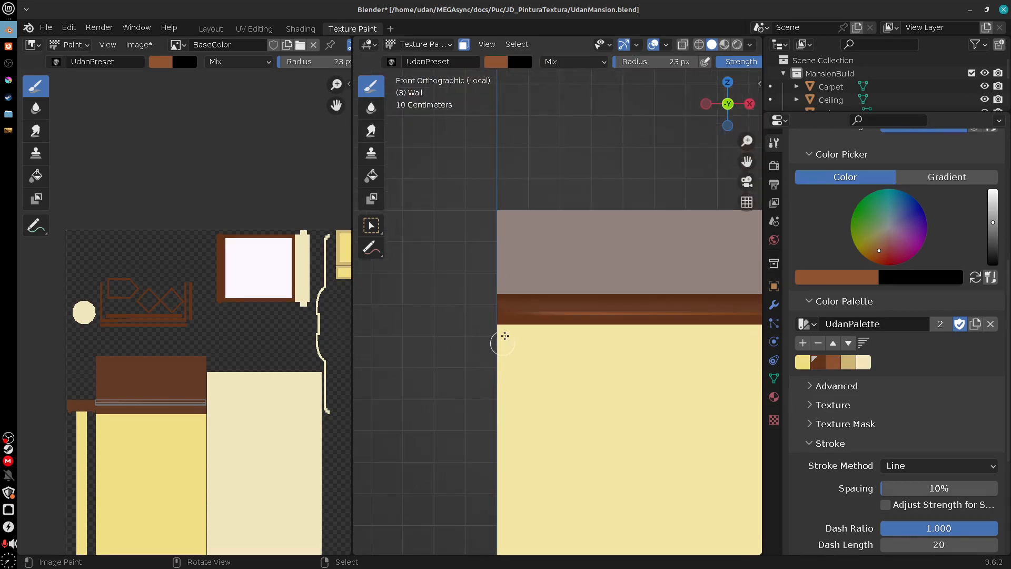
# Step: Try a straight lighter-brown line along the trim's bottom edge, starting from the wall's outer corner
pyautogui.keyDown('shift'); pyautogui.moveTo(557, 333); pyautogui.dragTo(396, 348, button='middle'); pyautogui.keyUp('shift')
pyautogui.scroll(-1, 396, 348)
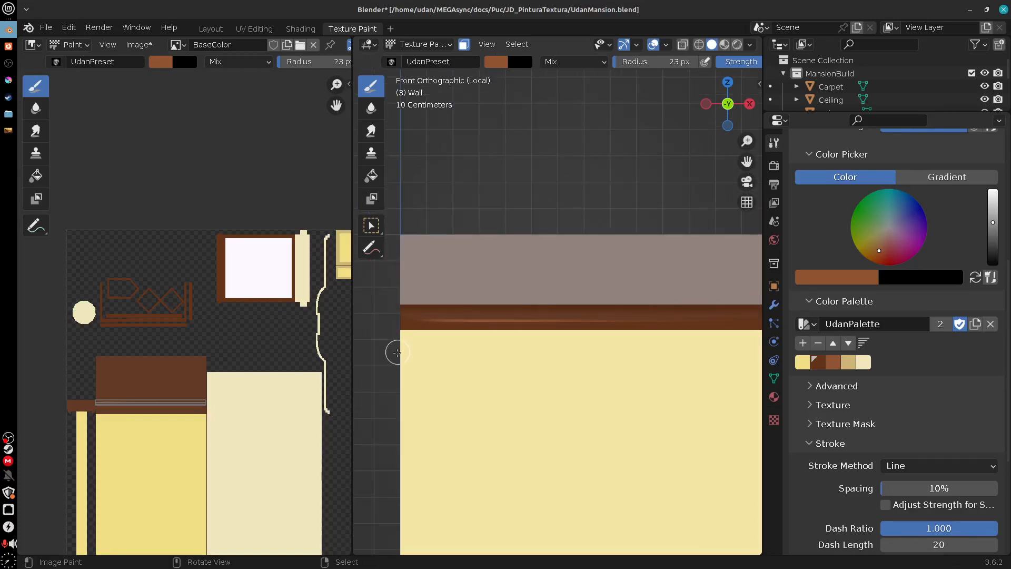
pyautogui.moveTo(401, 327); pyautogui.dragTo(814, 329)
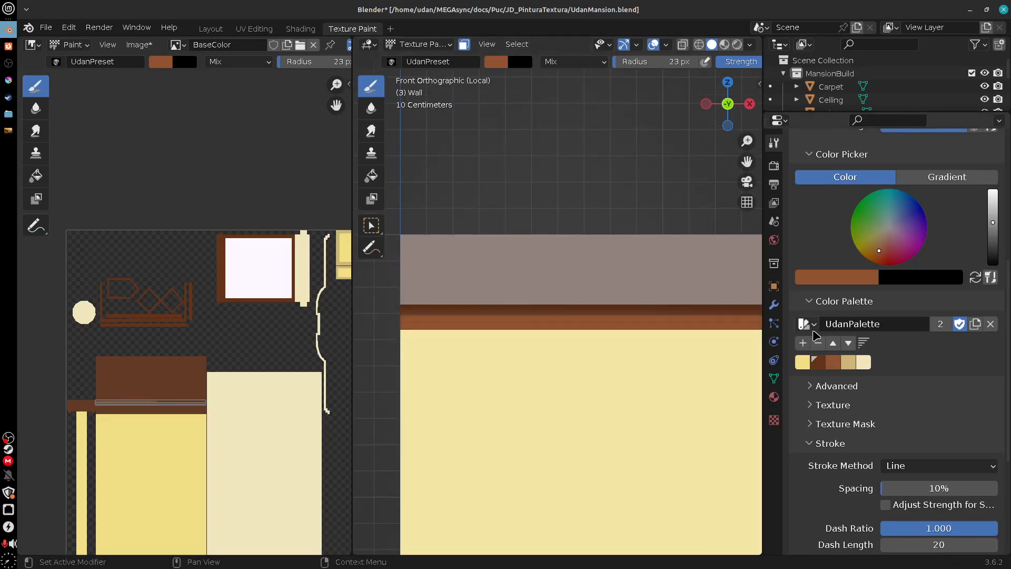
# Step: Cover the trim's highlight with a straight dark-brown line from the palette, drawn along the trim's bottom edge
pyautogui.click(819, 363)
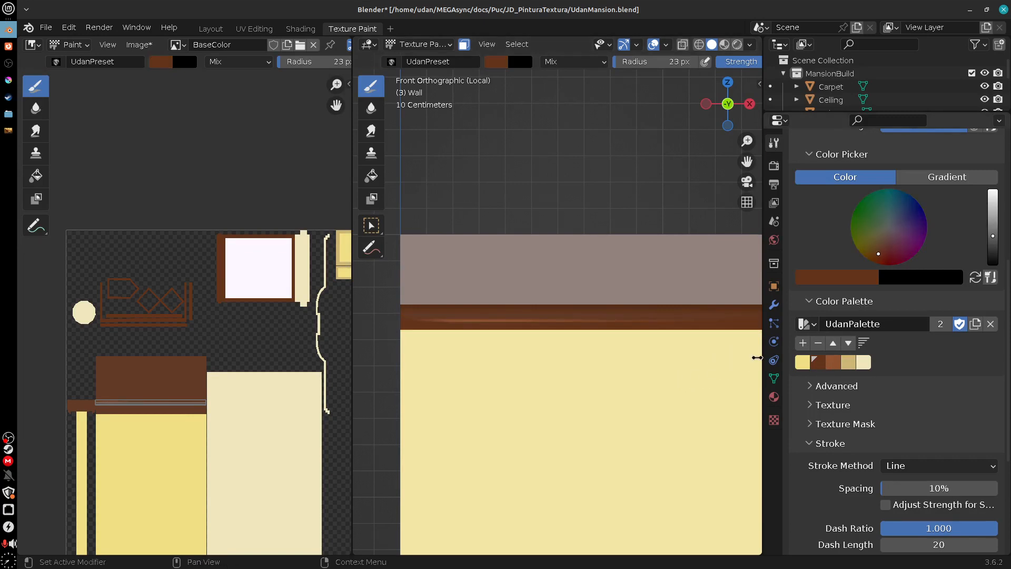
pyautogui.moveTo(402, 327); pyautogui.dragTo(607, 329)
pyautogui.moveTo(971, 337); pyautogui.dragTo(970, 337)
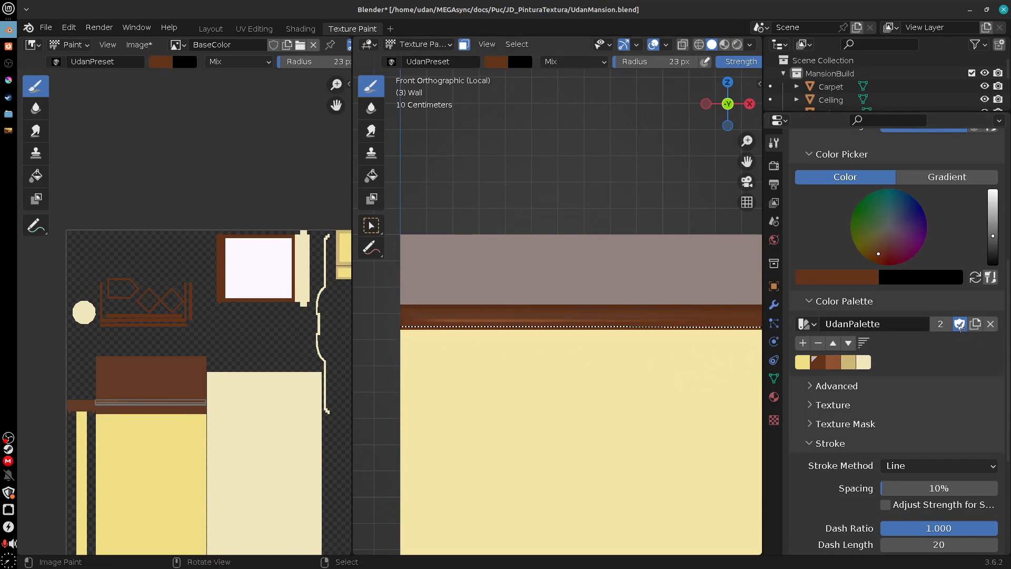
pyautogui.moveTo(535, 413)
pyautogui.mouseDown()
pyautogui.moveTo(544, 400)
pyautogui.moveTo(552, 412)
pyautogui.mouseUp()
pyautogui.scroll(8, 552, 412)
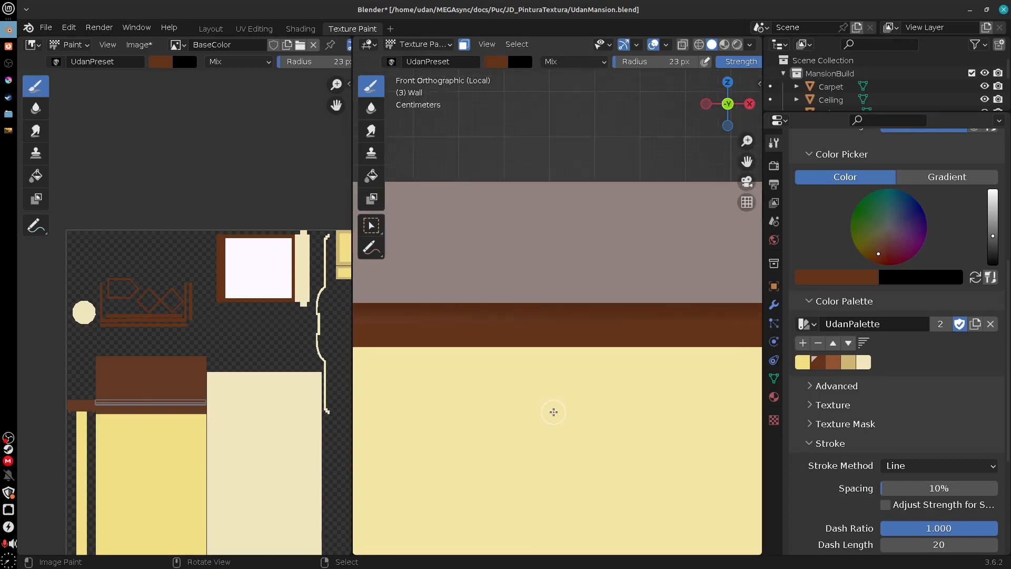
pyautogui.hotkey('ctrl', 'z')
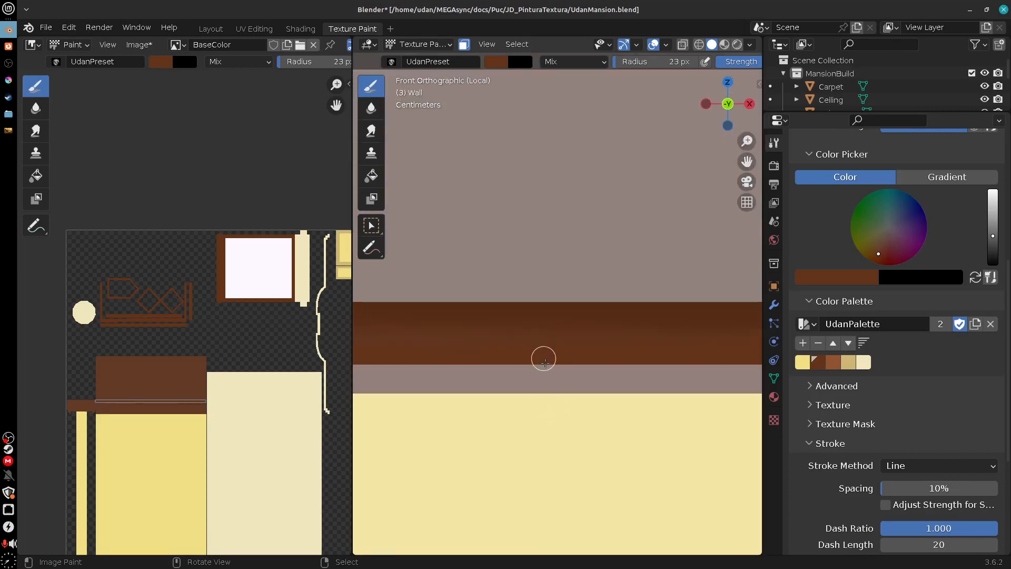
# Step: Examine the trim and its narrow lower faces from below
pyautogui.moveTo(560, 374); pyautogui.dragTo(586, 267, button='middle')
pyautogui.press('KP_1')
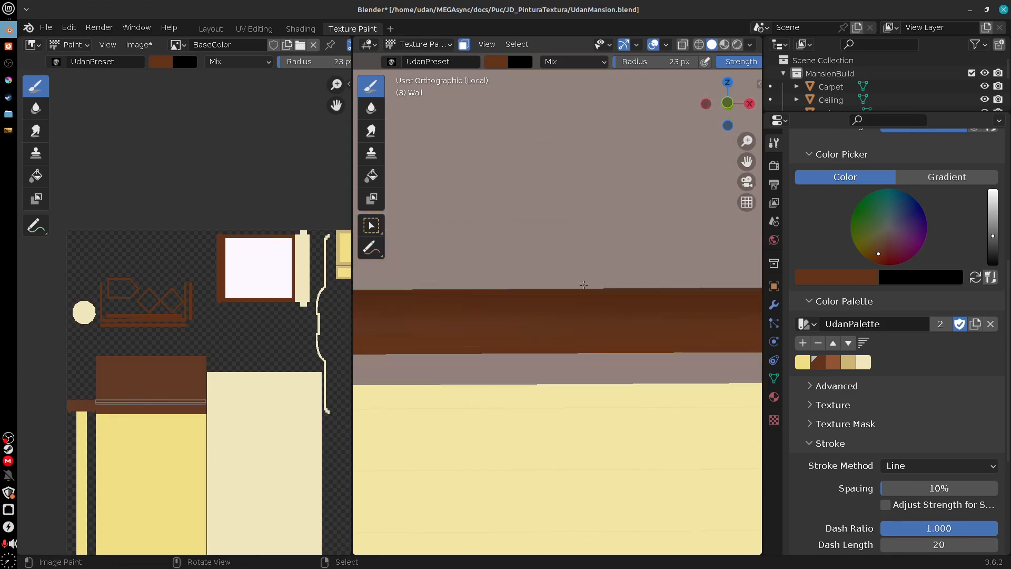
pyautogui.scroll(-1, 606, 359)
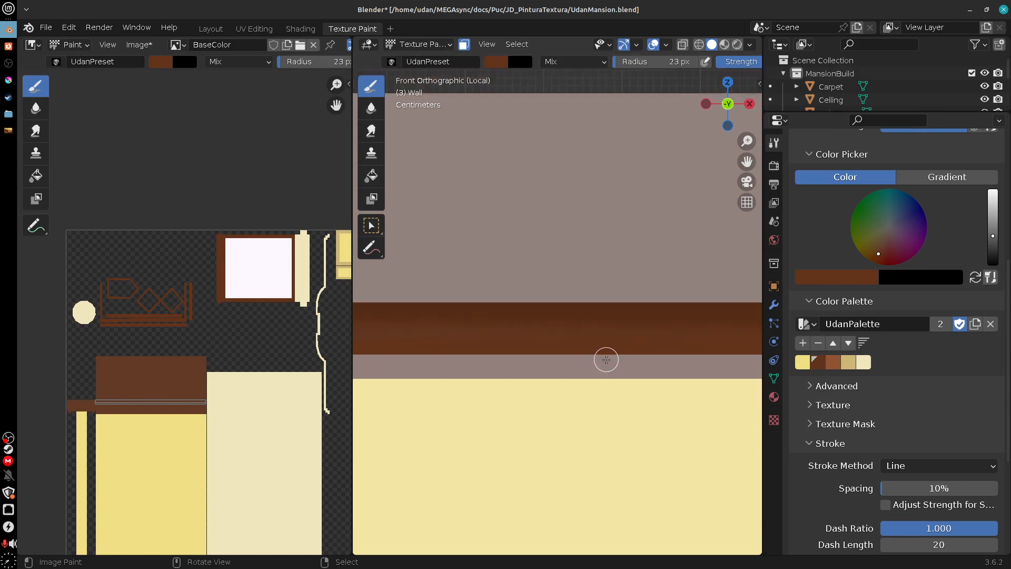
pyautogui.press('KP_8')
pyautogui.press('KP_8')
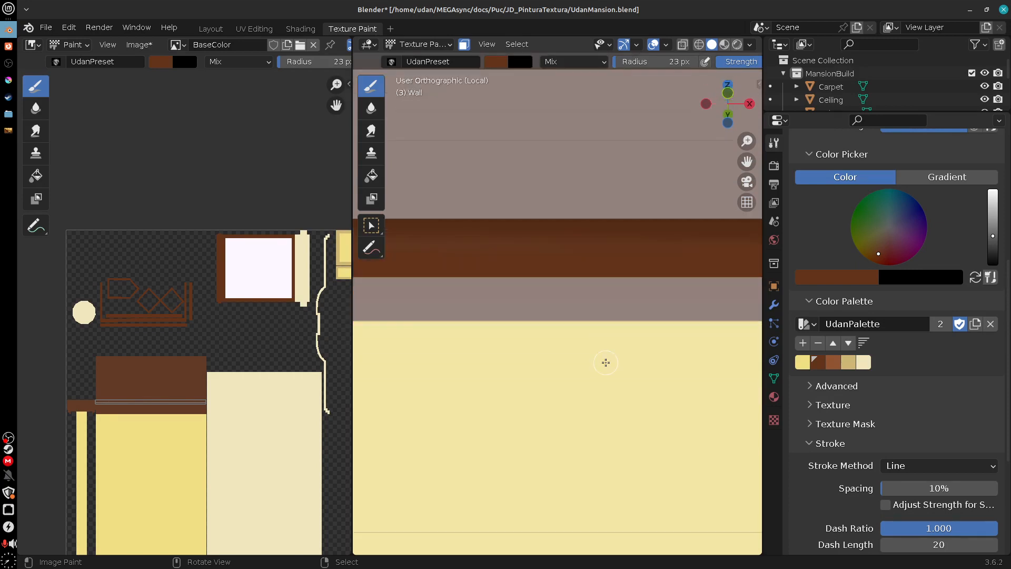
pyautogui.moveTo(603, 266); pyautogui.dragTo(620, 294, button='middle')
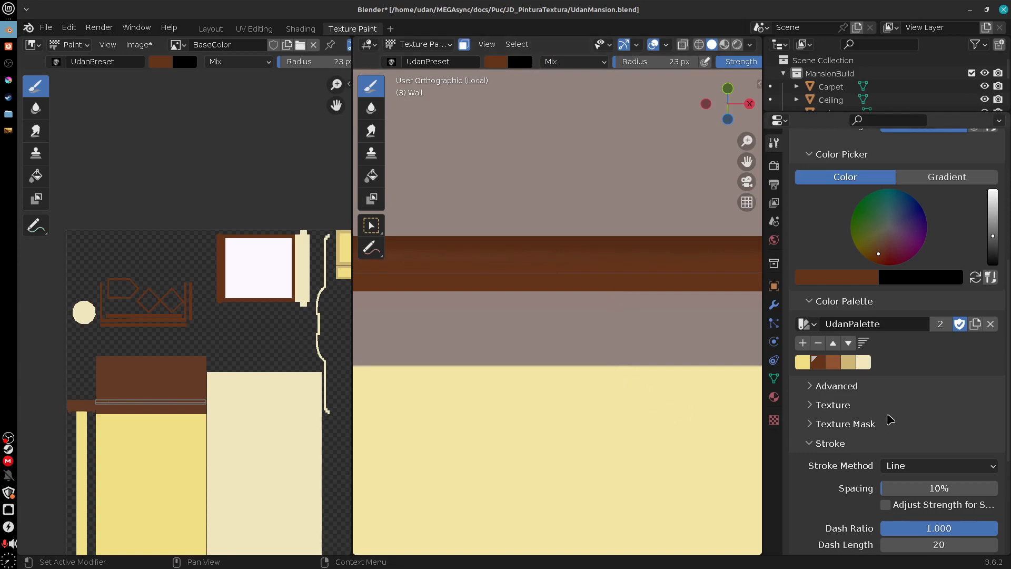
pyautogui.click(942, 179)
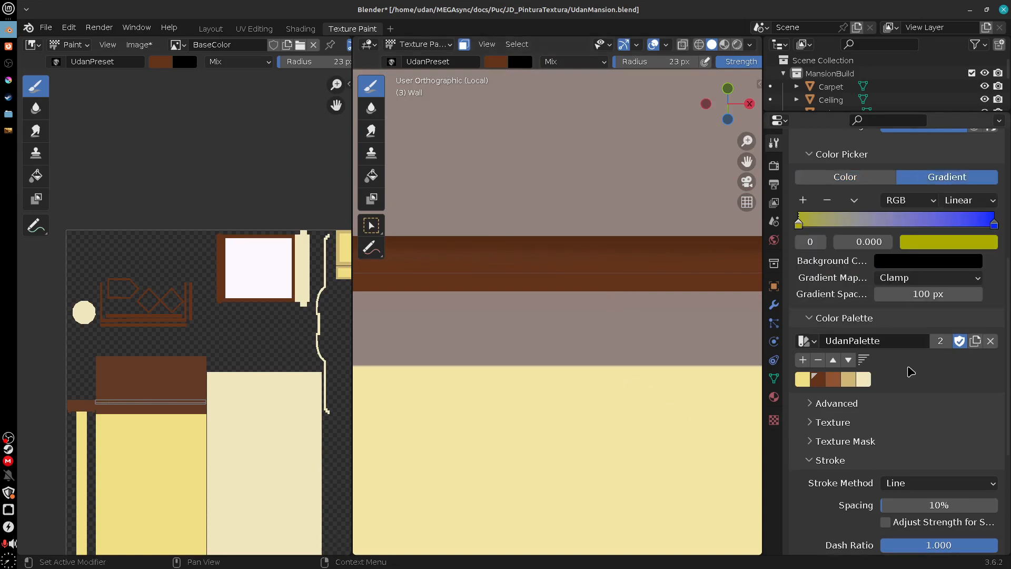
pyautogui.click(970, 201)
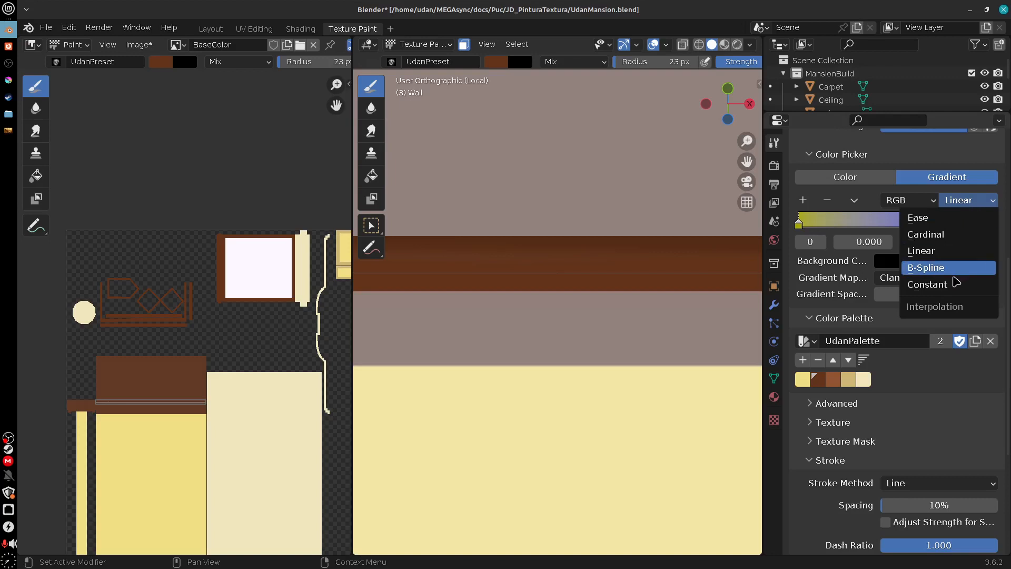
pyautogui.click(971, 200)
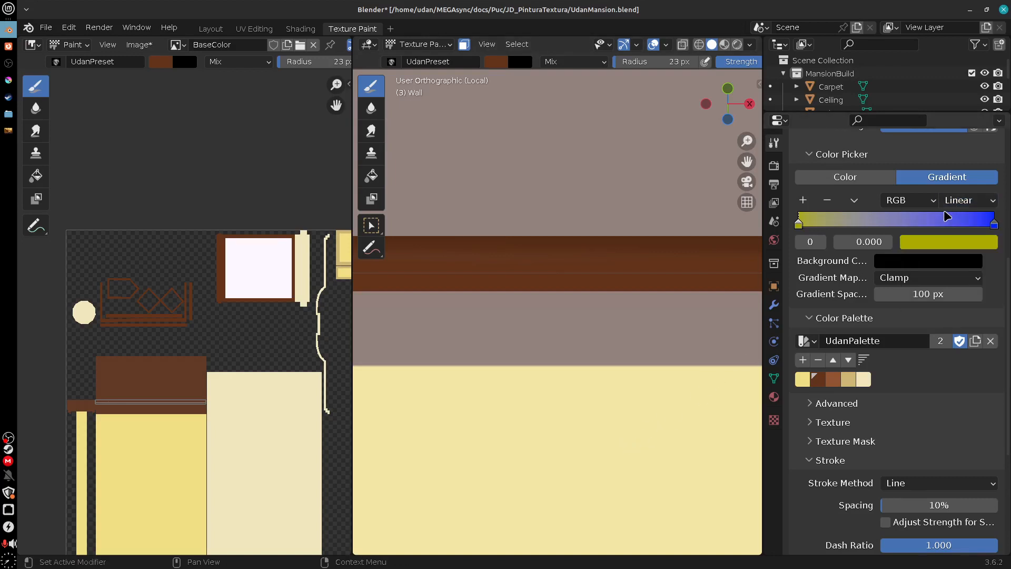
pyautogui.click(890, 178)
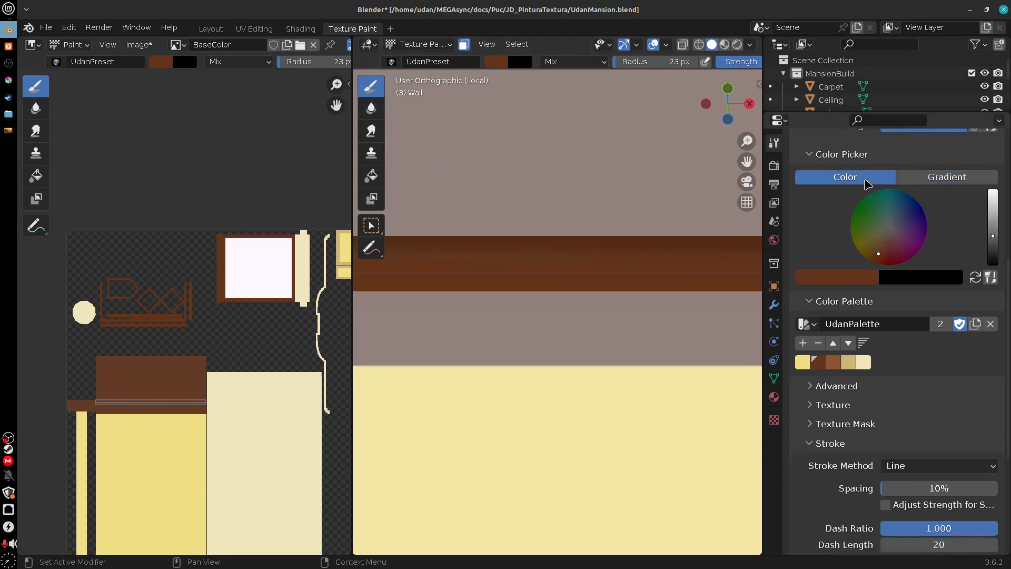
# Step: Apply a short lighter-brown-to-transparent gradient fill to the trim so that its lower band is lighter
pyautogui.click(372, 152)
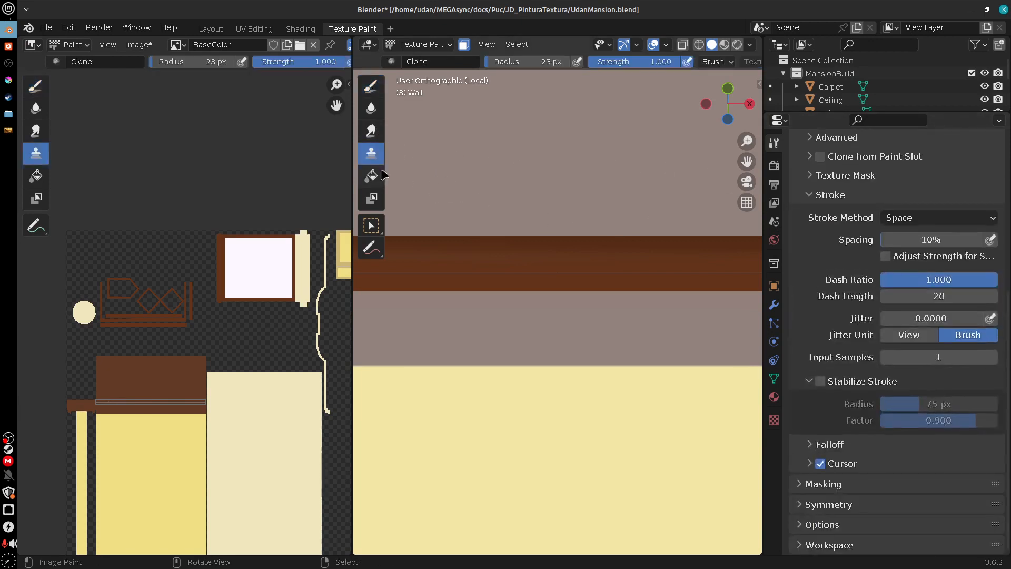
pyautogui.click(371, 176)
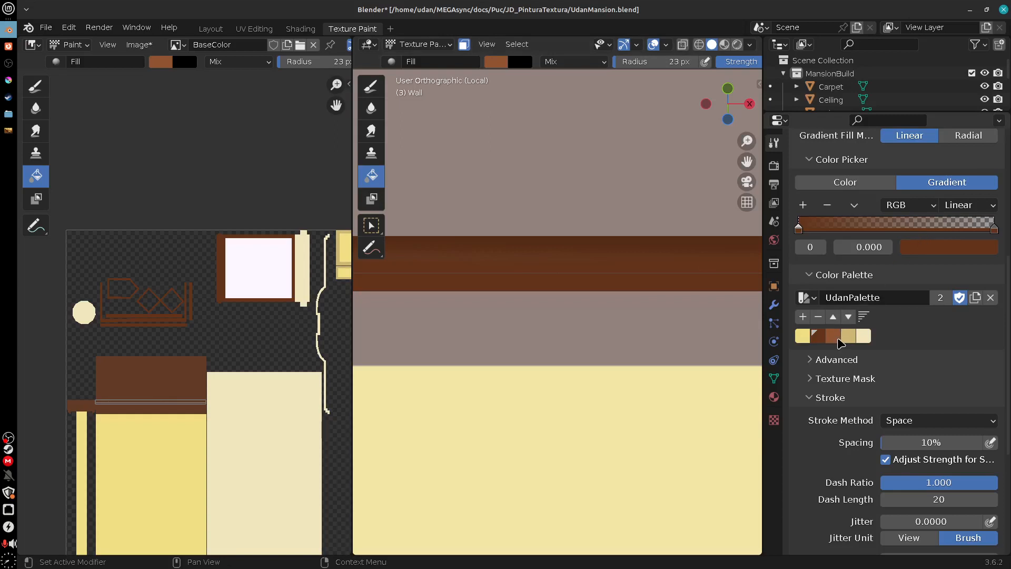
pyautogui.click(835, 337)
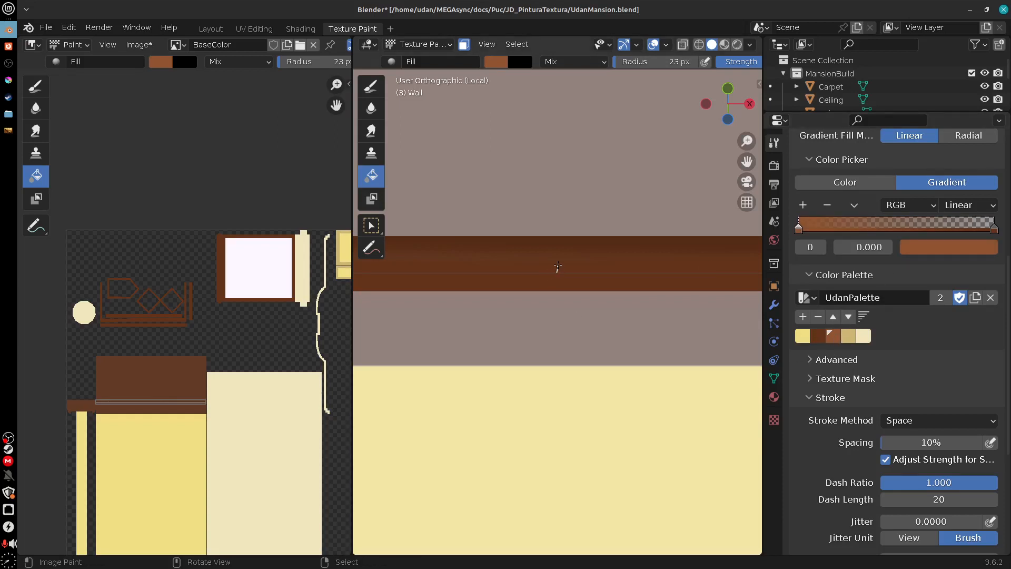
pyautogui.moveTo(556, 265); pyautogui.dragTo(559, 278)
pyautogui.moveTo(559, 268)
pyautogui.mouseDown()
pyautogui.moveTo(559, 295)
pyautogui.moveTo(559, 256)
pyautogui.mouseUp()
pyautogui.moveTo(567, 268); pyautogui.dragTo(568, 267)
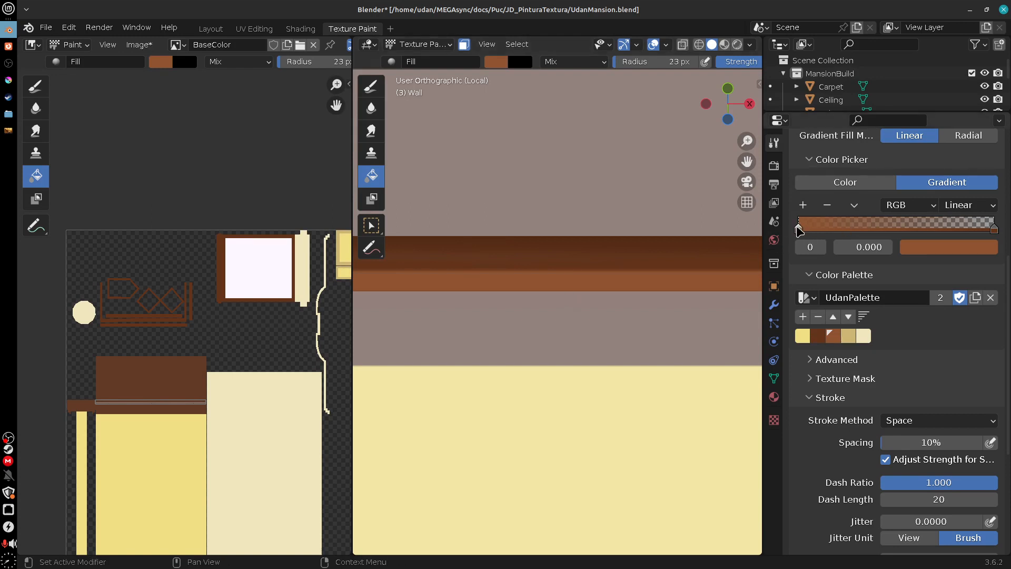
# Step: Set the gradient's opaque stop to the palette's dark brown and try an upward fill across the lighter band
pyautogui.click(935, 247)
pyautogui.click(817, 335)
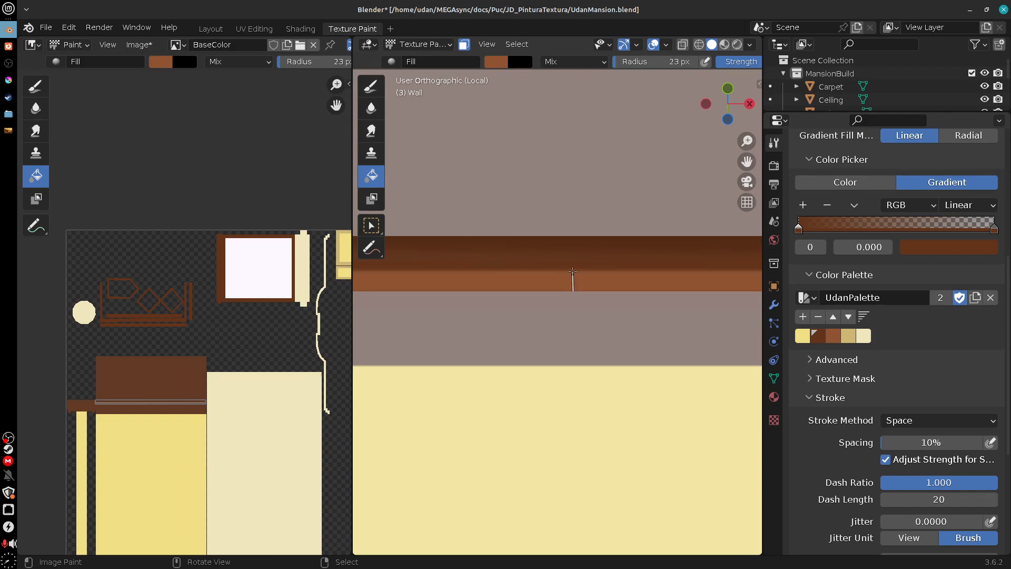
pyautogui.moveTo(572, 270); pyautogui.dragTo(572, 270)
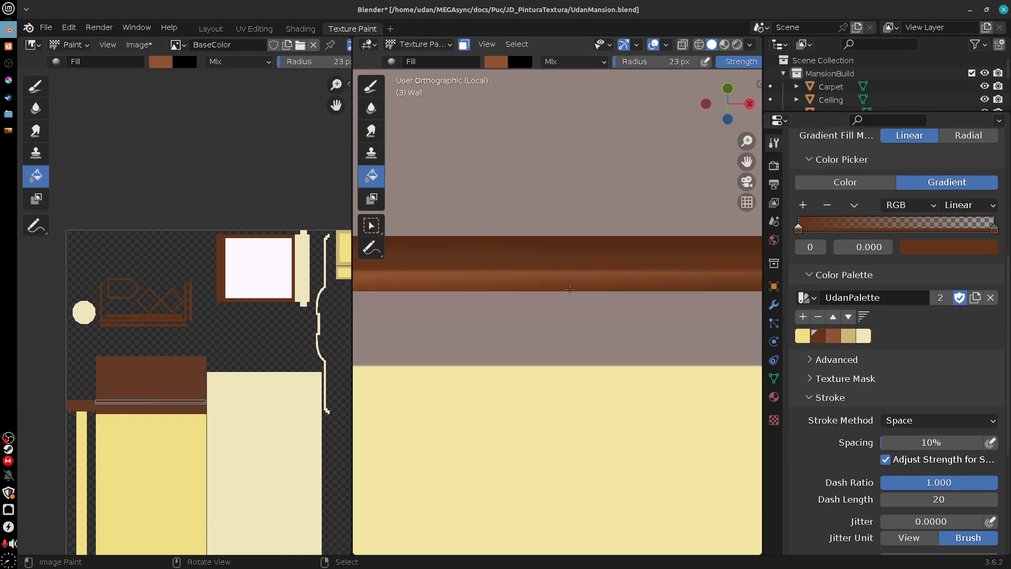
pyautogui.click(567, 292)
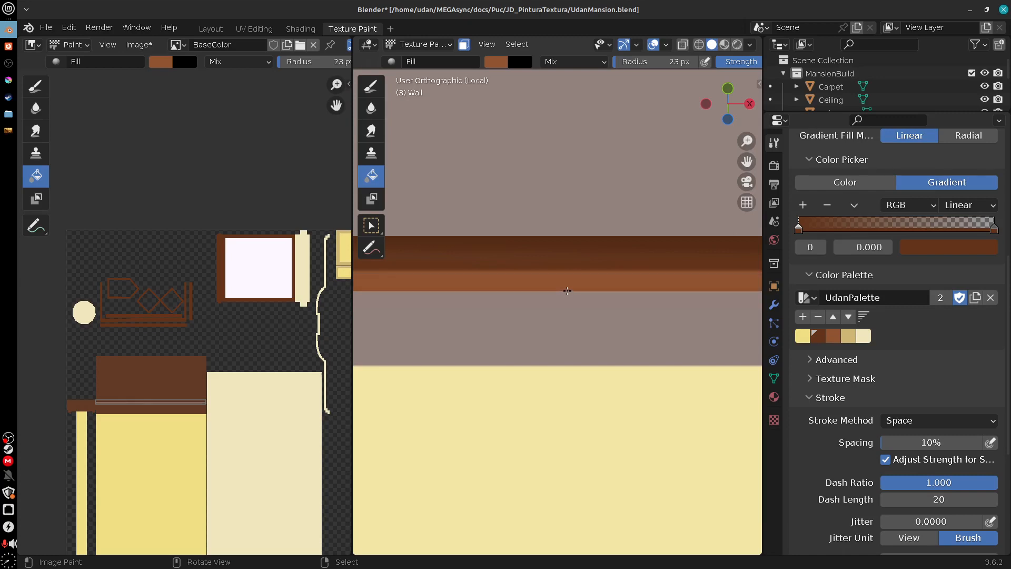
# Step: Try a shorter dark-brown gradient fill inside the trim's lighter band, and undo it
pyautogui.moveTo(568, 273); pyautogui.dragTo(566, 278)
pyautogui.scroll(-5, 639, 62)
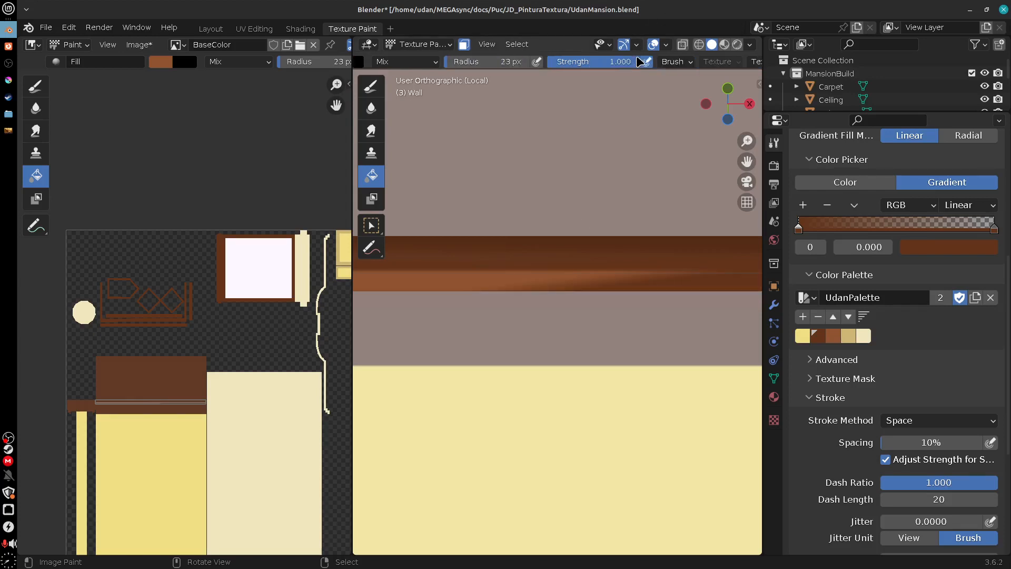
pyautogui.scroll(-5, 639, 62)
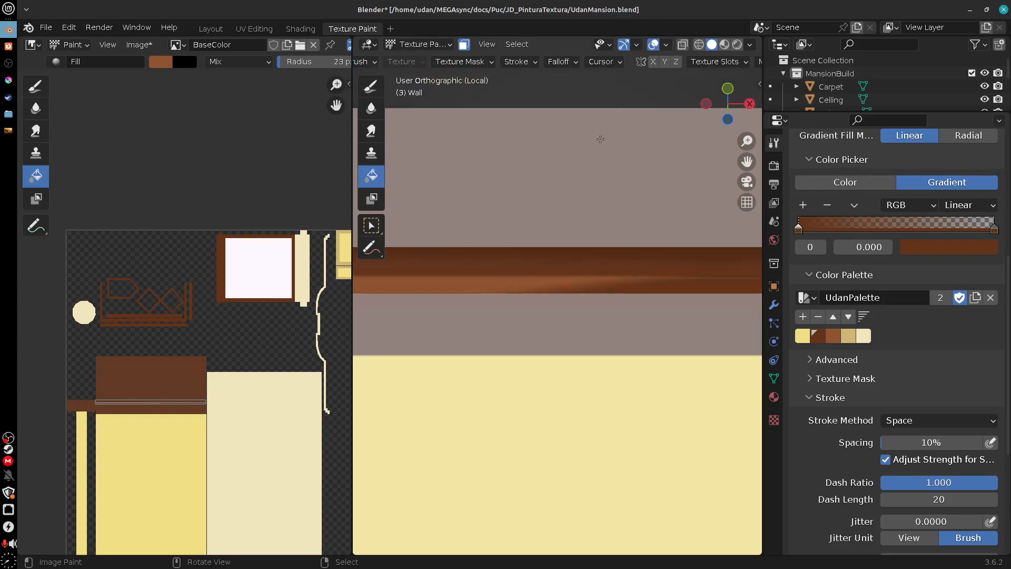
pyautogui.hotkey('ctrl', 'z')
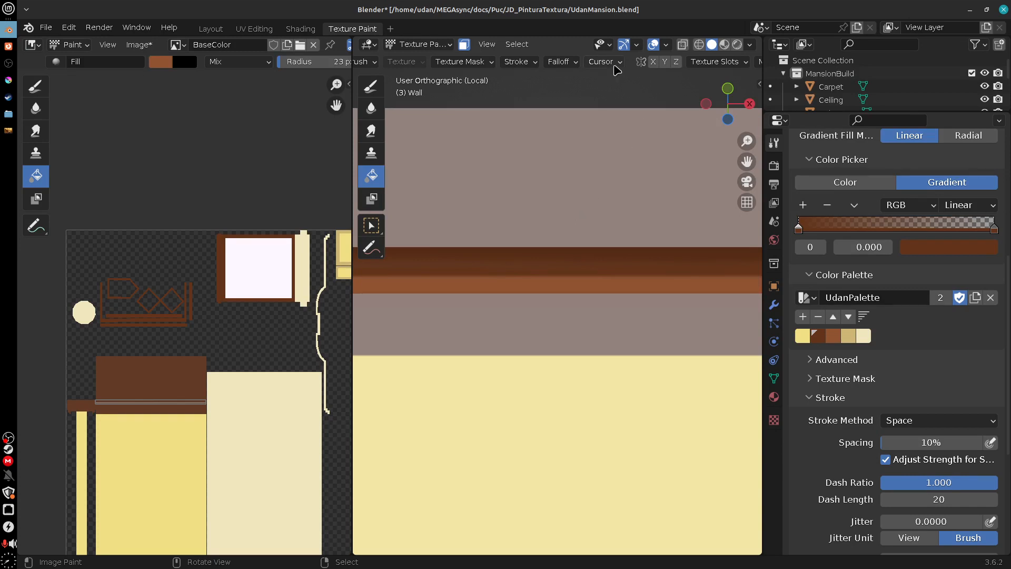
pyautogui.scroll(-2, 616, 65)
pyautogui.scroll(2, 556, 64)
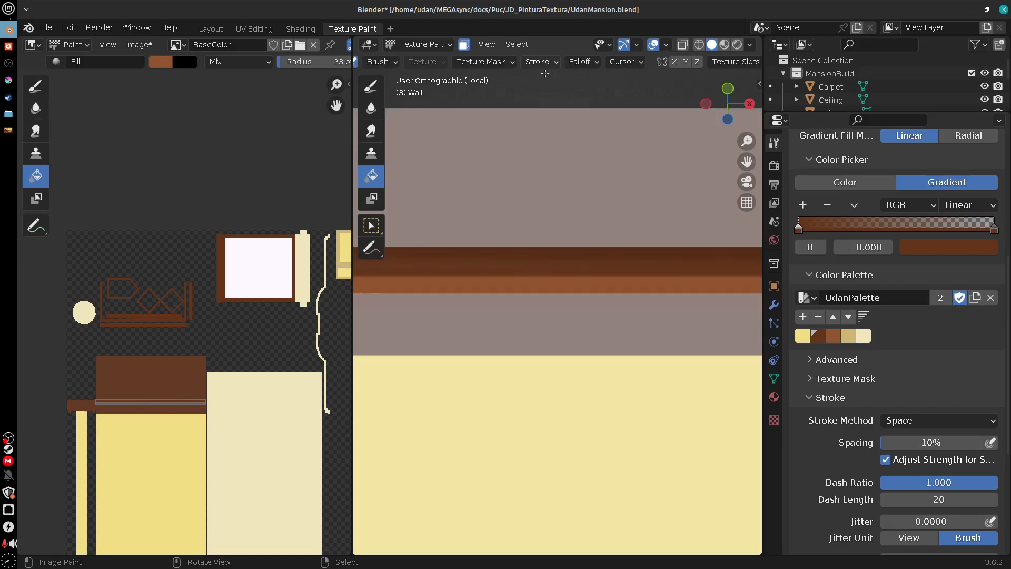
# Step: Try an upward dark-brown-to-transparent gradient fill from the bottom edge of the lighter band
pyautogui.scroll(2, 524, 153)
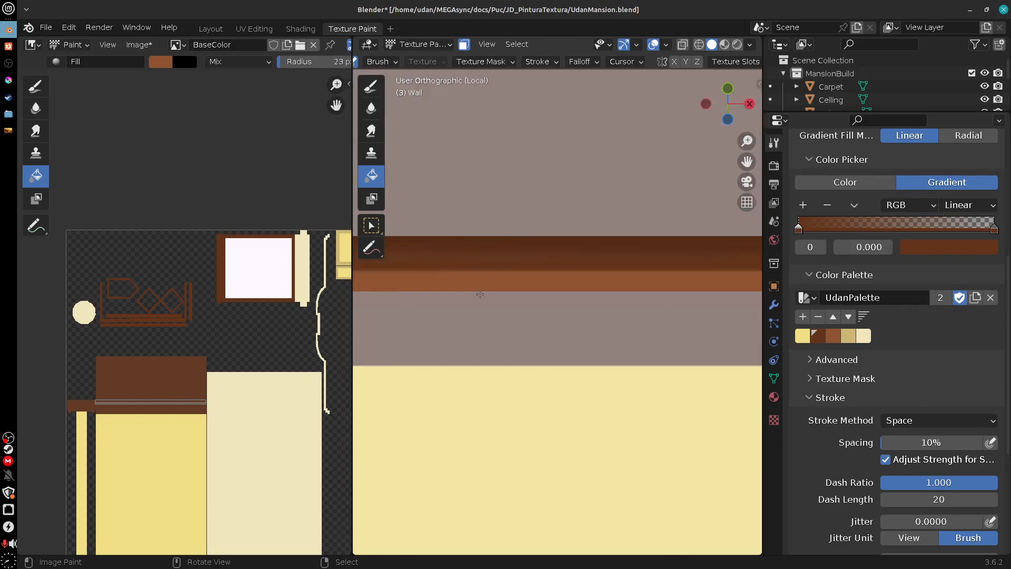
pyautogui.scroll(2, 480, 293)
pyautogui.scroll(1, 521, 284)
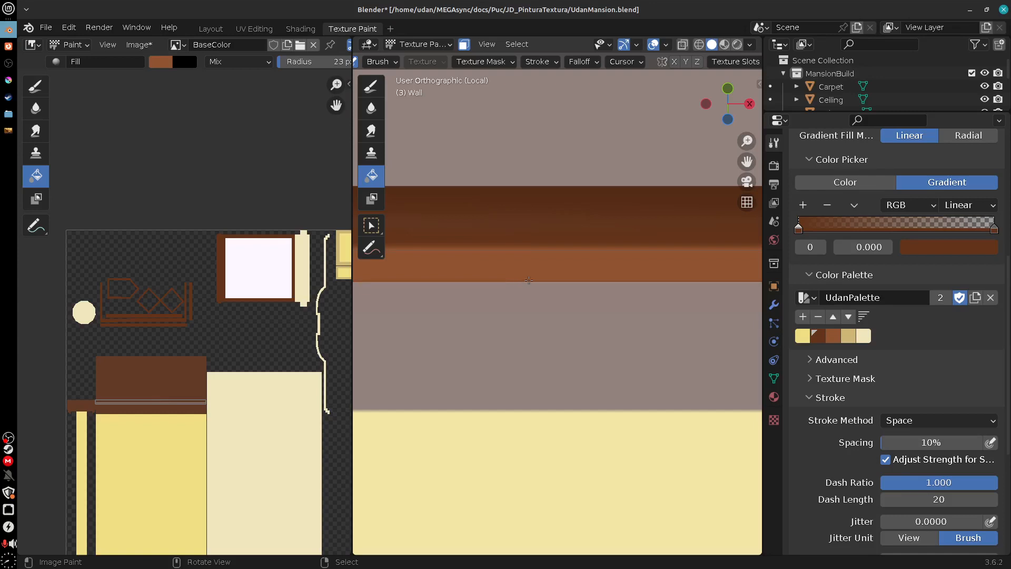
pyautogui.moveTo(530, 261); pyautogui.dragTo(528, 253)
pyautogui.scroll(-5, 528, 253)
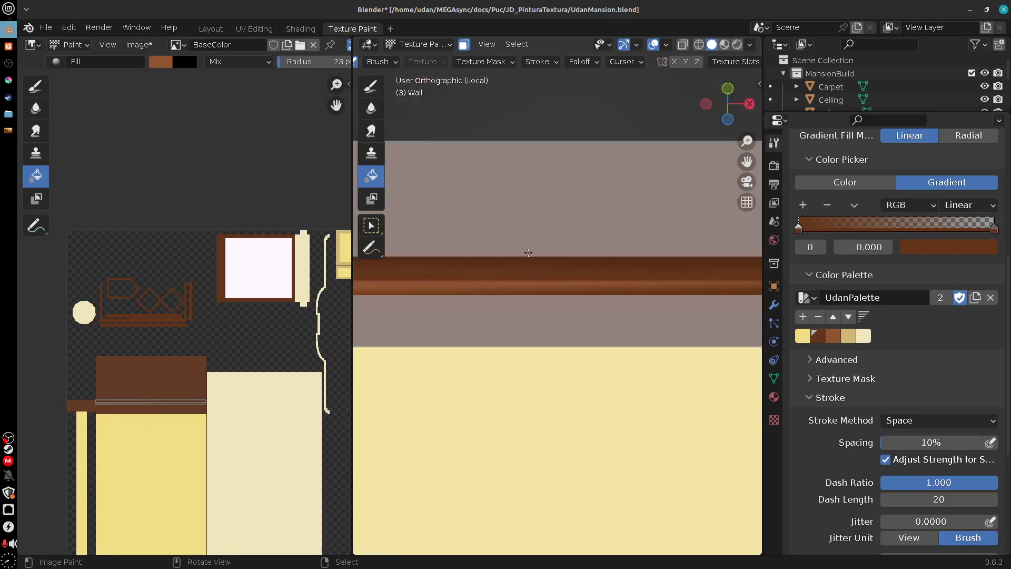
pyautogui.moveTo(528, 253); pyautogui.dragTo(520, 279)
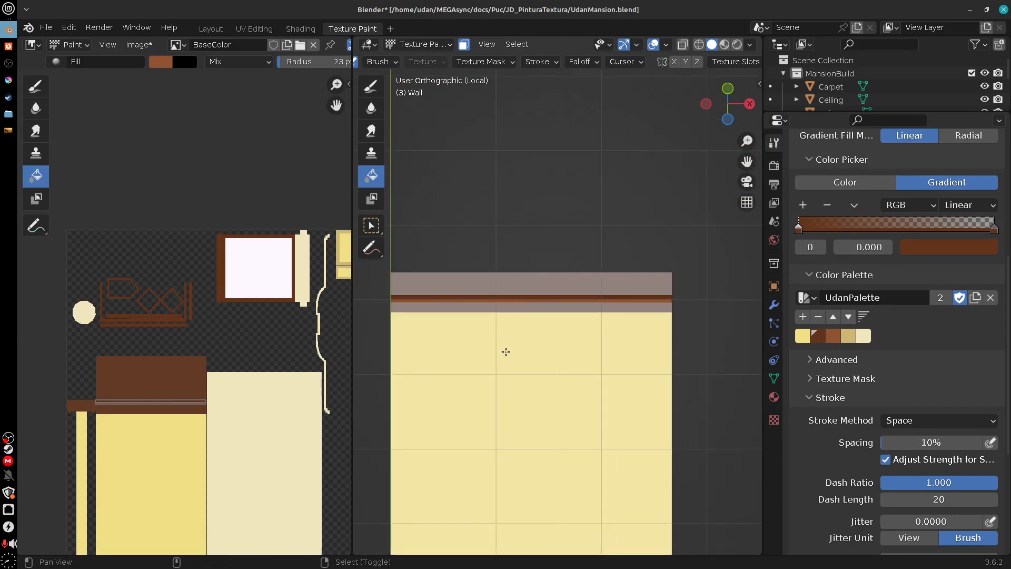
# Step: Try a dark-brown gradient fill across the lighter band with the whole trim in sight, and undo it
pyautogui.scroll(3, 546, 289)
pyautogui.keyDown('shift'); pyautogui.moveTo(544, 276); pyautogui.dragTo(607, 360, button='middle'); pyautogui.keyUp('shift')
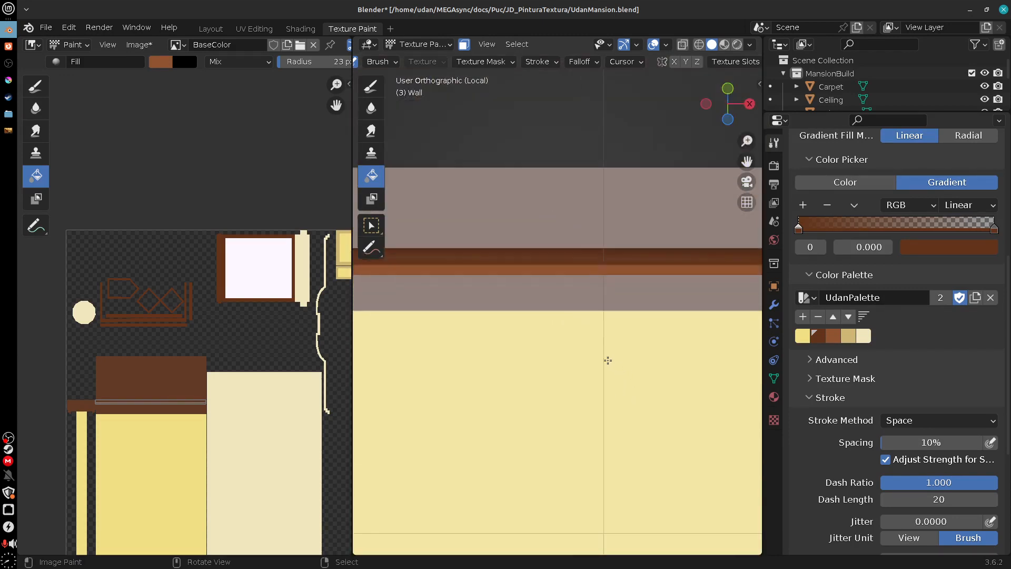
pyautogui.click(603, 267)
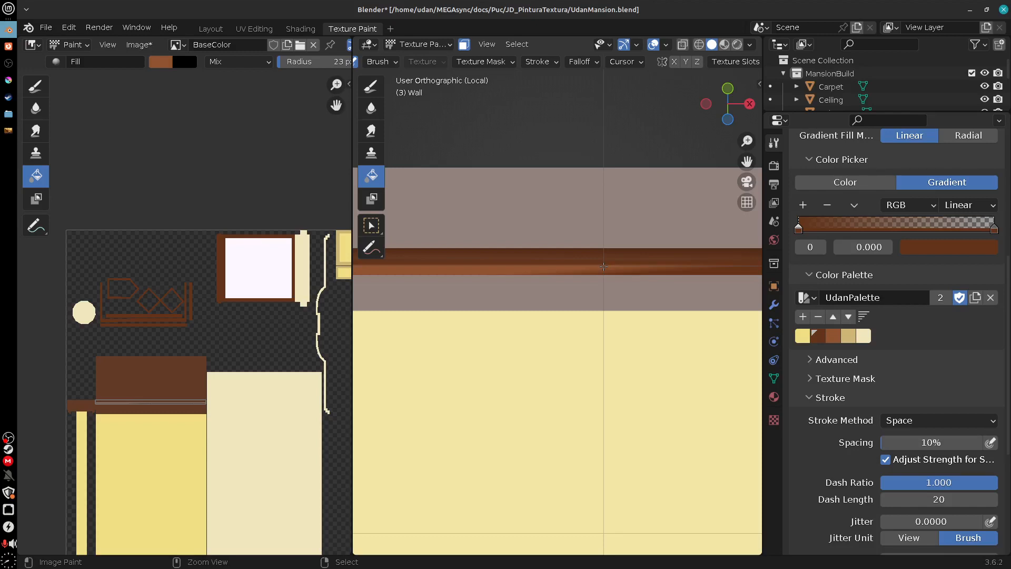
pyautogui.hotkey('ctrl', 'z')
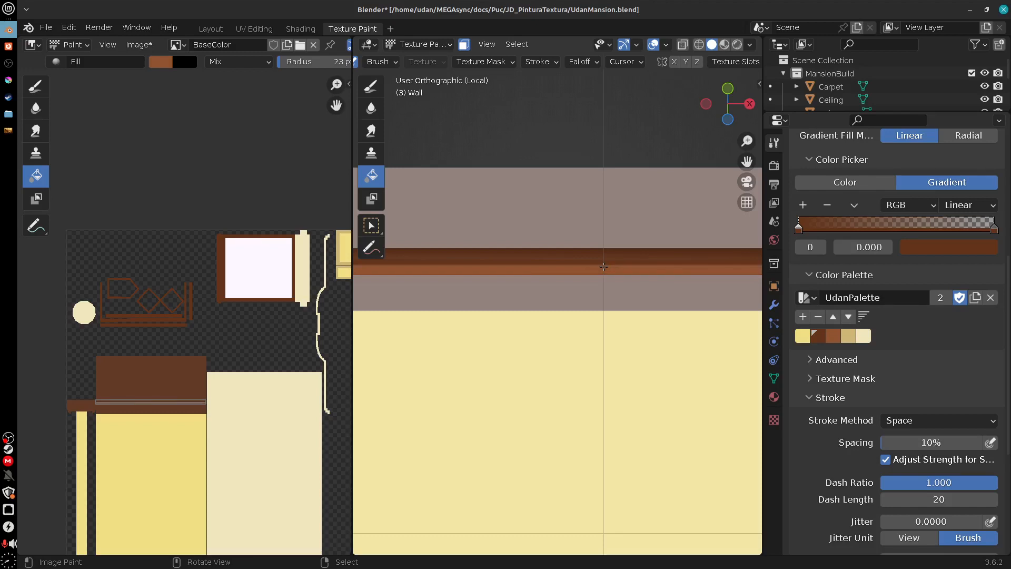
# Step: Apply a short, straight upward dark-brown-to-transparent gradient fill over the lower part of the trim's lighter band
pyautogui.moveTo(528, 329)
pyautogui.keyDown('shift'); pyautogui.mouseDown(button='middle')
pyautogui.moveTo(598, 329)
pyautogui.moveTo(661, 273)
pyautogui.moveTo(650, 282)
pyautogui.moveTo(646, 181)
pyautogui.moveTo(545, 326)
pyautogui.moveTo(566, 306)
pyautogui.mouseUp(button='middle'); pyautogui.keyUp('shift')
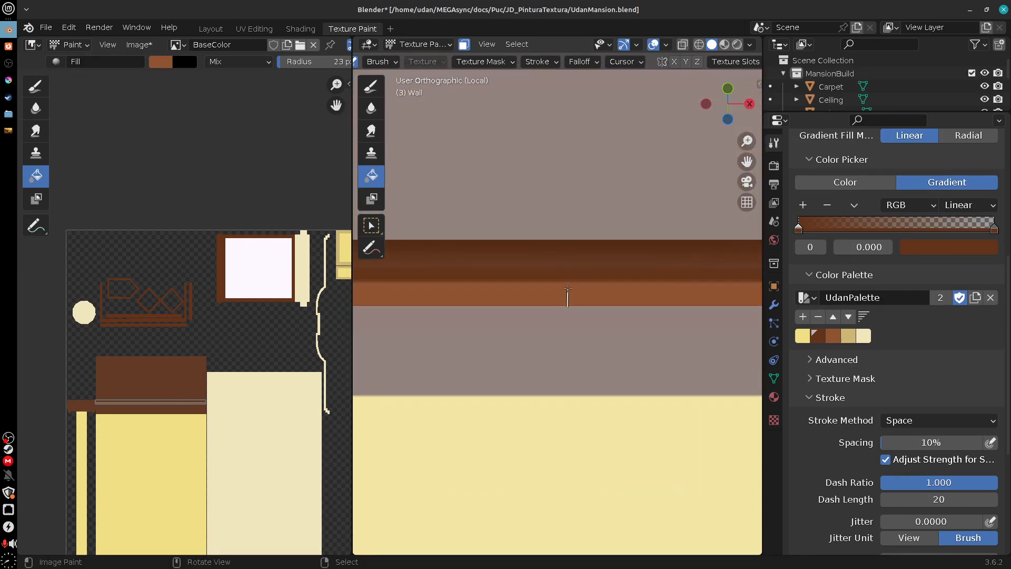
pyautogui.moveTo(567, 288); pyautogui.dragTo(567, 288)
pyautogui.scroll(-8, 579, 357)
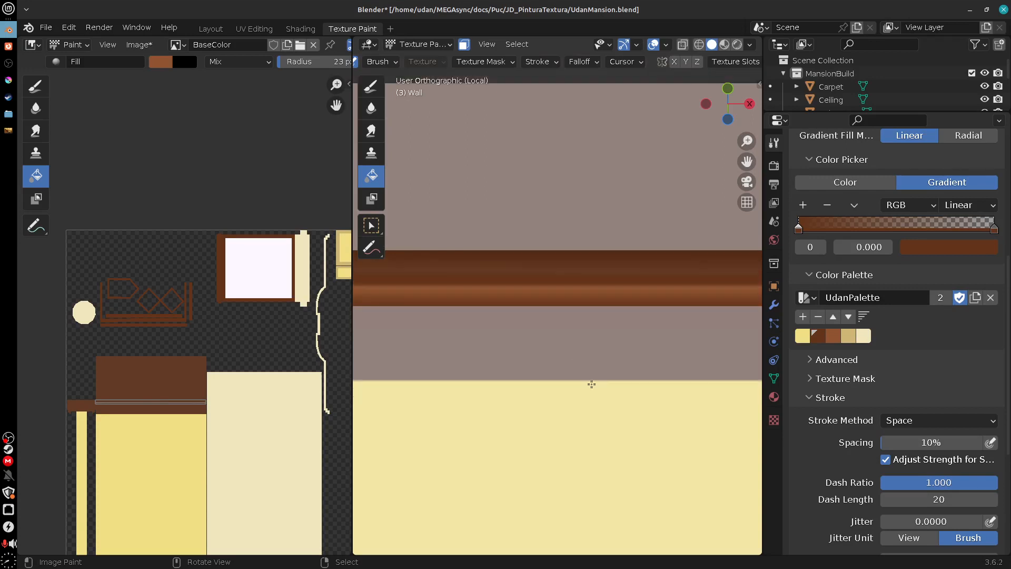
pyautogui.scroll(-2, 605, 405)
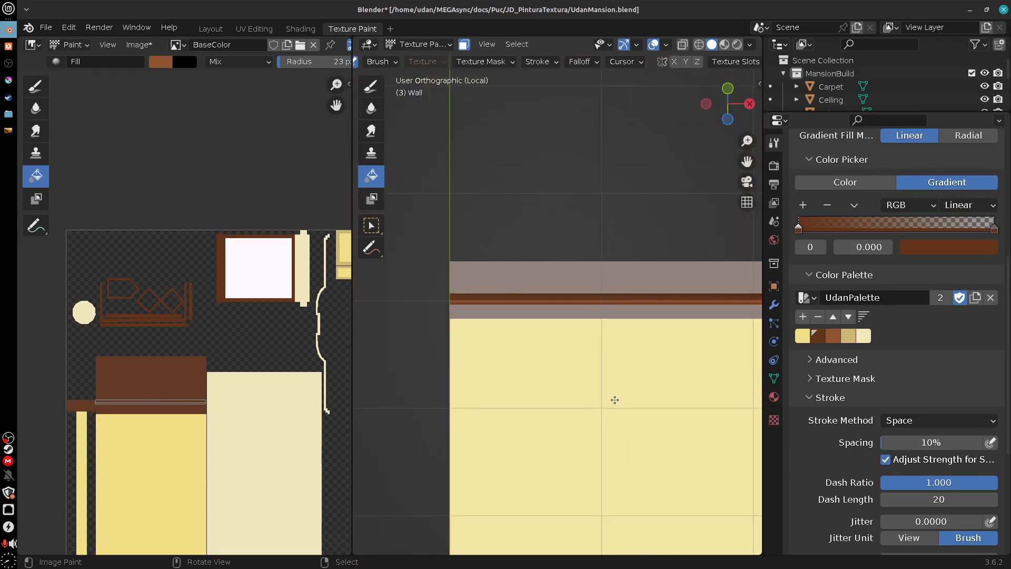
# Step: Restrict painting to the upper band of the wall's baseboard in front view and darken the gradient's opaque brown start colour
pyautogui.scroll(-2, 535, 388)
pyautogui.moveTo(646, 372); pyautogui.dragTo(661, 329, button='middle')
pyautogui.press('KP_1')
pyautogui.keyDown('shift'); pyautogui.scroll(-3, 648, 366); pyautogui.keyUp('shift')
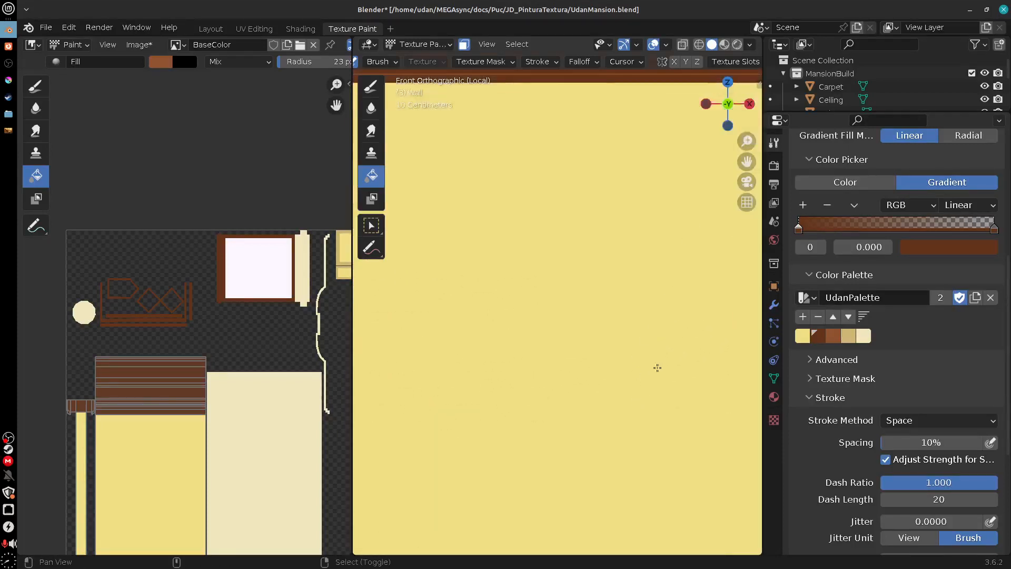
pyautogui.keyDown('shift'); pyautogui.scroll(-4, 657, 368); pyautogui.keyUp('shift')
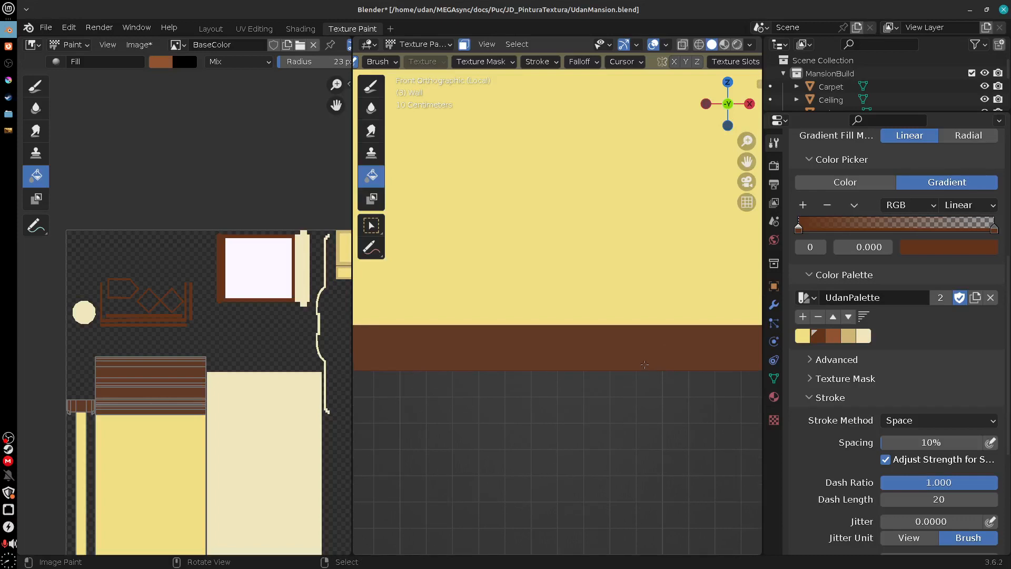
pyautogui.click(616, 337)
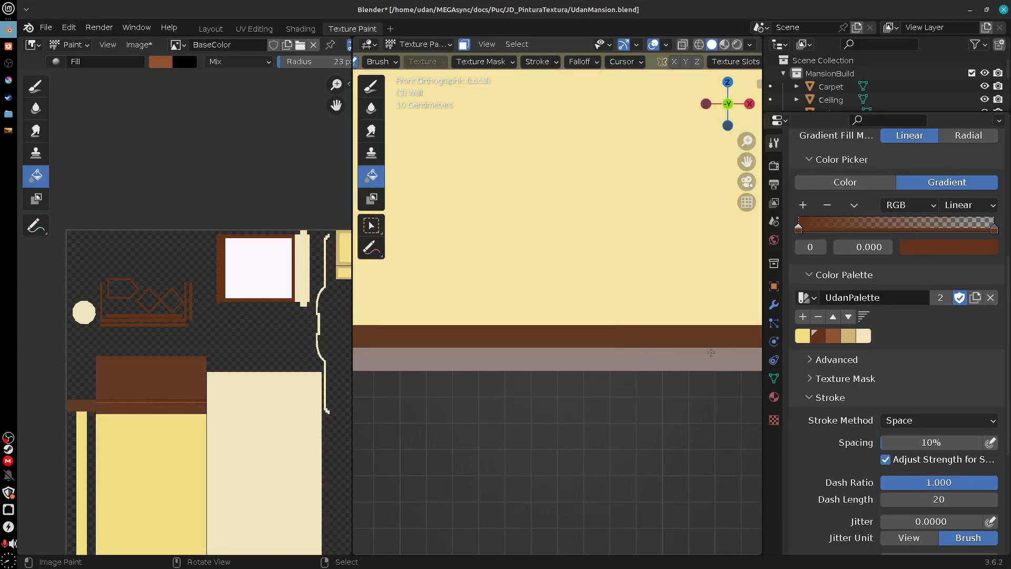
pyautogui.click(932, 251)
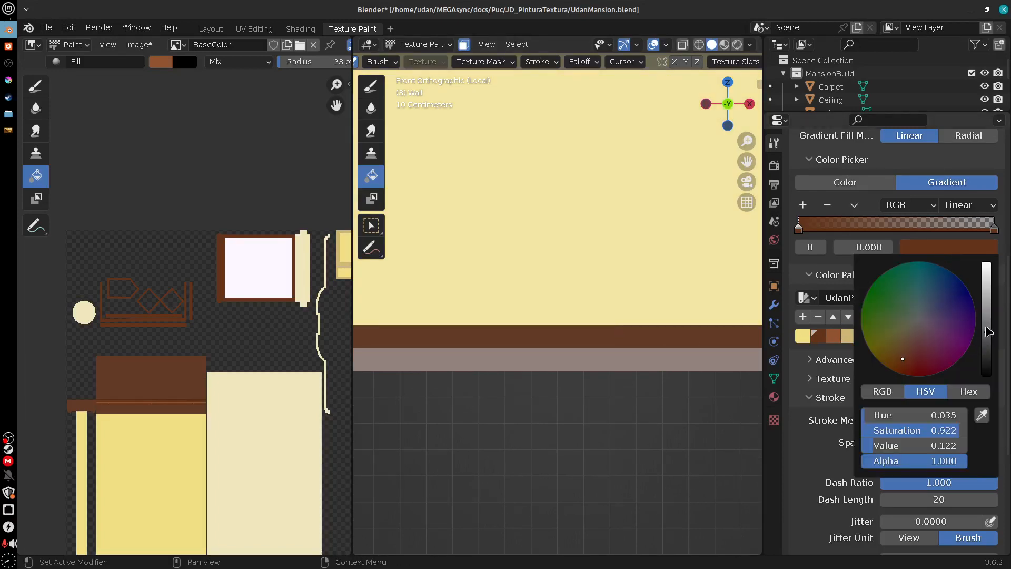
pyautogui.moveTo(988, 332); pyautogui.dragTo(989, 350)
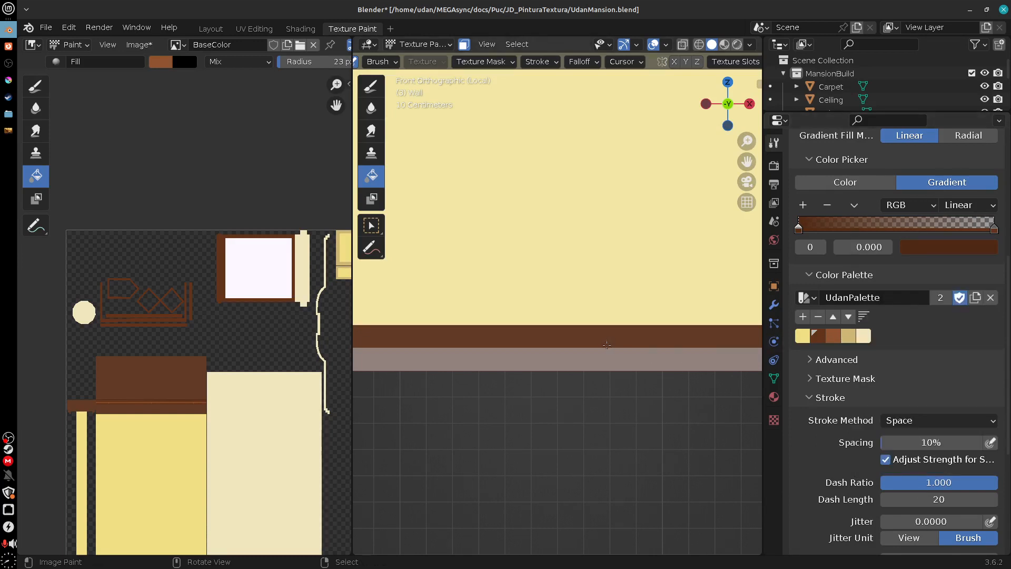
# Step: Try short dark-brown-to-transparent gradient fills on the baseboard's upper band, ending with one running upward from its lower edge
pyautogui.moveTo(600, 333); pyautogui.dragTo(596, 368)
pyautogui.hotkey('ctrl', 'z')
pyautogui.moveTo(606, 330); pyautogui.dragTo(607, 330)
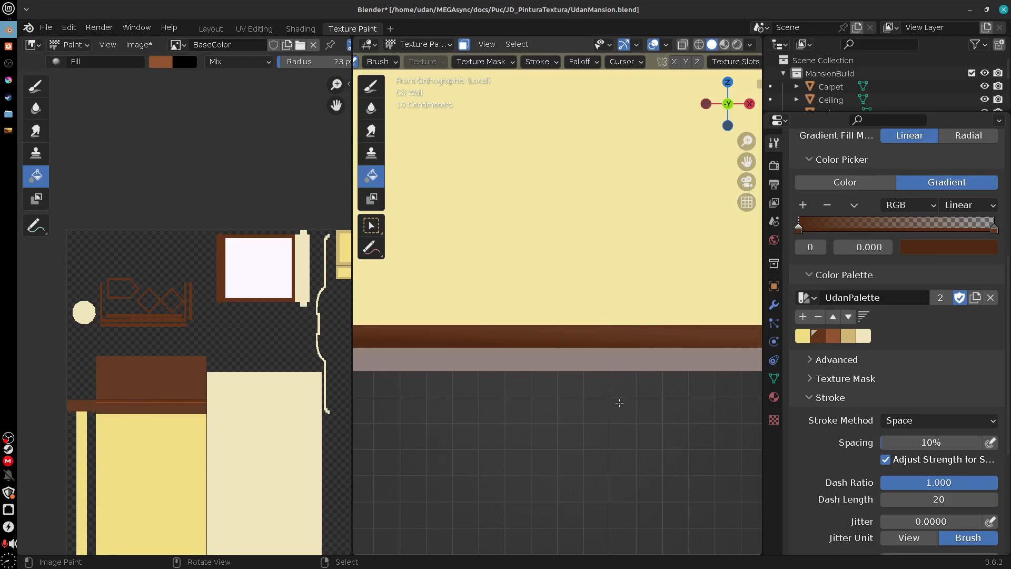
pyautogui.keyDown('alt'); pyautogui.keyDown('shift'); pyautogui.moveTo(651, 375); pyautogui.dragTo(682, 367); pyautogui.keyUp('shift'); pyautogui.keyUp('alt')
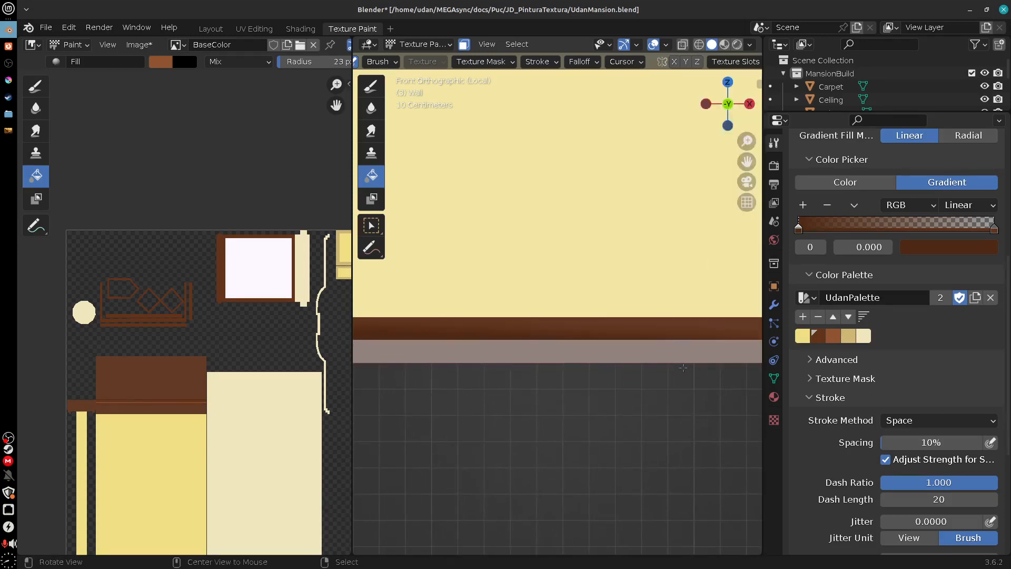
pyautogui.scroll(-2, 672, 373)
pyautogui.scroll(2, 662, 382)
pyautogui.scroll(4, 655, 388)
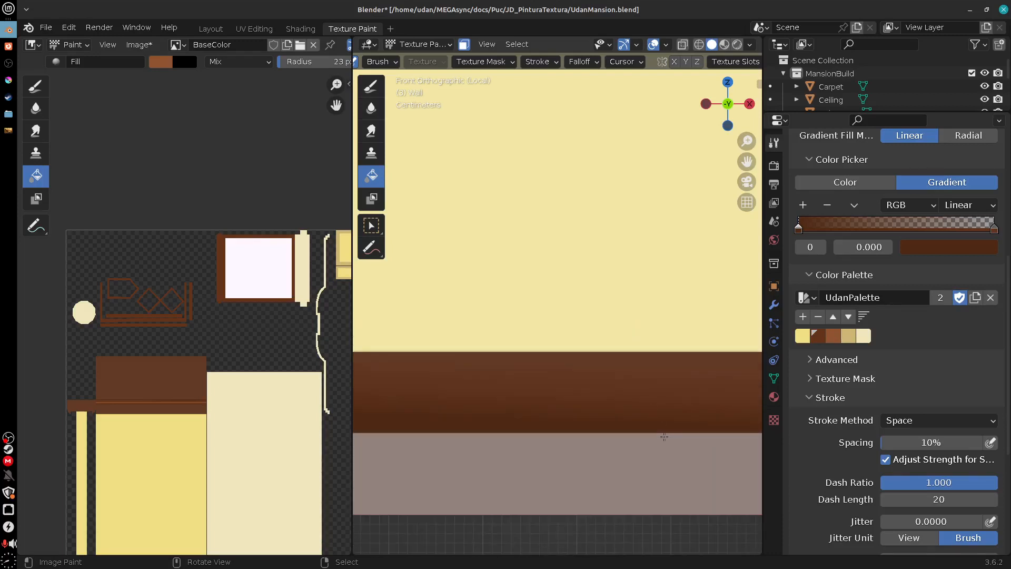
pyautogui.click(666, 432)
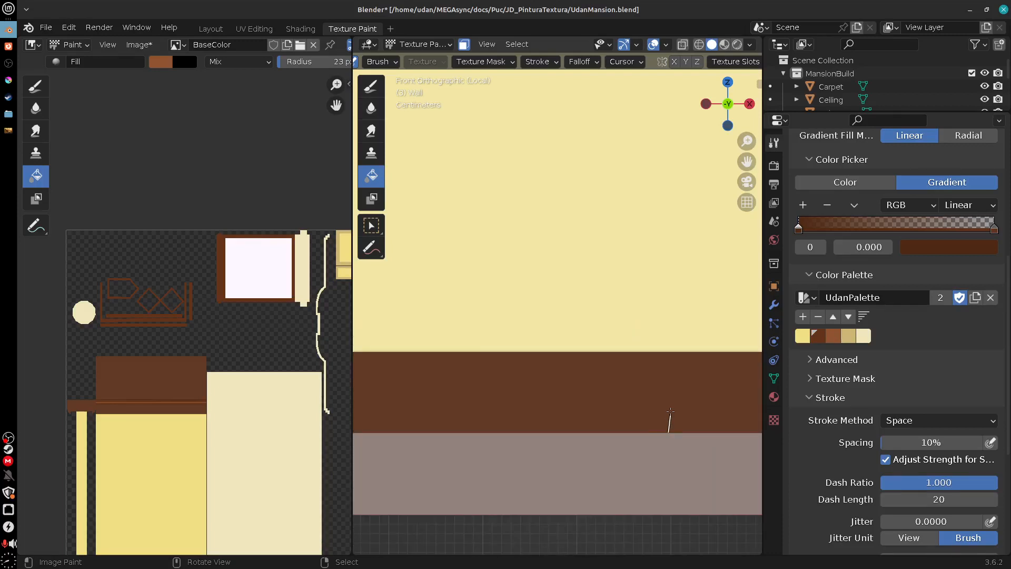
pyautogui.moveTo(670, 411); pyautogui.dragTo(669, 387)
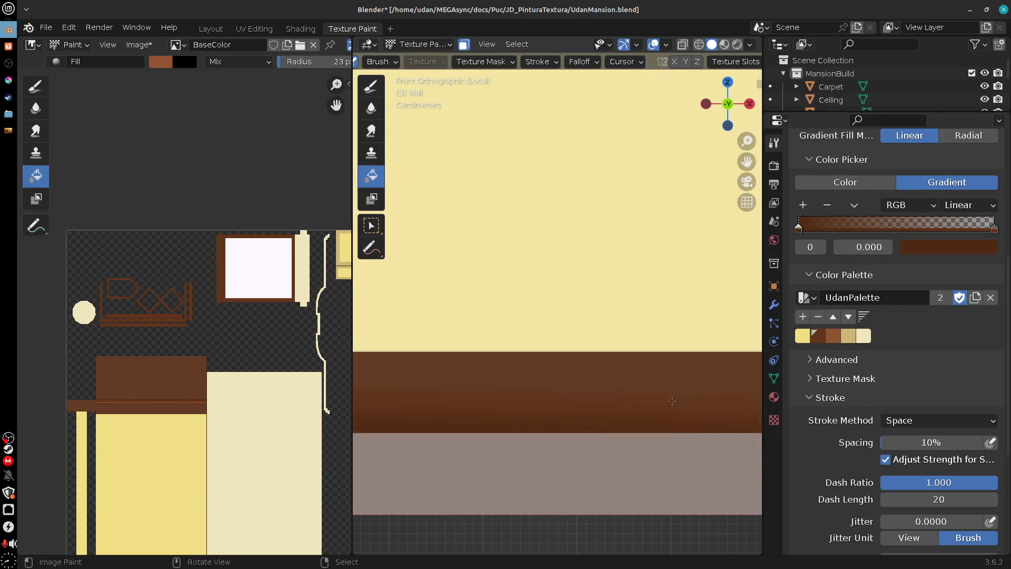
# Step: Try a downward dark-brown gradient fill across the baseboard band just below, check it from farther away, and undo the baseboard shading
pyautogui.hotkey('ctrl', 'z')
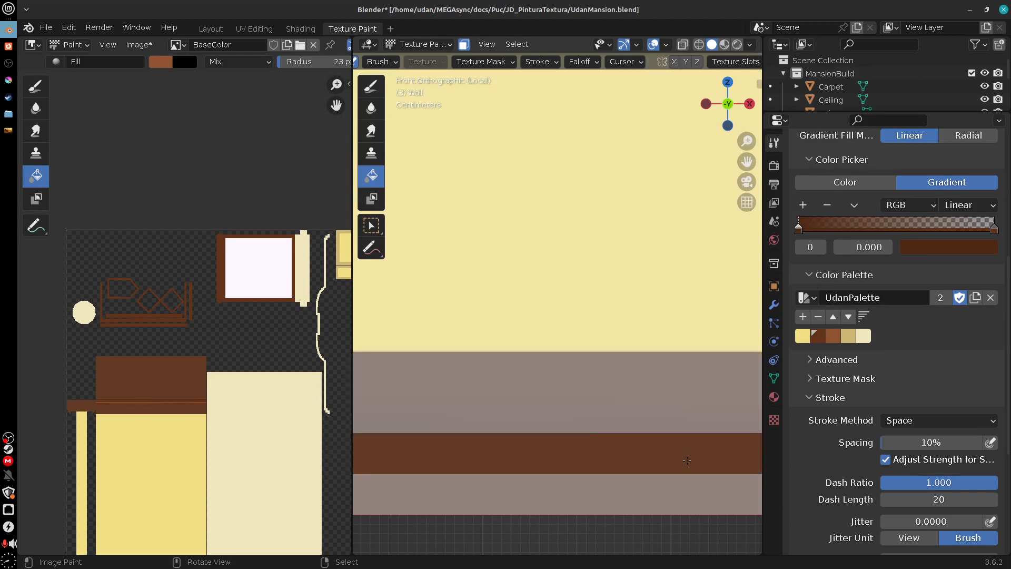
pyautogui.keyDown('shift'); pyautogui.scroll(-2, 686, 460); pyautogui.keyUp('shift')
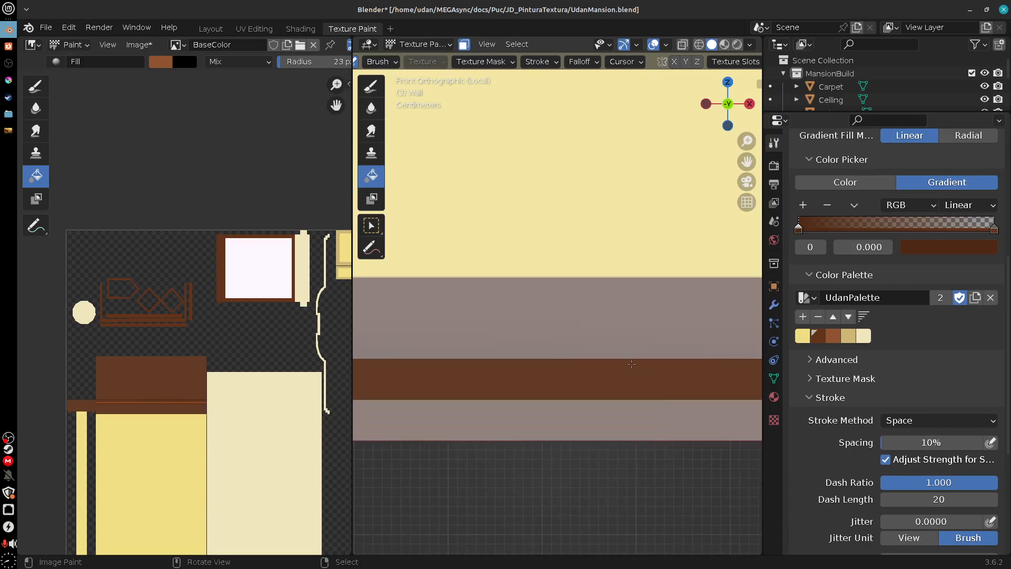
pyautogui.moveTo(629, 382); pyautogui.dragTo(632, 392)
pyautogui.moveTo(647, 427); pyautogui.dragTo(647, 429)
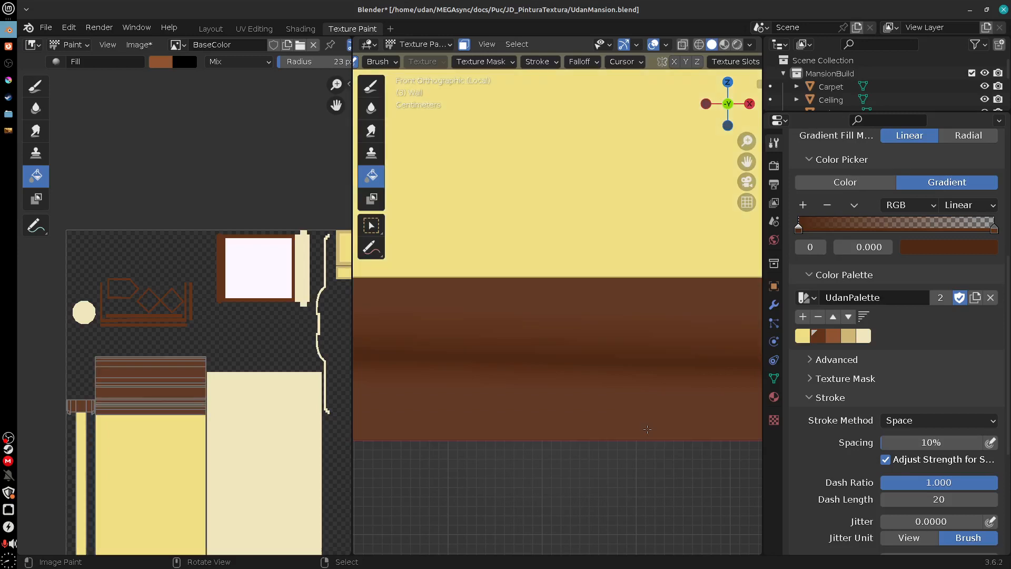
pyautogui.scroll(-5, 647, 431)
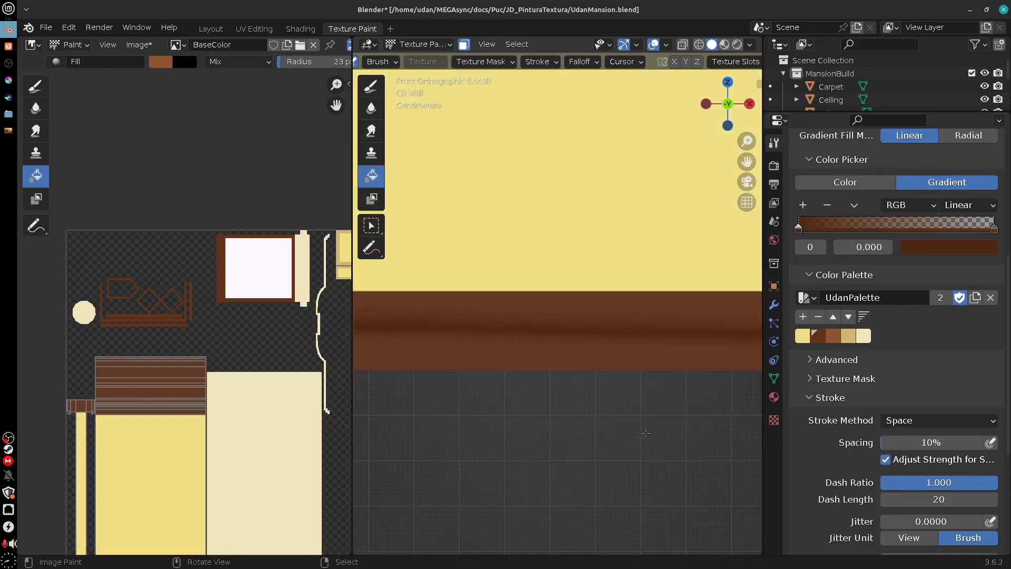
pyautogui.scroll(-1, 646, 432)
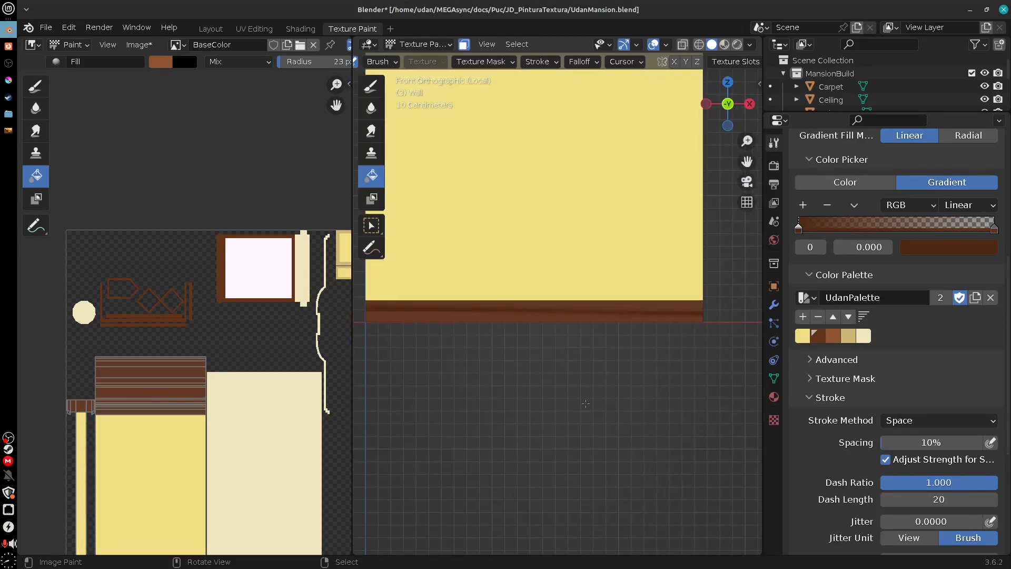
pyautogui.scroll(3, 605, 396)
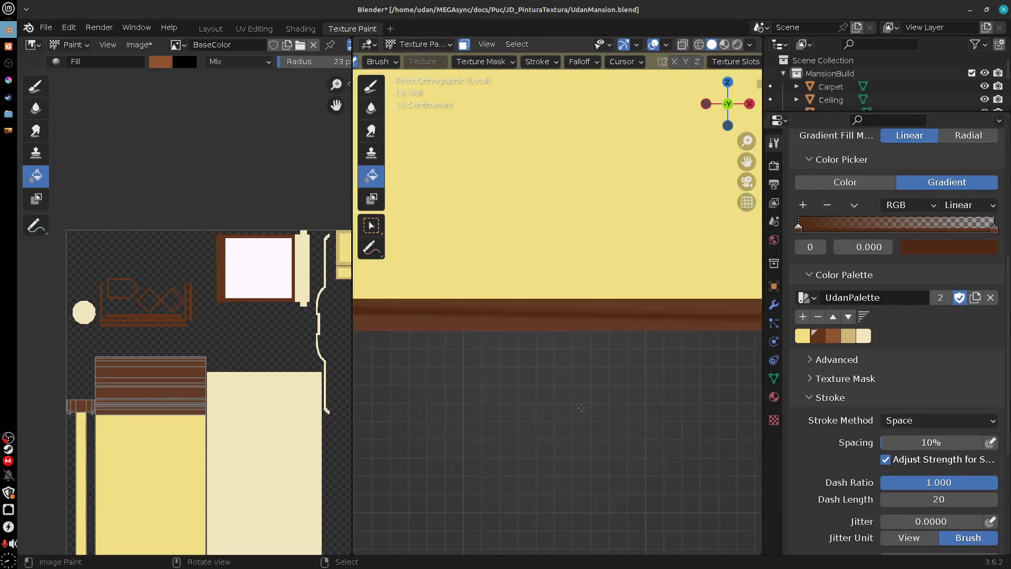
pyautogui.keyDown('shift'); pyautogui.moveTo(672, 382); pyautogui.dragTo(562, 513, button='middle'); pyautogui.keyUp('shift')
pyautogui.hotkey('ctrl', 'z')
# Step: Set the gradient's start colour to the palette's pale yellow and shift it to a warmer, more orange yellow for the wall surface
pyautogui.moveTo(725, 356); pyautogui.dragTo(627, 357)
pyautogui.keyDown('ctrl'); pyautogui.moveTo(627, 357); pyautogui.dragTo(647, 392, button='middle'); pyautogui.keyUp('ctrl')
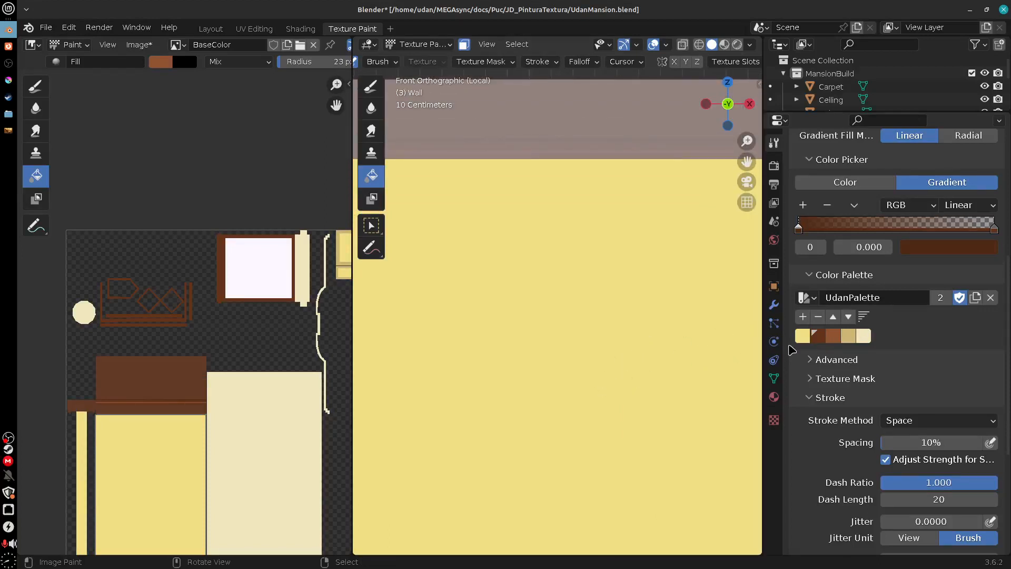
pyautogui.click(802, 335)
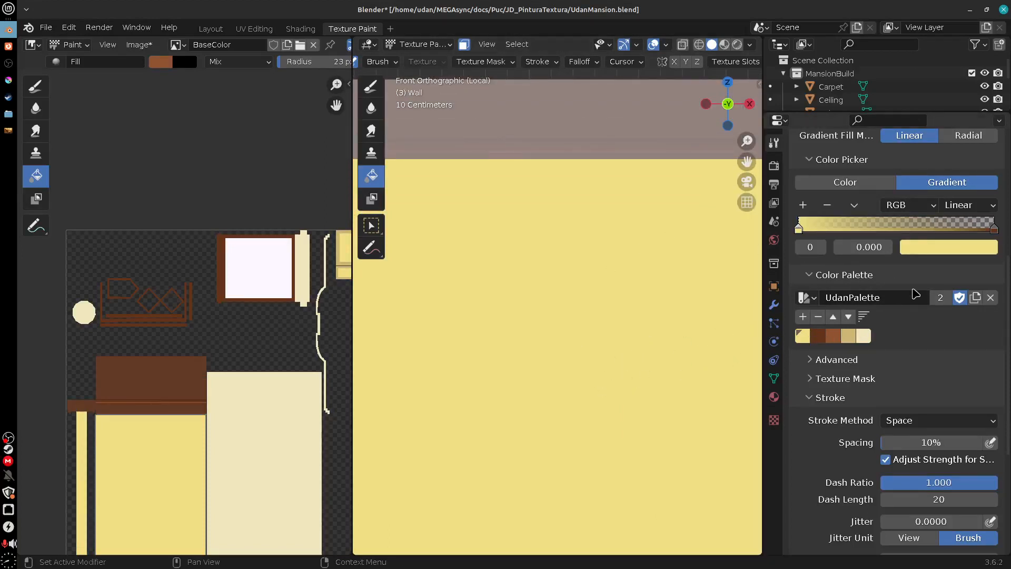
pyautogui.click(928, 251)
pyautogui.moveTo(895, 344); pyautogui.dragTo(912, 324)
pyautogui.moveTo(986, 271); pyautogui.dragTo(986, 271)
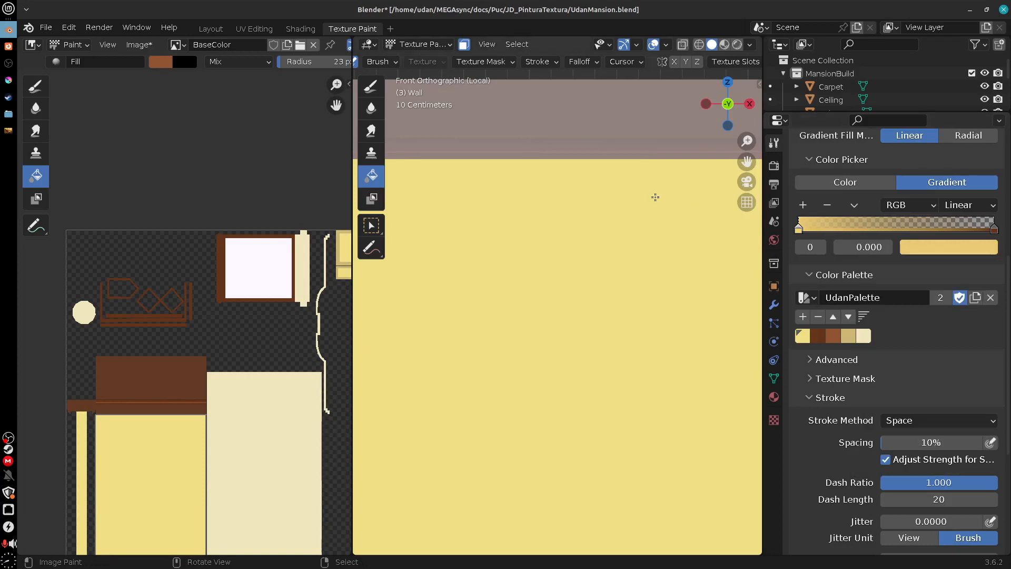
# Step: Try a downward gradient fill from the wall surface's upper edge with the orange-yellow start colour, and undo it
pyautogui.moveTo(584, 179); pyautogui.dragTo(586, 296)
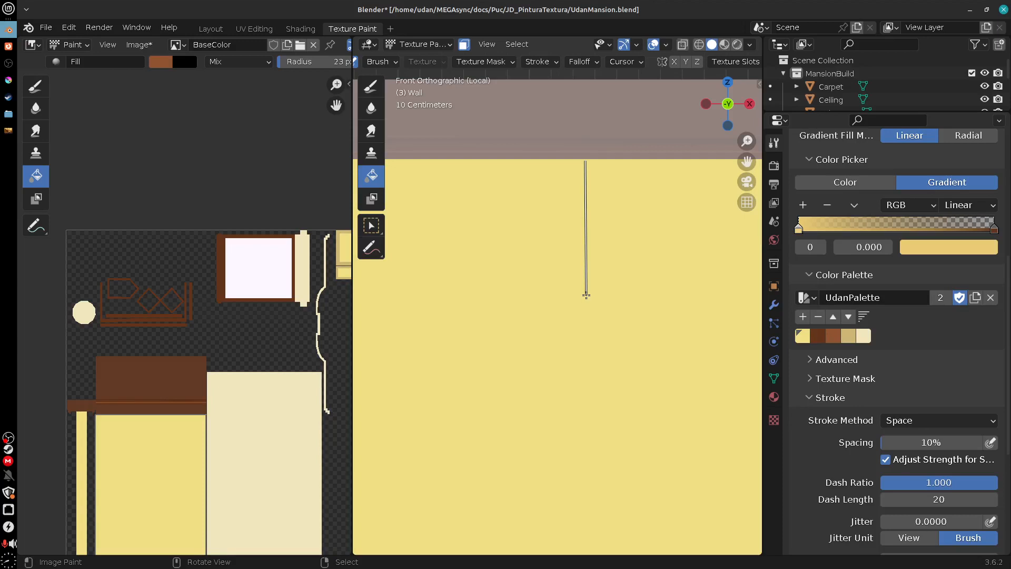
pyautogui.moveTo(587, 297); pyautogui.dragTo(583, 312)
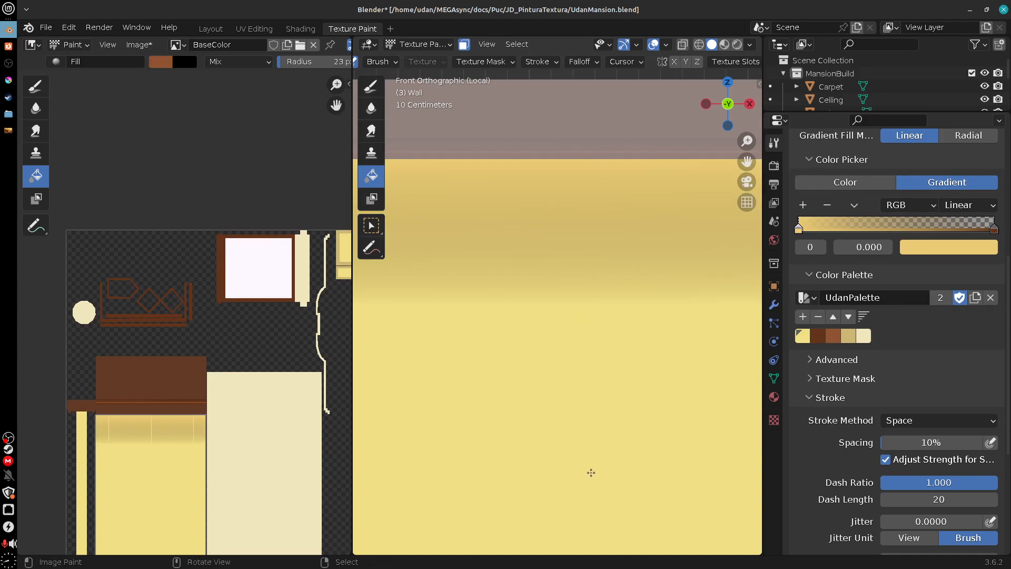
pyautogui.scroll(-3, 590, 471)
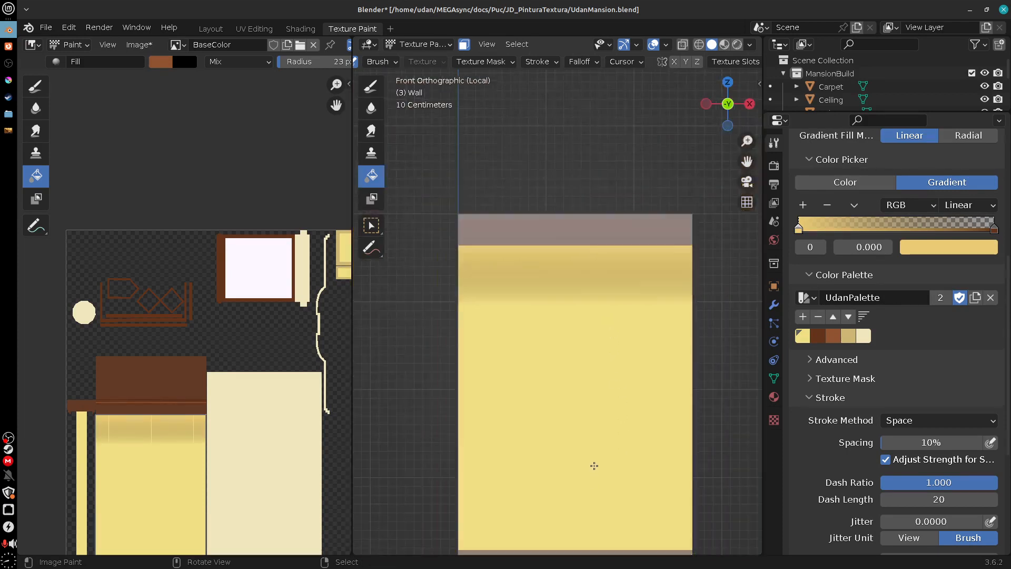
pyautogui.hotkey('ctrl', 'z')
# Step: Recolour the gradient's transparent end stop with the palette's pale yellow and move that stop to position 0.604
pyautogui.click(993, 230)
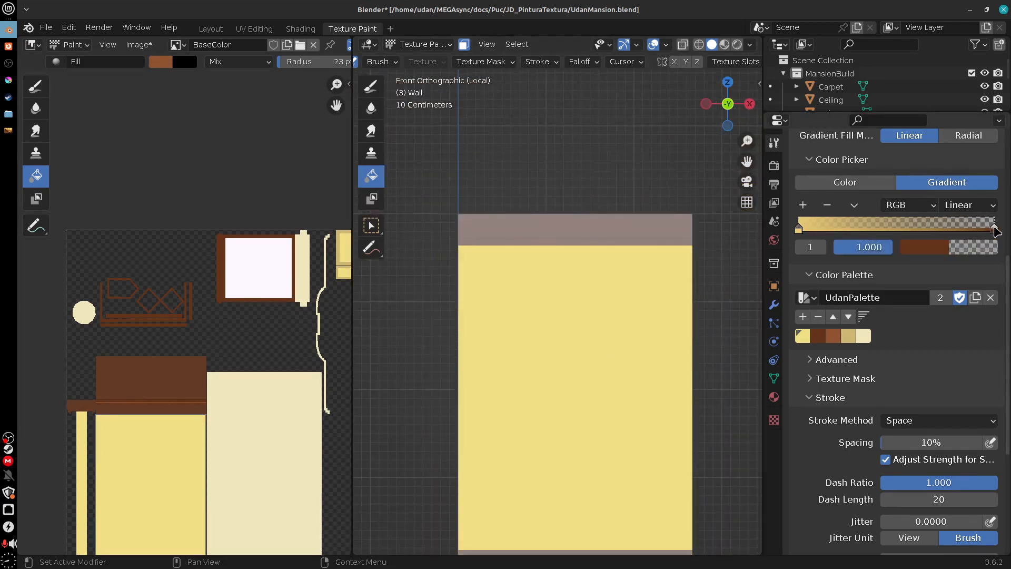
pyautogui.click(965, 251)
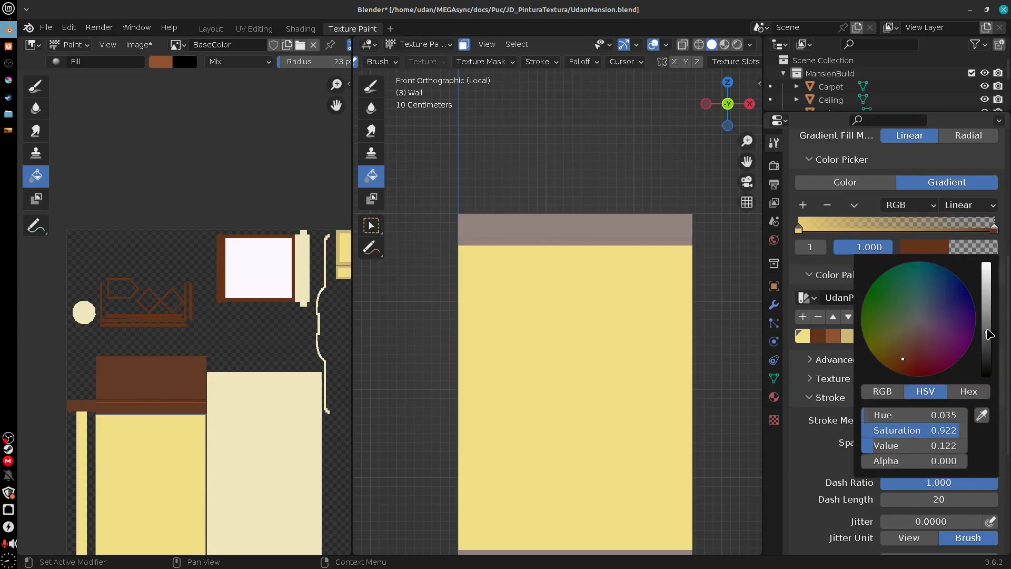
pyautogui.moveTo(989, 334); pyautogui.dragTo(989, 251)
pyautogui.moveTo(913, 357); pyautogui.dragTo(890, 367)
pyautogui.moveTo(986, 287); pyautogui.dragTo(982, 411)
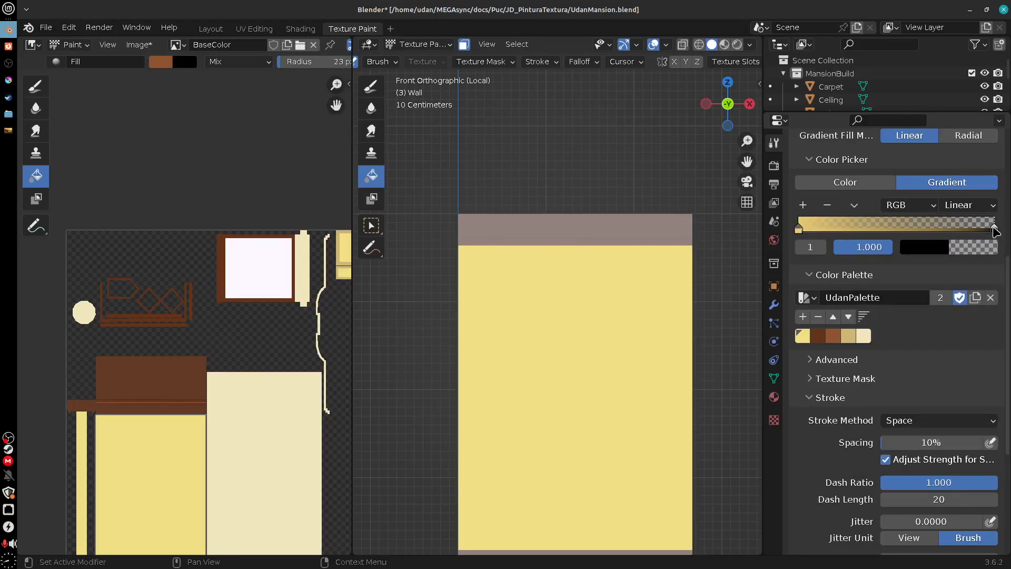
pyautogui.moveTo(993, 228); pyautogui.dragTo(928, 243)
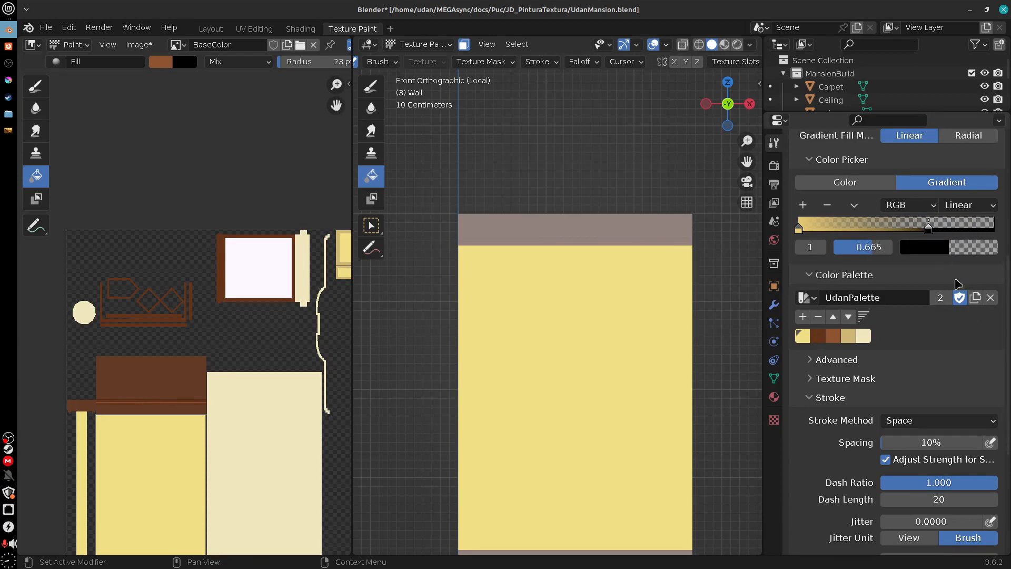
pyautogui.click(931, 248)
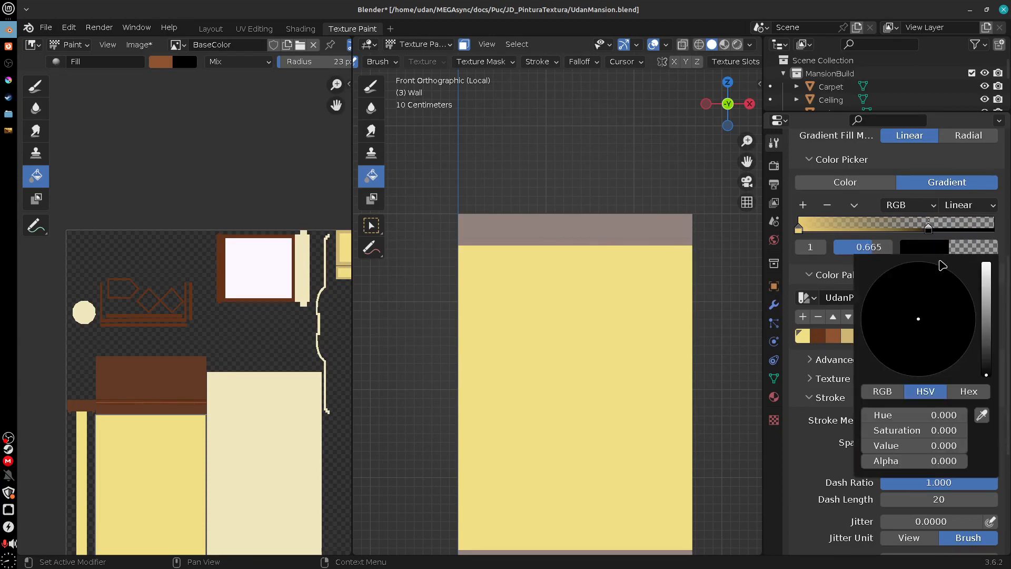
pyautogui.click(802, 336)
pyautogui.moveTo(928, 232); pyautogui.dragTo(916, 232)
# Step: Apply a downward orange-yellow-to-transparent gradient fill from the wall surface's upper edge to about mid-height and check the wall
pyautogui.moveTo(570, 247); pyautogui.dragTo(571, 411)
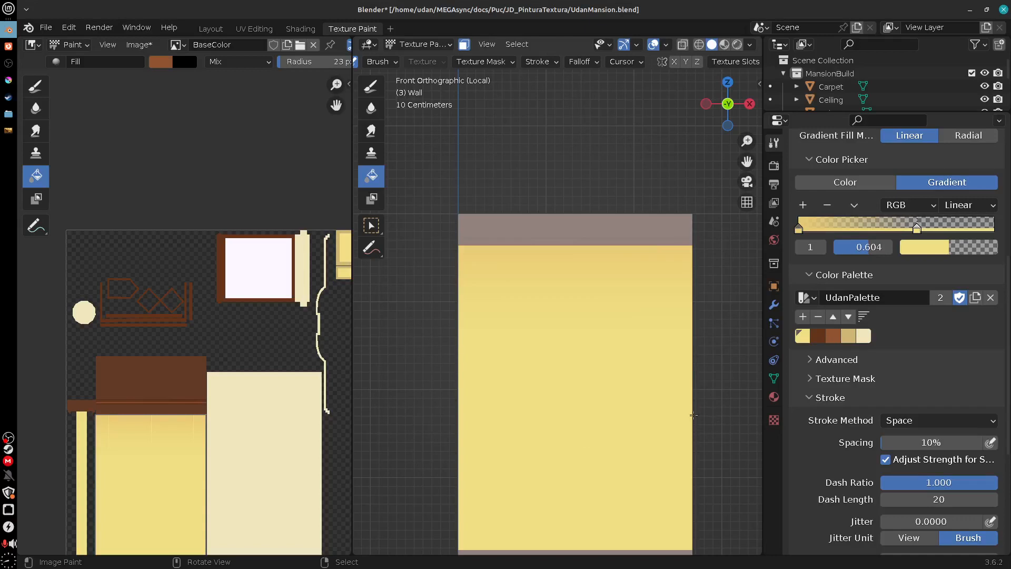
pyautogui.scroll(-2, 693, 415)
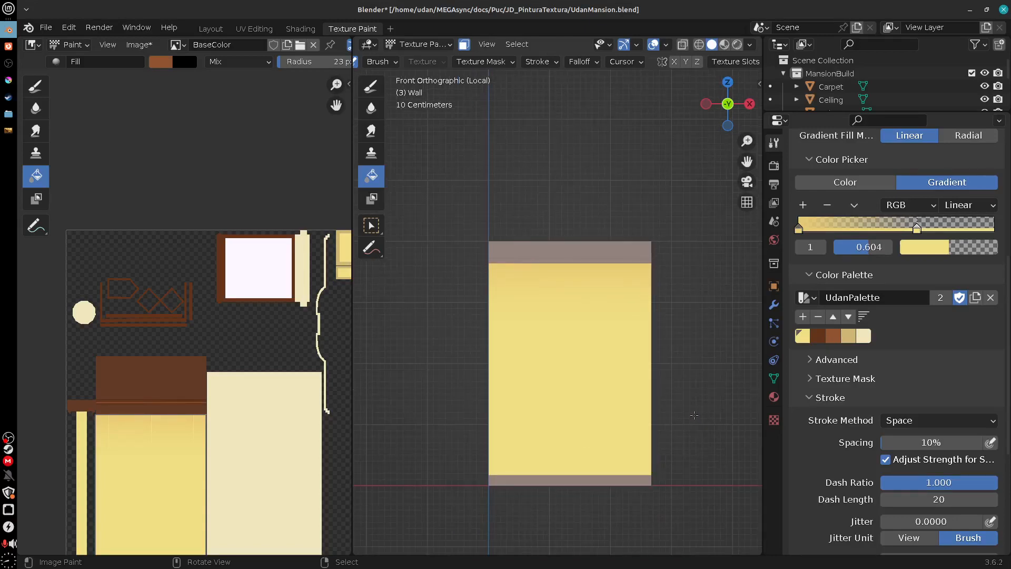
pyautogui.moveTo(698, 403)
pyautogui.mouseDown(button='middle')
pyautogui.moveTo(582, 397)
pyautogui.moveTo(743, 395)
pyautogui.moveTo(627, 400)
pyautogui.moveTo(620, 386)
pyautogui.moveTo(634, 413)
pyautogui.moveTo(627, 443)
pyautogui.mouseUp(button='middle')
pyautogui.press('KP_1')
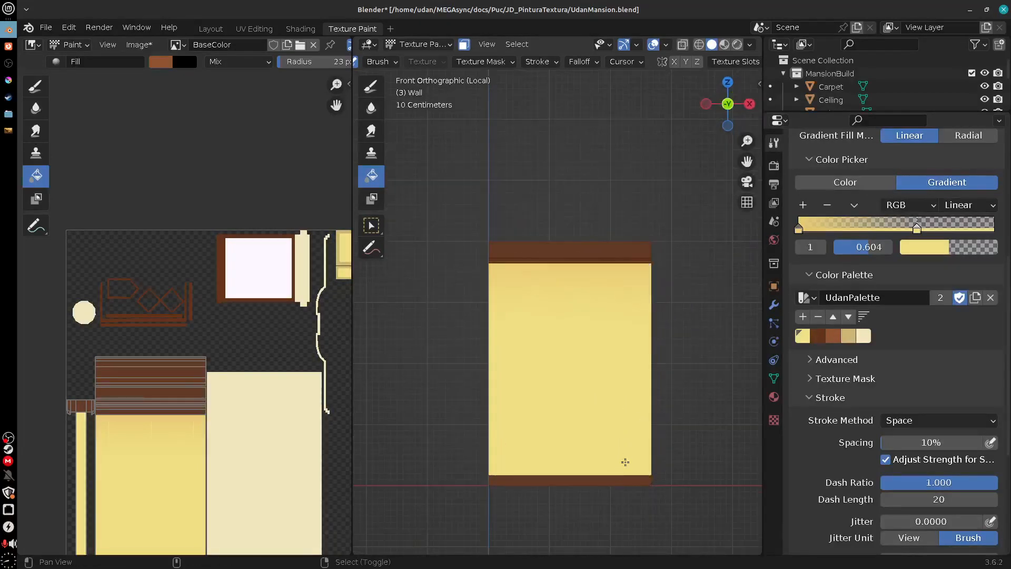
# Step: Apply an upward orange-yellow-to-transparent gradient fill from the wall surface's lower edge, undoing the first attempt
pyautogui.scroll(5, 605, 421)
pyautogui.scroll(1, 604, 434)
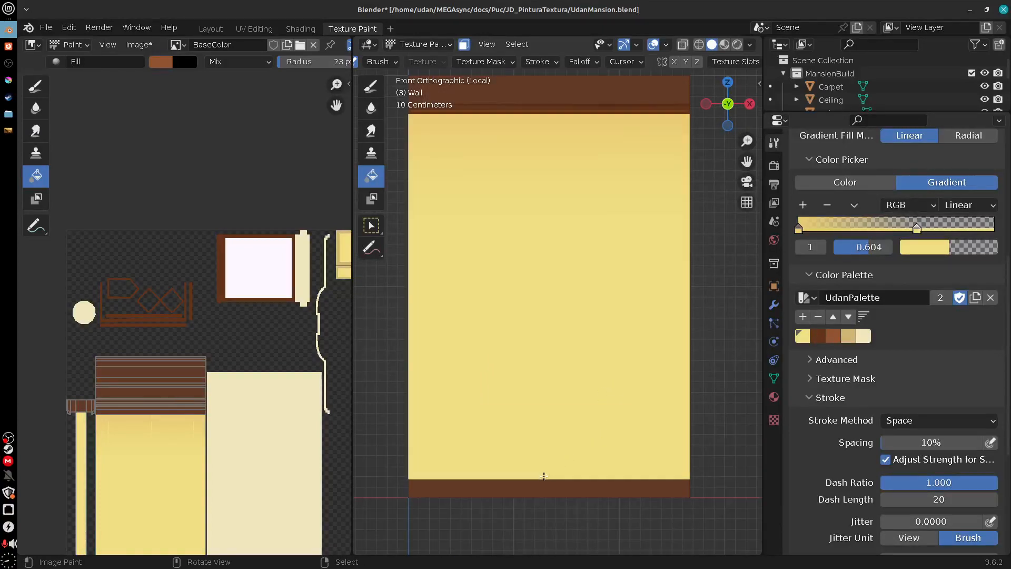
pyautogui.moveTo(544, 479); pyautogui.dragTo(542, 390)
pyautogui.hotkey('ctrl', 'z')
pyautogui.moveTo(591, 523); pyautogui.dragTo(546, 368)
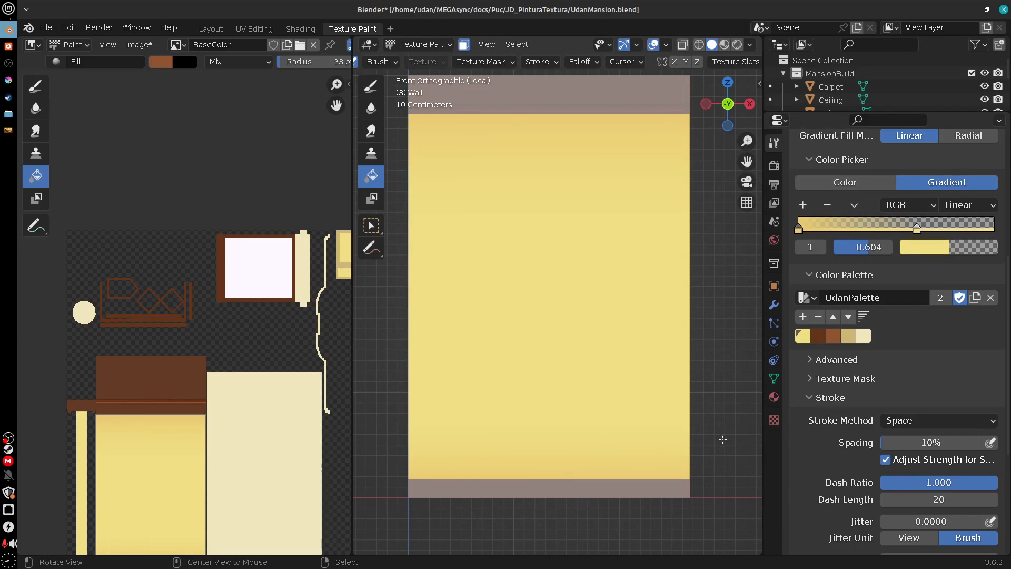
# Step: Restrict painting to the wall's narrow end face and apply a downward orange-yellow-to-transparent gradient fill along its full height
pyautogui.moveTo(672, 504); pyautogui.dragTo(621, 386, button='middle')
pyautogui.click(651, 443)
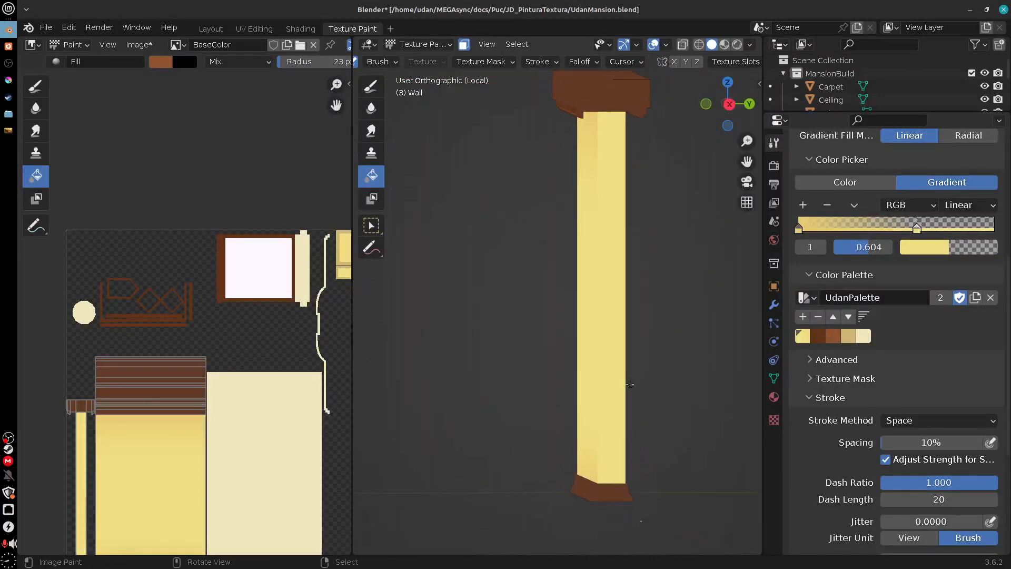
pyautogui.hotkey('ctrl', 'z')
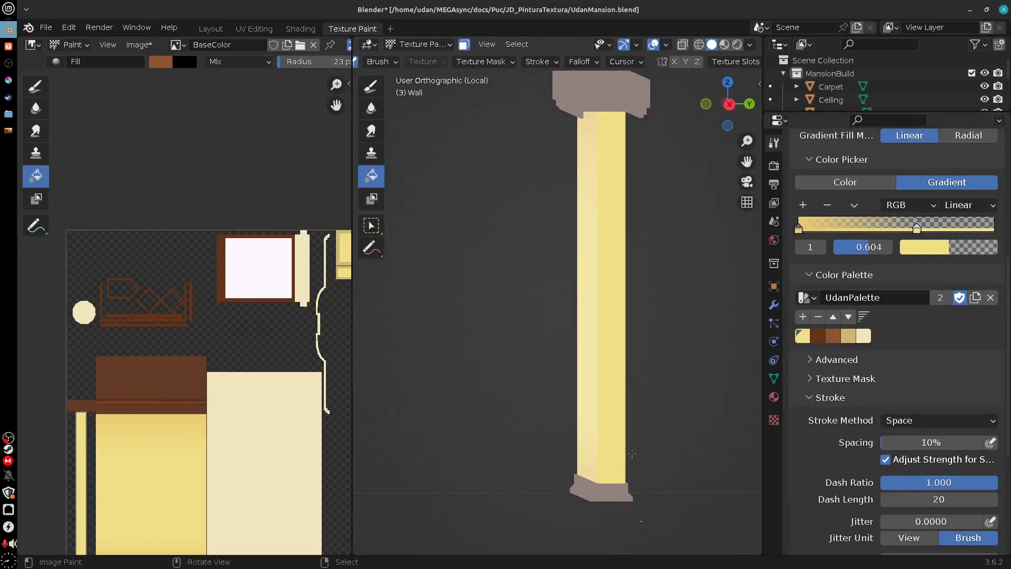
pyautogui.moveTo(612, 122); pyautogui.dragTo(611, 494)
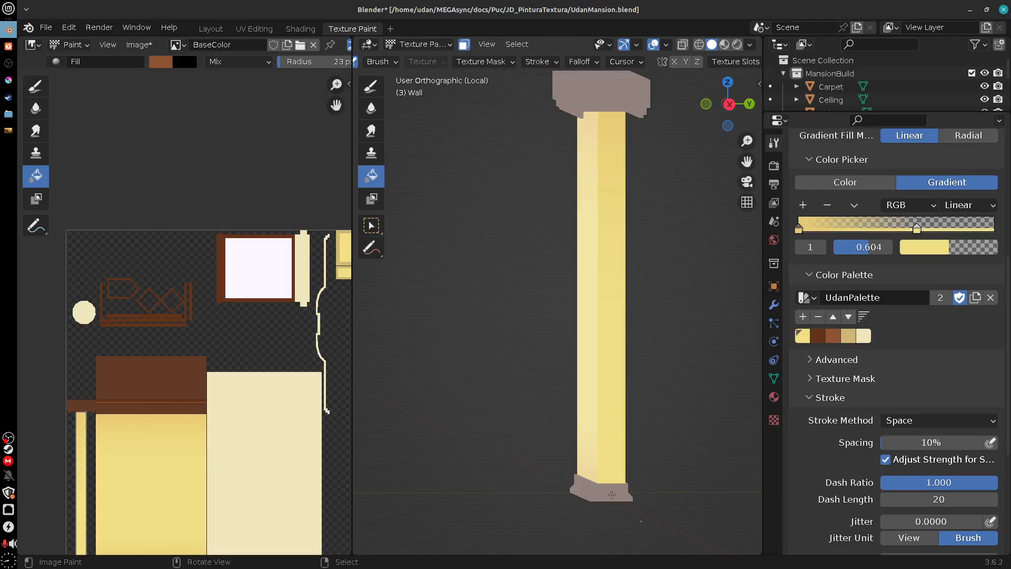
# Step: Undo the narrow end face's downward gradient and apply a sideways orange-yellow-to-transparent gradient fill across that face instead
pyautogui.click(649, 438)
pyautogui.moveTo(651, 427); pyautogui.dragTo(658, 307, button='middle')
pyautogui.hotkey('ctrl', 'z')
pyautogui.moveTo(656, 301)
pyautogui.mouseDown()
pyautogui.moveTo(676, 301)
pyautogui.moveTo(684, 361)
pyautogui.mouseUp()
pyautogui.hotkey('ctrl', 'z')
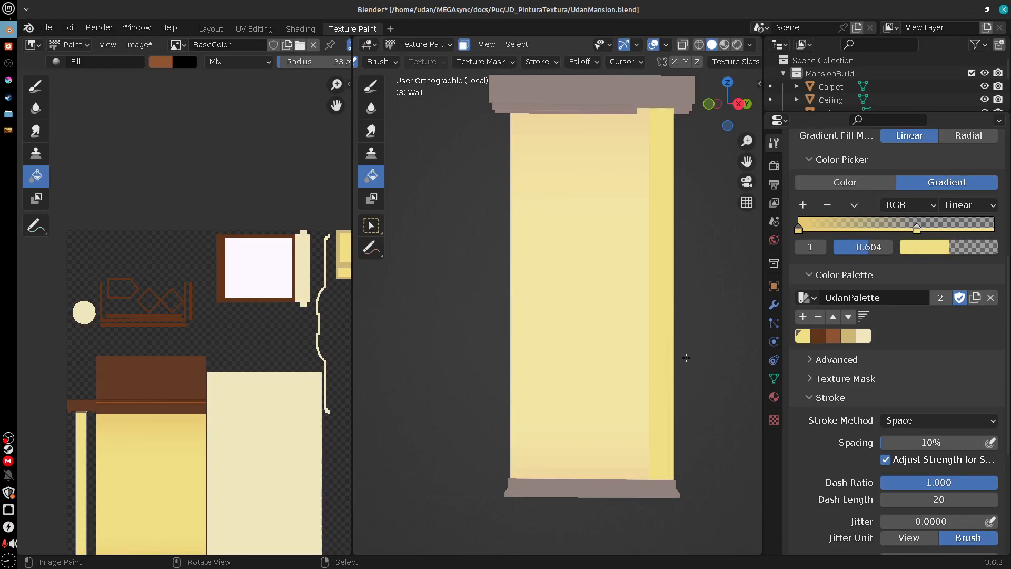
pyautogui.press('KP_3')
pyautogui.moveTo(594, 291); pyautogui.dragTo(693, 291)
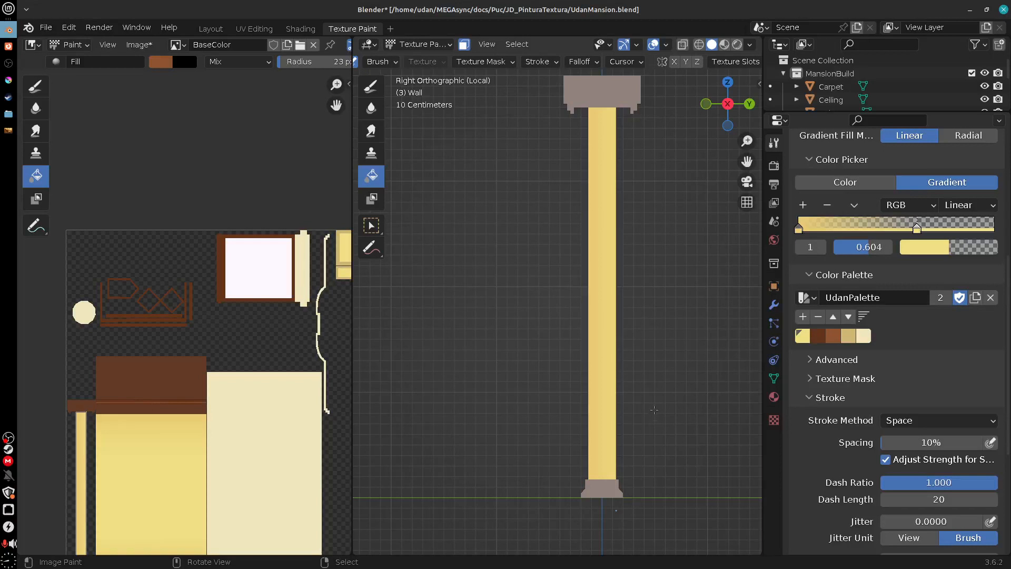
# Step: Examine the shaded wall's surfaces, end face and upper and lower trim in the model and the BaseColor texture
pyautogui.moveTo(644, 392); pyautogui.dragTo(680, 358, button='middle')
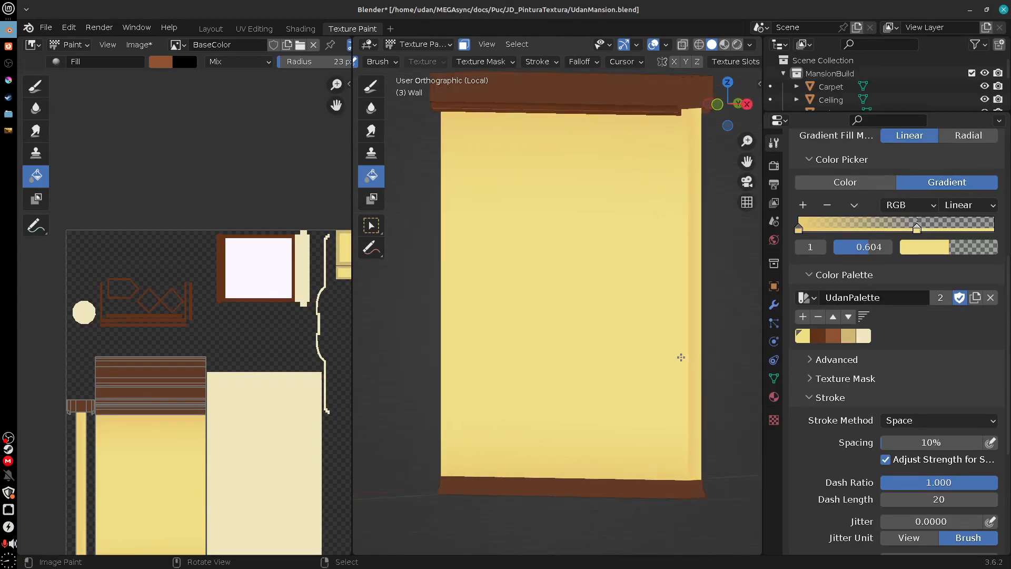
pyautogui.moveTo(679, 354); pyautogui.dragTo(677, 449)
pyautogui.moveTo(666, 289); pyautogui.dragTo(632, 400, button='middle')
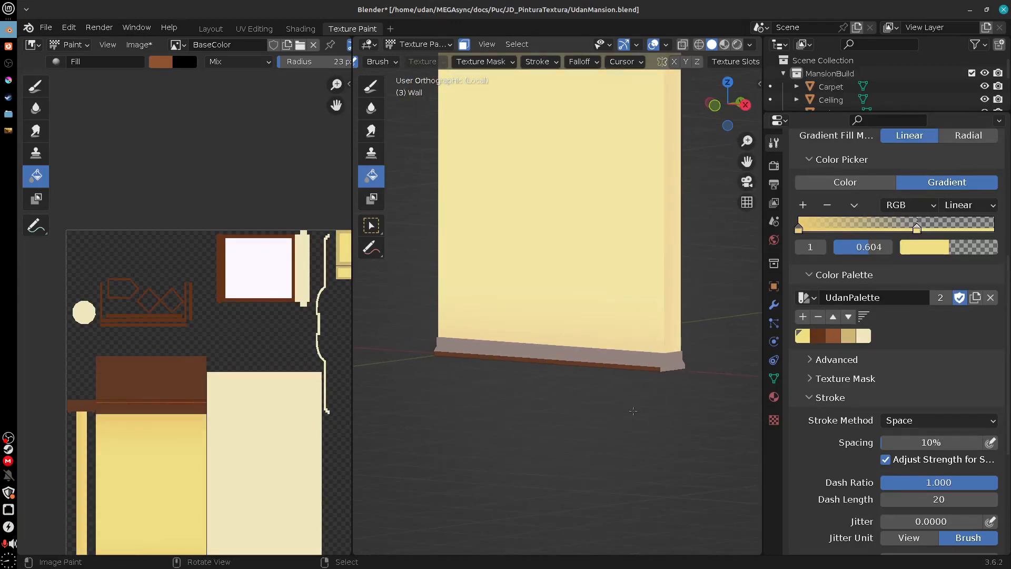
pyautogui.scroll(4, 634, 414)
pyautogui.keyDown('shift'); pyautogui.rightClick(643, 425); pyautogui.keyUp('shift')
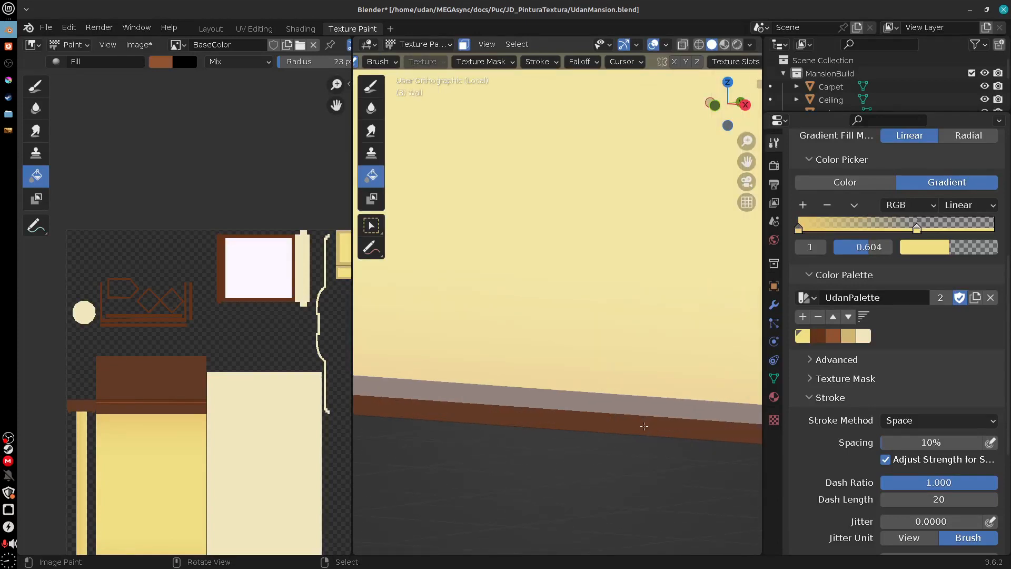
pyautogui.keyDown('shift'); pyautogui.moveTo(630, 438); pyautogui.dragTo(561, 343, button='middle'); pyautogui.keyUp('shift')
pyautogui.scroll(2, 570, 372)
pyautogui.moveTo(221, 507); pyautogui.dragTo(265, 341, button='middle')
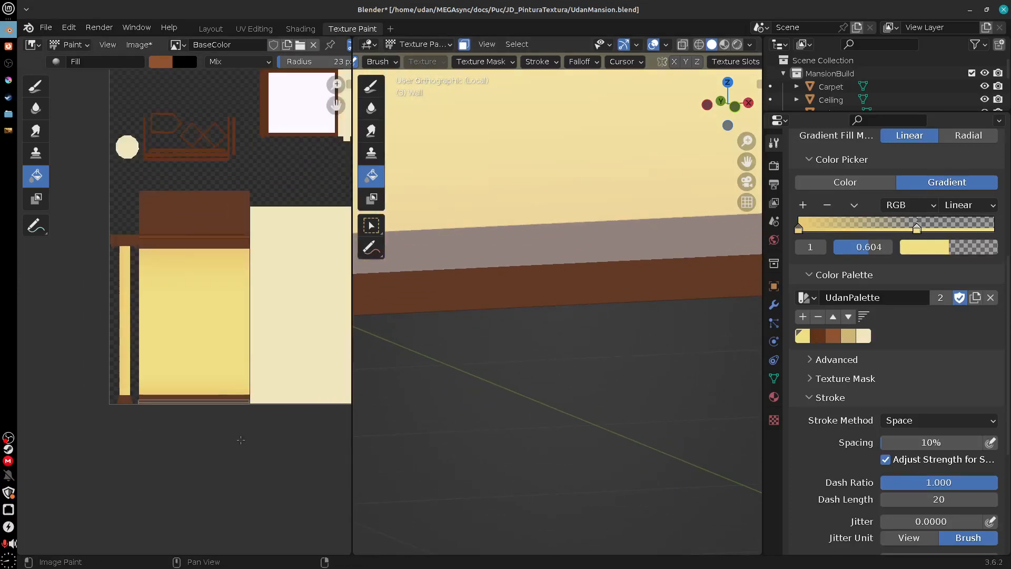
pyautogui.scroll(5, 266, 429)
pyautogui.moveTo(246, 449); pyautogui.dragTo(253, 287, button='middle')
pyautogui.keyDown('shift'); pyautogui.moveTo(651, 346); pyautogui.dragTo(640, 547, button='middle'); pyautogui.keyUp('shift')
pyautogui.keyDown('shift'); pyautogui.moveTo(629, 237); pyautogui.dragTo(623, 363, button='middle'); pyautogui.keyUp('shift')
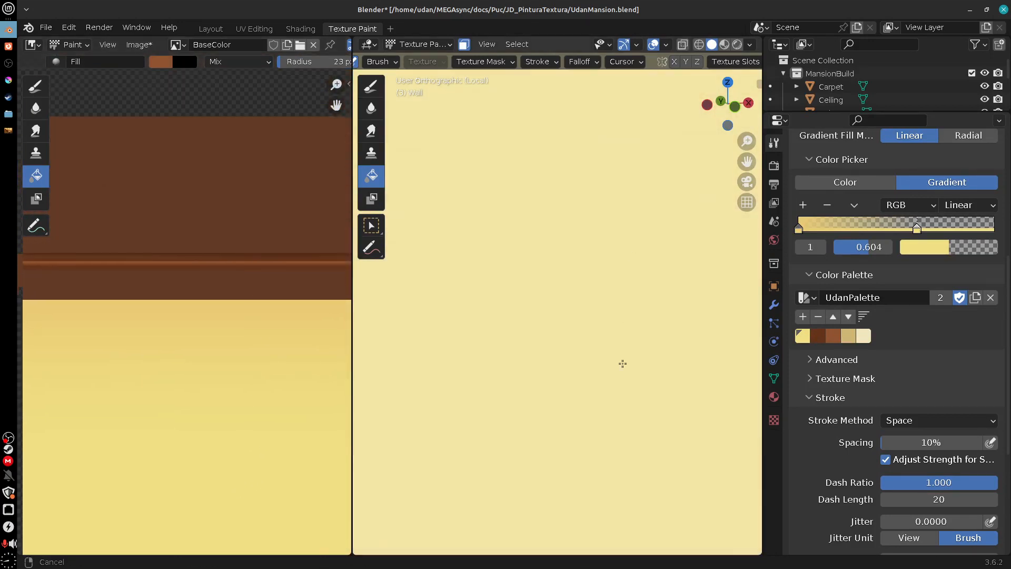
pyautogui.keyDown('shift'); pyautogui.moveTo(624, 261); pyautogui.dragTo(598, 383, button='middle'); pyautogui.keyUp('shift')
pyautogui.scroll(-5, 600, 357)
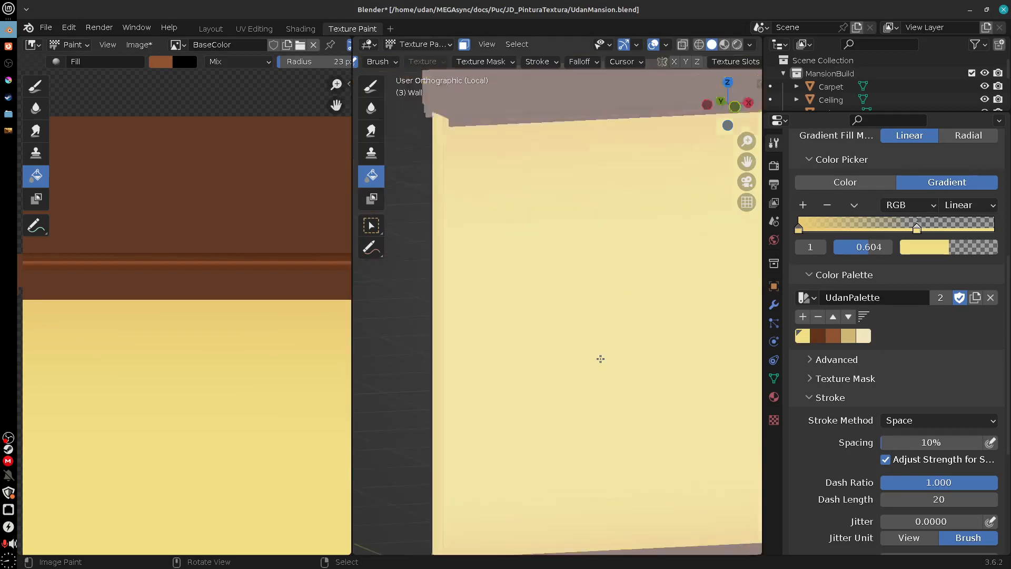
pyautogui.moveTo(638, 311); pyautogui.dragTo(619, 358, button='middle')
pyautogui.scroll(3, 618, 358)
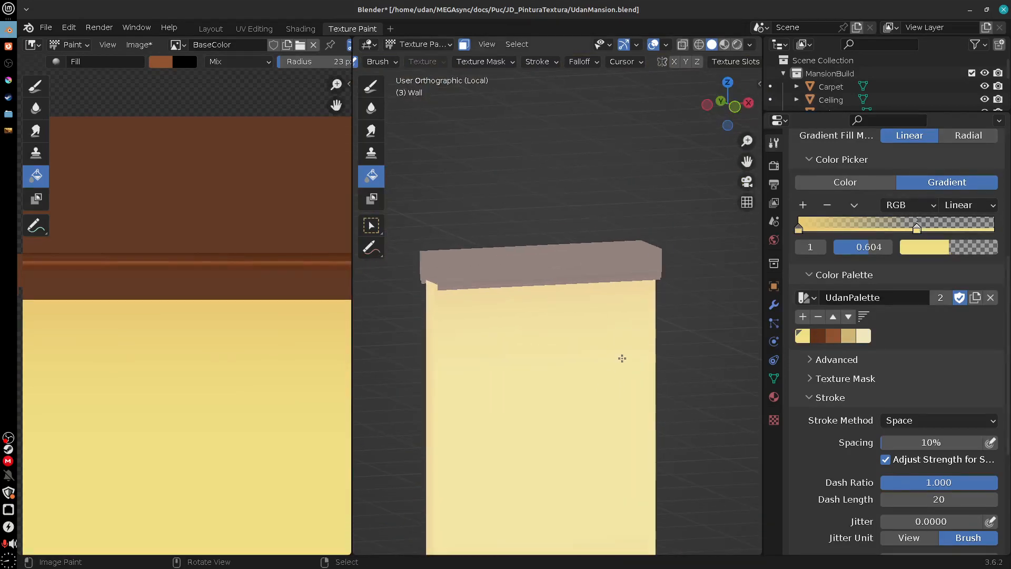
pyautogui.press('KP_1')
pyautogui.scroll(-2, 652, 345)
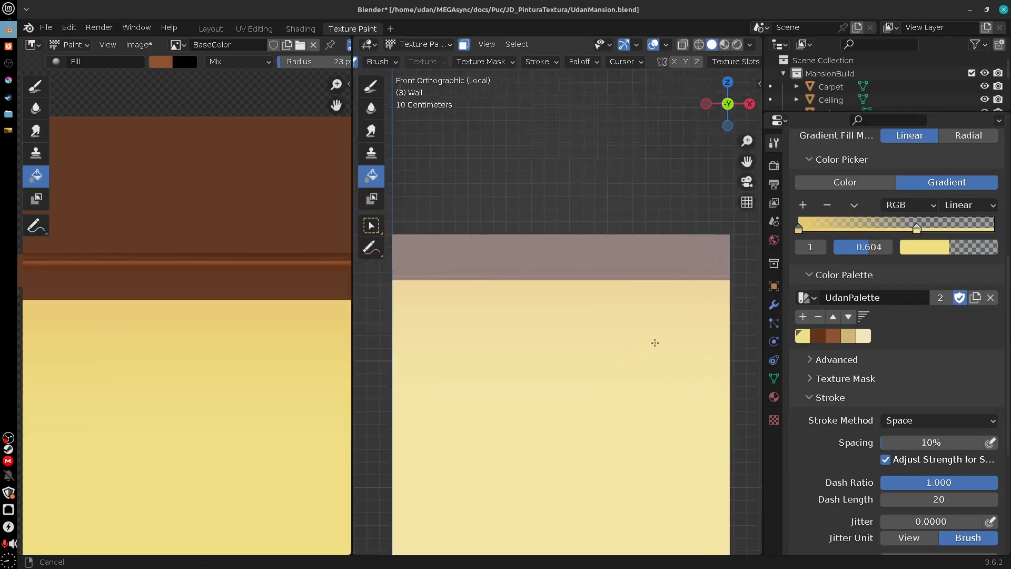
pyautogui.scroll(3, 646, 351)
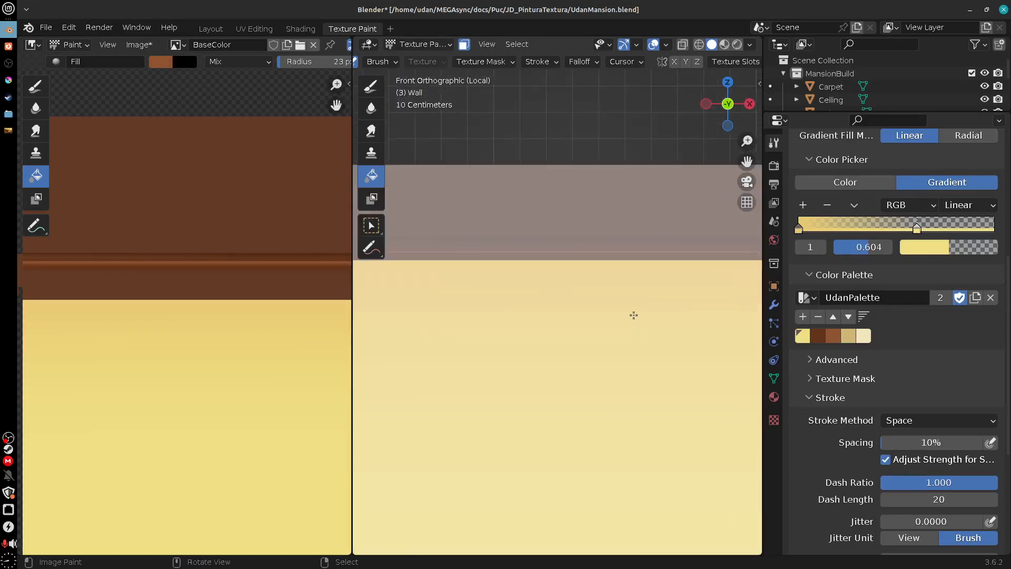
pyautogui.moveTo(637, 310); pyautogui.dragTo(543, 302, button='middle')
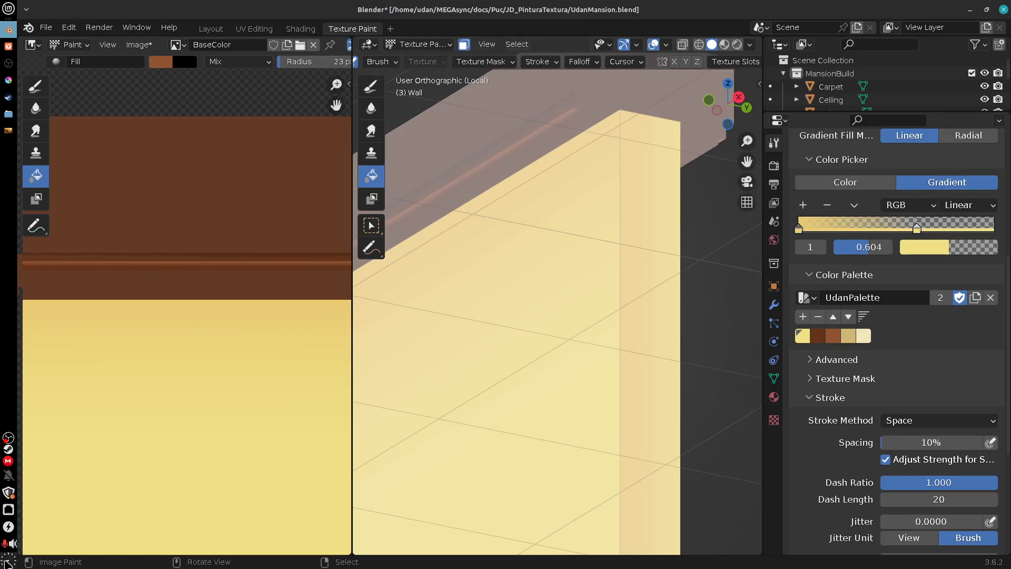
pyautogui.moveTo(7, 562)
pyautogui.scroll(-5, 549, 389)
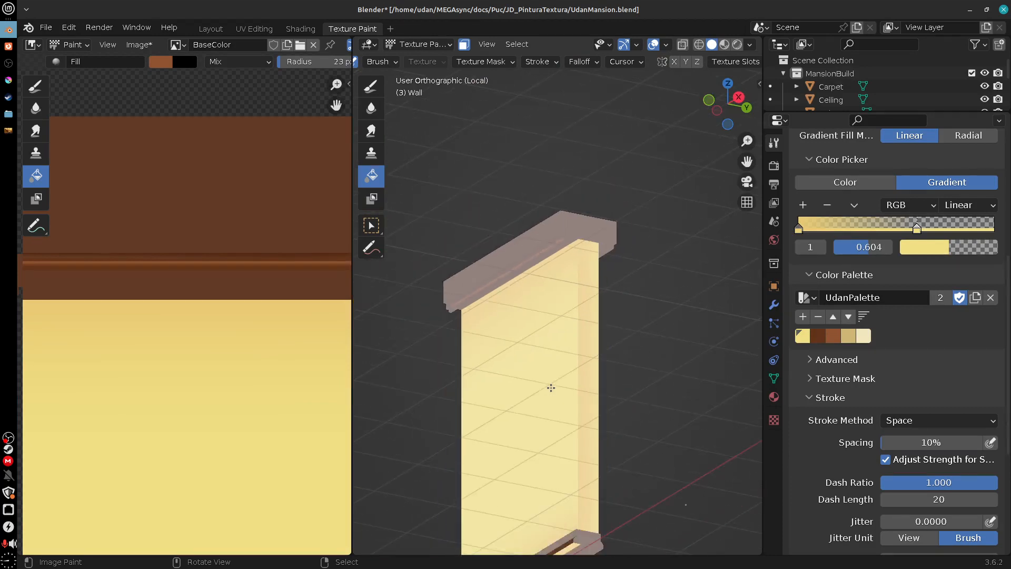
# Step: Undo the wall surfaces' yellow gradient fills and the most recent brown gradient fills on the upper trim
pyautogui.keyDown('ctrl'); pyautogui.click(554, 389); pyautogui.keyUp('ctrl')
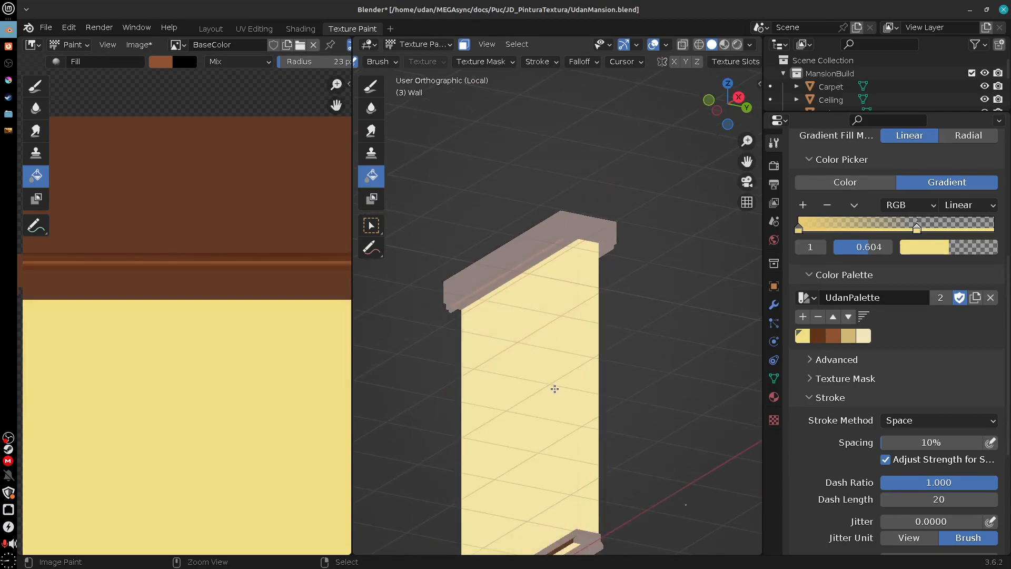
pyautogui.hotkey('ctrl', 'z')
pyautogui.hotkey('ctrl', 'z')
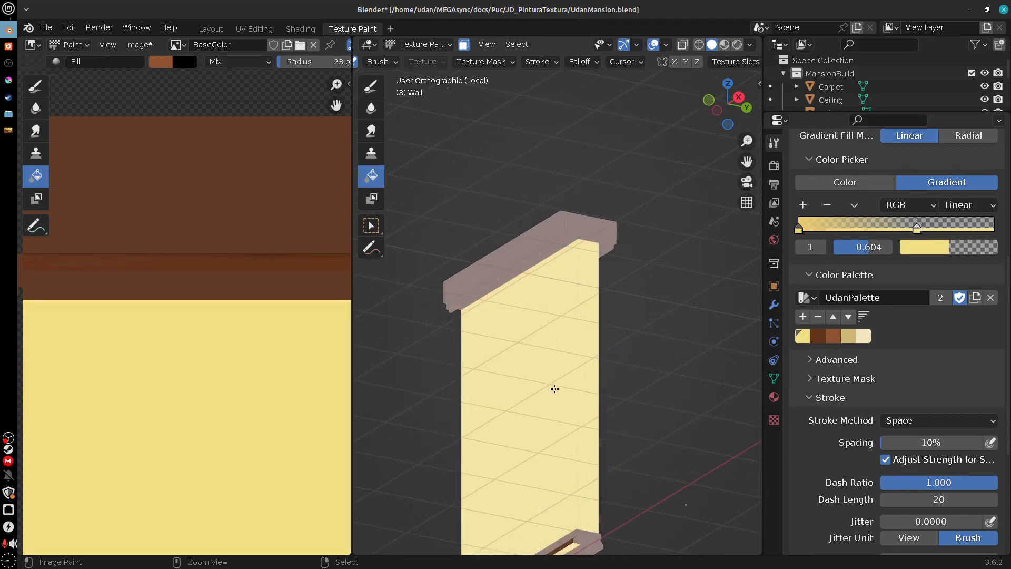
pyautogui.hotkey('ctrl', 'z')
pyautogui.hotkey('ctrl', 'z')
pyautogui.hotkey('ctrl', 'z')
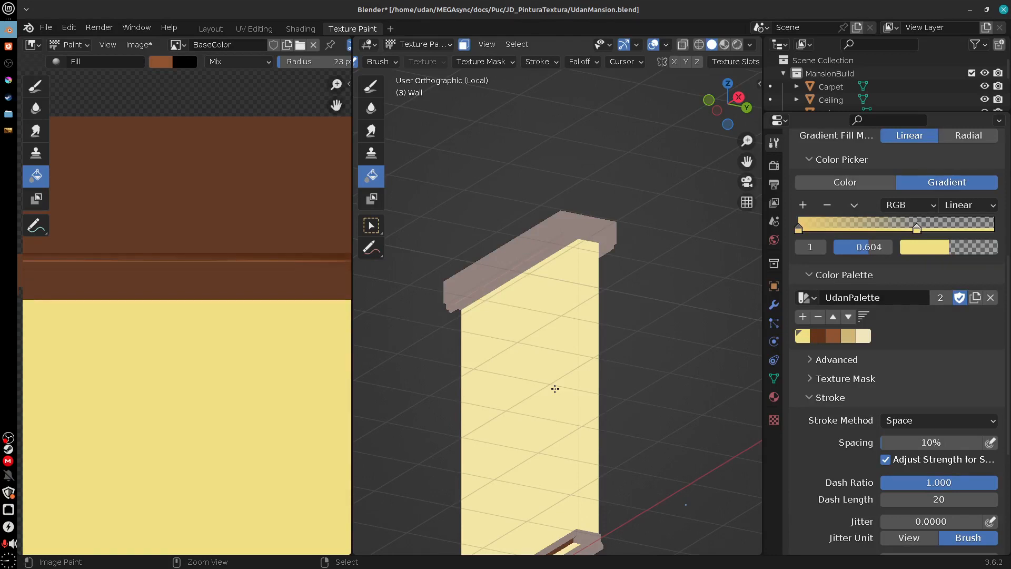
# Step: Restrict painting to the narrow moulding faces along the lower edge of the wall's upper trim
pyautogui.click(519, 267)
pyautogui.keyDown('shift'); pyautogui.rightClick(518, 266); pyautogui.keyUp('shift')
pyautogui.keyDown('shift'); pyautogui.rightClick(517, 269); pyautogui.keyUp('shift')
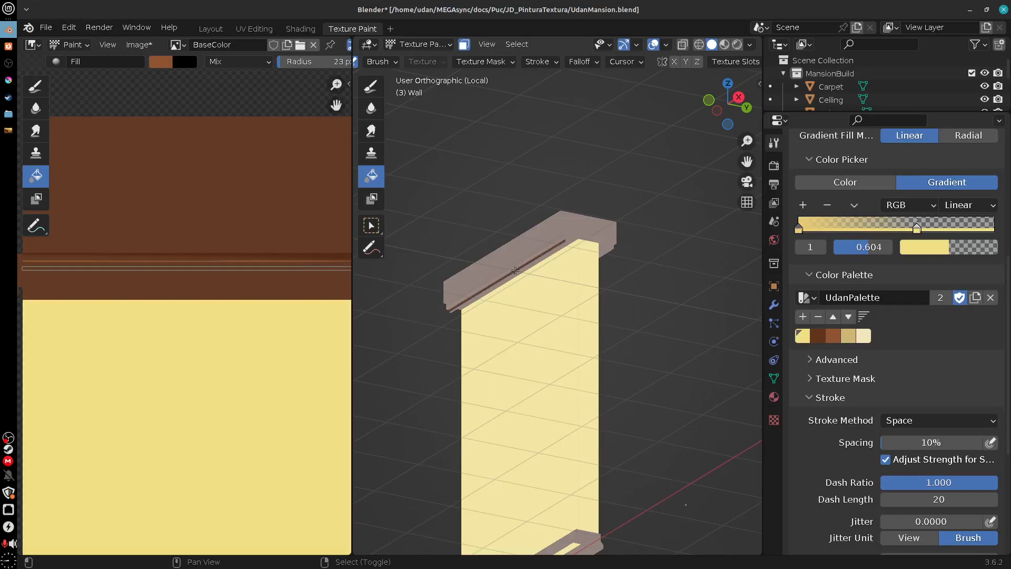
pyautogui.keyDown('shift'); pyautogui.rightClick(516, 266); pyautogui.keyUp('shift')
pyautogui.keyDown('shift'); pyautogui.rightClick(516, 267); pyautogui.keyUp('shift')
pyautogui.keyDown('shift'); pyautogui.rightClick(516, 266); pyautogui.keyUp('shift')
pyautogui.keyDown('shift'); pyautogui.rightClick(517, 263); pyautogui.keyUp('shift')
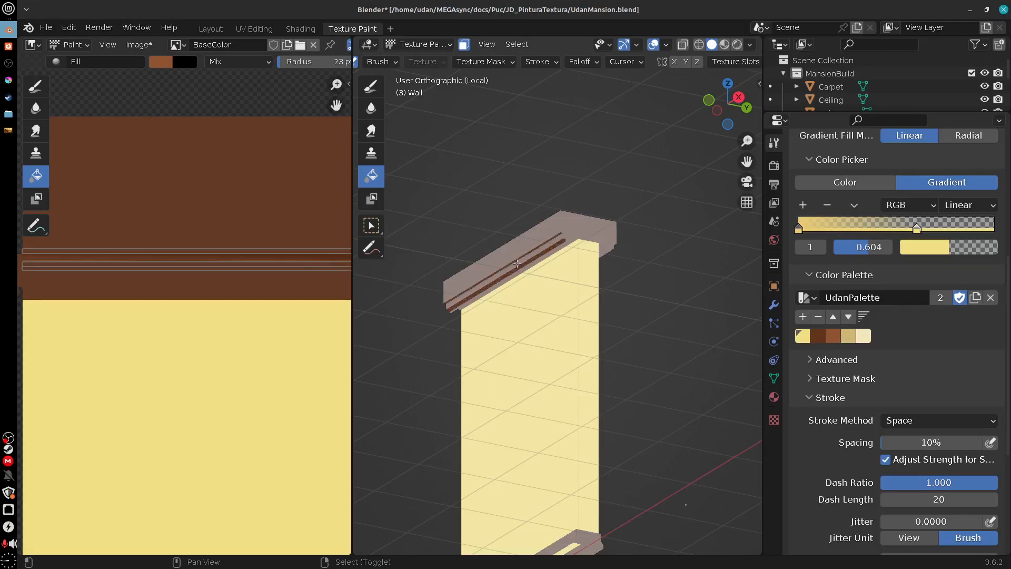
pyautogui.keyDown('shift'); pyautogui.rightClick(516, 264); pyautogui.keyUp('shift')
# Step: Fill the narrow moulding faces with the palette's flat dark brown, undoing the lighter brown attempt, and check the whole wall
pyautogui.moveTo(574, 277); pyautogui.dragTo(658, 305, button='middle')
pyautogui.click(819, 337)
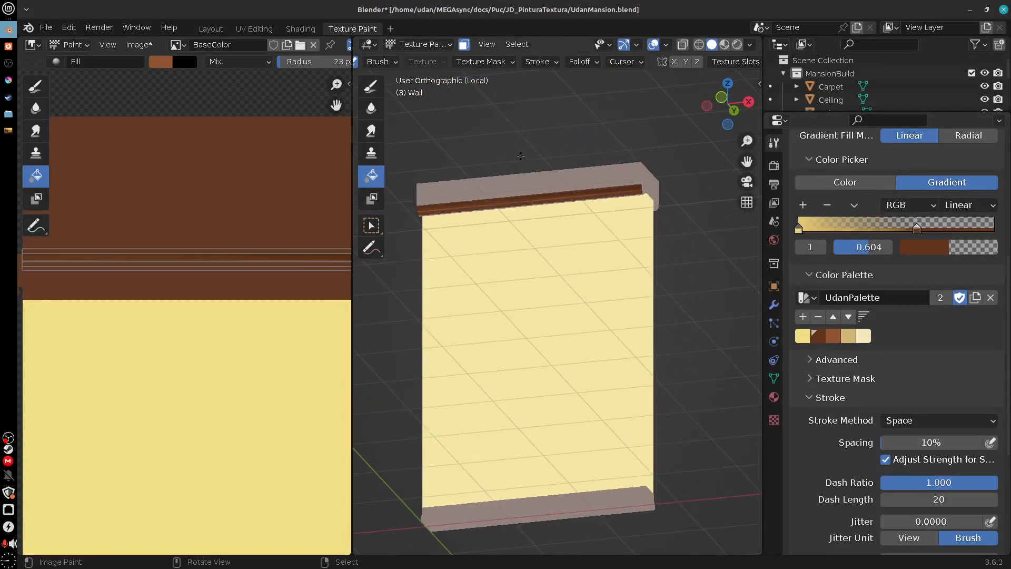
pyautogui.click(844, 182)
pyautogui.click(563, 198)
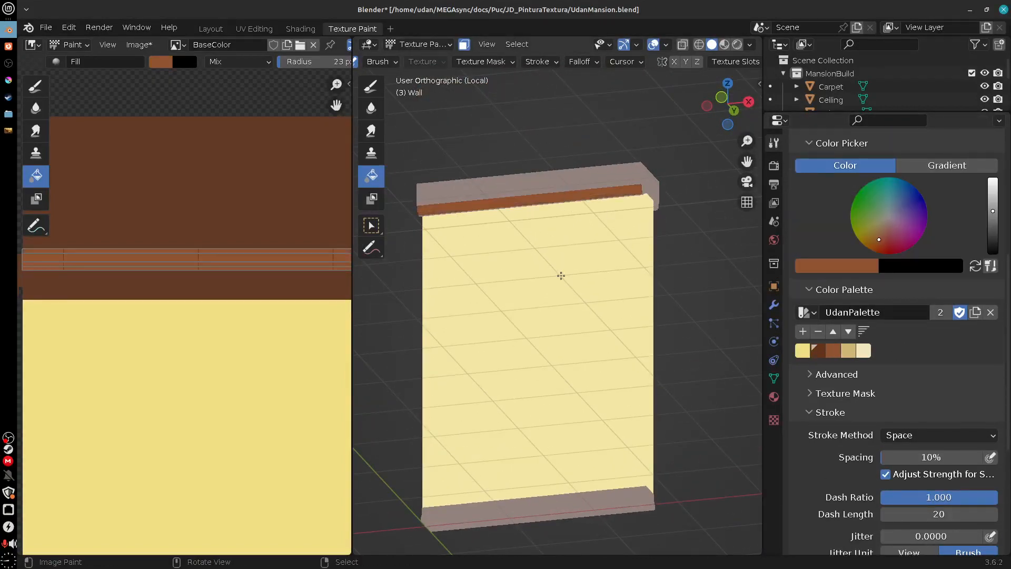
pyautogui.hotkey('ctrl', 'z')
pyautogui.click(820, 351)
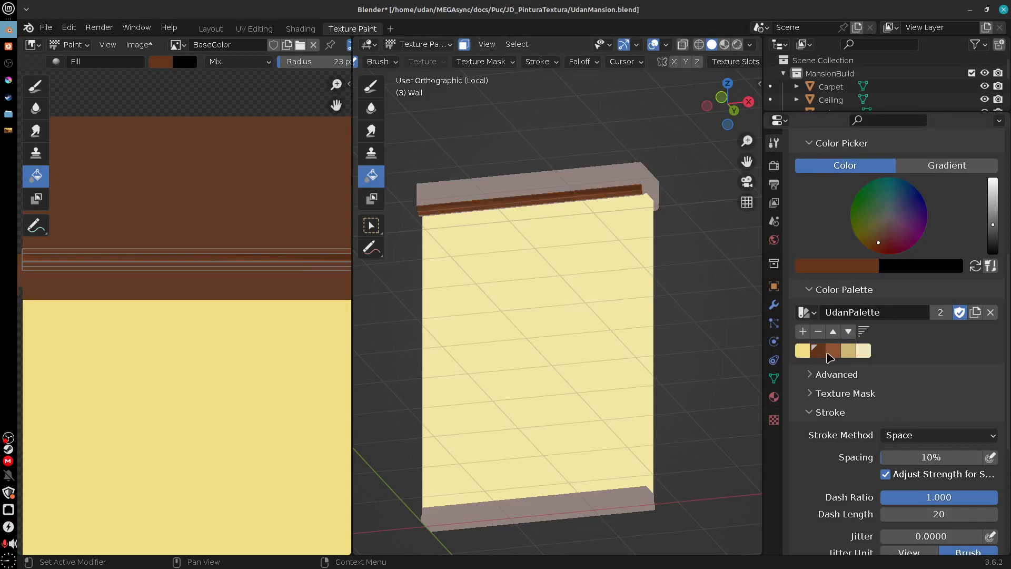
pyautogui.click(573, 197)
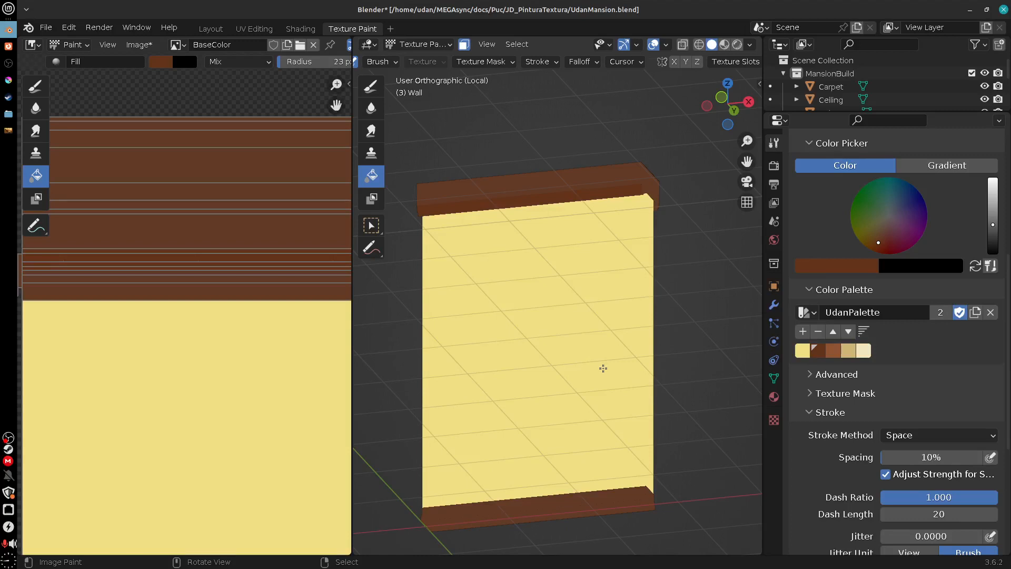
pyautogui.press('KP_1')
pyautogui.scroll(-3, 604, 367)
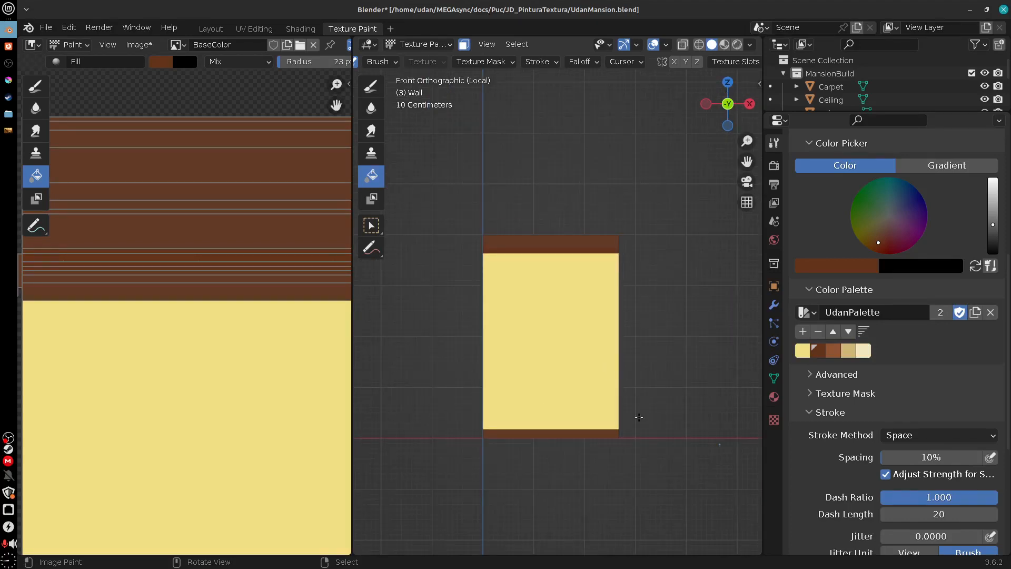
pyautogui.scroll(8, 800, 274)
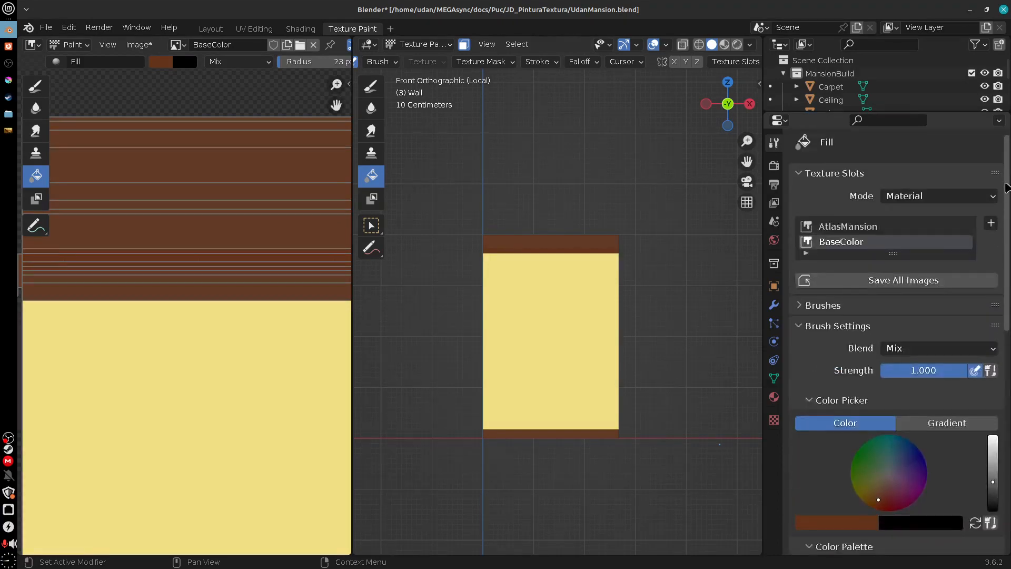
pyautogui.moveTo(669, 392)
pyautogui.keyDown('shift'); pyautogui.mouseDown(button='middle')
pyautogui.moveTo(625, 392)
pyautogui.moveTo(587, 428)
pyautogui.moveTo(573, 476)
pyautogui.mouseUp(button='middle'); pyautogui.keyUp('shift')
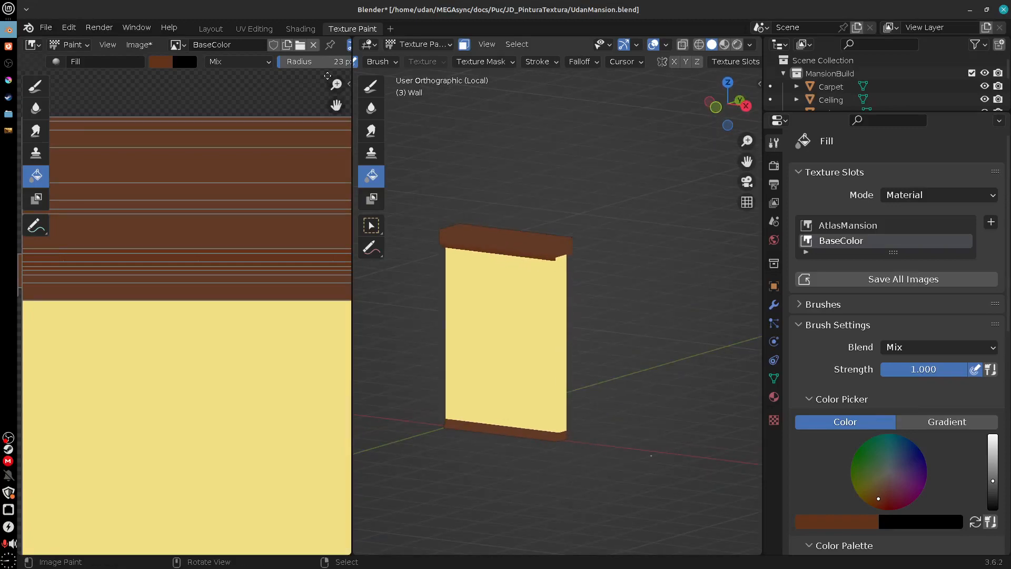
# Step: In the Shading workspace, duplicate the BaseColor and Mix nodes below the originals and feed the UV Map into the duplicated texture
pyautogui.click(300, 28)
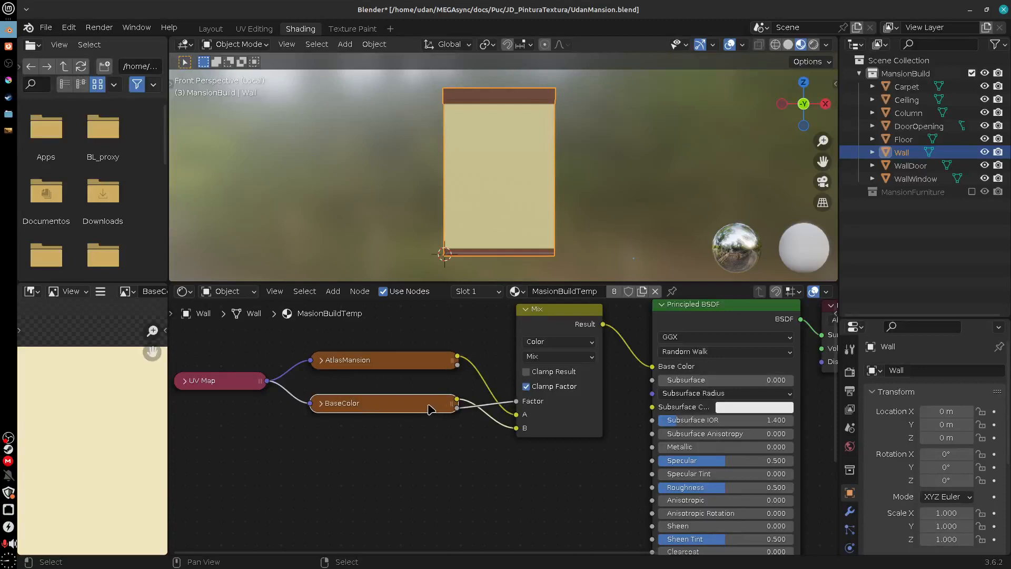
pyautogui.click(558, 333)
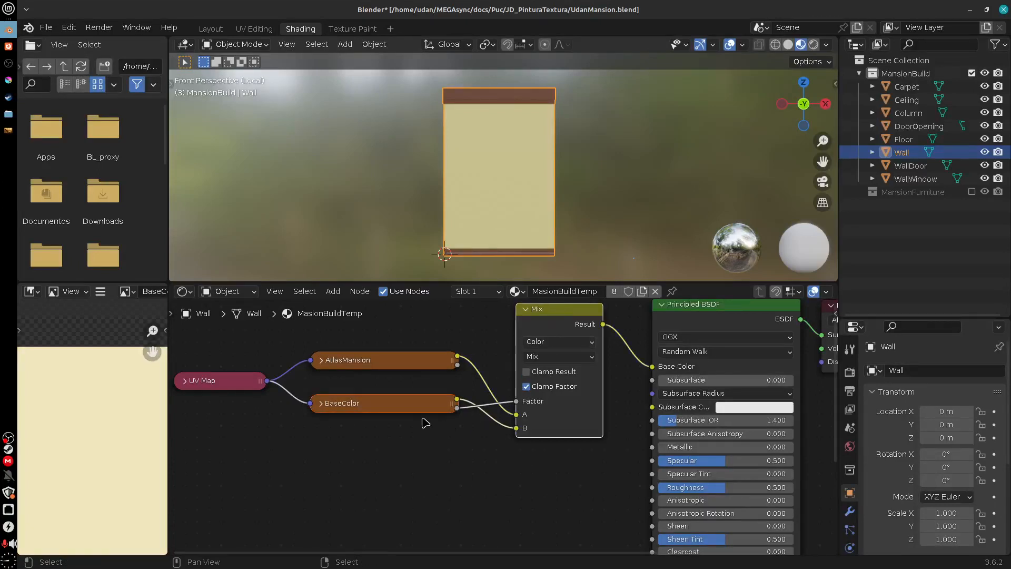
pyautogui.moveTo(485, 478); pyautogui.dragTo(463, 449, button='middle')
pyautogui.hotkey('shift', 'd')
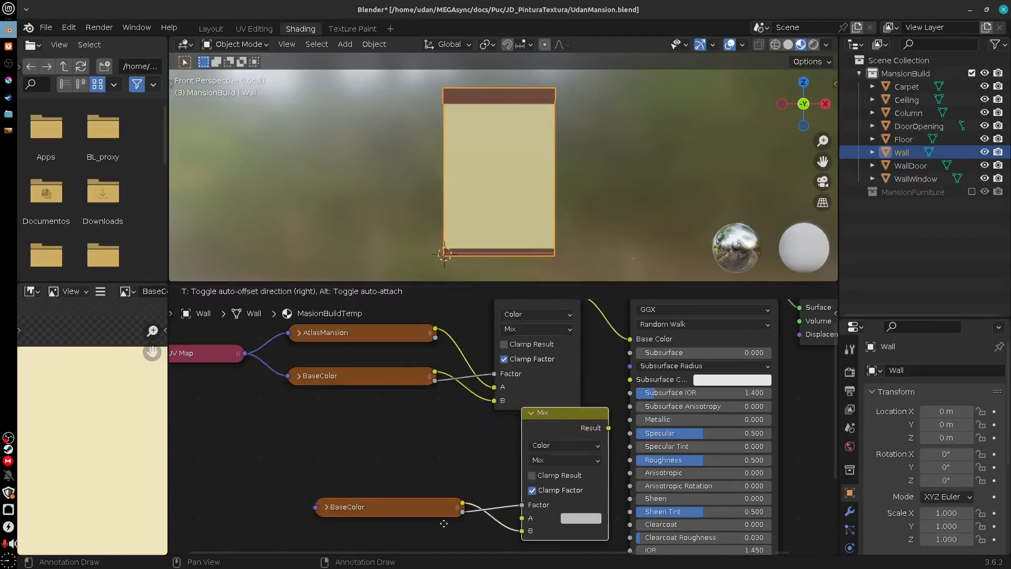
pyautogui.click(422, 529)
pyautogui.moveTo(245, 338); pyautogui.dragTo(291, 522)
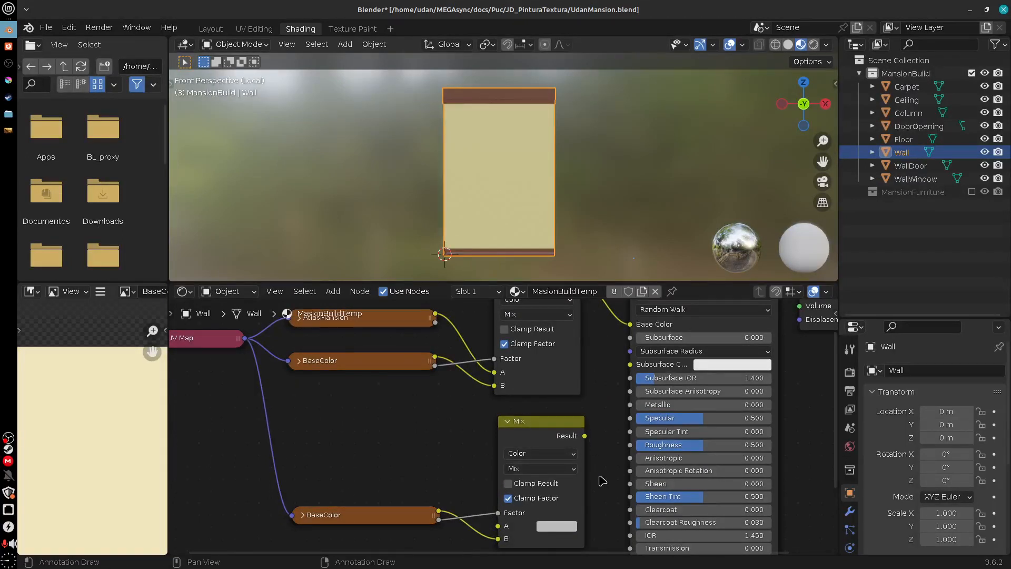
# Step: Move the UV Map, AtlasMansion, BaseColor and first Mix nodes back, and place the duplicated Mix just before the Principled BSDF
pyautogui.moveTo(602, 480); pyautogui.dragTo(629, 432, button='middle')
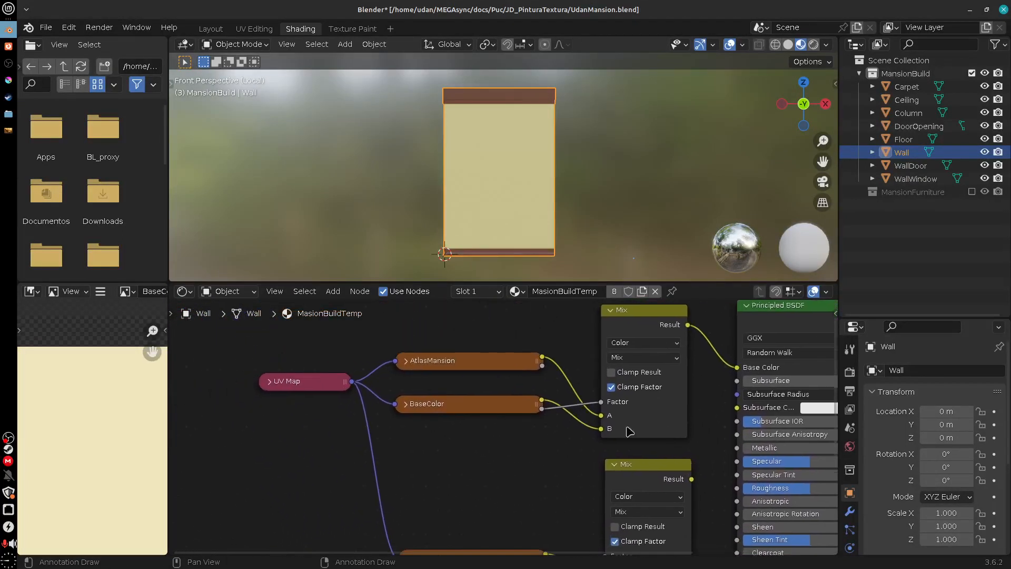
pyautogui.moveTo(302, 383); pyautogui.dragTo(236, 394)
pyautogui.moveTo(492, 401); pyautogui.dragTo(450, 400)
pyautogui.moveTo(467, 360); pyautogui.dragTo(421, 368)
pyautogui.moveTo(421, 368); pyautogui.dragTo(268, 363, button='middle')
pyautogui.moveTo(592, 327); pyautogui.dragTo(517, 327)
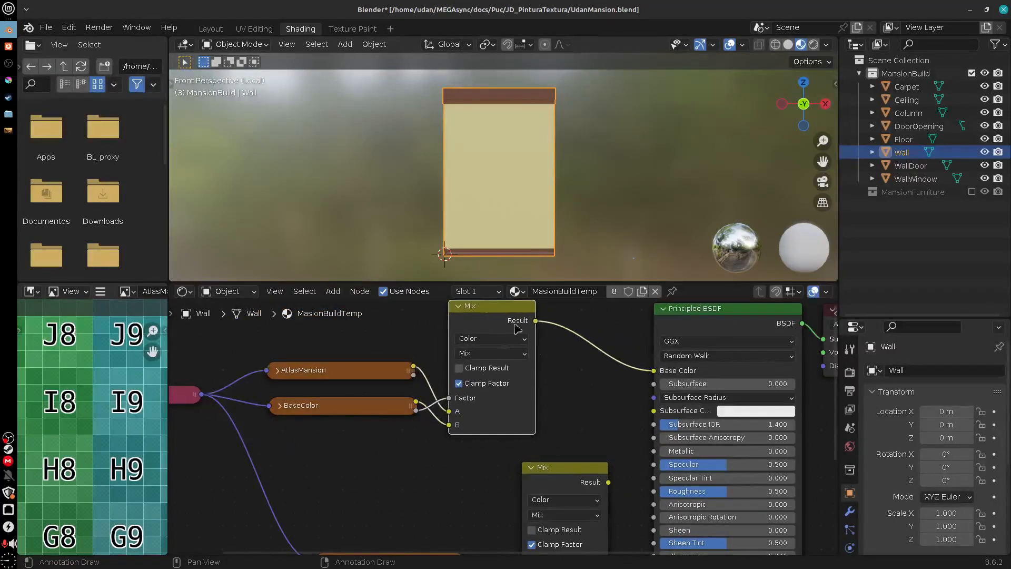
pyautogui.moveTo(569, 480); pyautogui.dragTo(601, 405)
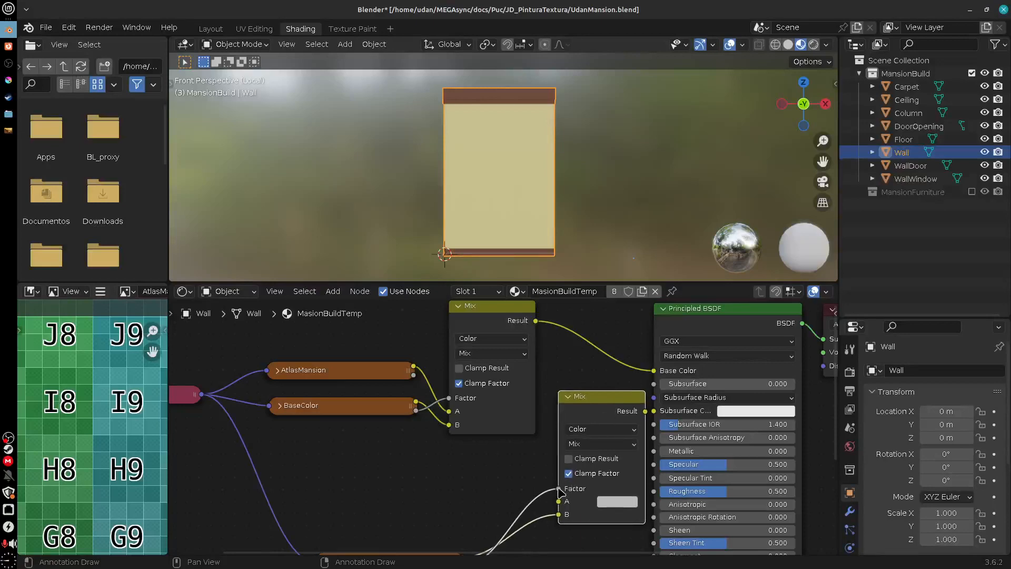
# Step: Chain the first Mix result into the second's A input, the duplicated texture's alpha into its Factor, and its result into Base Color
pyautogui.moveTo(558, 501); pyautogui.dragTo(548, 451)
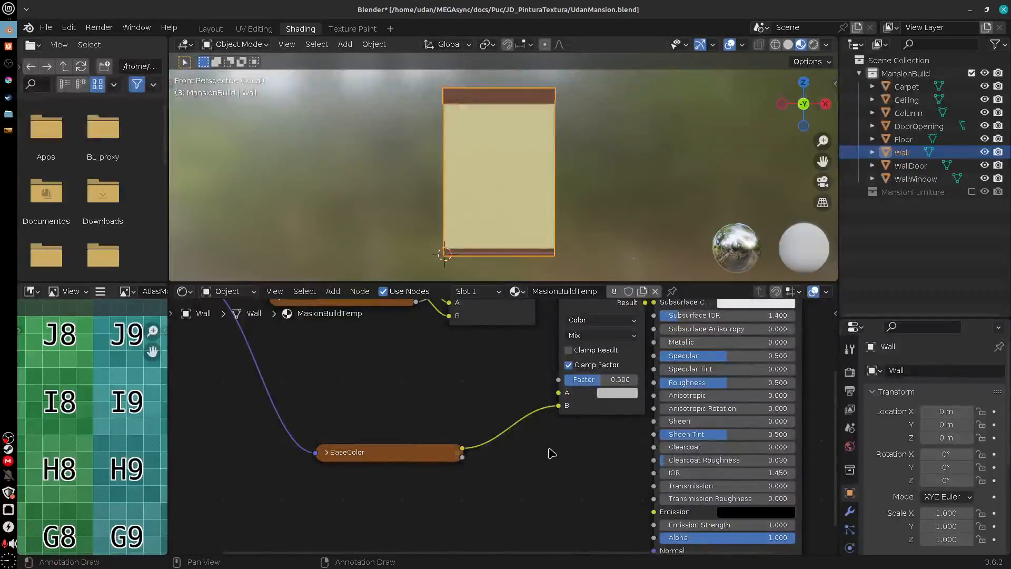
pyautogui.keyDown('shift'); pyautogui.scroll(3, 583, 503); pyautogui.keyUp('shift')
pyautogui.moveTo(579, 499); pyautogui.dragTo(583, 514, button='middle')
pyautogui.moveTo(462, 398); pyautogui.dragTo(579, 404, button='middle')
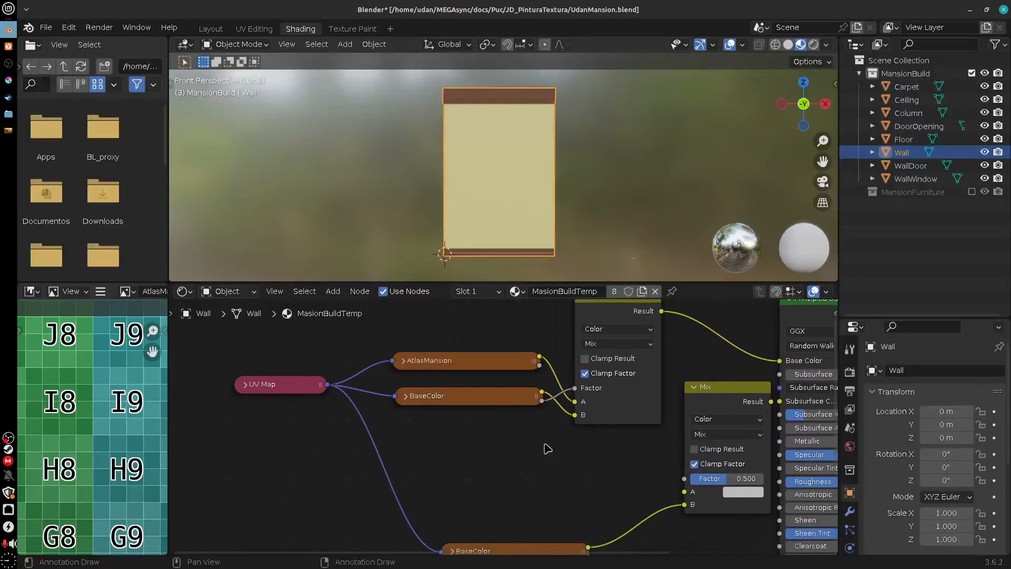
pyautogui.moveTo(619, 443); pyautogui.dragTo(600, 418, button='middle')
pyautogui.moveTo(567, 530); pyautogui.dragTo(674, 454)
pyautogui.moveTo(759, 335); pyautogui.dragTo(664, 466)
pyautogui.moveTo(679, 447); pyautogui.dragTo(559, 513, button='middle')
pyautogui.moveTo(558, 512); pyautogui.dragTo(551, 490)
pyautogui.moveTo(624, 419); pyautogui.dragTo(637, 400)
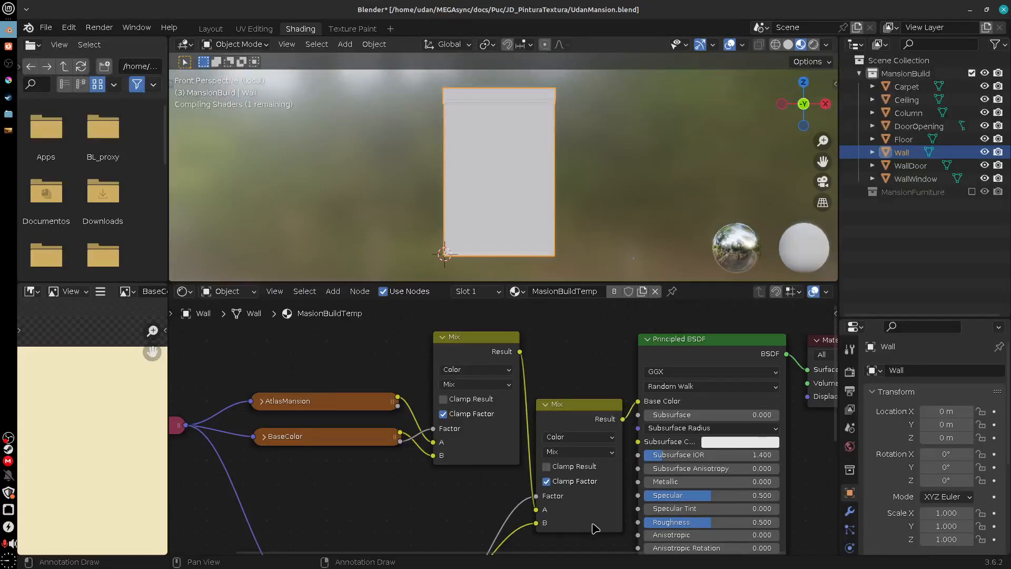
# Step: Expand the duplicated BaseColor texture node below the Mix nodes and unlink its image
pyautogui.moveTo(593, 523); pyautogui.dragTo(676, 356, button='middle')
pyautogui.click(411, 454)
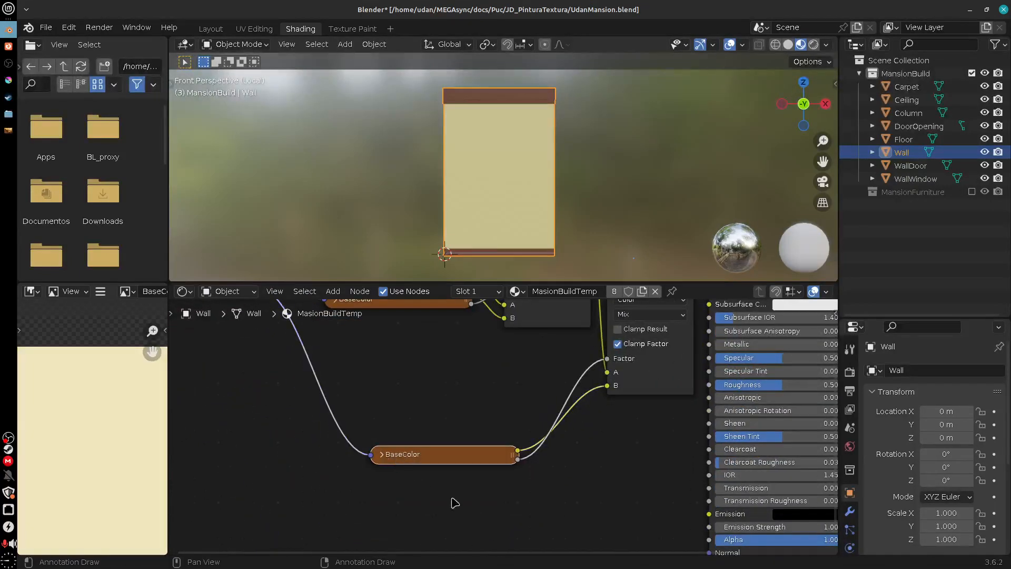
pyautogui.click(381, 454)
pyautogui.moveTo(400, 500); pyautogui.dragTo(414, 410, button='middle')
pyautogui.click(518, 410)
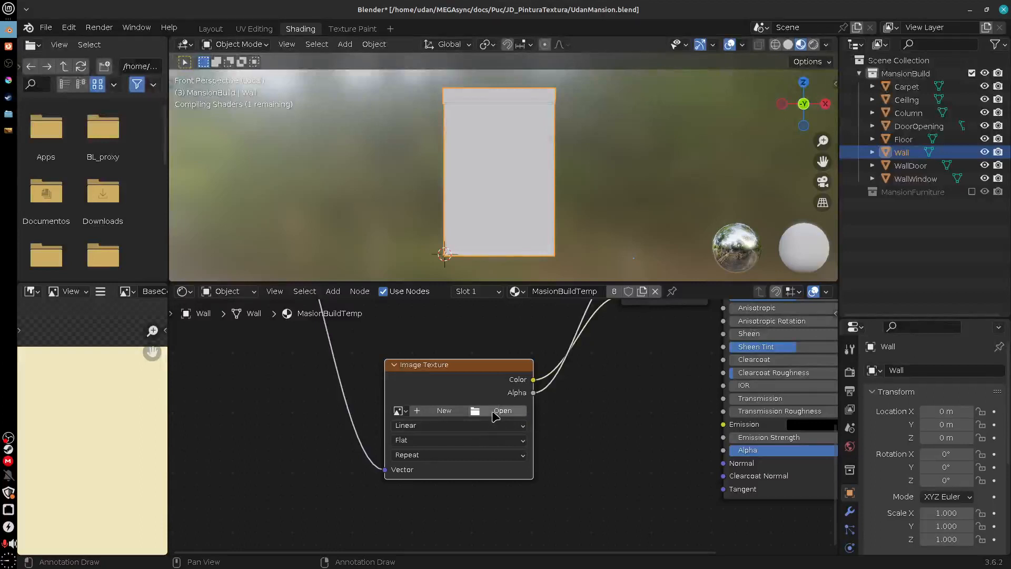
# Step: Create a blank 2048 × 2048 px image with alpha named Shade in the emptied texture node
pyautogui.click(456, 412)
pyautogui.click(489, 435)
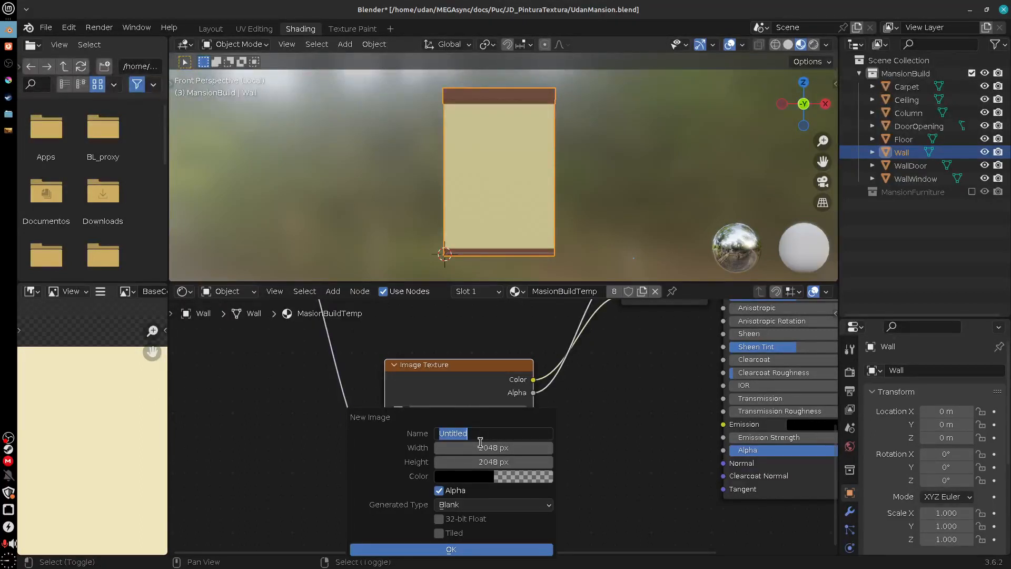
pyautogui.write('Sh')
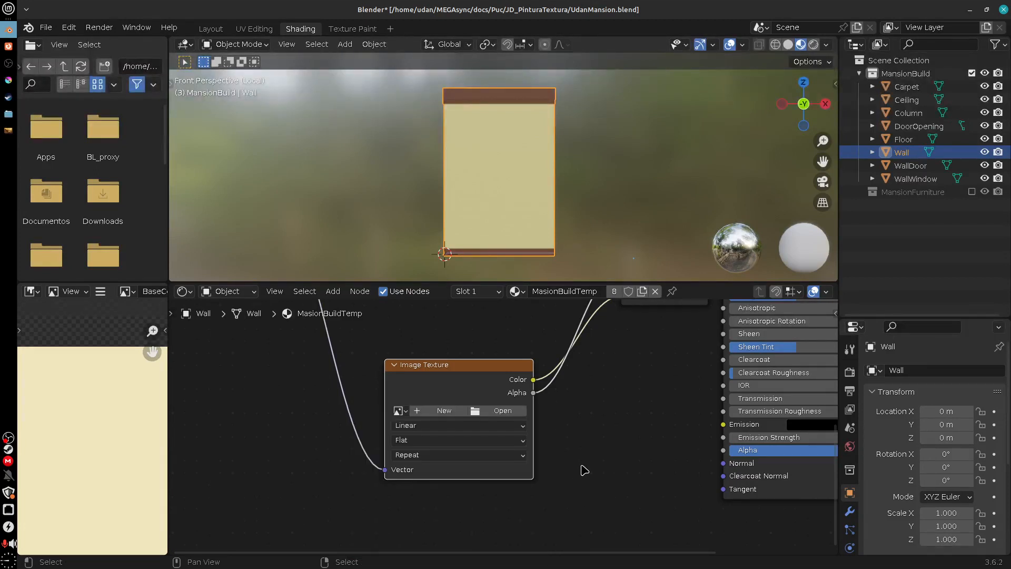
pyautogui.click(431, 411)
pyautogui.click(468, 431)
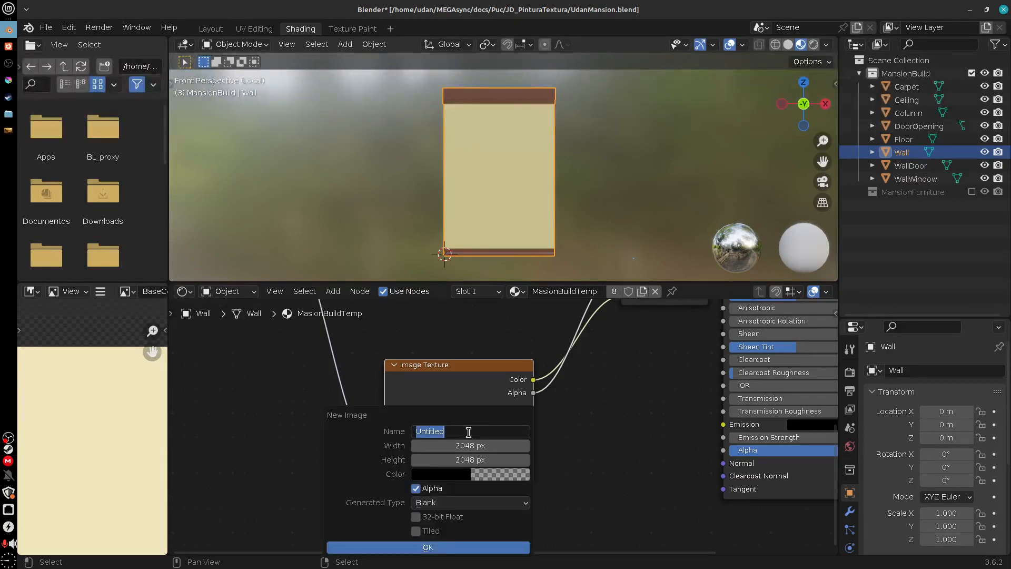
pyautogui.write('Shade')
pyautogui.press('Return')
pyautogui.click(463, 546)
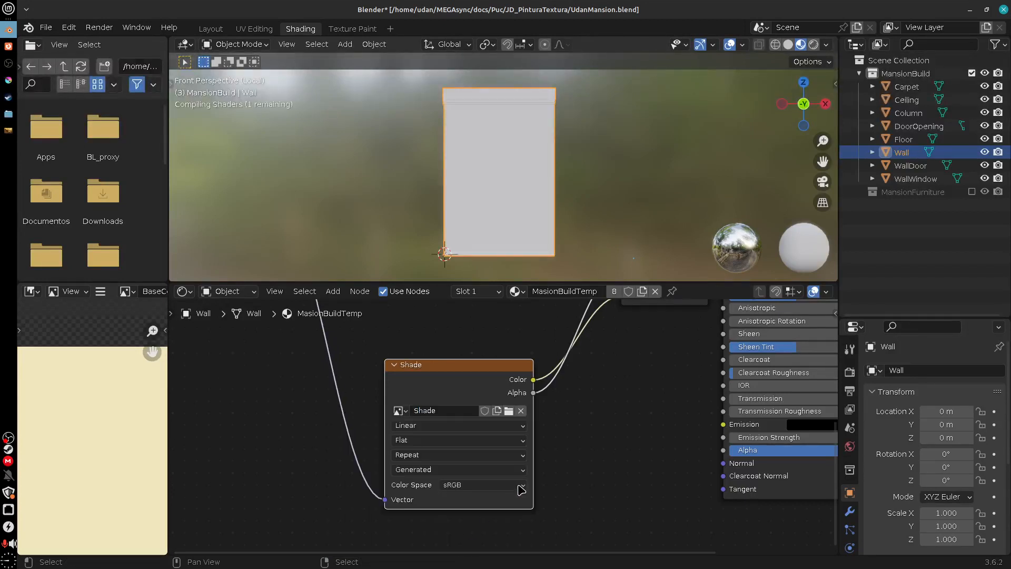
# Step: Collapse the Shade node and space it out with the second Mix and Principled BSDF nodes so the links read clearly
pyautogui.moveTo(555, 433); pyautogui.dragTo(537, 485, button='middle')
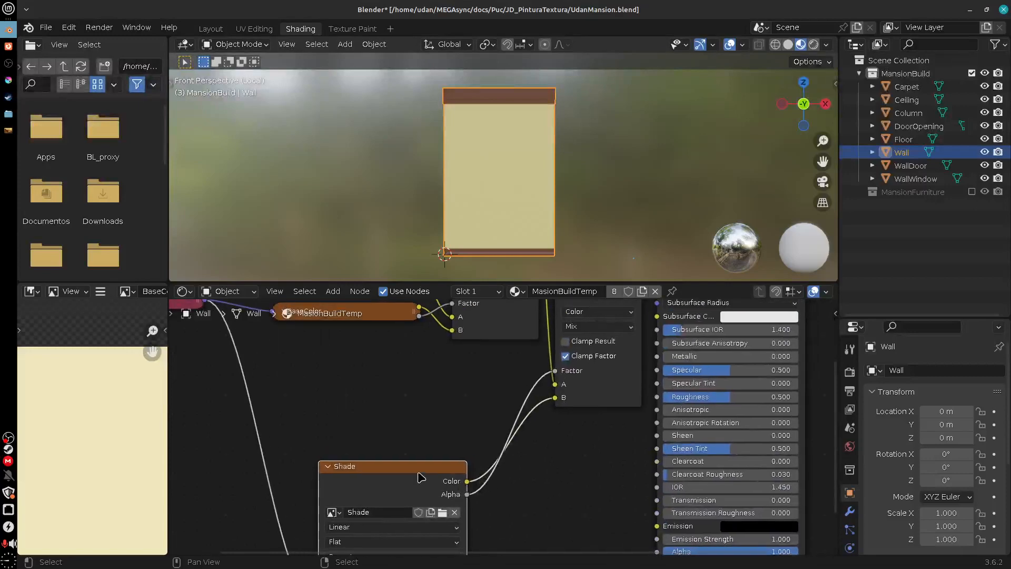
pyautogui.moveTo(419, 476); pyautogui.dragTo(406, 399)
pyautogui.click(394, 362)
pyautogui.moveTo(557, 429); pyautogui.dragTo(454, 542, button='middle')
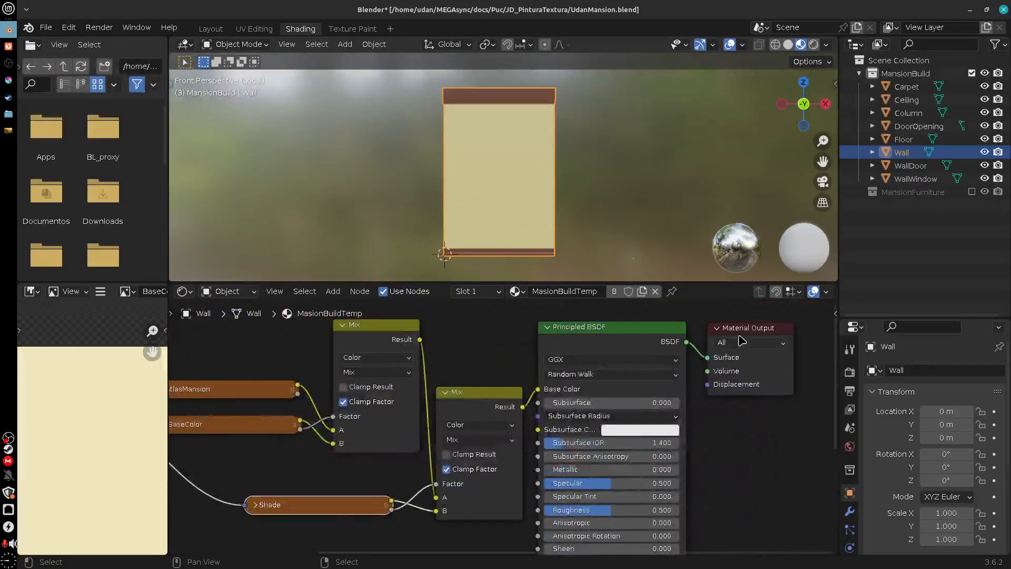
pyautogui.moveTo(635, 328); pyautogui.dragTo(657, 328)
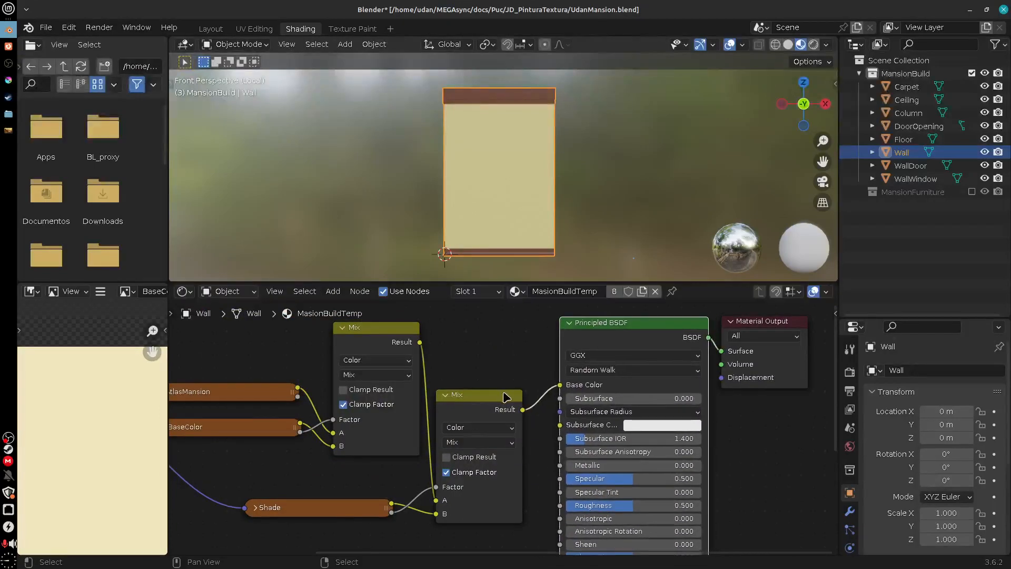
pyautogui.moveTo(474, 394); pyautogui.dragTo(489, 377)
pyautogui.click(358, 512)
pyautogui.moveTo(358, 512); pyautogui.dragTo(387, 509)
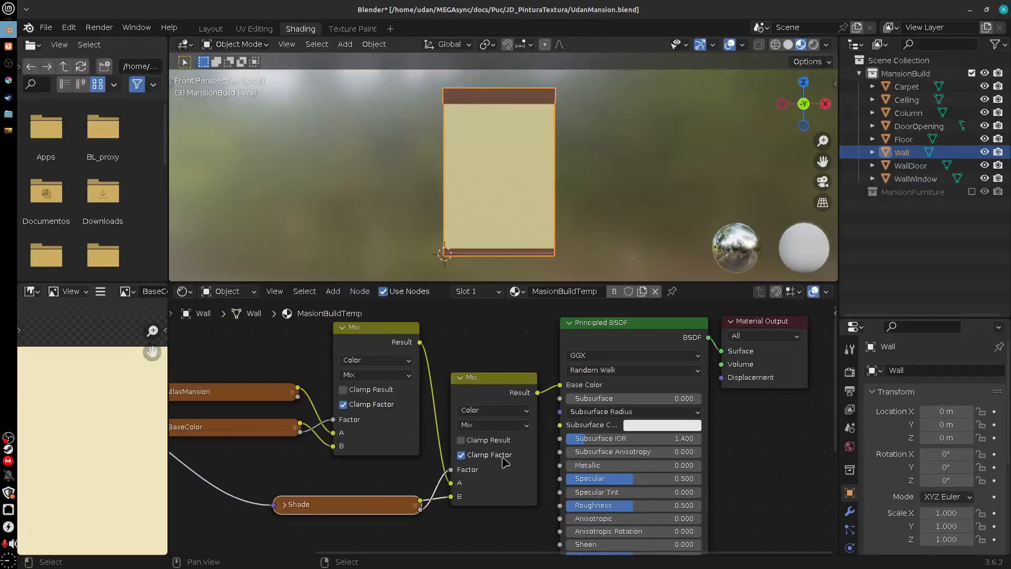
# Step: Review the second Mix node's blending modes, keep Mix, and nudge the Shade node closer to it
pyautogui.scroll(1, 504, 427)
pyautogui.click(509, 426)
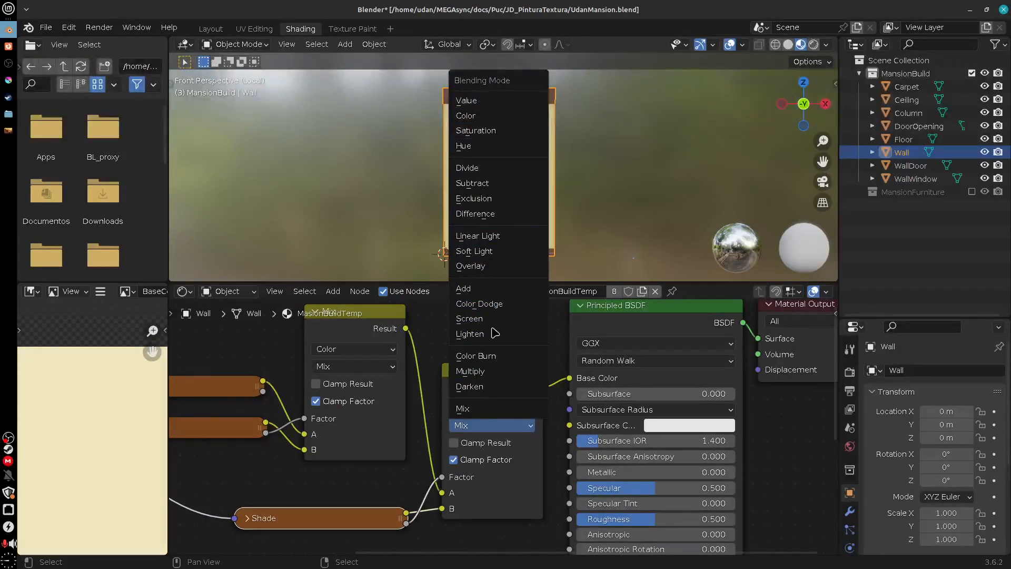
pyautogui.press('Escape')
pyautogui.moveTo(480, 519); pyautogui.dragTo(566, 468, button='middle')
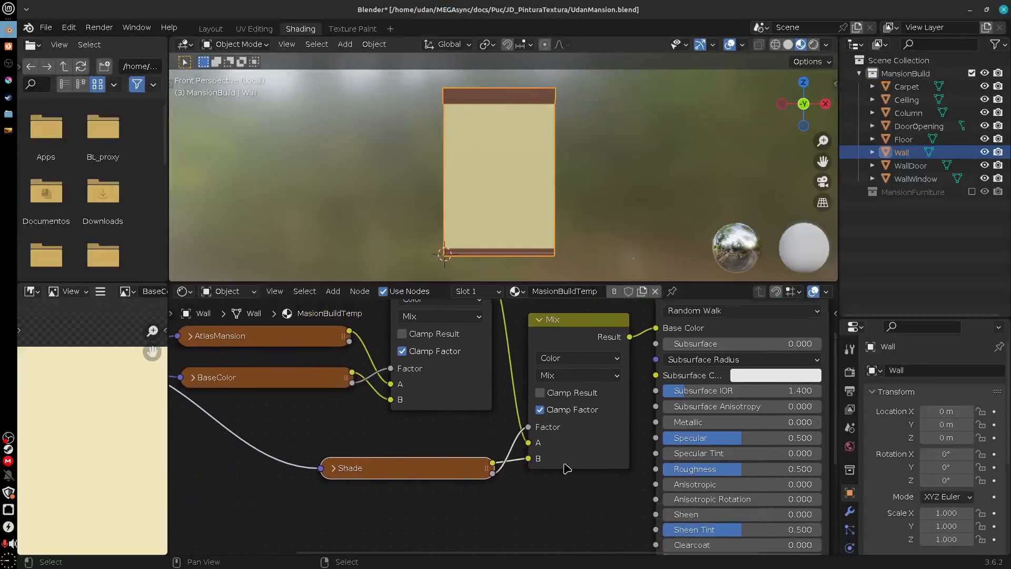
pyautogui.moveTo(464, 474); pyautogui.dragTo(472, 480)
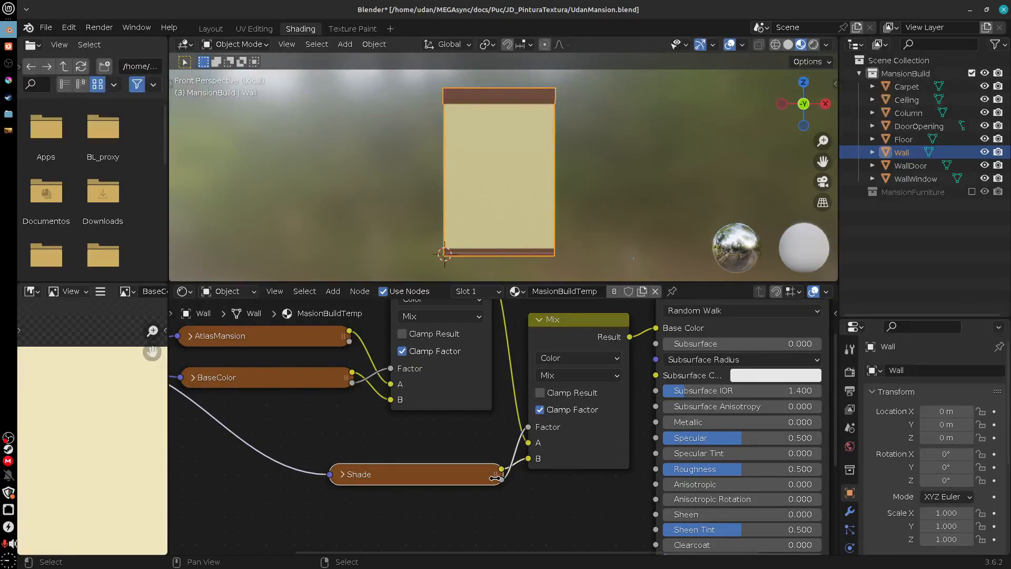
# Step: In the Texture Paint workspace, show the wall from the front in Material Preview, keeping only the narrow strip under the top moulding face selected
pyautogui.click(352, 29)
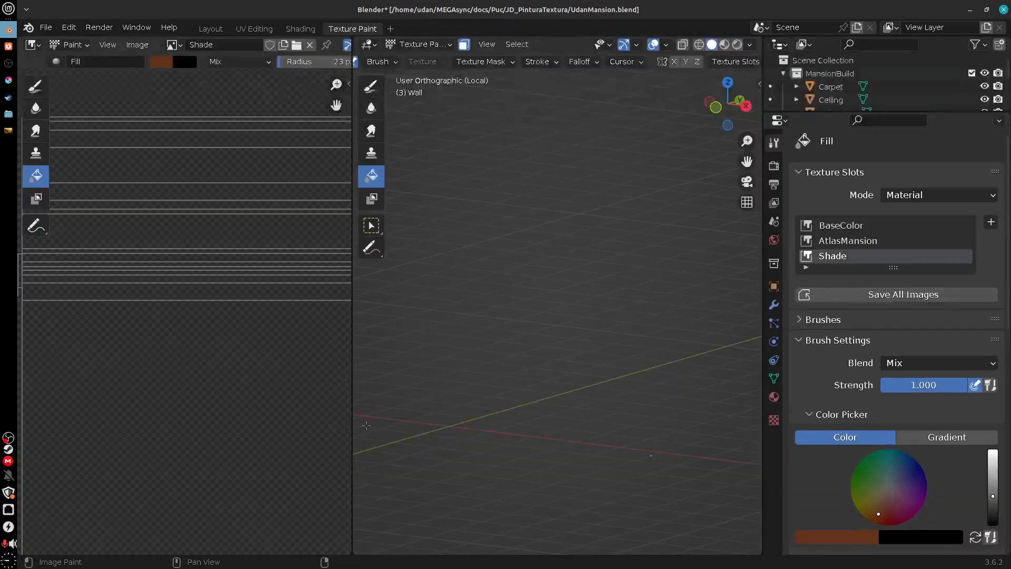
pyautogui.click(724, 44)
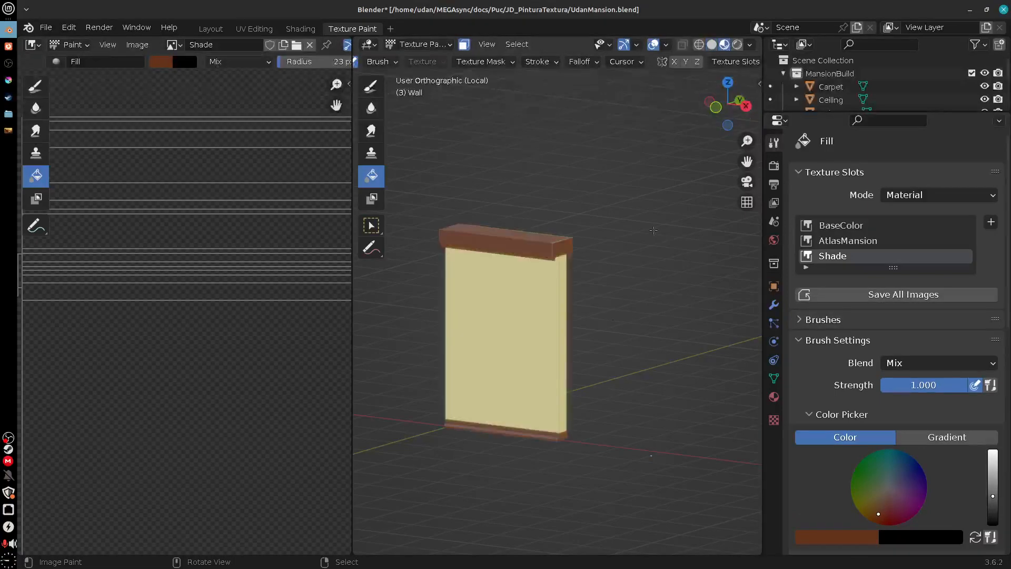
pyautogui.moveTo(632, 363); pyautogui.dragTo(611, 380, button='middle')
pyautogui.press('KP_1')
pyautogui.scroll(2, 635, 336)
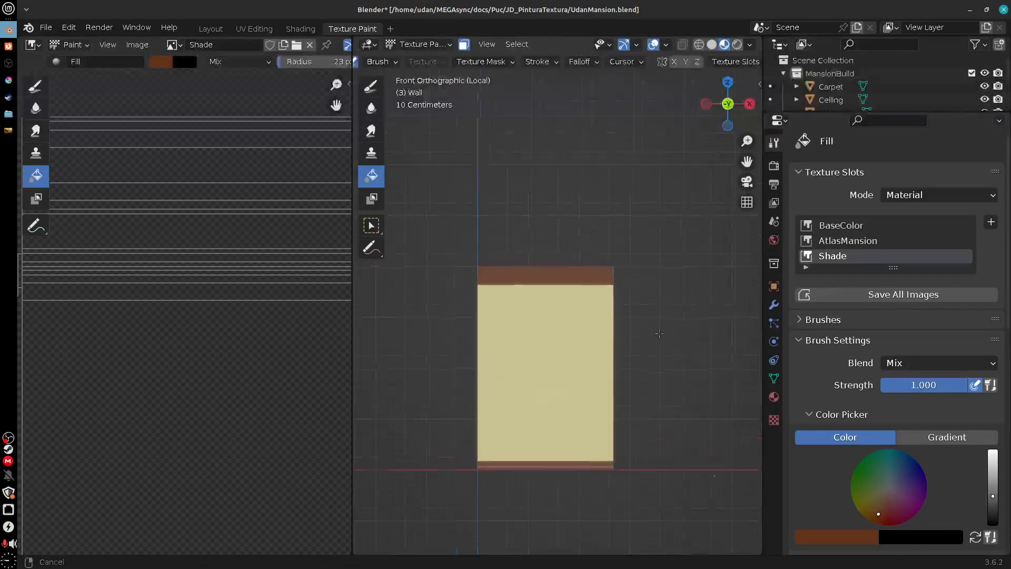
pyautogui.scroll(4, 636, 336)
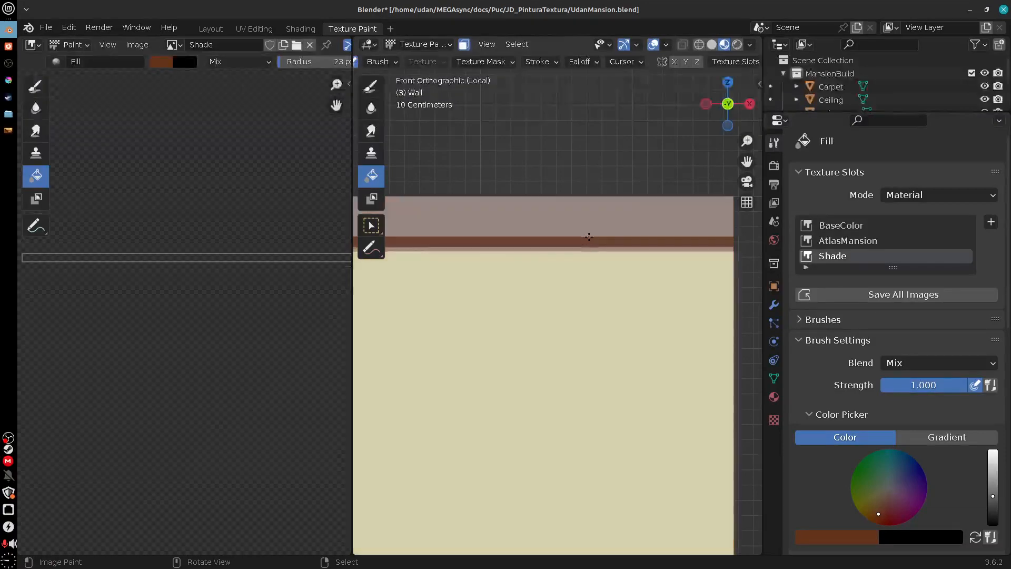
pyautogui.click(581, 229)
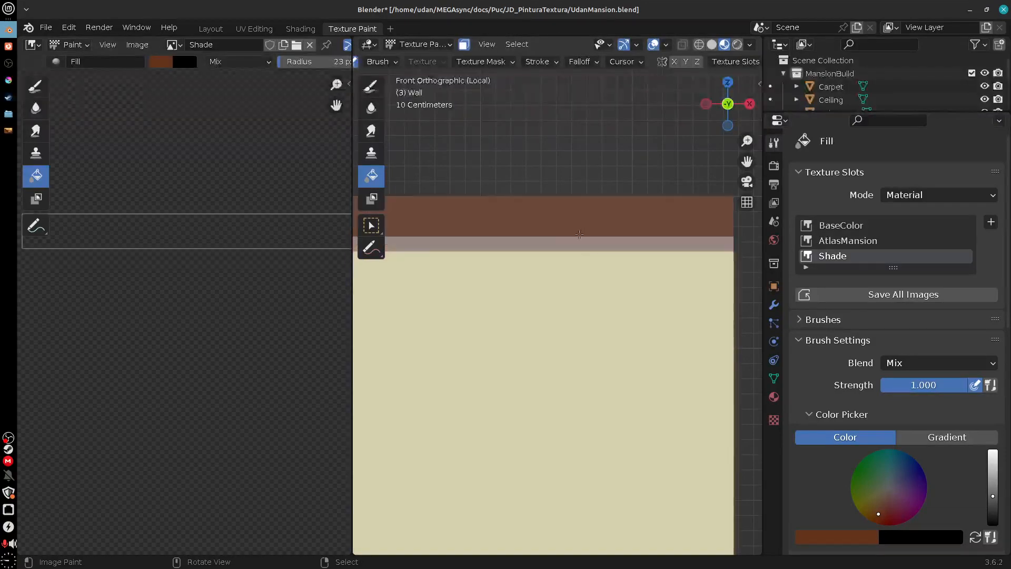
pyautogui.hotkey('ctrl', 'z')
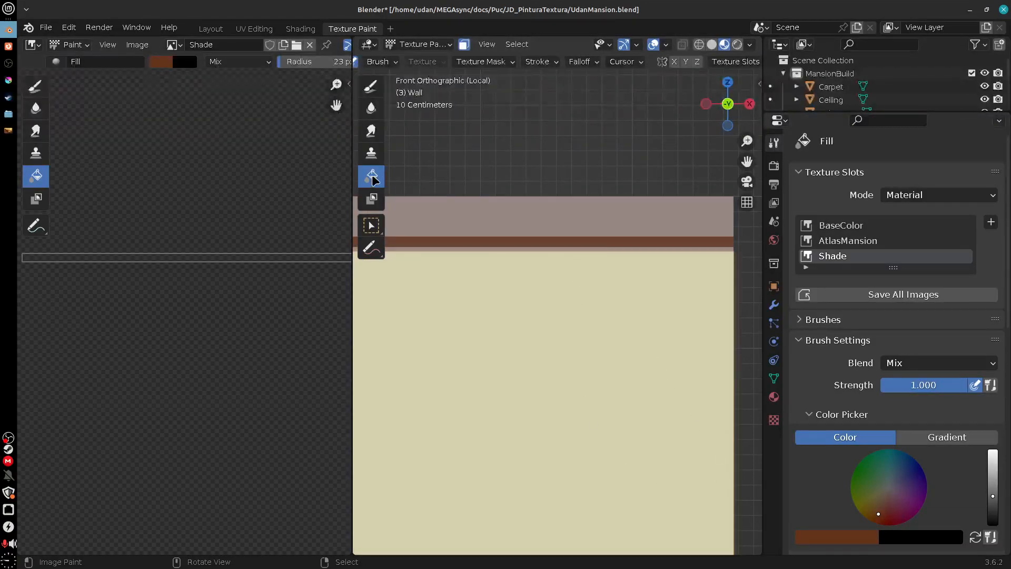
# Step: Switch the Fill tool's colour to a gradient and make its first stop black
pyautogui.click(966, 437)
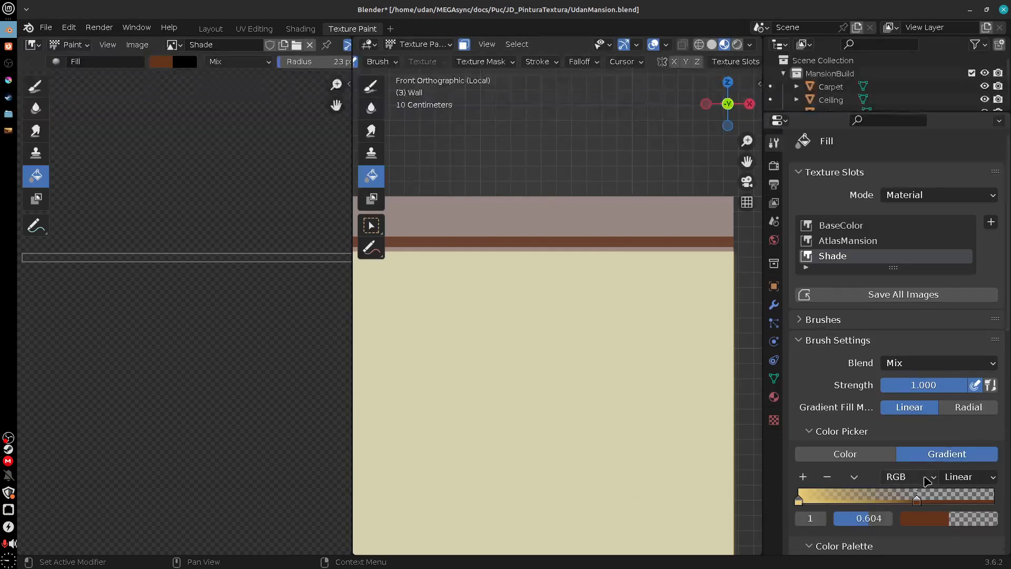
pyautogui.click(798, 498)
pyautogui.click(953, 528)
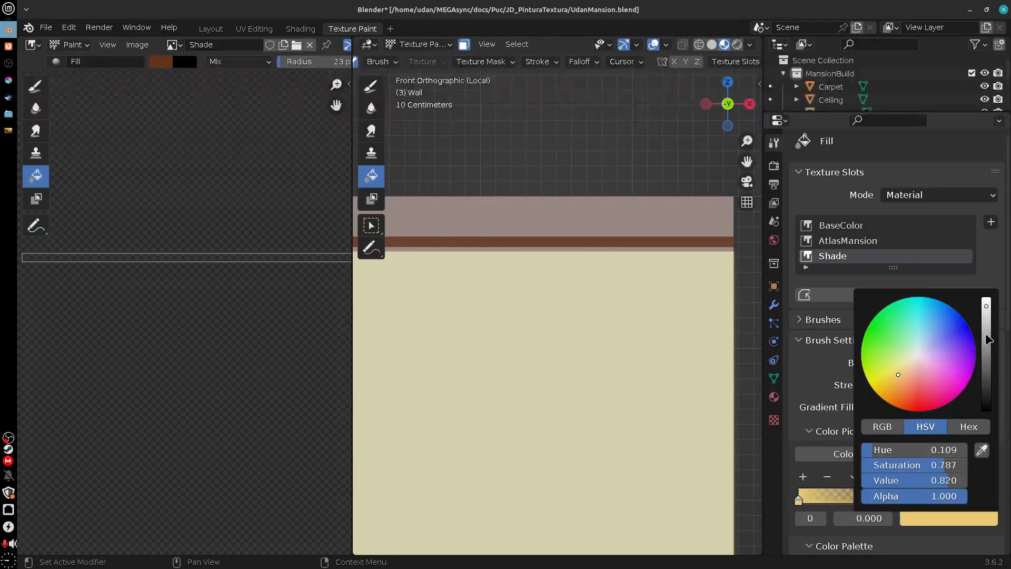
pyautogui.moveTo(988, 339); pyautogui.dragTo(989, 436)
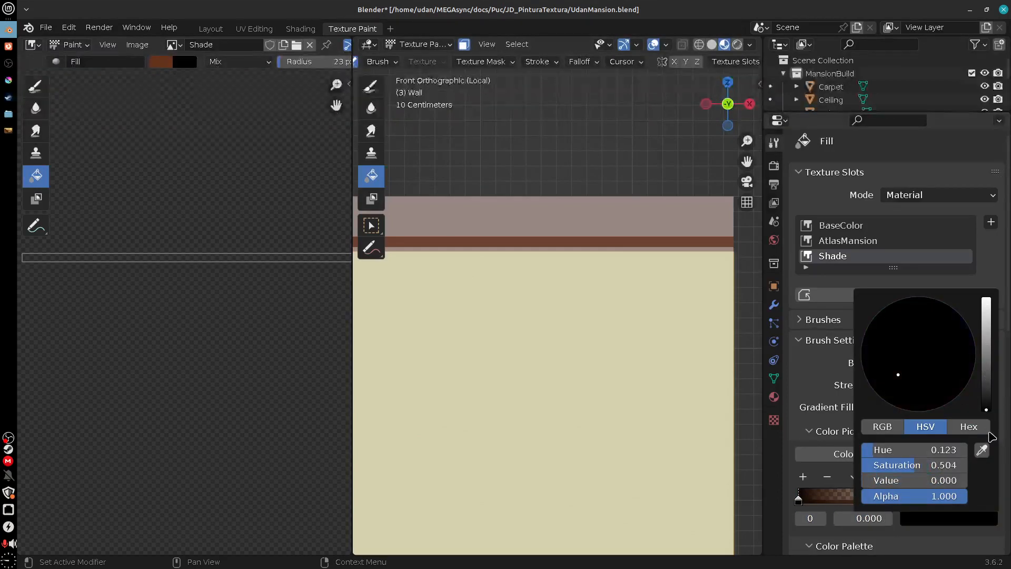
# Step: Change the colour of the gradient's transparent second stop to white
pyautogui.click(916, 498)
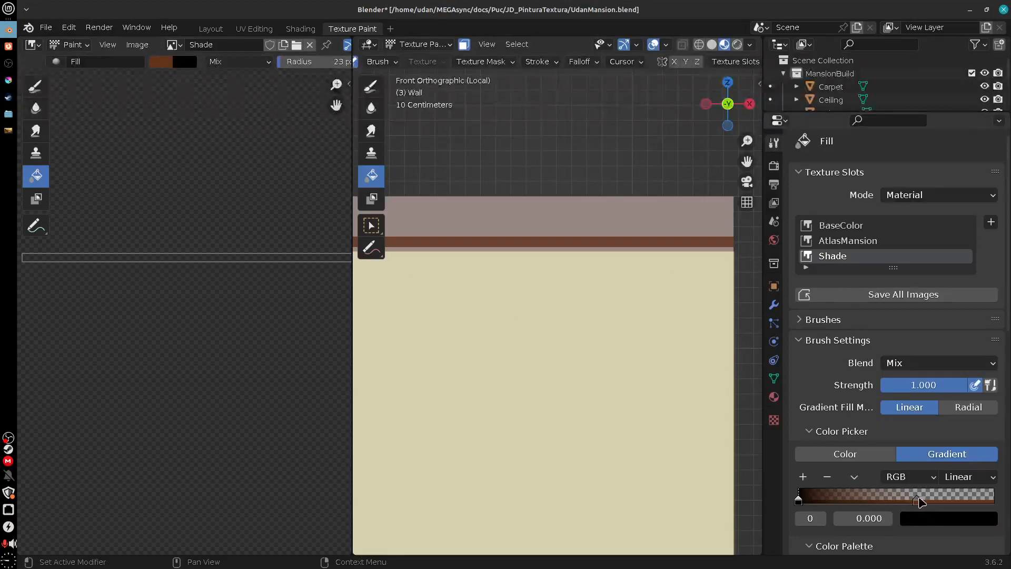
pyautogui.click(943, 518)
pyautogui.moveTo(989, 363); pyautogui.dragTo(986, 298)
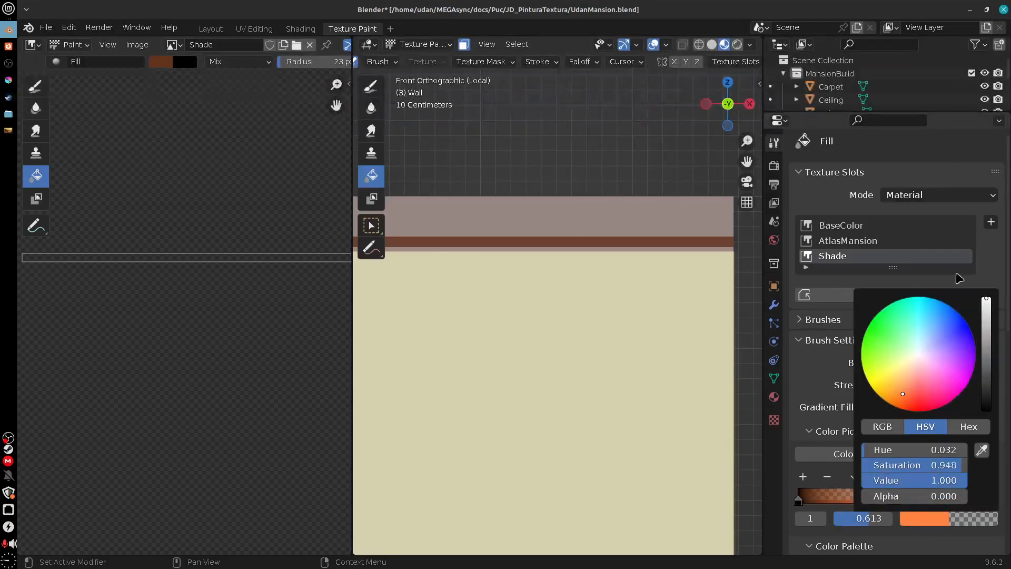
pyautogui.click(926, 519)
pyautogui.moveTo(911, 390)
pyautogui.mouseDown()
pyautogui.moveTo(920, 355)
pyautogui.moveTo(933, 374)
pyautogui.mouseUp()
pyautogui.press('BackSpace')
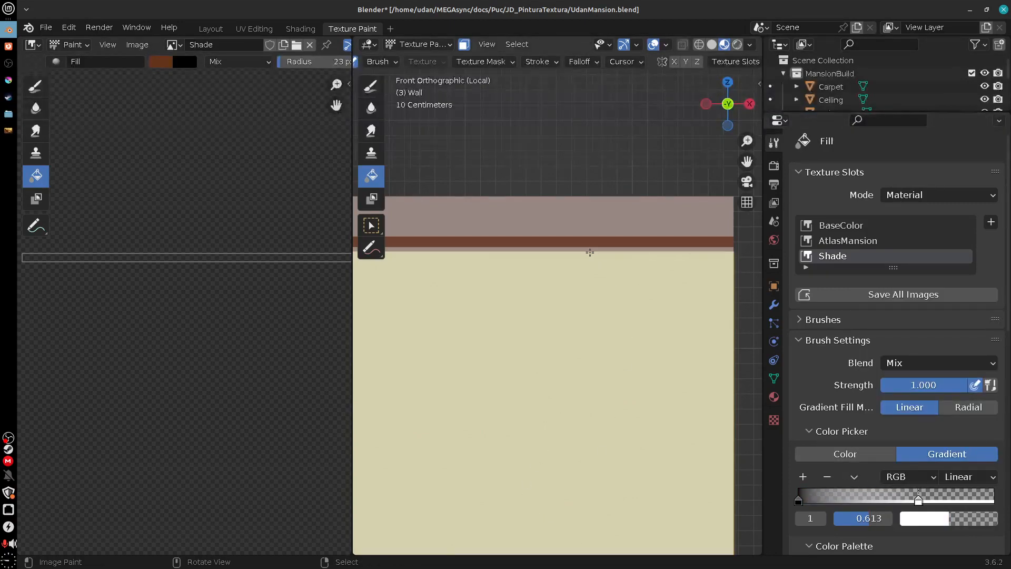
# Step: Try a black-to-transparent-white gradient fill down the narrow moulding strip, and undo it
pyautogui.scroll(3, 589, 253)
pyautogui.moveTo(588, 201); pyautogui.dragTo(588, 208)
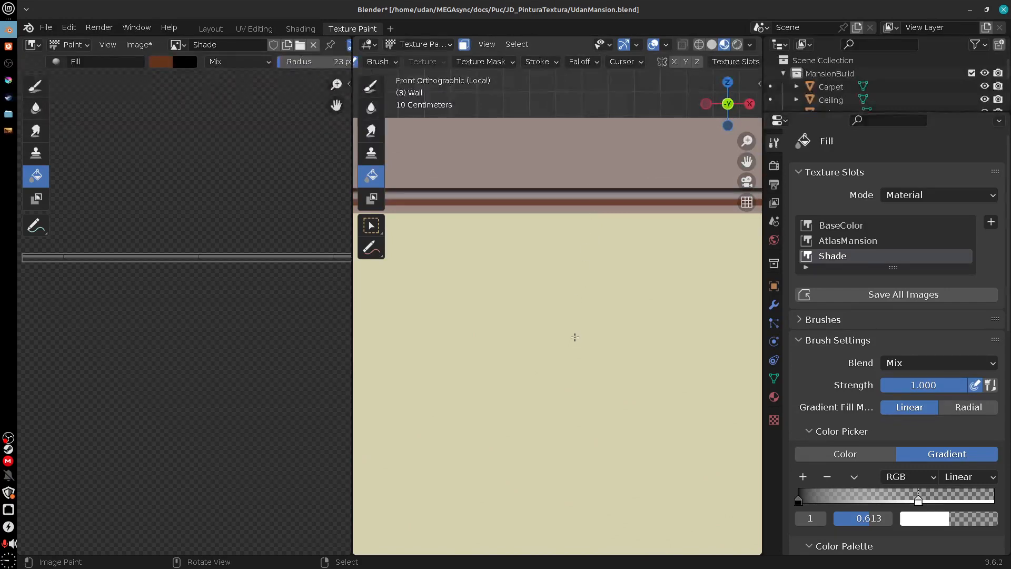
pyautogui.hotkey('ctrl', 'z')
# Step: Make the gradient's transparent second stop black and set its position to 1.000
pyautogui.moveTo(918, 504); pyautogui.dragTo(921, 505)
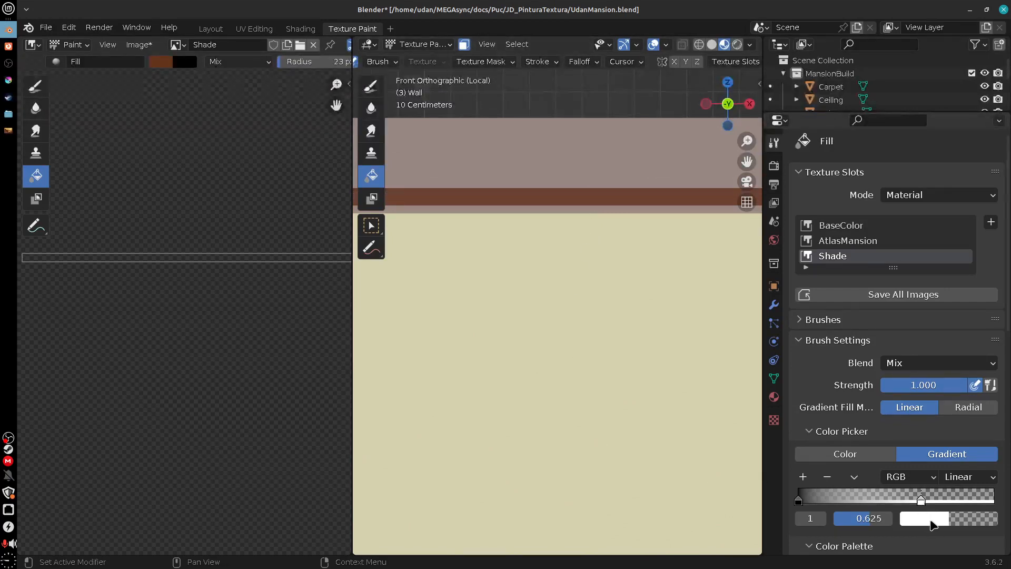
pyautogui.click(948, 520)
pyautogui.moveTo(986, 343); pyautogui.dragTo(993, 514)
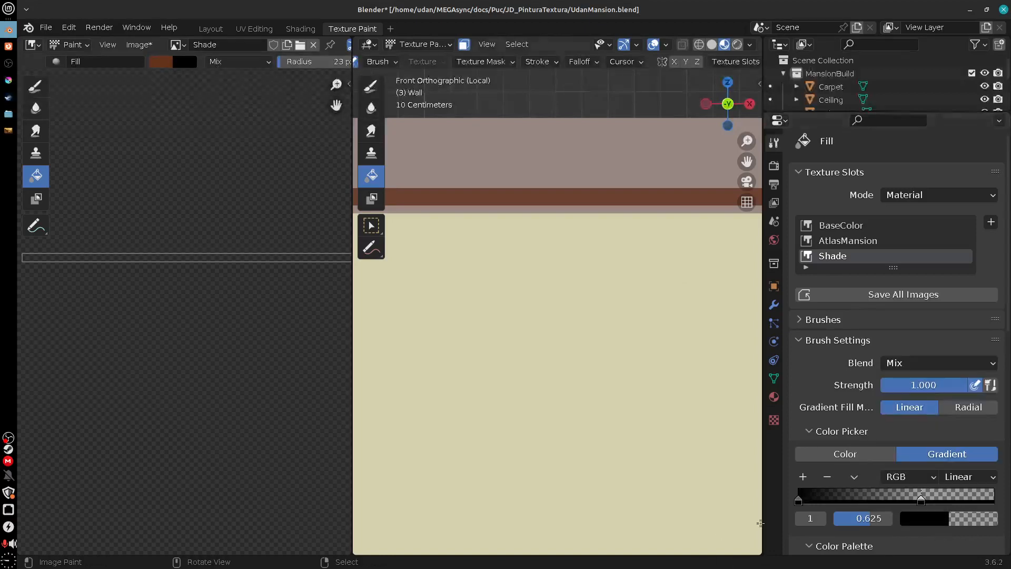
pyautogui.moveTo(920, 500); pyautogui.dragTo(1005, 506)
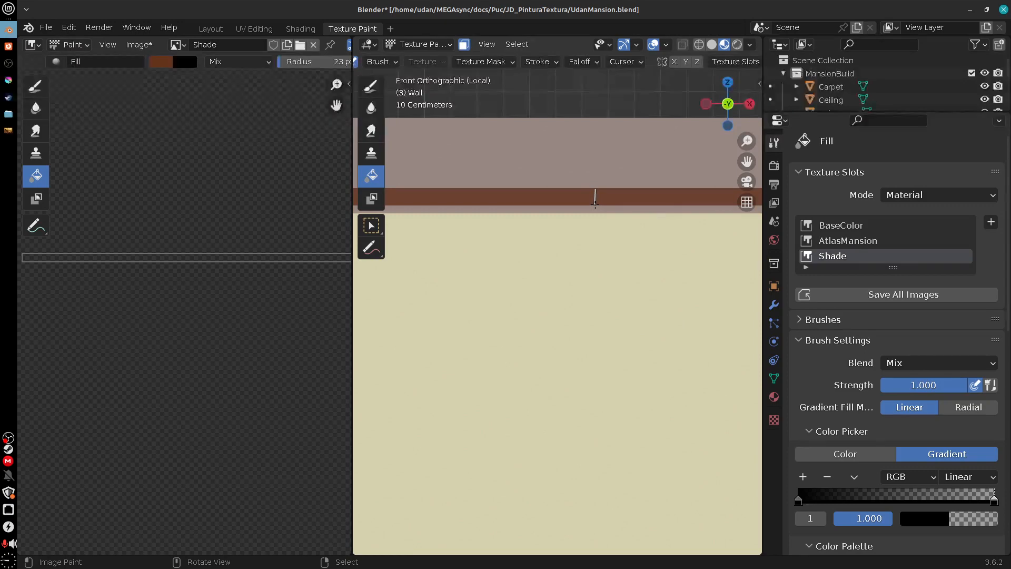
# Step: Try several short black-to-transparent gradient fills down the narrow moulding strip, undoing each one
pyautogui.moveTo(595, 206)
pyautogui.mouseDown()
pyautogui.moveTo(601, 309)
pyautogui.moveTo(600, 209)
pyautogui.mouseUp()
pyautogui.hotkey('ctrl', 'z')
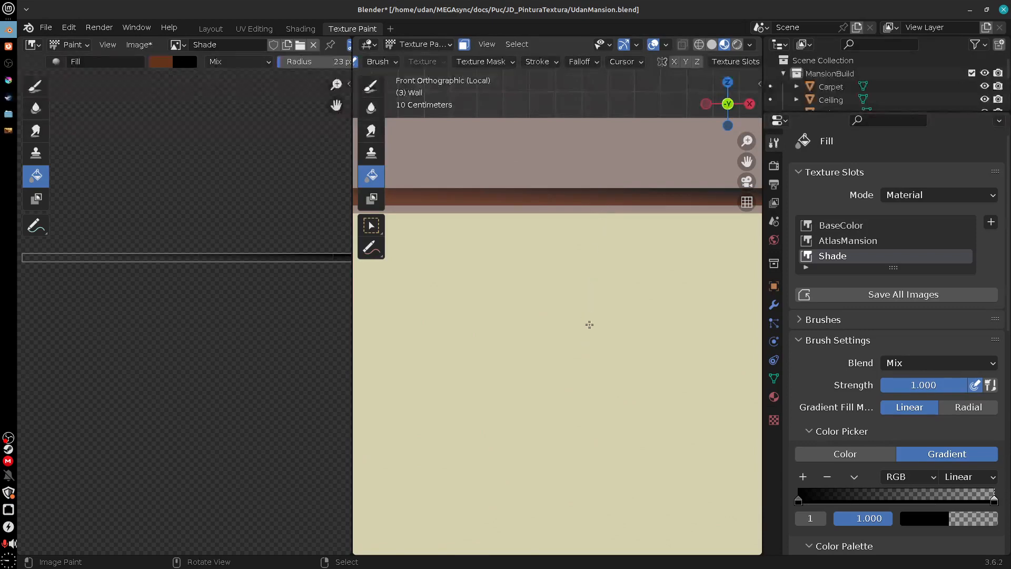
pyautogui.hotkey('ctrl', 'z')
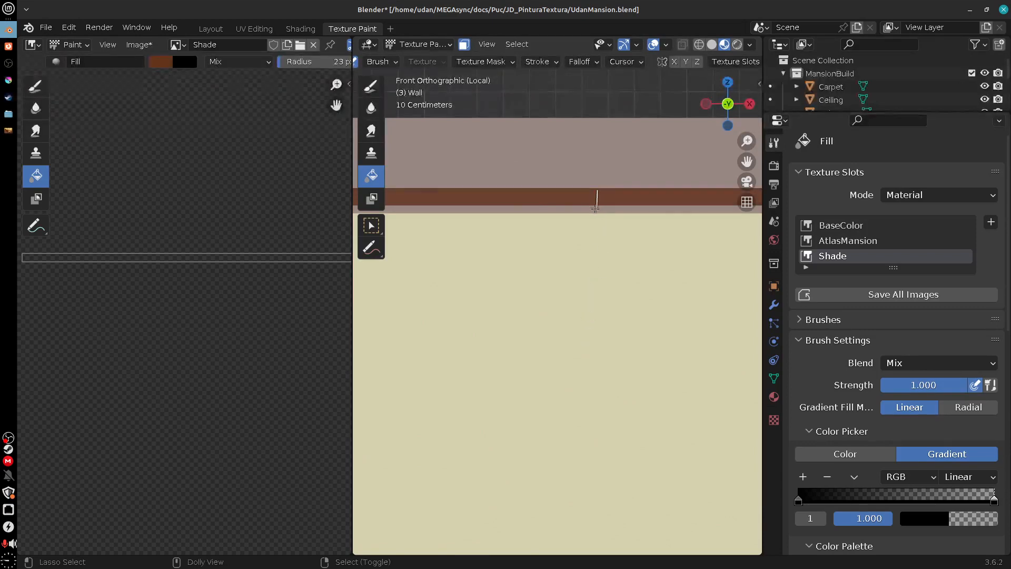
pyautogui.keyDown('ctrl'); pyautogui.moveTo(596, 208); pyautogui.dragTo(607, 206); pyautogui.keyUp('ctrl')
pyautogui.hotkey('ctrl', 'z')
pyautogui.hotkey('ctrl', 'z')
pyautogui.hotkey('ctrl', 'z')
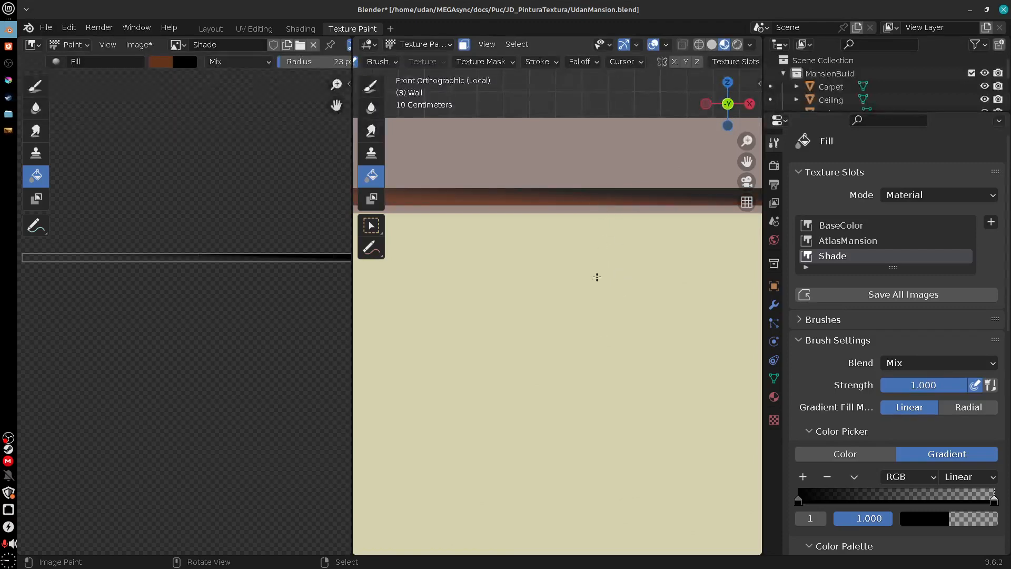
pyautogui.hotkey('ctrl', 'z')
# Step: Fill the narrow moulding strip on the Shade texture with a straight vertical gradient, black at its upper edge fading out downward
pyautogui.moveTo(601, 255); pyautogui.dragTo(603, 308, button='middle')
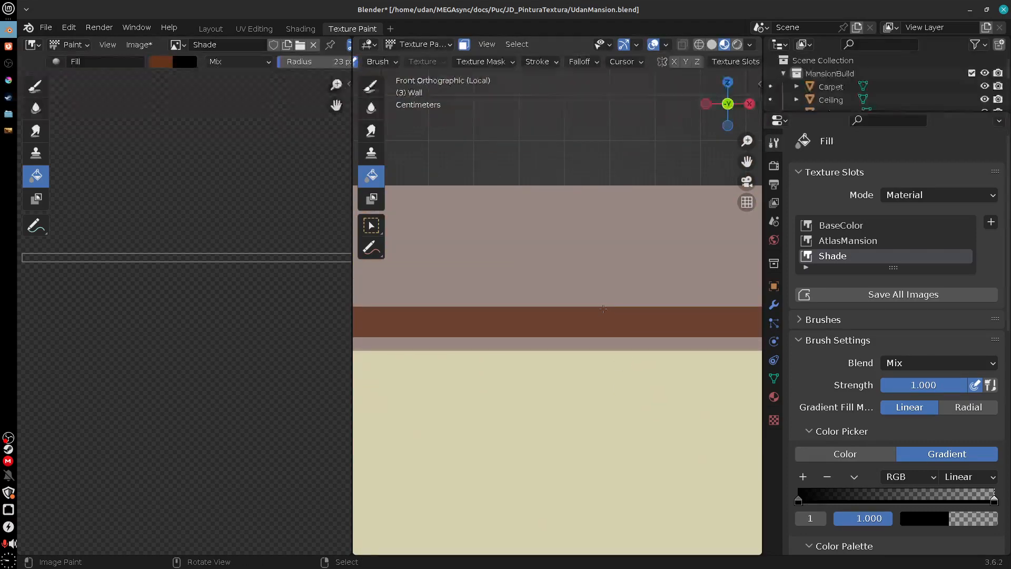
pyautogui.moveTo(603, 341); pyautogui.dragTo(604, 341)
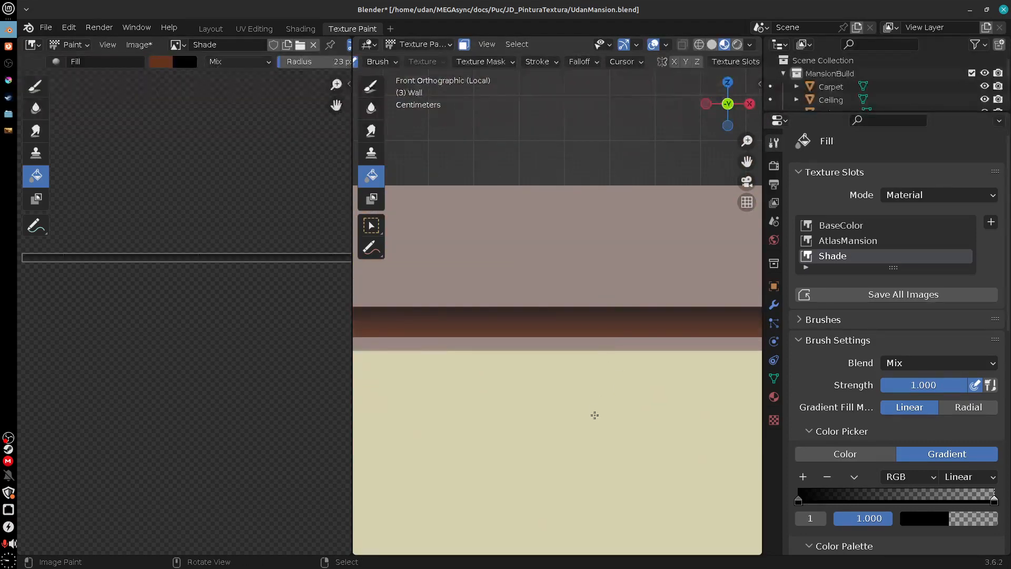
pyautogui.scroll(-3, 594, 407)
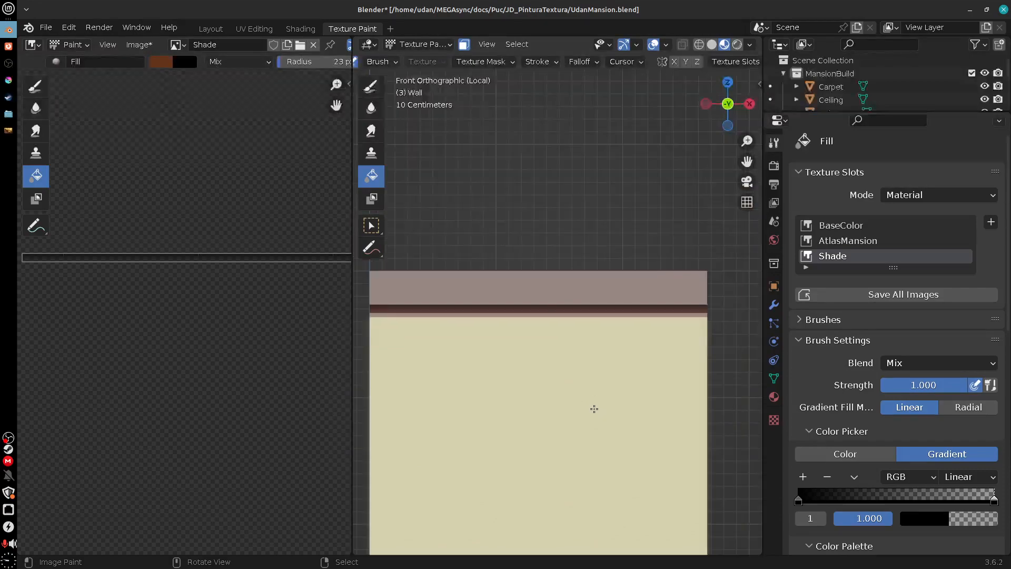
# Step: Switch to the Shading workspace and disconnect the Shade texture's alpha from the factor of the final Mix node
pyautogui.moveTo(591, 401); pyautogui.dragTo(590, 382)
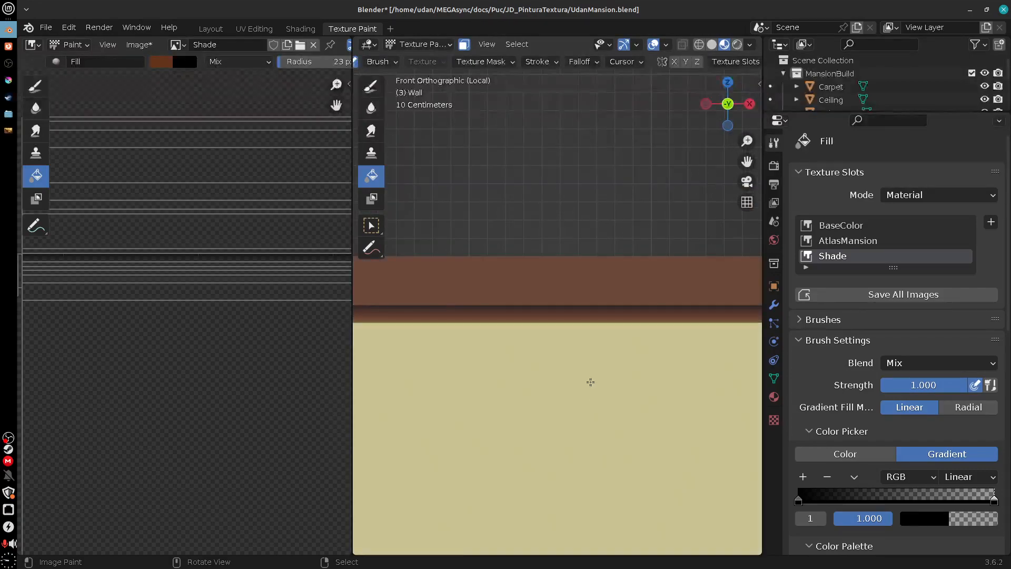
pyautogui.click(301, 29)
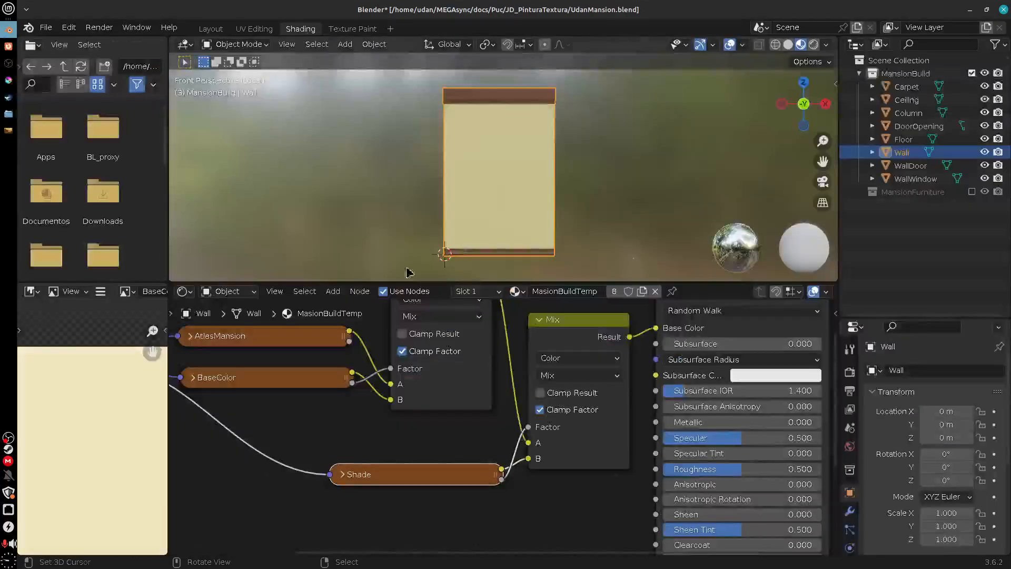
pyautogui.scroll(4, 519, 120)
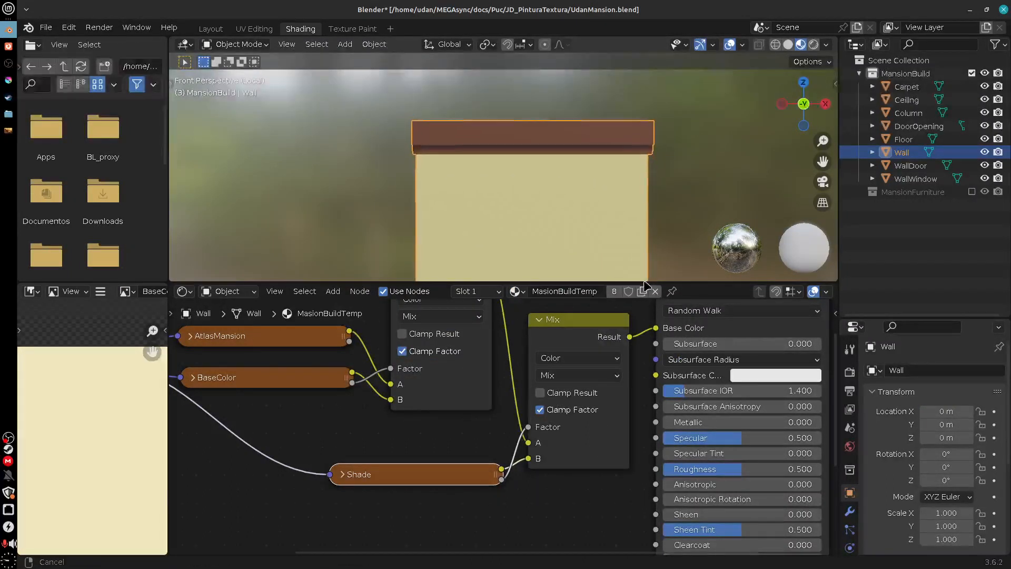
pyautogui.click(529, 429)
pyautogui.moveTo(528, 428); pyautogui.dragTo(518, 530)
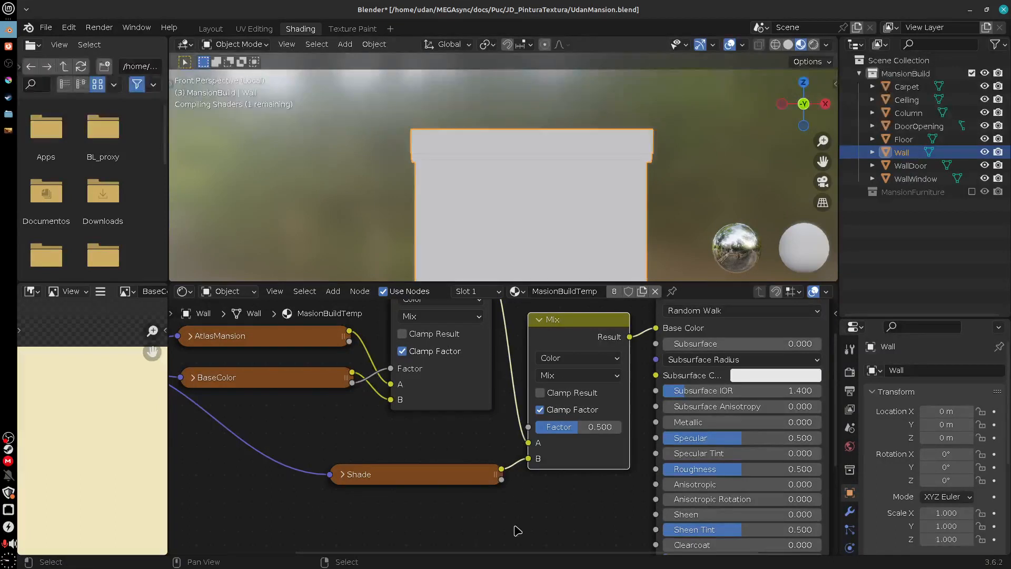
# Step: Change the final Mix node's blend mode to Multiply and set its factor to 0.552
pyautogui.moveTo(579, 428); pyautogui.dragTo(577, 450)
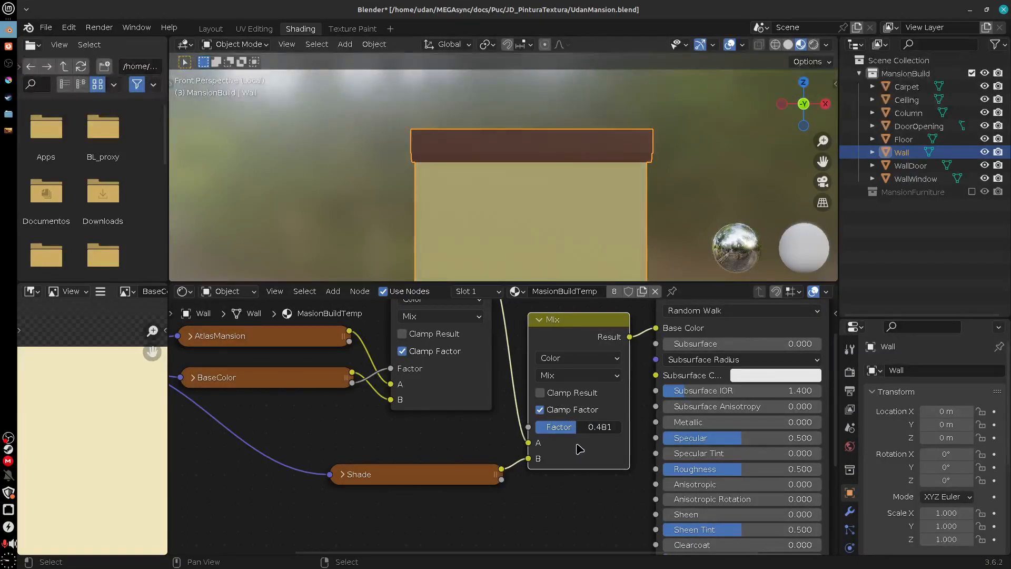
pyautogui.click(579, 375)
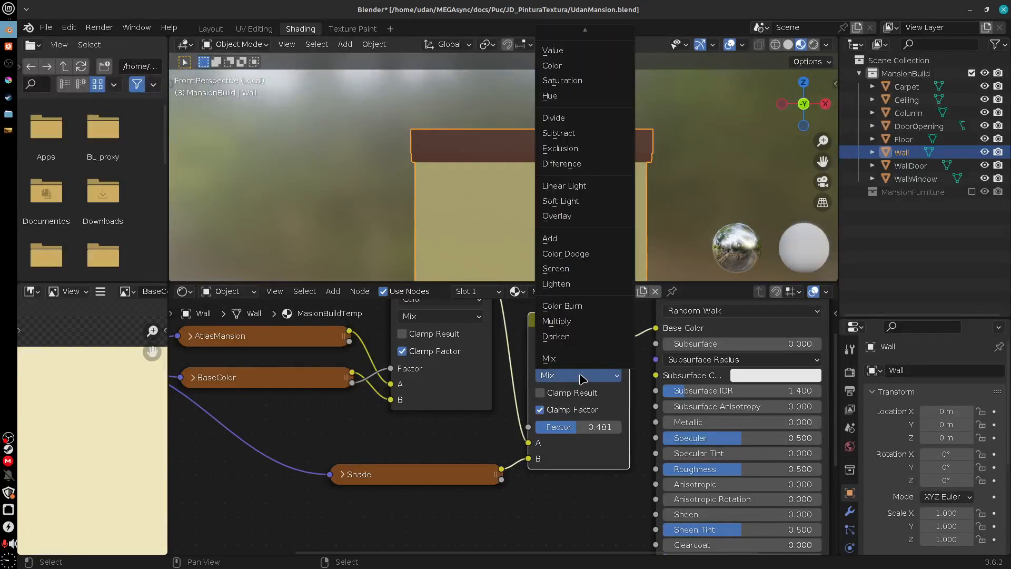
pyautogui.click(579, 329)
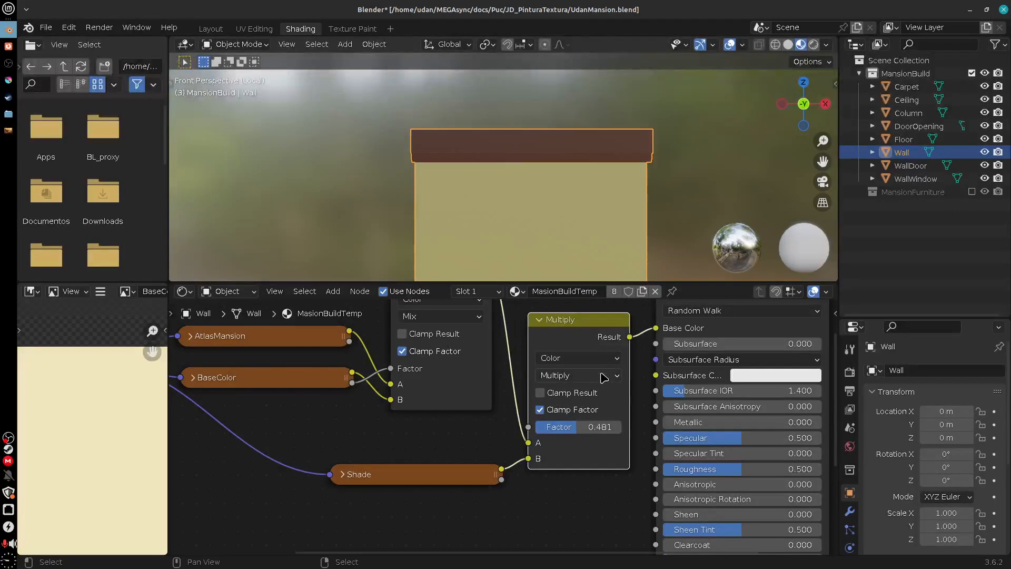
pyautogui.moveTo(585, 428)
pyautogui.mouseDown()
pyautogui.moveTo(620, 433)
pyautogui.moveTo(591, 428)
pyautogui.mouseUp()
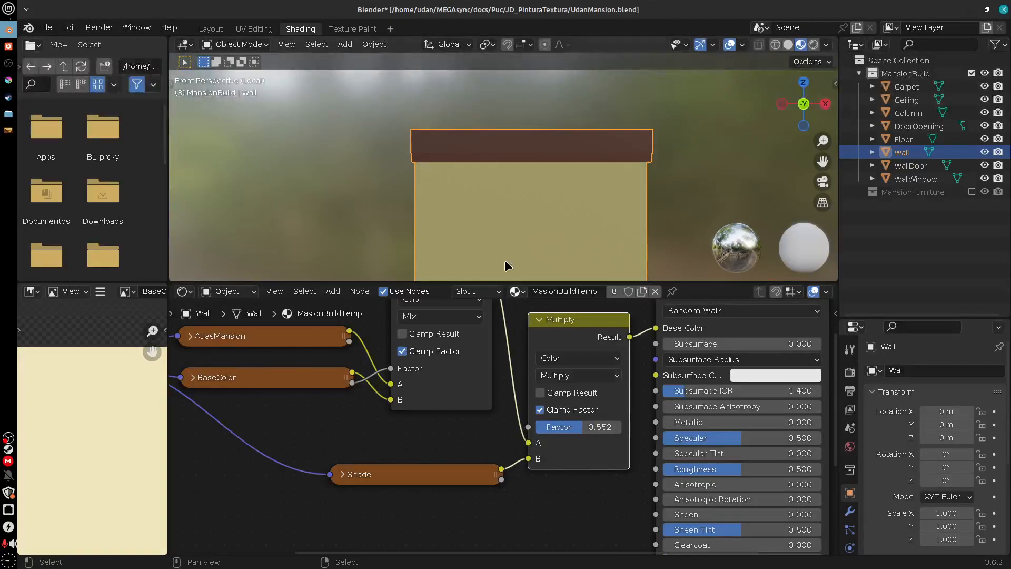
# Step: Fill all the wall faces on the Shade texture with solid white in the Texture Paint workspace
pyautogui.click(352, 29)
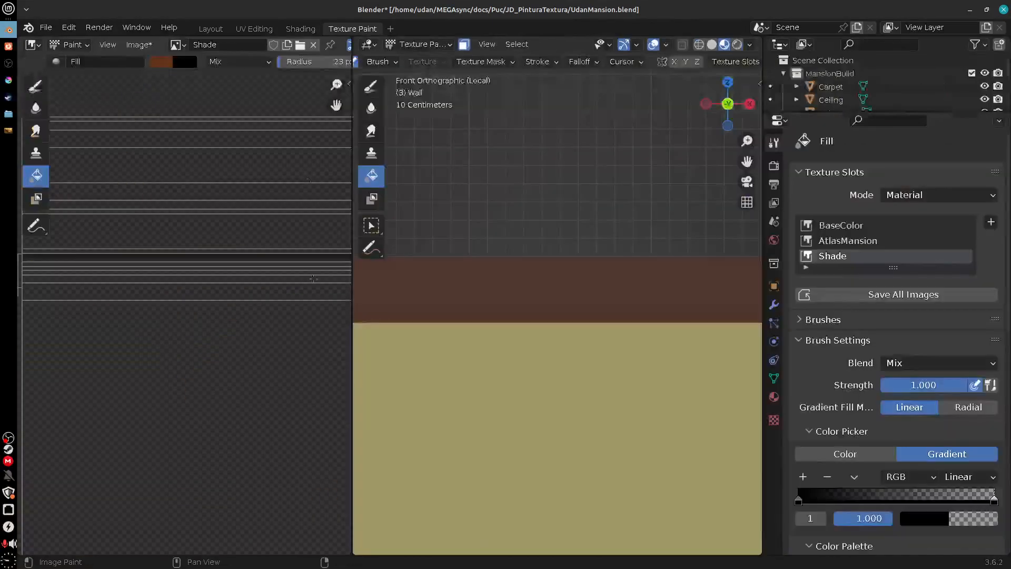
pyautogui.scroll(-4, 270, 375)
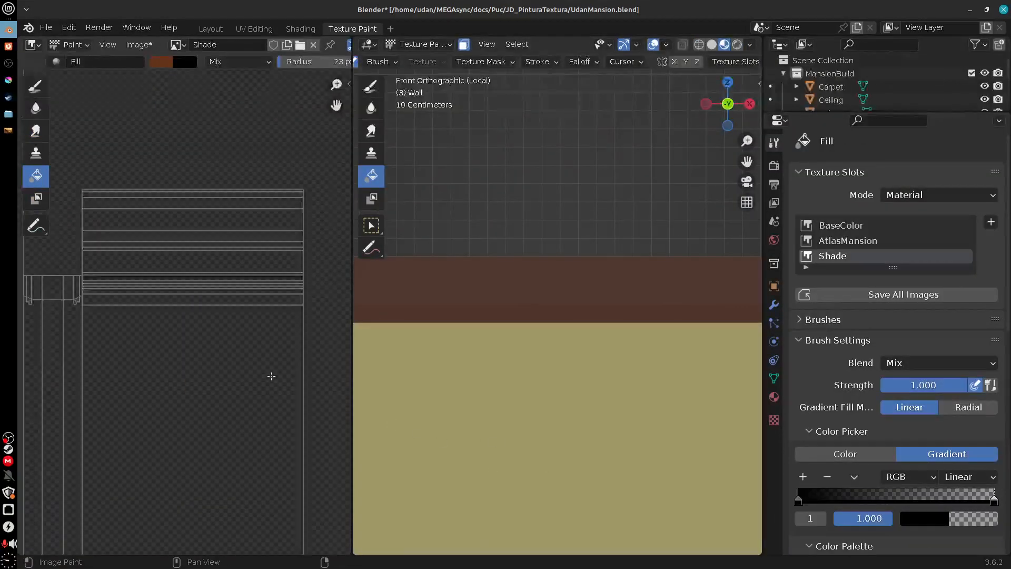
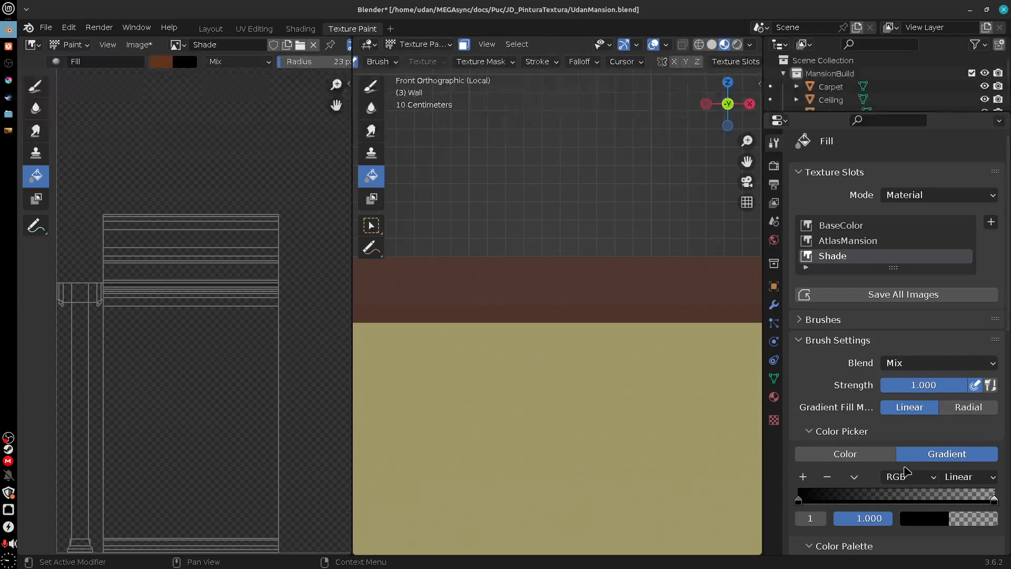
pyautogui.click(861, 454)
pyautogui.moveTo(995, 493); pyautogui.dragTo(993, 452)
pyautogui.click(887, 487)
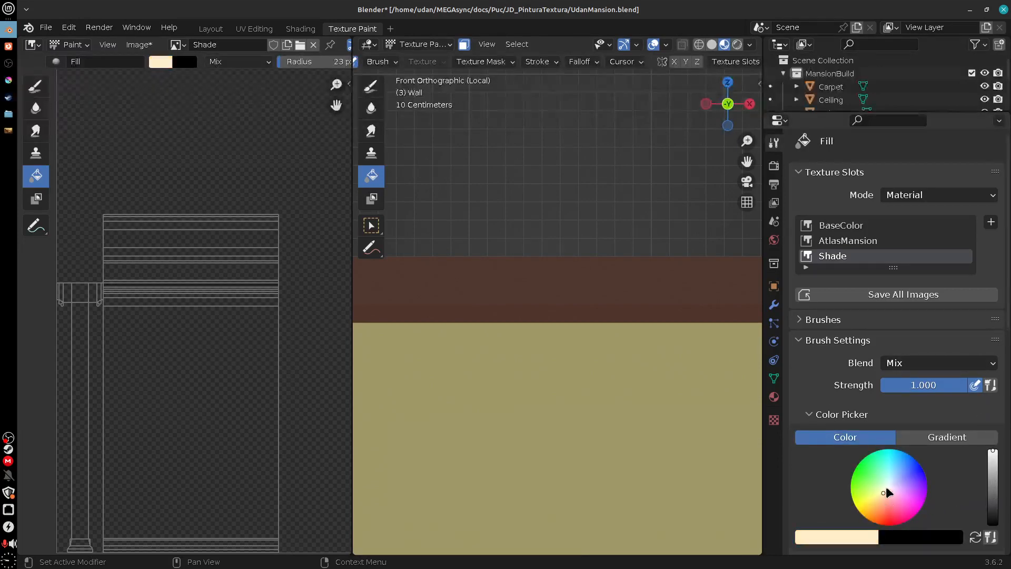
pyautogui.click(597, 500)
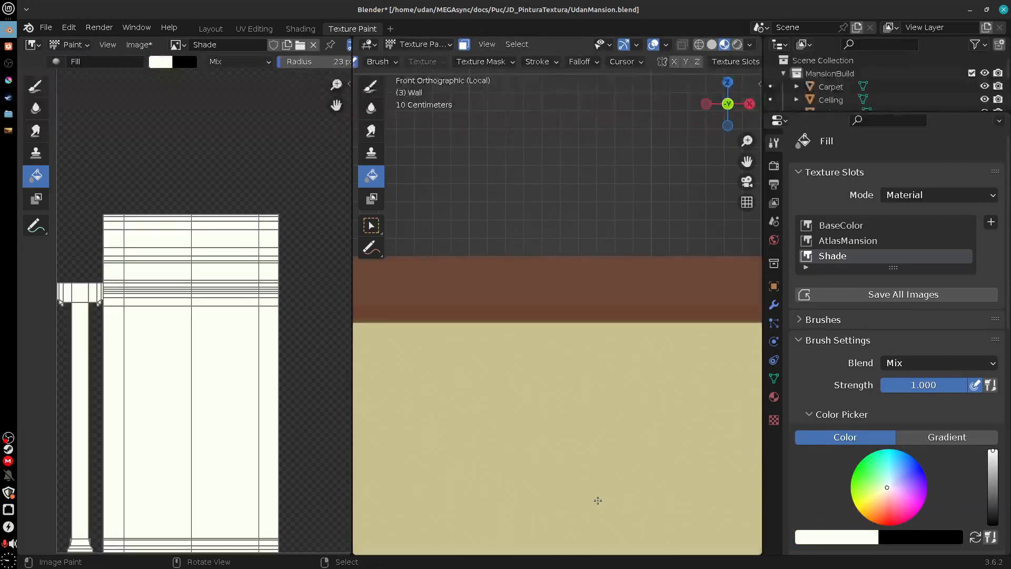
pyautogui.keyDown('shift'); pyautogui.moveTo(621, 467); pyautogui.dragTo(615, 437, button='middle'); pyautogui.keyUp('shift')
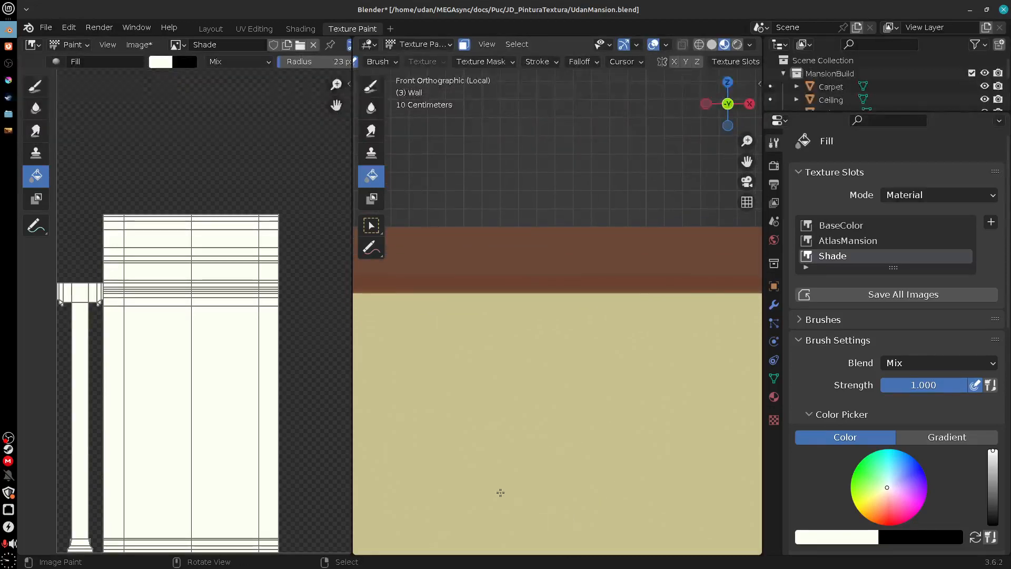
# Step: Fill only the narrow moulding strip on the Shade texture with a short vertical black-to-transparent linear gradient, and select all faces again
pyautogui.click(941, 439)
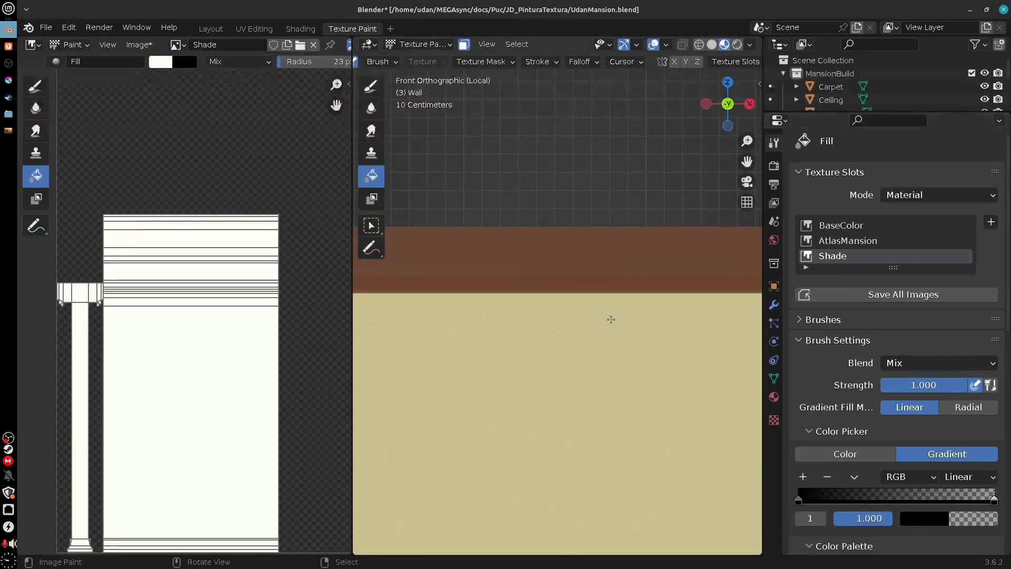
pyautogui.keyDown('shift'); pyautogui.moveTo(590, 294); pyautogui.dragTo(589, 292, button='middle'); pyautogui.keyUp('shift')
pyautogui.rightClick(590, 285)
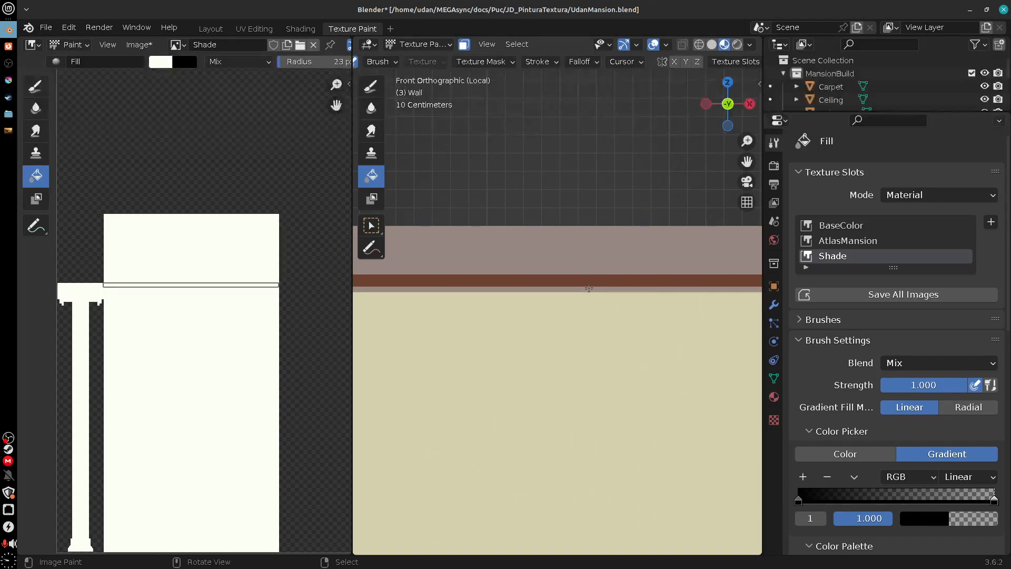
pyautogui.scroll(2, 590, 287)
pyautogui.scroll(1, 592, 286)
pyautogui.moveTo(607, 253); pyautogui.dragTo(607, 274)
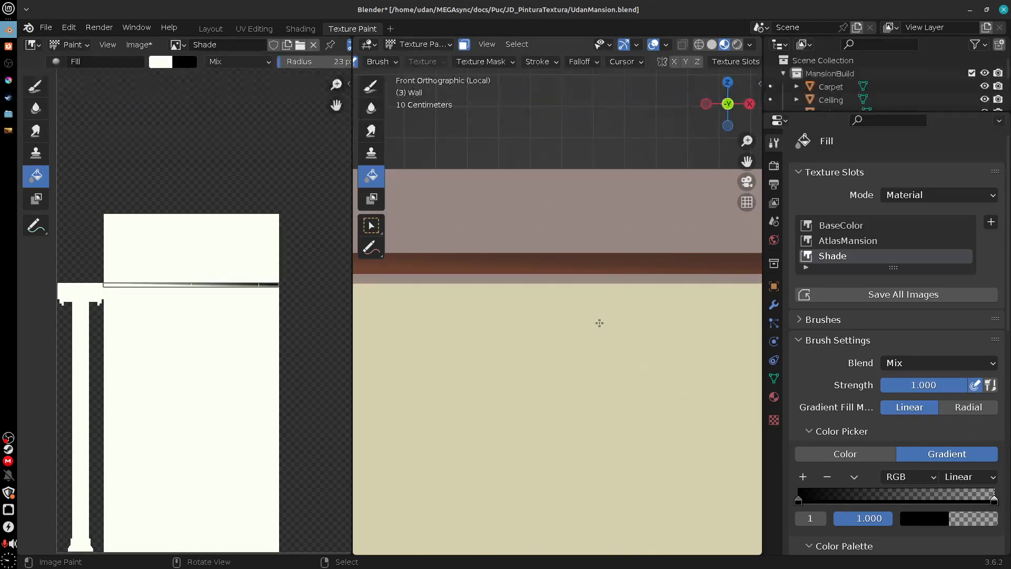
pyautogui.hotkey('ctrl', 'z')
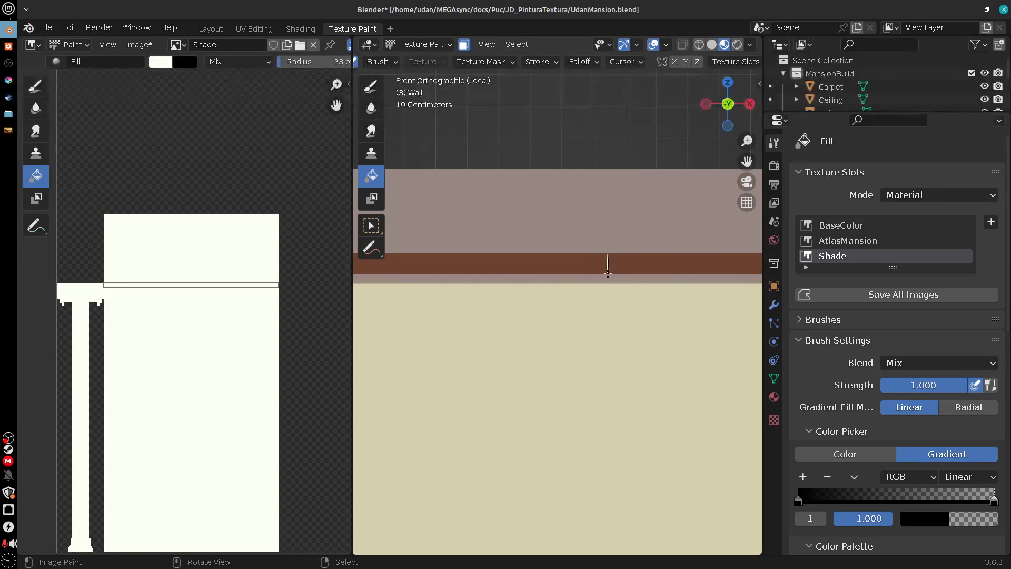
pyautogui.moveTo(608, 272); pyautogui.dragTo(608, 275)
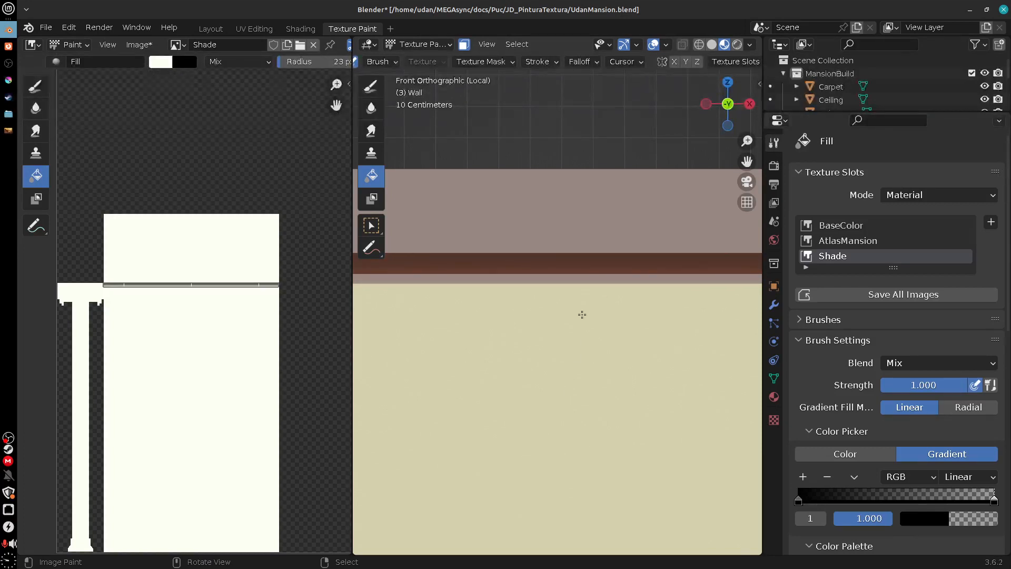
pyautogui.press('a')
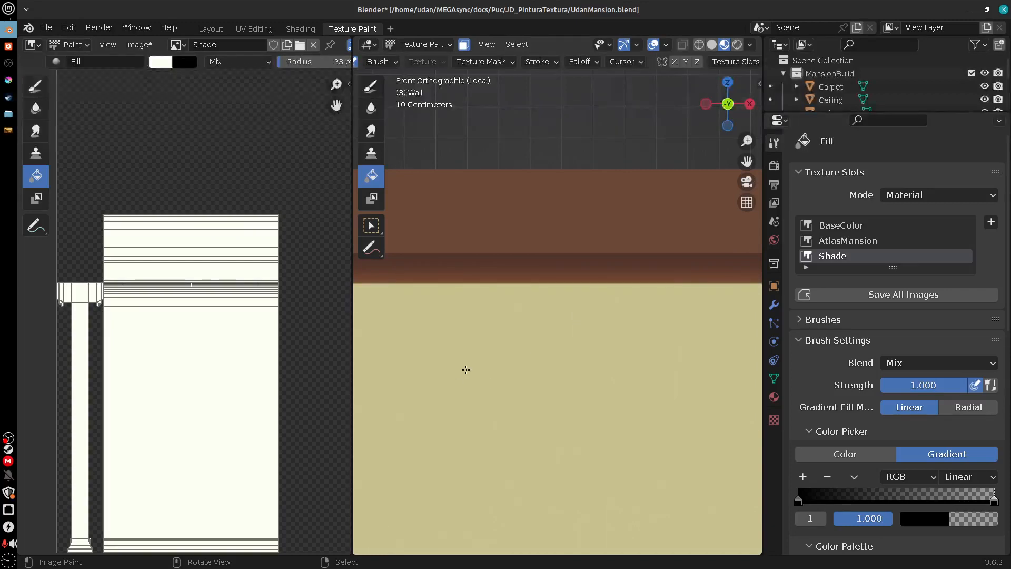
pyautogui.keyDown('shift'); pyautogui.moveTo(583, 325); pyautogui.dragTo(605, 311, button='middle'); pyautogui.keyUp('shift')
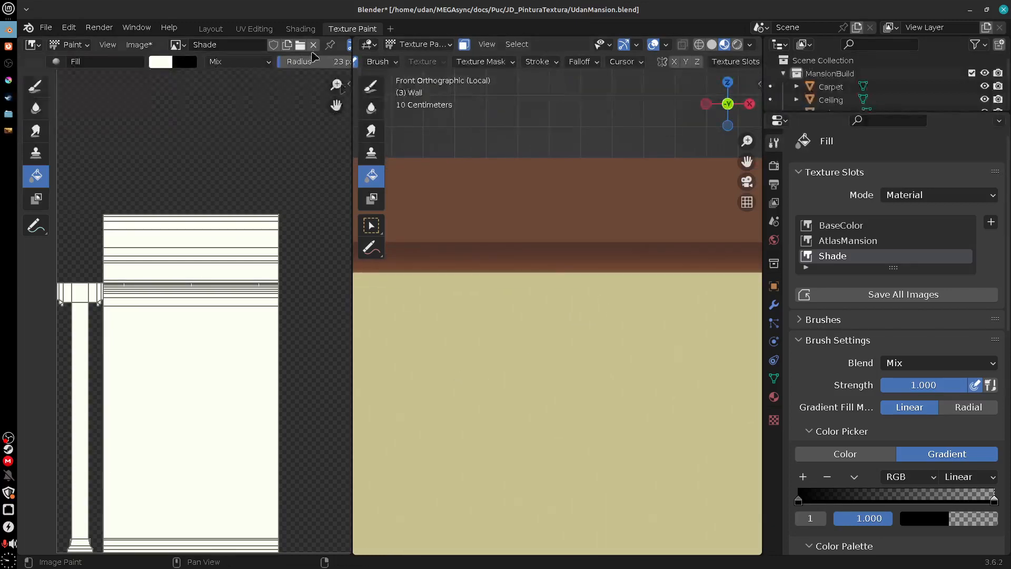
# Step: Return to the Shading workspace and try a factor of 0.616 on the Multiply node
pyautogui.click(301, 29)
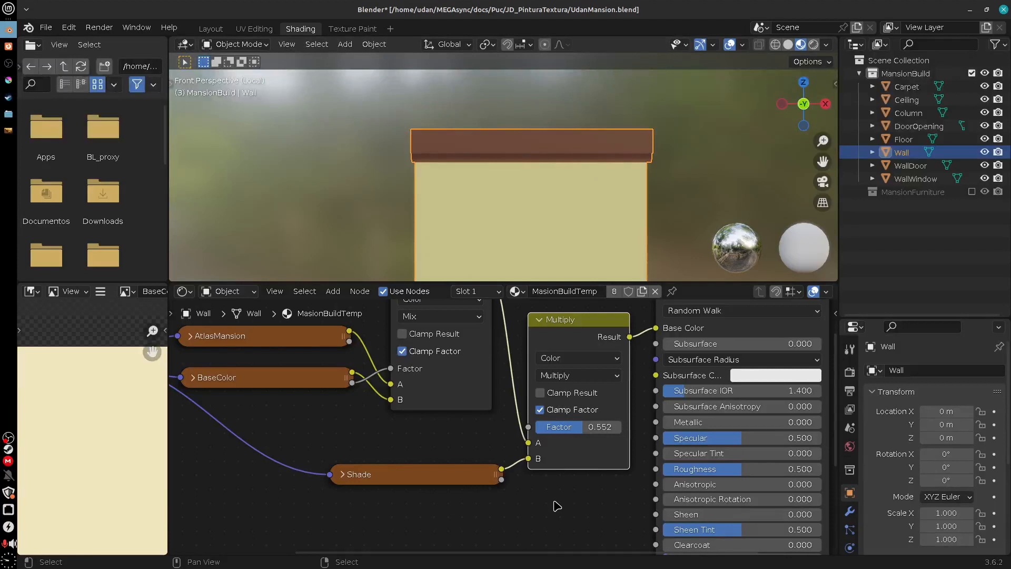
pyautogui.scroll(2, 565, 174)
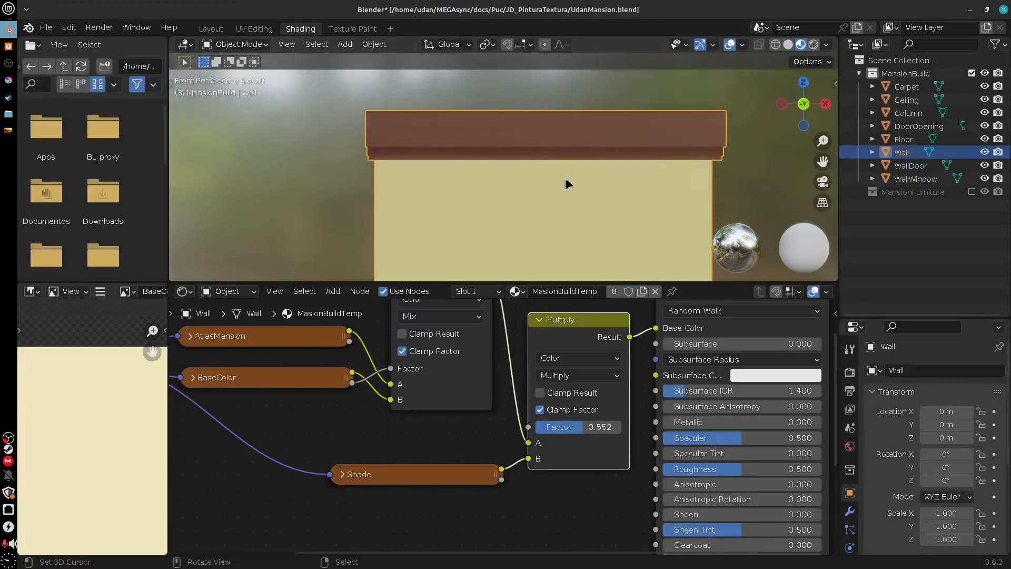
pyautogui.scroll(1, 564, 178)
pyautogui.moveTo(581, 427)
pyautogui.mouseDown()
pyautogui.moveTo(606, 437)
pyautogui.moveTo(578, 438)
pyautogui.moveTo(604, 437)
pyautogui.moveTo(600, 429)
pyautogui.mouseUp()
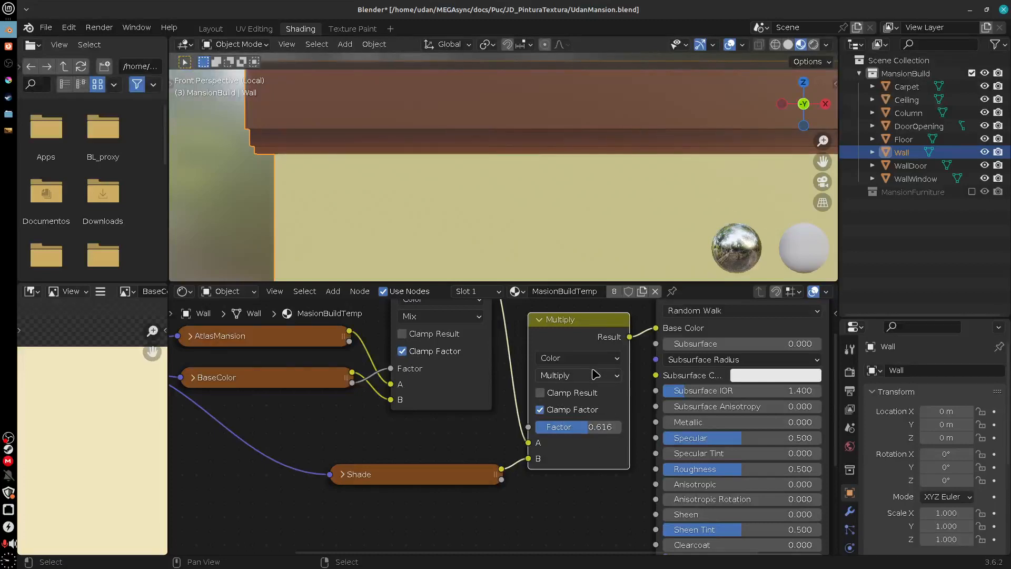
# Step: Try the Color Burn blend mode on the final mix node with a factor of 0.113
pyautogui.click(595, 374)
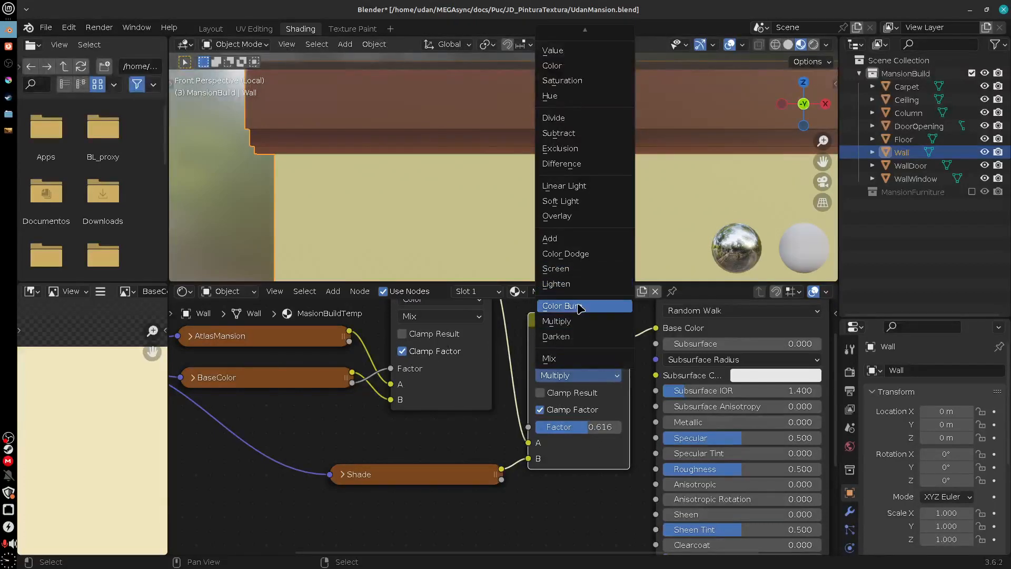
pyautogui.click(579, 306)
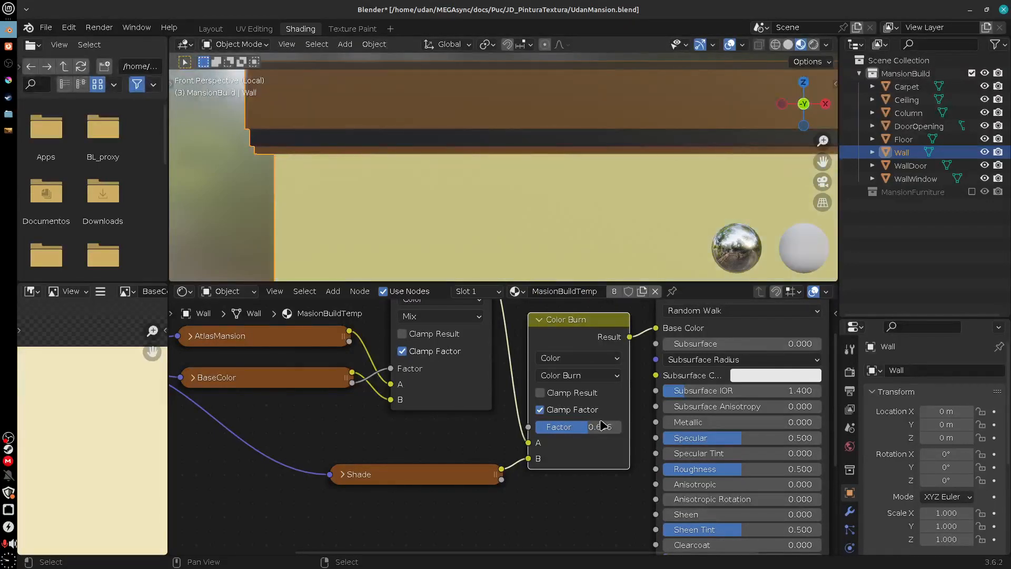
pyautogui.moveTo(602, 426); pyautogui.dragTo(544, 433)
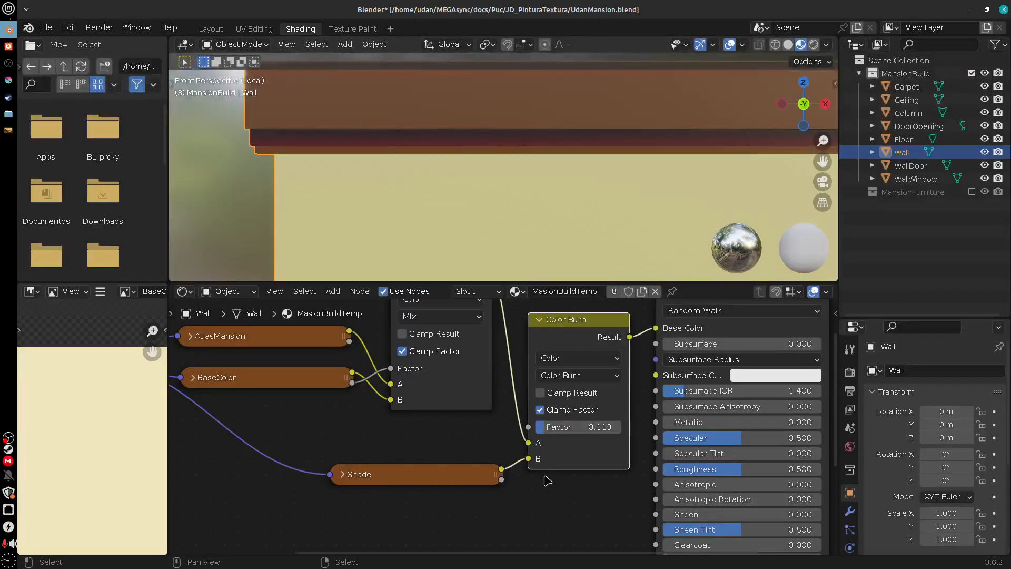
# Step: Set the final mix node's blend mode to Multiply with a factor of 0.416
pyautogui.click(595, 376)
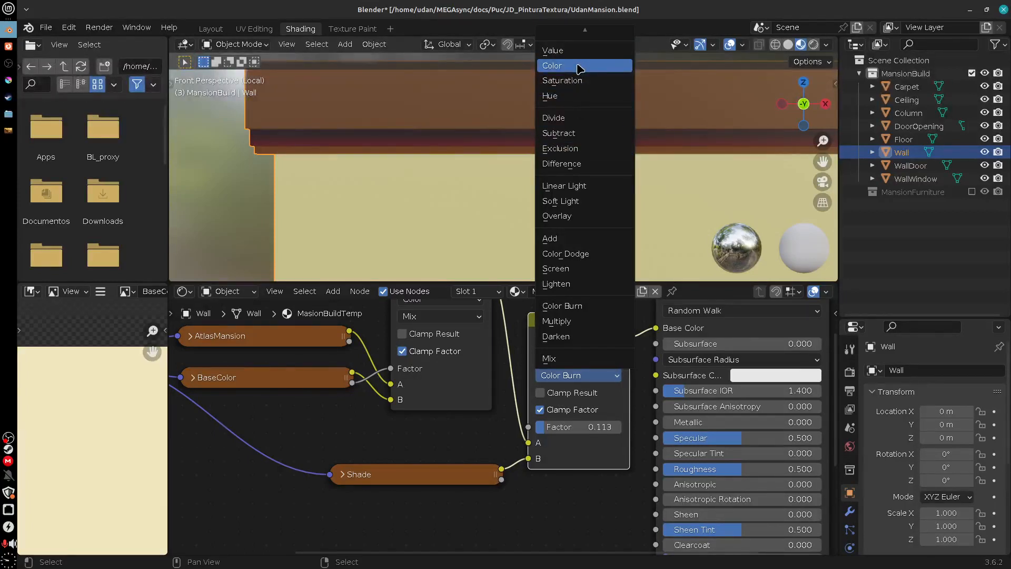
pyautogui.click(584, 322)
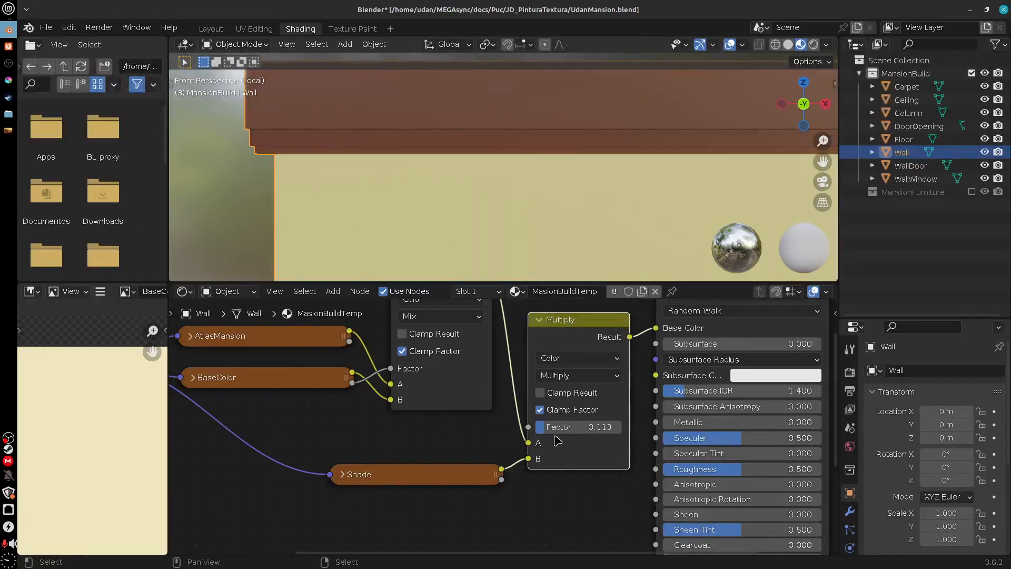
pyautogui.moveTo(557, 440); pyautogui.dragTo(606, 427)
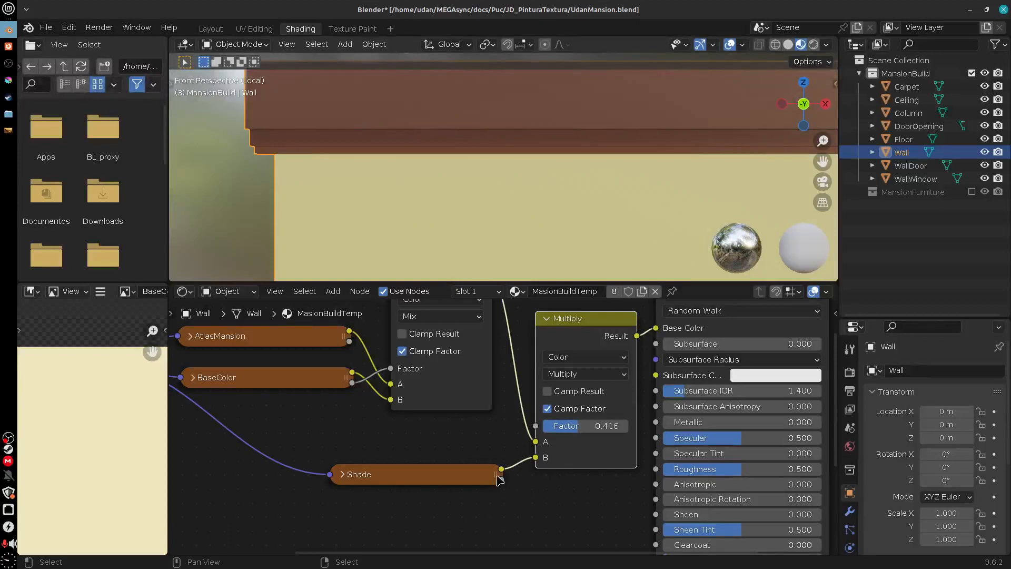
# Step: Collapse the Mix and Multiply nodes and arrange them in a compact chain with the Shade texture node below
pyautogui.scroll(-1, 441, 493)
pyautogui.scroll(1, 455, 505)
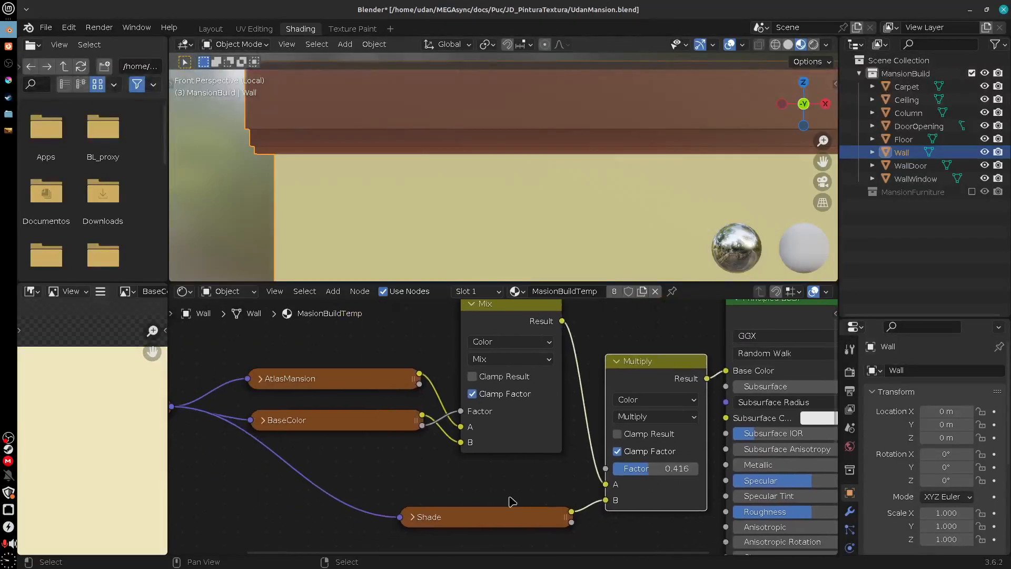
pyautogui.moveTo(456, 516); pyautogui.dragTo(375, 499)
pyautogui.click(470, 304)
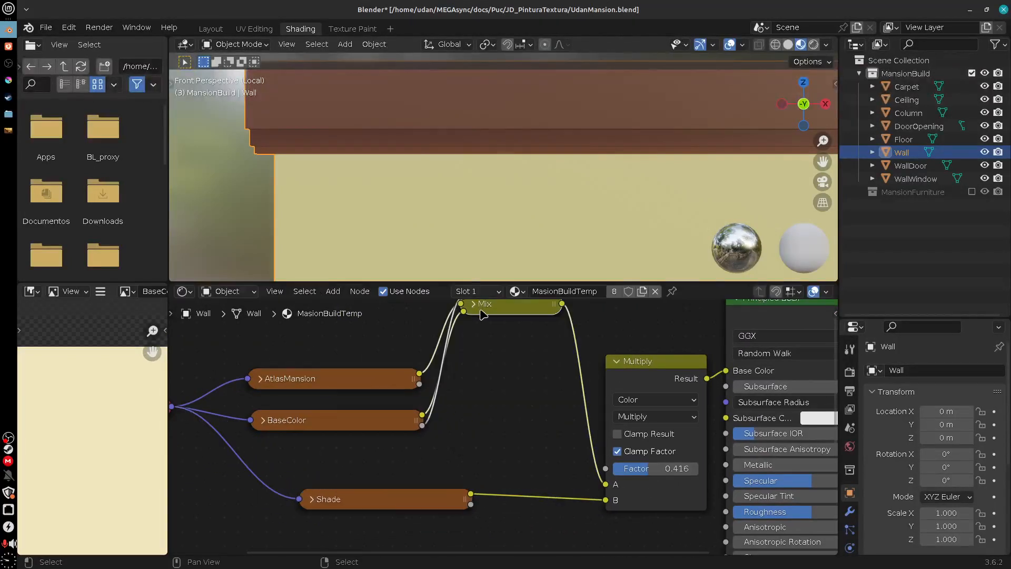
pyautogui.moveTo(482, 305); pyautogui.dragTo(469, 414)
pyautogui.click(615, 361)
pyautogui.moveTo(625, 368); pyautogui.dragTo(595, 421)
pyautogui.moveTo(488, 504); pyautogui.dragTo(508, 487, button='middle')
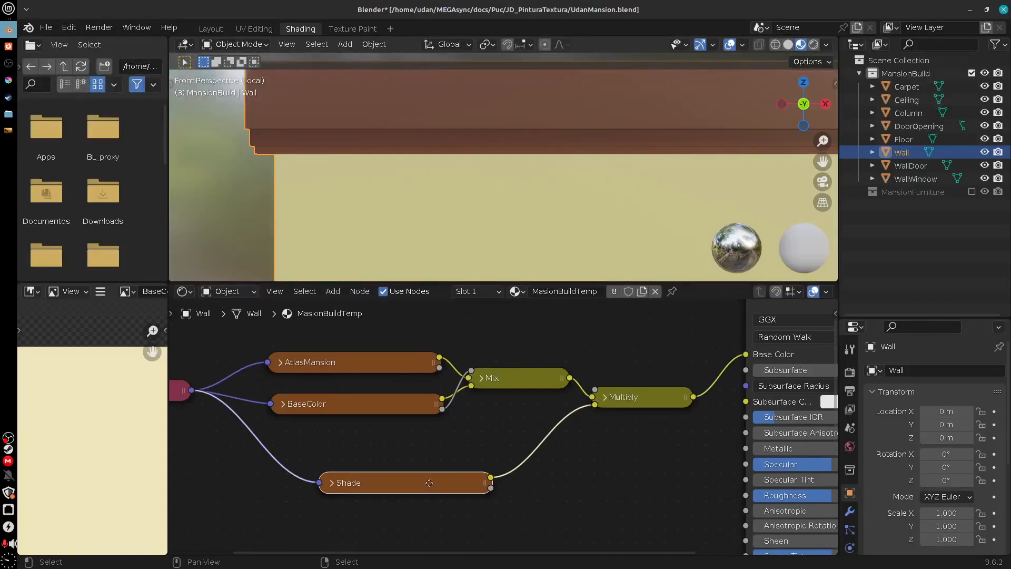
pyautogui.moveTo(406, 484); pyautogui.dragTo(442, 465)
pyautogui.moveTo(476, 509)
pyautogui.mouseDown()
pyautogui.moveTo(565, 520)
pyautogui.moveTo(717, 408)
pyautogui.mouseUp()
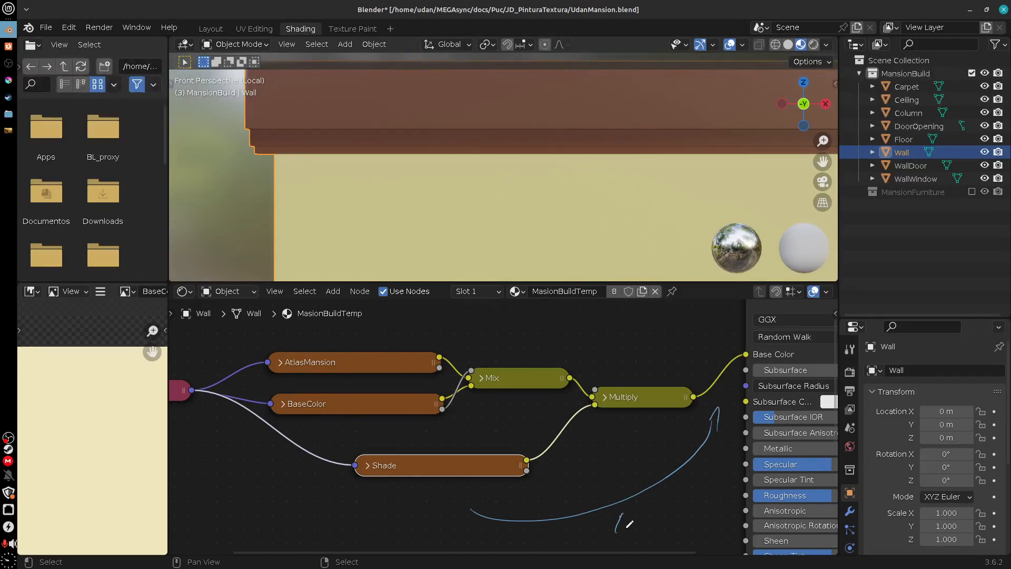
pyautogui.moveTo(632, 505); pyautogui.dragTo(630, 526)
pyautogui.moveTo(645, 506)
pyautogui.mouseDown()
pyautogui.moveTo(653, 513)
pyautogui.moveTo(644, 526)
pyautogui.moveTo(669, 501)
pyautogui.moveTo(572, 494)
pyautogui.moveTo(672, 474)
pyautogui.moveTo(719, 409)
pyautogui.mouseUp()
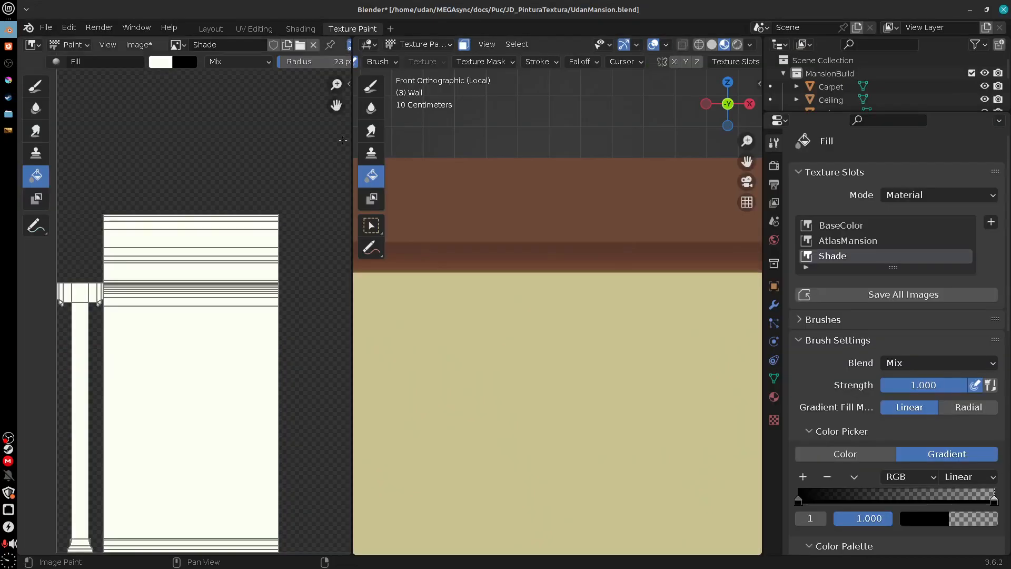
# Step: Switch to the Texture Paint workspace and make BaseColor the active texture slot
pyautogui.click(352, 29)
pyautogui.scroll(-5, 593, 420)
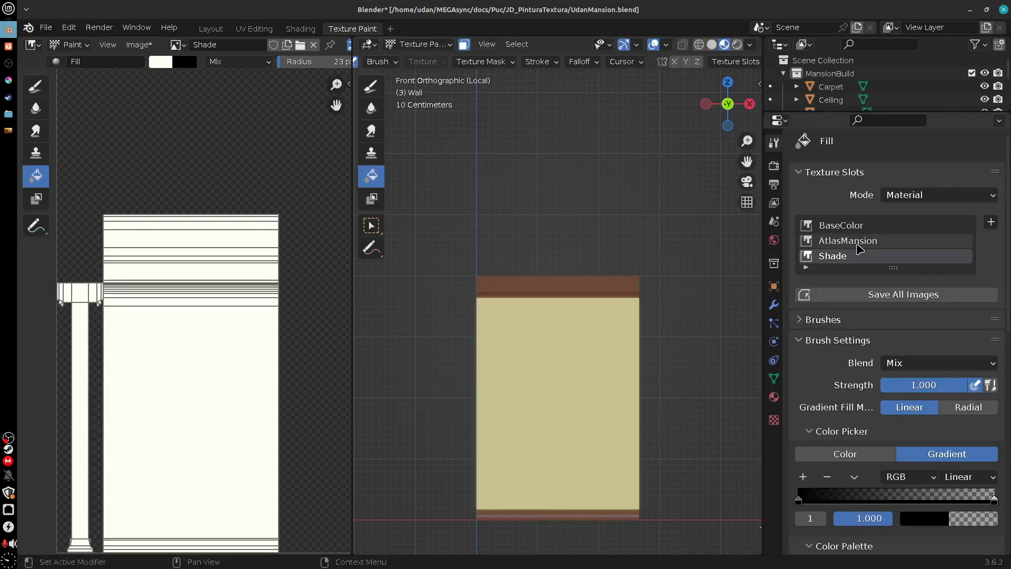
pyautogui.click(843, 226)
pyautogui.click(848, 241)
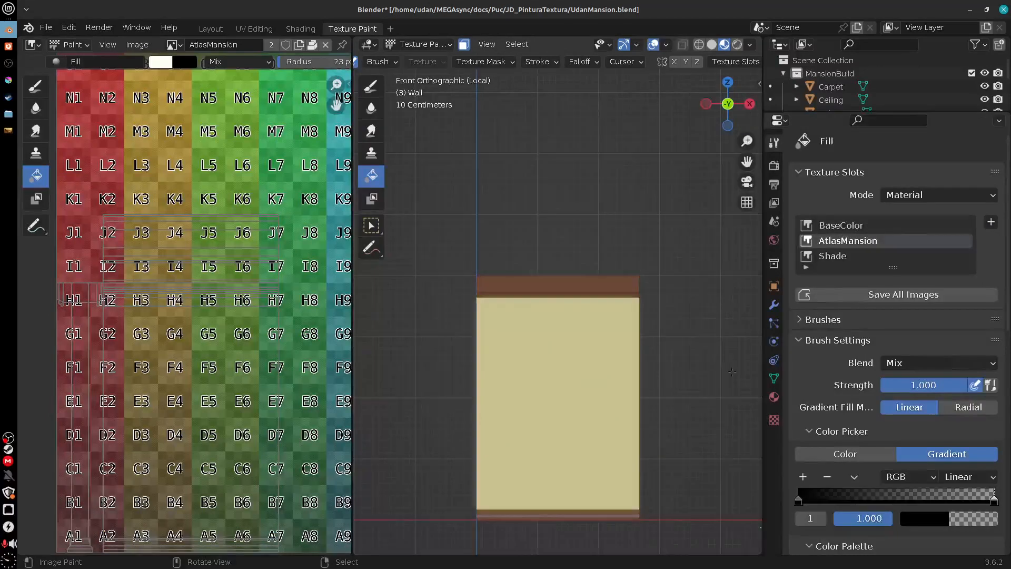
pyautogui.hotkey('ctrl', 'z')
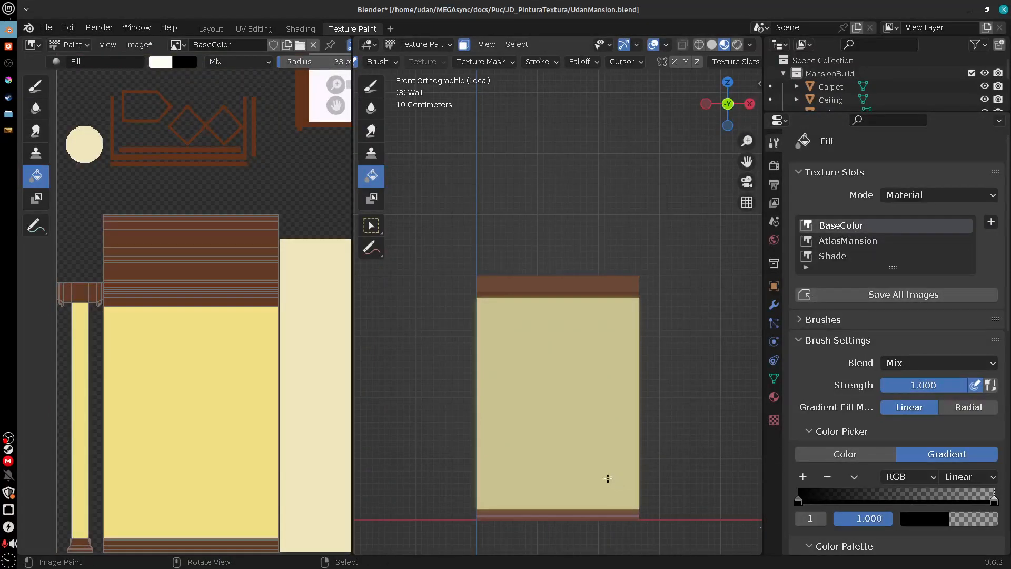
# Step: Save the BaseColor image as BaseColor.png in the JD_PinturaTextura folder, keeping the PNG RGBA format
pyautogui.moveTo(314, 415); pyautogui.dragTo(245, 387, button='middle')
pyautogui.click(146, 46)
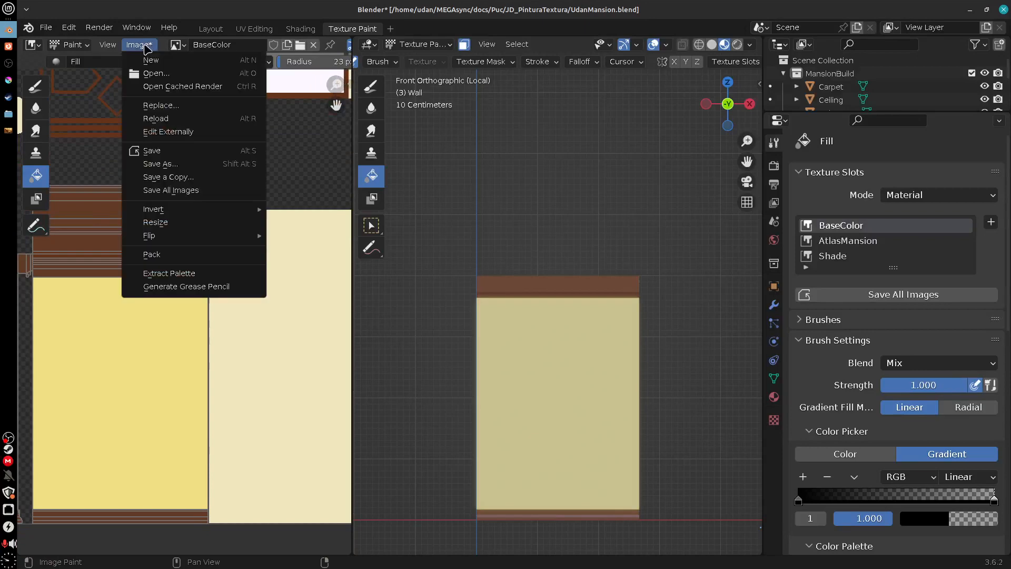
pyautogui.click(203, 167)
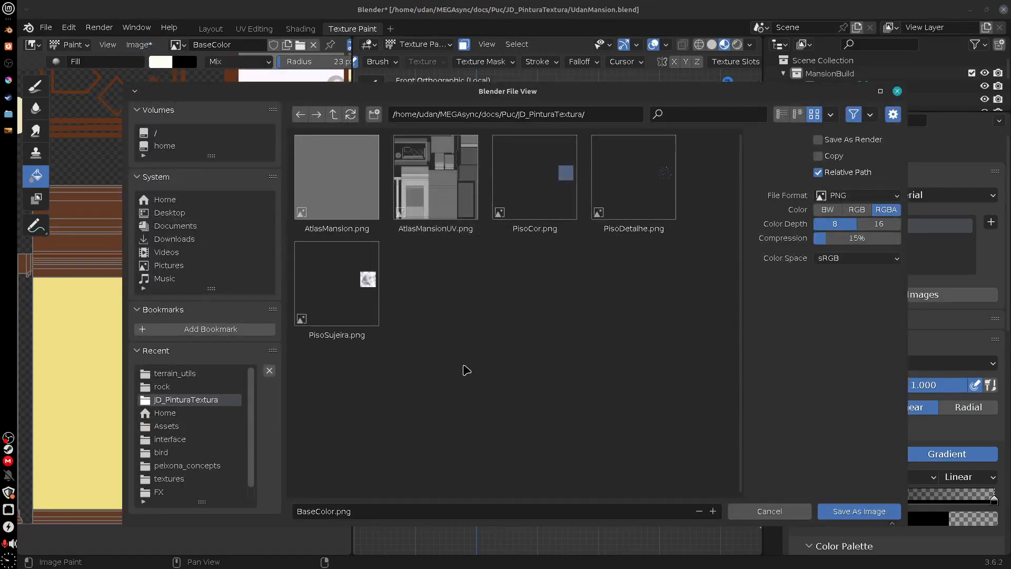
pyautogui.click(842, 511)
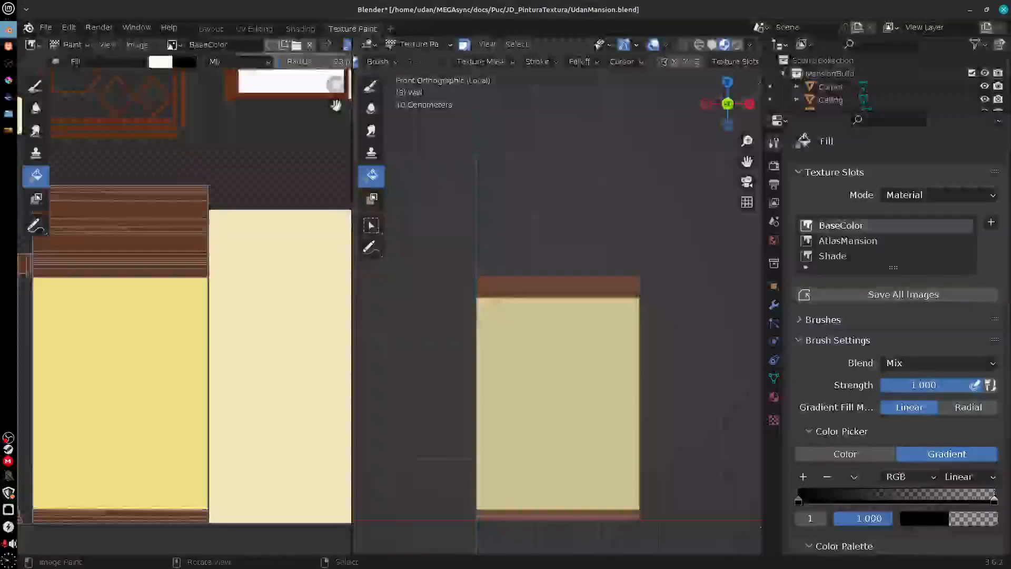
# Step: Show the Shade image in the image editor and save it as Shade.png in the JD_PinturaTextura folder
pyautogui.click(176, 45)
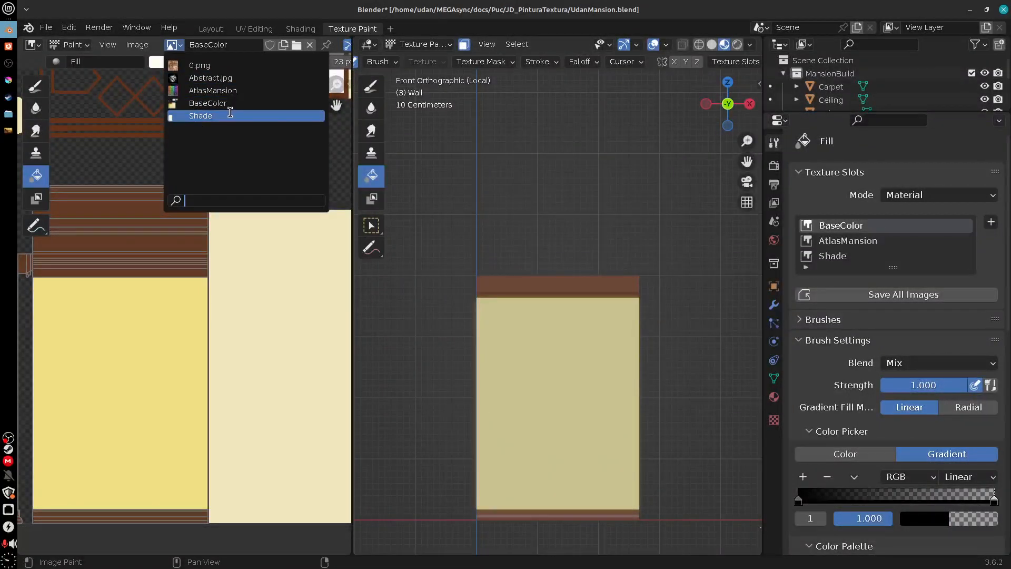
pyautogui.click(208, 115)
pyautogui.click(139, 44)
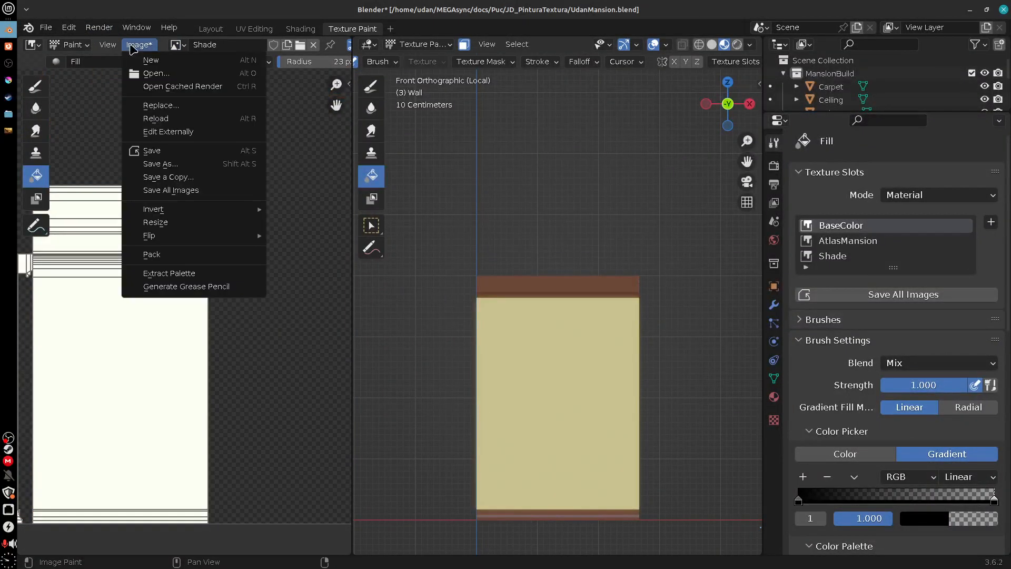
pyautogui.click(198, 165)
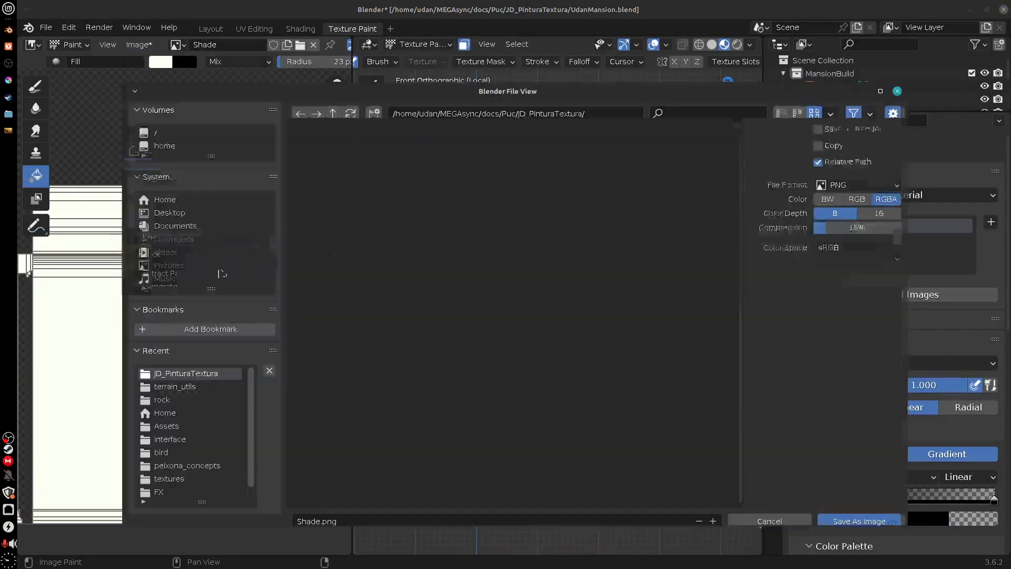
pyautogui.click(850, 514)
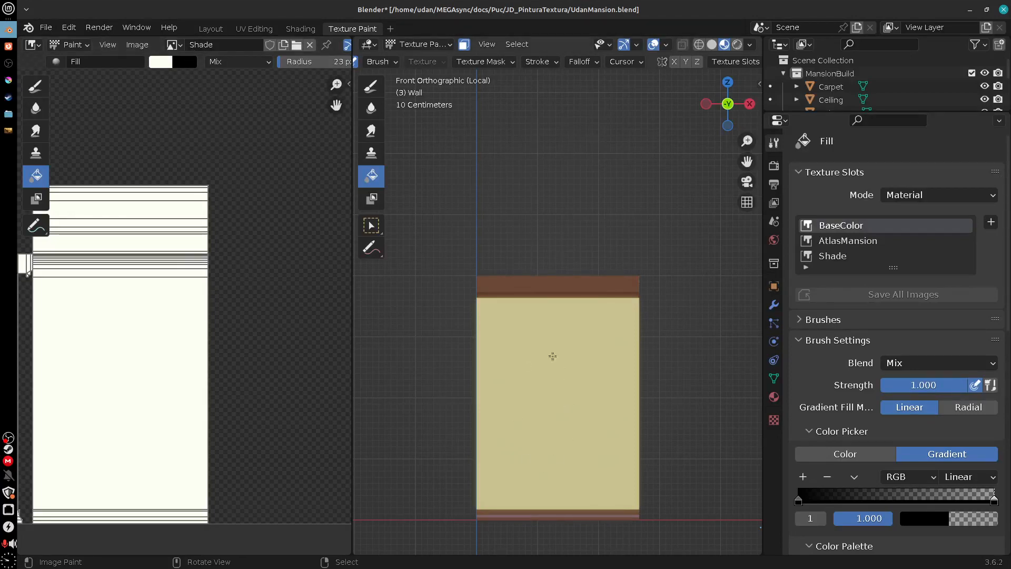
# Step: Try a vertical black gradient fill down the wall with the BaseColor slot active
pyautogui.click(293, 27)
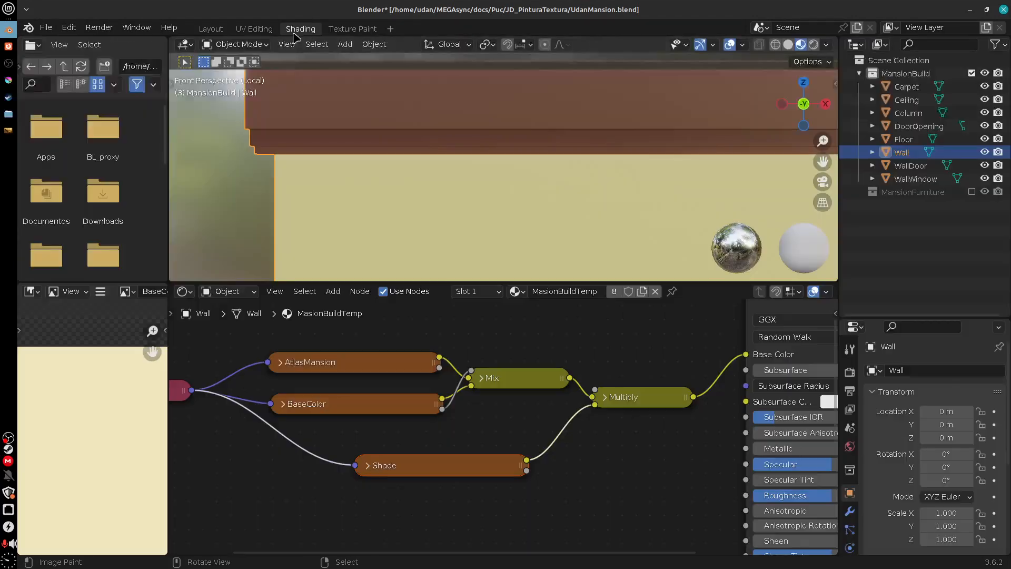
pyautogui.click(348, 28)
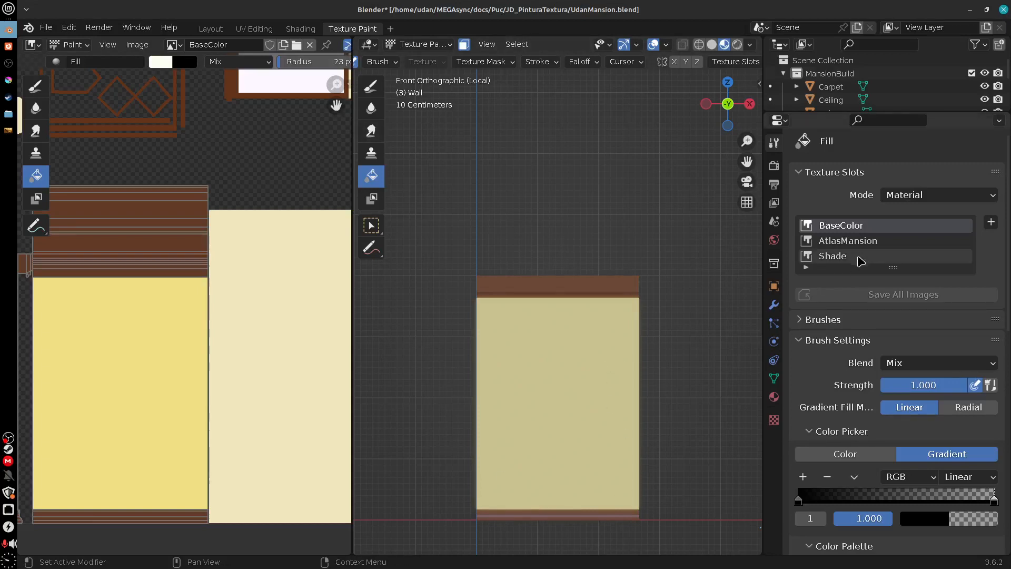
pyautogui.keyDown('shift'); pyautogui.moveTo(627, 405); pyautogui.dragTo(672, 355, button='middle'); pyautogui.keyUp('shift')
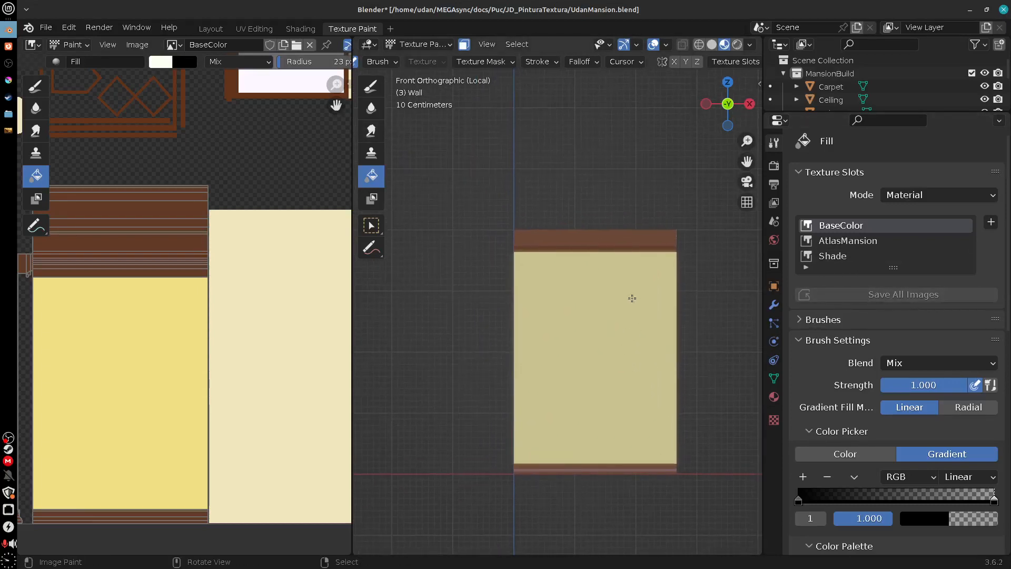
pyautogui.moveTo(605, 278); pyautogui.dragTo(602, 406)
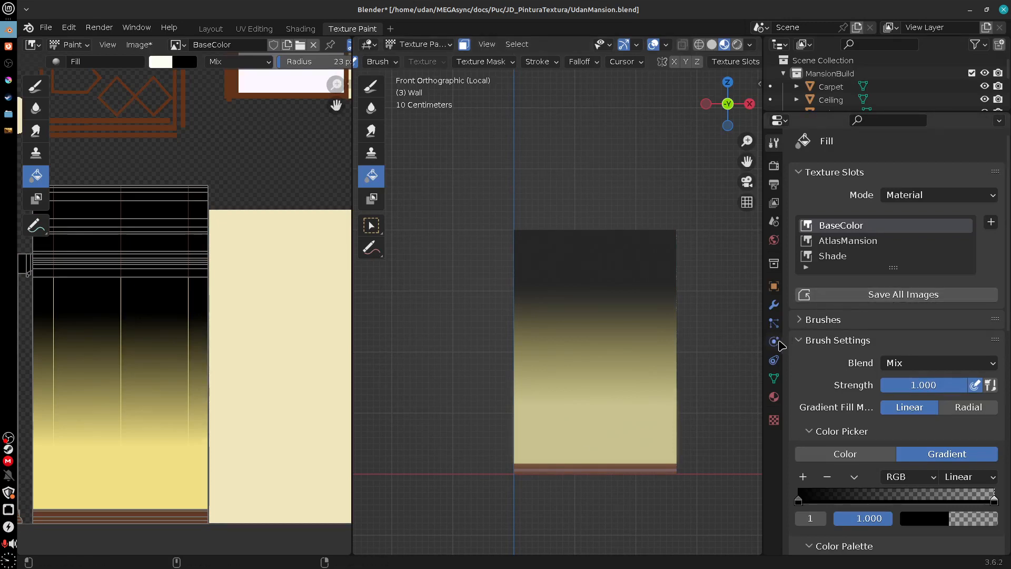
# Step: On the Shade texture, fill the cream wall panel with black-to-transparent gradients from its upper and lower edges, and save all images between them
pyautogui.click(835, 256)
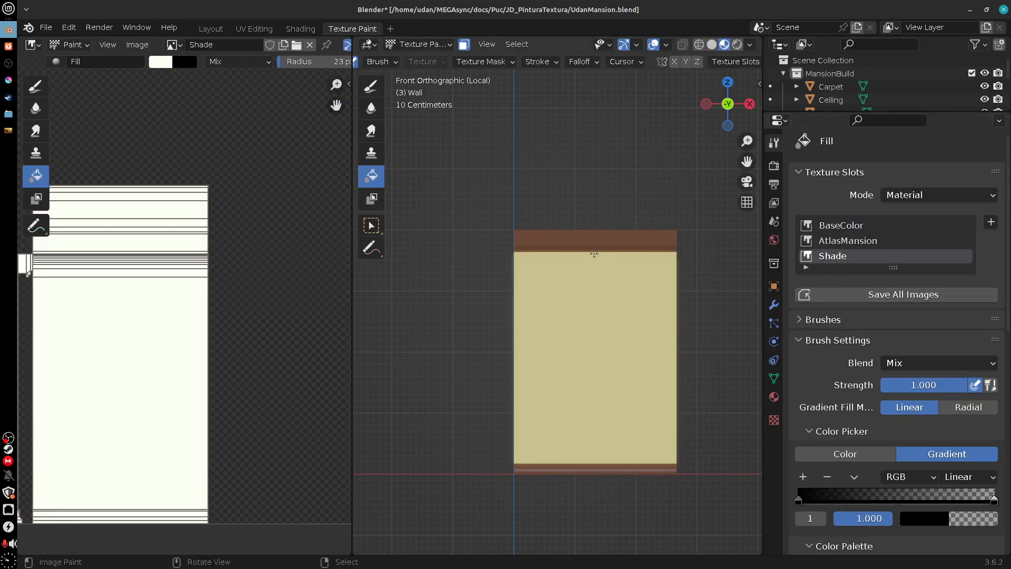
pyautogui.moveTo(594, 254); pyautogui.dragTo(594, 364)
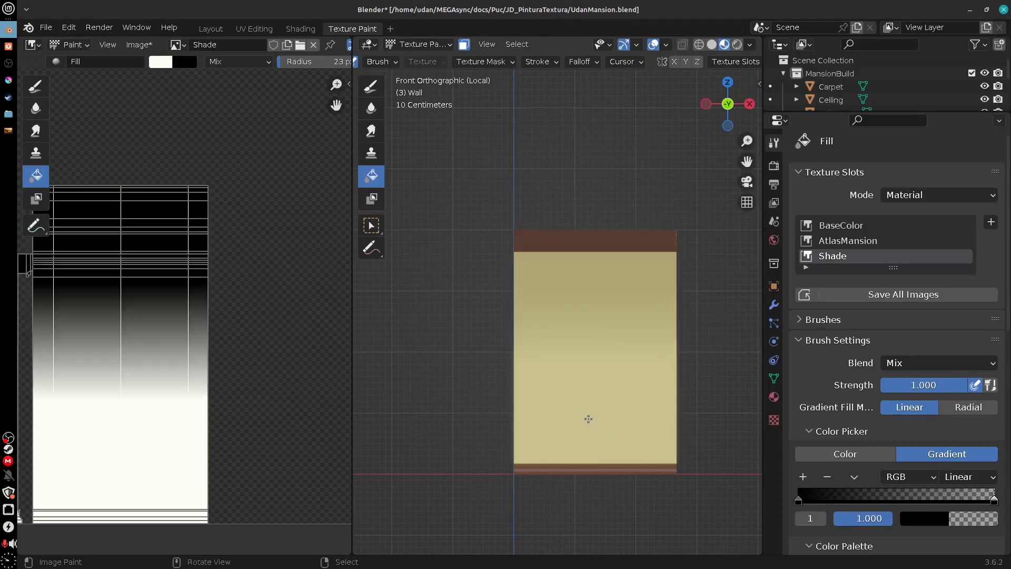
pyautogui.hotkey('ctrl', 'z')
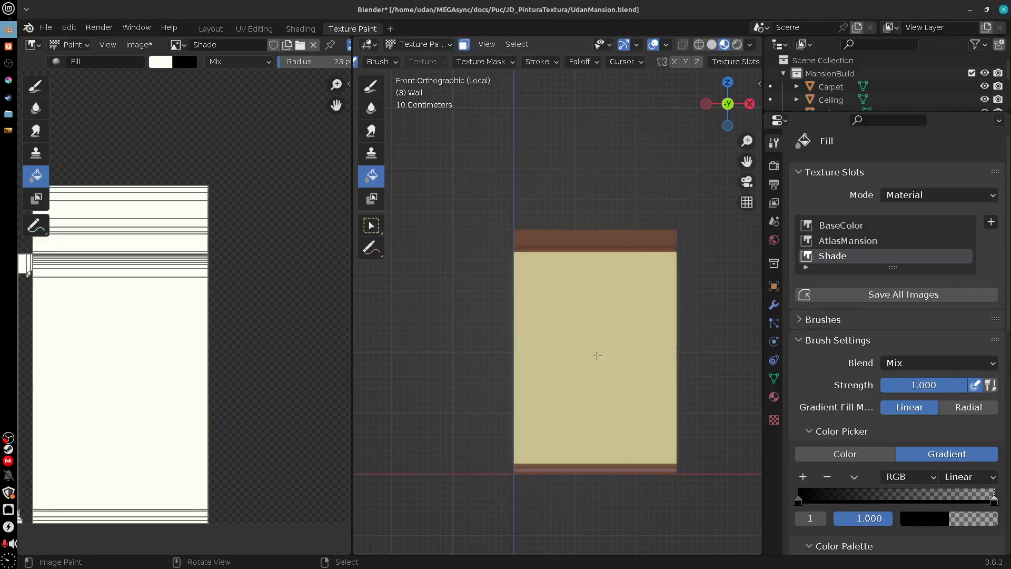
pyautogui.moveTo(593, 253); pyautogui.dragTo(593, 358)
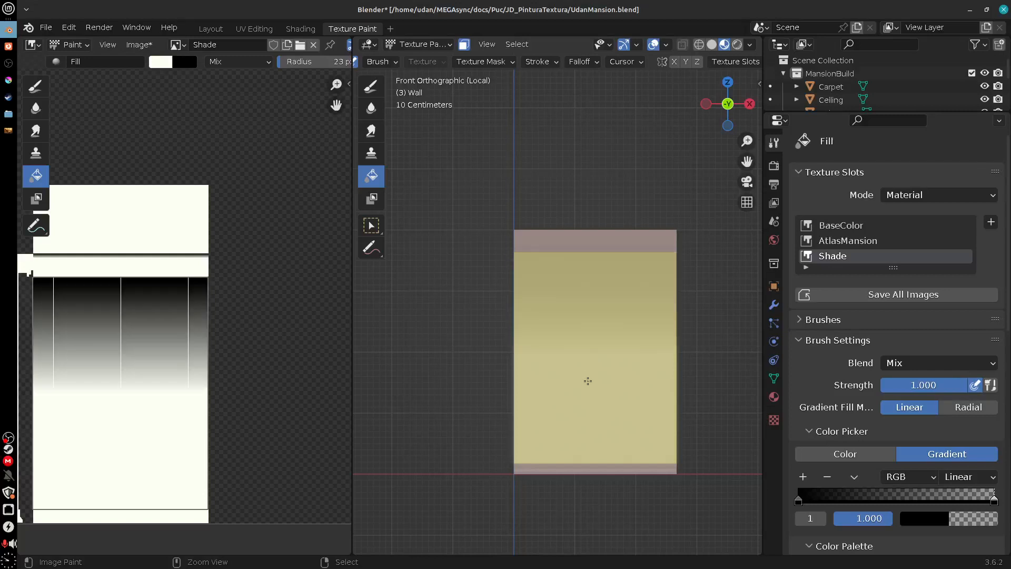
pyautogui.click(896, 295)
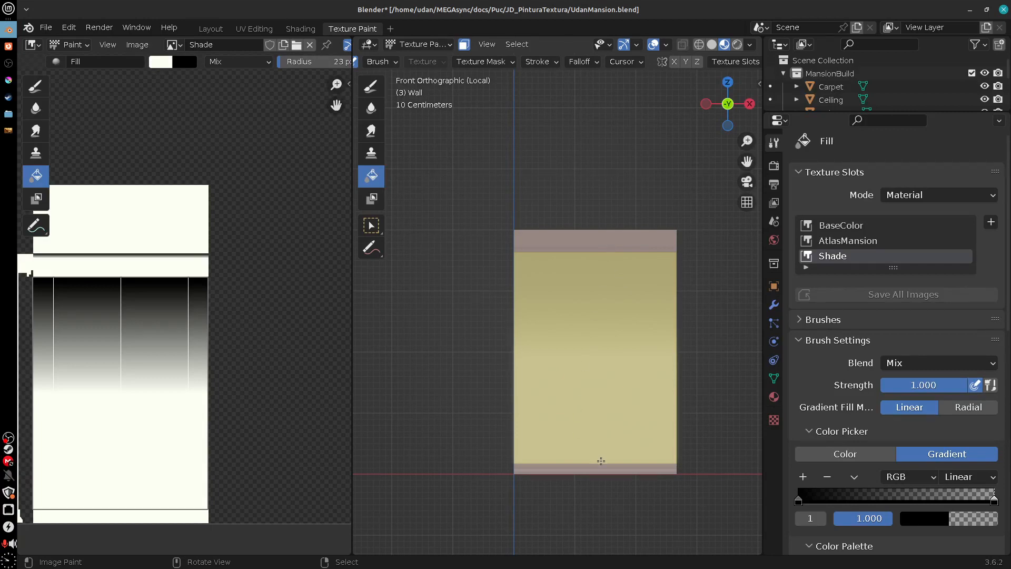
pyautogui.moveTo(601, 461); pyautogui.dragTo(602, 398)
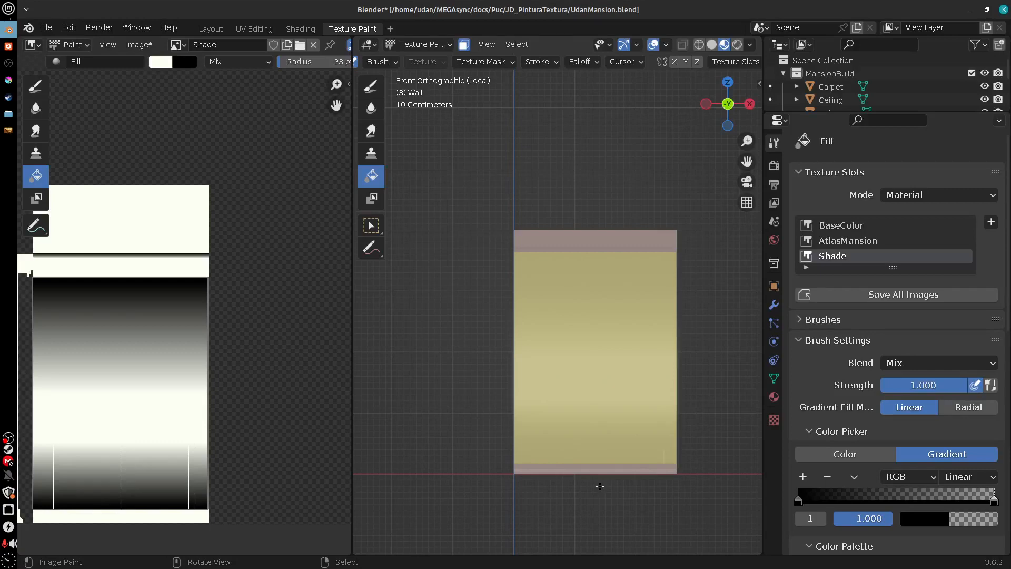
# Step: Change the gradient's end stop to opaque white and refill the cream panel with a shorter gradient starting near its upper edge
pyautogui.click(994, 501)
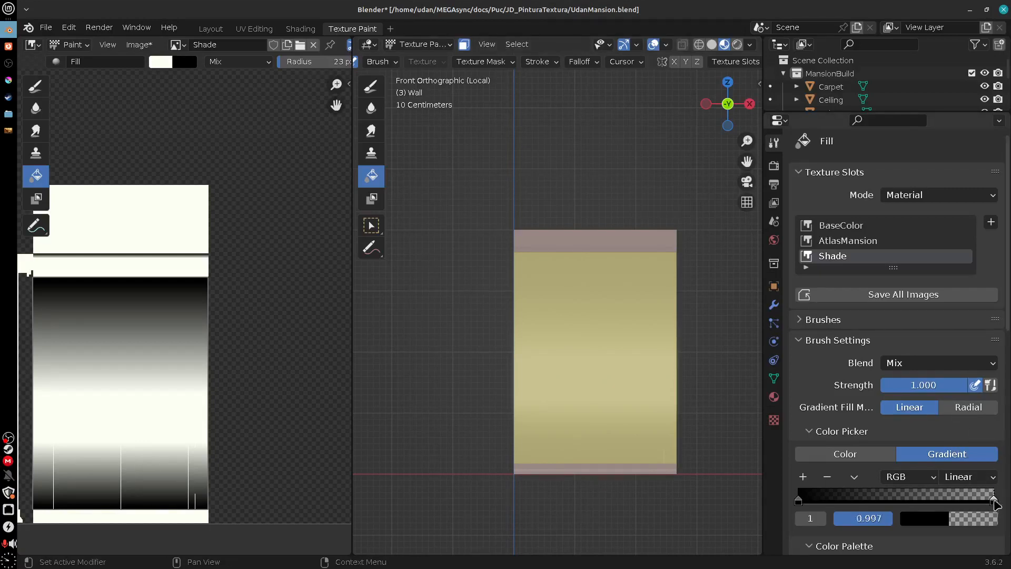
pyautogui.click(983, 523)
pyautogui.moveTo(987, 402); pyautogui.dragTo(990, 264)
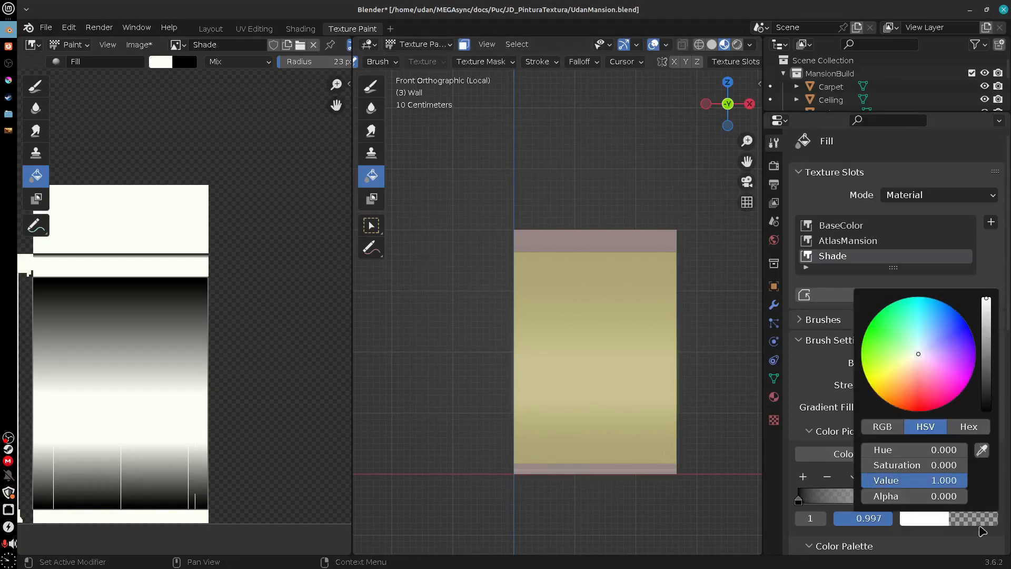
pyautogui.click(948, 523)
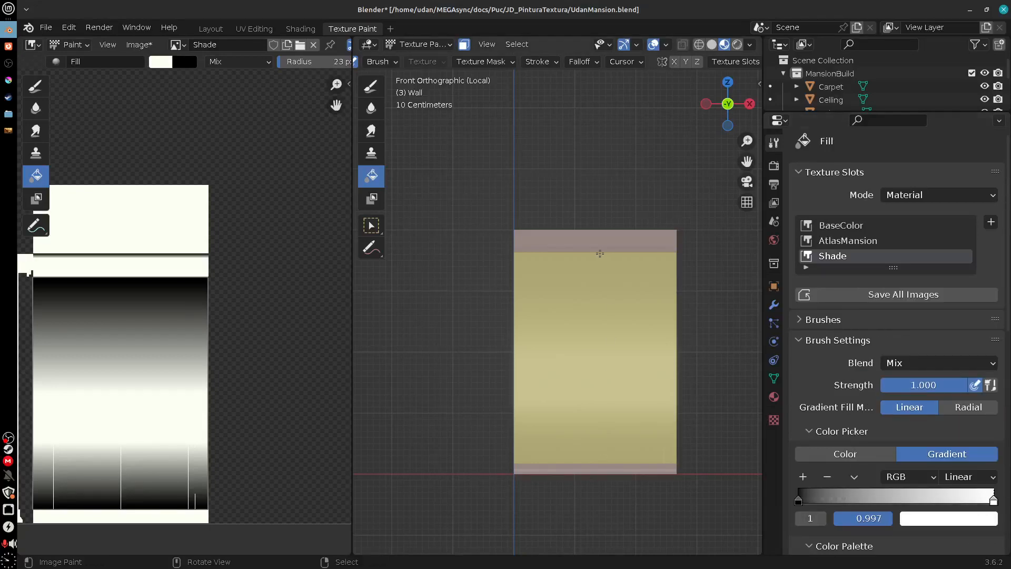
pyautogui.moveTo(594, 274); pyautogui.dragTo(596, 322)
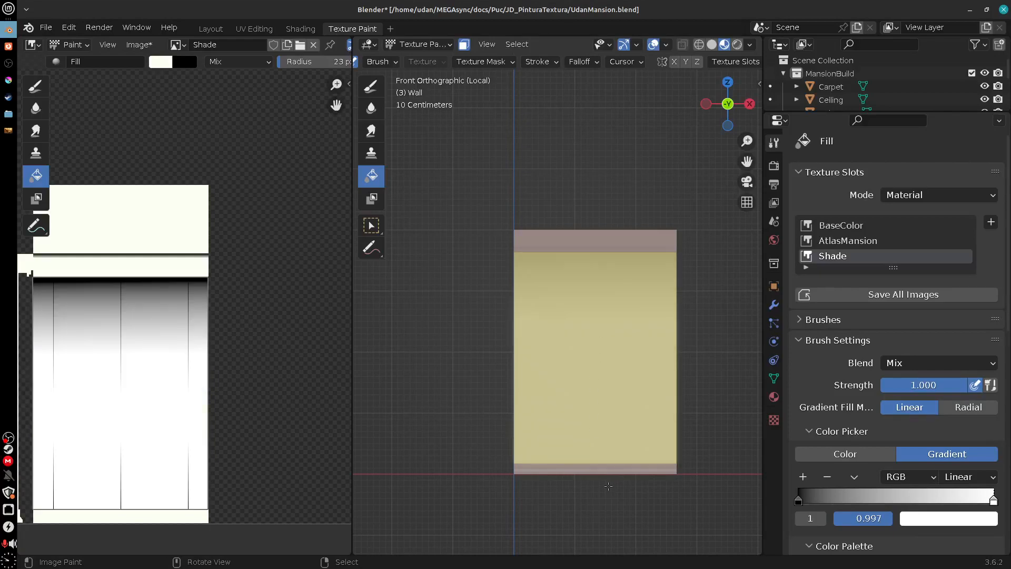
# Step: Put the white end stop at 1.000, make it fully transparent, and fill a gradient upward from the panel's lower edge
pyautogui.moveTo(993, 500); pyautogui.dragTo(997, 501)
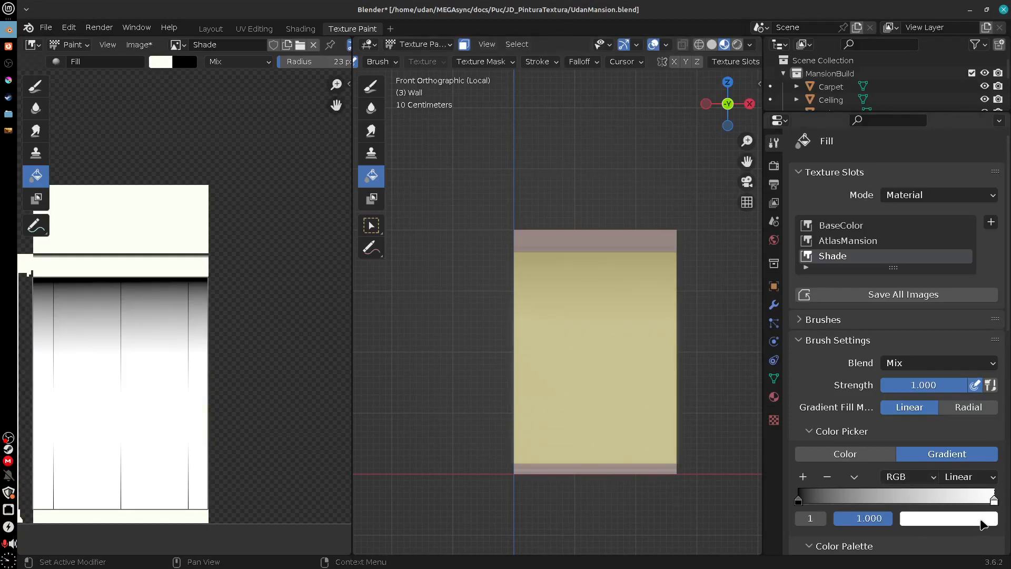
pyautogui.click(983, 523)
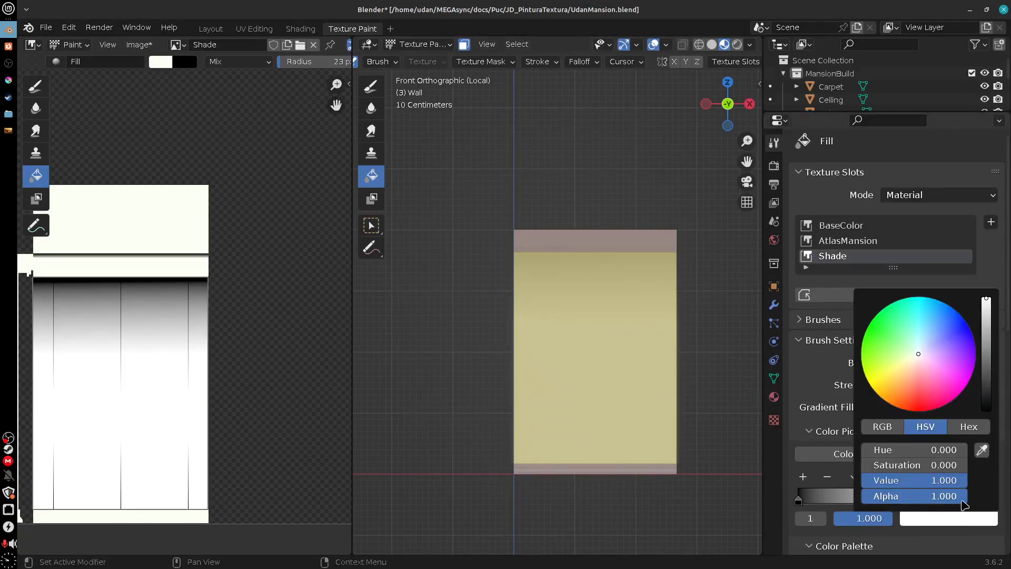
pyautogui.moveTo(962, 500); pyautogui.dragTo(604, 519)
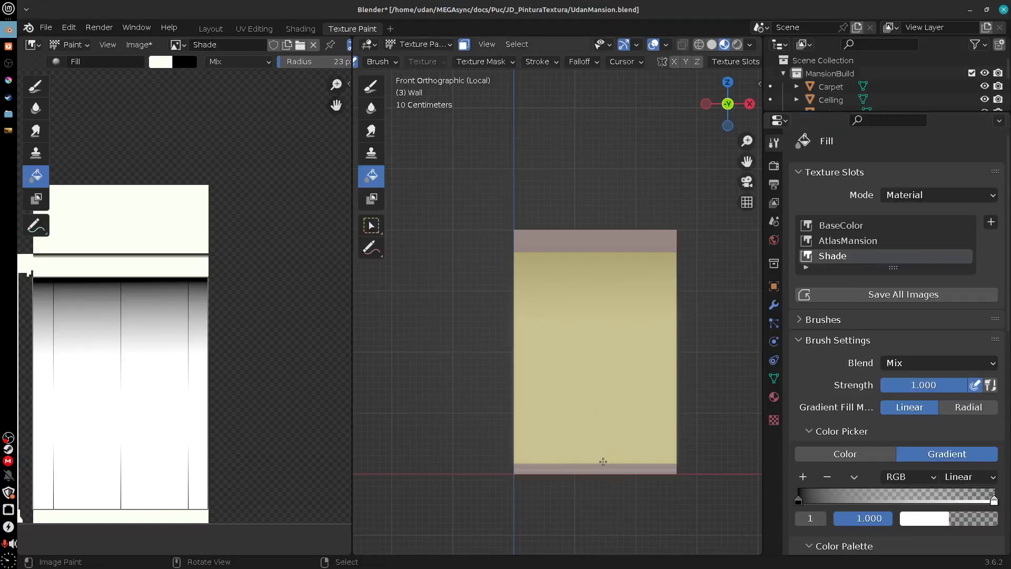
pyautogui.moveTo(597, 462); pyautogui.dragTo(597, 390)
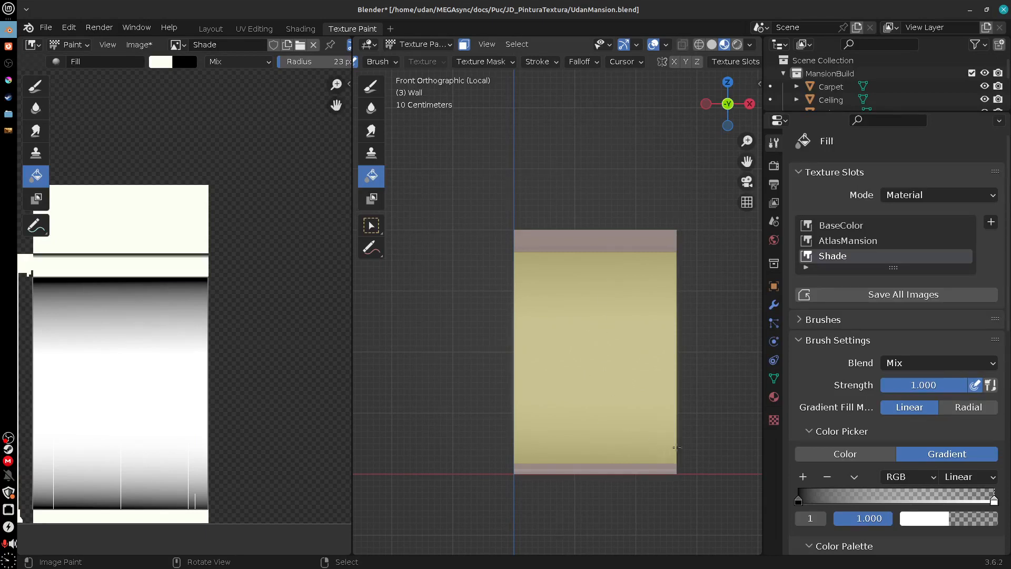
# Step: Return to the Shading workspace and spread the Shade texture and Multiply nodes apart to make room between them
pyautogui.click(300, 29)
pyautogui.moveTo(583, 514)
pyautogui.mouseDown(button='middle')
pyautogui.moveTo(717, 489)
pyautogui.moveTo(568, 465)
pyautogui.mouseUp(button='middle')
pyautogui.moveTo(419, 464); pyautogui.dragTo(331, 468)
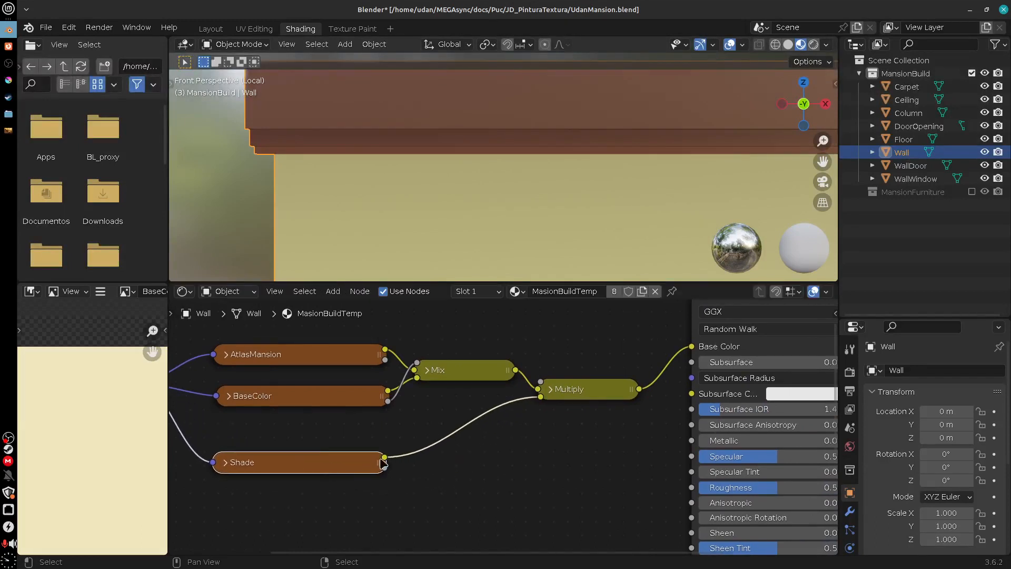
pyautogui.moveTo(585, 391); pyautogui.dragTo(594, 382)
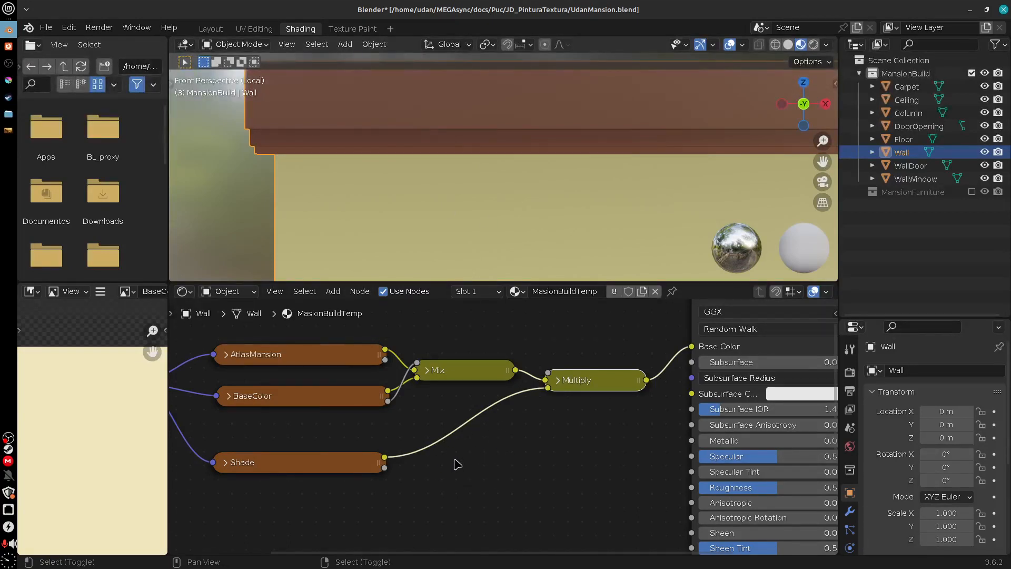
# Step: Insert a Mix Color node into the link between the Shade texture and the Multiply node
pyautogui.hotkey('shift', 'a')
pyautogui.moveTo(457, 463)
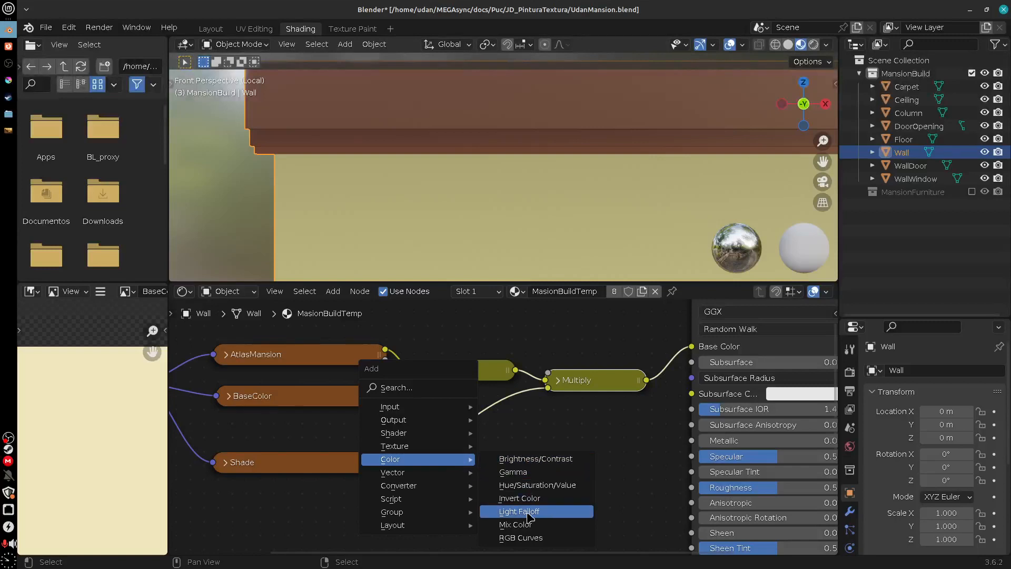
pyautogui.click(515, 524)
pyautogui.click(444, 414)
pyautogui.moveTo(594, 505); pyautogui.dragTo(588, 473, button='middle')
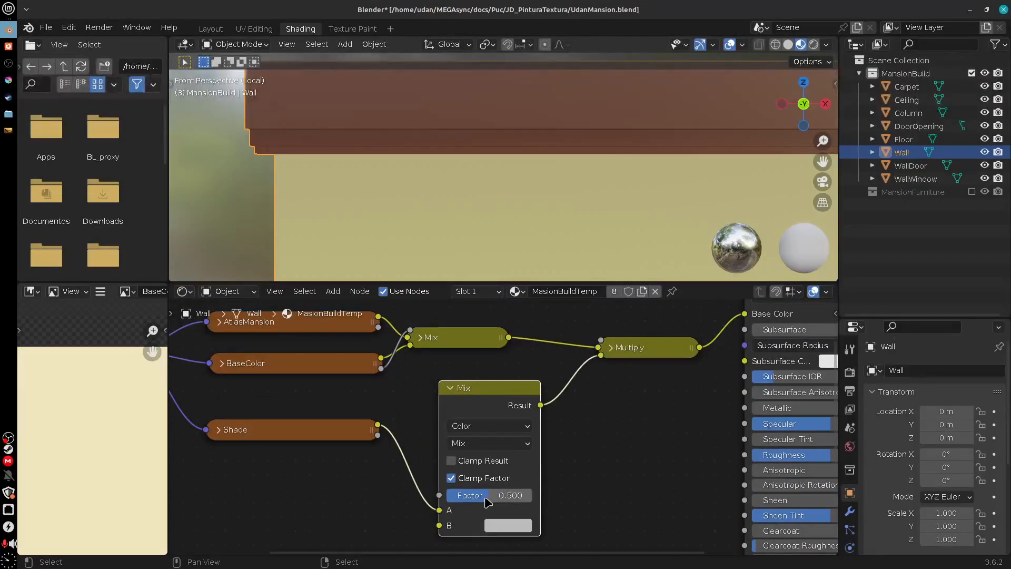
# Step: Configure the new Mix node with factor 1.000, a red B colour of saturation 1.000 and value 0.500, and the Hue blend mode
pyautogui.moveTo(485, 499); pyautogui.dragTo(556, 500)
pyautogui.click(509, 528)
pyautogui.moveTo(549, 408); pyautogui.dragTo(545, 445)
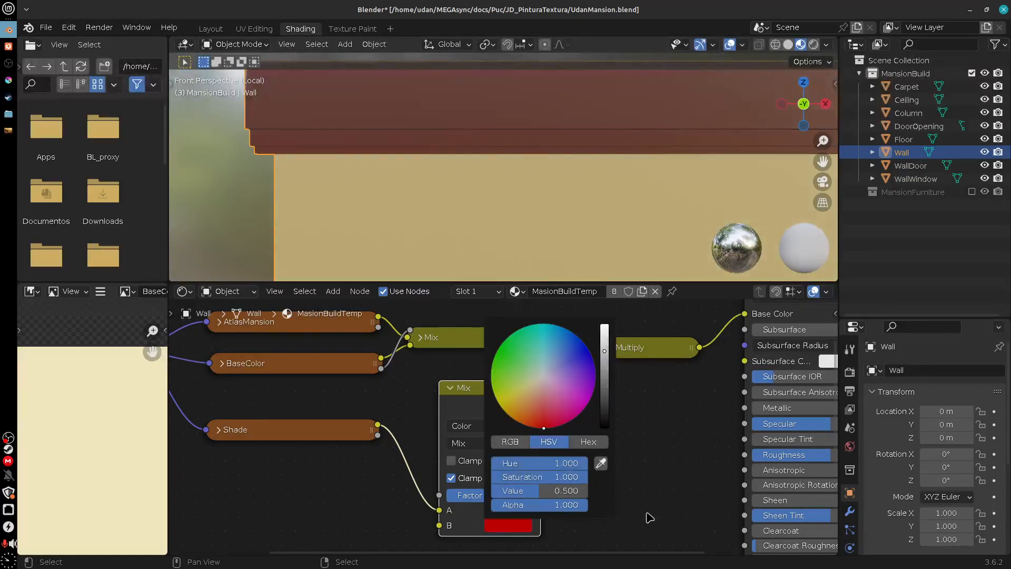
pyautogui.click(507, 444)
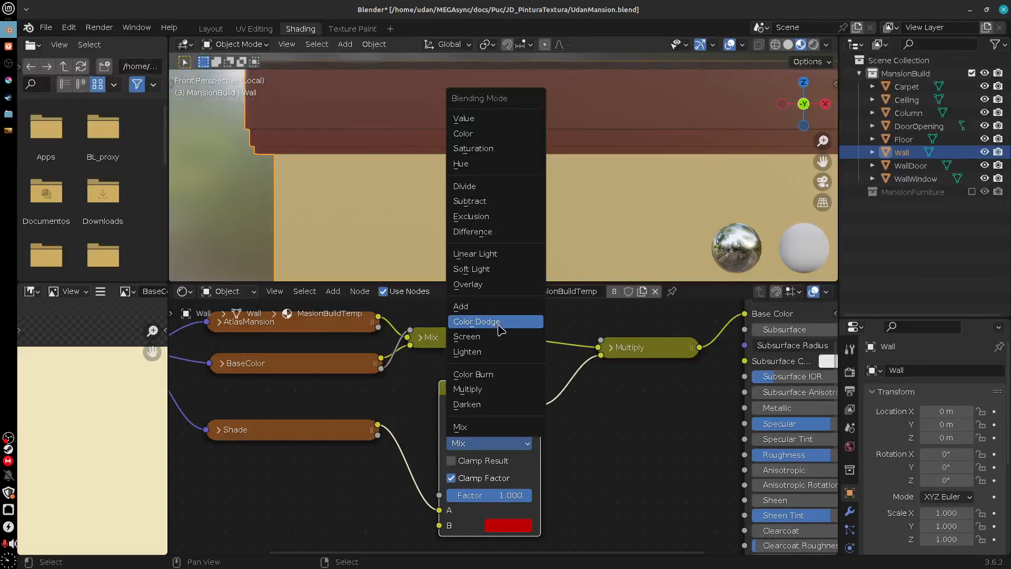
pyautogui.click(500, 169)
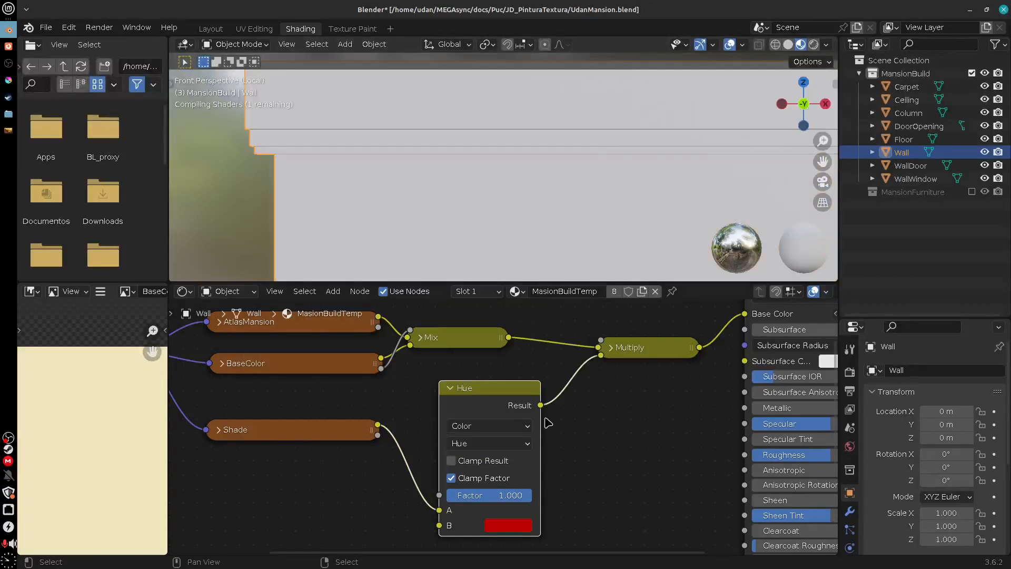
# Step: Link the Hue node's Result straight to Base Color to preview the shading alone, and set its blend mode to Screen
pyautogui.moveTo(597, 216)
pyautogui.mouseDown(button='middle')
pyautogui.moveTo(603, 208)
pyautogui.moveTo(605, 218)
pyautogui.mouseUp(button='middle')
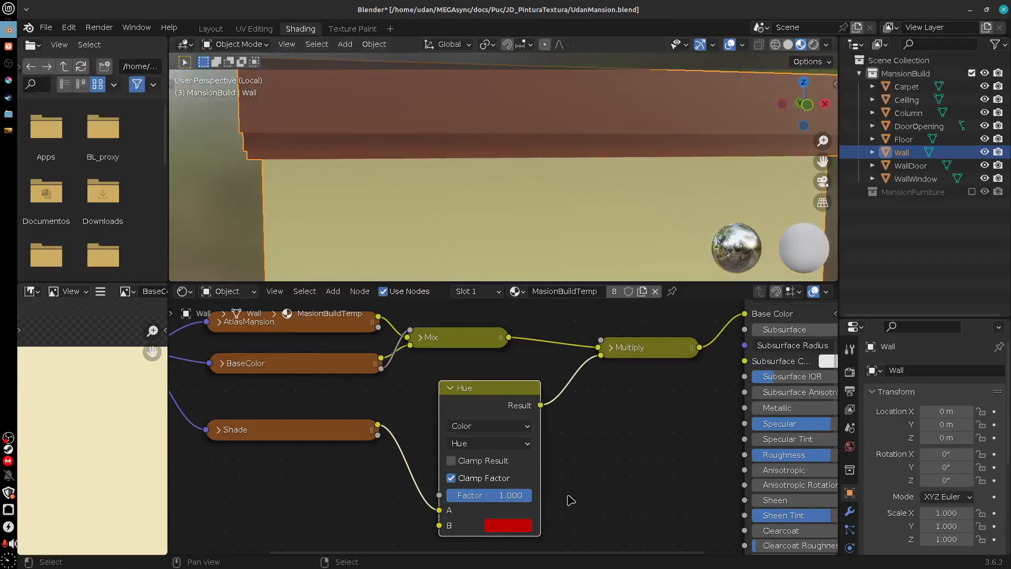
pyautogui.moveTo(579, 459); pyautogui.dragTo(558, 466, button='middle')
pyautogui.moveTo(468, 401); pyautogui.dragTo(724, 366)
pyautogui.moveTo(611, 403); pyautogui.dragTo(582, 383)
pyautogui.moveTo(548, 487); pyautogui.dragTo(589, 425, button='middle')
pyautogui.click(516, 431)
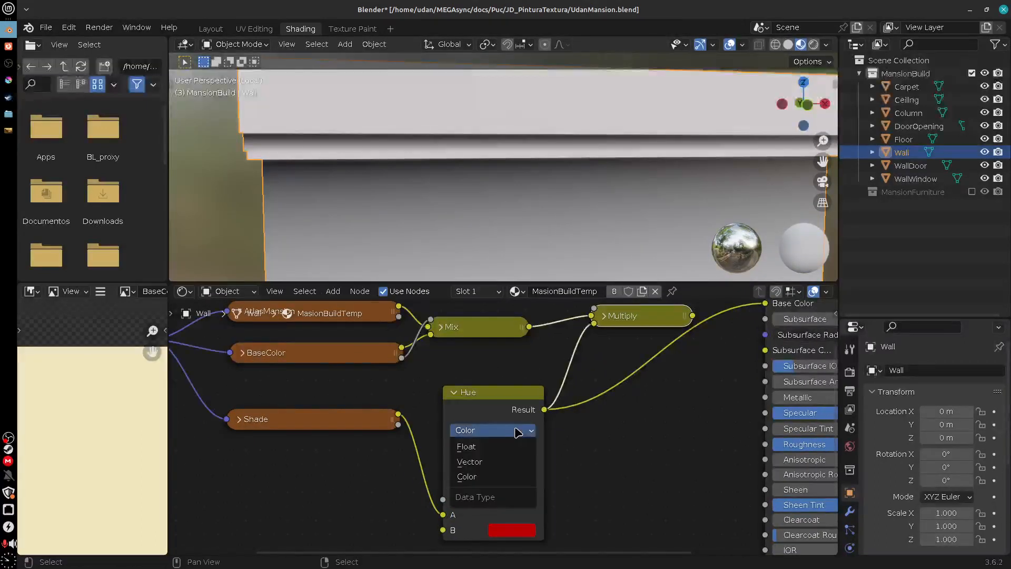
pyautogui.click(516, 431)
pyautogui.click(514, 448)
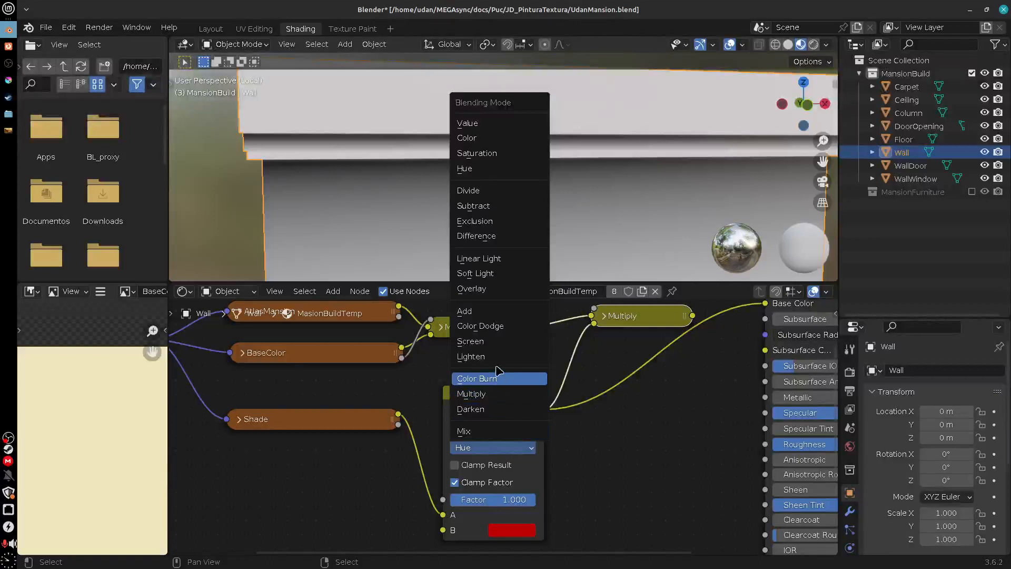
pyautogui.click(492, 348)
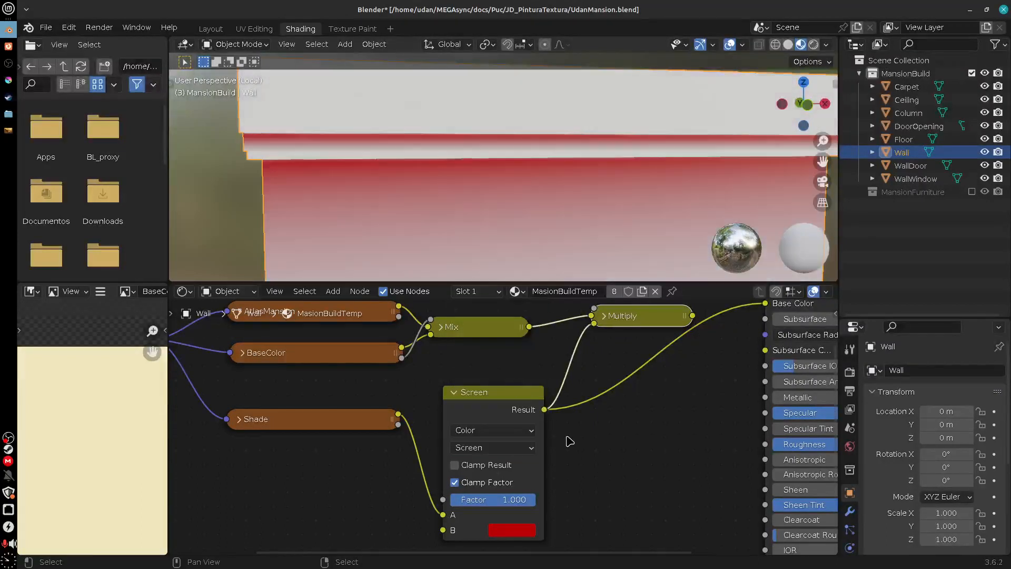
# Step: Change the Screen node's B colour from red to a muted light orange
pyautogui.moveTo(567, 442); pyautogui.dragTo(570, 415, button='middle')
pyautogui.click(514, 503)
pyautogui.click(566, 364)
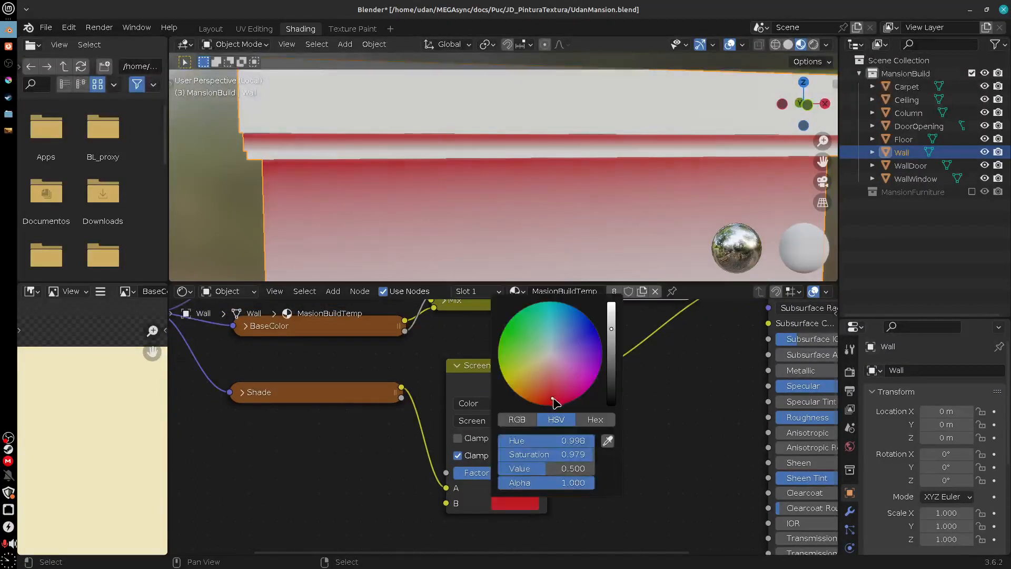
pyautogui.click(542, 369)
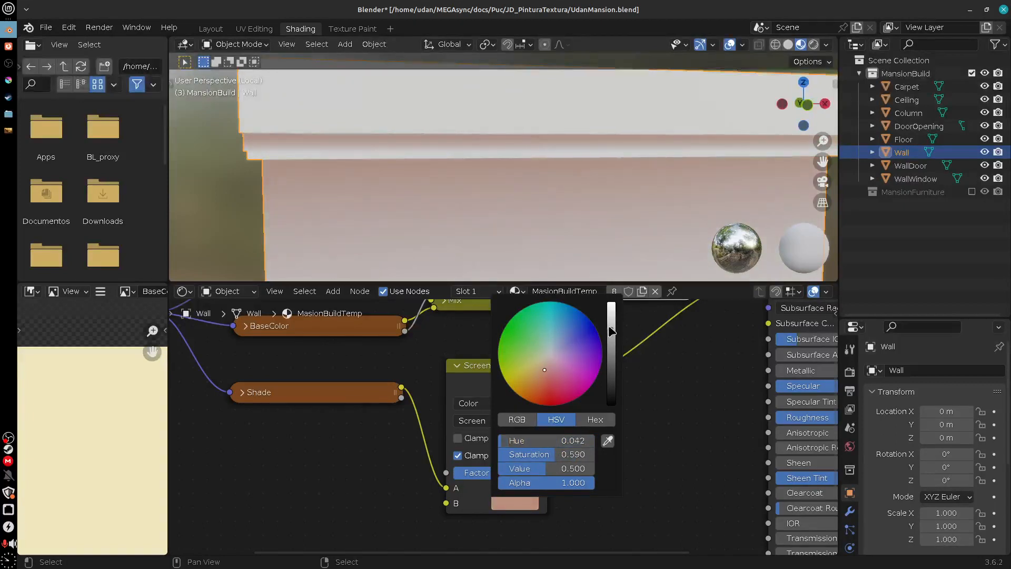
pyautogui.click(539, 371)
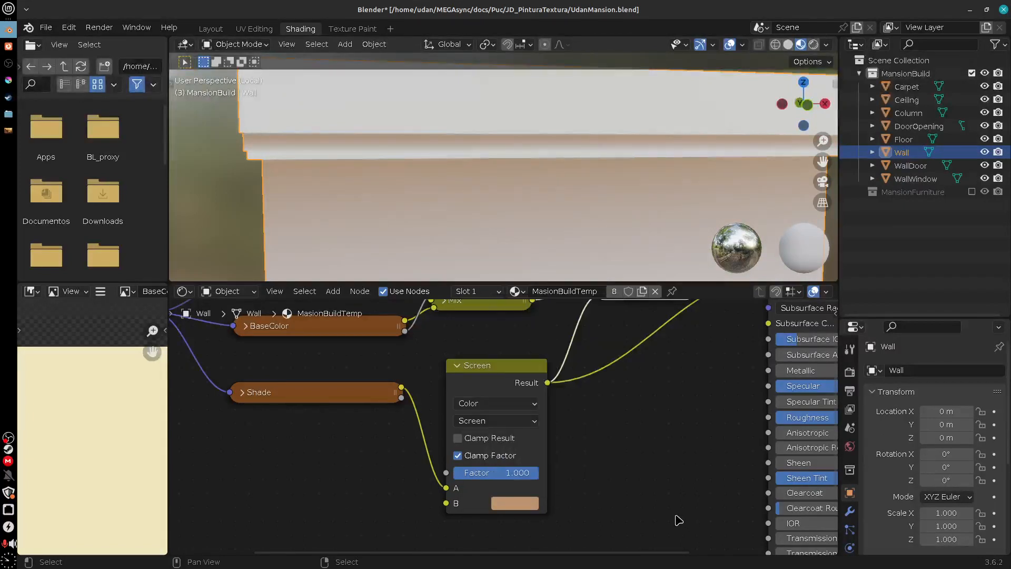
# Step: Reconnect the Multiply node's output to Base Color and view the tinted wall
pyautogui.scroll(4, 643, 483)
pyautogui.moveTo(654, 359); pyautogui.dragTo(727, 346)
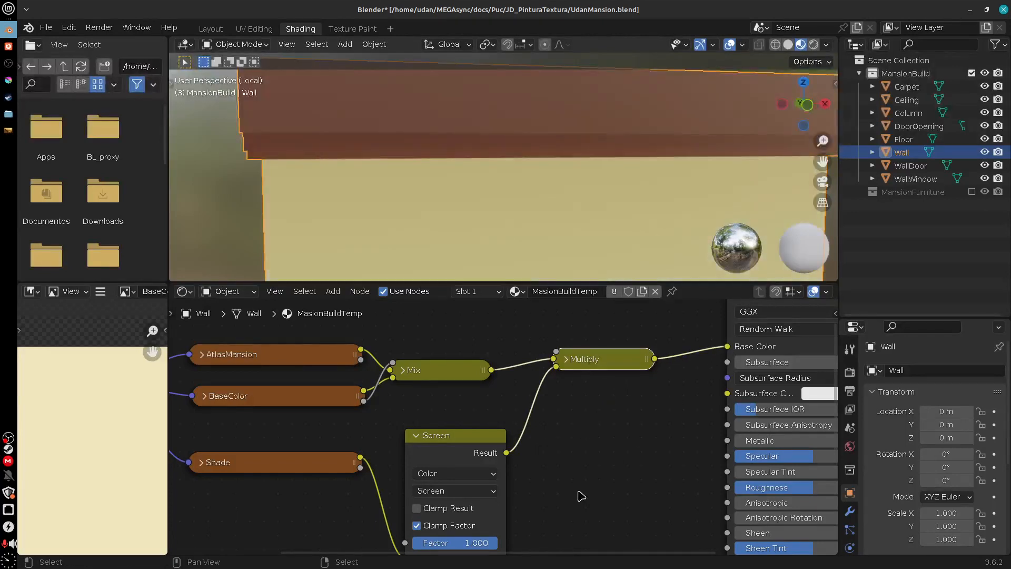
pyautogui.moveTo(631, 258); pyautogui.dragTo(610, 251, button='middle')
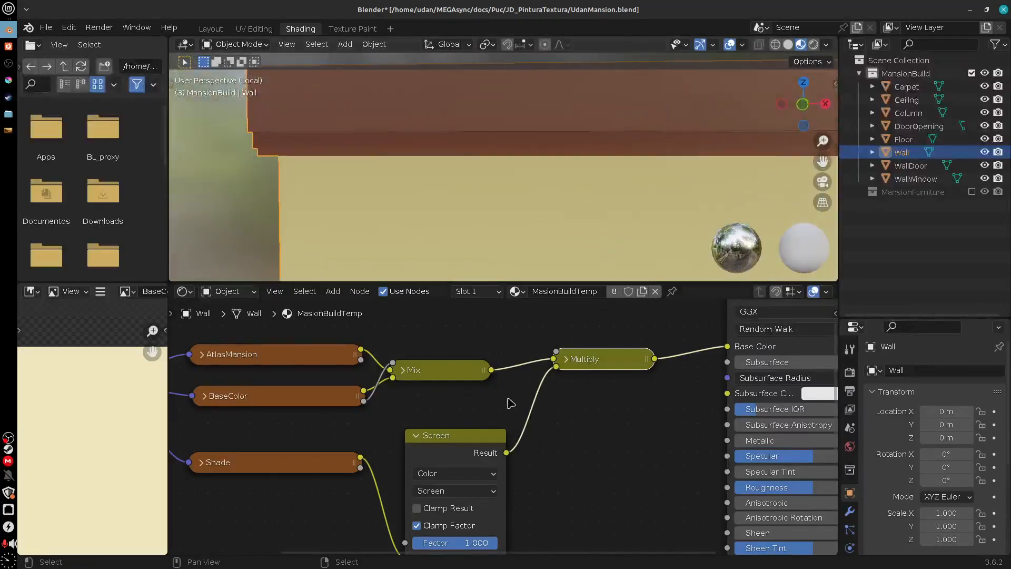
# Step: Collapse the Screen node and arrange it neatly between the Shade texture and the Multiply node
pyautogui.click(416, 434)
pyautogui.moveTo(415, 442); pyautogui.dragTo(417, 461)
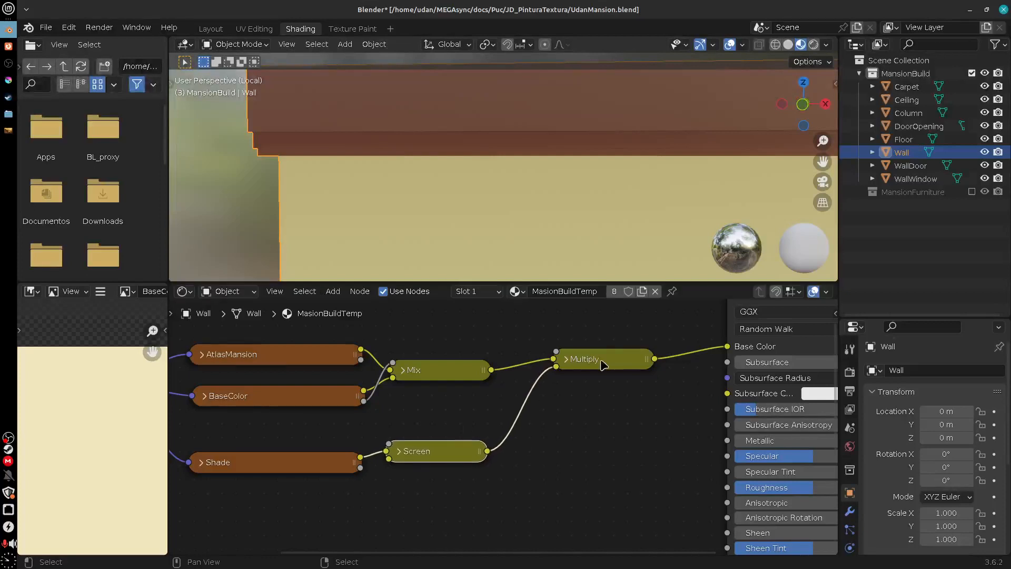
pyautogui.moveTo(589, 359); pyautogui.dragTo(570, 403)
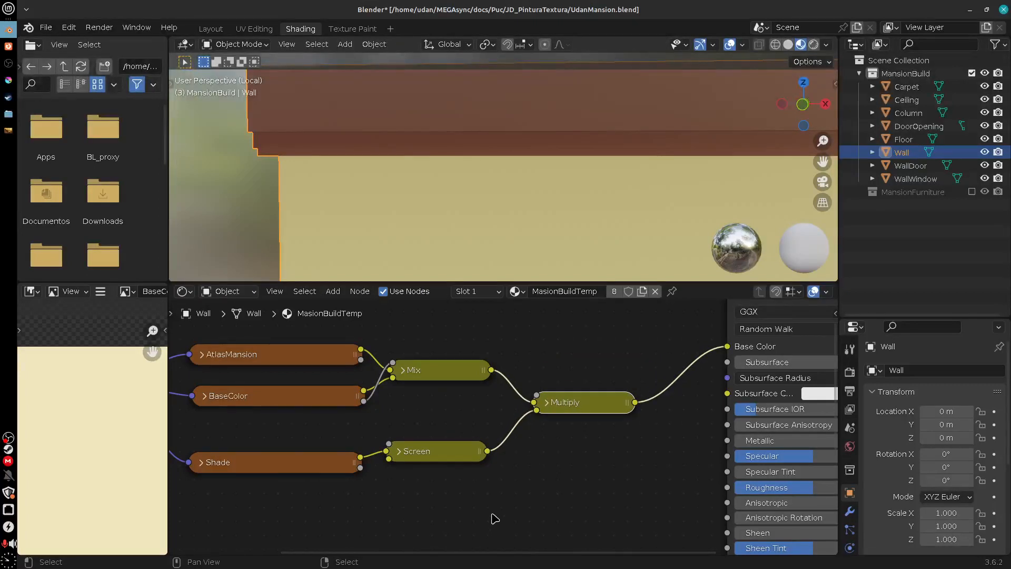
pyautogui.keyDown('shift'); pyautogui.moveTo(501, 491); pyautogui.dragTo(537, 510, button='middle'); pyautogui.keyUp('shift')
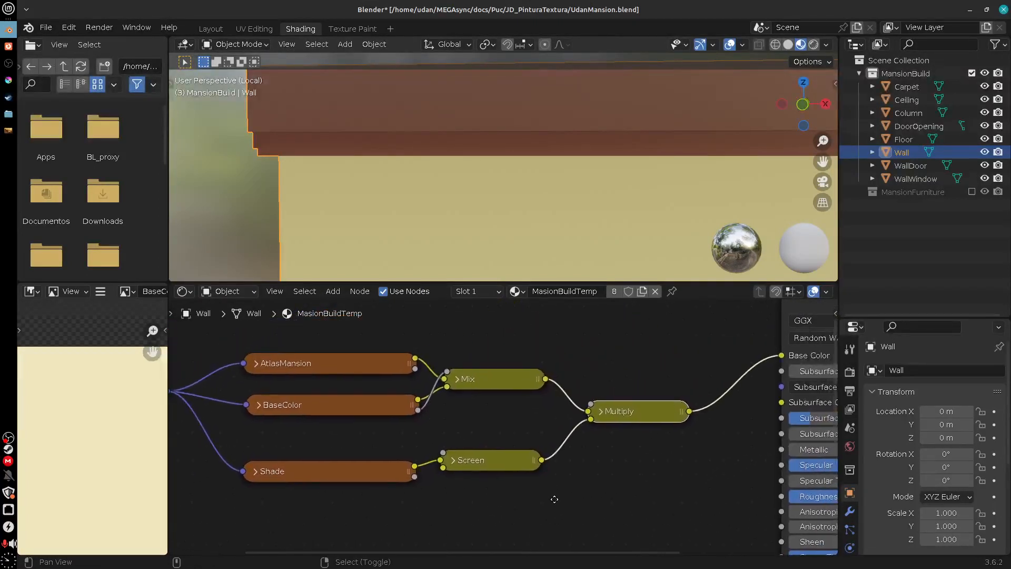
pyautogui.press('g')
pyautogui.click(504, 475)
pyautogui.click(501, 472)
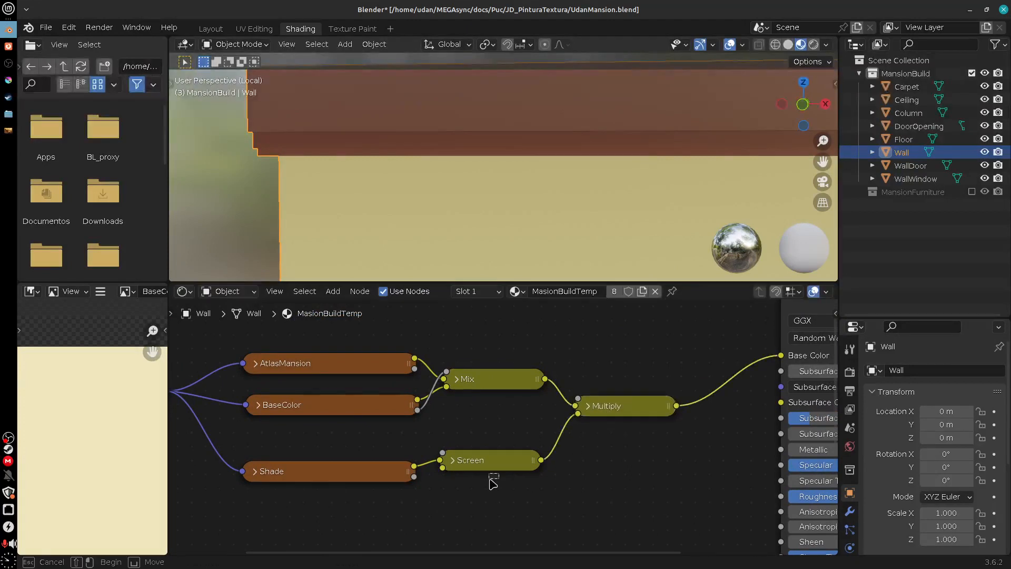
pyautogui.moveTo(490, 468); pyautogui.dragTo(487, 474)
pyautogui.moveTo(625, 412); pyautogui.dragTo(626, 416)
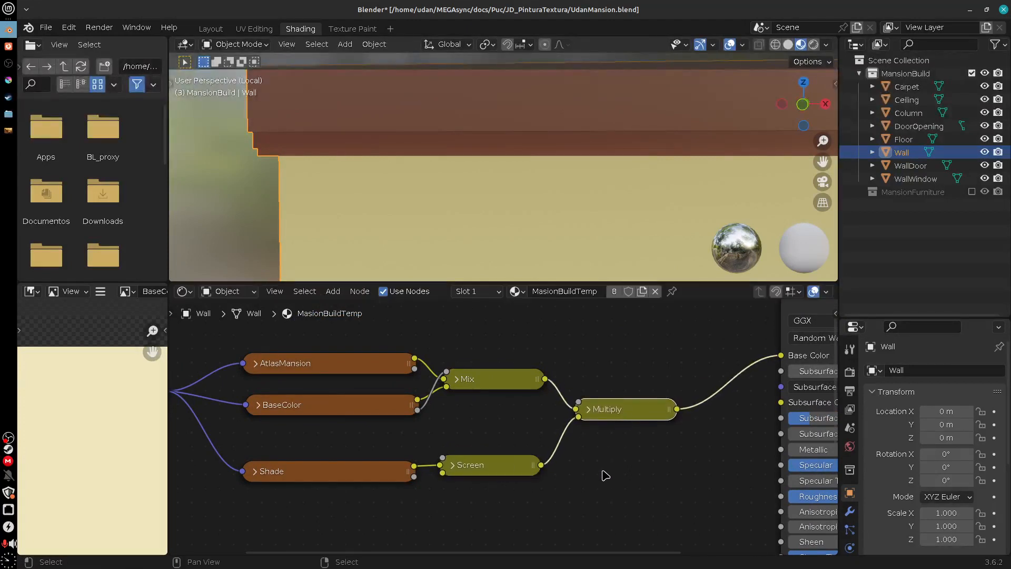
# Step: Switch to the Texture Paint workspace and show the wall in Material Preview with all its faces selected
pyautogui.scroll(-1, 614, 484)
pyautogui.scroll(-4, 623, 189)
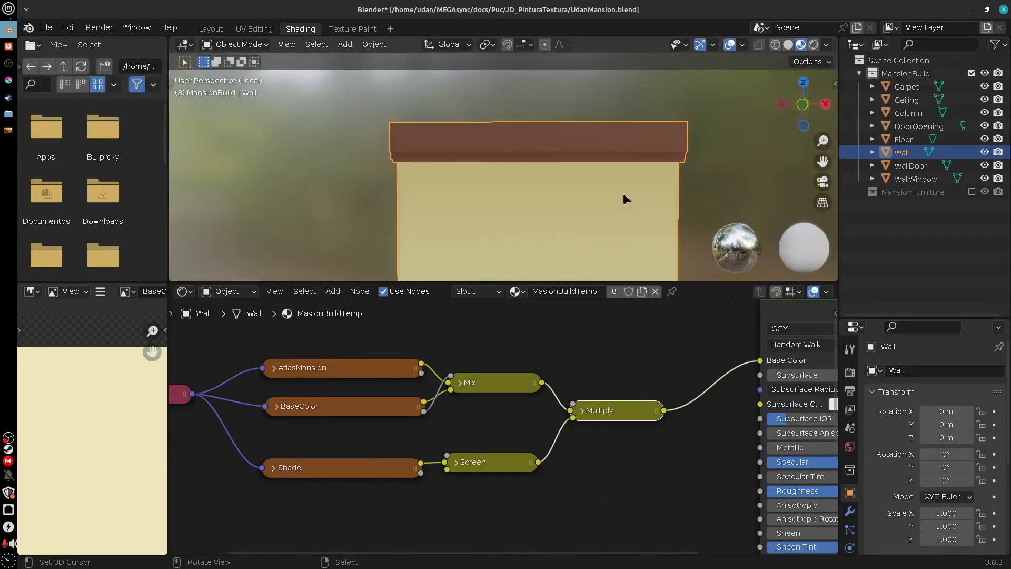
pyautogui.press('KP_1')
pyautogui.keyDown('shift'); pyautogui.moveTo(648, 114); pyautogui.dragTo(626, 147, button='middle'); pyautogui.keyUp('shift')
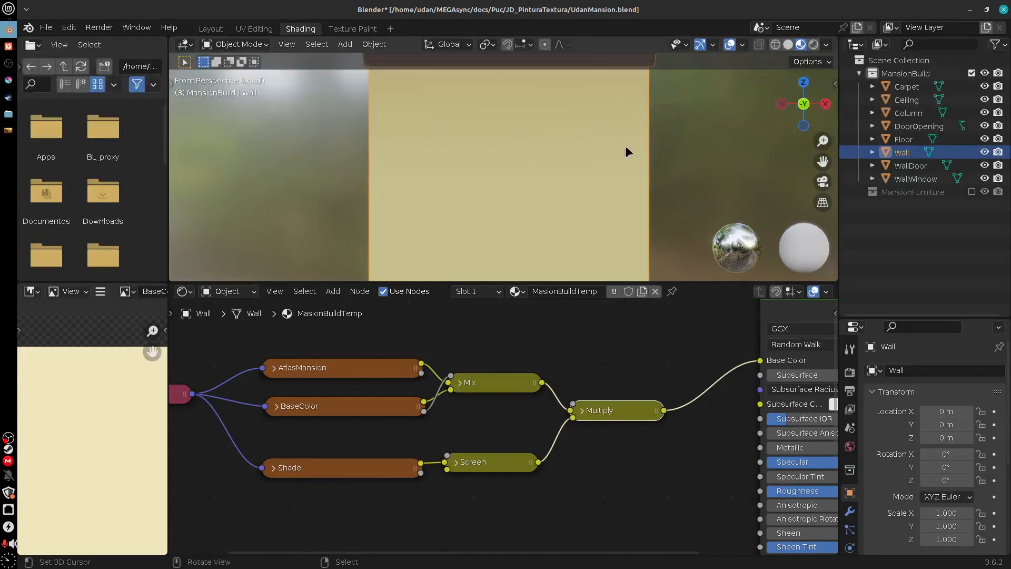
pyautogui.click(352, 29)
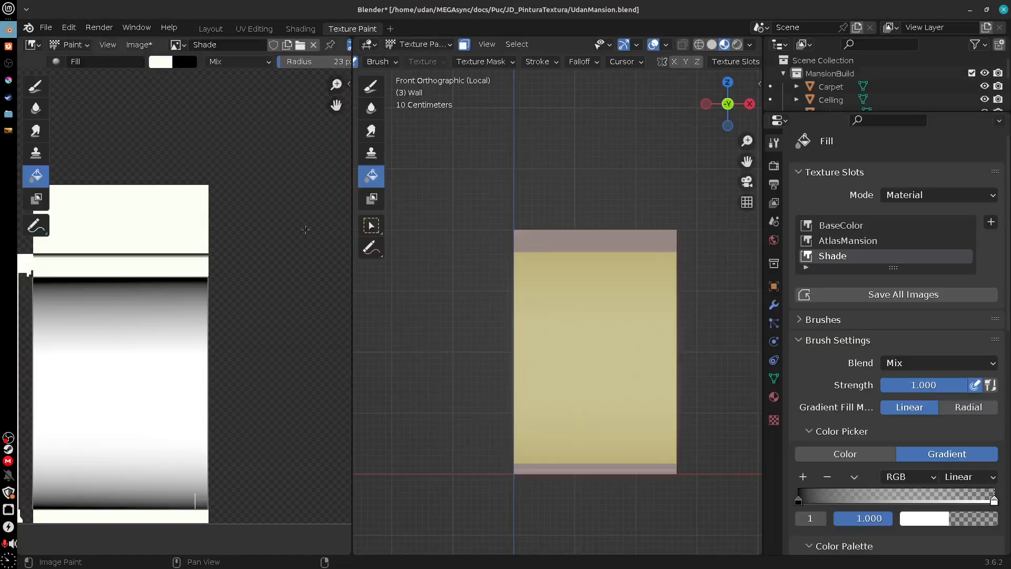
pyautogui.click(711, 44)
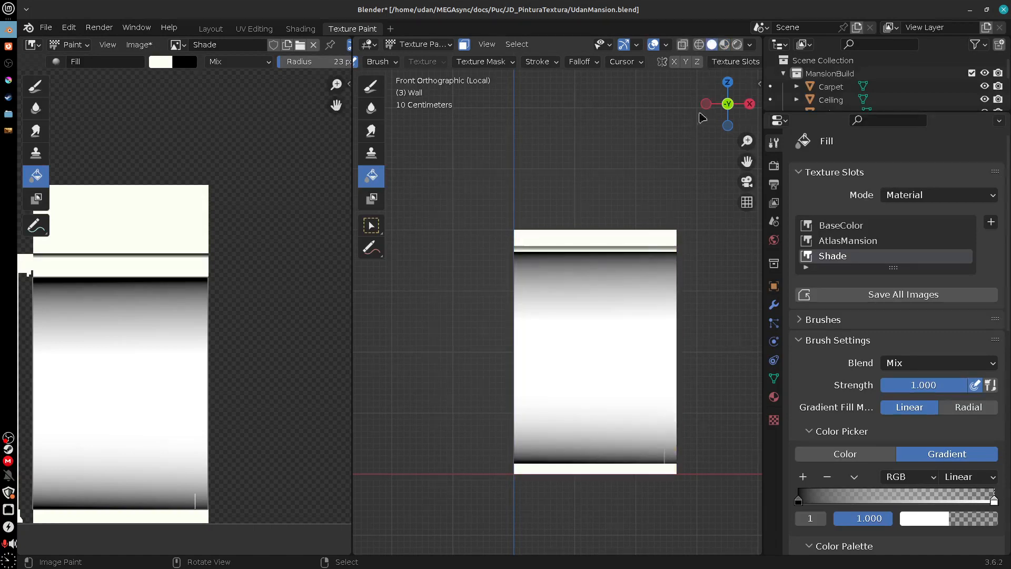
pyautogui.press('z')
pyautogui.click(693, 318)
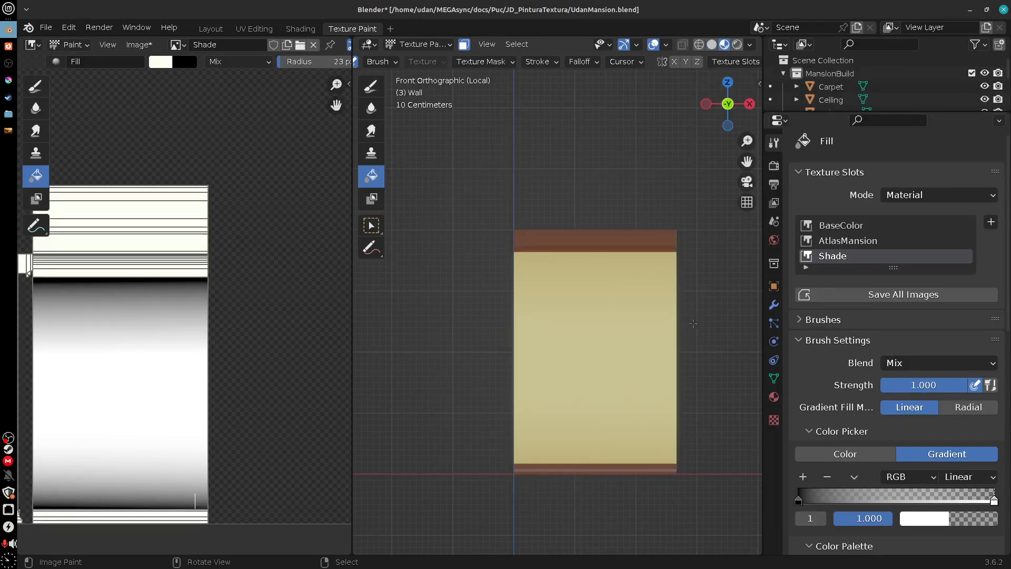
# Step: Restrict the paint mask to the wall's large yellow panel and save all images
pyautogui.moveTo(707, 340); pyautogui.dragTo(650, 345, button='middle')
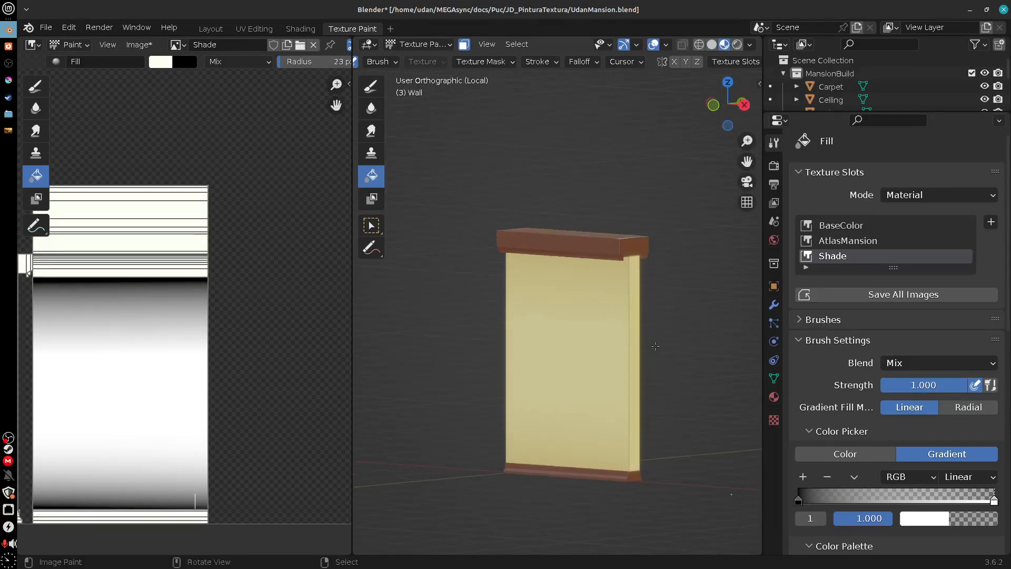
pyautogui.scroll(5, 663, 349)
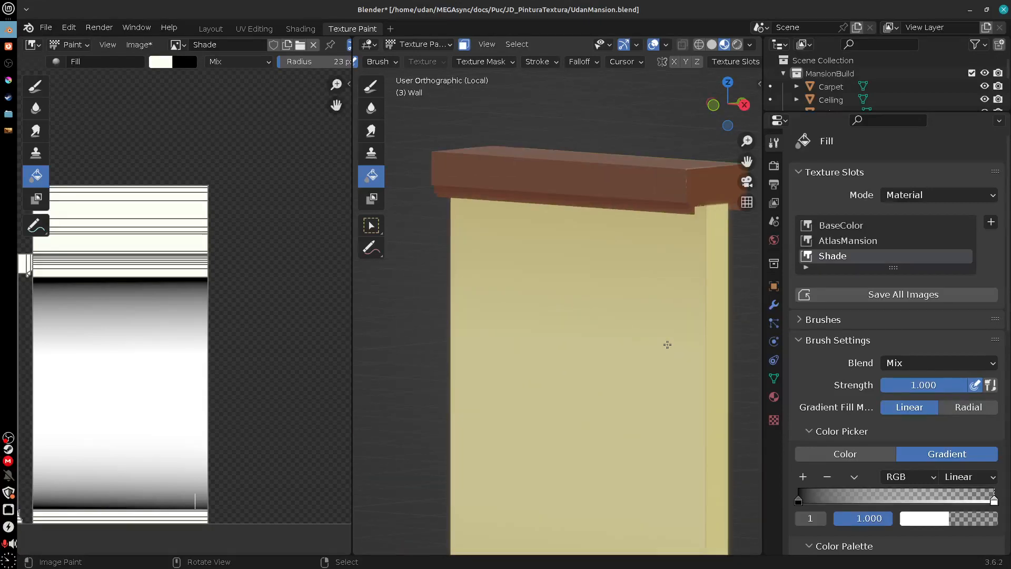
pyautogui.moveTo(664, 346); pyautogui.dragTo(648, 328, button='middle')
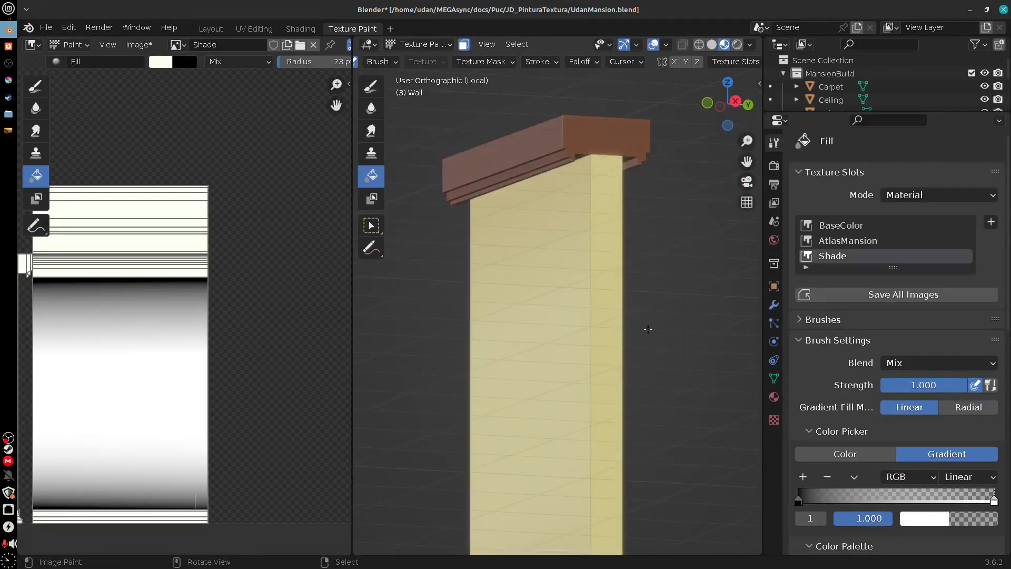
pyautogui.scroll(3, 647, 330)
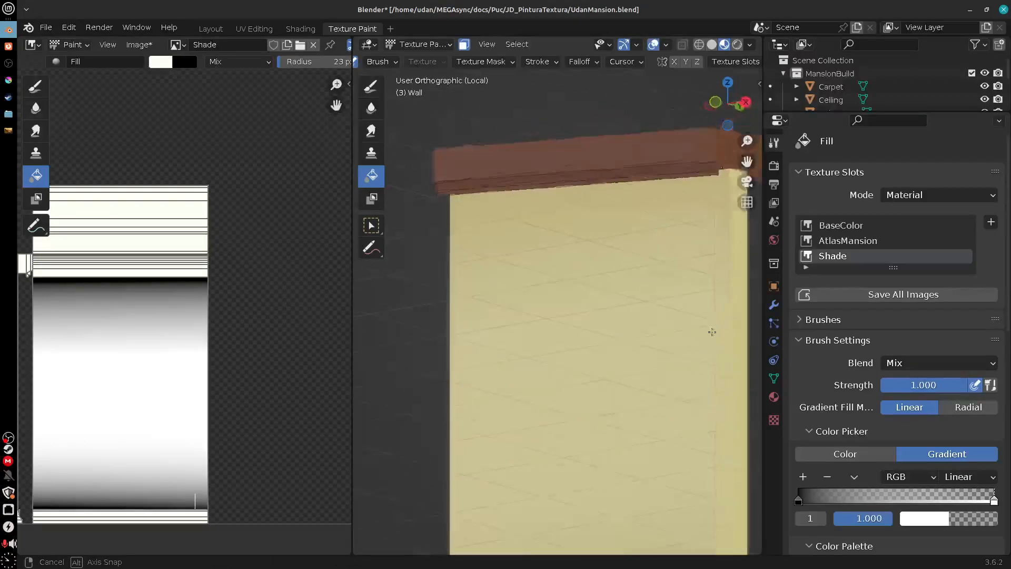
pyautogui.moveTo(647, 330); pyautogui.dragTo(715, 347, button='middle')
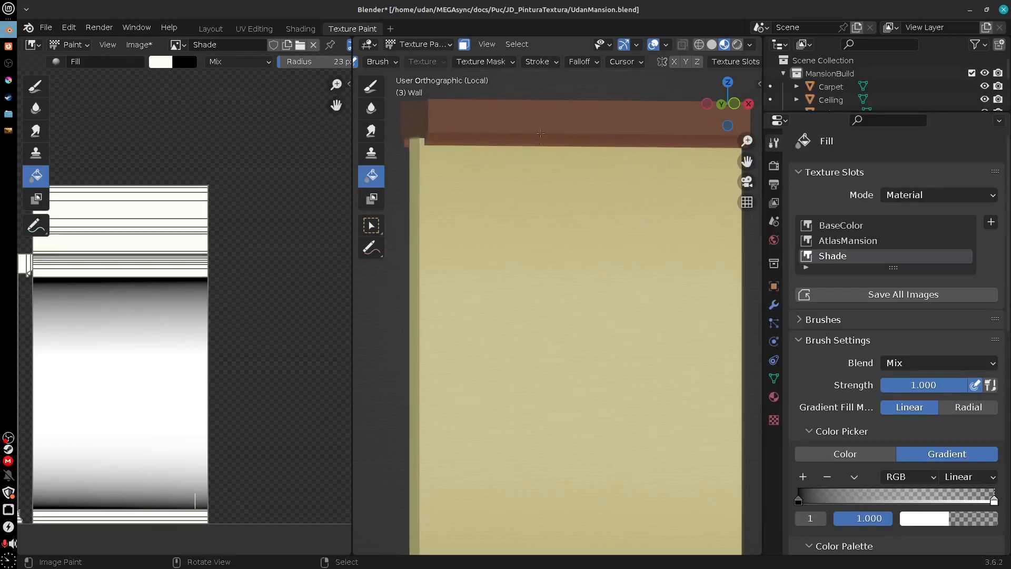
pyautogui.click(536, 150)
pyautogui.keyDown('shift'); pyautogui.moveTo(609, 406); pyautogui.dragTo(553, 372, button='middle'); pyautogui.keyUp('shift')
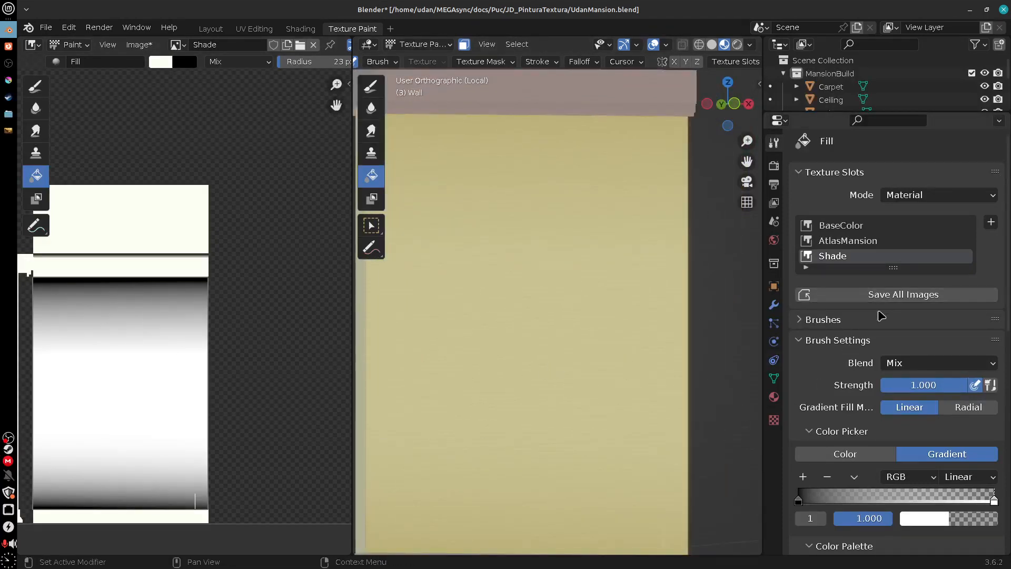
pyautogui.click(884, 297)
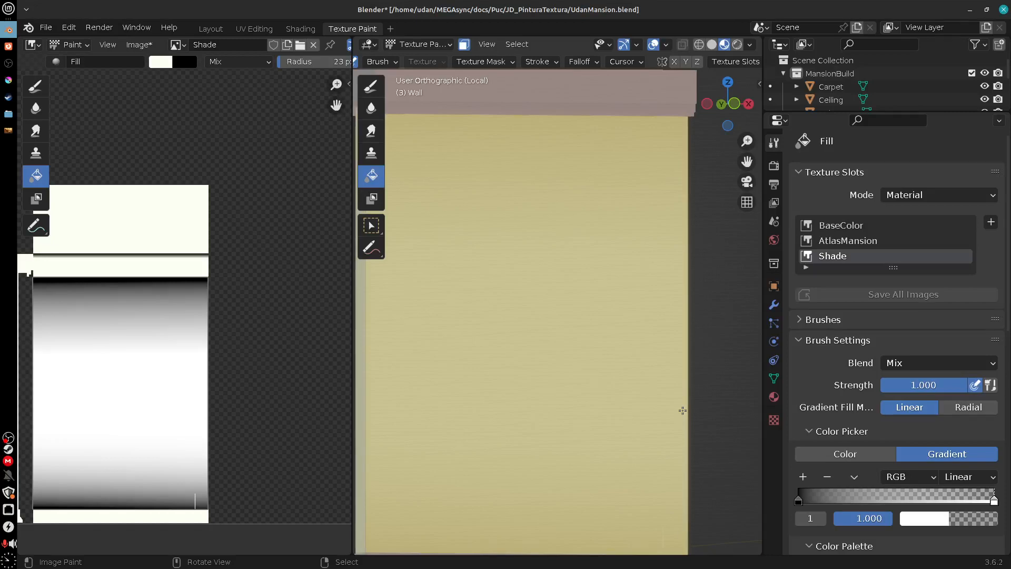
# Step: Examine the wall, column and door pieces with their UV layout in the UV Editing workspace
pyautogui.click(211, 29)
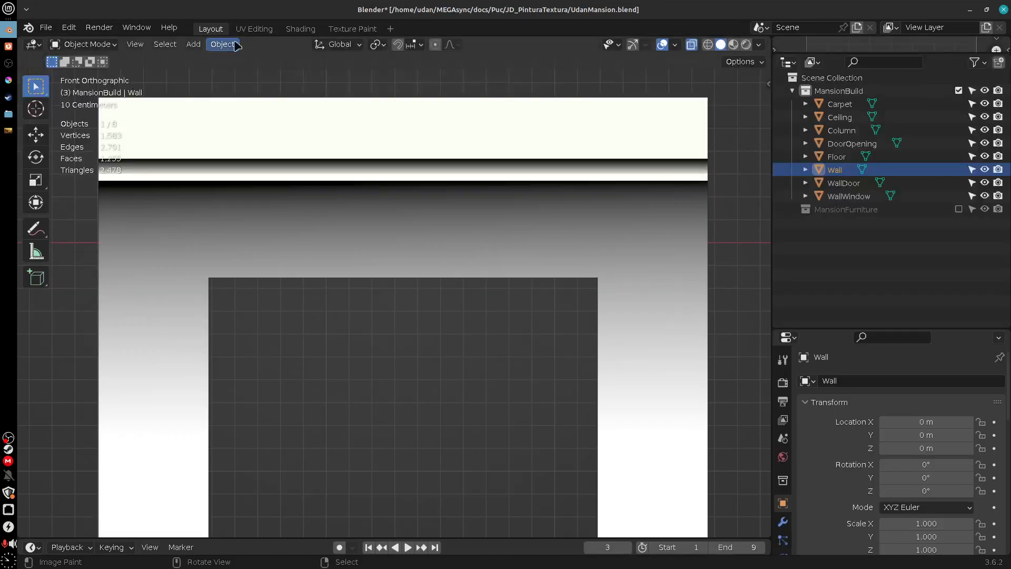
pyautogui.click(255, 29)
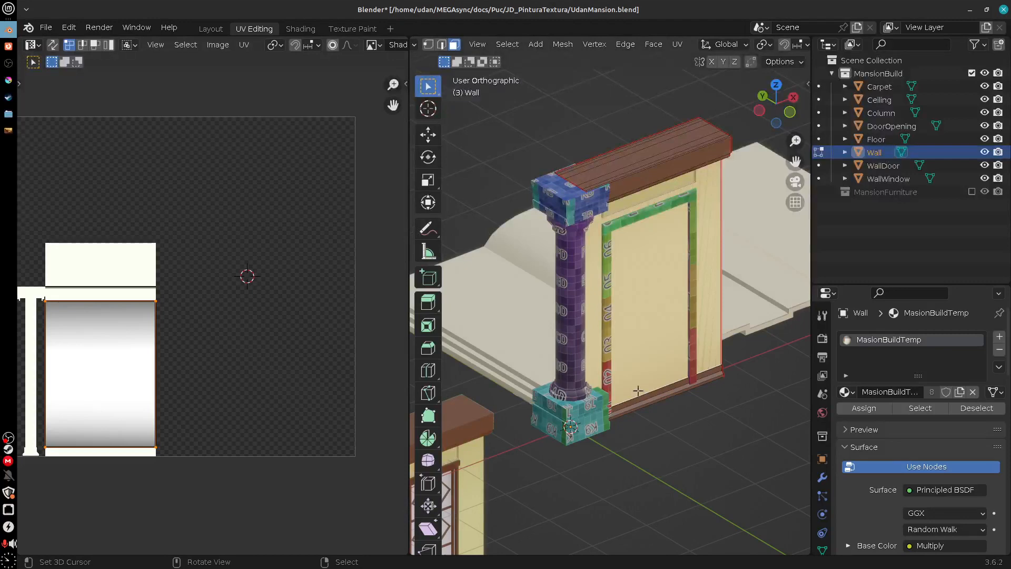
pyautogui.moveTo(638, 390); pyautogui.dragTo(609, 402, button='middle')
pyautogui.keyDown('shift'); pyautogui.moveTo(562, 458); pyautogui.dragTo(550, 436, button='middle'); pyautogui.keyUp('shift')
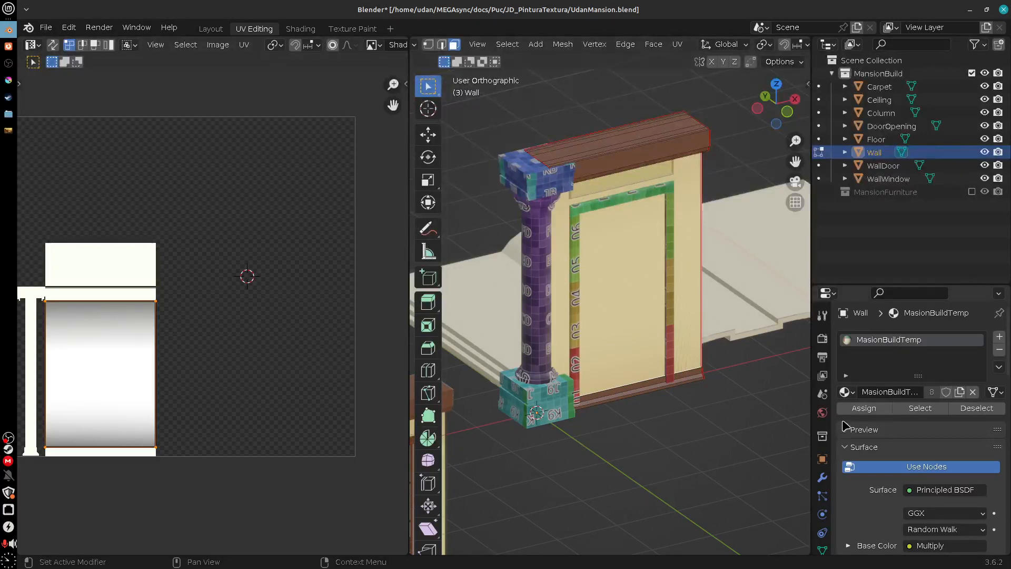
pyautogui.click(822, 315)
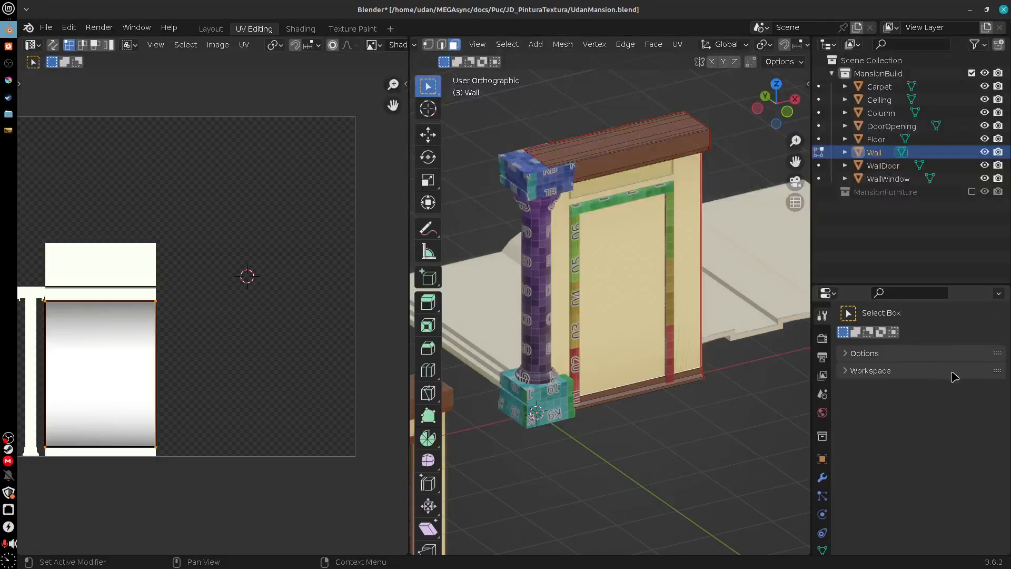
# Step: Return to Texture Paint and compare the BaseColor texture with Shade, leaving the Shade slot active
pyautogui.click(353, 28)
pyautogui.click(842, 227)
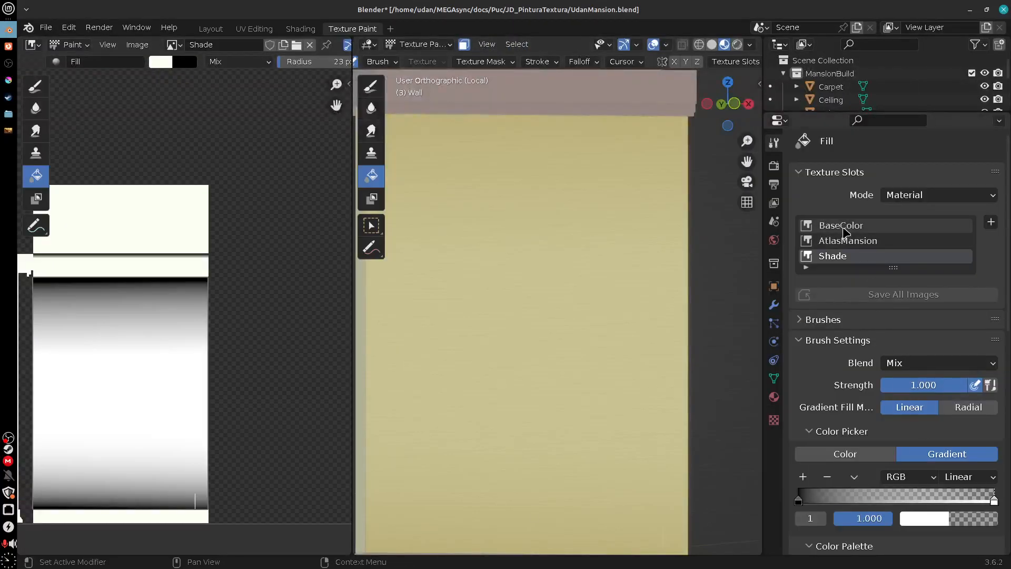
pyautogui.scroll(-3, 255, 381)
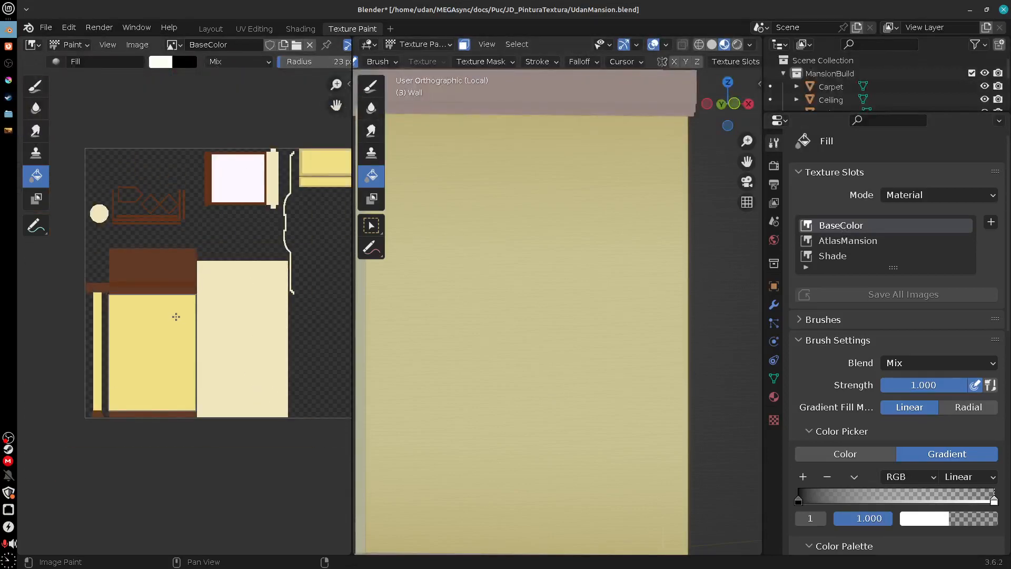
pyautogui.click(832, 255)
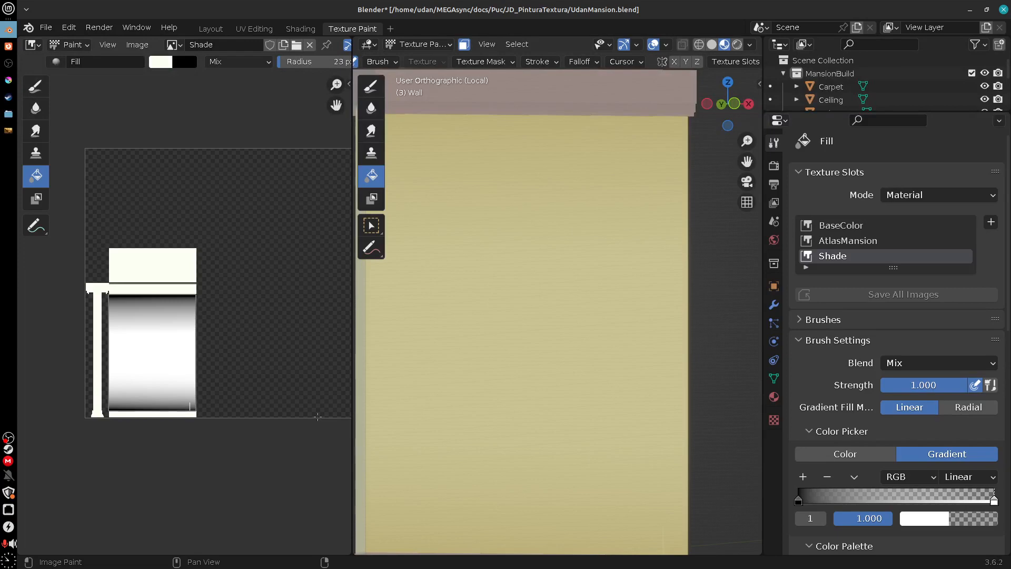
# Step: Fill a steep diagonal gradient from the upper part of the wall panel downward on the Shade texture
pyautogui.keyDown('alt'); pyautogui.keyDown('shift'); pyautogui.moveTo(545, 202); pyautogui.dragTo(587, 266); pyautogui.keyUp('shift'); pyautogui.keyUp('alt')
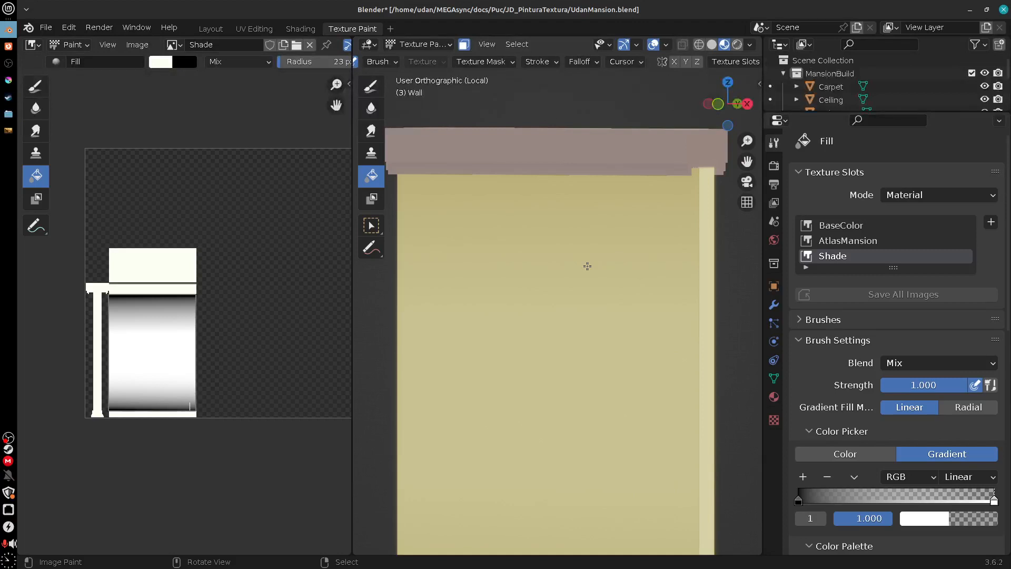
pyautogui.moveTo(587, 265); pyautogui.dragTo(553, 377)
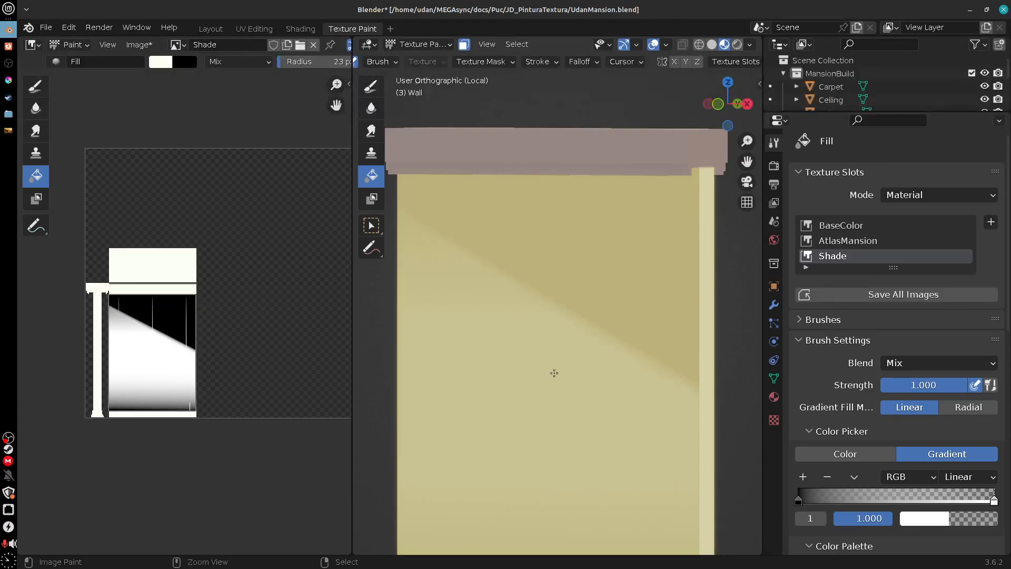
# Step: Undo the diagonal gradient, switch to the Draw brush and try short strokes on the wall panel, undoing them
pyautogui.hotkey('ctrl', 'z')
pyautogui.click(377, 89)
pyautogui.click(537, 355)
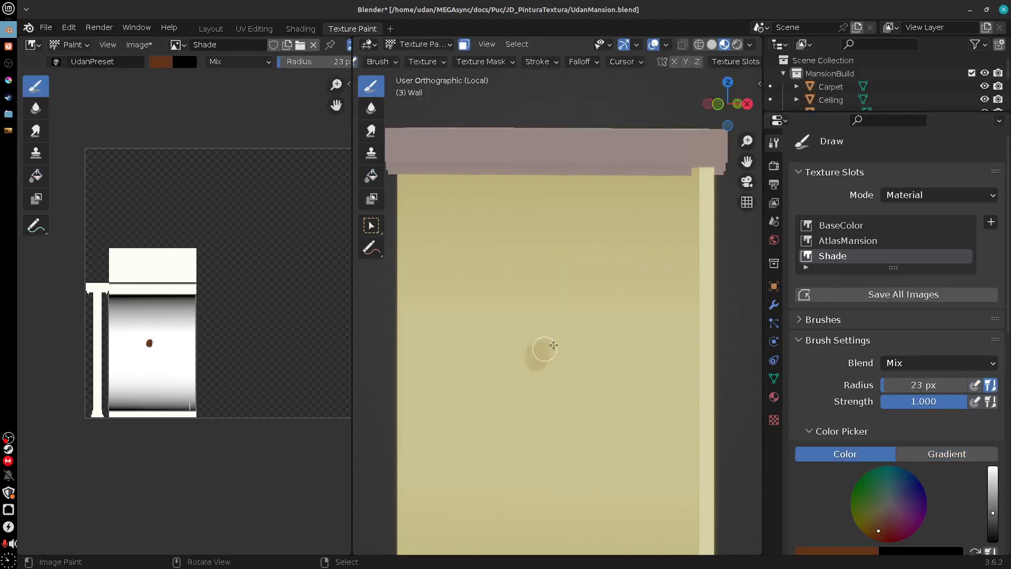
pyautogui.click(561, 340)
pyautogui.click(584, 322)
pyautogui.hotkey('ctrl', 'z')
pyautogui.hotkey('ctrl', 'z')
pyautogui.hotkey('ctrl', 'z')
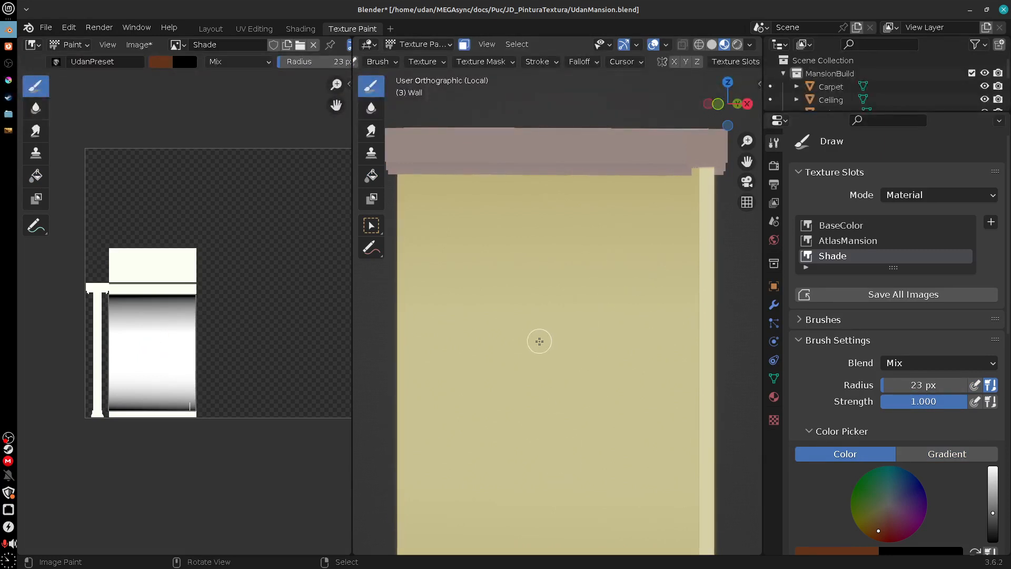
# Step: Reduce the Draw brush radius to 5 px and test thin strokes on the wall panel, undoing each
pyautogui.press('f')
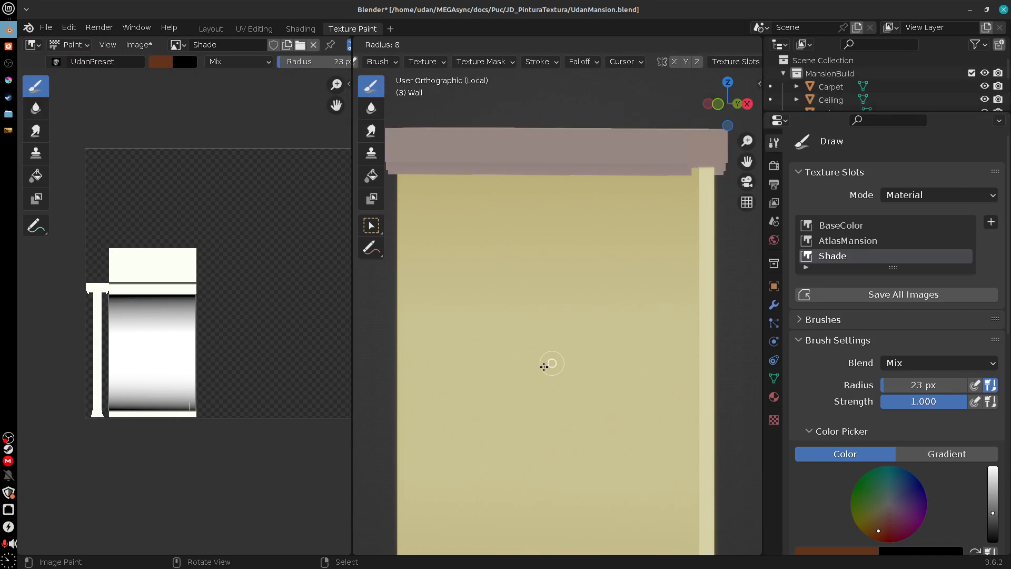
pyautogui.click(548, 360)
pyautogui.moveTo(583, 375); pyautogui.dragTo(609, 298)
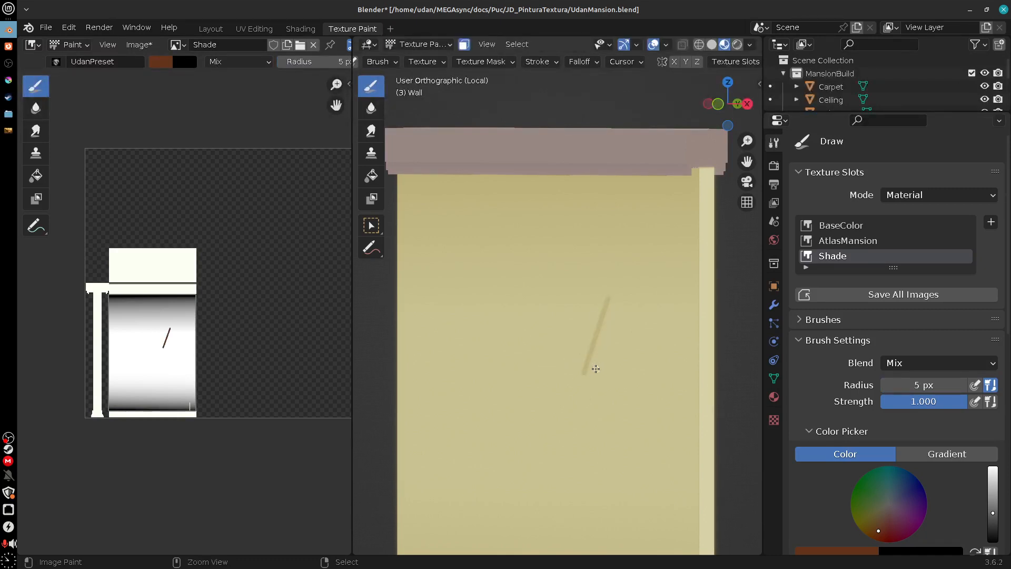
pyautogui.hotkey('ctrl', 'z')
pyautogui.moveTo(556, 237); pyautogui.dragTo(547, 464)
pyautogui.hotkey('ctrl', 'z')
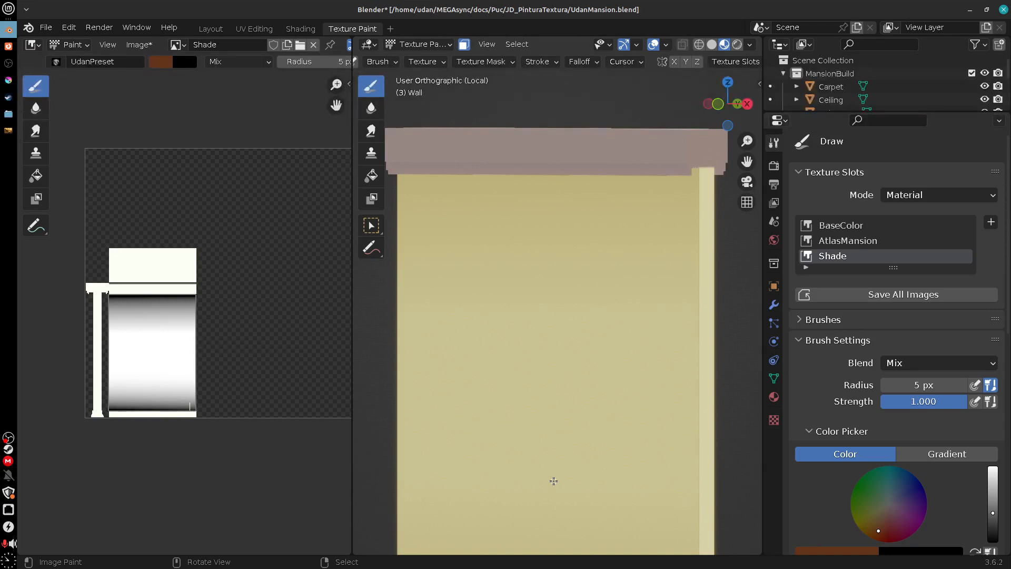
# Step: Select the WallWindow object by its baseboard in the Layout workspace and return to Texture Paint
pyautogui.click(210, 28)
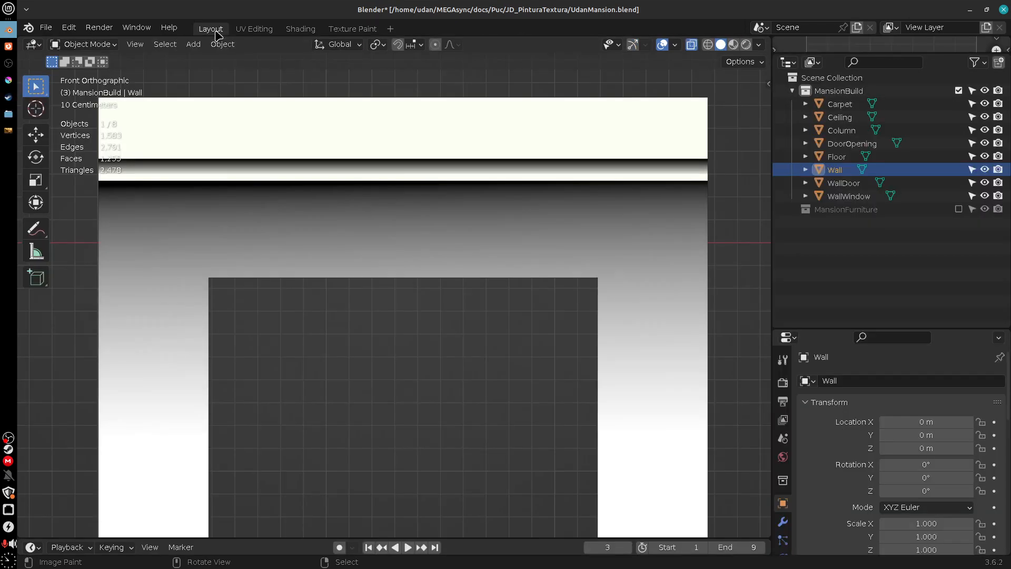
pyautogui.moveTo(678, 348)
pyautogui.keyDown('shift'); pyautogui.mouseDown(button='middle')
pyautogui.moveTo(673, 271)
pyautogui.moveTo(668, 459)
pyautogui.moveTo(670, 116)
pyautogui.moveTo(672, 127)
pyautogui.mouseUp(button='middle'); pyautogui.keyUp('shift')
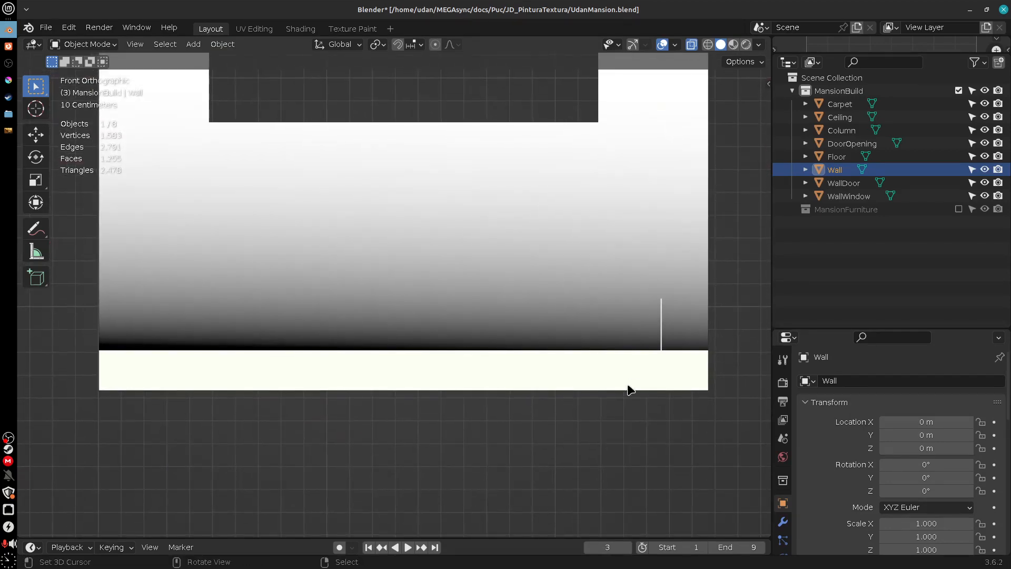
pyautogui.click(627, 387)
pyautogui.click(346, 30)
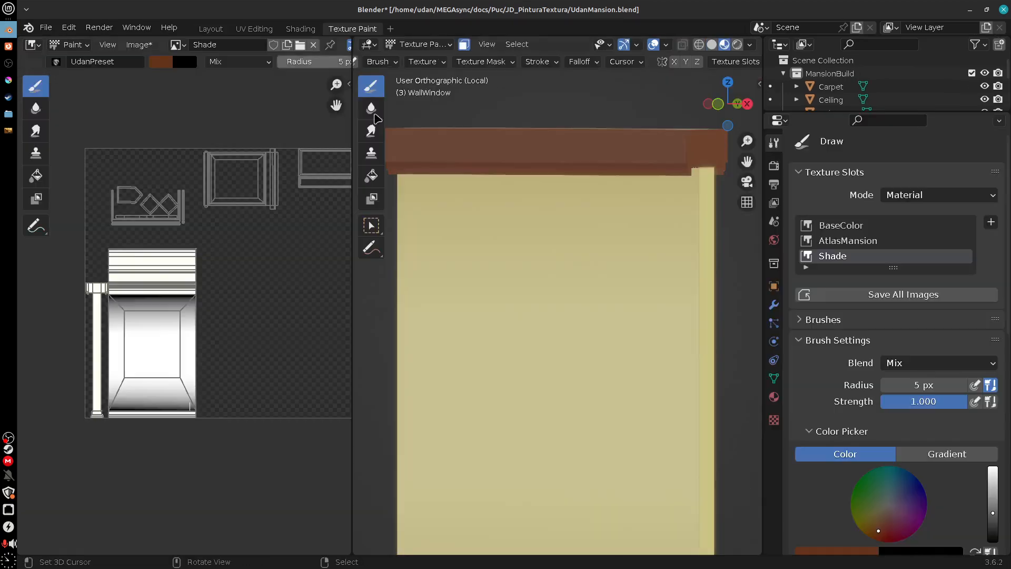
# Step: Switch to front view and Object Mode in the Texture Paint workspace and select the Wall object by its baseboard
pyautogui.keyDown('shift'); pyautogui.moveTo(595, 468); pyautogui.dragTo(586, 235, button='middle'); pyautogui.keyUp('shift')
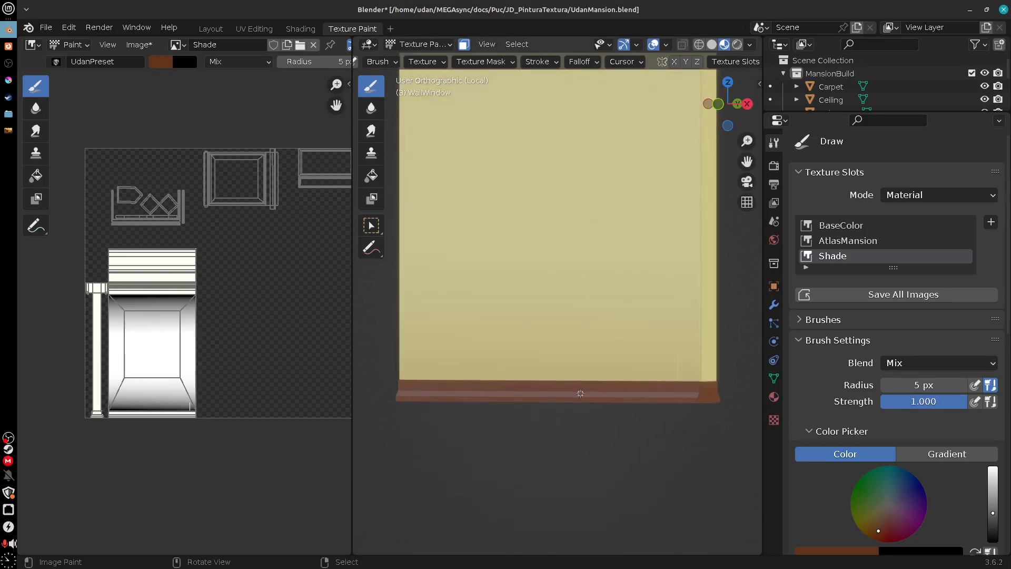
pyautogui.scroll(2, 587, 440)
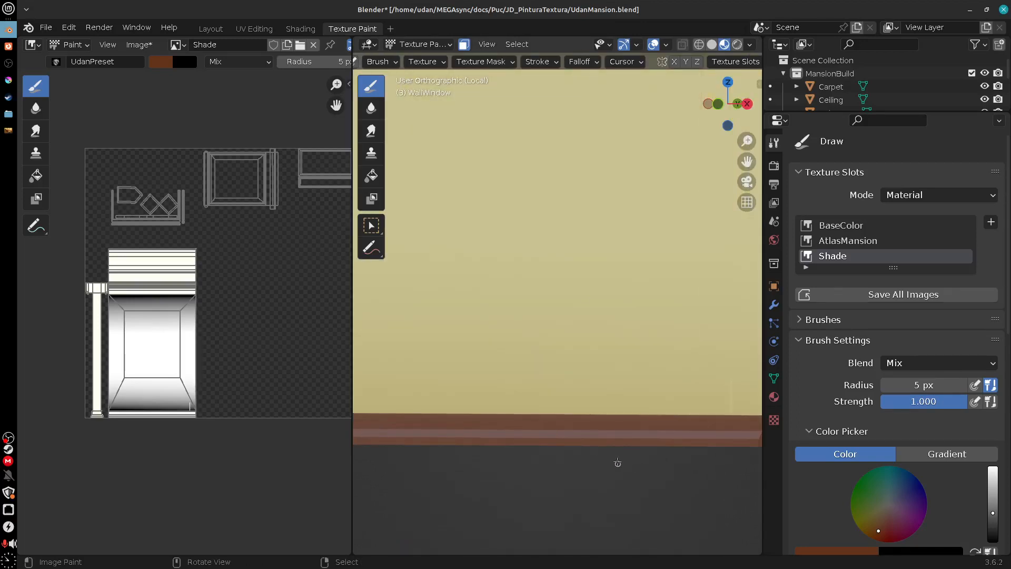
pyautogui.press('KP_1')
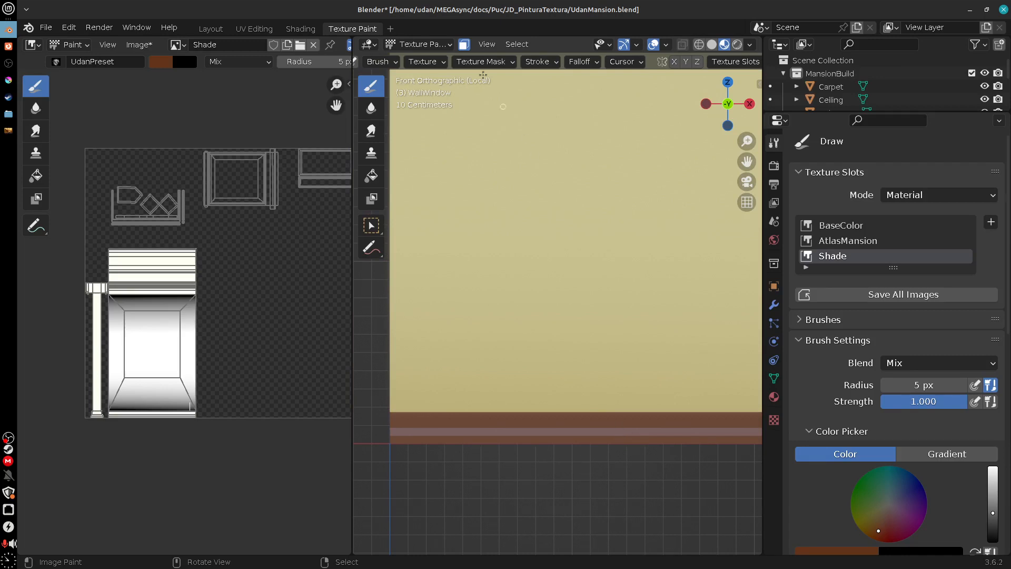
pyautogui.click(417, 45)
pyautogui.click(416, 58)
pyautogui.click(538, 427)
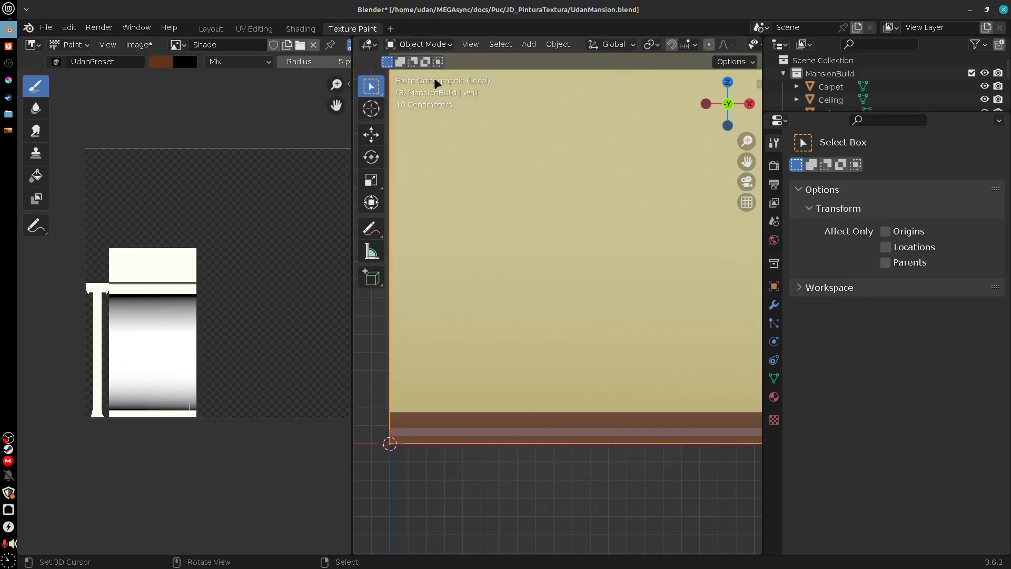
# Step: Enter Texture Paint mode on the wall and restrict the paint mask to the two upper strips of the baseboard
pyautogui.click(429, 45)
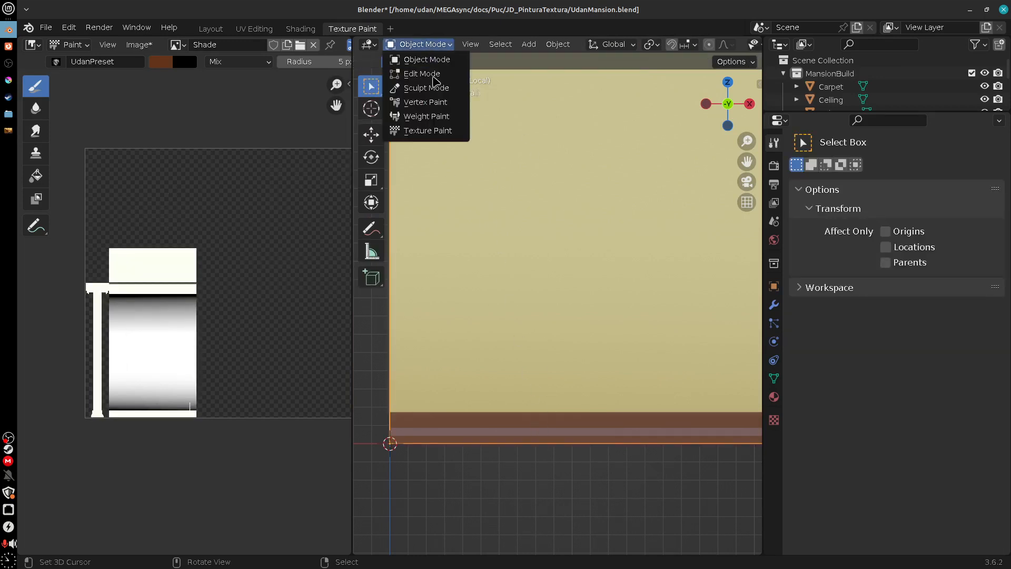
pyautogui.click(447, 131)
pyautogui.rightClick(566, 421)
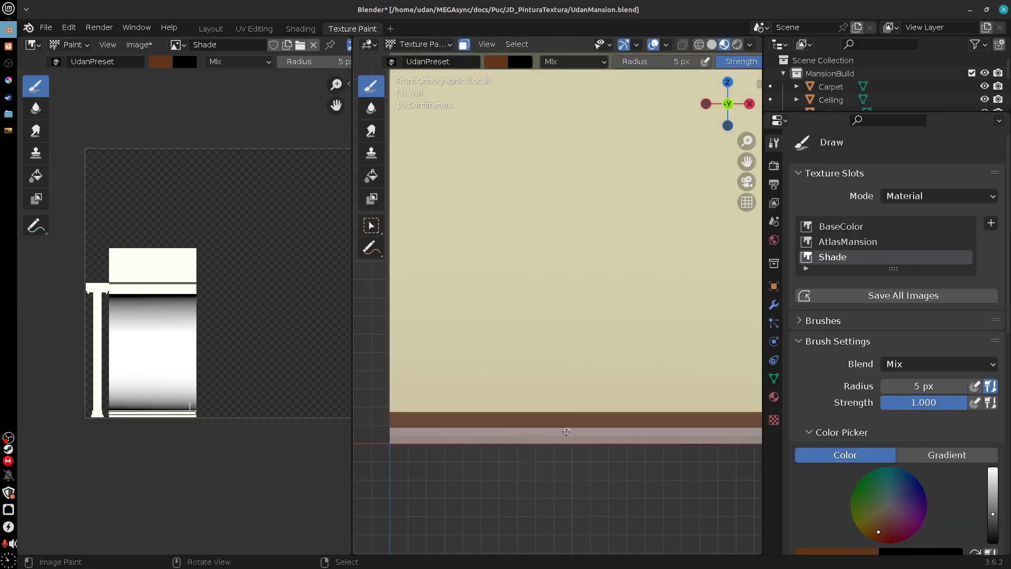
pyautogui.keyDown('shift'); pyautogui.rightClick(567, 431); pyautogui.keyUp('shift')
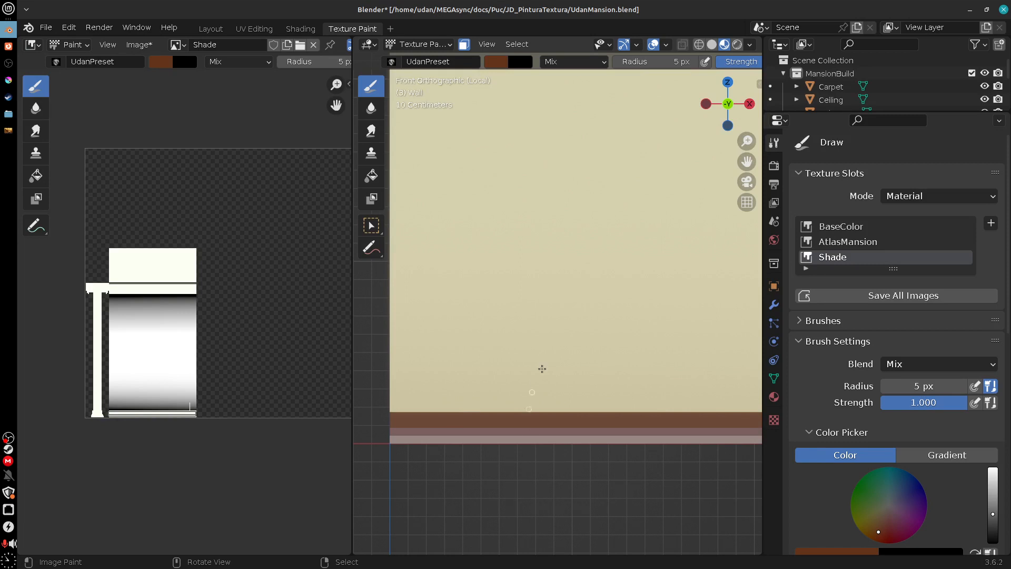
pyautogui.rightClick(8, 438)
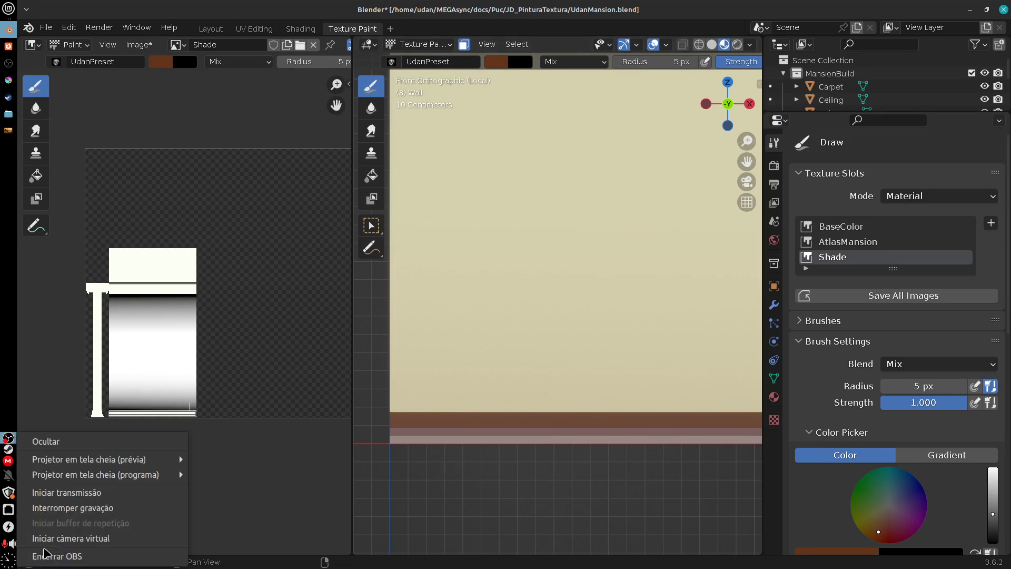